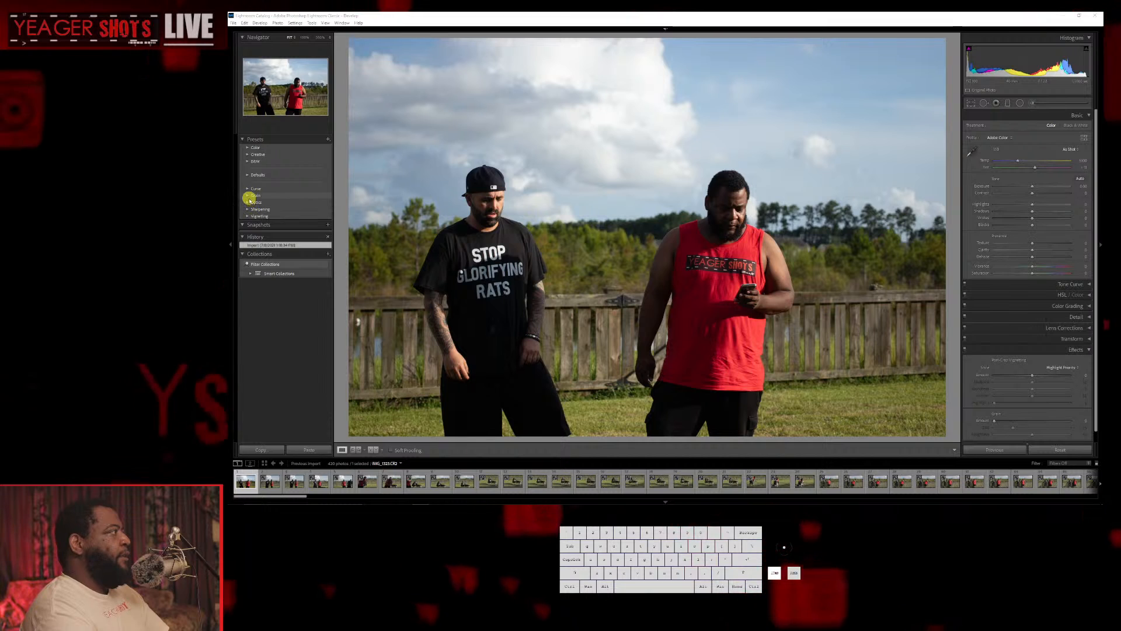
# Expand the Grain group in the develop presets.
pyautogui.click(248, 195)
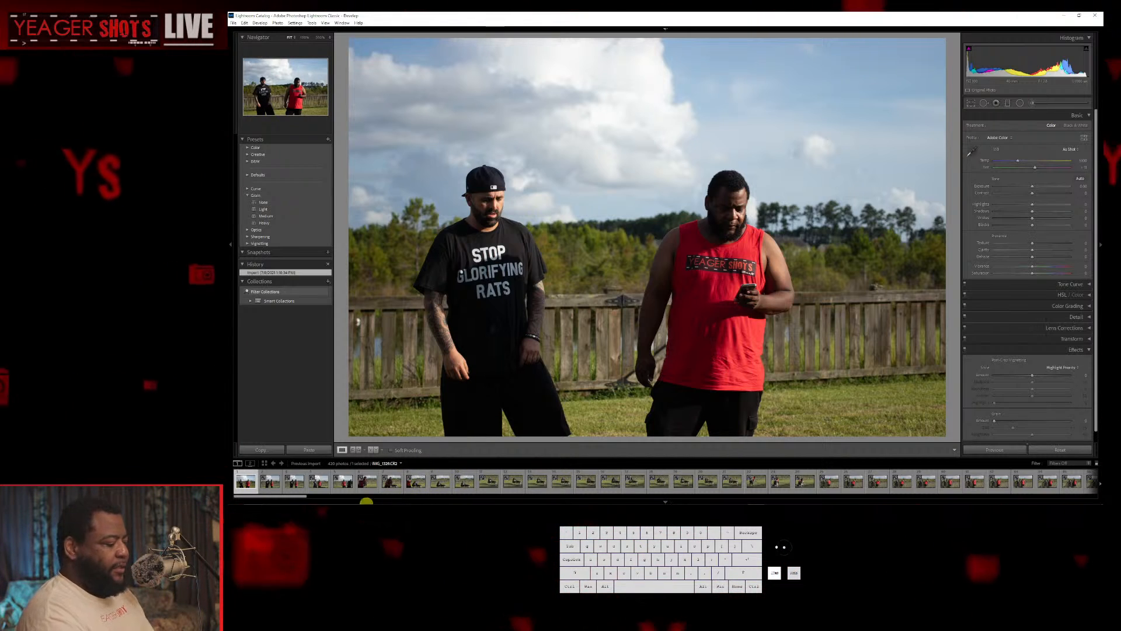
# Delete from disk the two shots after the first photo, where both men look at a phone.
pyautogui.moveTo(301, 500)
pyautogui.press('Right')
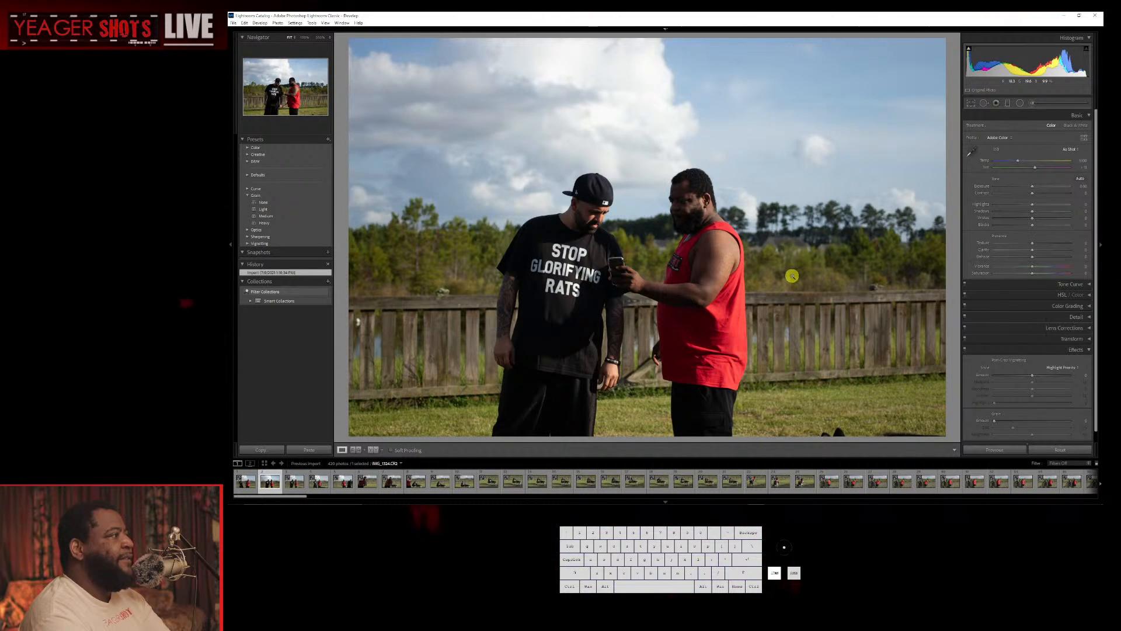
pyautogui.press('Delete')
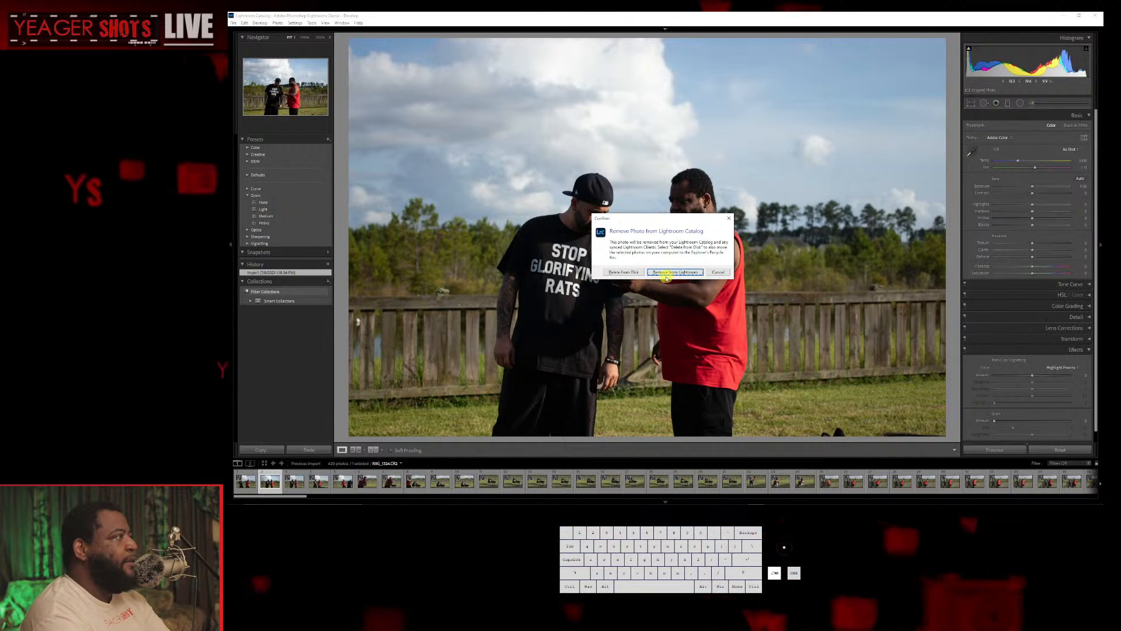
pyautogui.click(630, 277)
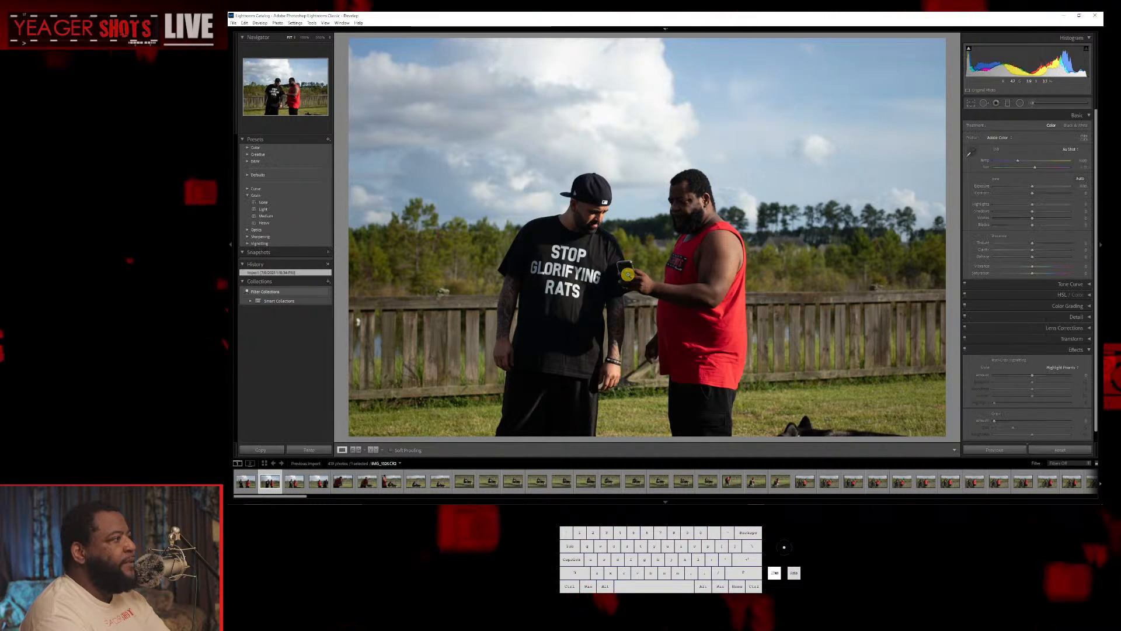
pyautogui.press('Delete')
pyautogui.click(625, 272)
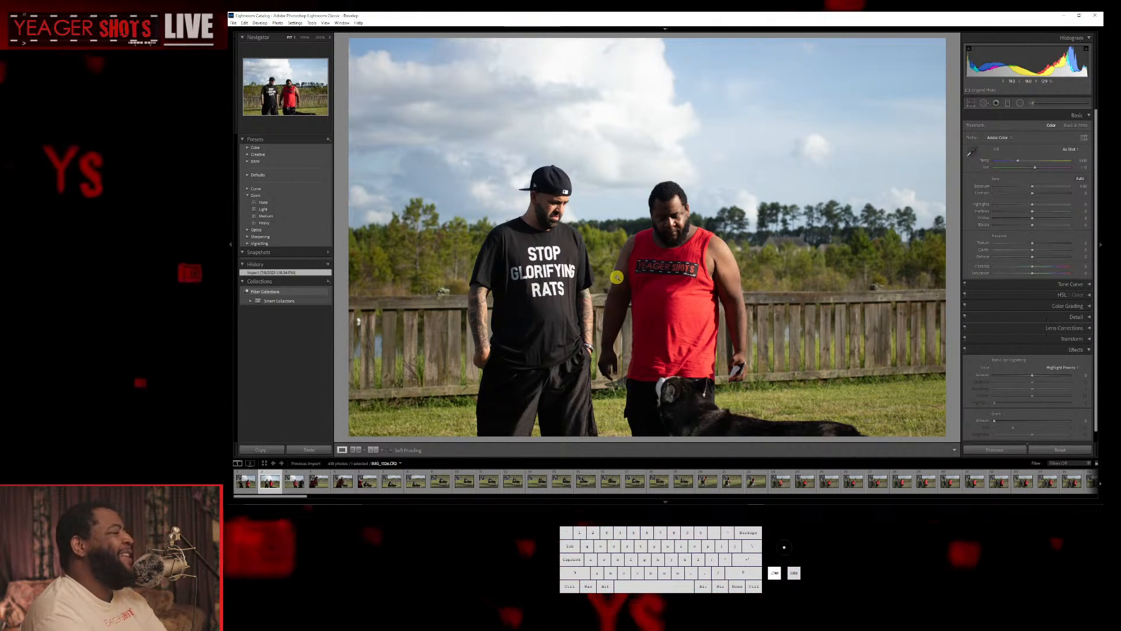
# Delete from disk the shot of both men with the dog at their feet and the one with a man turned away.
pyautogui.press('Delete')
pyautogui.click(615, 272)
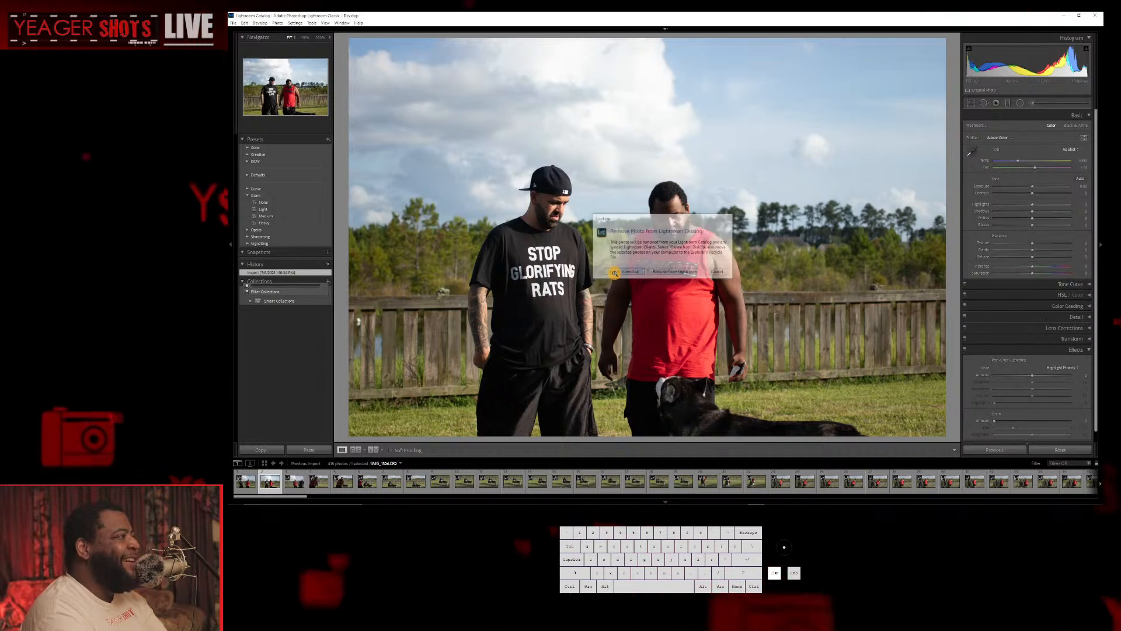
pyautogui.press('Delete')
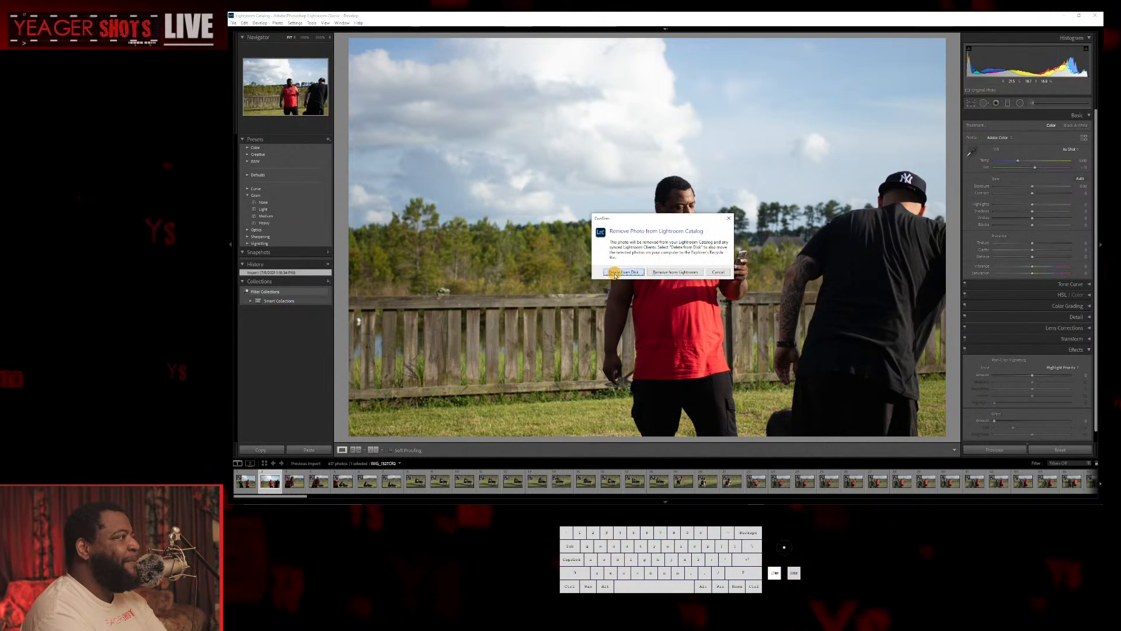
pyautogui.click(614, 273)
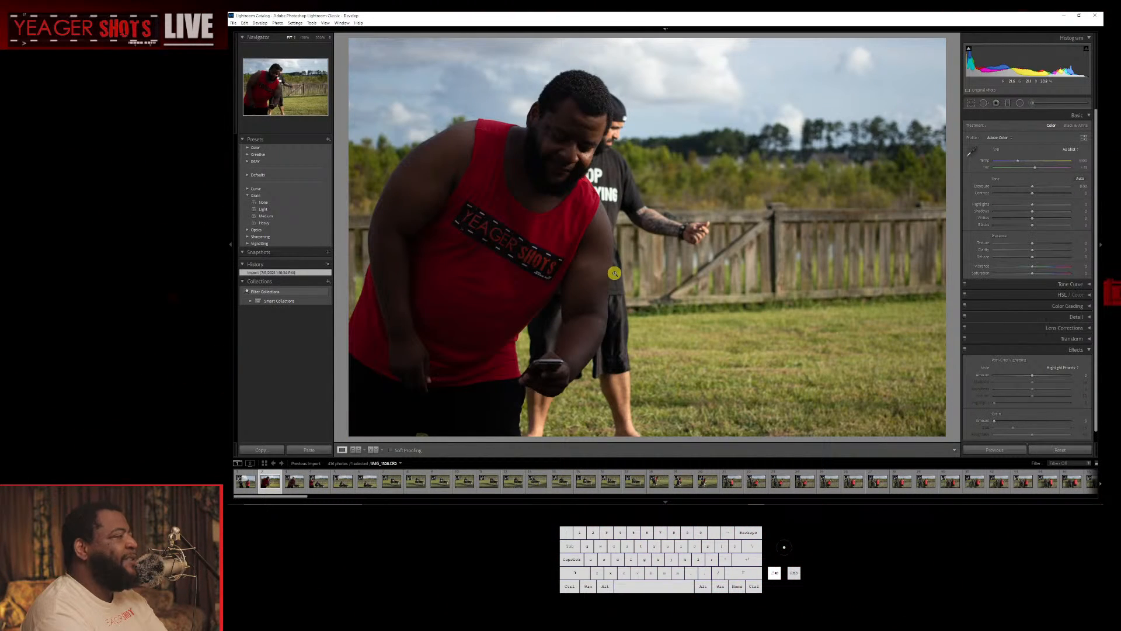
# Delete from disk the three consecutive shots with the man in the red tank top close in the foreground.
pyautogui.click(615, 273)
pyautogui.press('Delete')
pyautogui.click(614, 272)
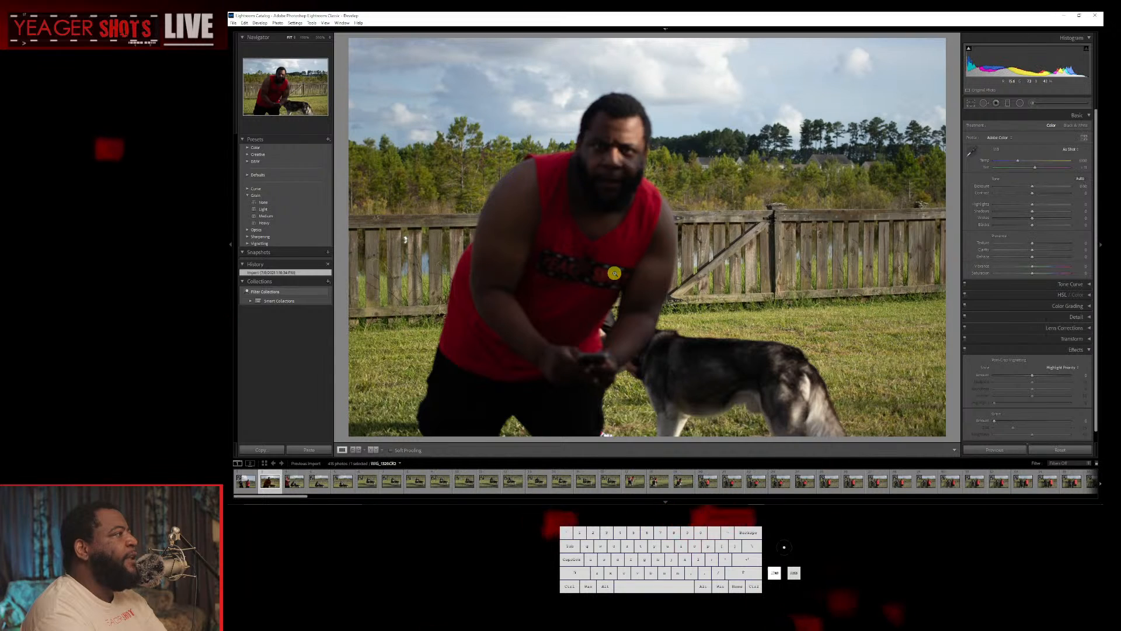
pyautogui.press('Delete')
pyautogui.click(614, 273)
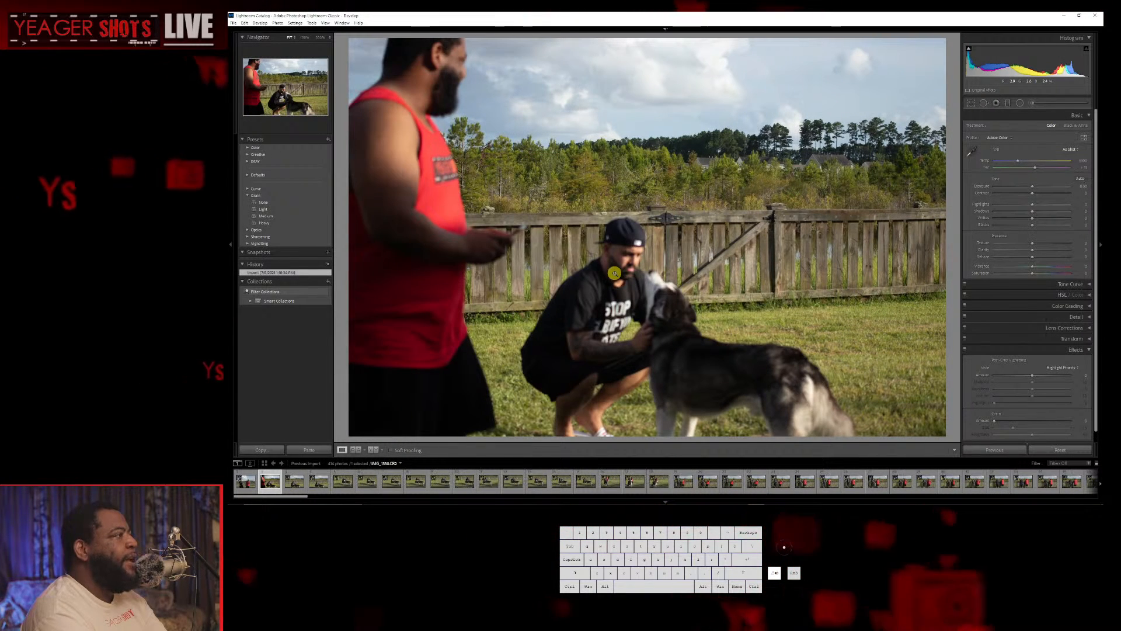
pyautogui.press('Delete')
pyautogui.click(614, 273)
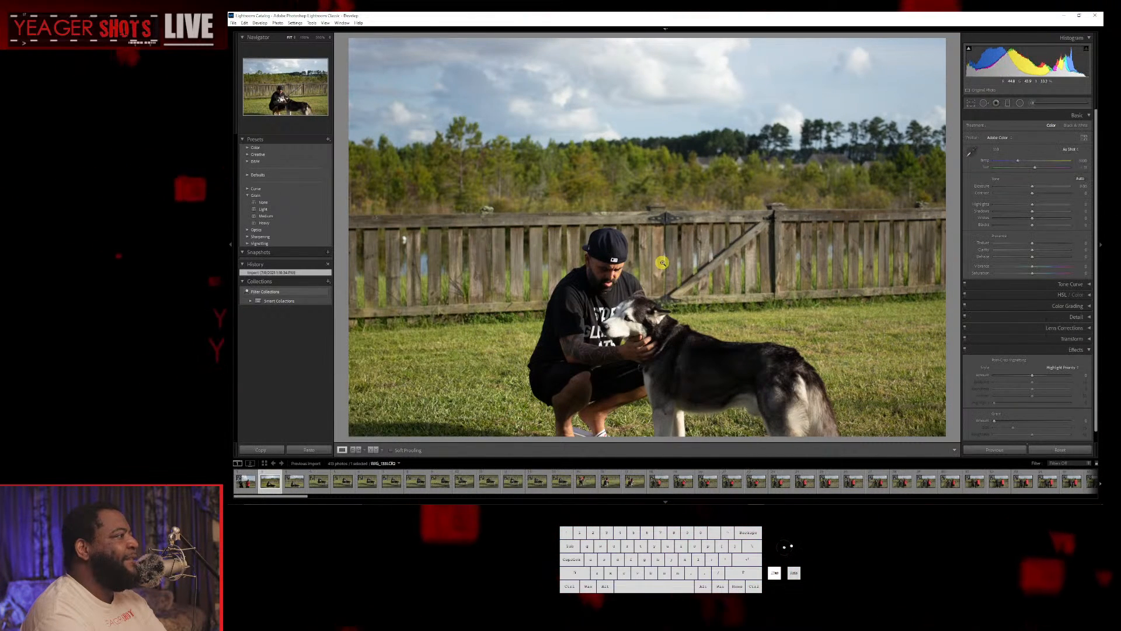
# Compare the two closely framed shots of the man in black crouching with the husky and delete both from disk.
pyautogui.press('Right')
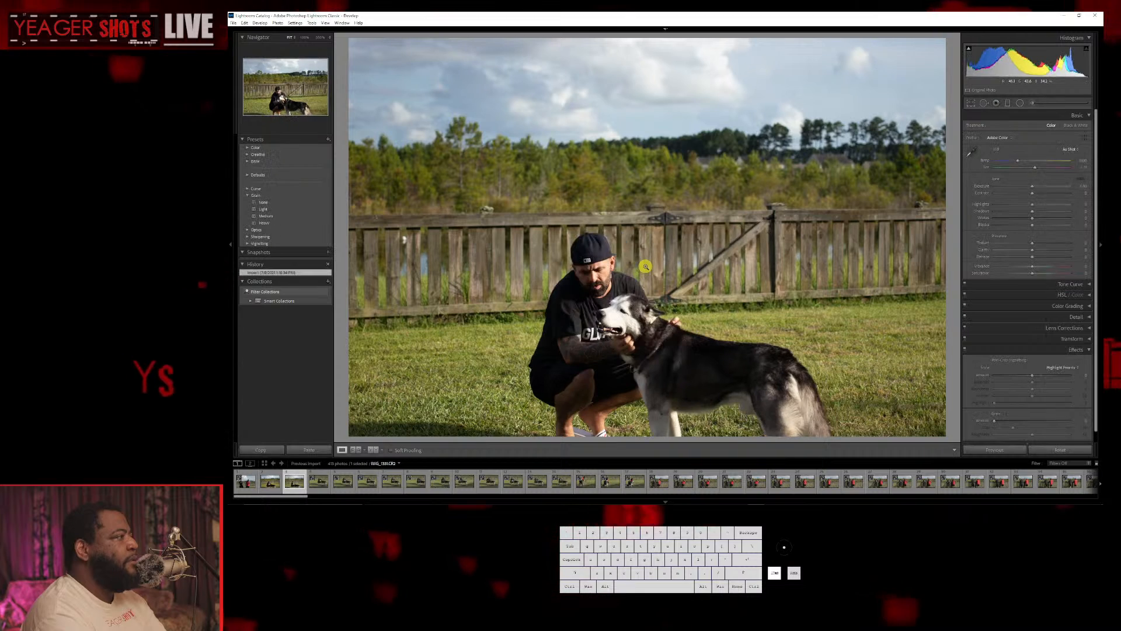
pyautogui.press('Left')
pyautogui.press('Delete')
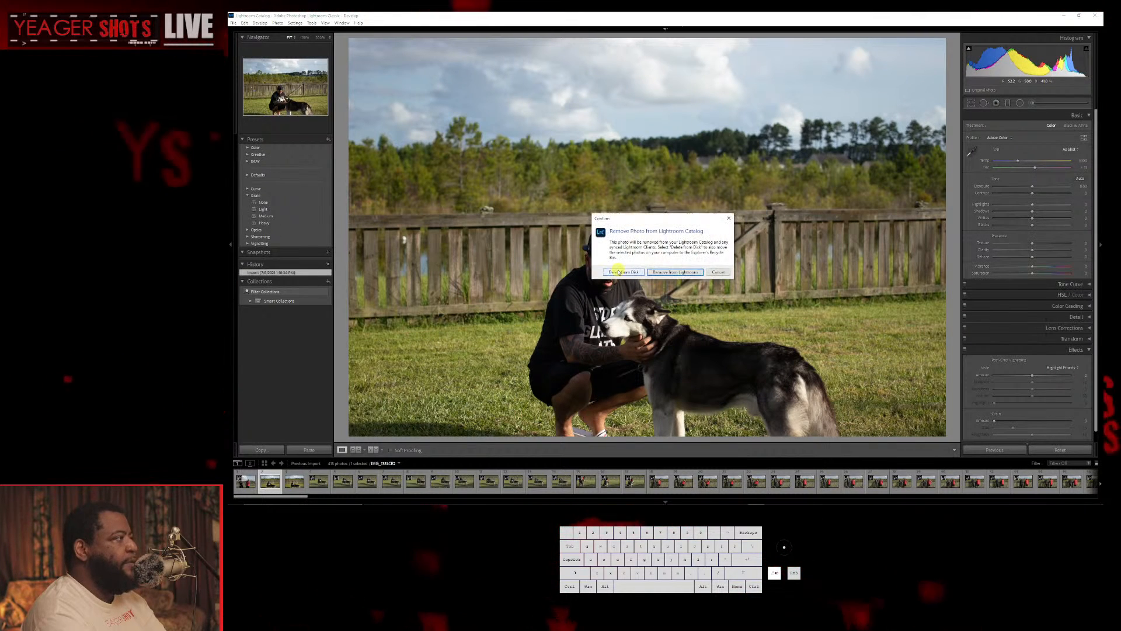
pyautogui.click(617, 268)
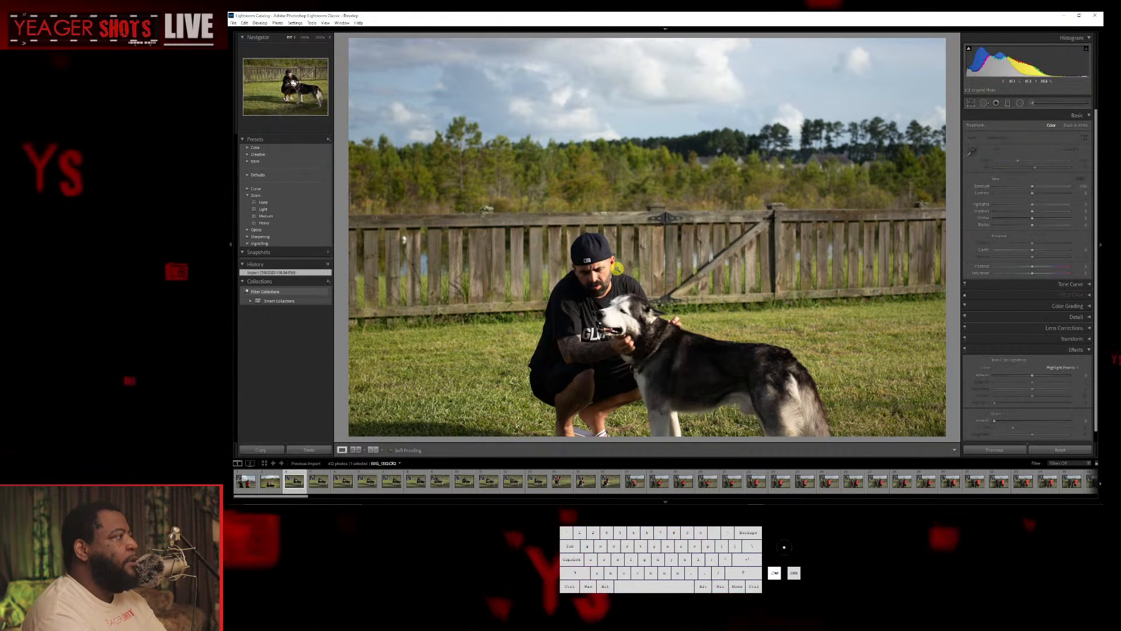
pyautogui.press('Left')
pyautogui.press('Delete')
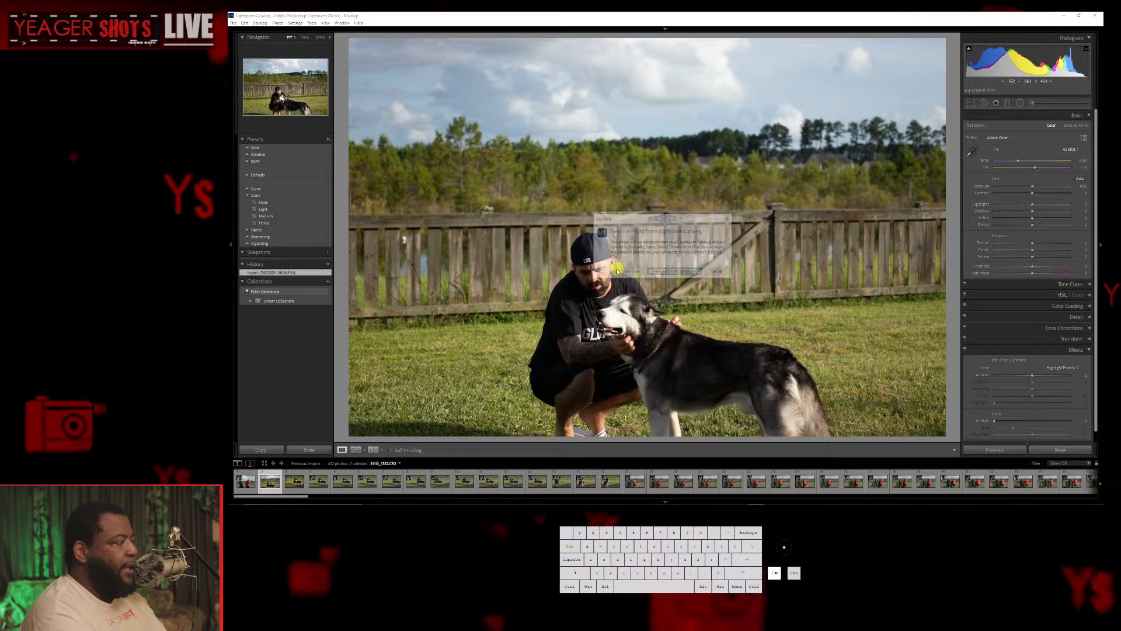
pyautogui.click(623, 271)
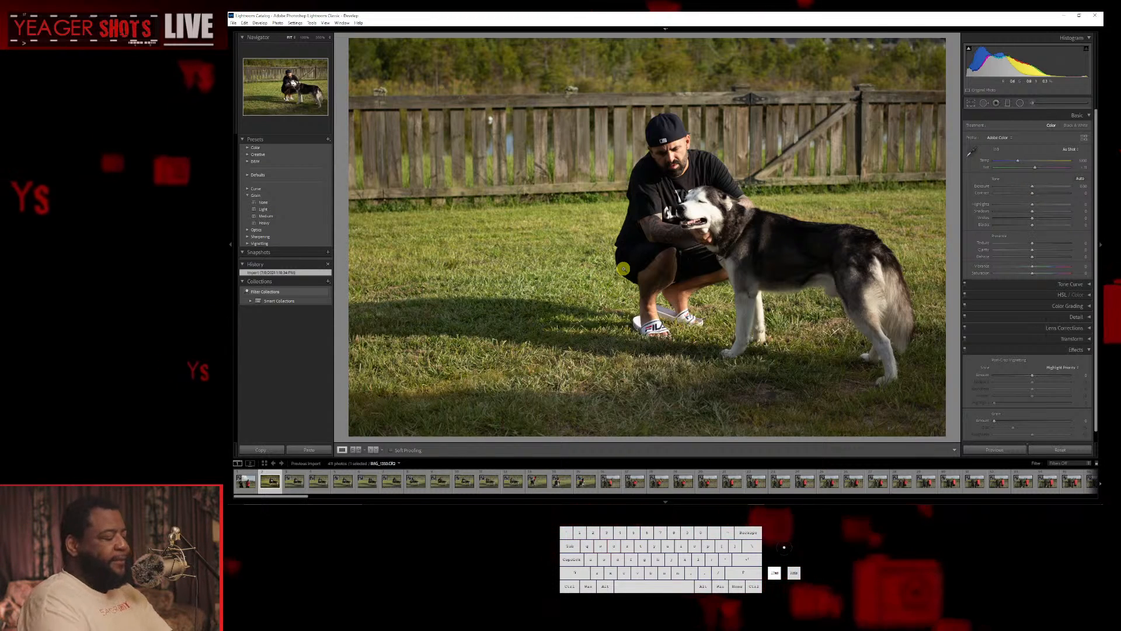
# Delete from disk the second wider husky shot, where the crouching man bows his head over the dog.
pyautogui.press('Right')
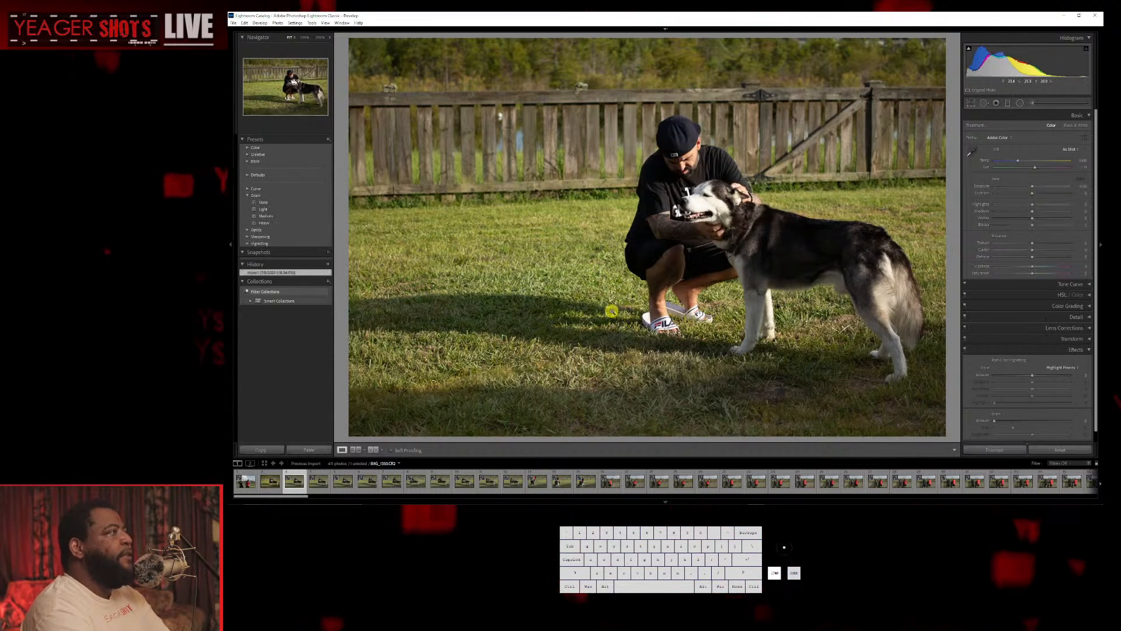
pyautogui.press('Delete')
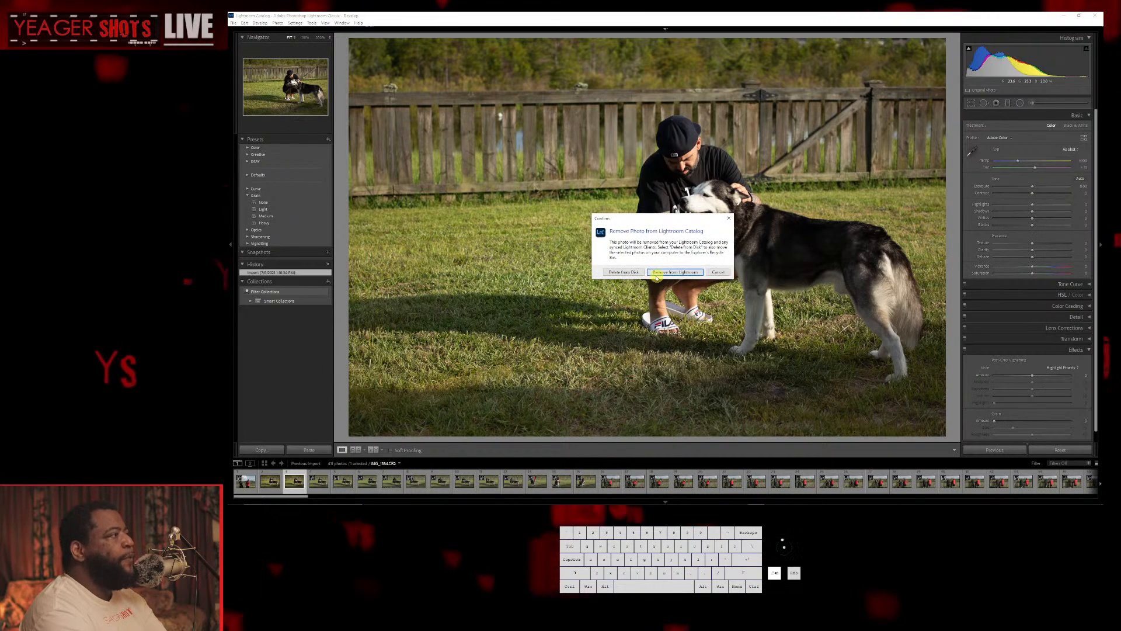
pyautogui.click(636, 273)
# Cancel the removal of the next husky shot and compare it with the neighbouring crouching shots.
pyautogui.press('Delete')
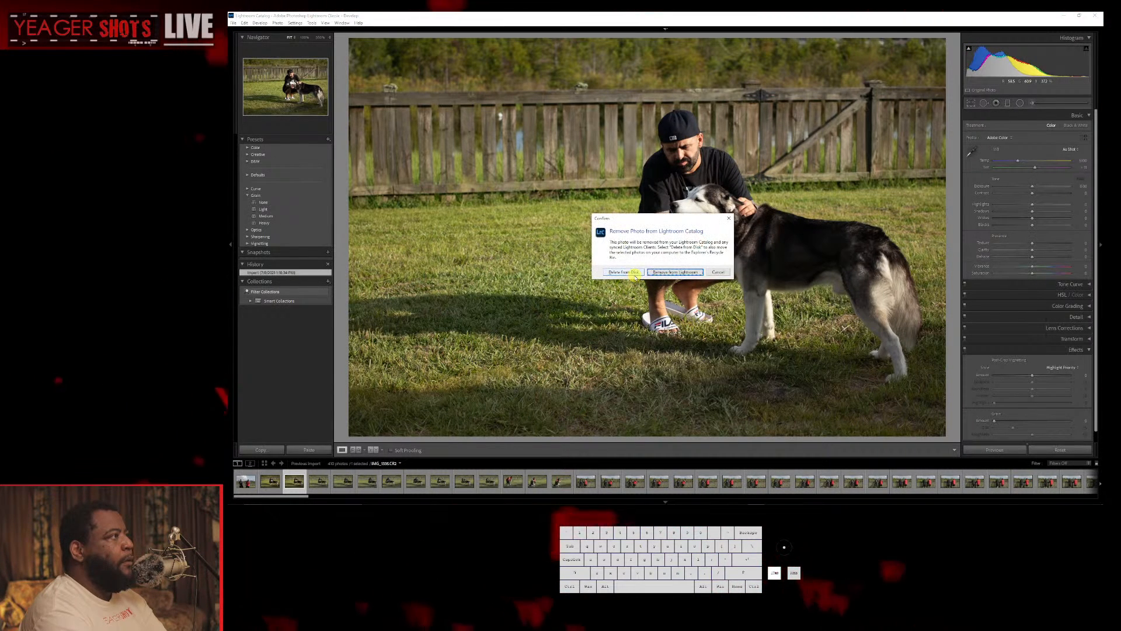
pyautogui.click(710, 273)
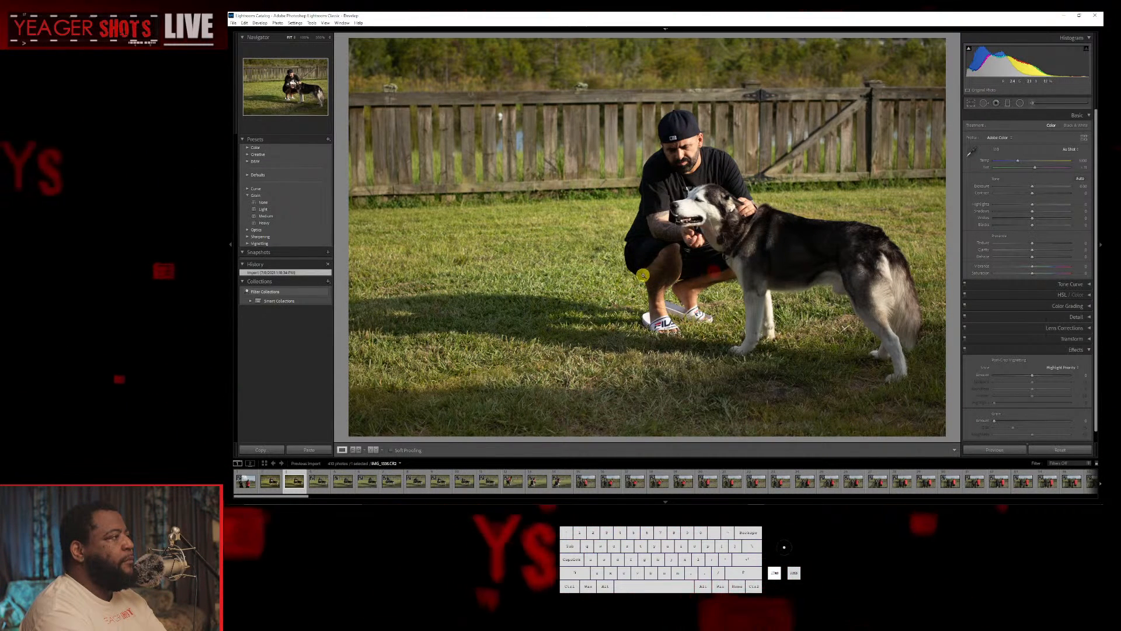
pyautogui.press('Left')
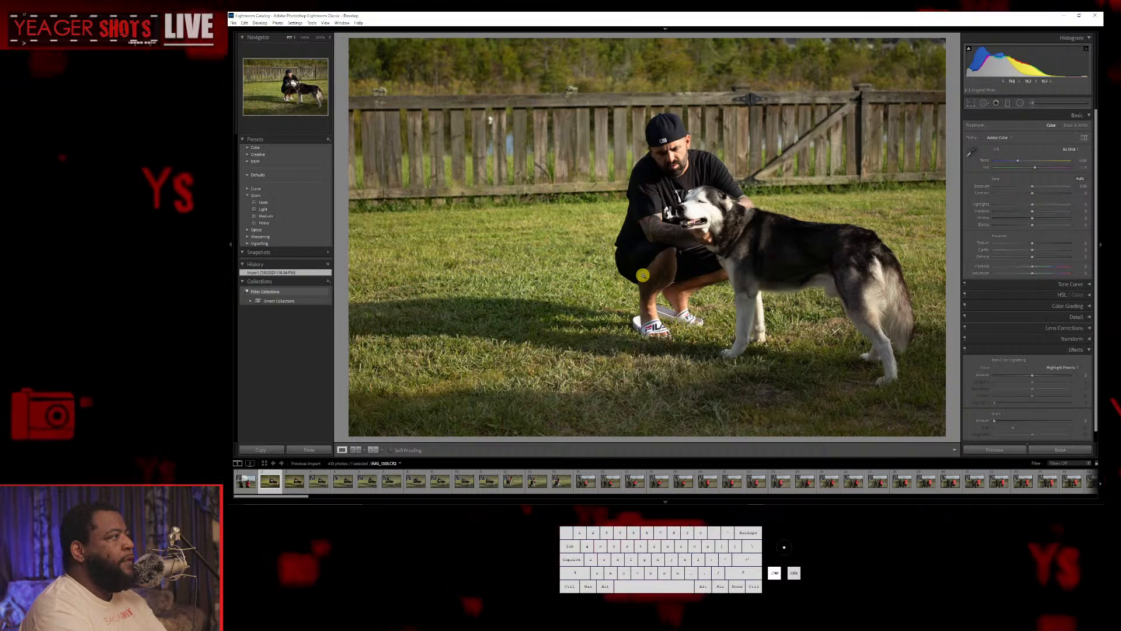
pyautogui.press('Right')
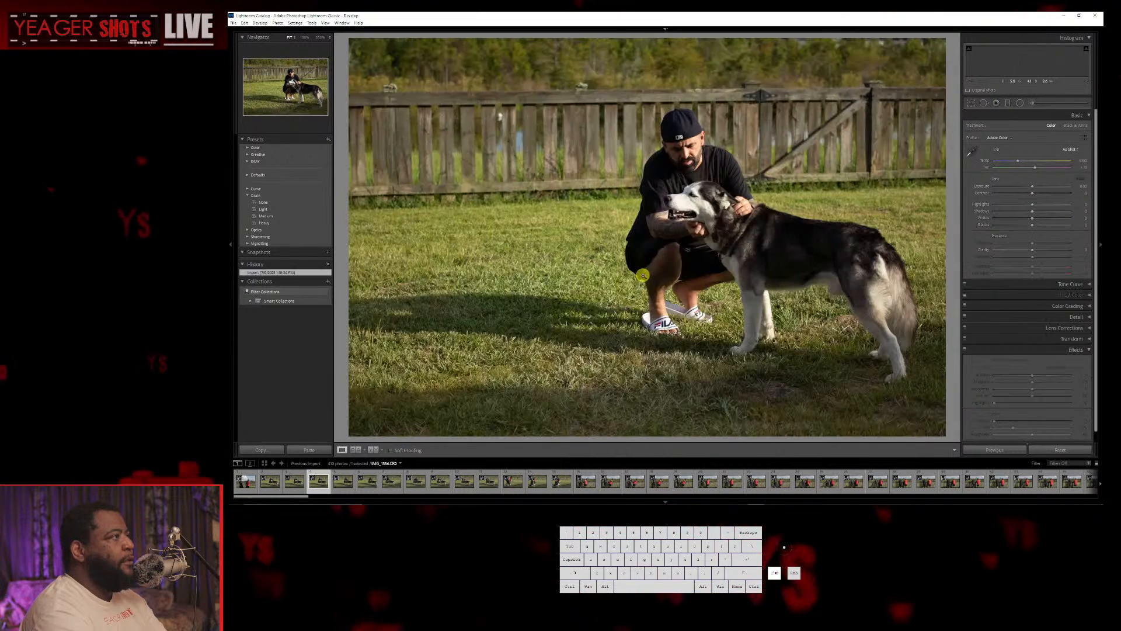
pyautogui.press('Right')
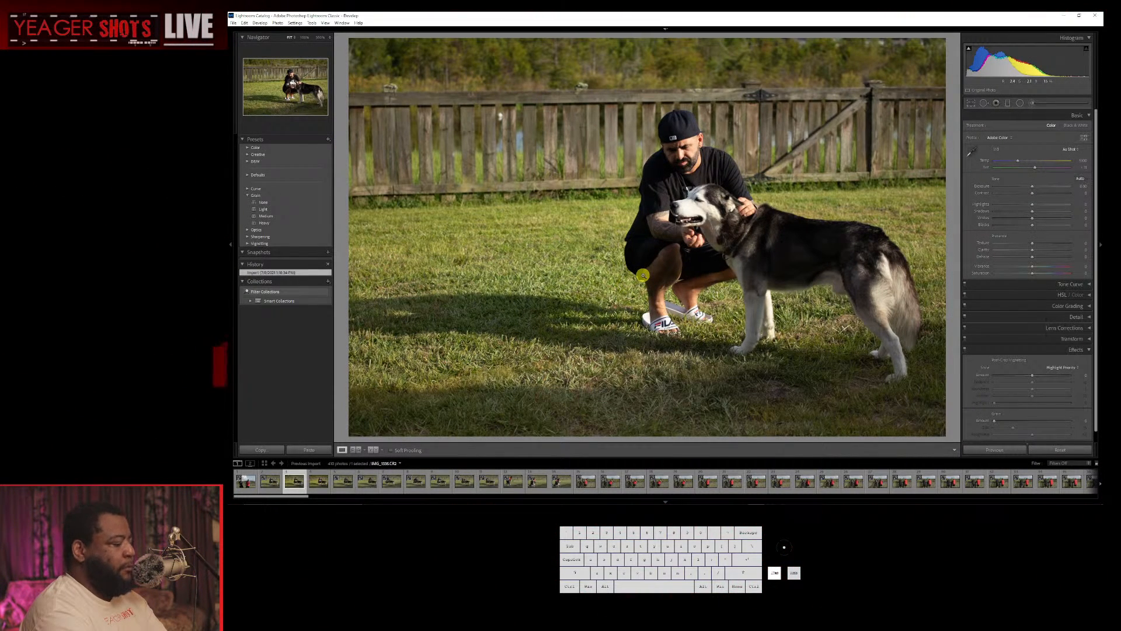
pyautogui.press('Right')
pyautogui.press('Right')
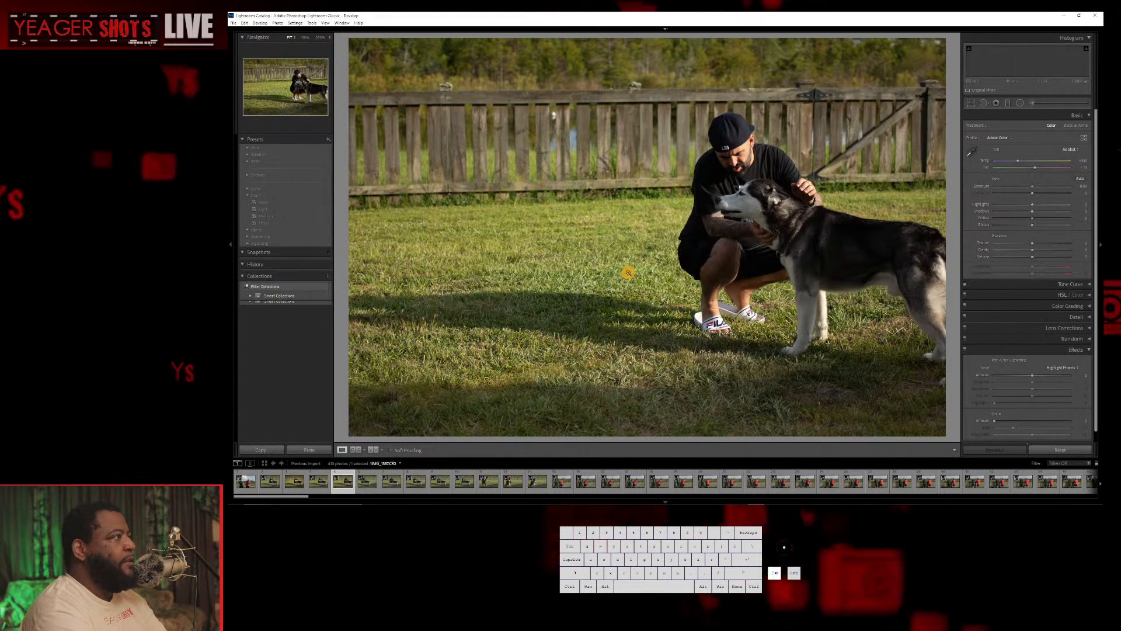
# Delete from disk the shot with the husky cut off at the frame edge and the two with its head turned away.
pyautogui.press('Right')
pyautogui.press('Delete')
pyautogui.press('Return')
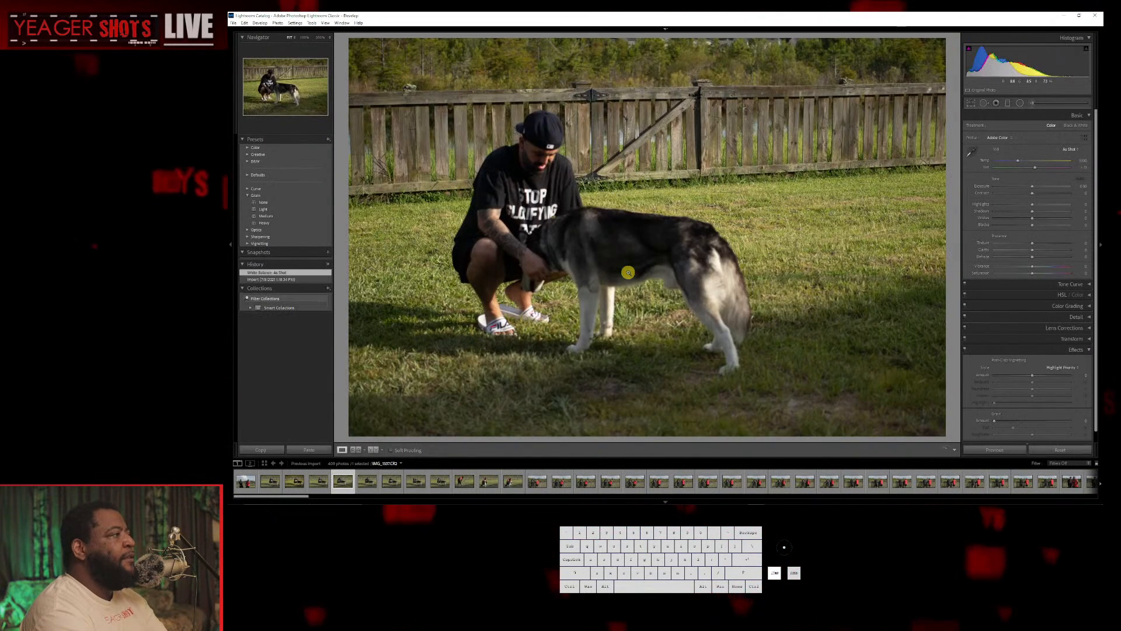
pyautogui.press('Delete')
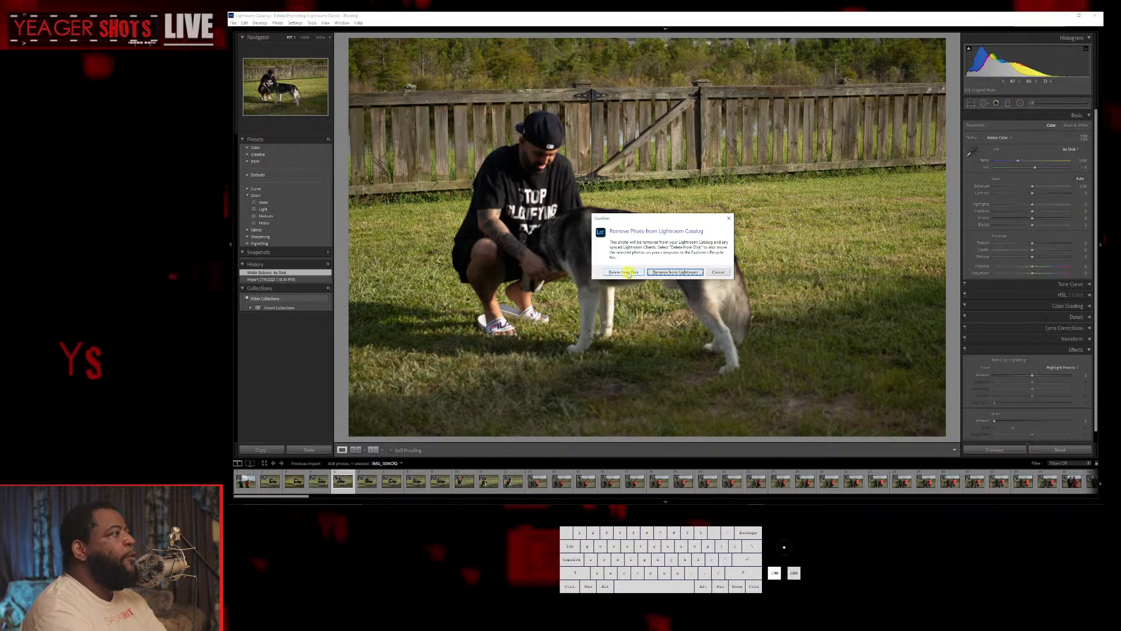
pyautogui.click(624, 272)
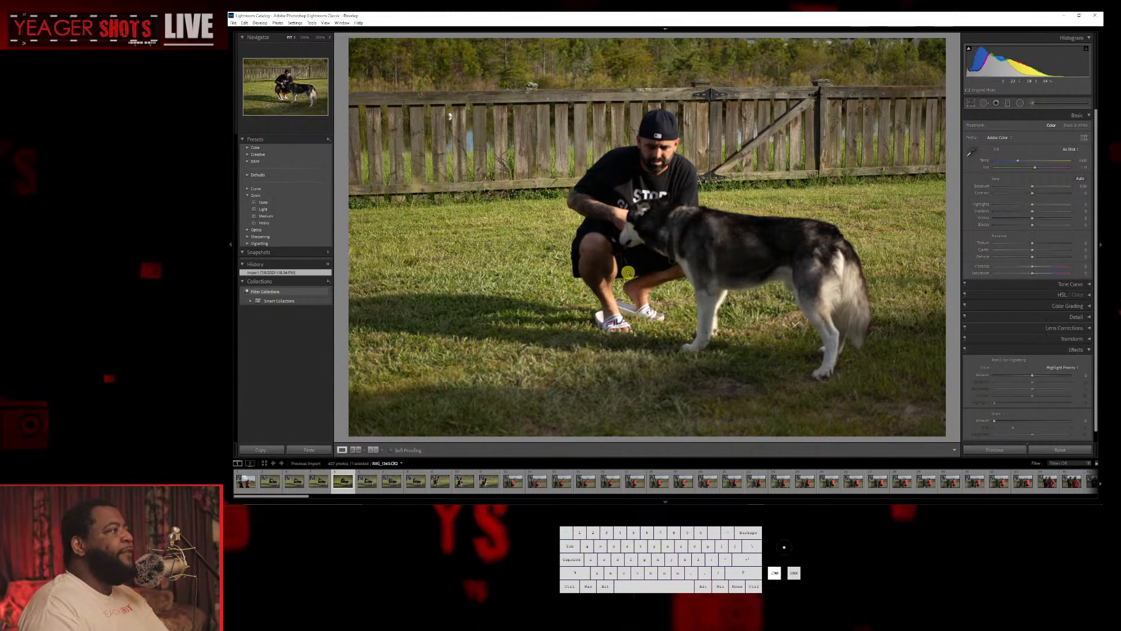
pyautogui.press('Delete')
pyautogui.click(628, 272)
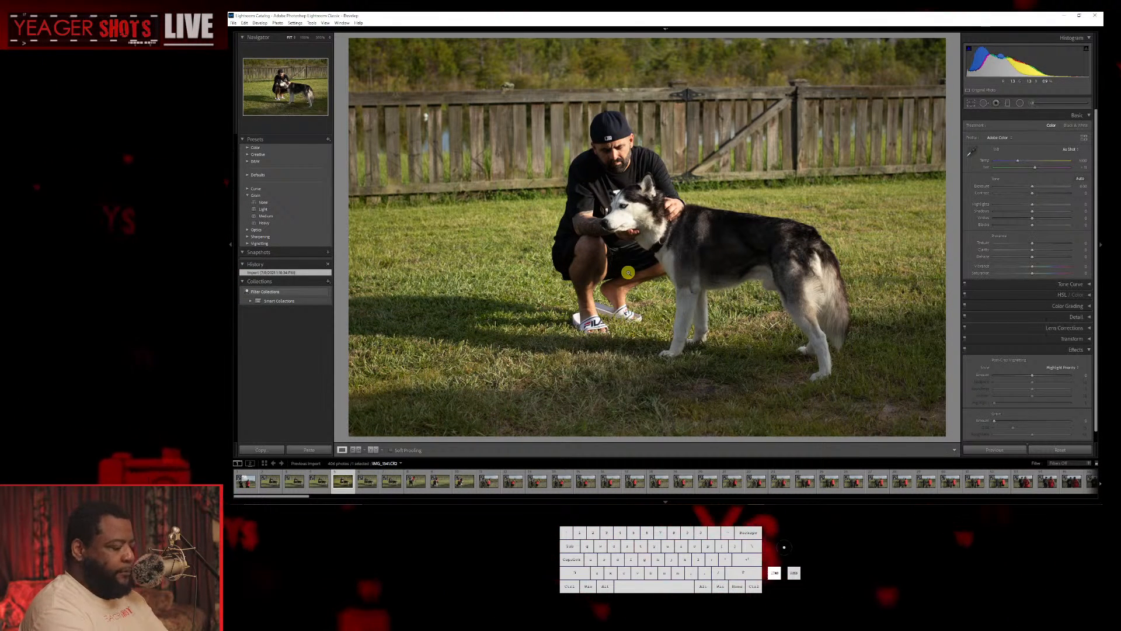
# Compare the next two shots of the man crouching beside the side-facing husky and delete both from disk.
pyautogui.press('Right')
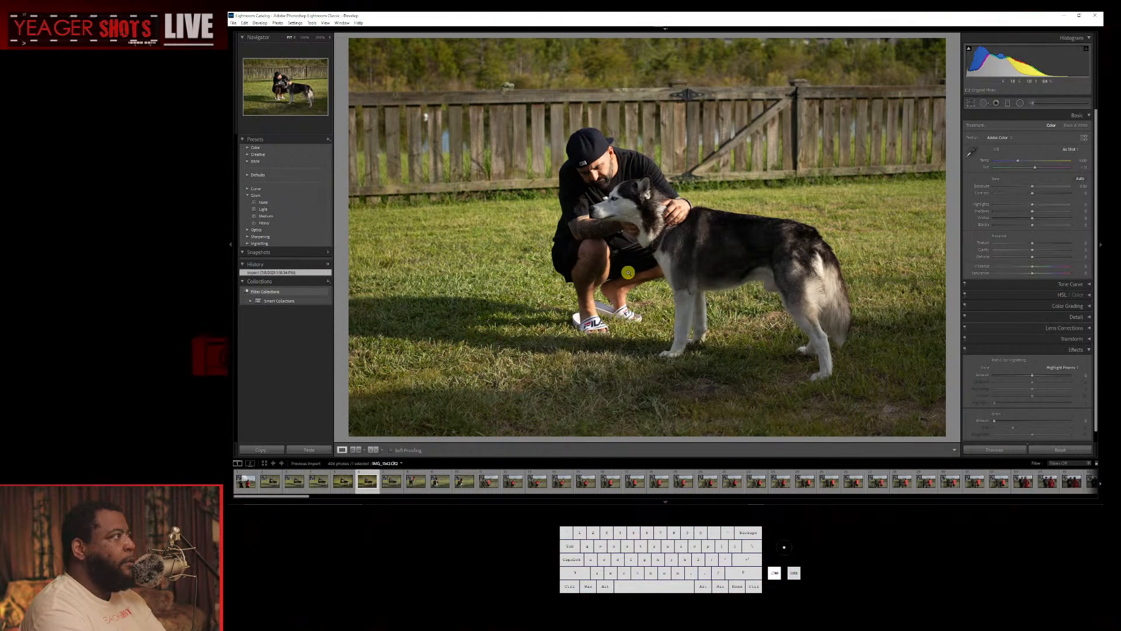
pyautogui.press('Left')
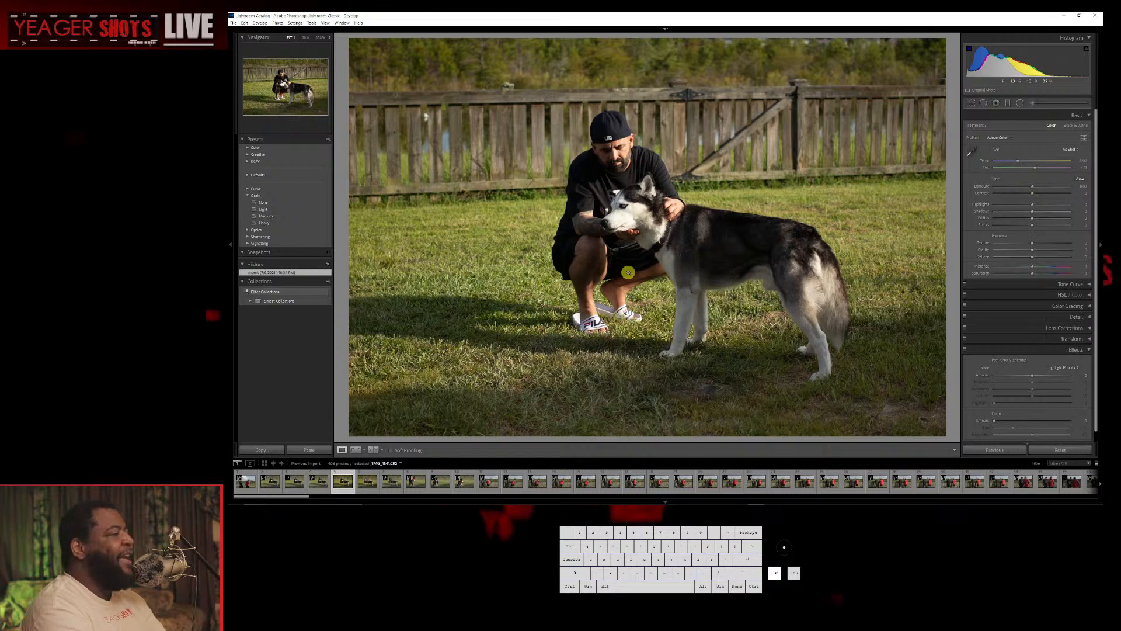
pyautogui.press('Delete')
pyautogui.press('Return')
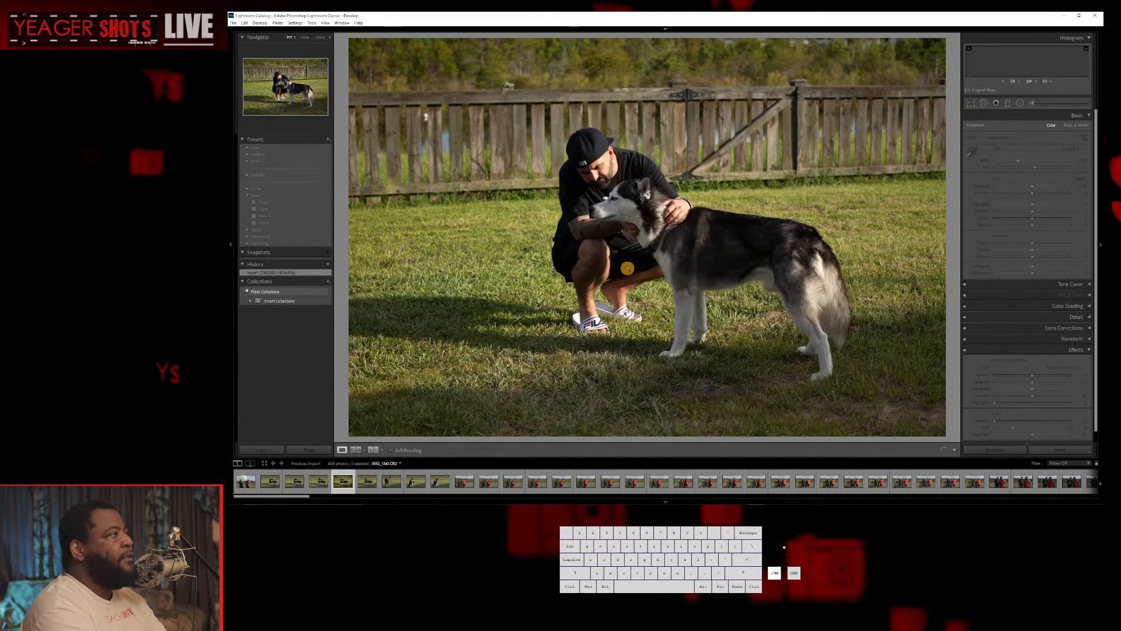
pyautogui.press('Delete')
pyautogui.press('Return')
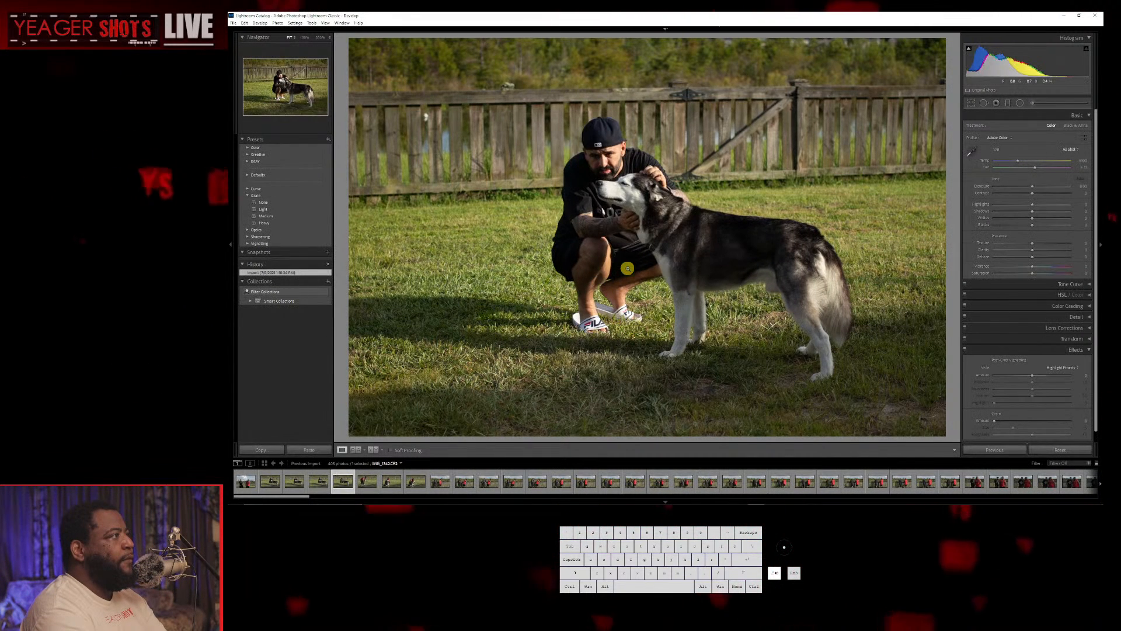
# Keep the shot of the husky with its head raised and delete from disk the one of the man in red bending over it.
pyautogui.press('Delete')
pyautogui.press('Return')
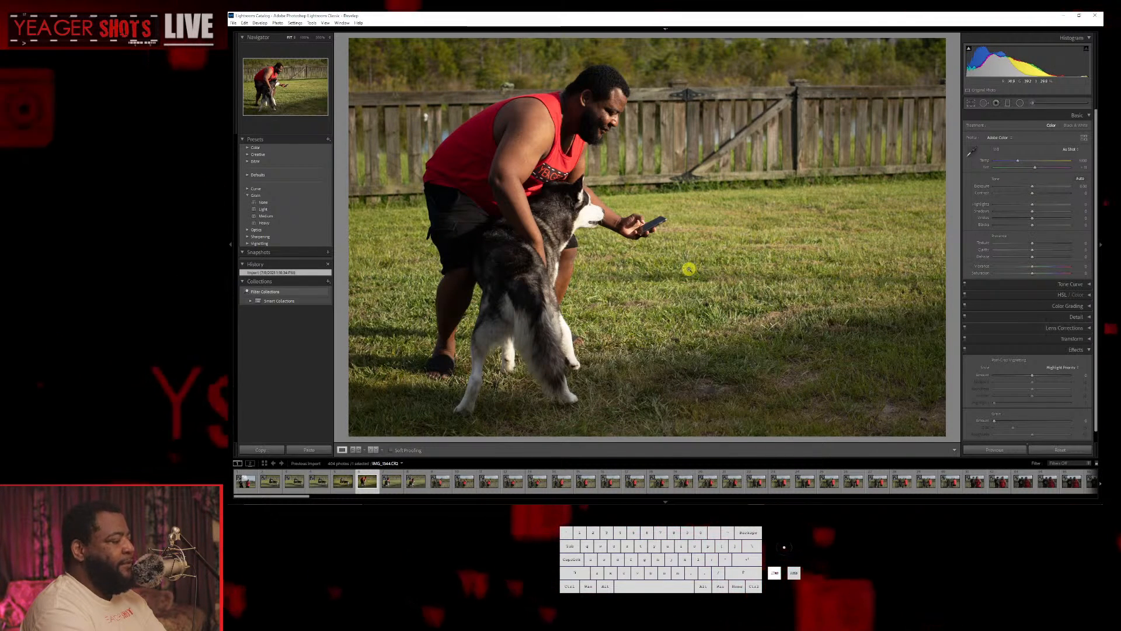
pyautogui.press('Delete')
pyautogui.click(620, 274)
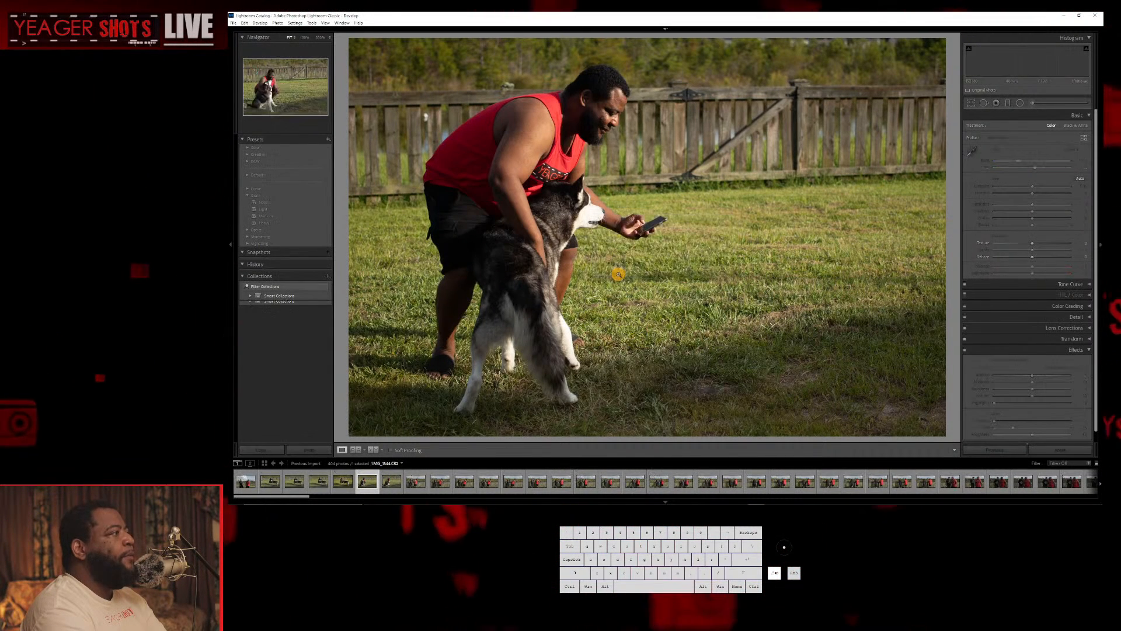
pyautogui.press('Right')
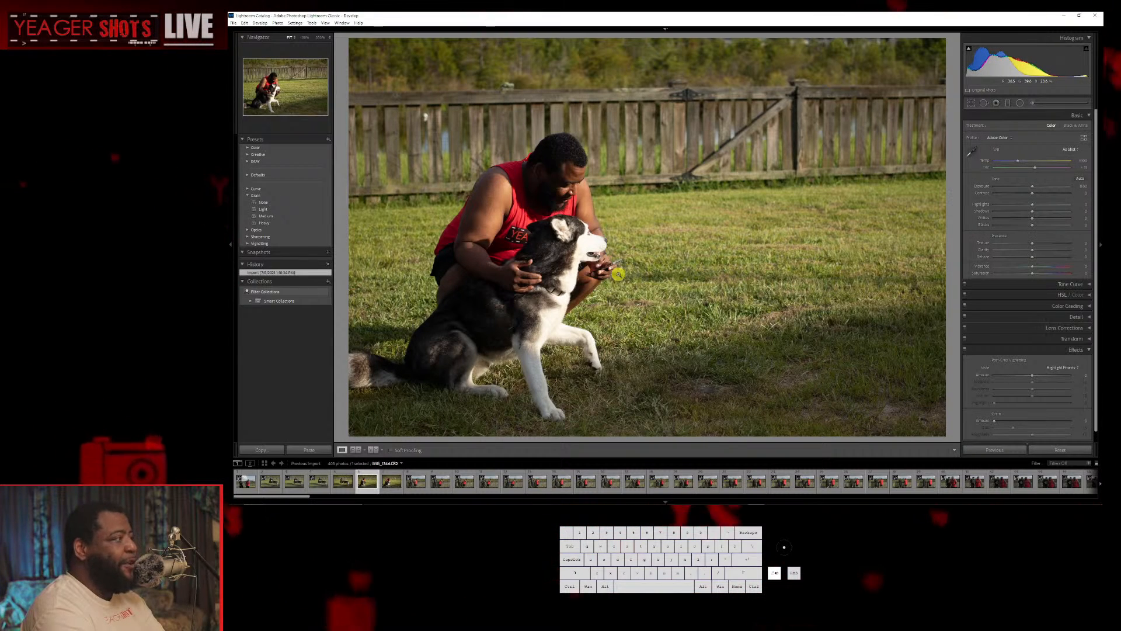
# Inspect the phone in the man's hand up close in the raised-head husky shot, and delete from disk the following shot of him looking down.
pyautogui.press('Left')
pyautogui.click(596, 271)
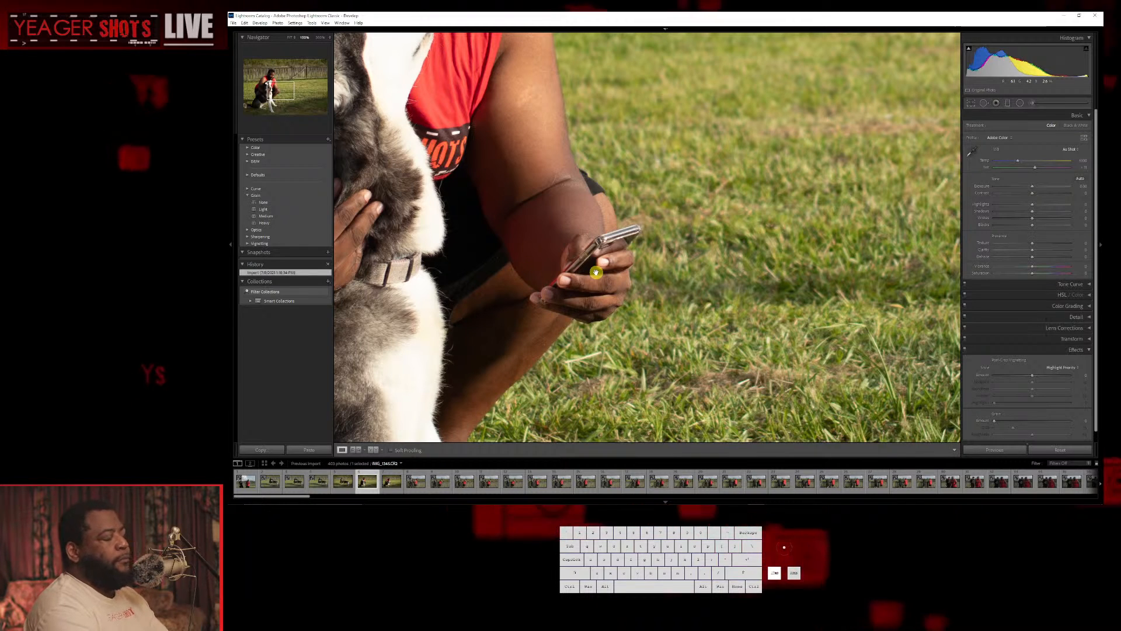
pyautogui.click(596, 272)
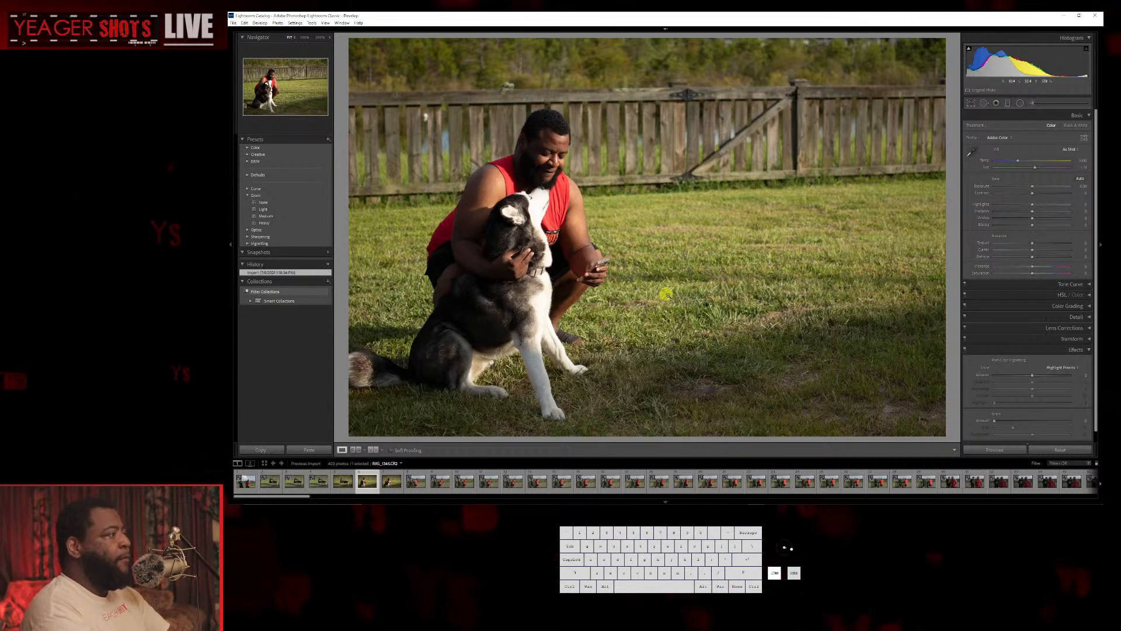
pyautogui.press('Right')
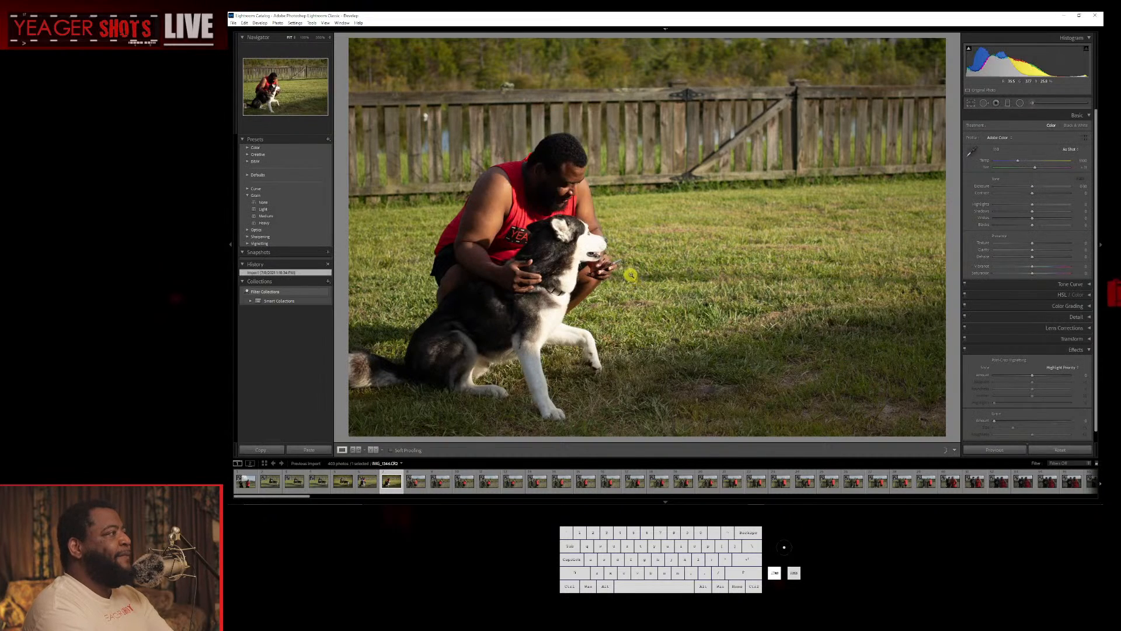
pyautogui.press('Delete')
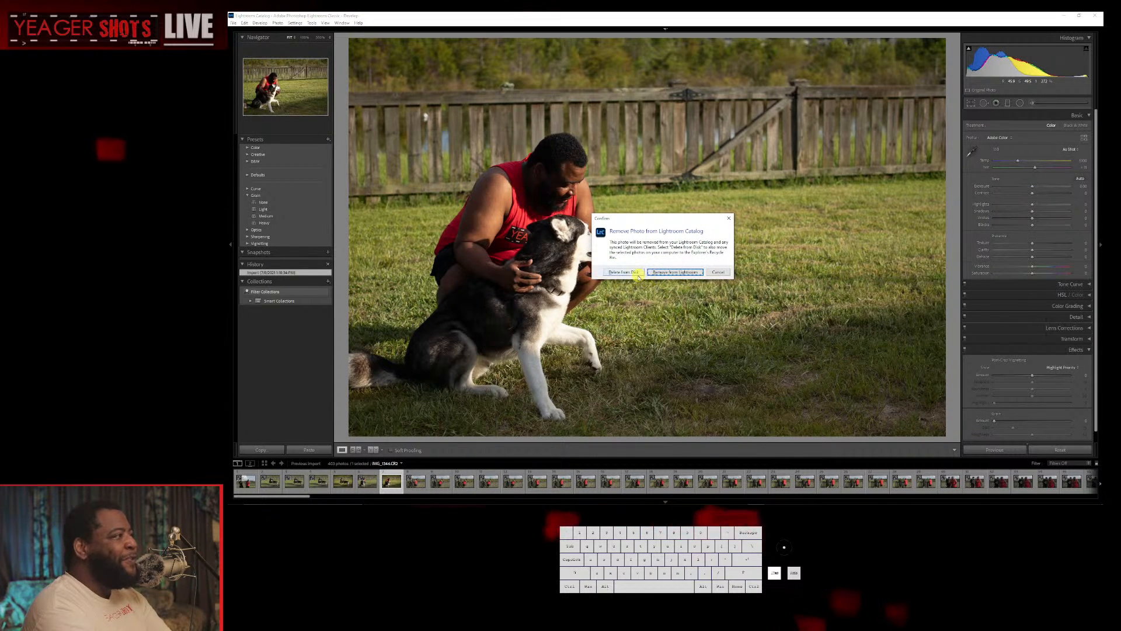
pyautogui.click(638, 274)
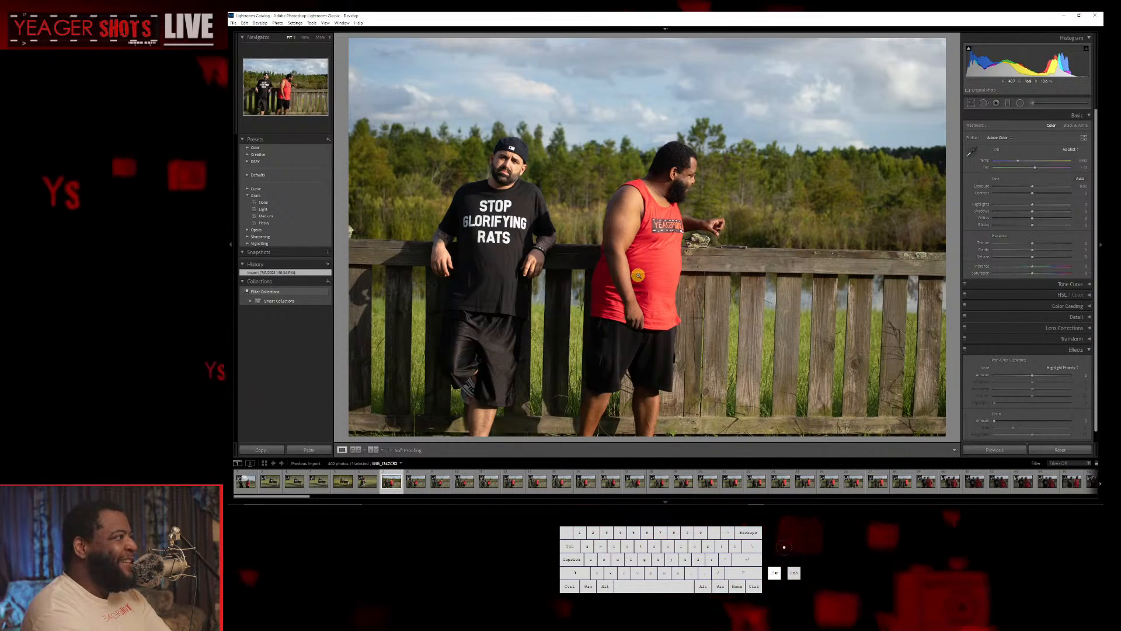
# Delete from disk the five fence shots in which the man in red is turned away or leaning over his phone.
pyautogui.press('Delete')
pyautogui.click(637, 273)
pyautogui.press('Delete')
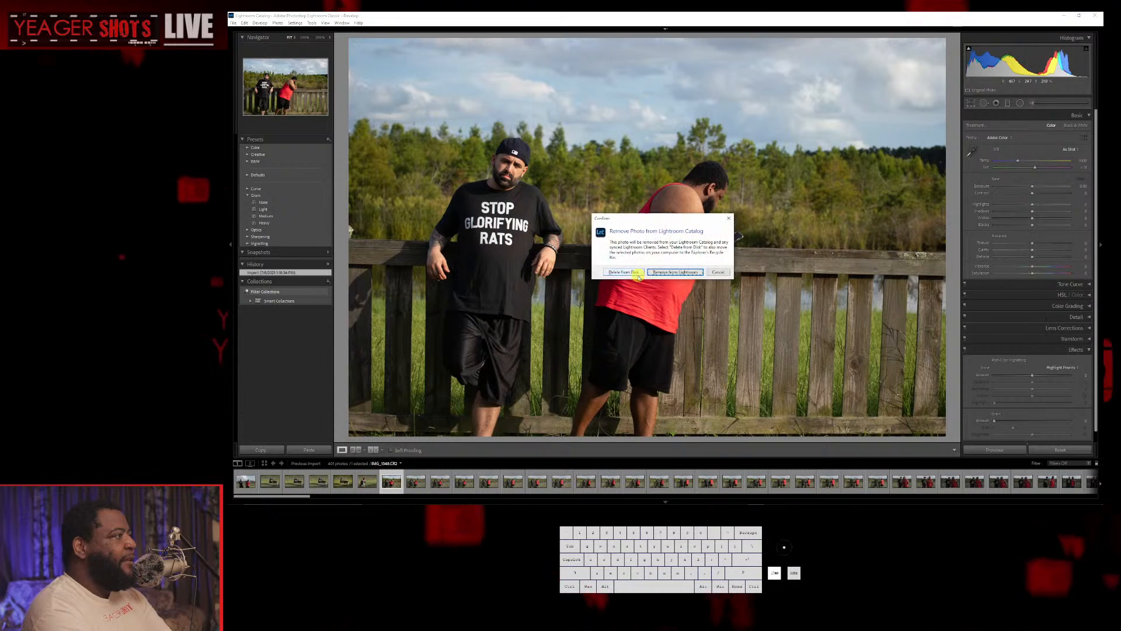
pyautogui.click(637, 273)
pyautogui.press('Delete')
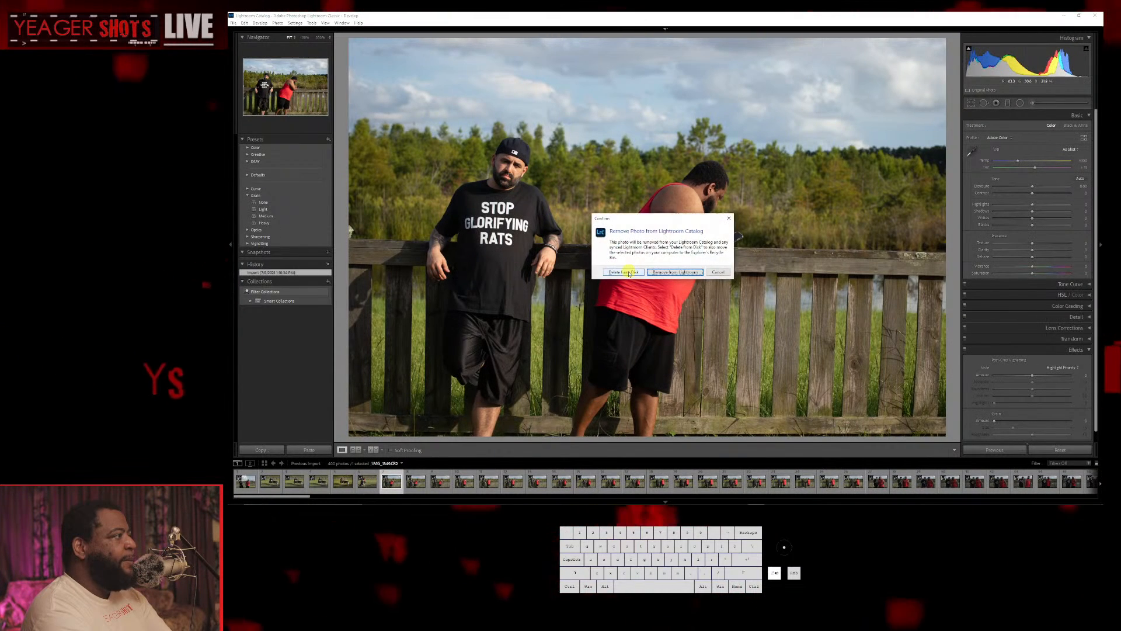
pyautogui.click(633, 274)
pyautogui.press('Delete')
pyautogui.click(629, 273)
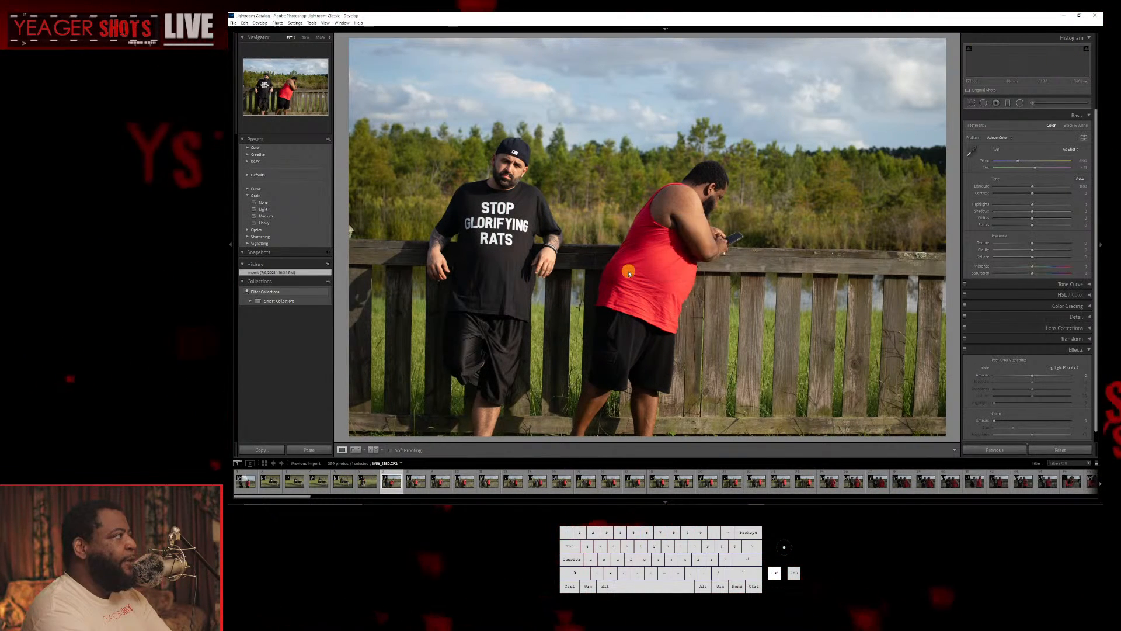
pyautogui.press('Delete')
pyautogui.click(629, 274)
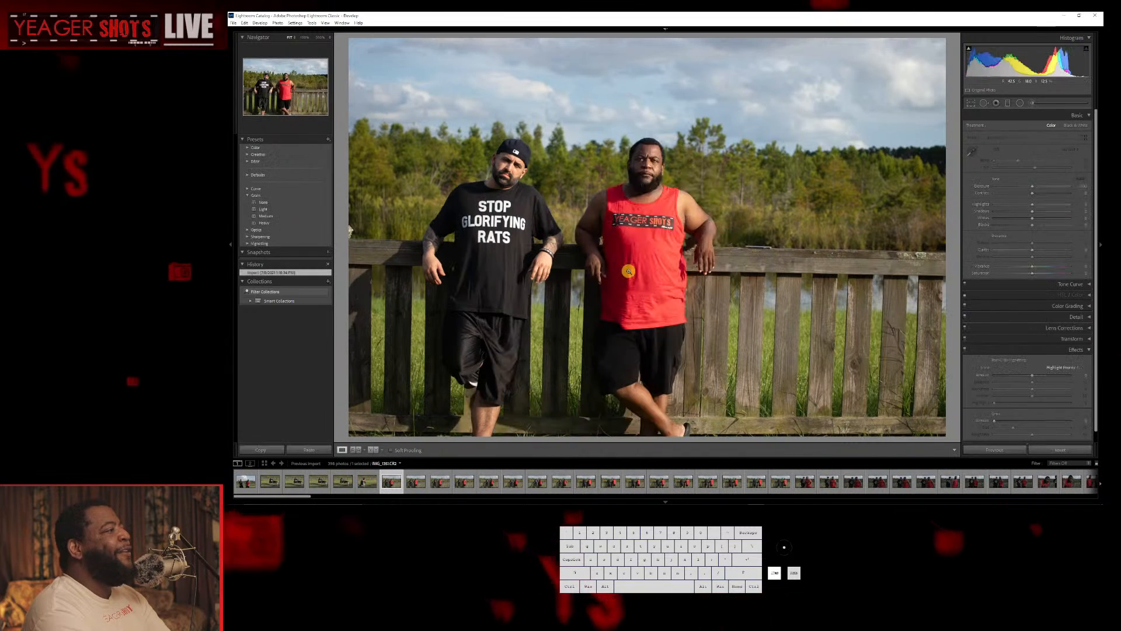
# Compare the near-identical shots of both men leaning back against the fence and facing the camera.
pyautogui.press('Right')
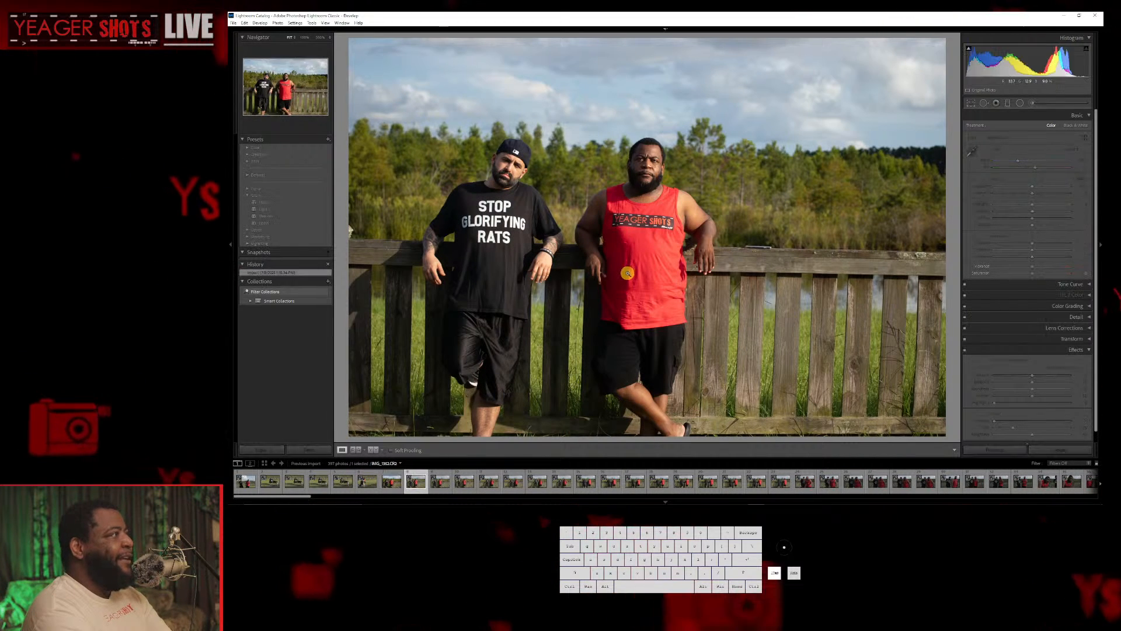
pyautogui.press('Left')
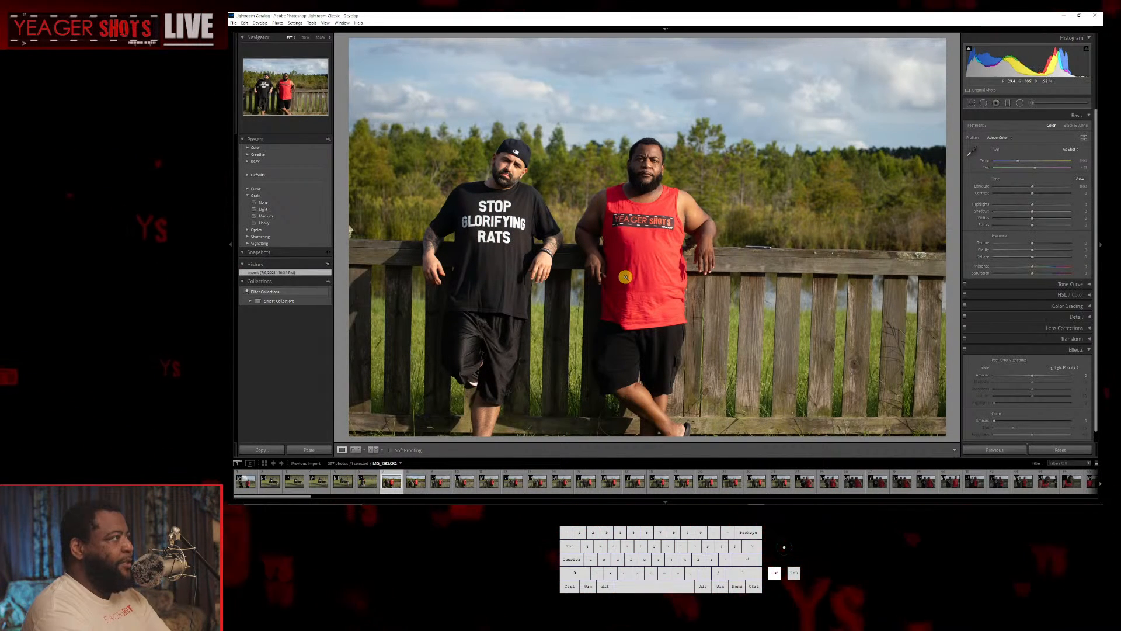
pyautogui.press('Right')
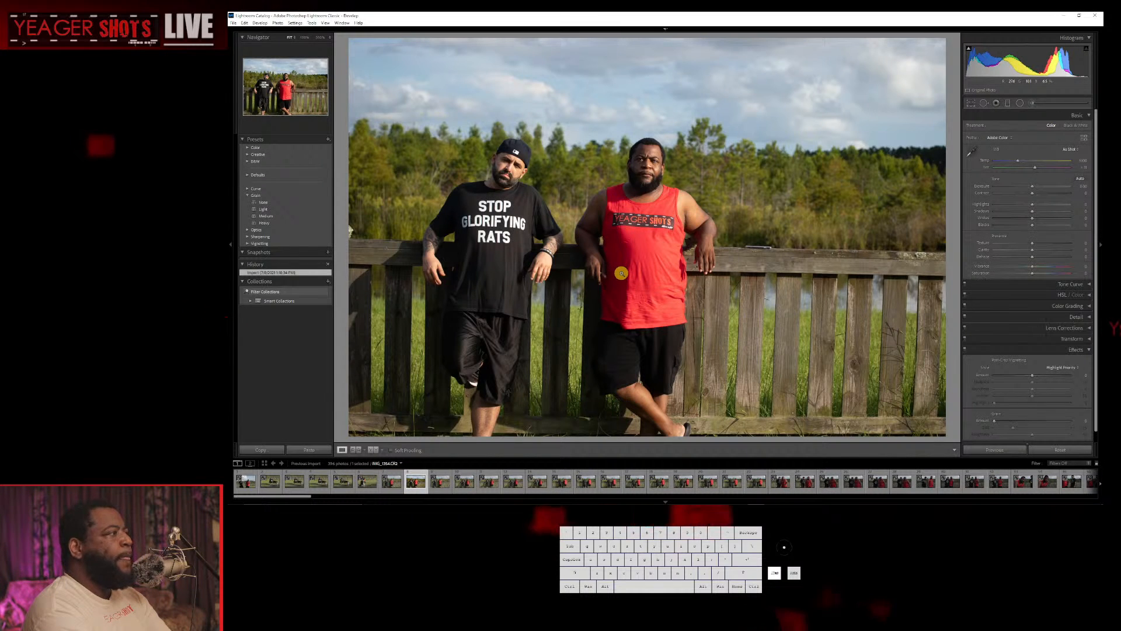
pyautogui.press('Right')
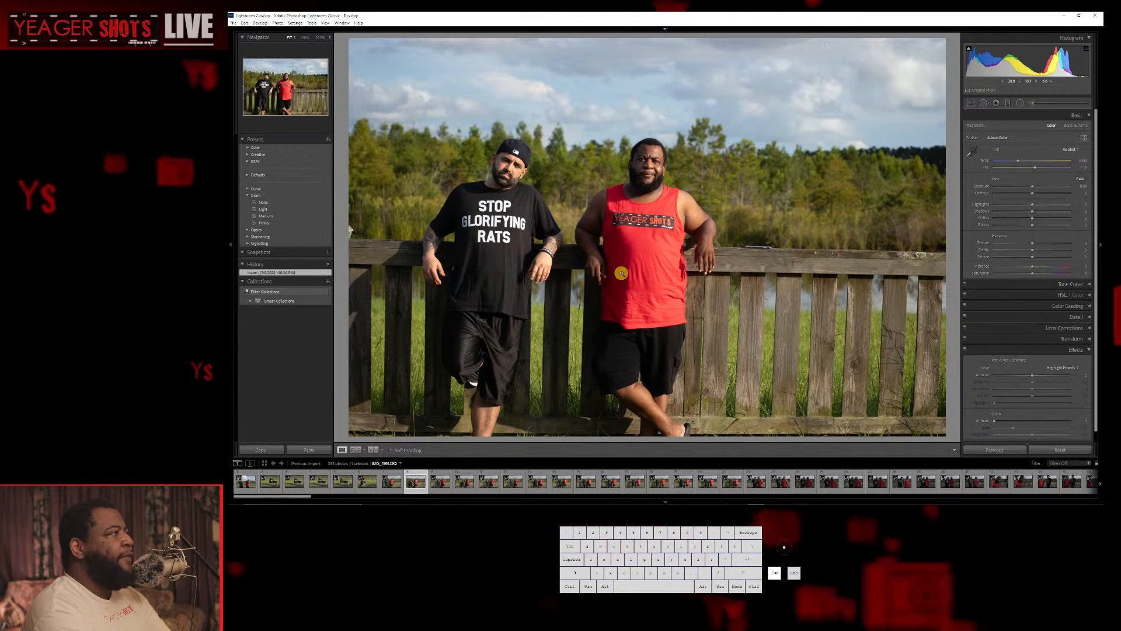
pyautogui.press('Right')
pyautogui.press('Right')
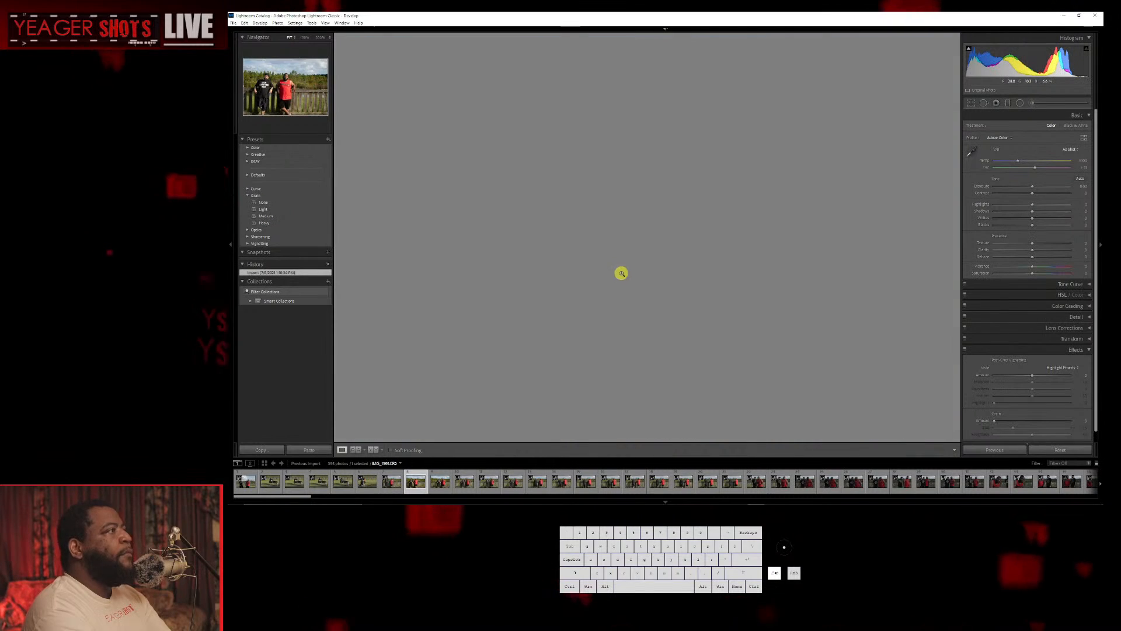
# Zoom in on both men's faces in the front-facing fence shots and compare sharpness and expressions between neighbouring photos.
pyautogui.press('Left')
pyautogui.click(577, 160)
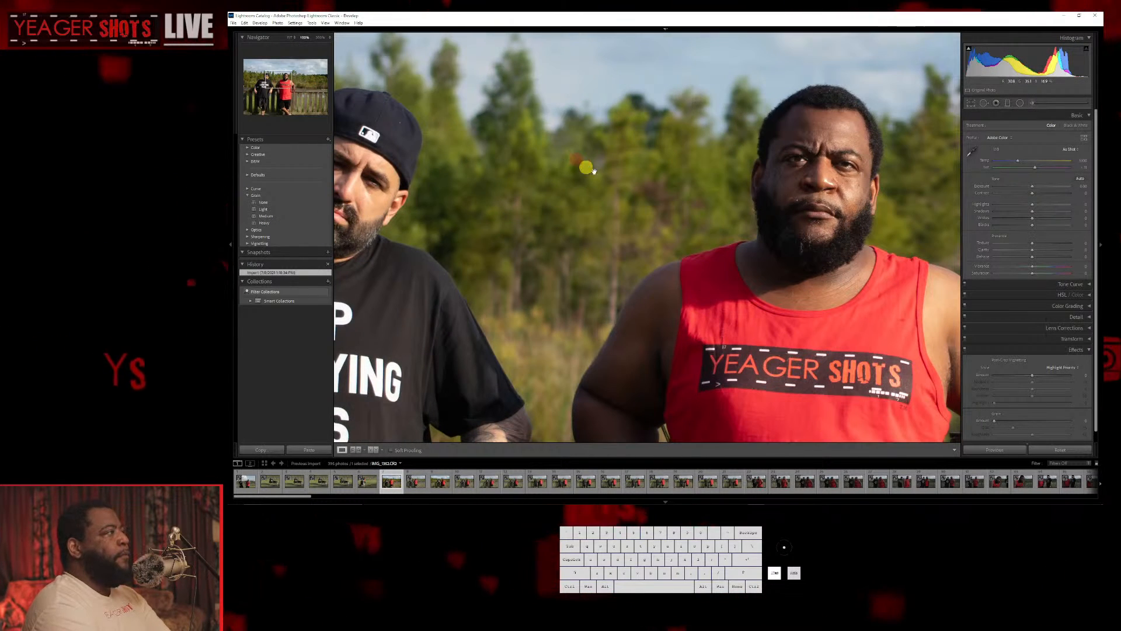
pyautogui.moveTo(486, 192); pyautogui.dragTo(461, 168)
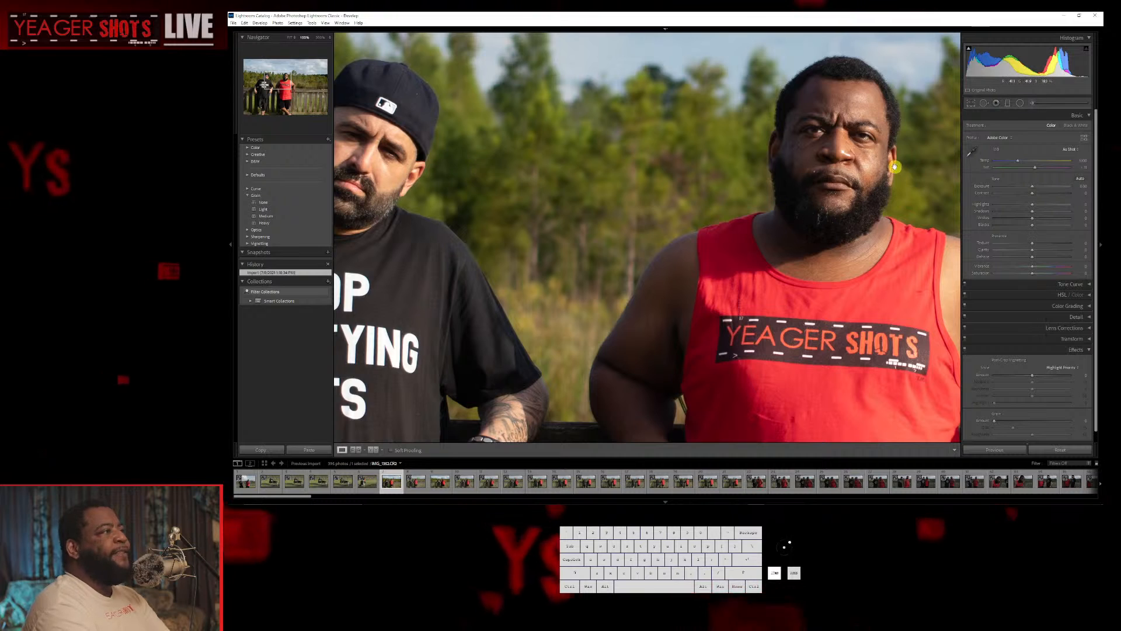
pyautogui.press('Left')
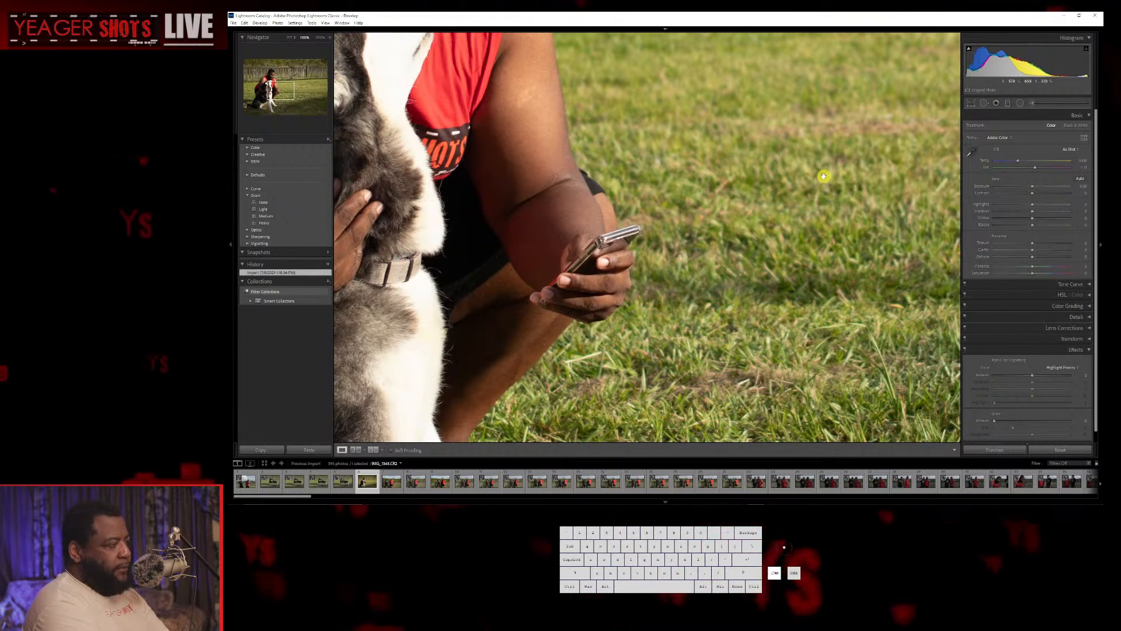
pyautogui.press('Right')
pyautogui.press('Right')
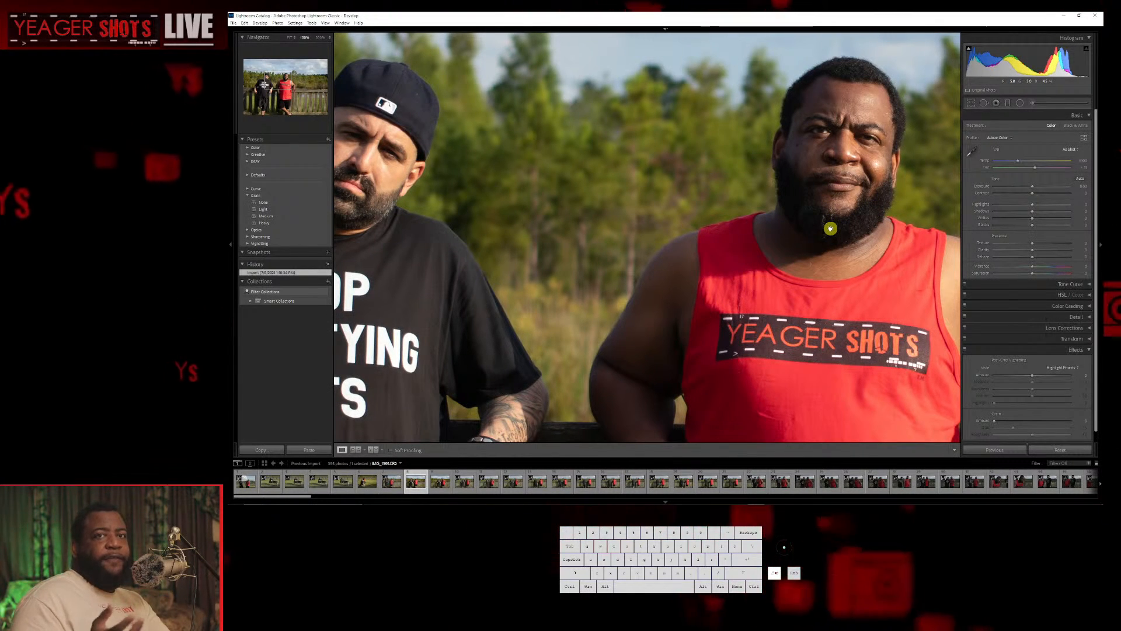
pyautogui.press('Right')
pyautogui.press('Left')
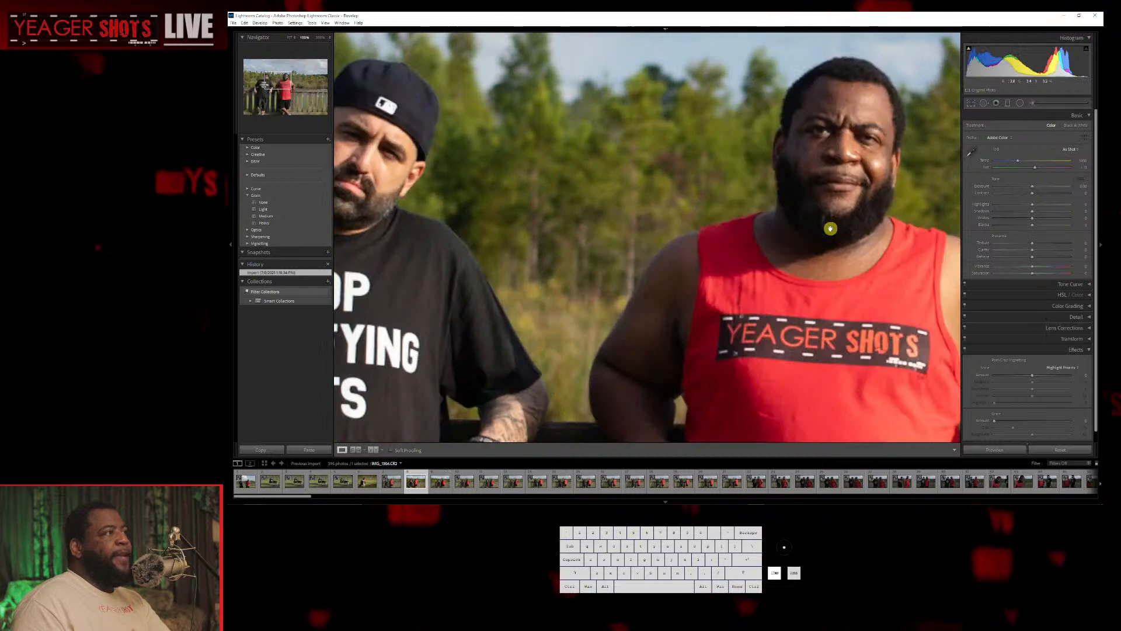
# Compare close-ups of the man in red across the neighbouring fence shots and return to the full-photo view.
pyautogui.press('Right')
pyautogui.moveTo(830, 229); pyautogui.dragTo(416, 245)
pyautogui.press('Left')
pyautogui.press('Left')
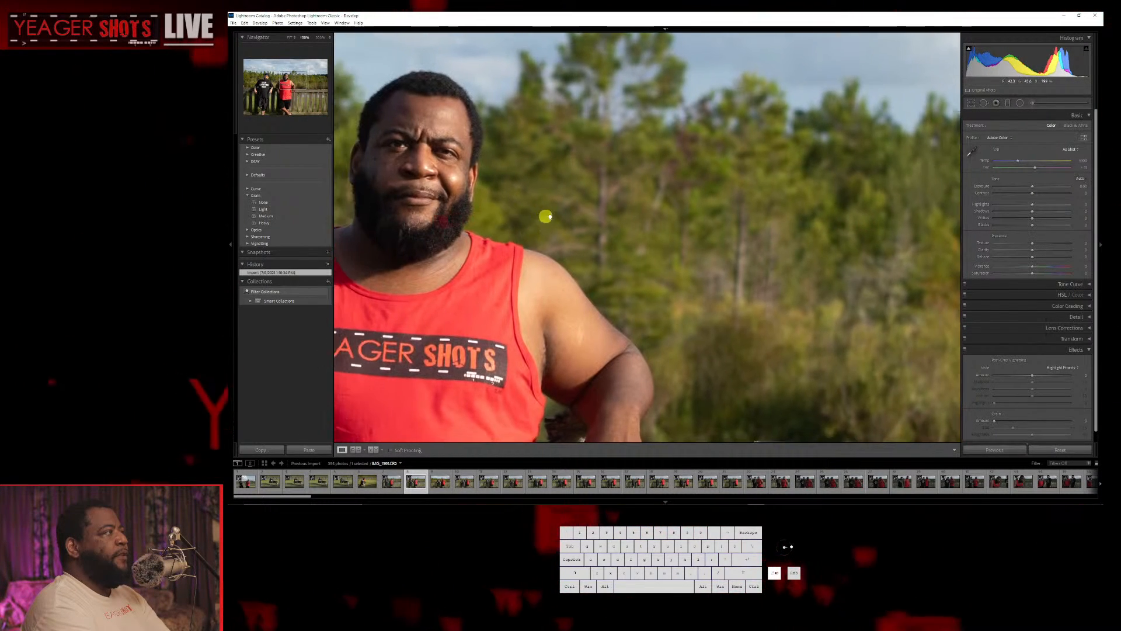
pyautogui.press('Right')
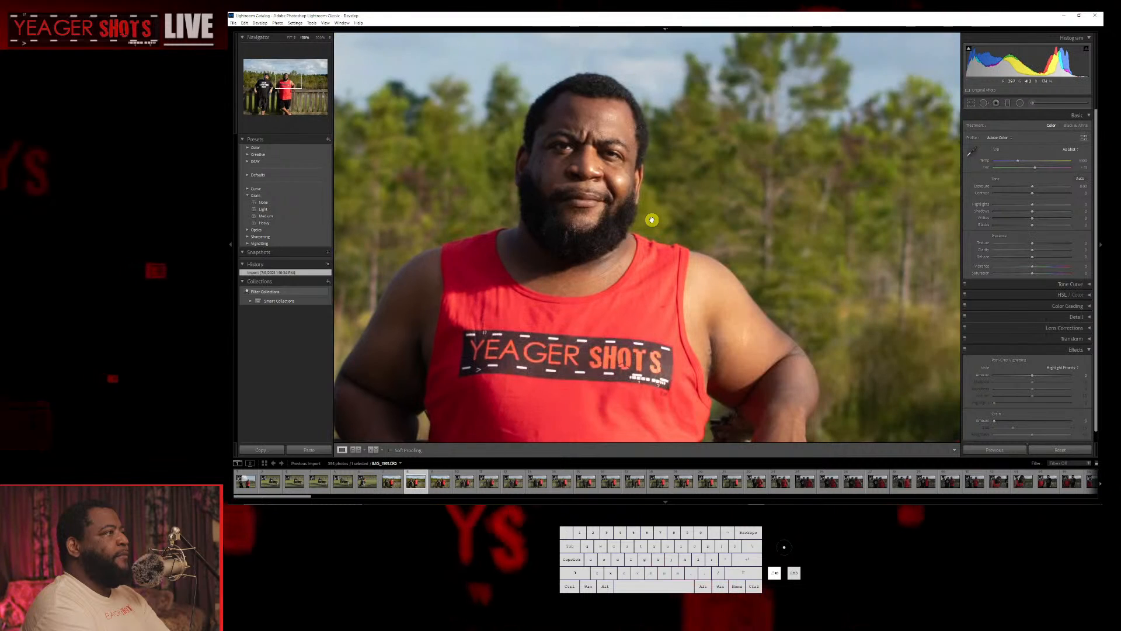
pyautogui.press('Left')
pyautogui.click(655, 217)
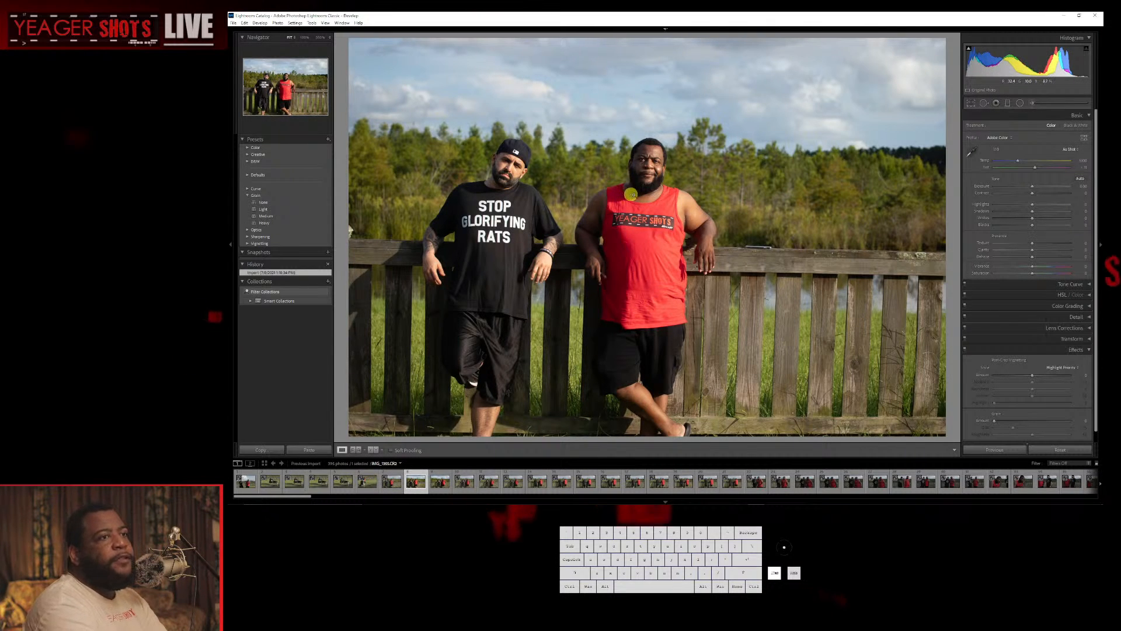
# Review and compare the fence shots in which the man in red stands with a hand on his hip.
pyautogui.press('Right')
pyautogui.press('Right')
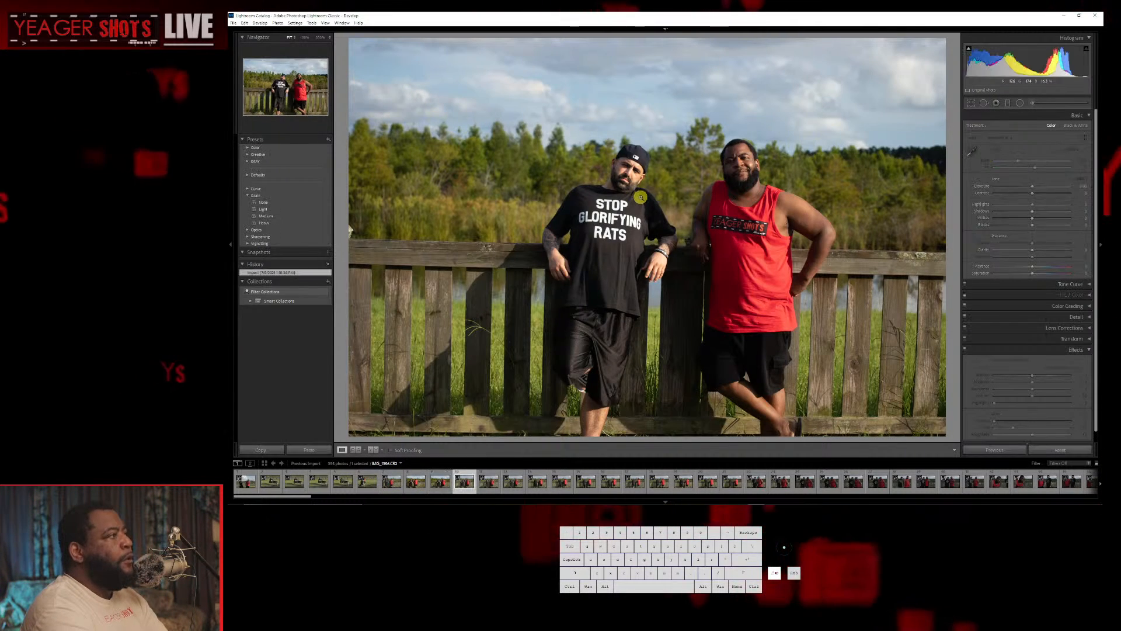
pyautogui.press('Right')
pyautogui.press('Left')
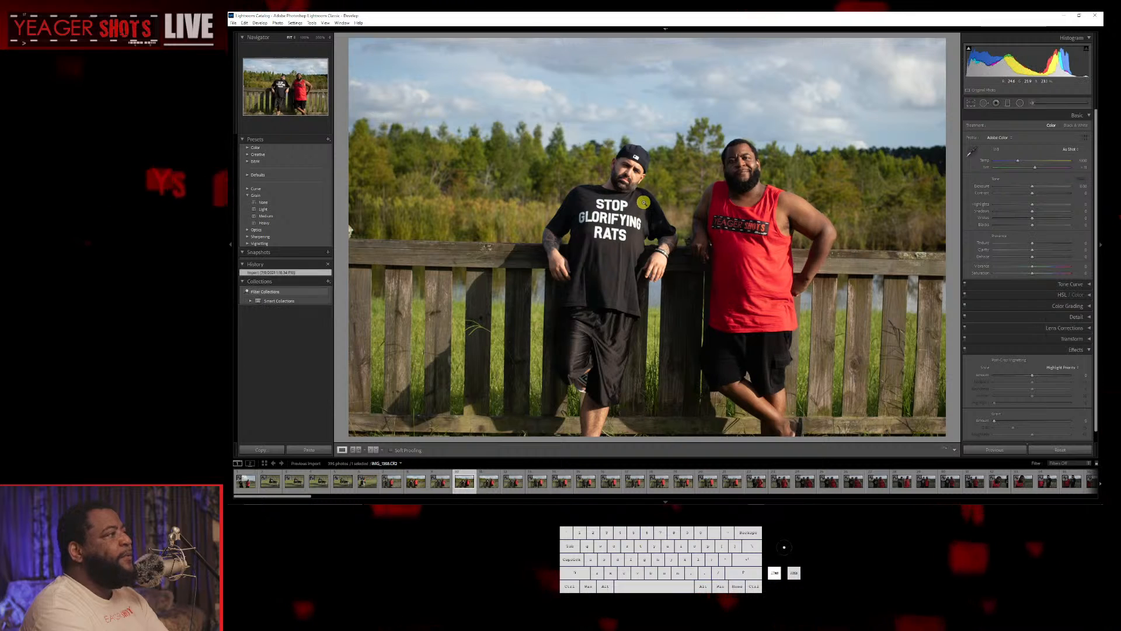
pyautogui.press('Left')
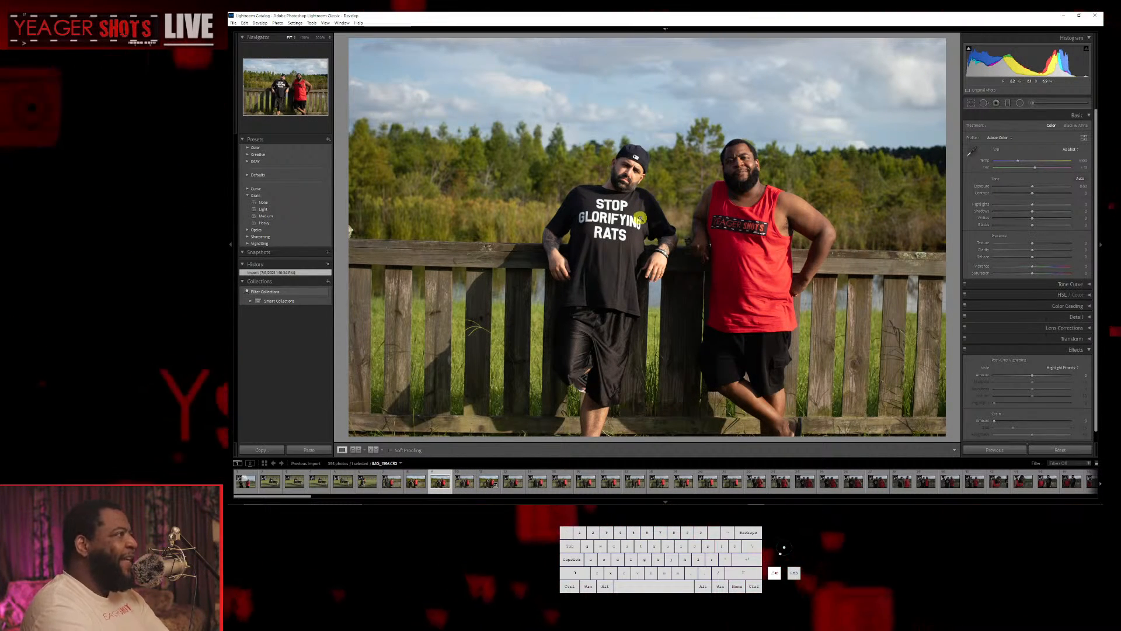
pyautogui.press('Right')
pyautogui.press('Right')
pyautogui.press('Right')
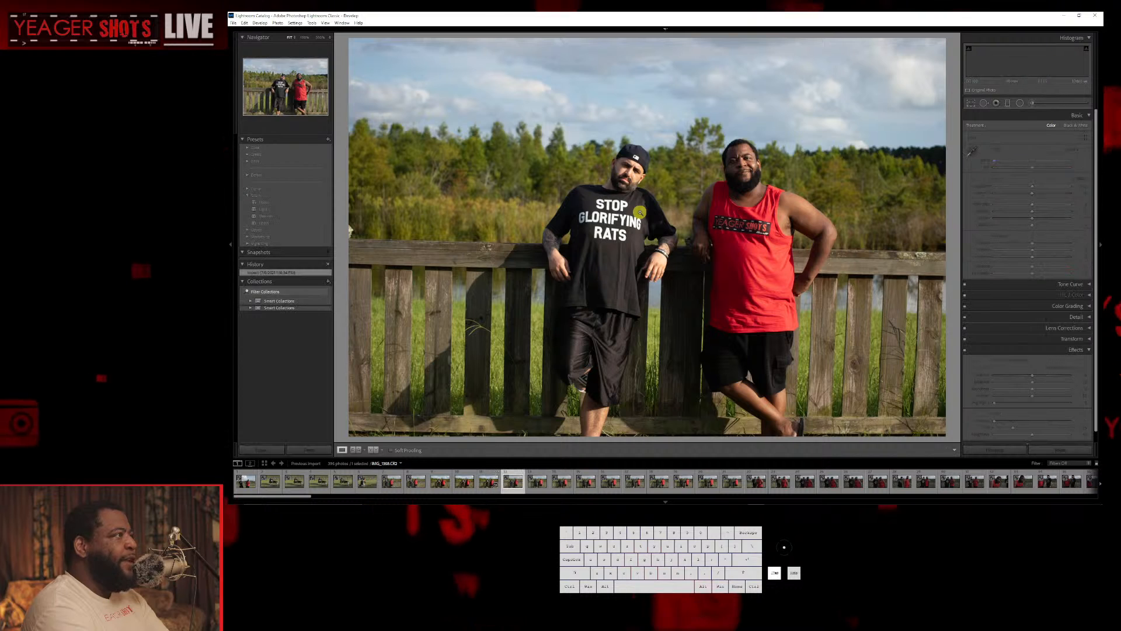
# Delete from disk a rear-view fence shot in which the man in black raises his hand near his face.
pyautogui.press('Right')
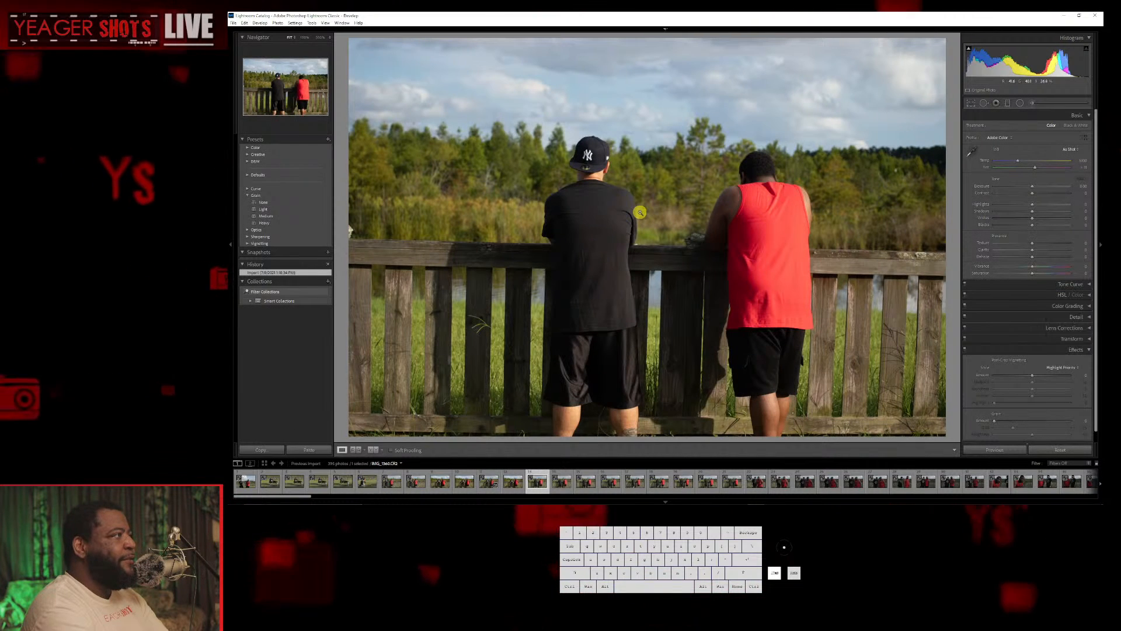
pyautogui.press('Right')
pyautogui.press('Right')
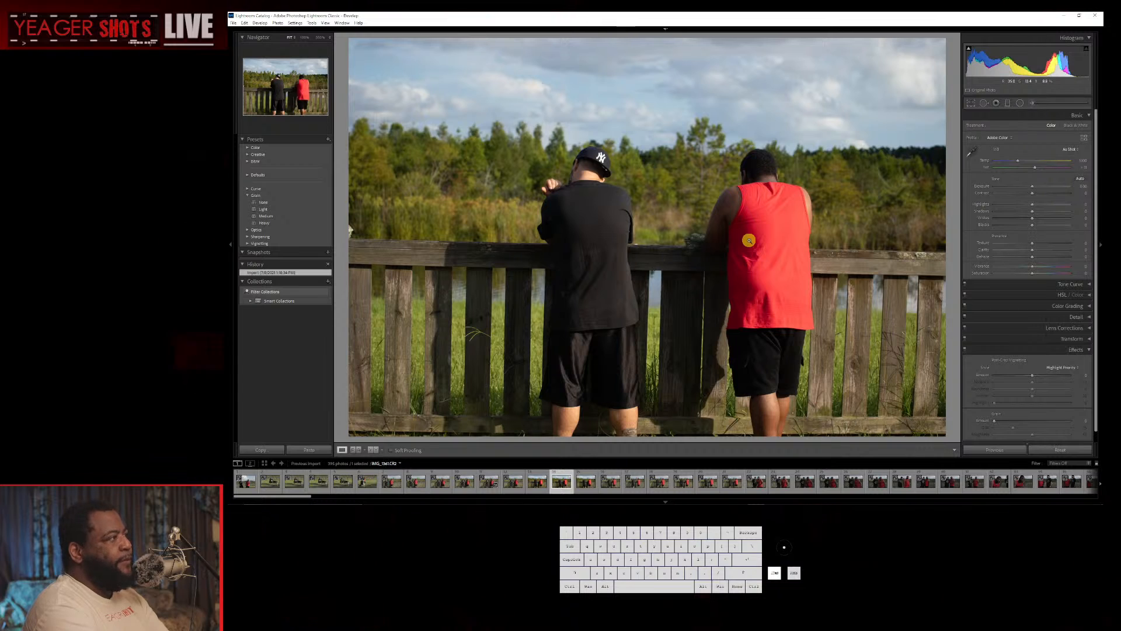
pyautogui.press('Delete')
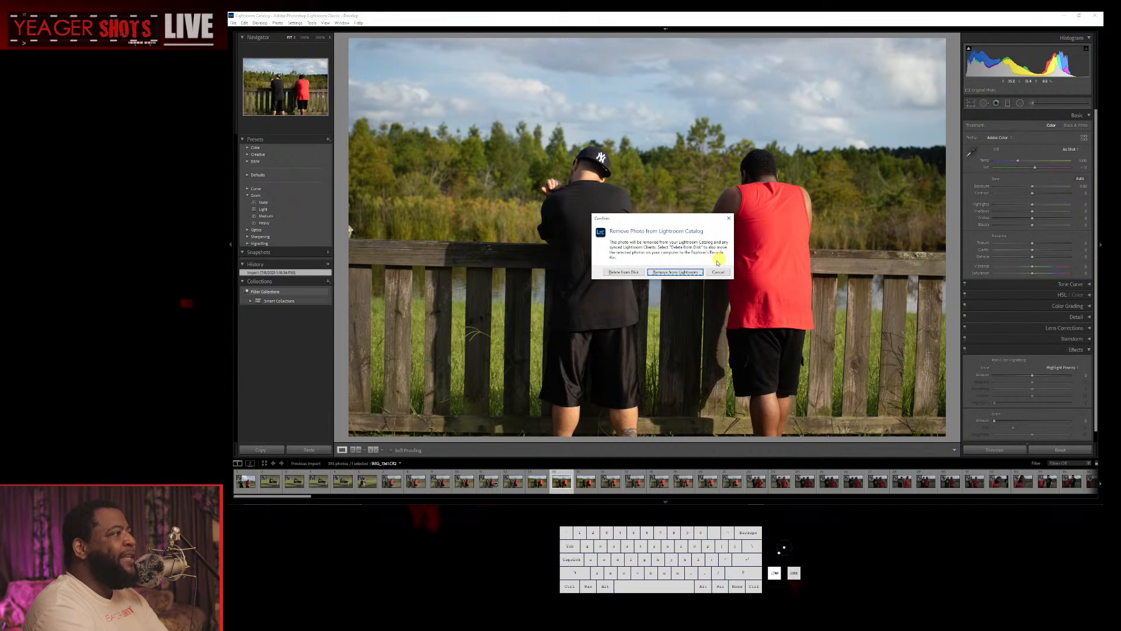
pyautogui.click(636, 274)
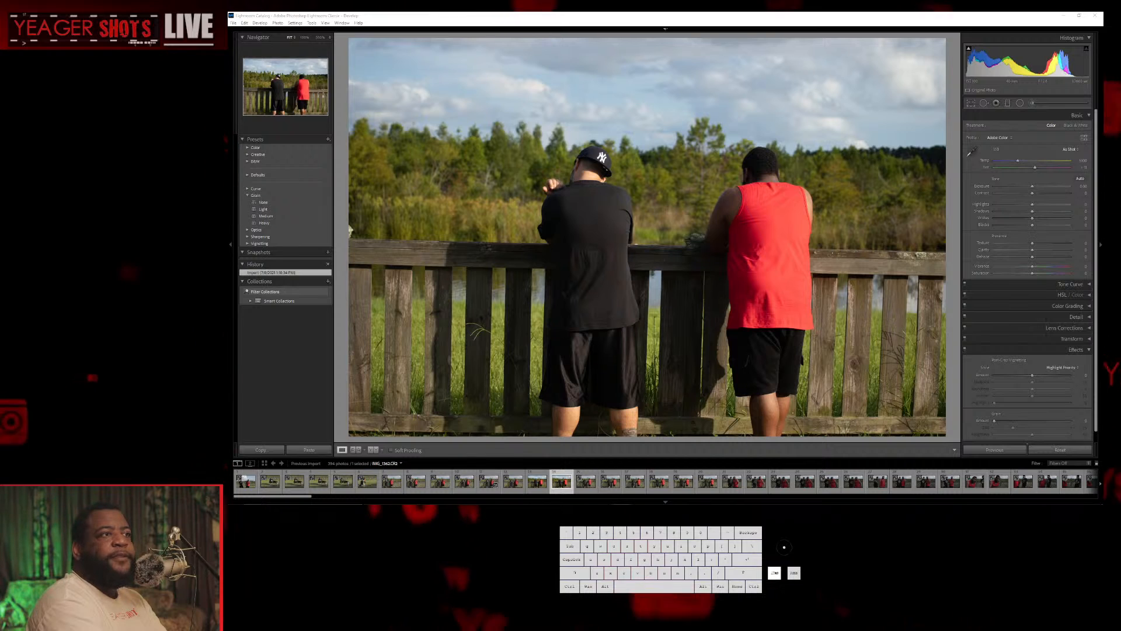
pyautogui.moveTo(1120, 156); pyautogui.dragTo(1102, 159)
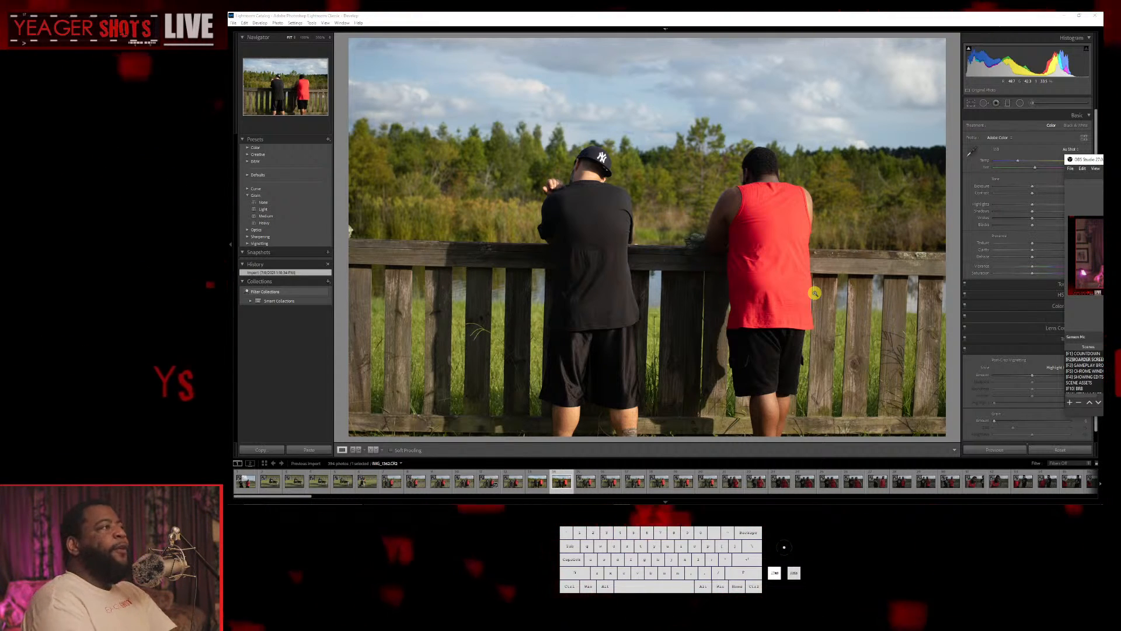
# Compare the consecutive rear-view shots of both men at the fence, checking the head and leg positions of the man in black.
pyautogui.click(594, 482)
pyautogui.press('Right')
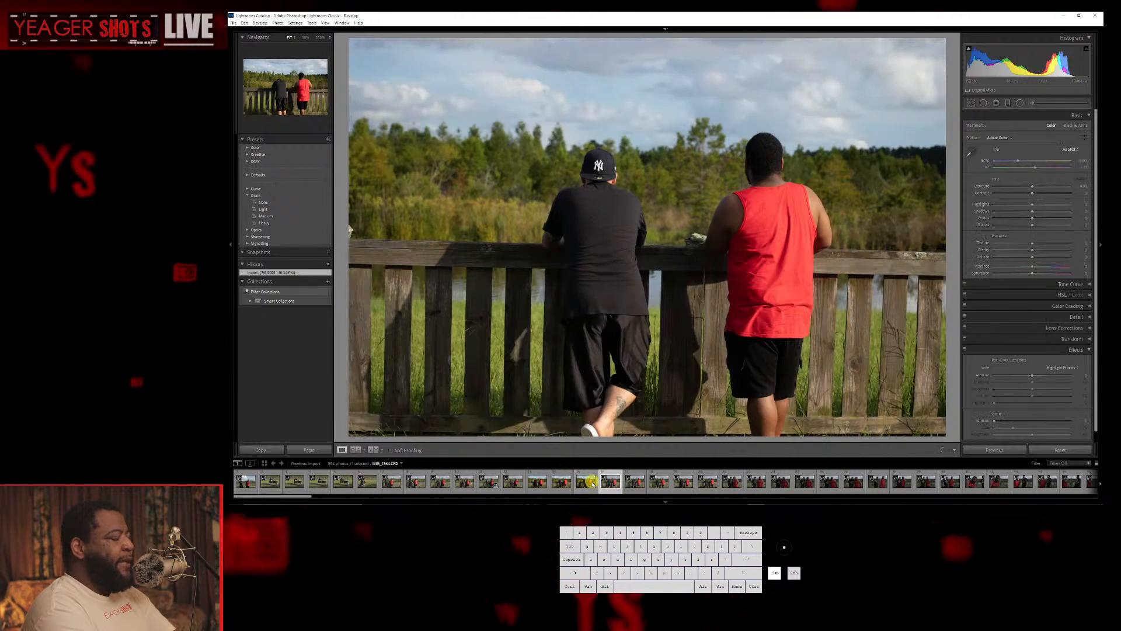
pyautogui.press('Left')
pyautogui.press('Left')
pyautogui.press('Left')
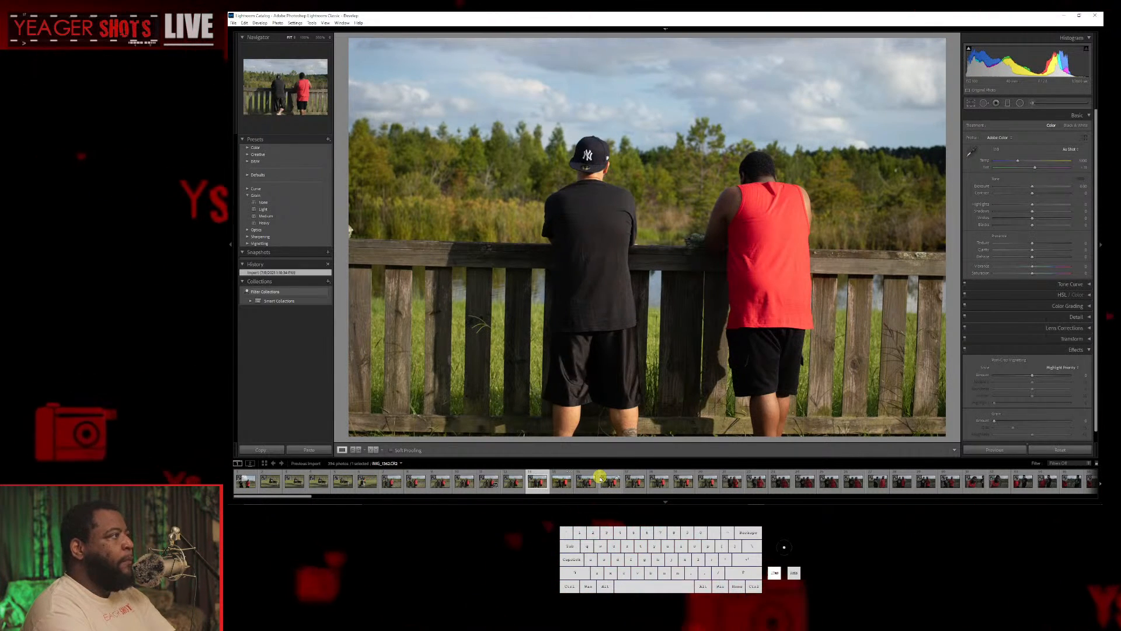
pyautogui.press('Left')
pyautogui.press('Right')
pyautogui.press('Right')
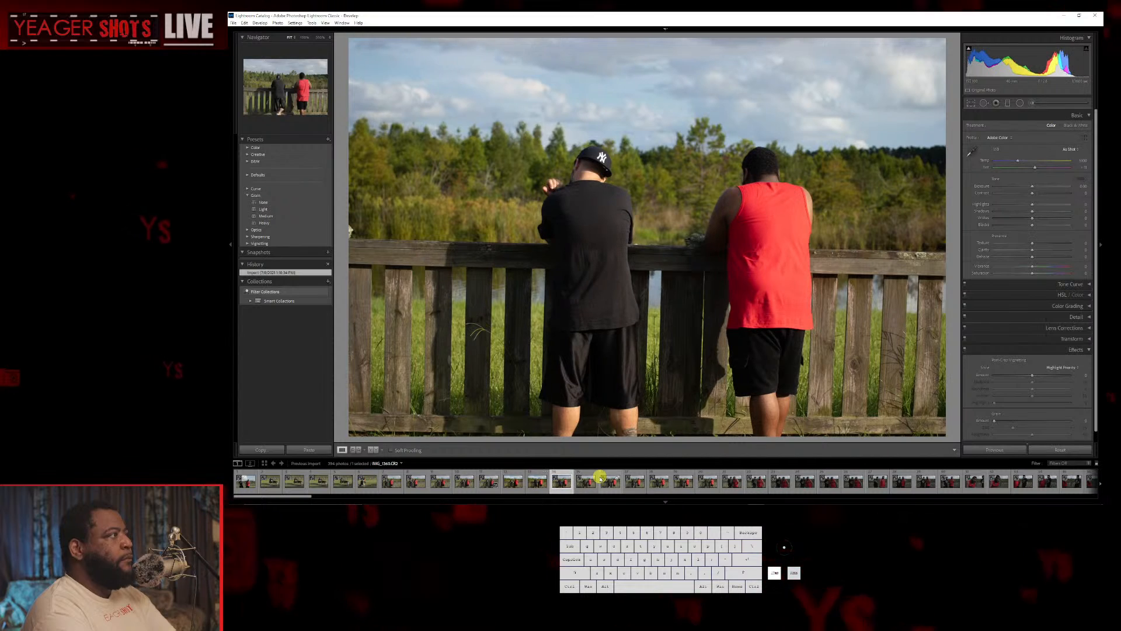
pyautogui.press('Right')
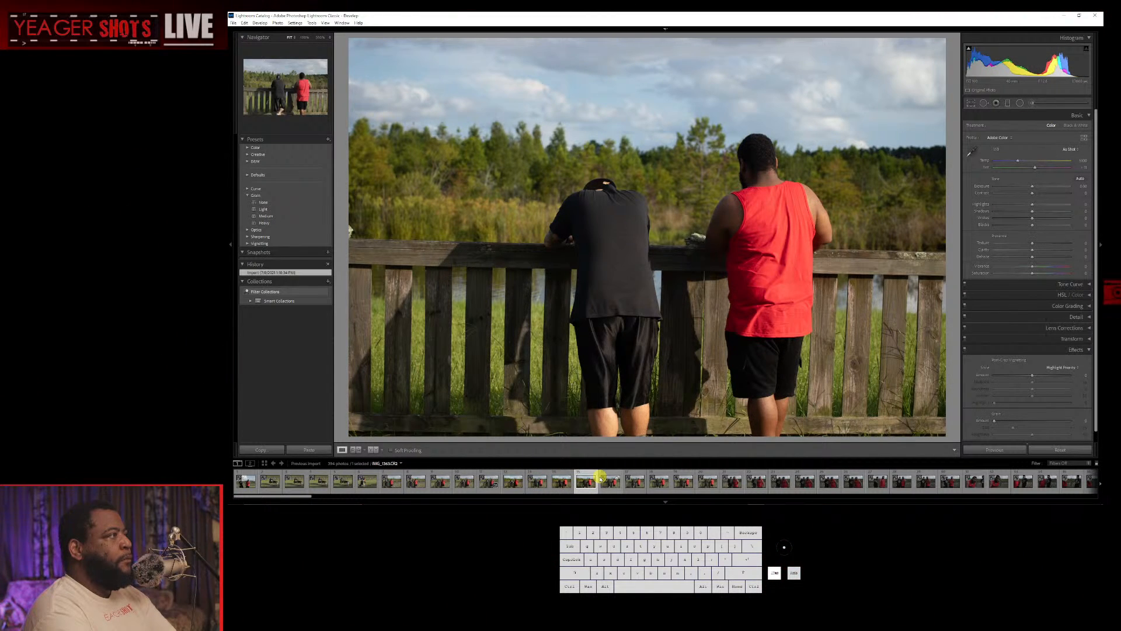
# Compare the remaining rear-view fence shots and delete from disk the redundant ones where the man in black stands with both legs straight.
pyautogui.press('Right')
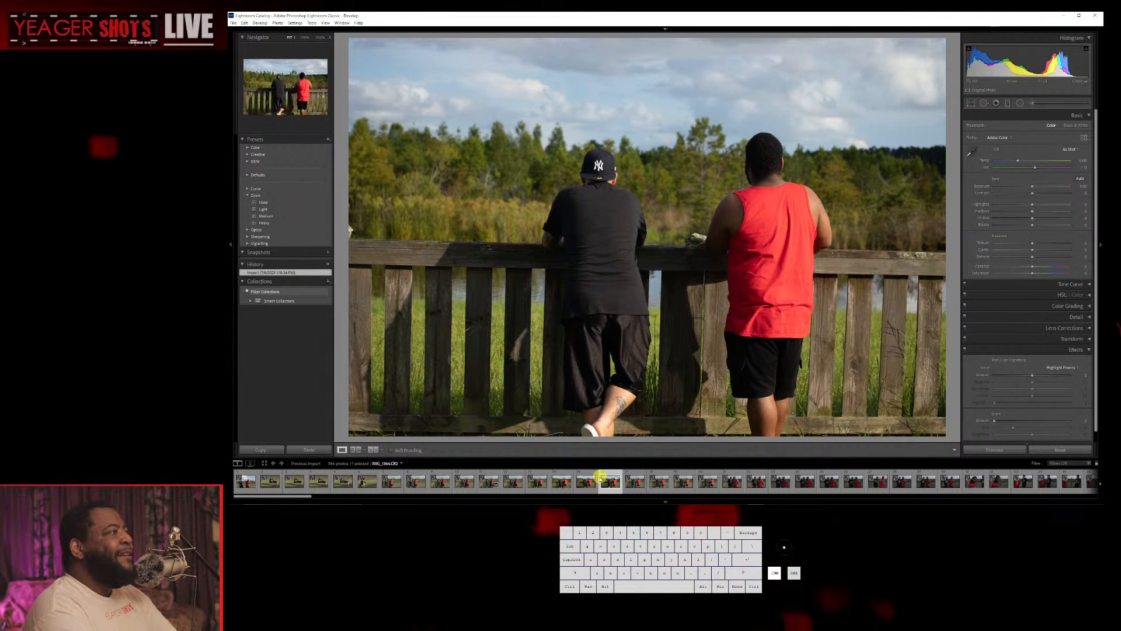
pyautogui.press('Right')
pyautogui.press('Left')
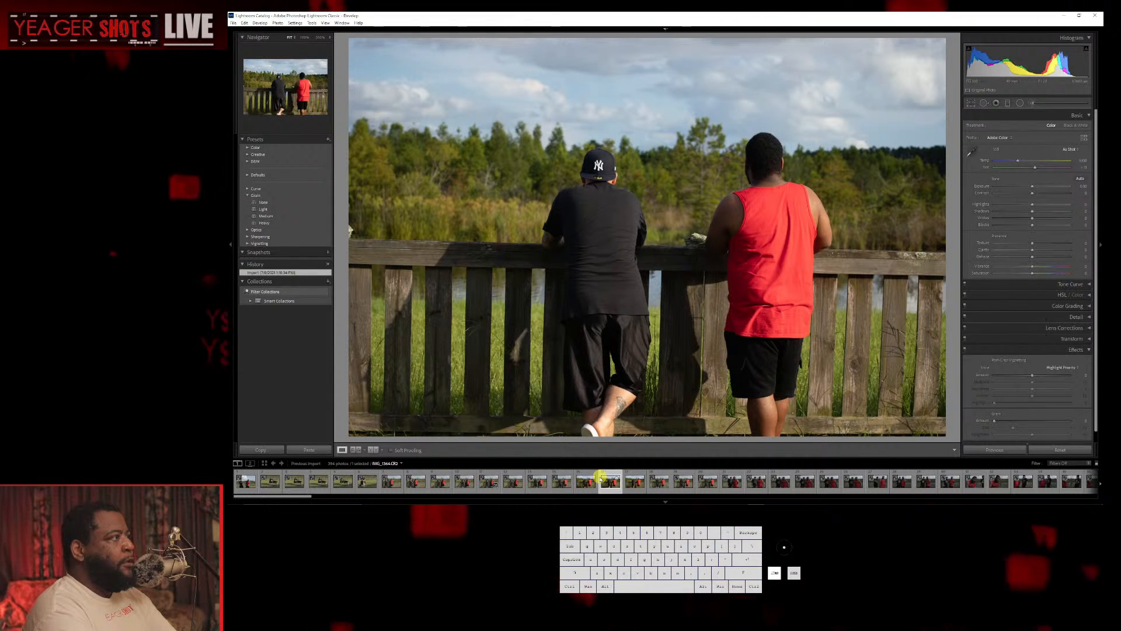
pyautogui.press('Right')
pyautogui.press('Right')
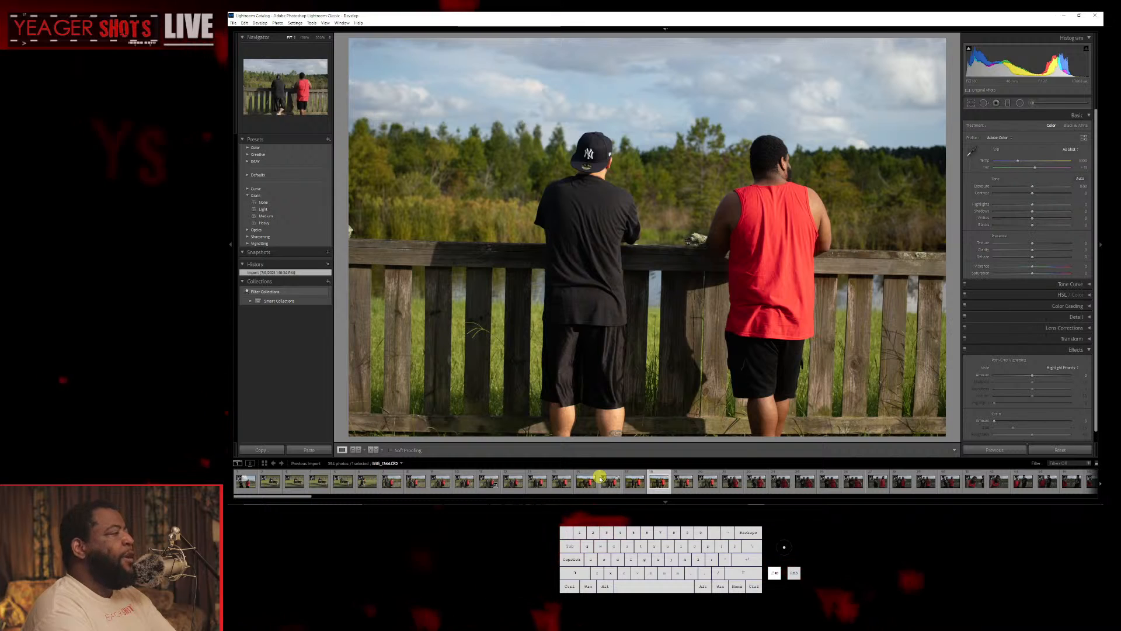
pyautogui.press('Right')
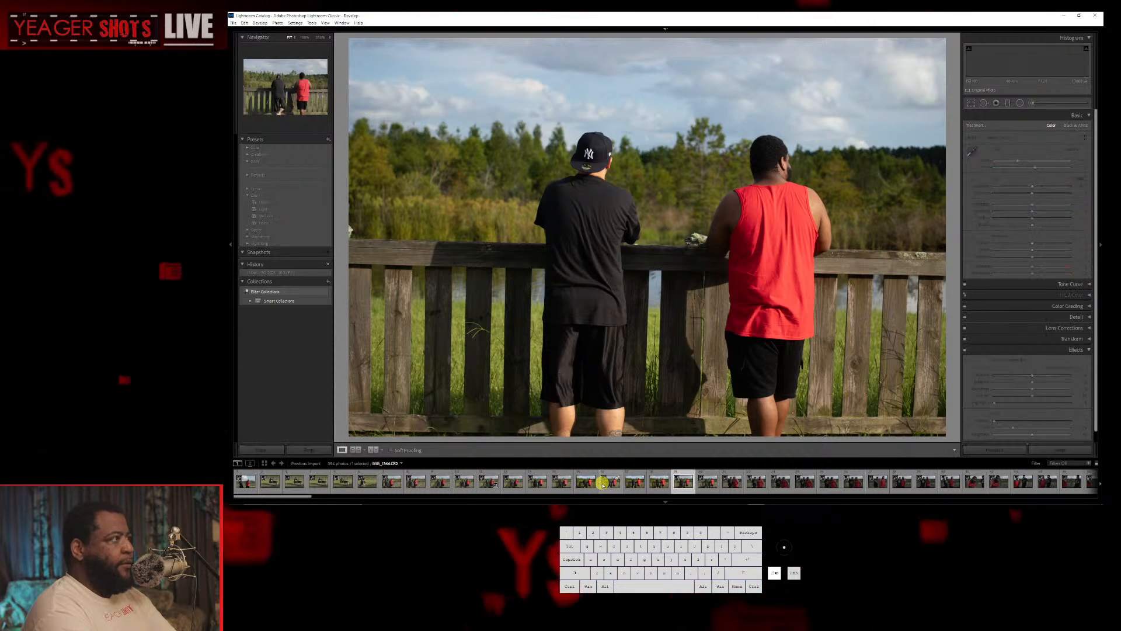
pyautogui.press('Delete')
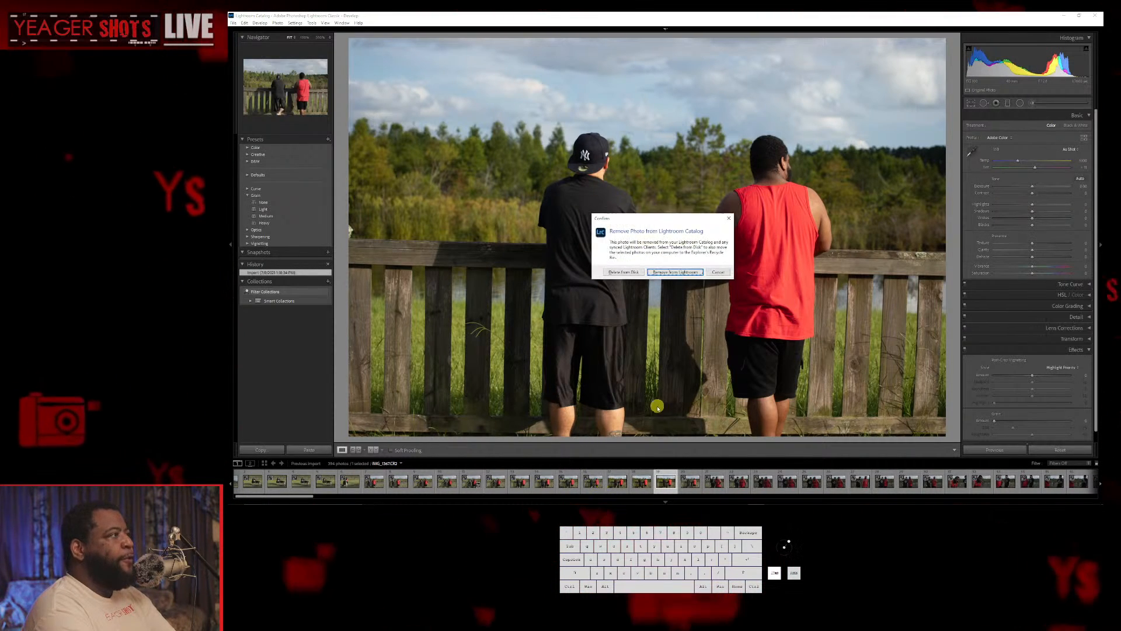
pyautogui.click(621, 273)
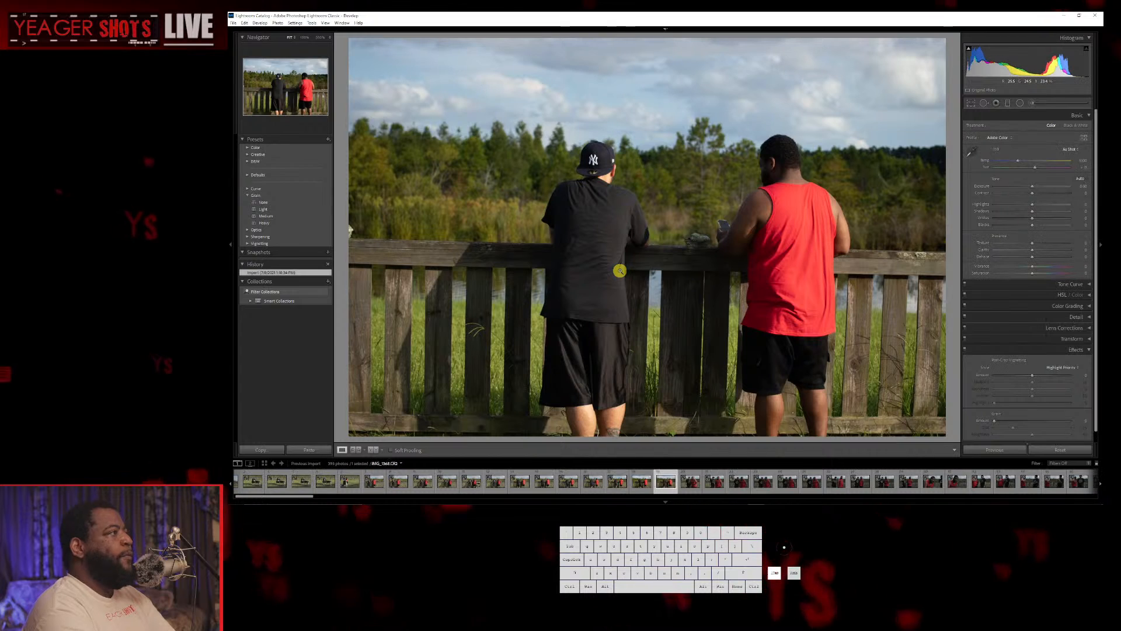
pyautogui.press('Delete')
pyautogui.click(620, 273)
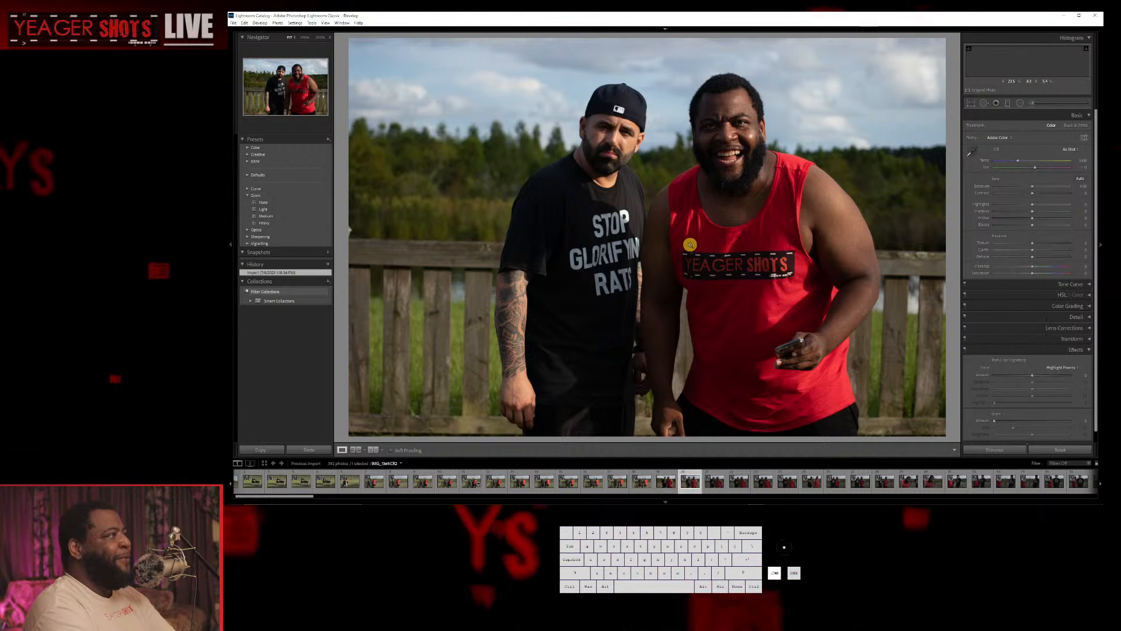
# Delete from disk the front-facing shot with the man in black looking sideways and a dark near-duplicate of both men leaning forward.
pyautogui.press('Right')
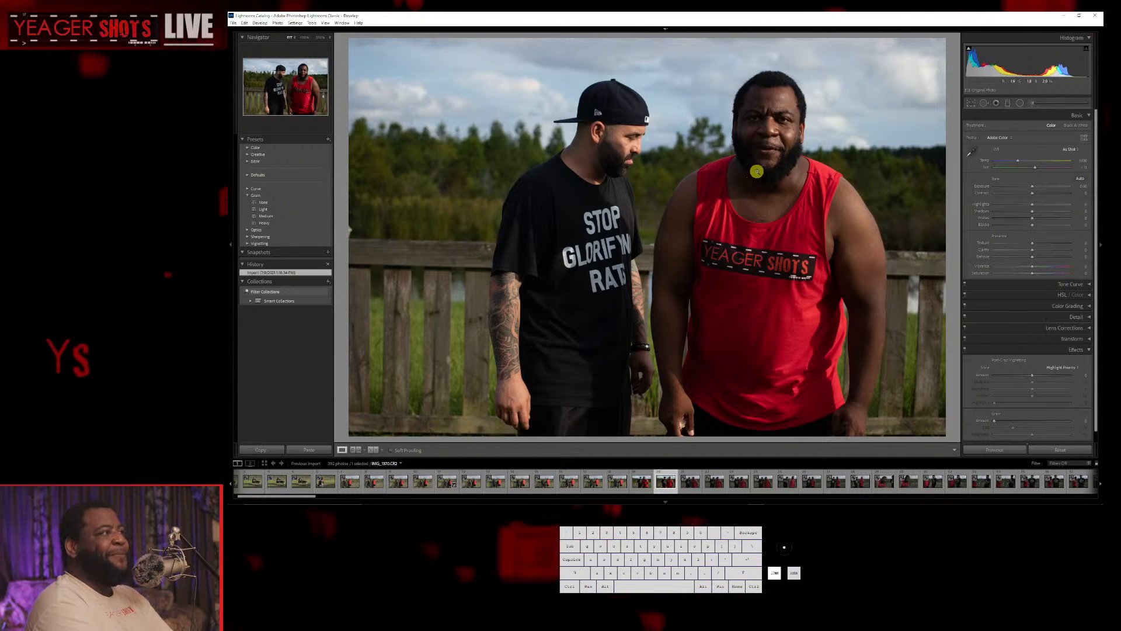
pyautogui.press('Delete')
pyautogui.click(624, 271)
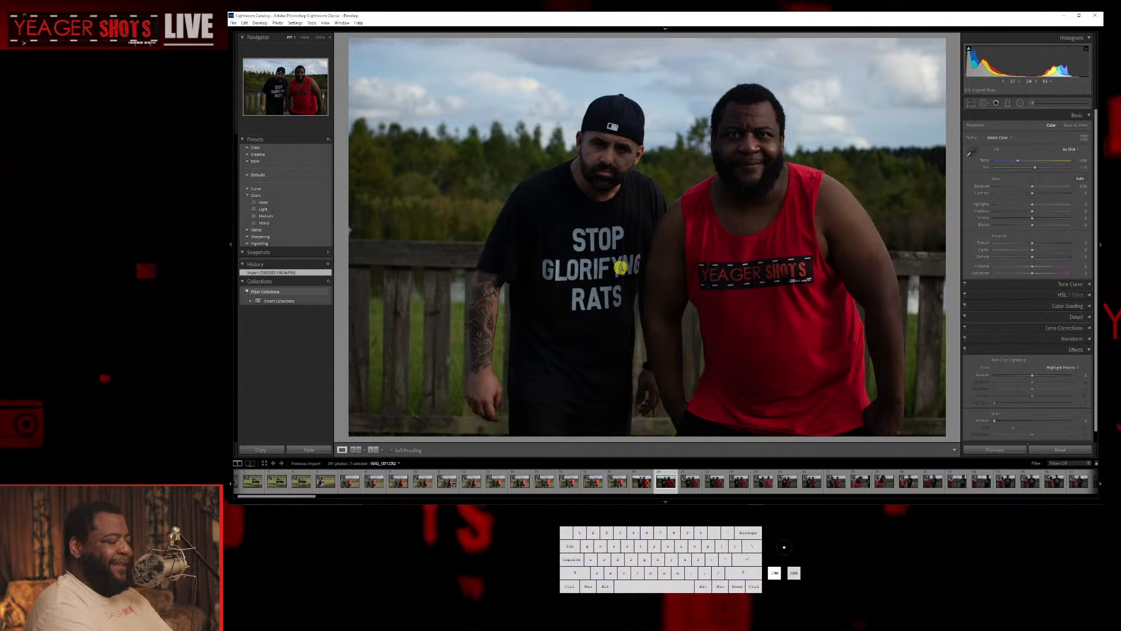
pyautogui.press('Right')
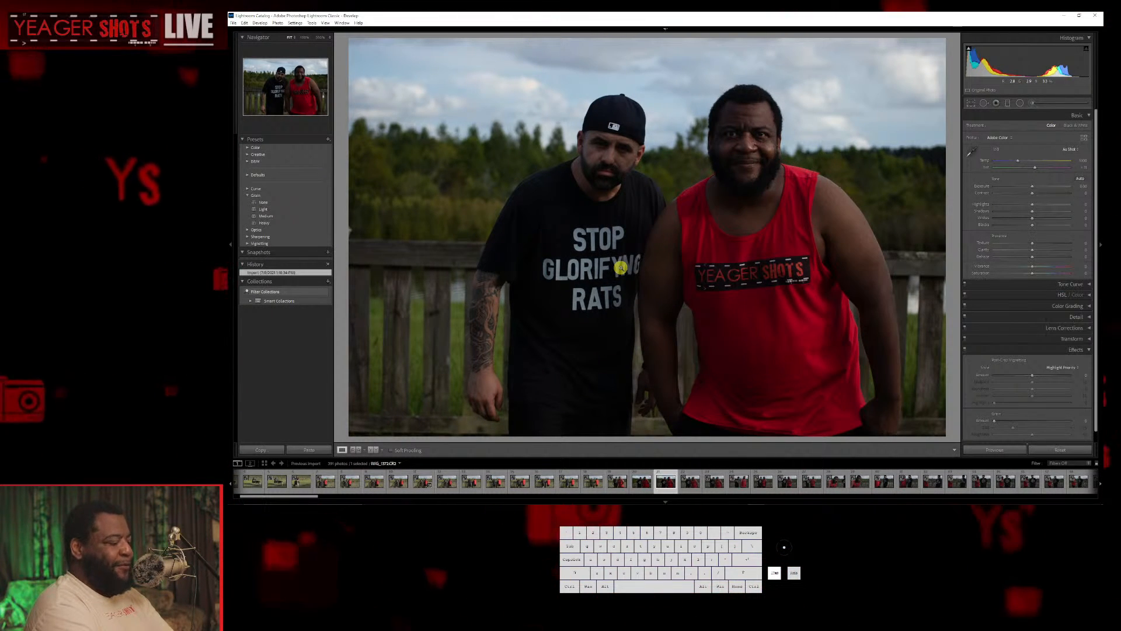
pyautogui.press('Delete')
pyautogui.click(629, 269)
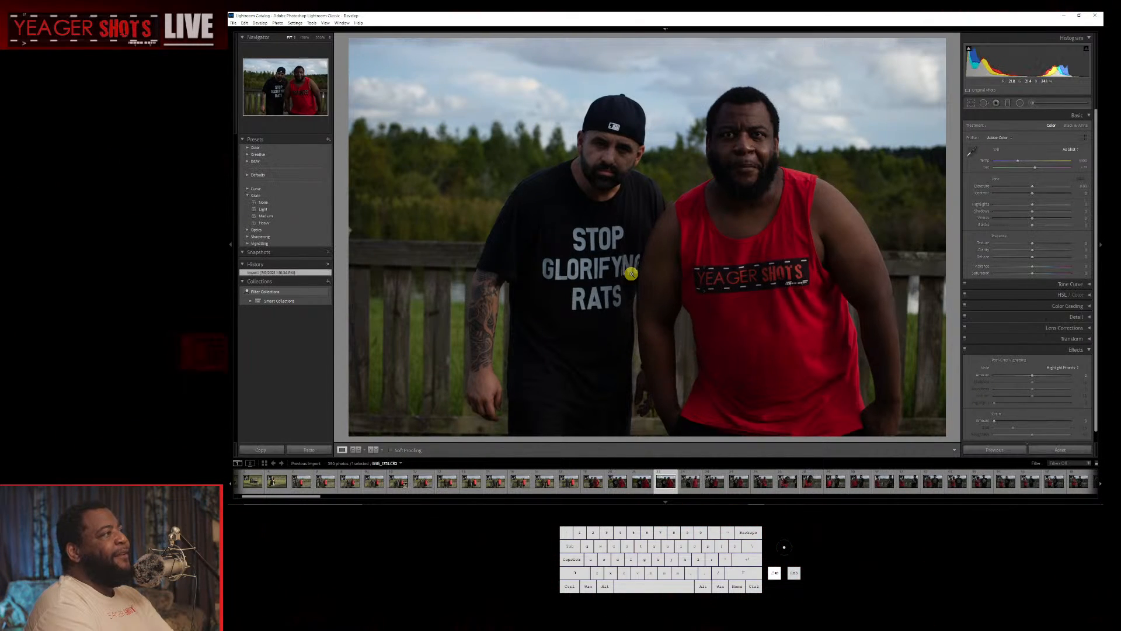
# Compare the leaning-forward pose with the shot of the man in black pointing, checking the hand up close, and delete the leaning shot from disk.
pyautogui.press('Right')
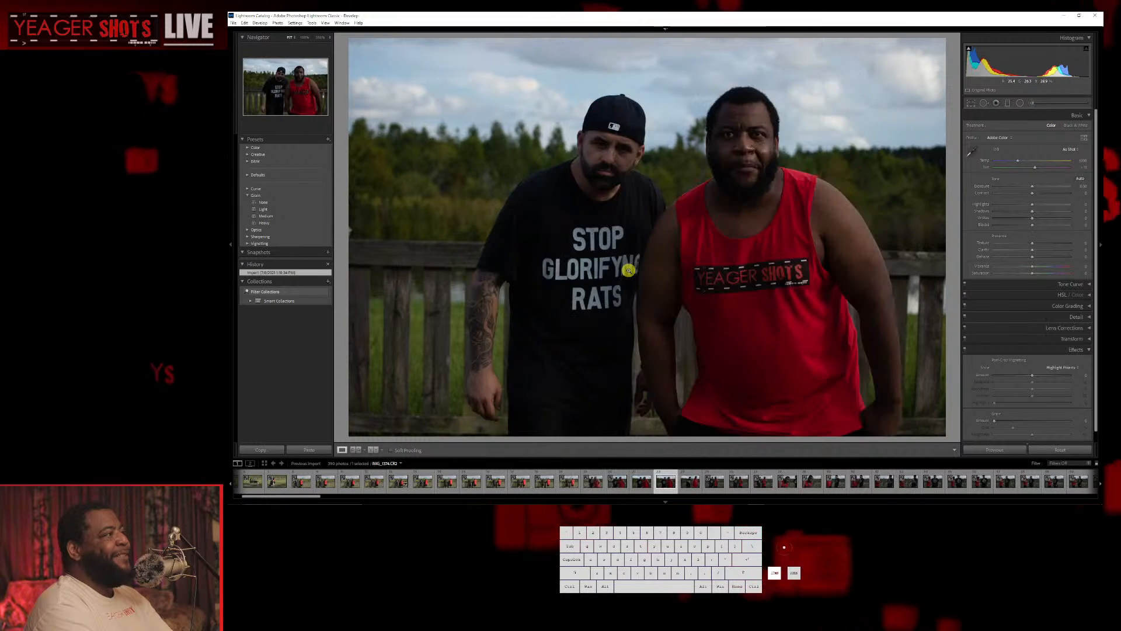
pyautogui.click(565, 221)
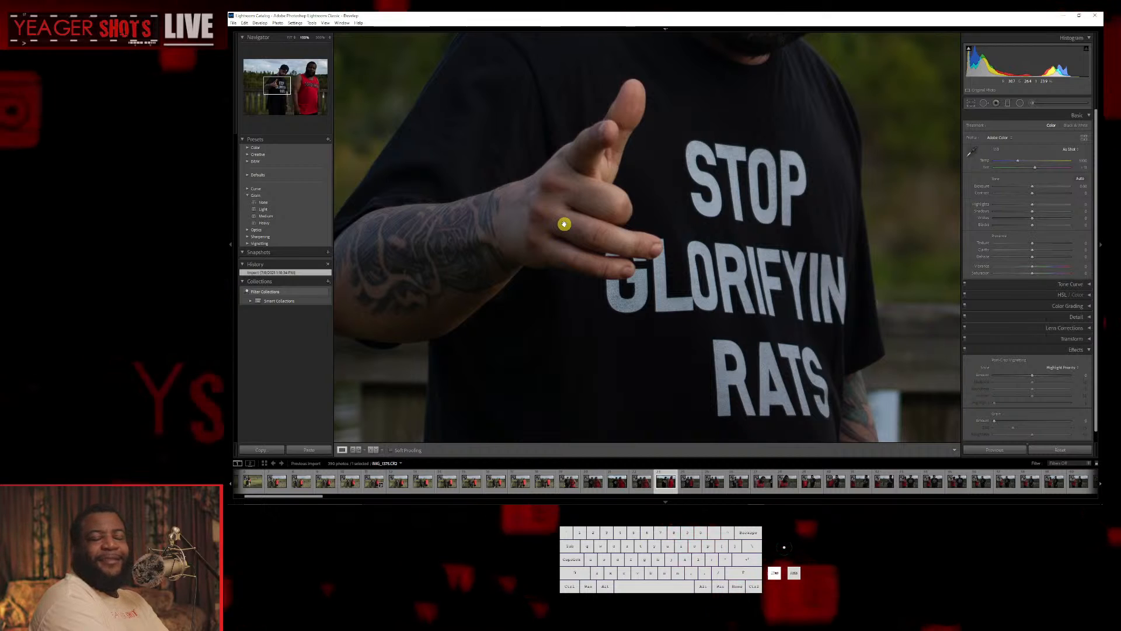
pyautogui.click(564, 224)
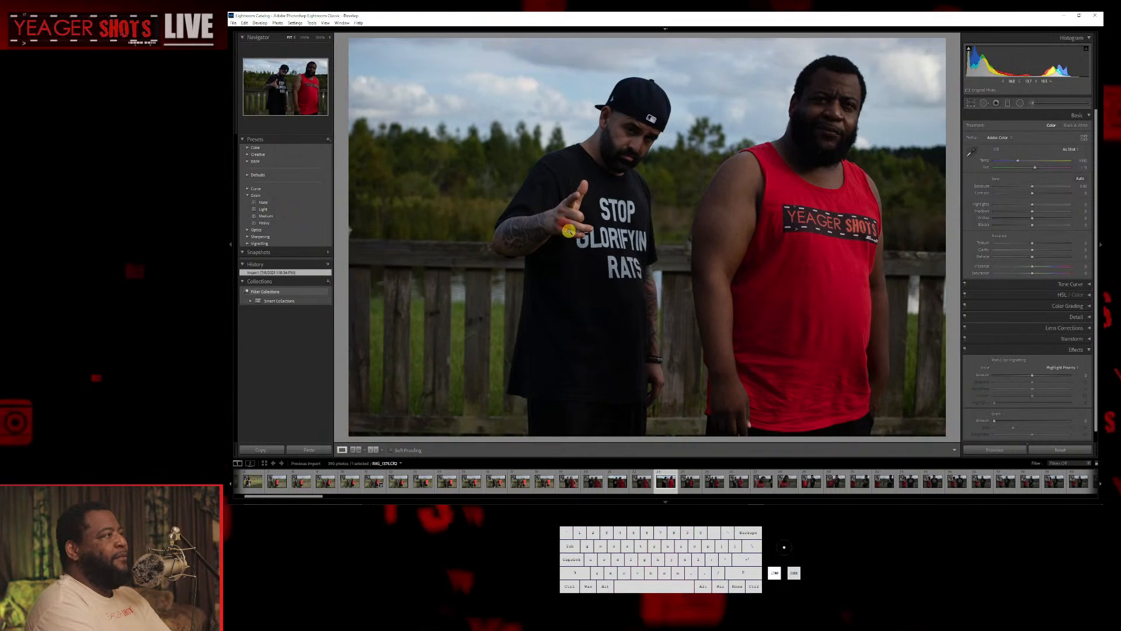
pyautogui.press('Left')
pyautogui.press('Right')
pyautogui.press('Left')
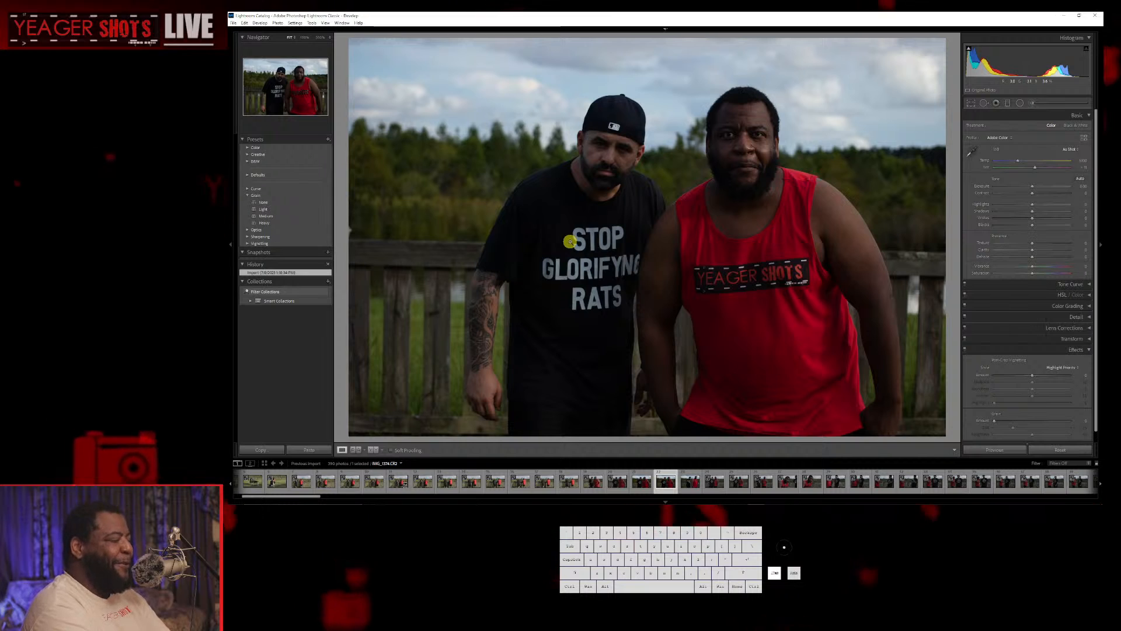
pyautogui.press('Delete')
pyautogui.click(623, 271)
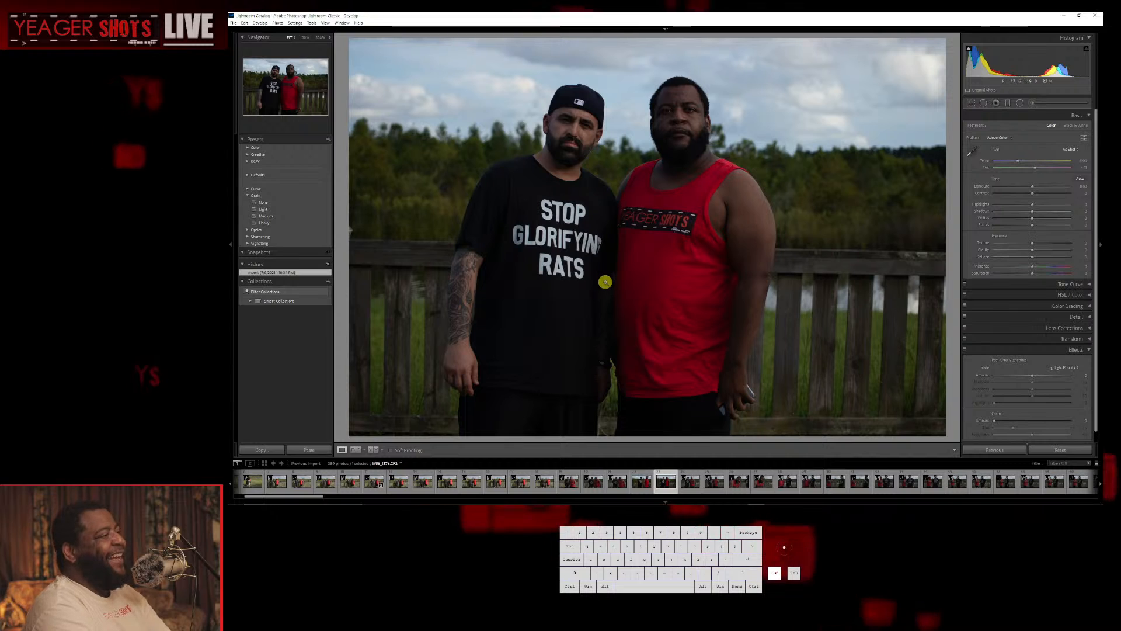
# Review the following front-facing shots and delete from disk the one with the man in red on his phone and the other clasping his hands.
pyautogui.press('Right')
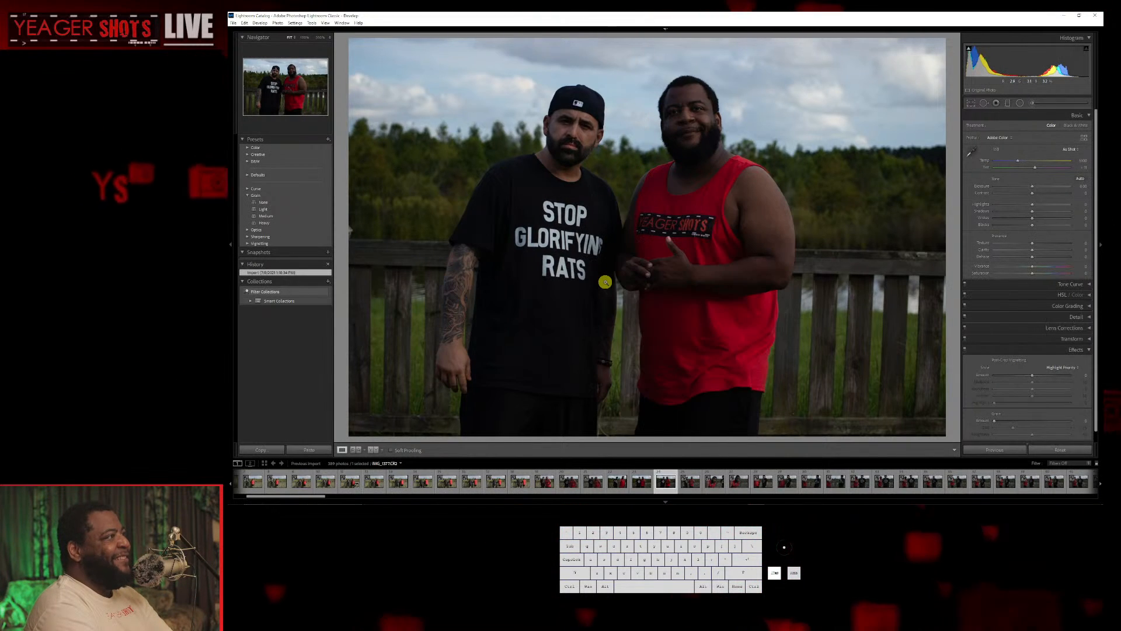
pyautogui.press('Right')
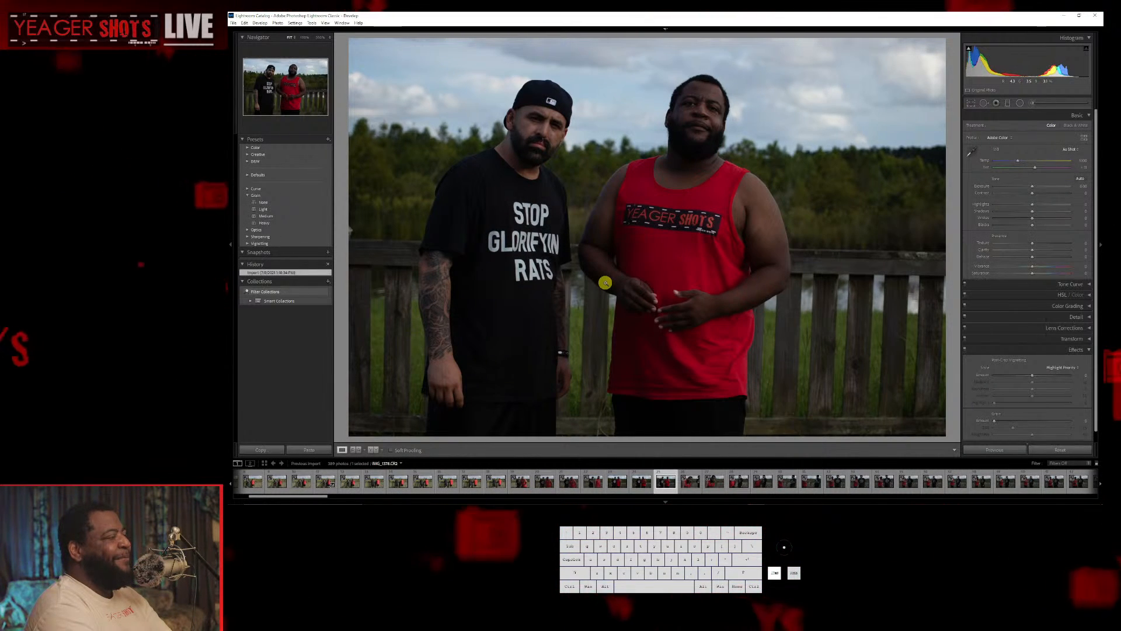
pyautogui.press('Right')
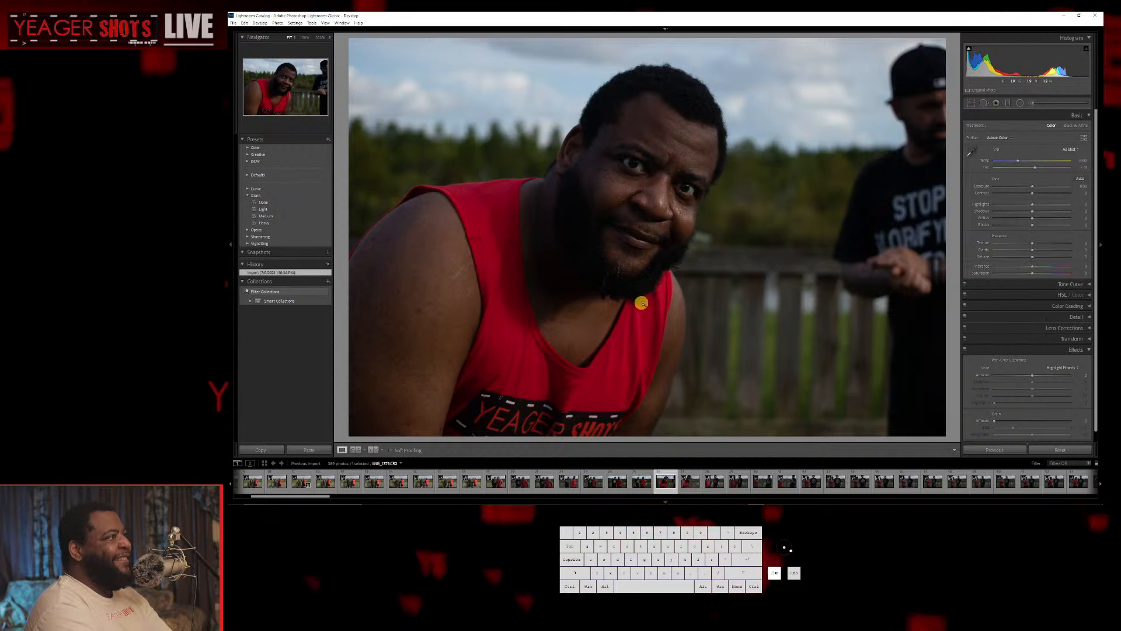
pyautogui.press('Right')
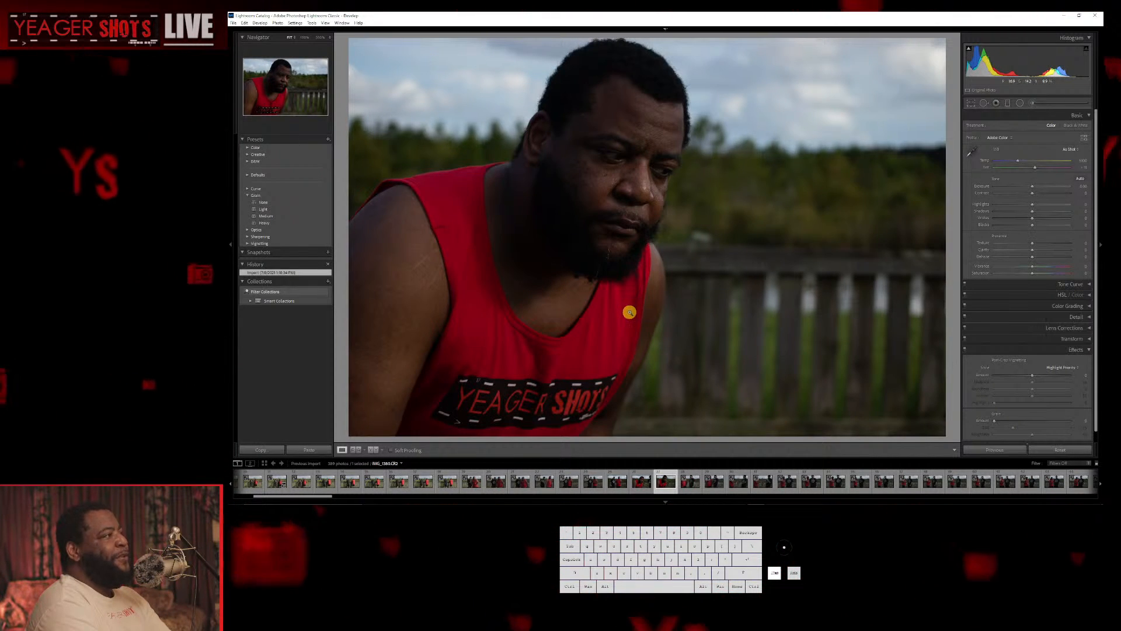
pyautogui.press('Right')
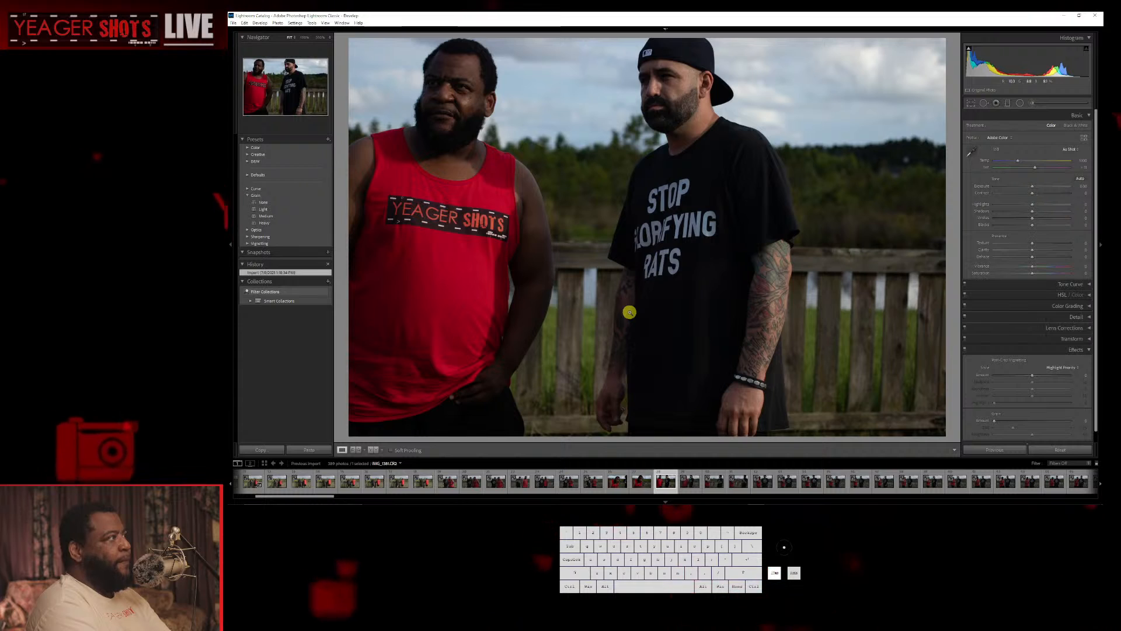
pyautogui.press('Right')
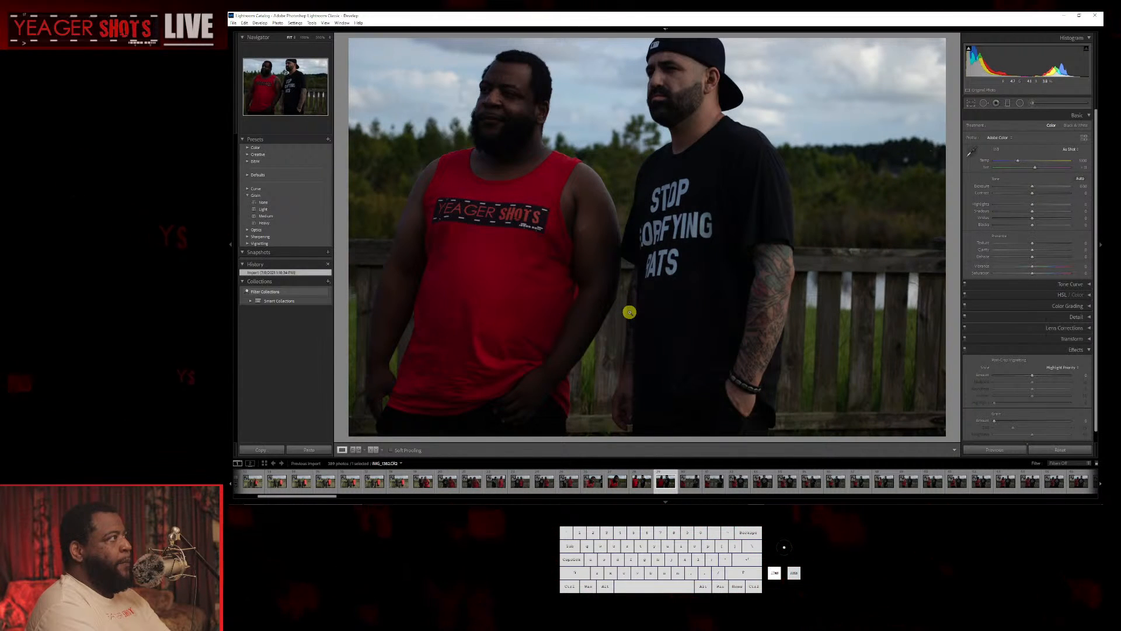
pyautogui.press('Right')
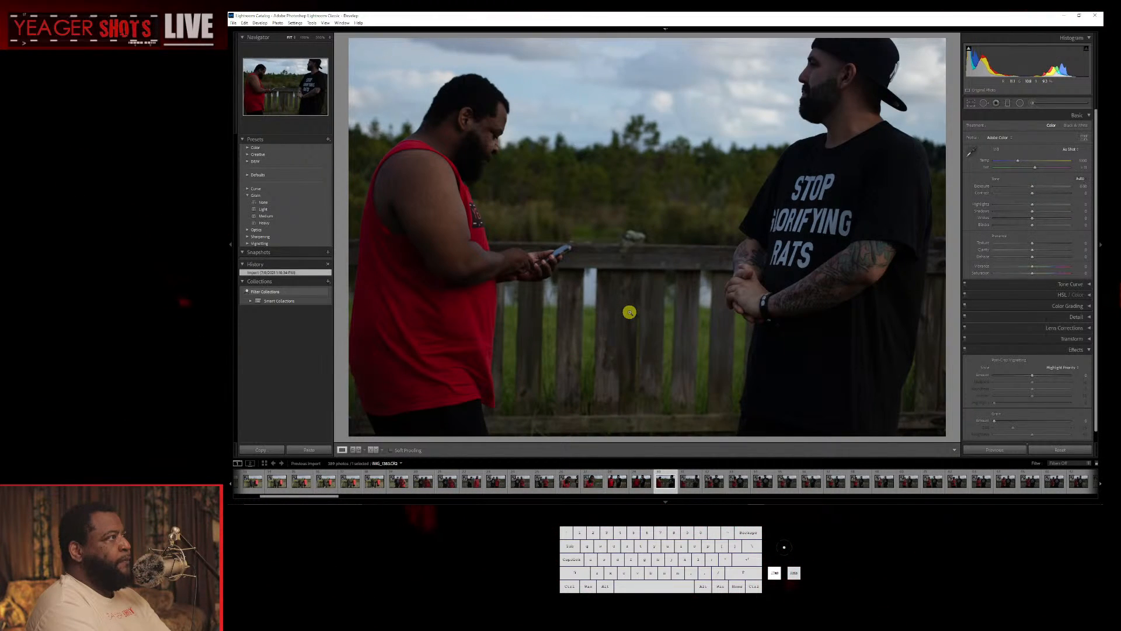
pyautogui.press('Delete')
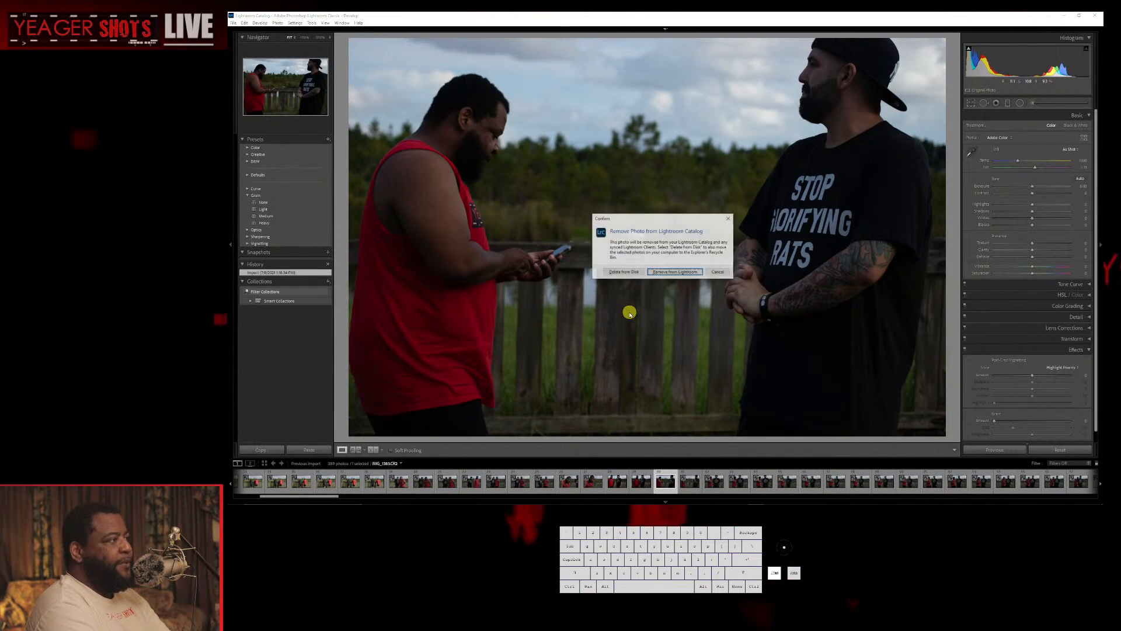
pyautogui.click(622, 272)
pyautogui.press('Delete')
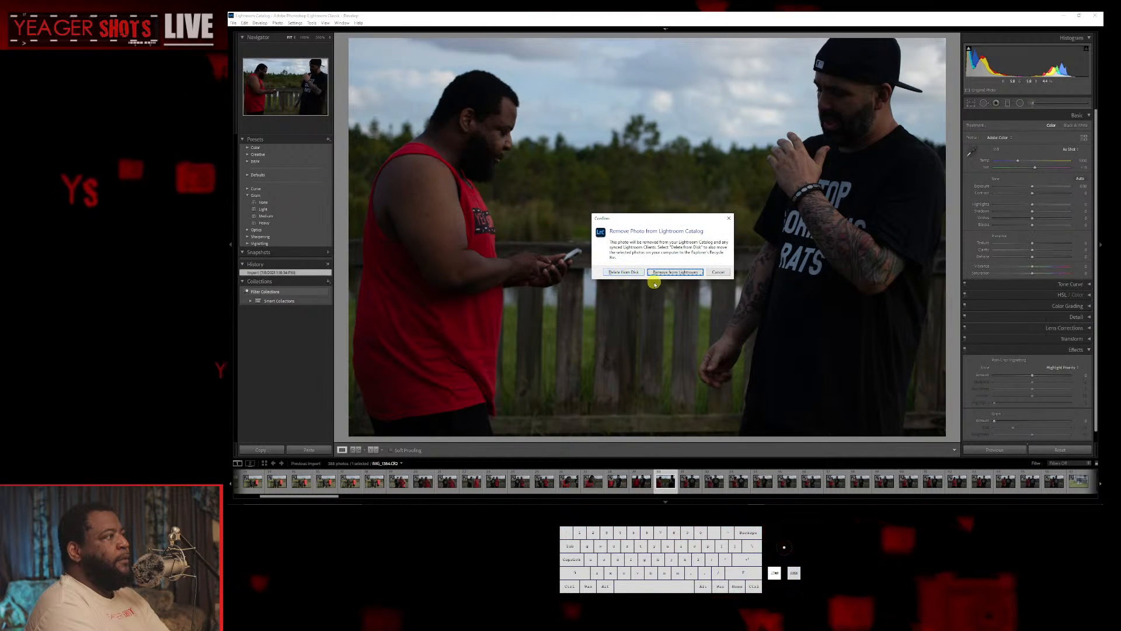
pyautogui.click(719, 273)
# Delete from disk the three consecutive shots where the man in black faces the camera with arms down beside the man in red.
pyautogui.press('Right')
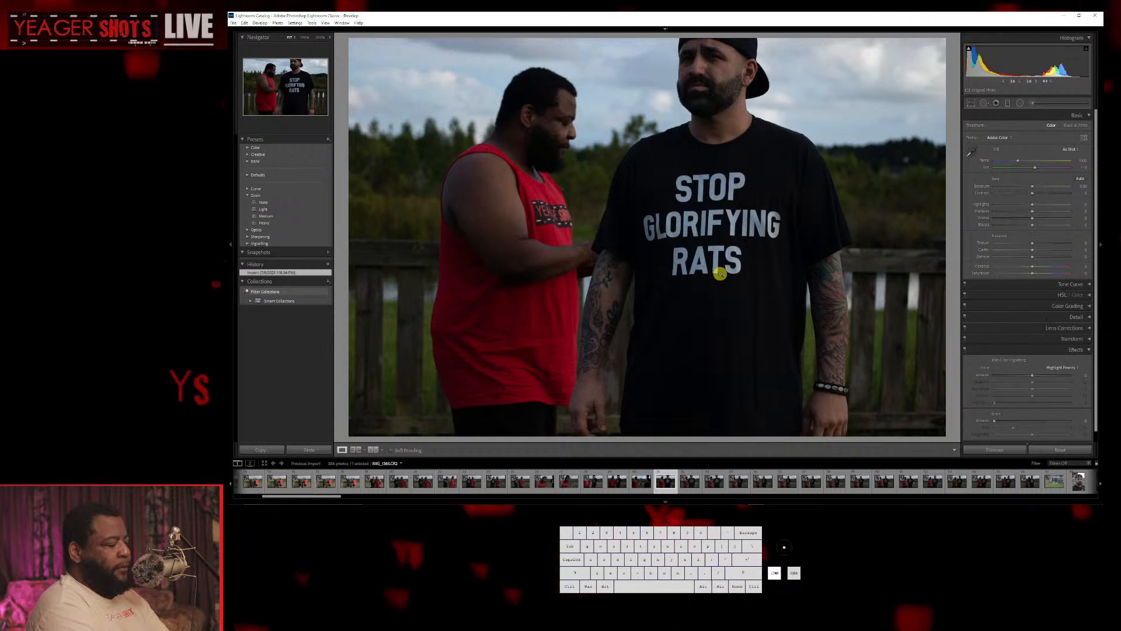
pyautogui.press('Delete')
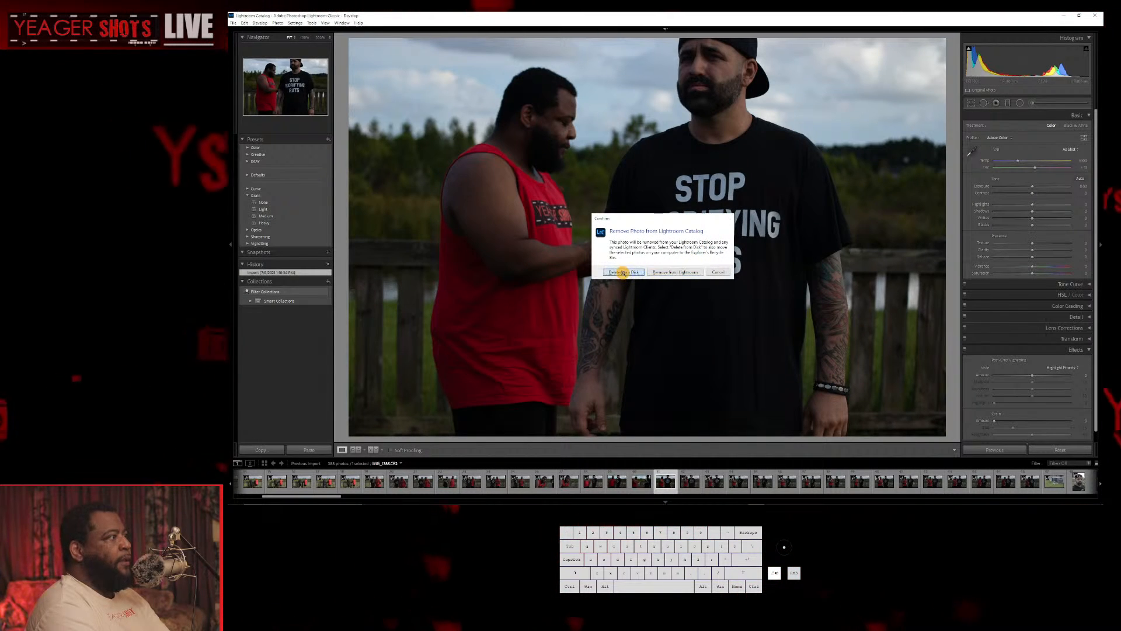
pyautogui.click(623, 273)
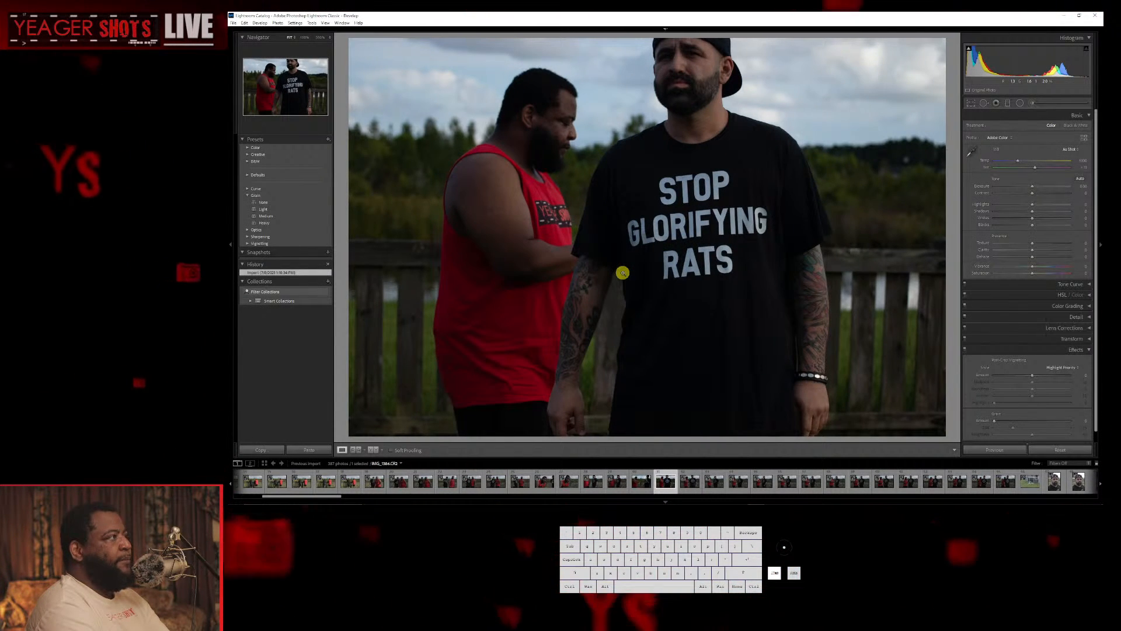
pyautogui.press('Delete')
pyautogui.click(622, 273)
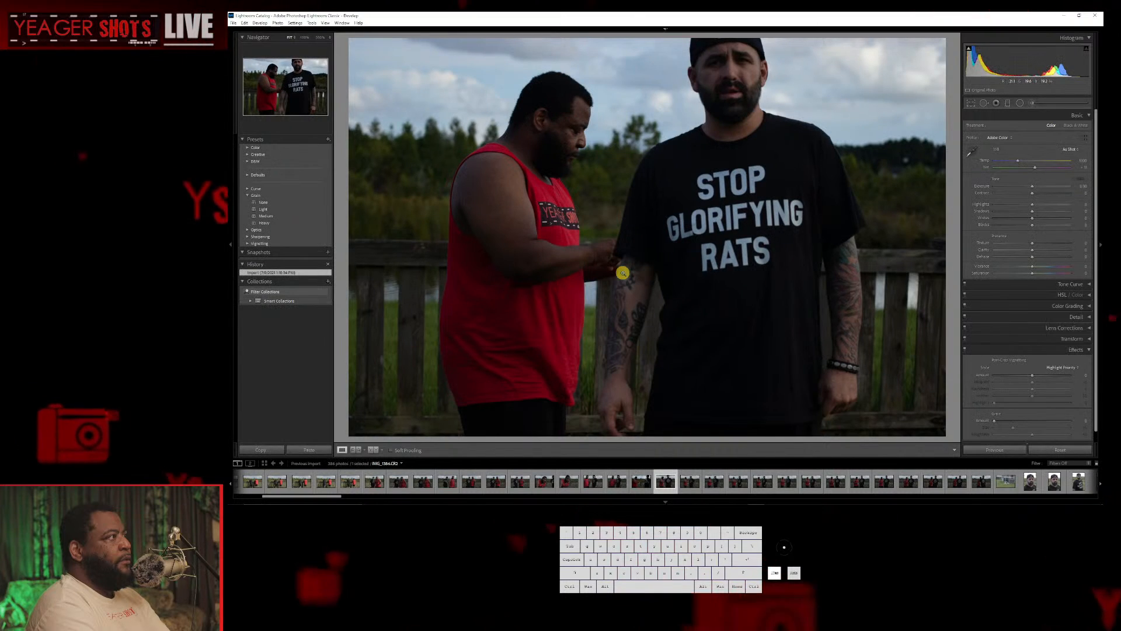
pyautogui.press('Delete')
pyautogui.click(623, 273)
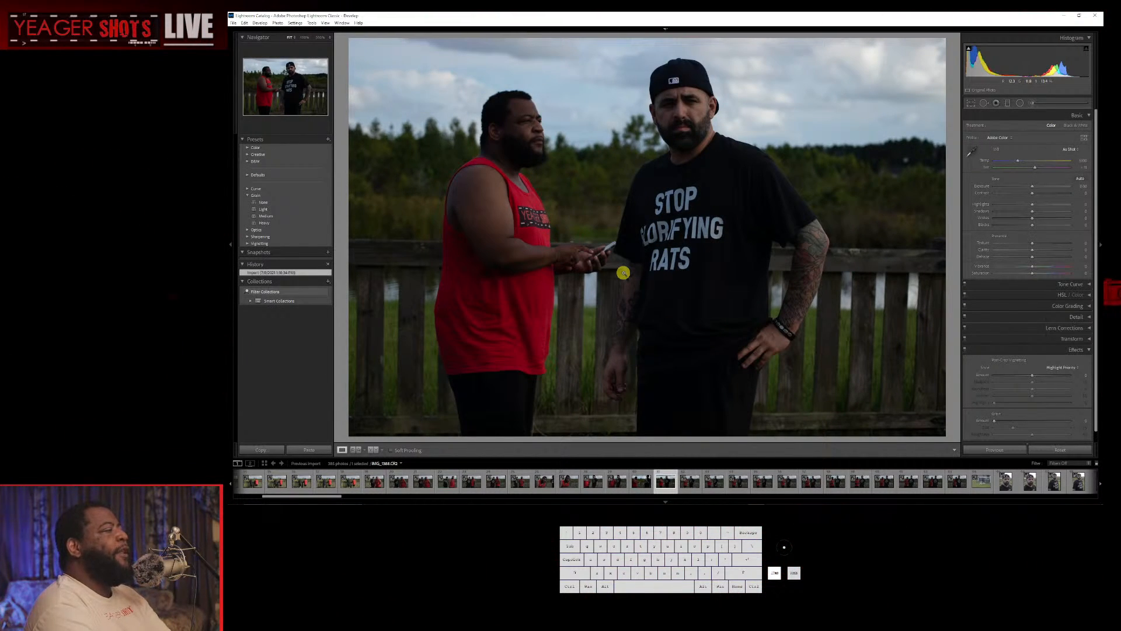
# Delete from disk the first of the two similar shots in which the man in black rests a hand on his hip.
pyautogui.moveTo(560, 173); pyautogui.dragTo(349, 173)
pyautogui.moveTo(339, 260); pyautogui.dragTo(596, 213)
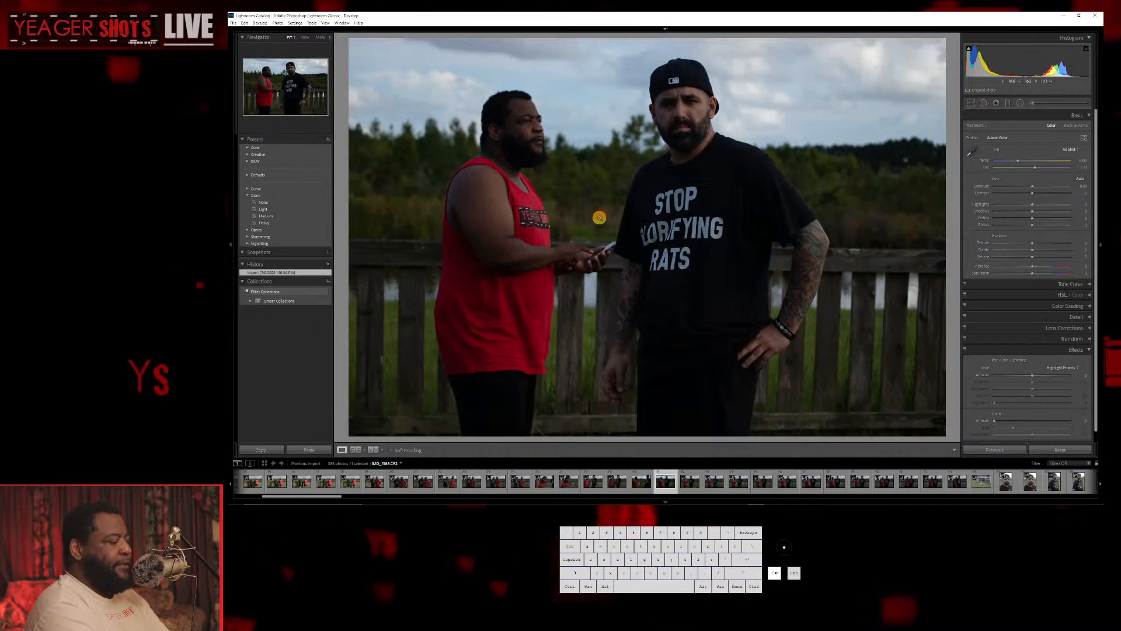
pyautogui.press('Delete')
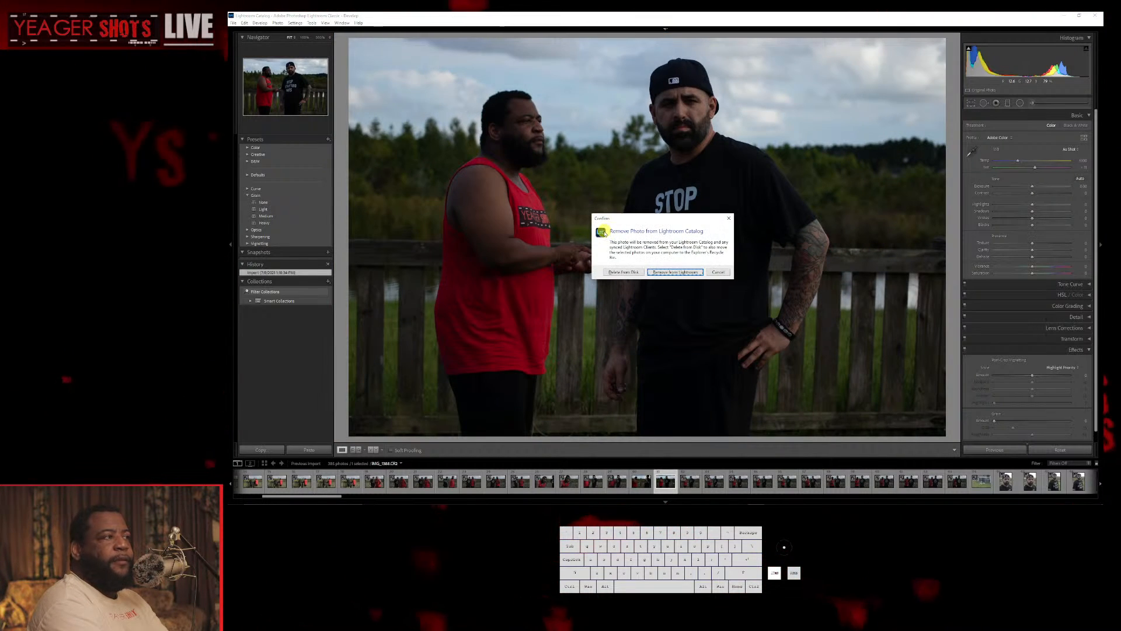
pyautogui.click(624, 272)
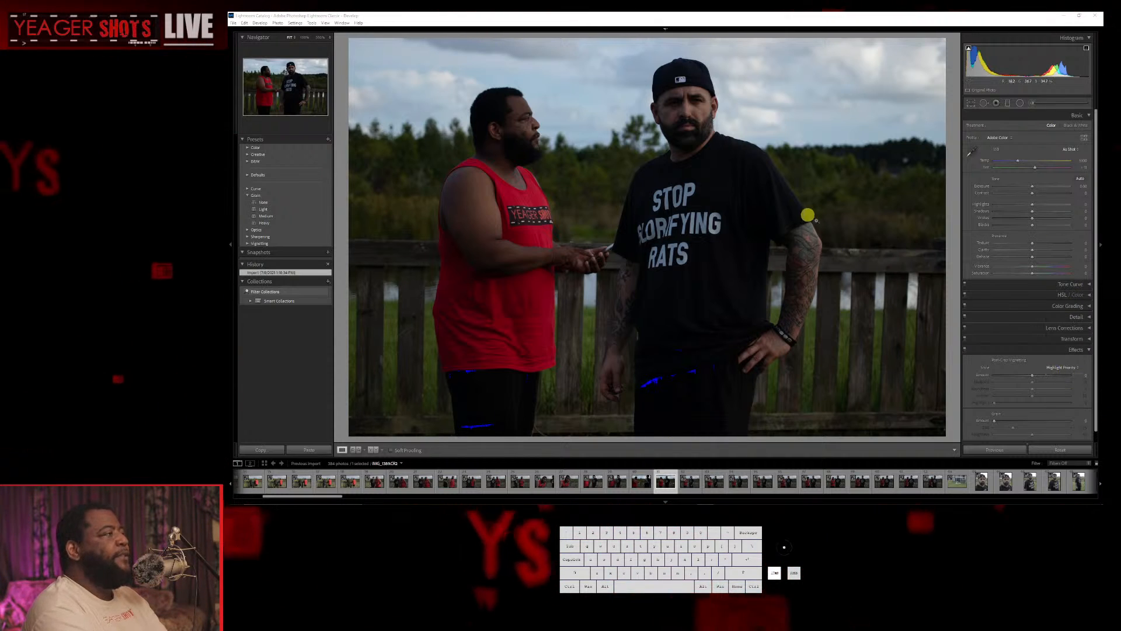
# Turn off the blue shadow clipping overlay on the hand-on-hip photo.
pyautogui.click(1102, 156)
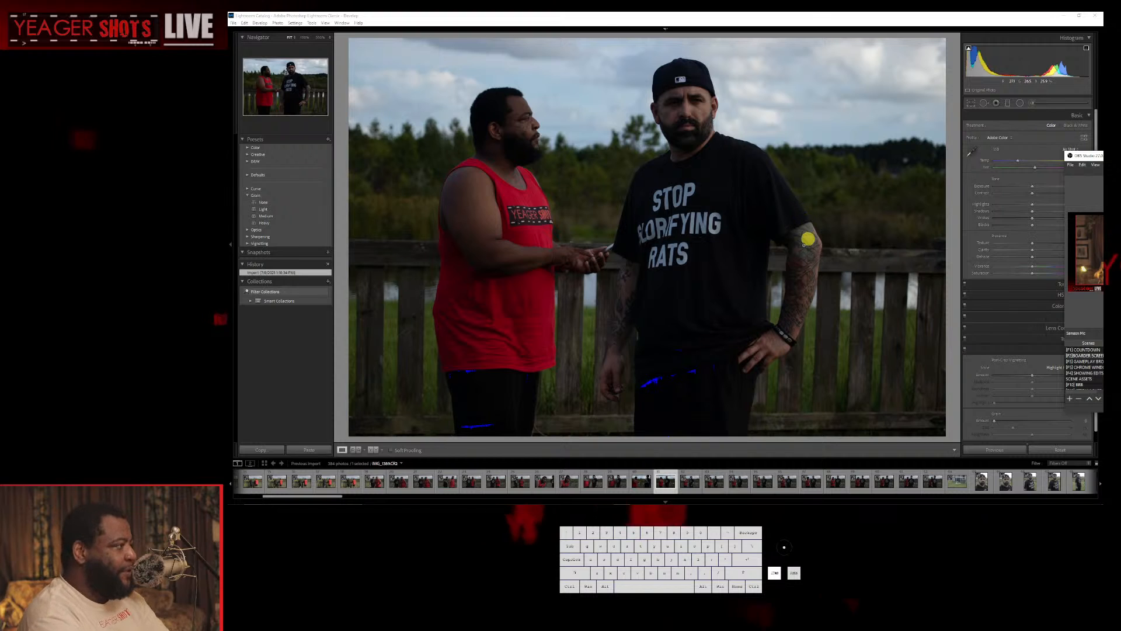
pyautogui.click(970, 56)
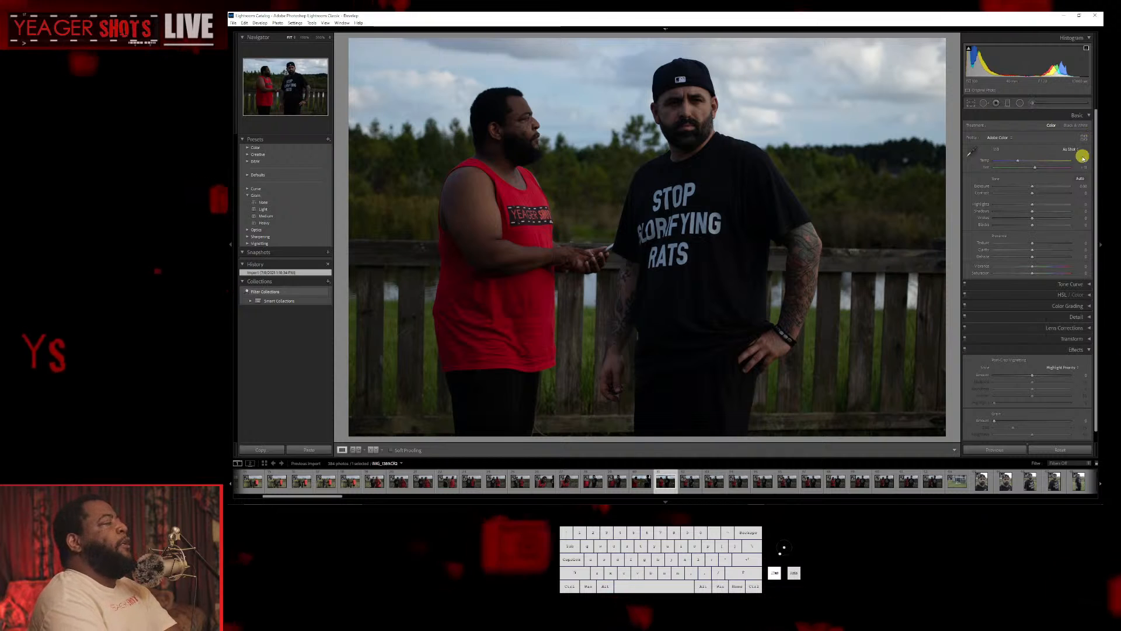
# Compare the hand-on-hip photo with its neighbouring shots, then review the following shots up to where the man in red looks down.
pyautogui.press('Left')
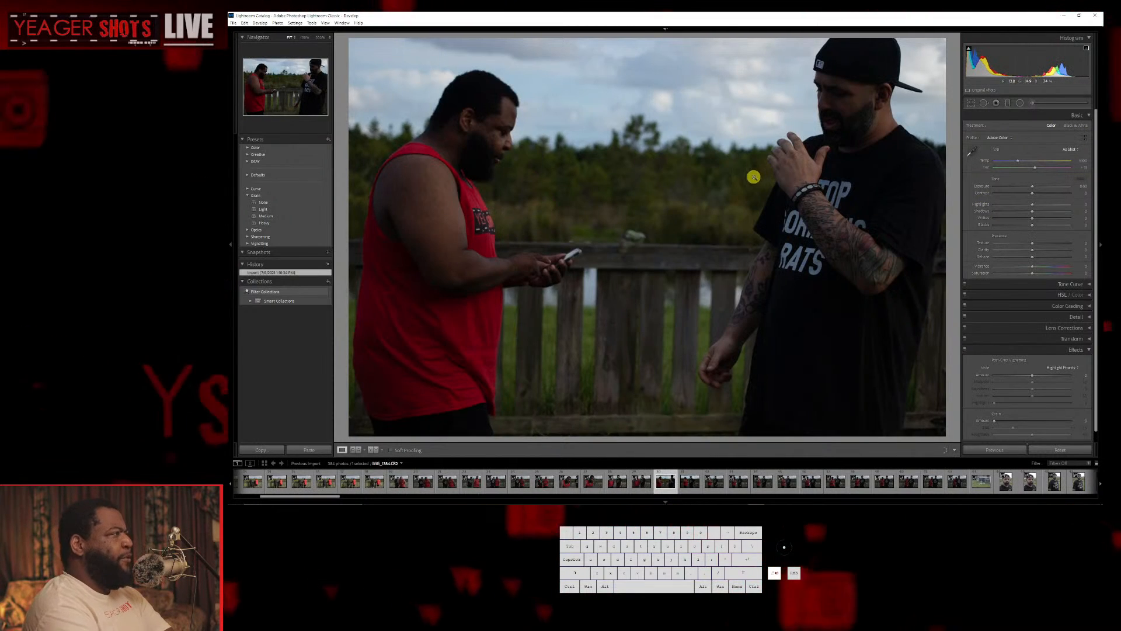
pyautogui.press('Right')
pyautogui.press('Left')
pyautogui.press('Left')
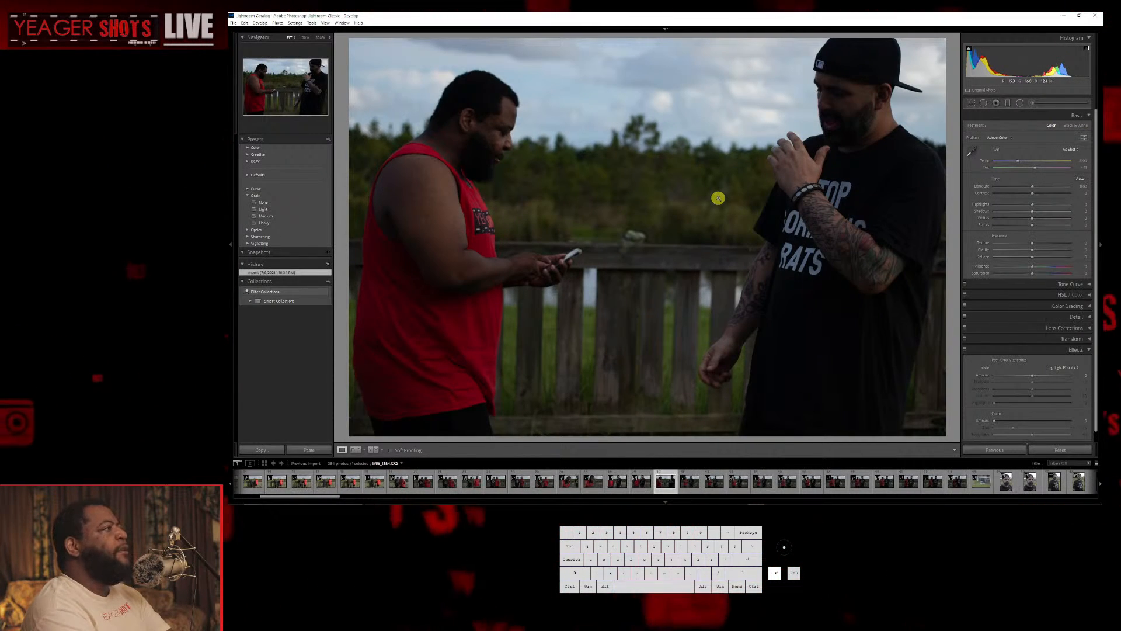
pyautogui.press('Right')
pyautogui.press('Right')
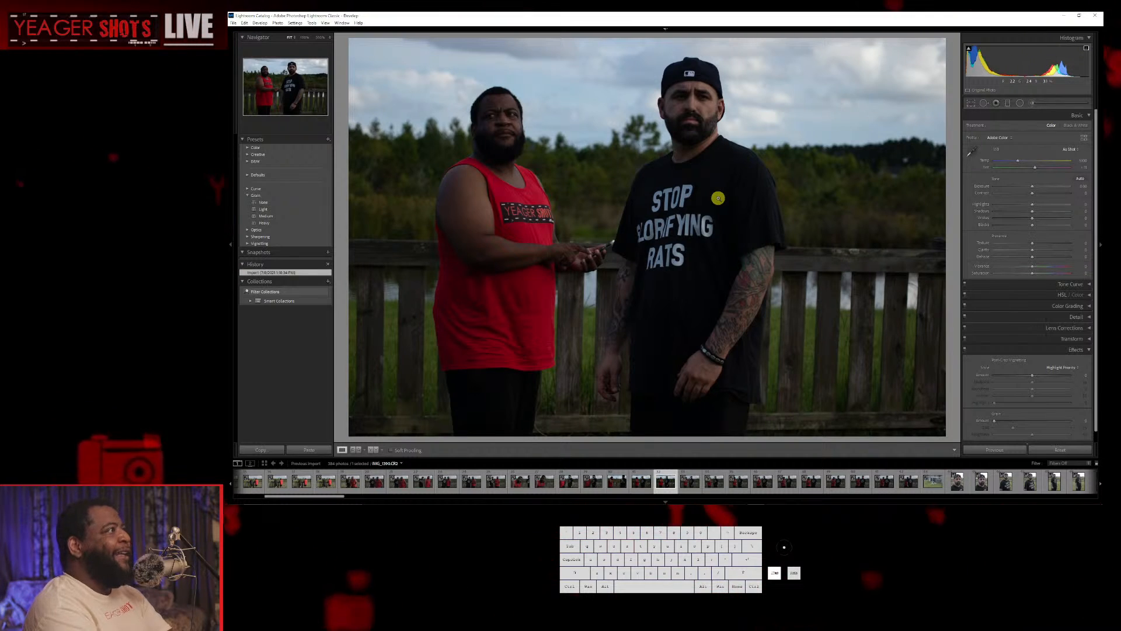
pyautogui.press('Right')
pyautogui.press('Left')
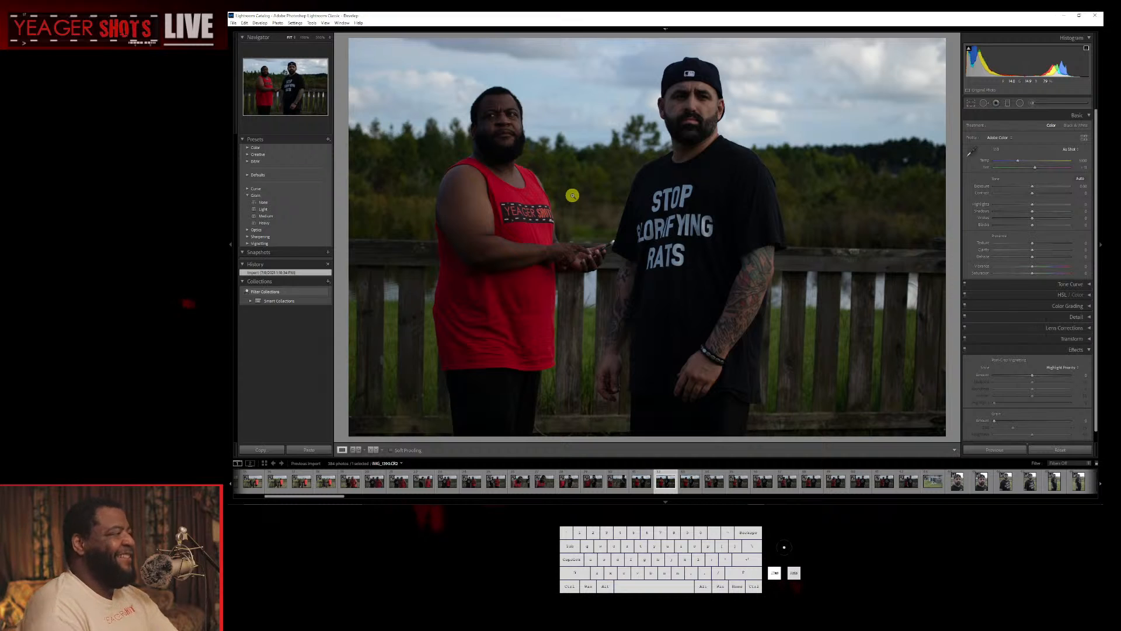
pyautogui.press('Right')
pyautogui.press('Right')
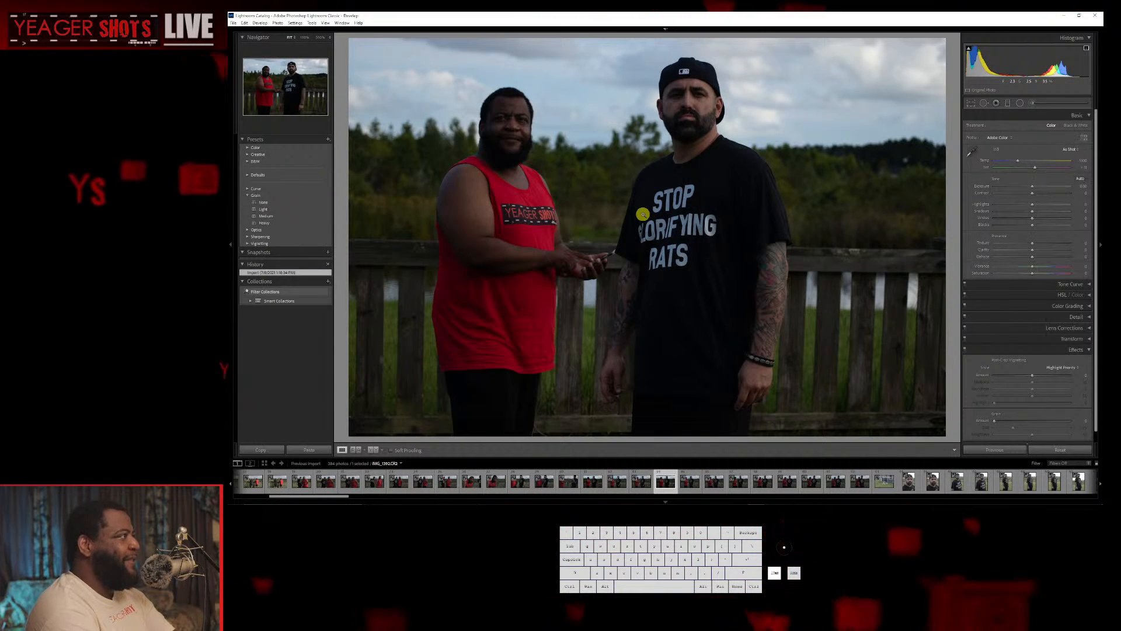
pyautogui.press('Right')
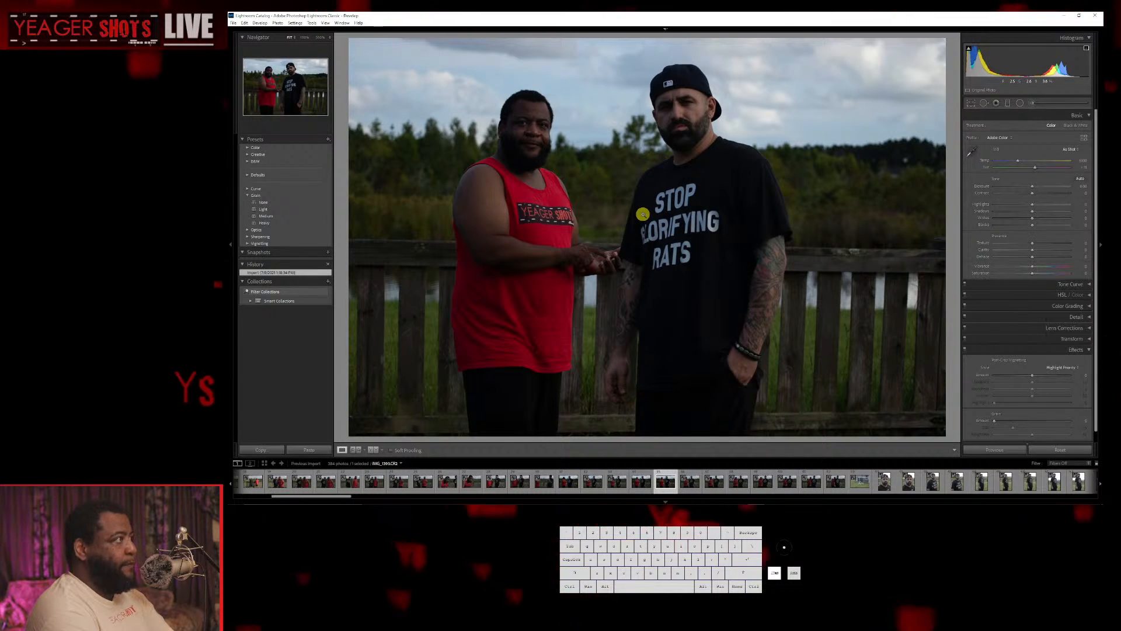
pyautogui.press('Right')
pyautogui.press('Right')
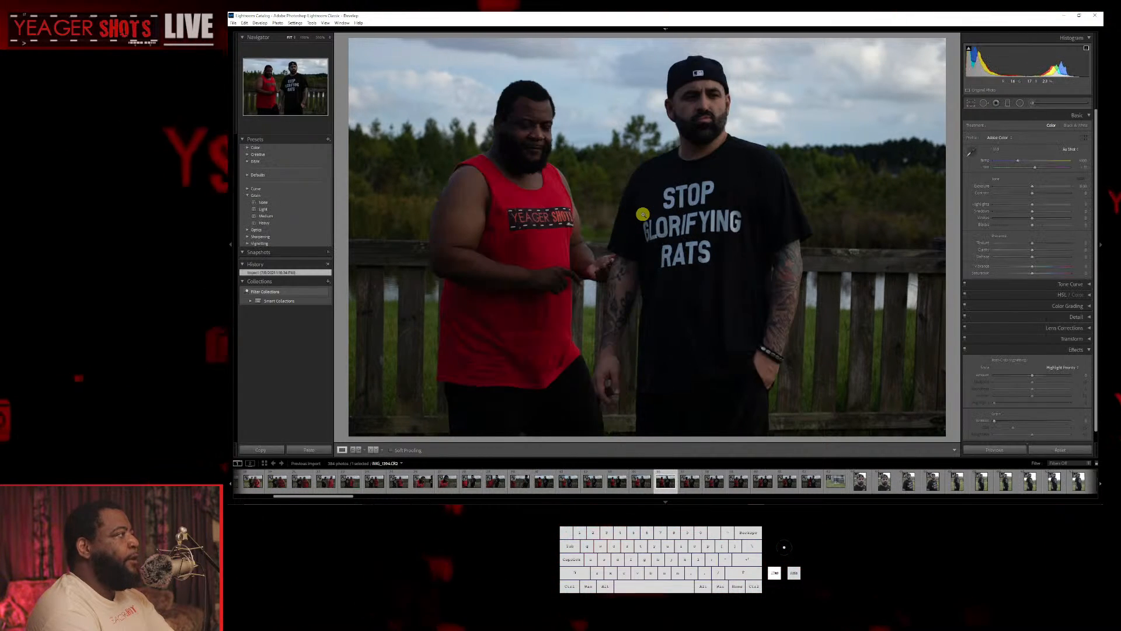
# Delete from disk the three consecutive shots where the man in red looks down at his hands beside the man in black.
pyautogui.press('Right')
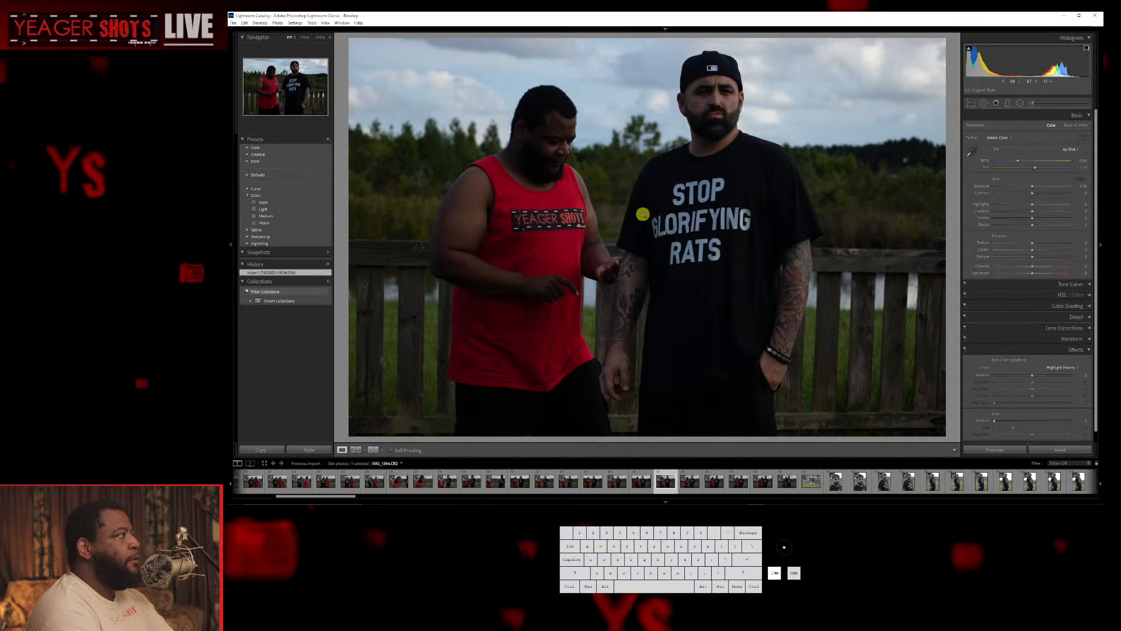
pyautogui.press('Left')
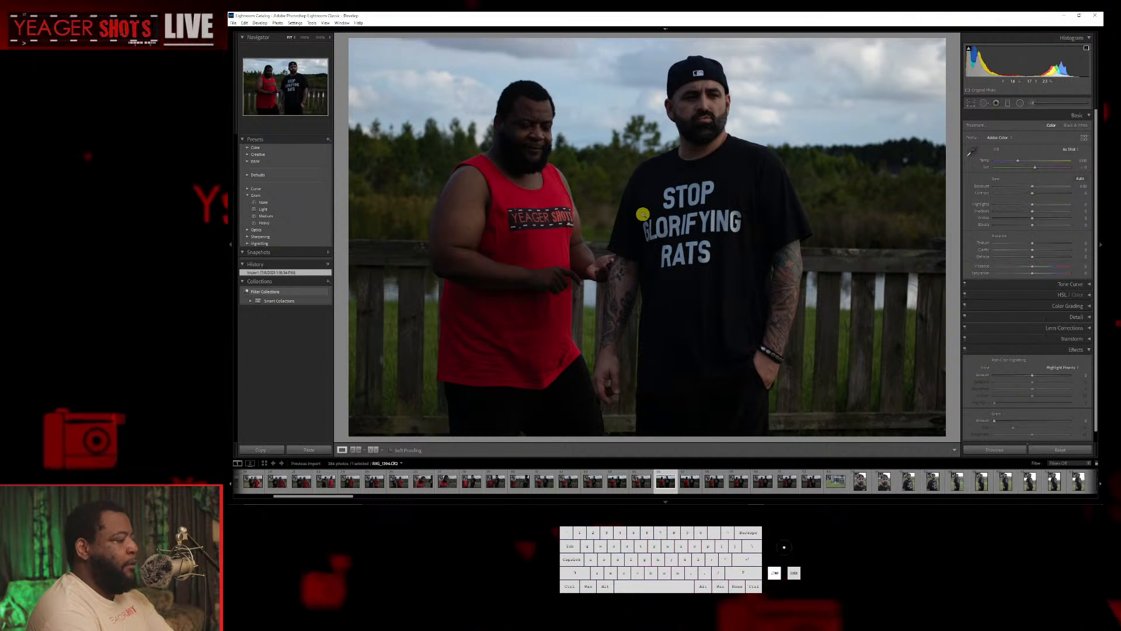
pyautogui.press('Delete')
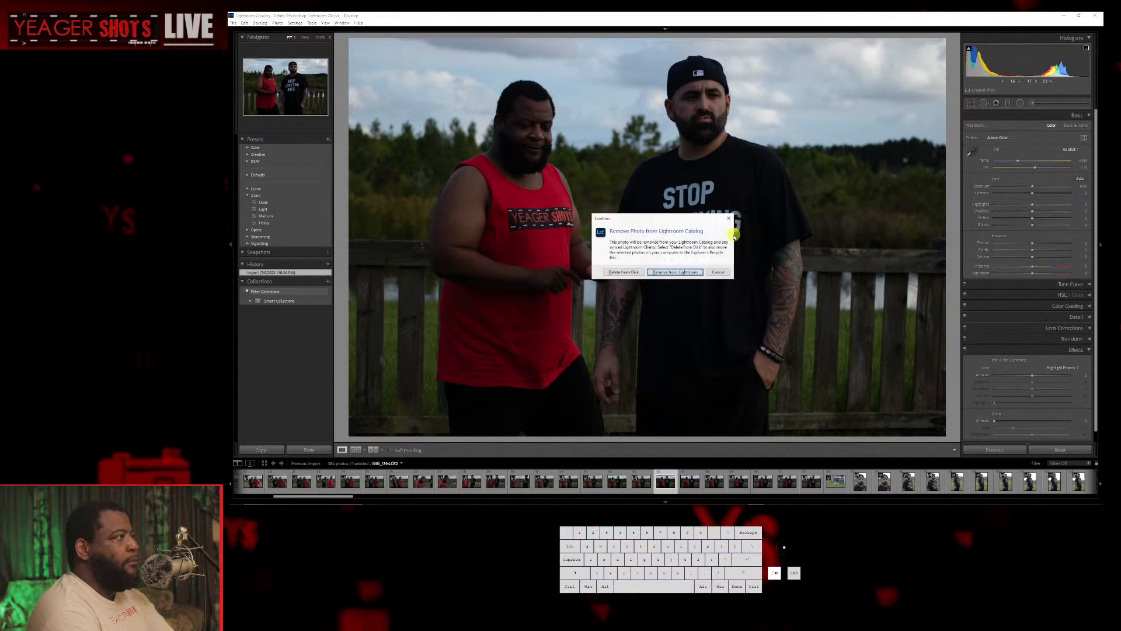
pyautogui.click(630, 274)
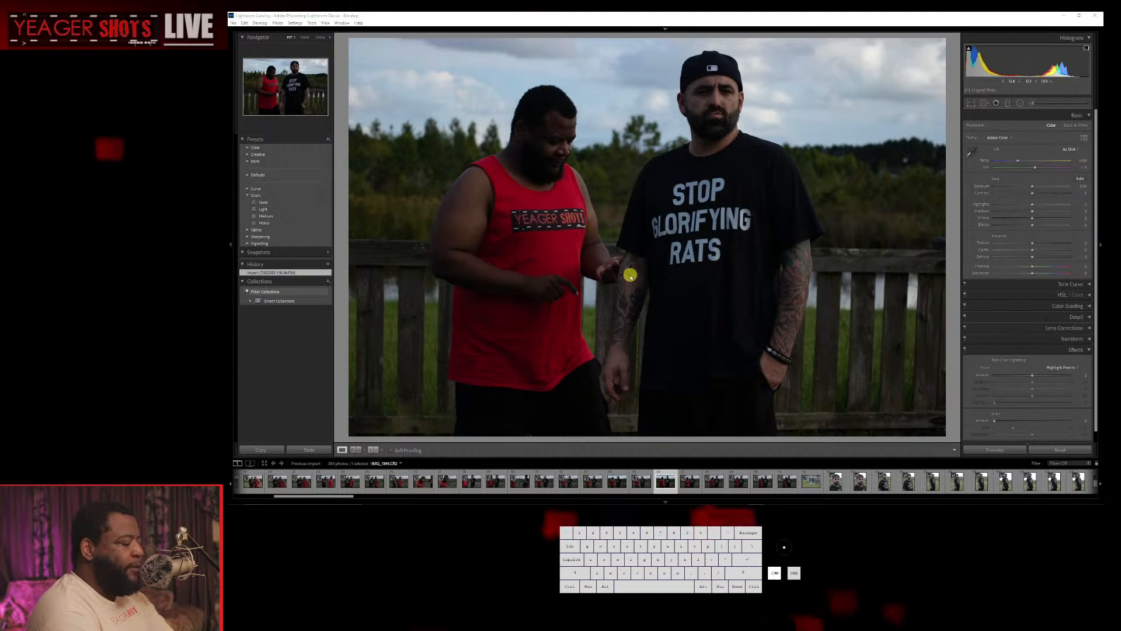
pyautogui.press('Delete')
pyautogui.click(629, 273)
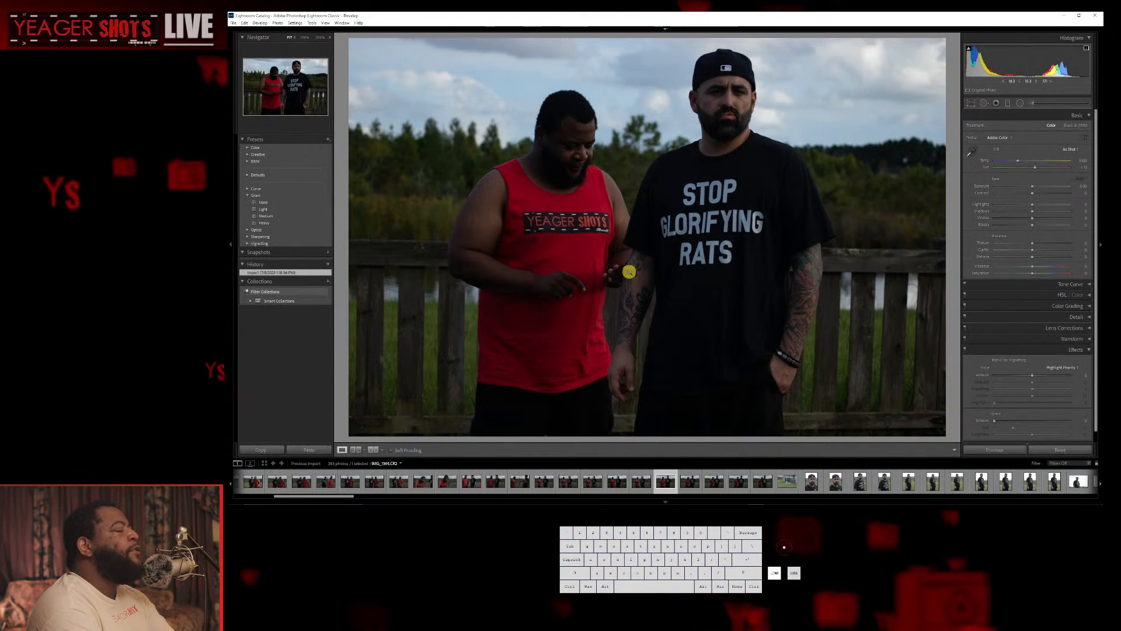
pyautogui.press('Delete')
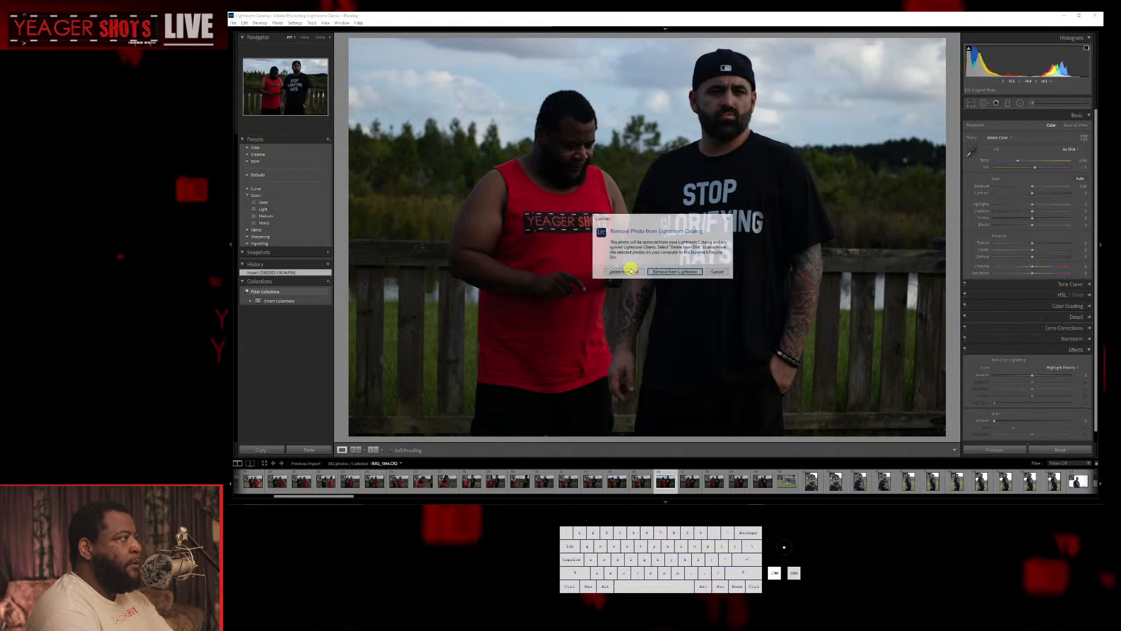
pyautogui.click(631, 268)
# Keep the next two similar shots and delete from disk the following two, where the man in black stands partly in front of the man in red.
pyautogui.press('Delete')
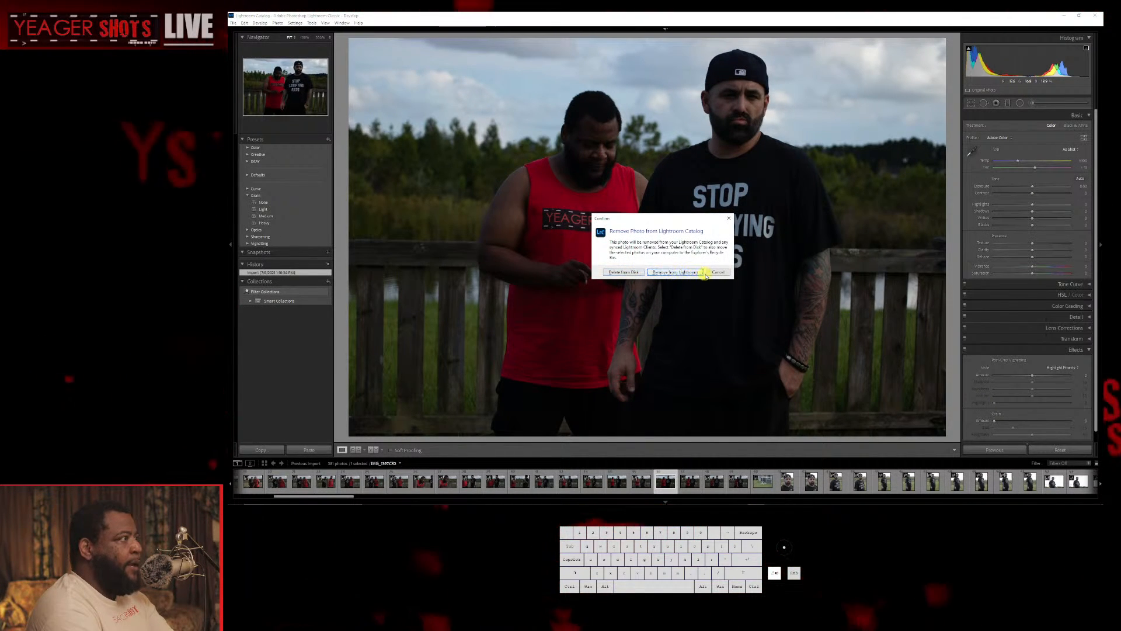
pyautogui.click(711, 275)
pyautogui.press('Right')
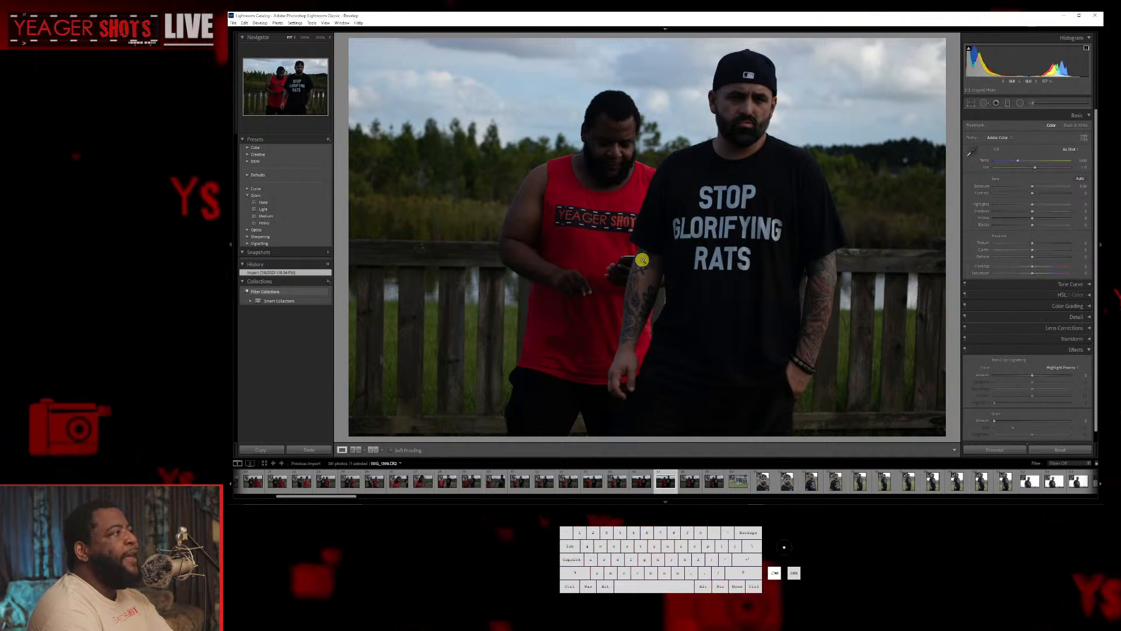
pyautogui.press('Right')
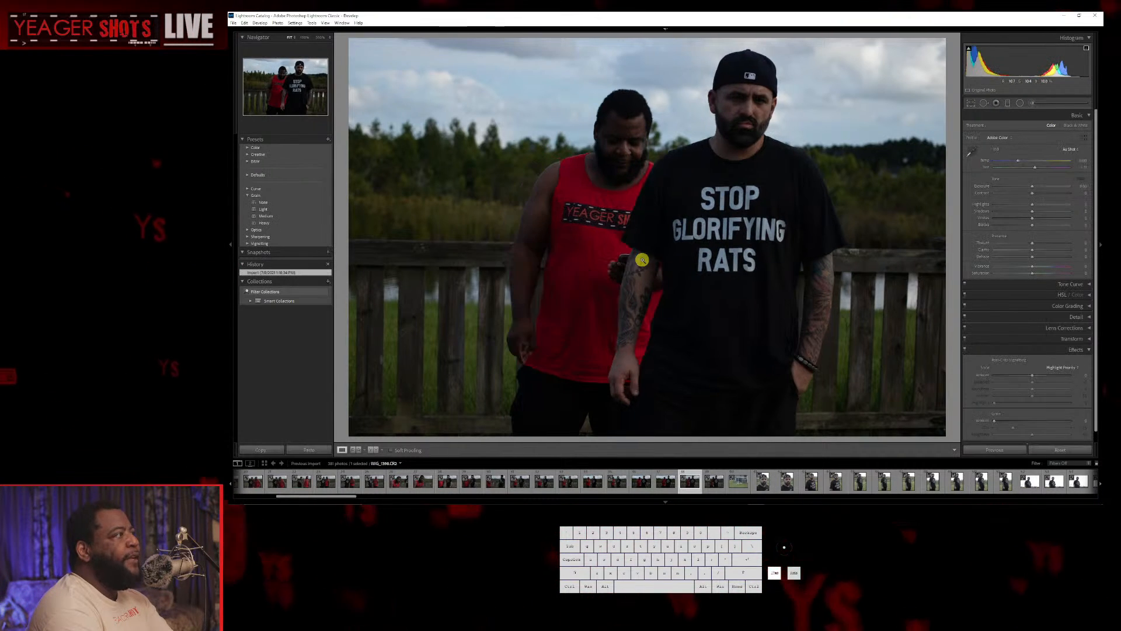
pyautogui.press('Delete')
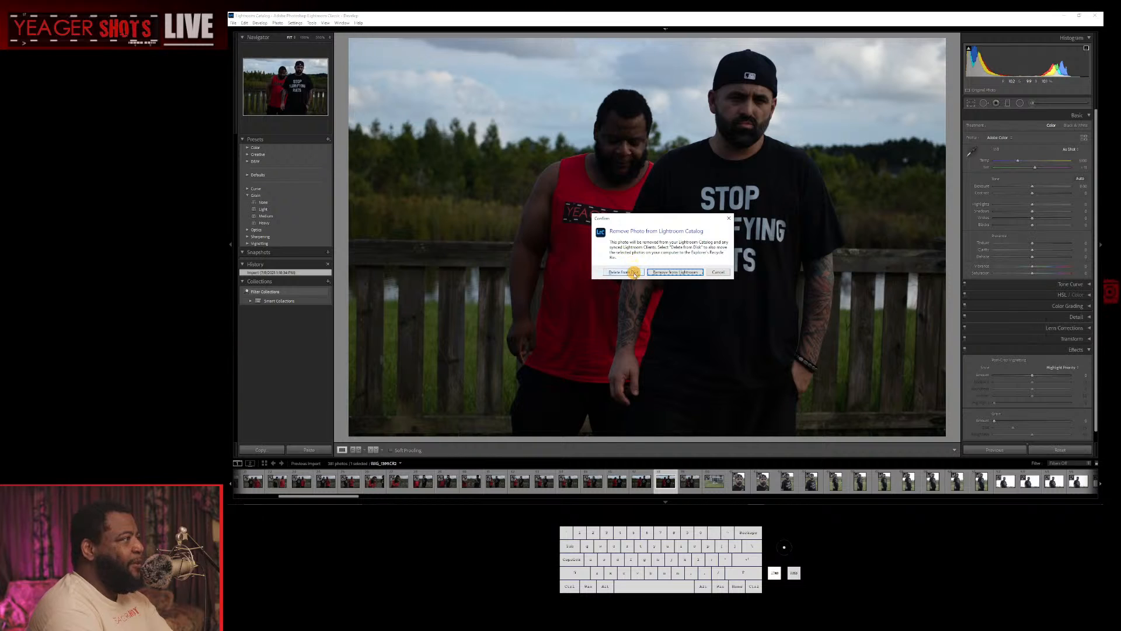
pyautogui.click(635, 272)
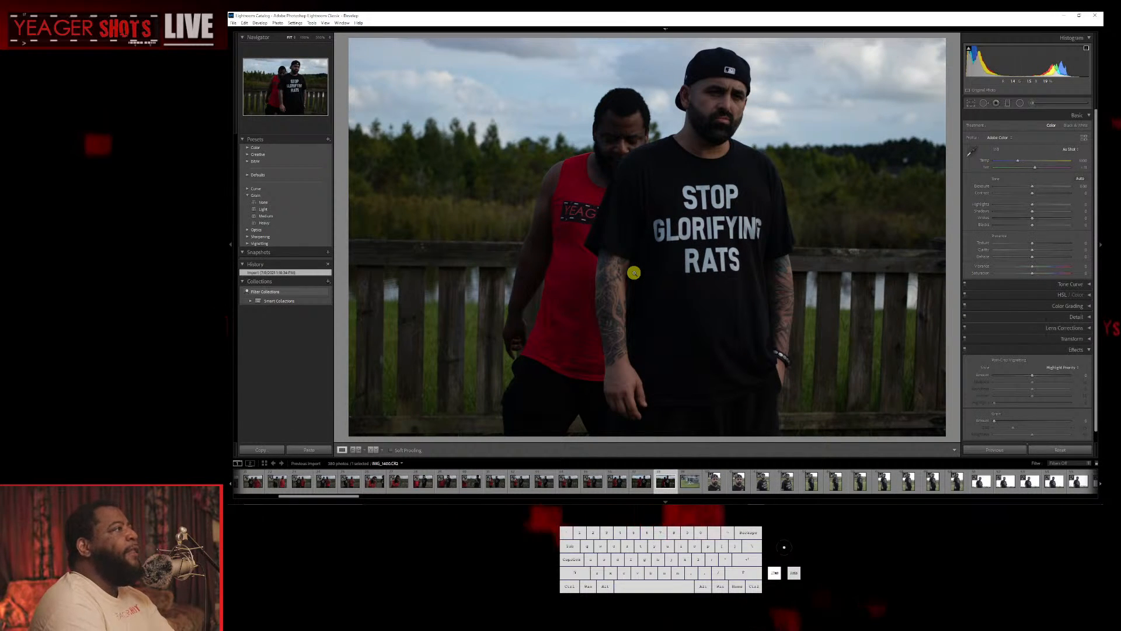
pyautogui.press('Delete')
pyautogui.click(626, 270)
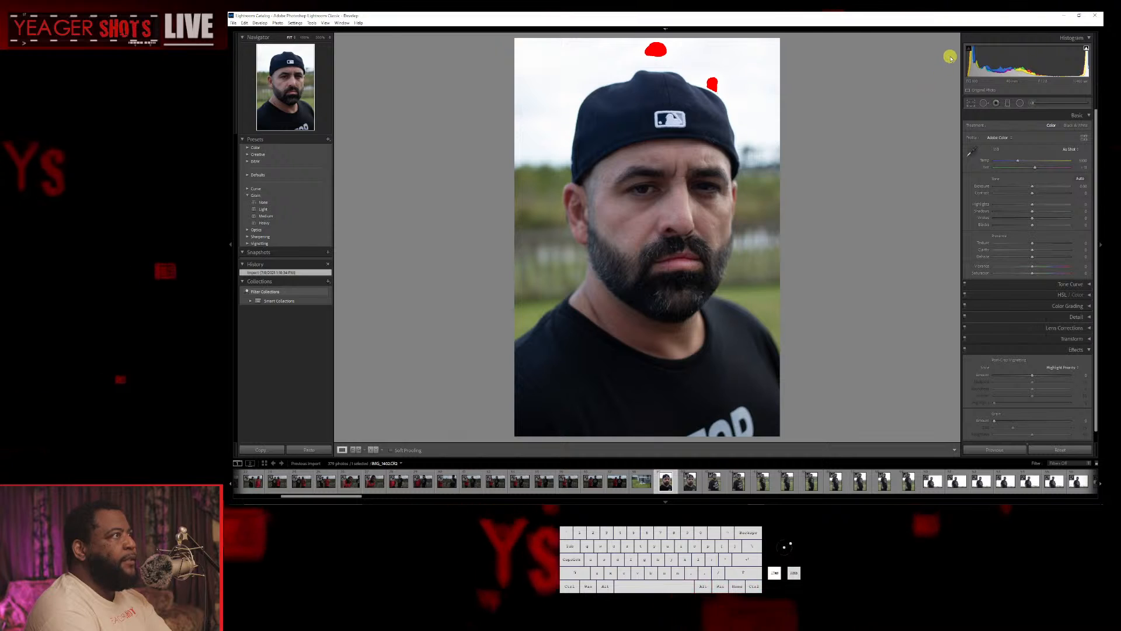
# Review the remaining fence shots on both sides of the lying husky photo, including the first headshots of the man in black.
pyautogui.press('Left')
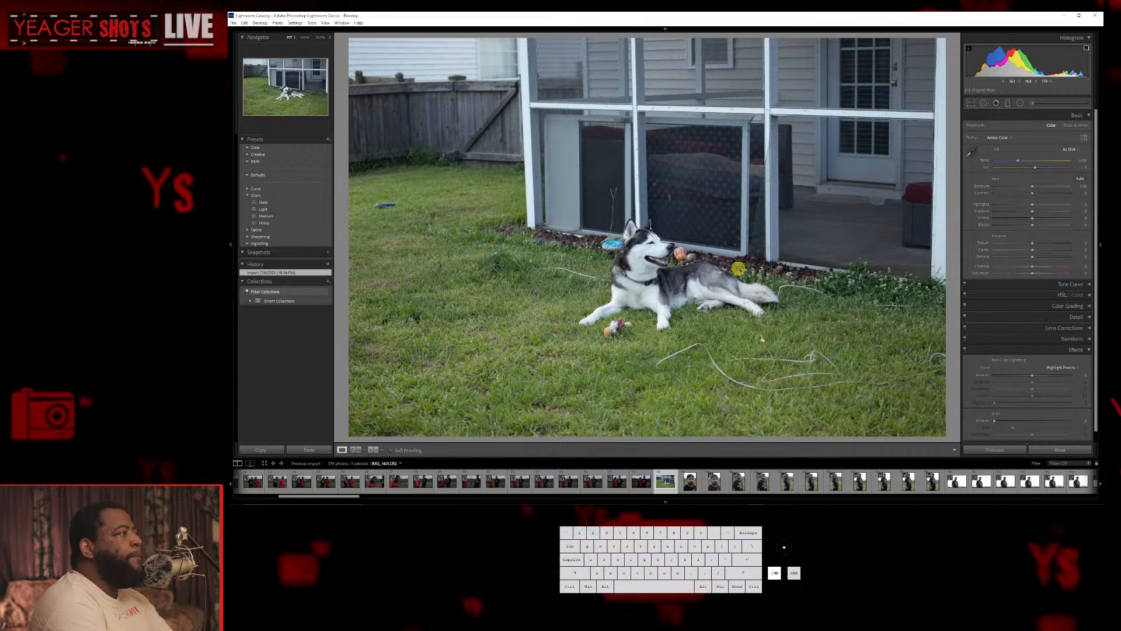
pyautogui.press('Left')
pyautogui.press('Left')
pyautogui.press('Left')
pyautogui.press('Right')
pyautogui.press('Right')
pyautogui.press('Right')
pyautogui.press('Right')
pyautogui.press('Right')
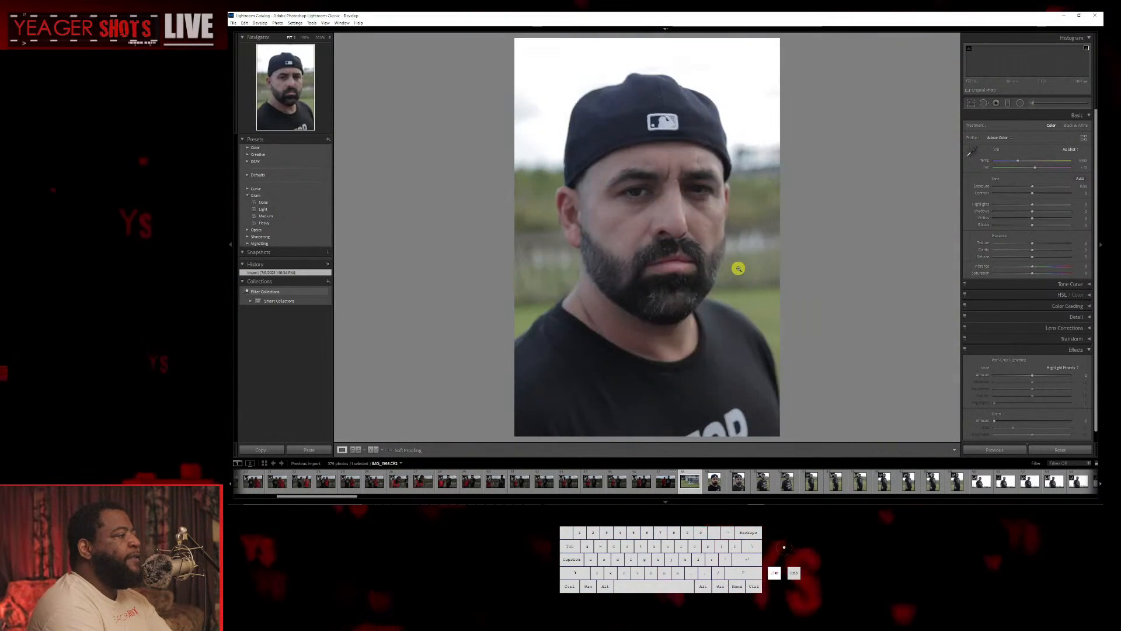
pyautogui.press('Left')
pyautogui.press('Left')
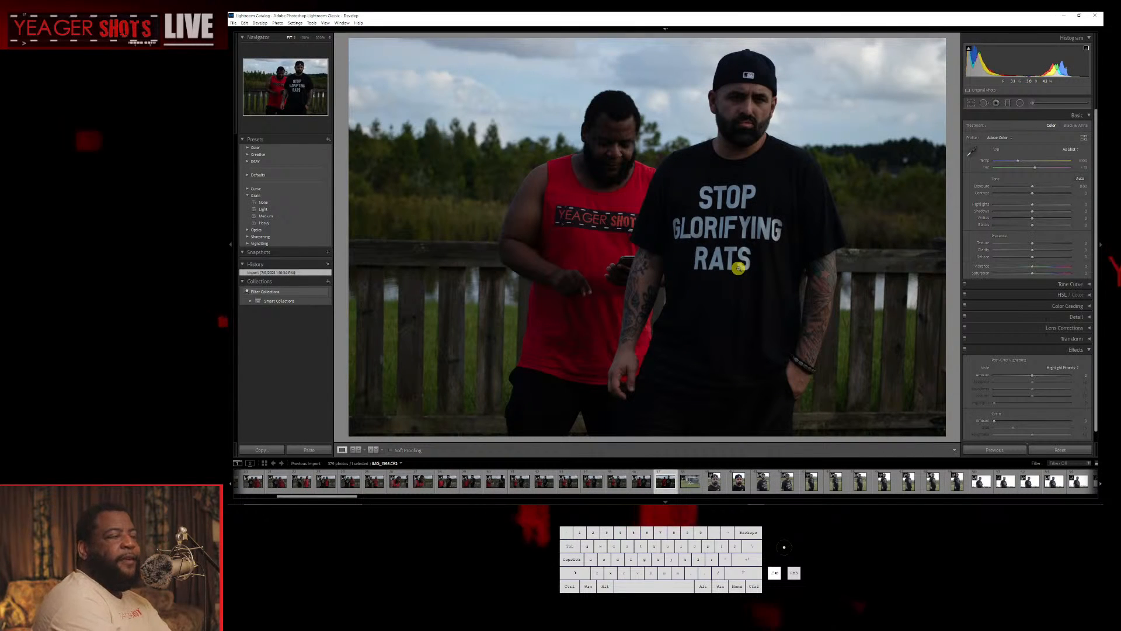
pyautogui.press('Left')
pyautogui.press('Left')
pyautogui.press('Left')
pyautogui.press('Left')
pyautogui.press('Left')
pyautogui.press('Left')
pyautogui.press('Left')
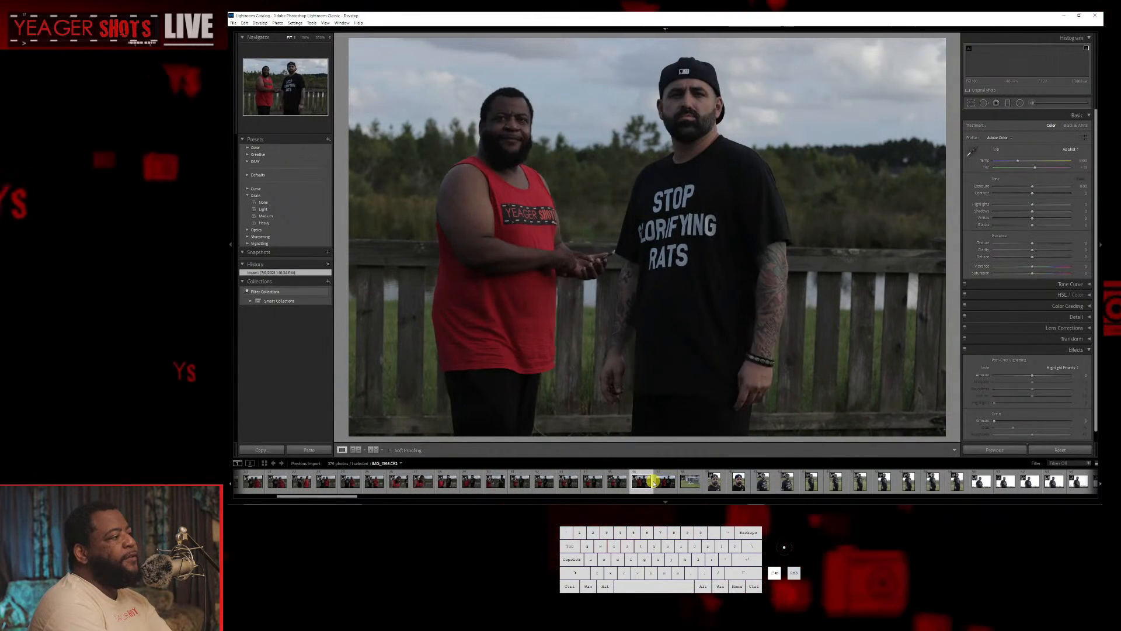
pyautogui.press('Left')
pyautogui.press('Left')
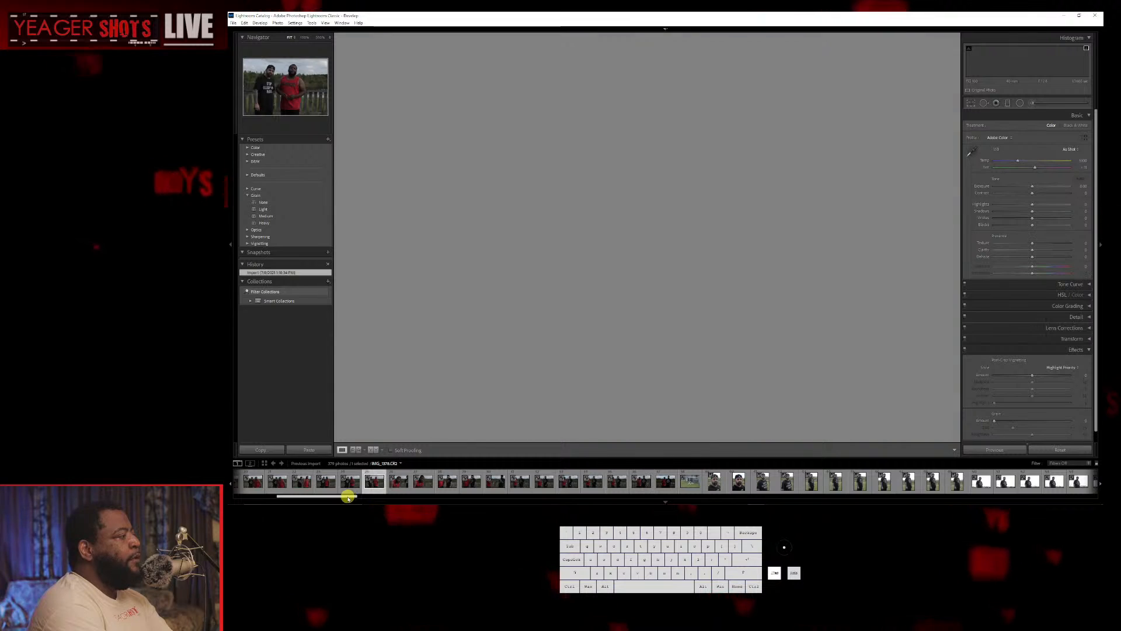
# Return to the beginning of the shoot, look through the man-with-husky shots and open the very first photo.
pyautogui.moveTo(348, 497); pyautogui.dragTo(282, 497)
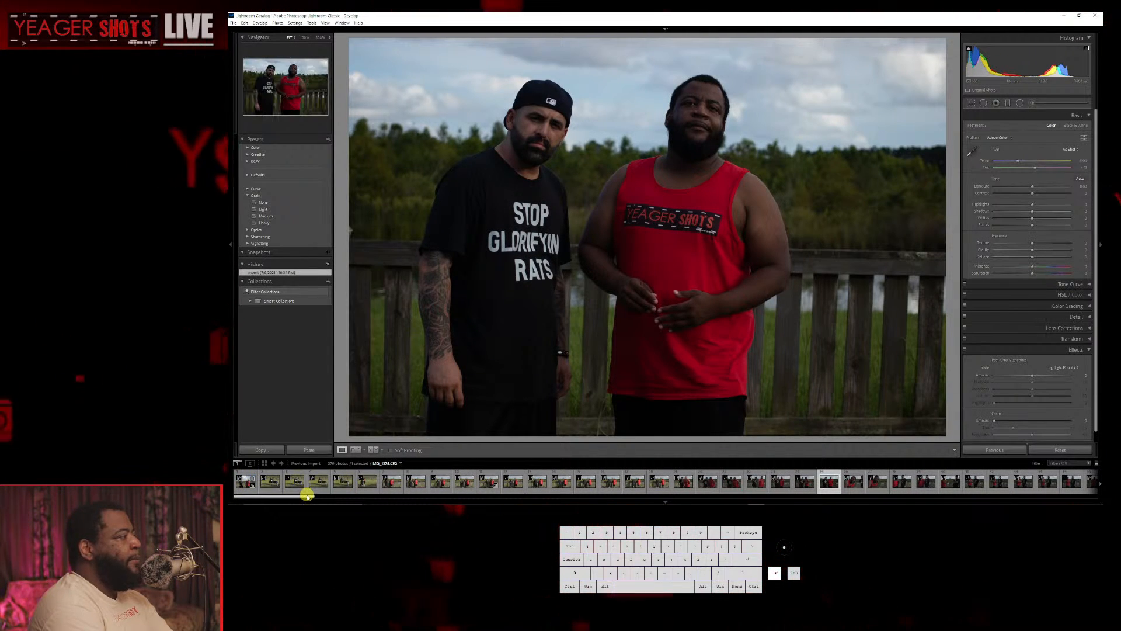
pyautogui.click(270, 483)
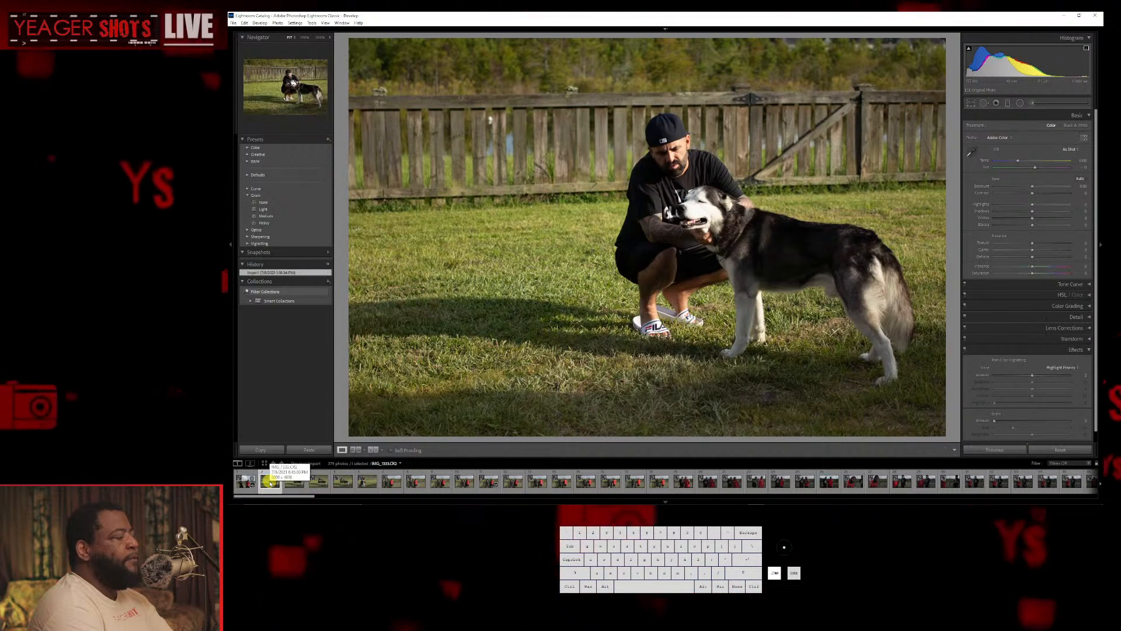
pyautogui.press('Right')
pyautogui.press('Right')
pyautogui.press('Right')
pyautogui.press('Left')
pyautogui.press('Left')
pyautogui.press('Left')
pyautogui.press('Left')
pyautogui.press('Left')
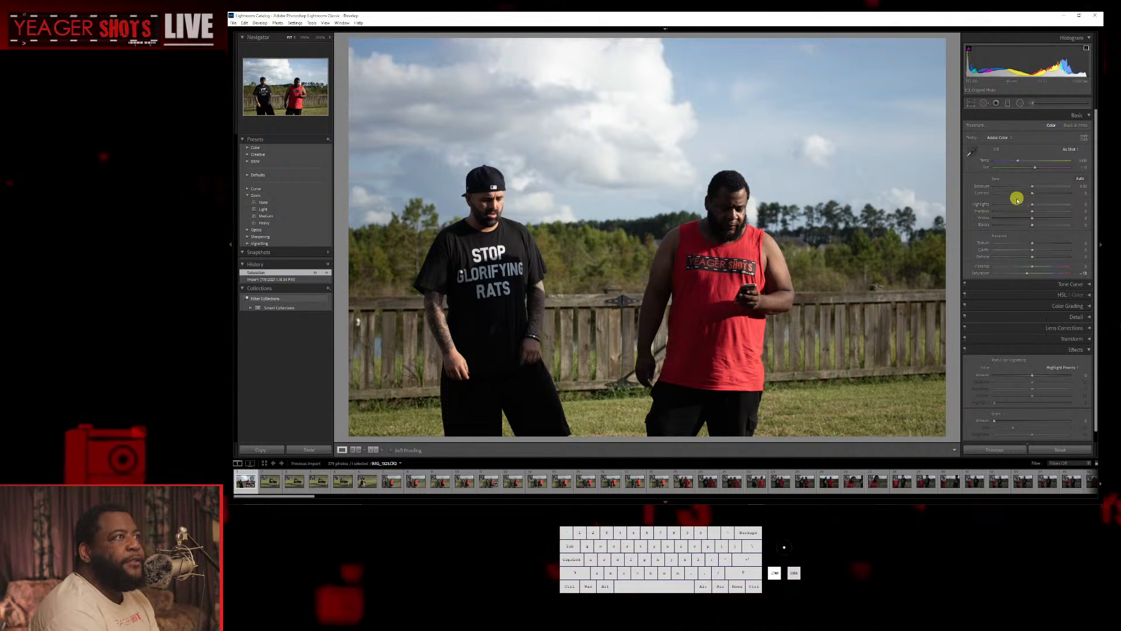
pyautogui.click(1080, 16)
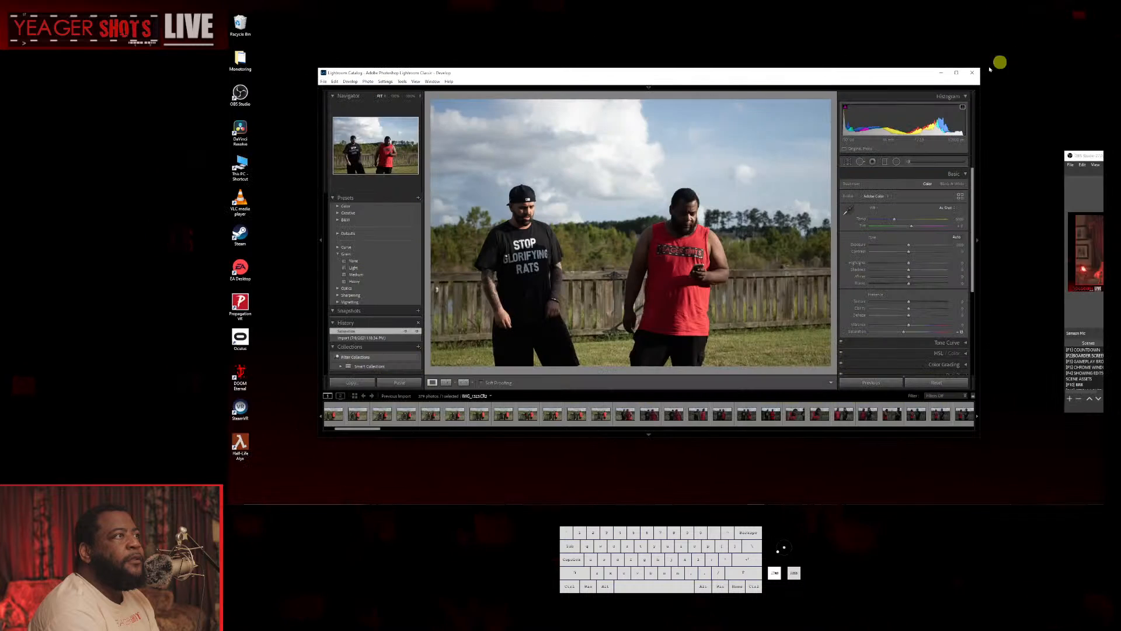
pyautogui.click(958, 73)
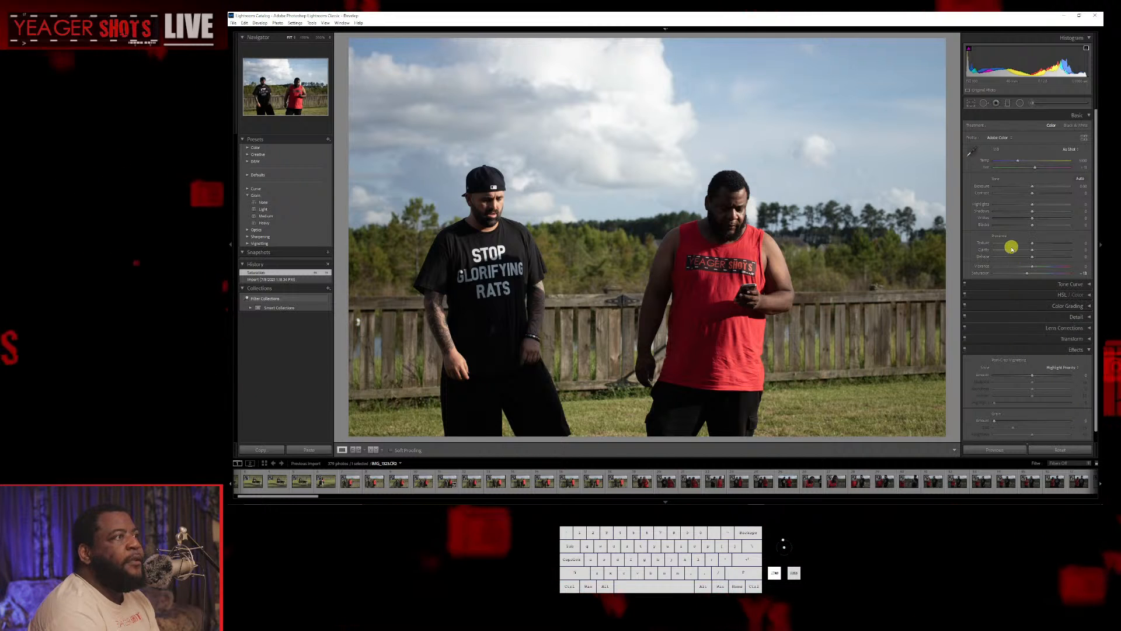
# Open the tone curve settings of the first photo and slightly raise the Lights region of the parametric curve.
pyautogui.click(1035, 286)
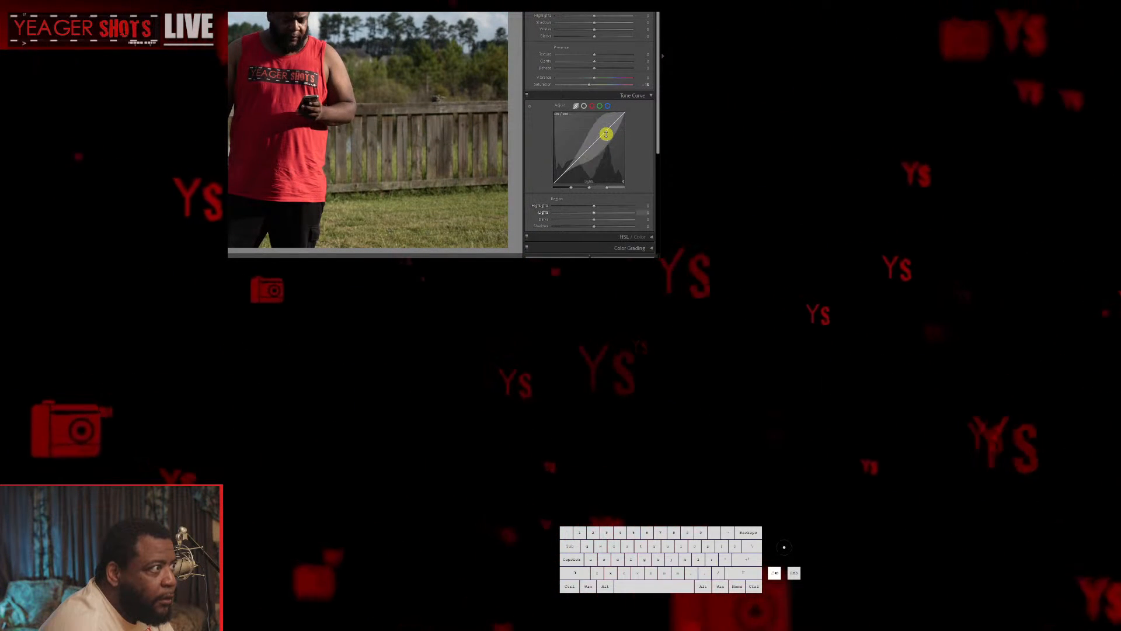
pyautogui.moveTo(606, 134); pyautogui.dragTo(603, 134)
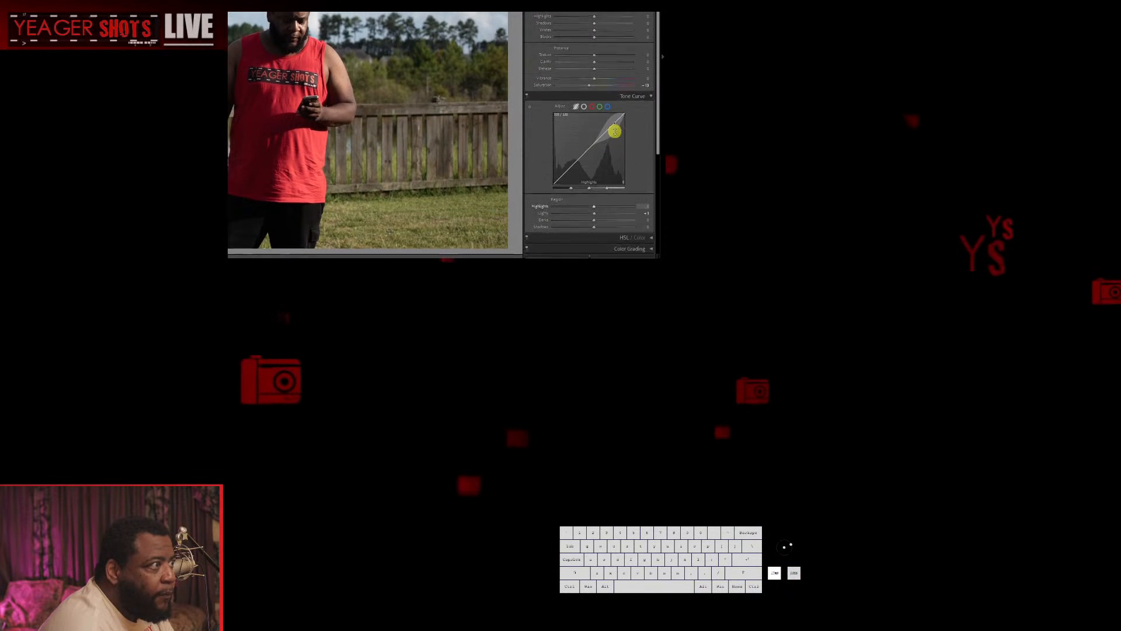
pyautogui.click(576, 121)
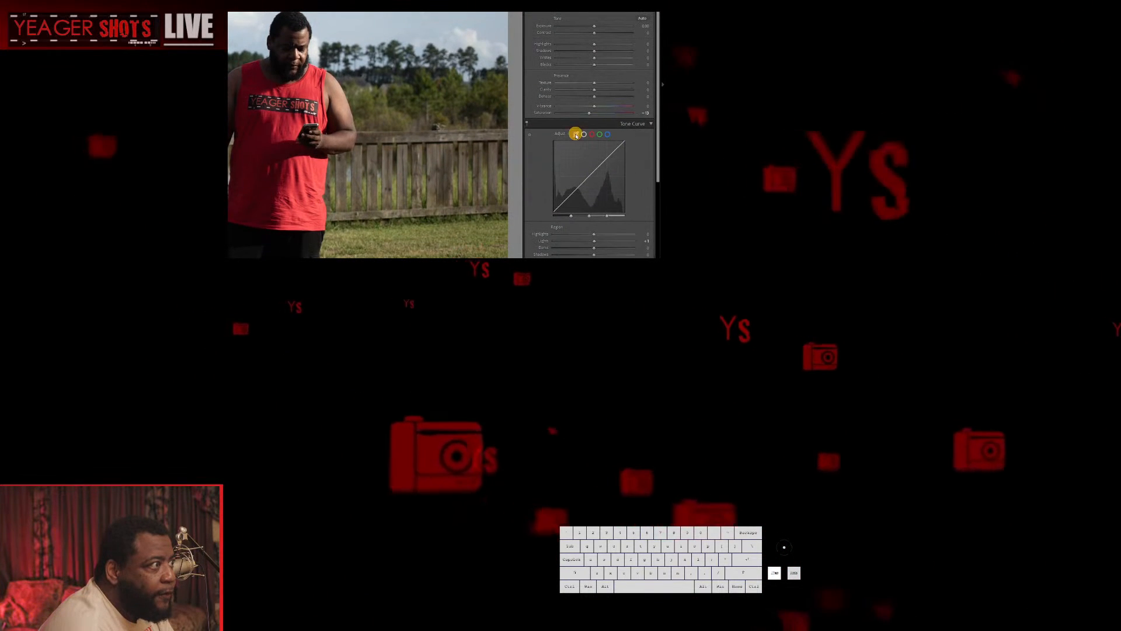
pyautogui.click(563, 121)
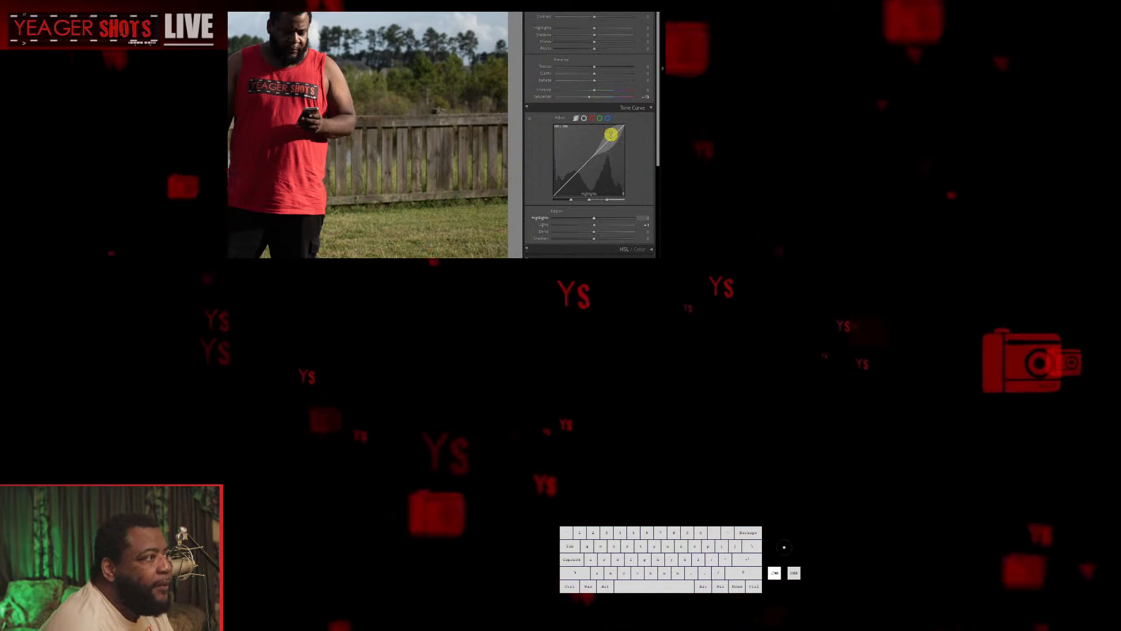
pyautogui.scroll(-2, 611, 134)
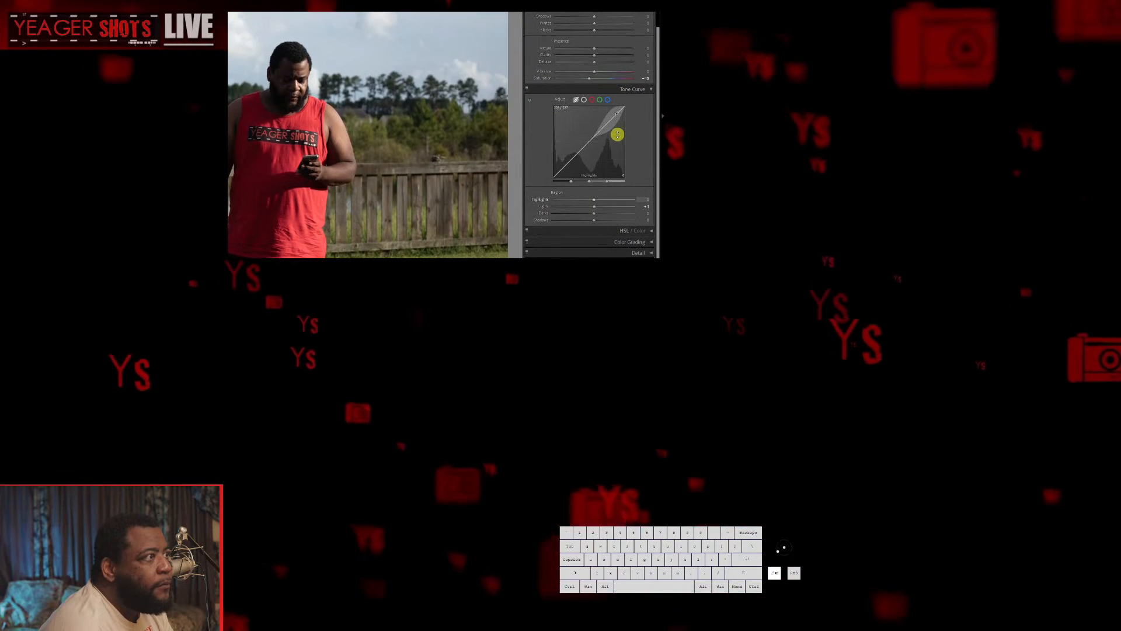
pyautogui.click(610, 138)
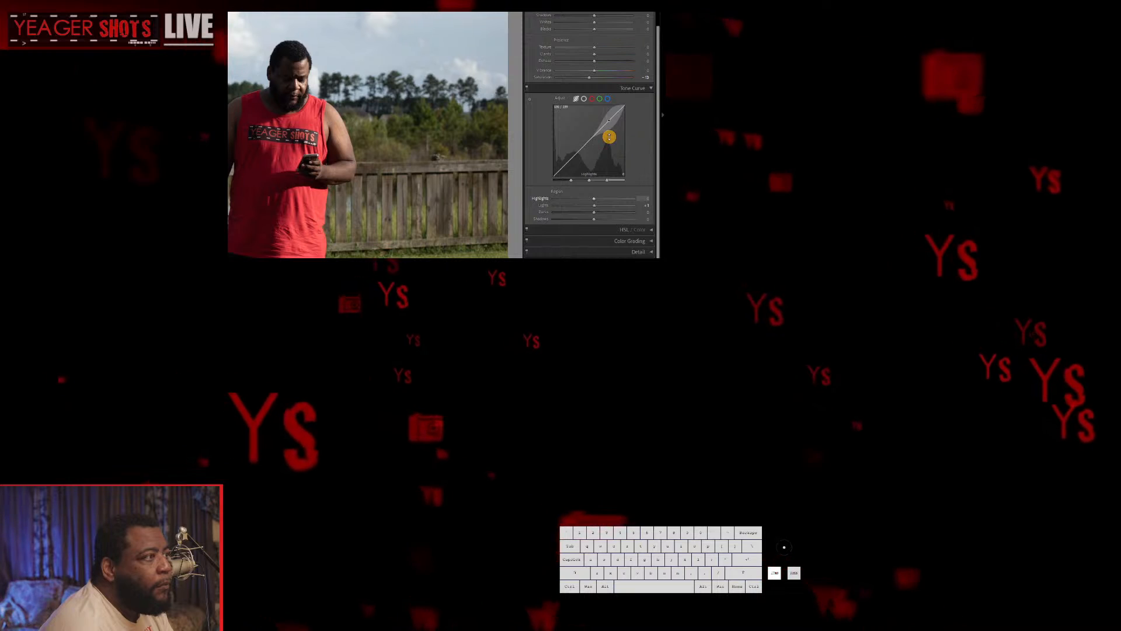
pyautogui.moveTo(610, 137); pyautogui.dragTo(608, 122)
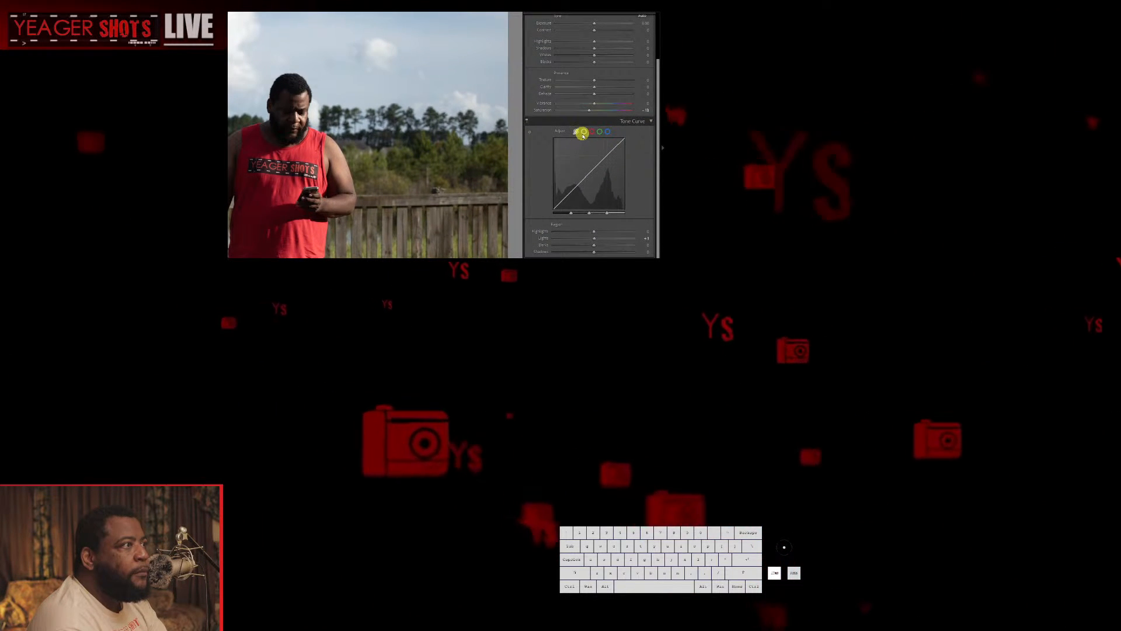
# Switch to the point curve and add control points for highlights, midtones and shadows, staying close to the straight diagonal.
pyautogui.click(584, 133)
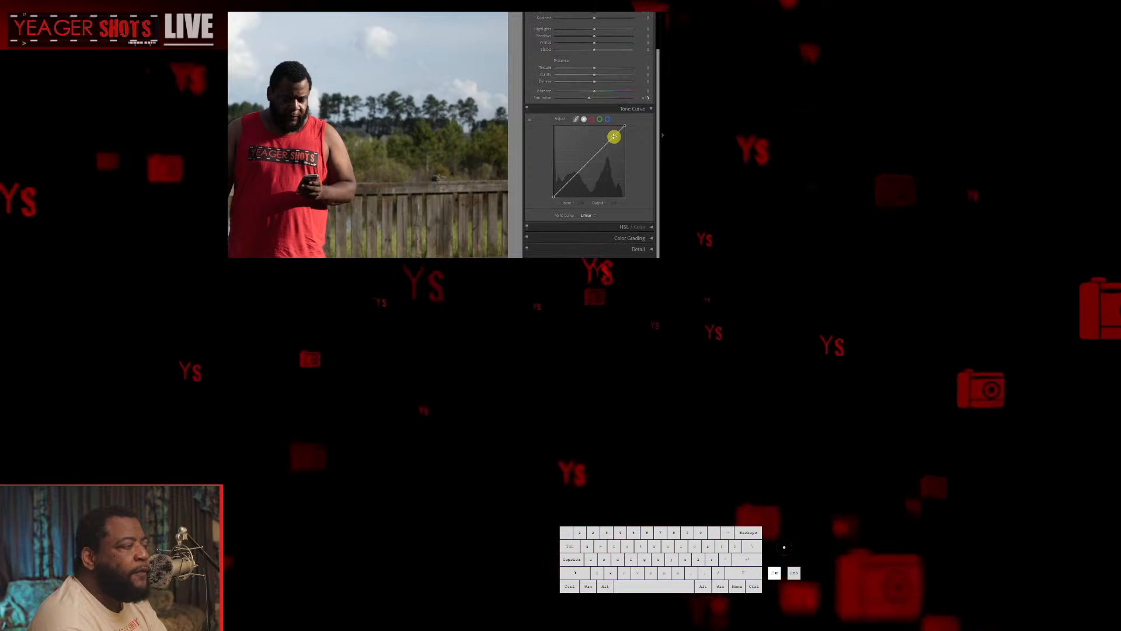
pyautogui.click(576, 120)
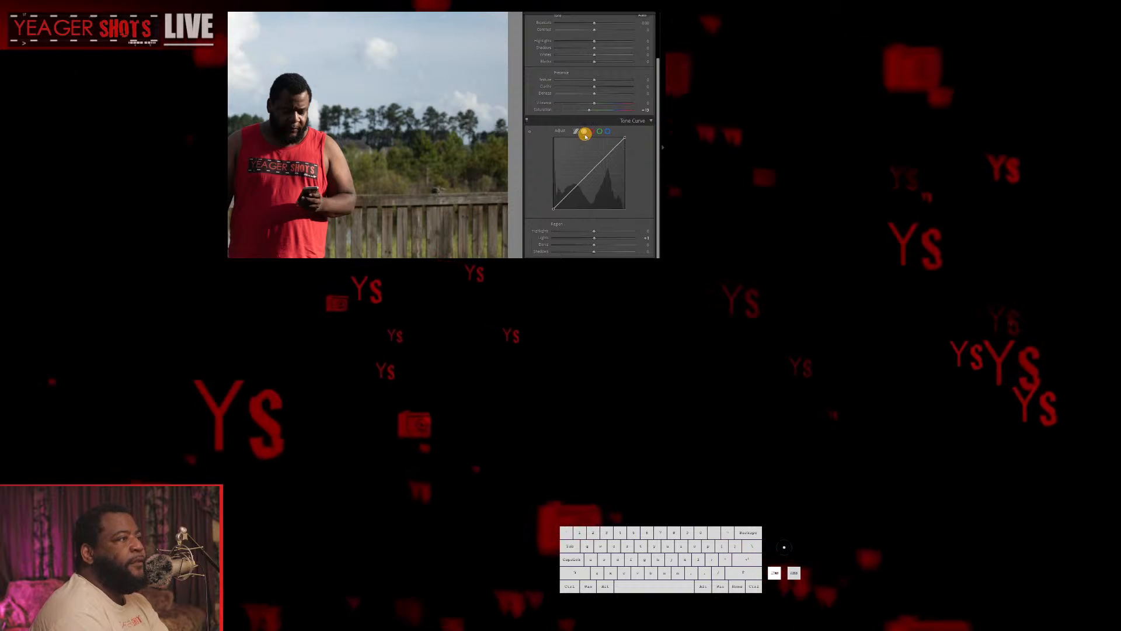
pyautogui.click(584, 131)
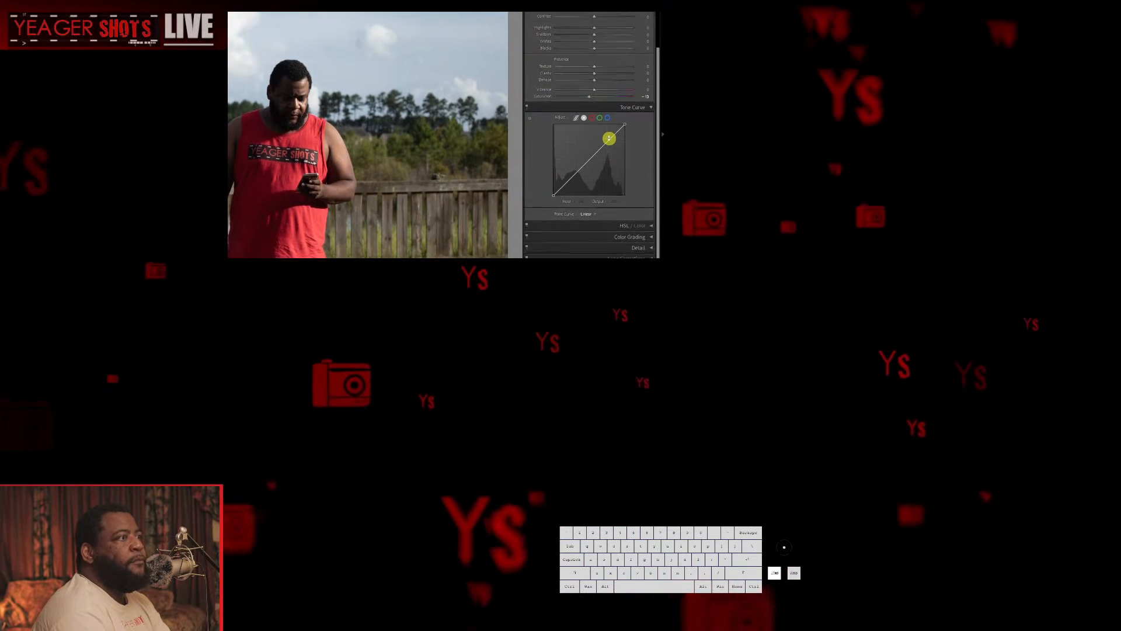
pyautogui.click(606, 138)
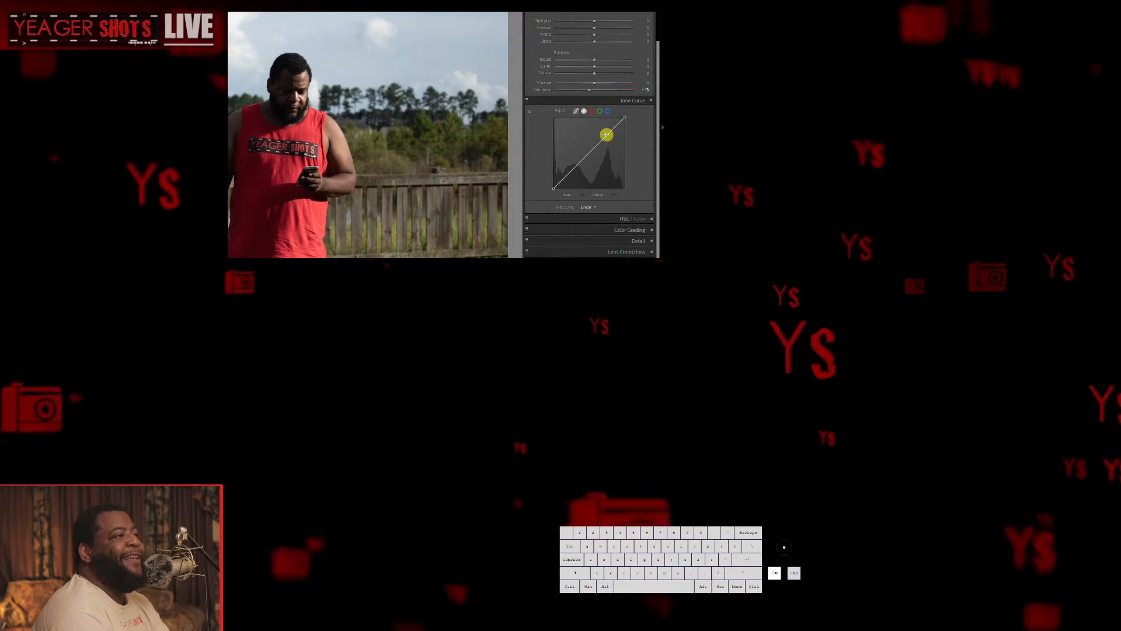
pyautogui.click(589, 137)
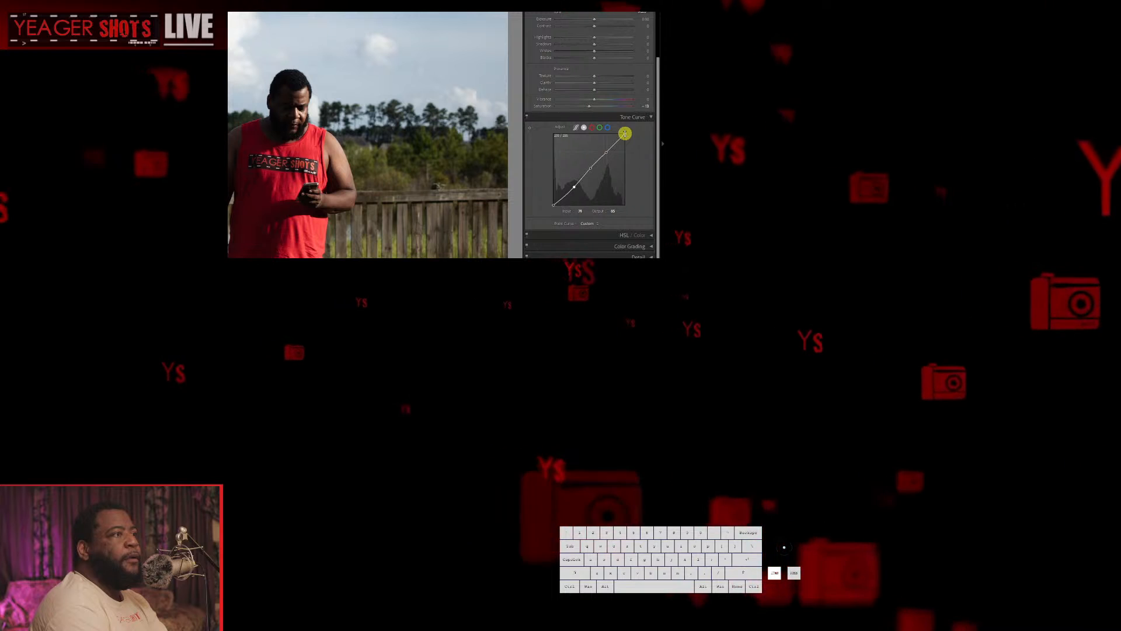
pyautogui.moveTo(625, 134)
pyautogui.mouseDown()
pyautogui.moveTo(636, 143)
pyautogui.moveTo(645, 135)
pyautogui.mouseUp()
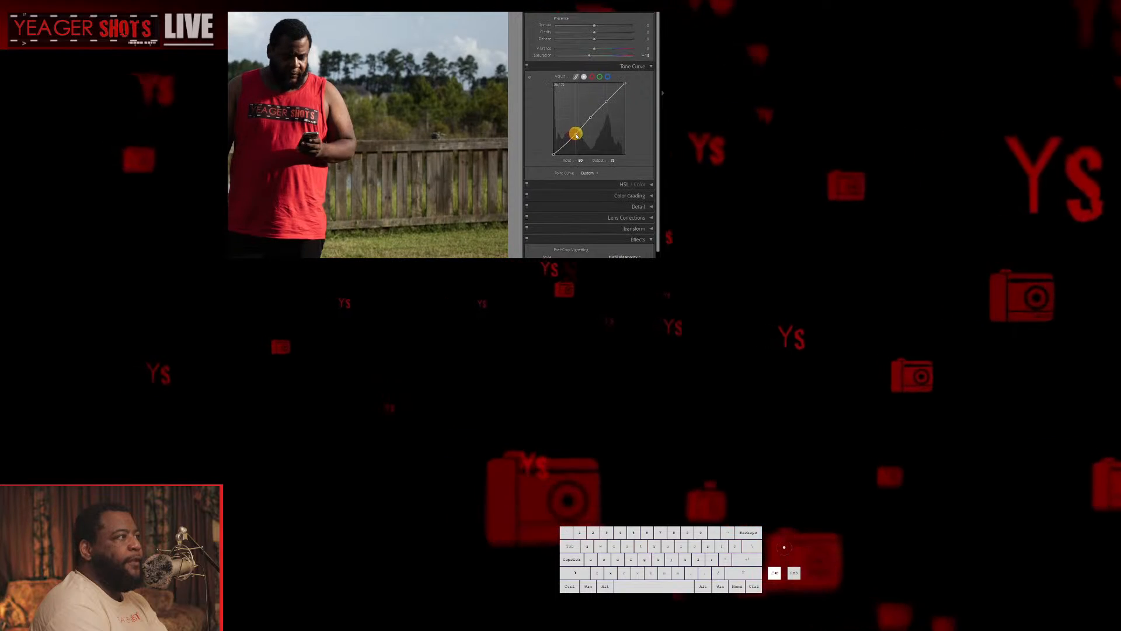
pyautogui.moveTo(576, 135); pyautogui.dragTo(578, 136)
# Lift the point curve's black point for faded blacks and shape a gentle S-curve with raised highlights and midtones.
pyautogui.press('l')
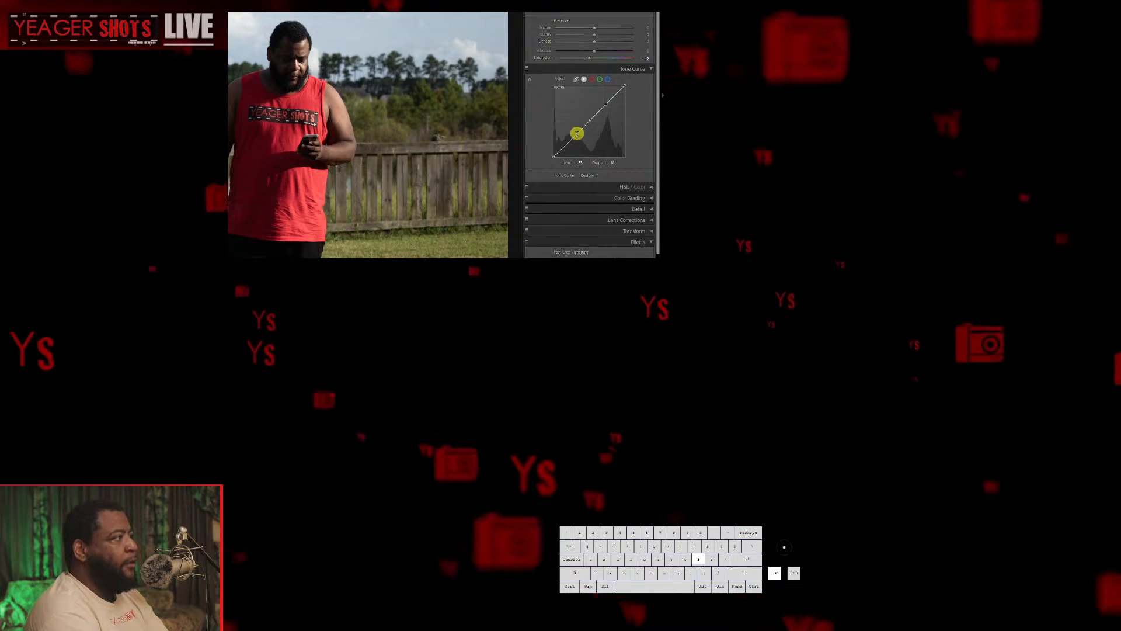
pyautogui.press('l')
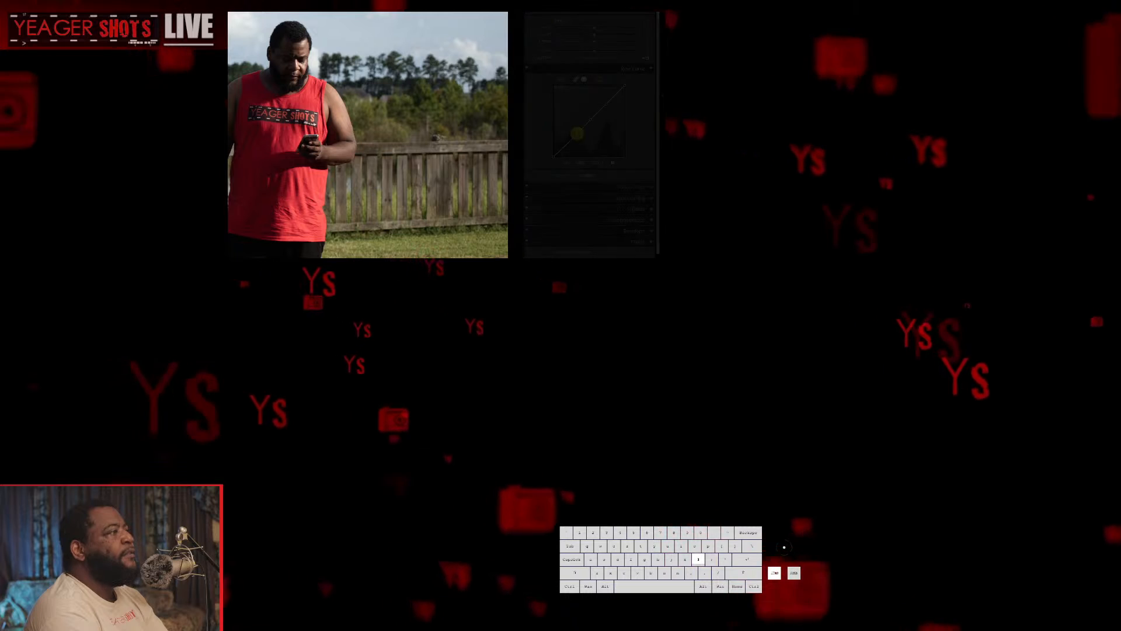
pyautogui.press('l')
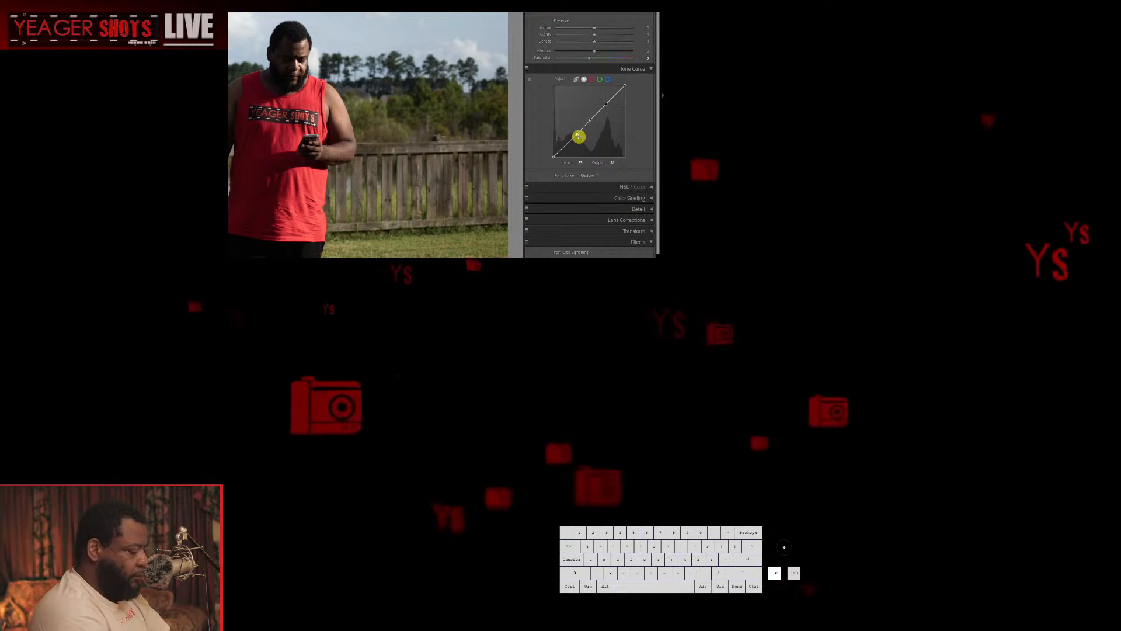
pyautogui.press('\\')
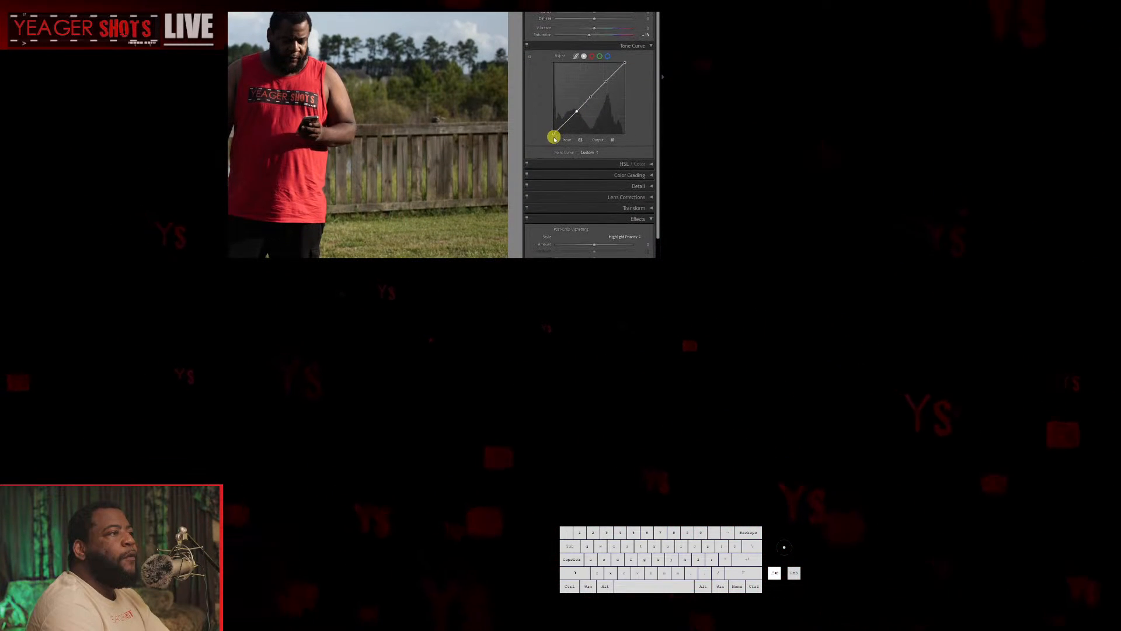
pyautogui.moveTo(555, 136); pyautogui.dragTo(580, 136)
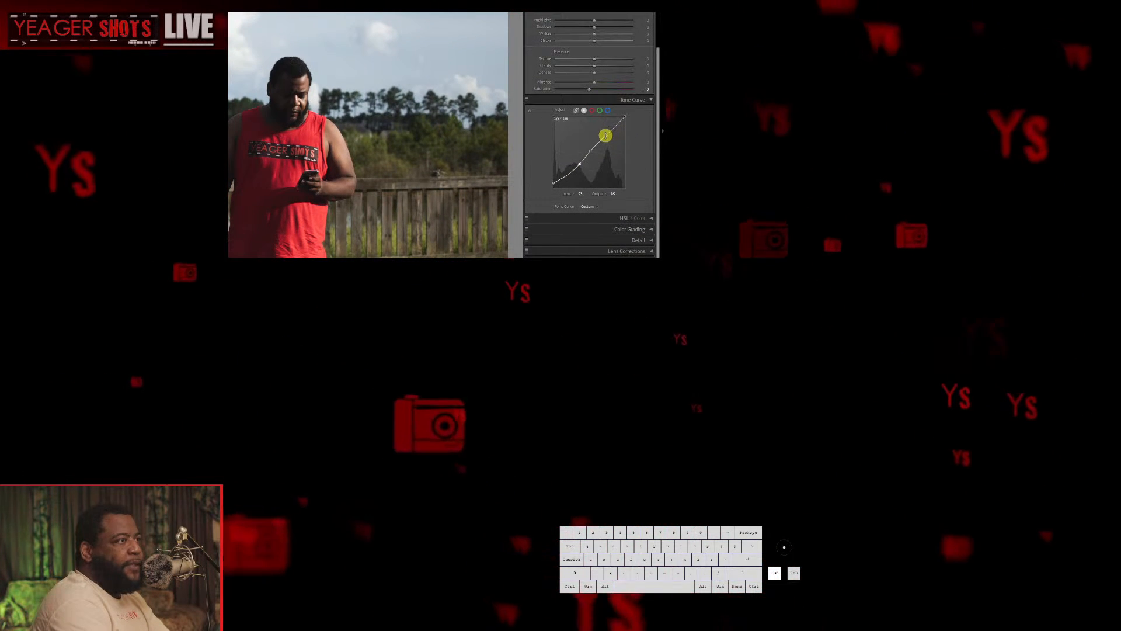
pyautogui.moveTo(608, 135); pyautogui.dragTo(610, 135)
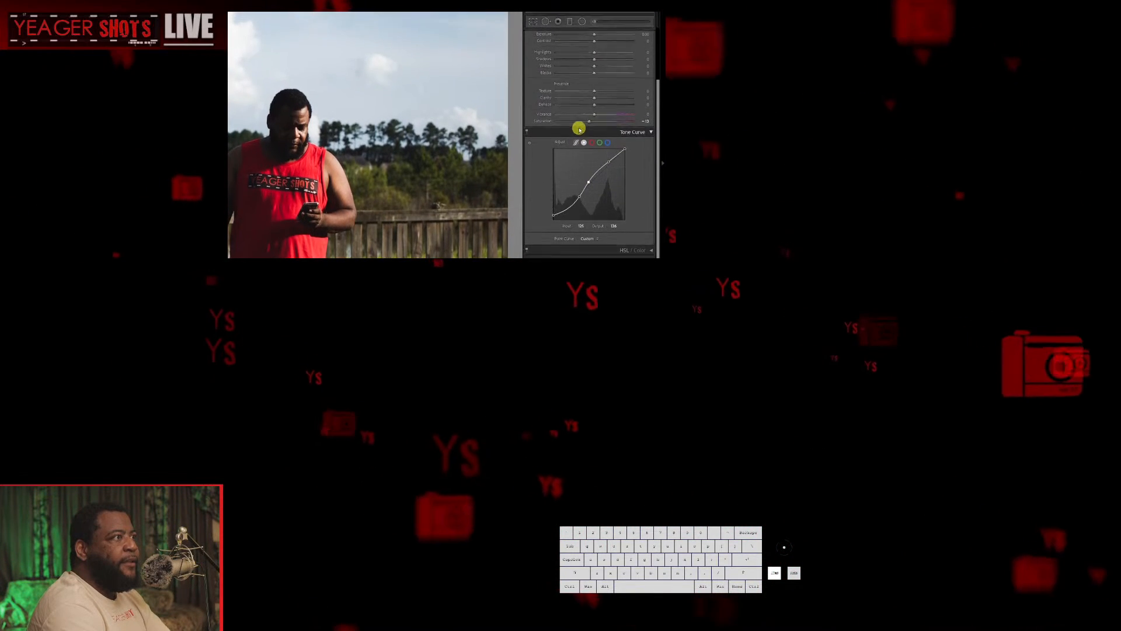
# Increase Vibrance and Clarity slightly and set the Grain Amount to 100.
pyautogui.moveTo(594, 135); pyautogui.dragTo(602, 135)
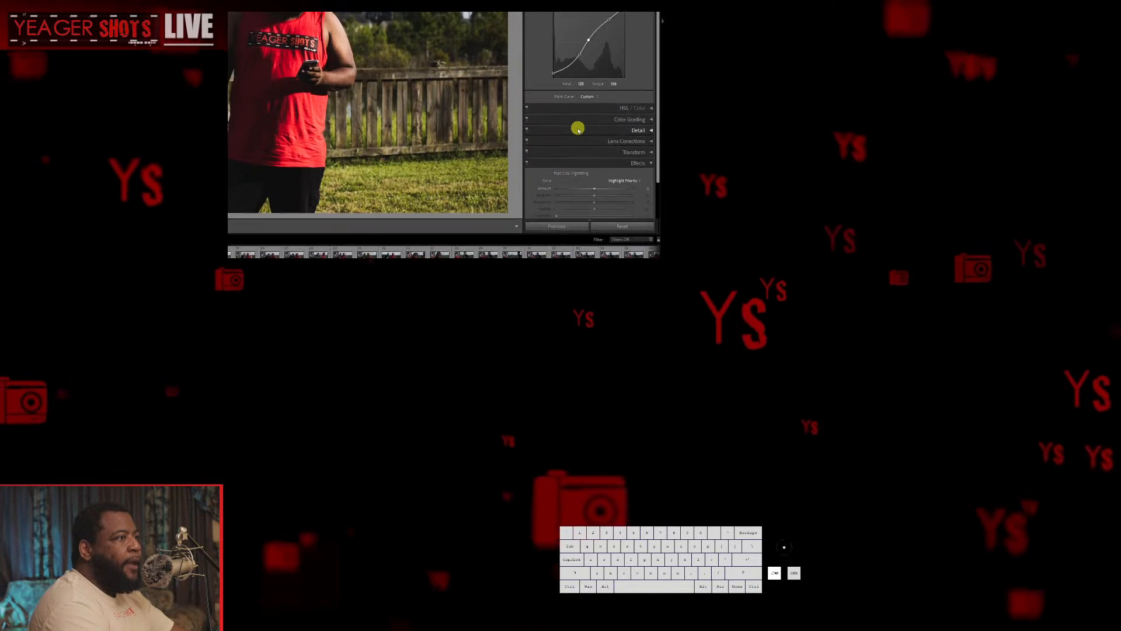
pyautogui.click(583, 132)
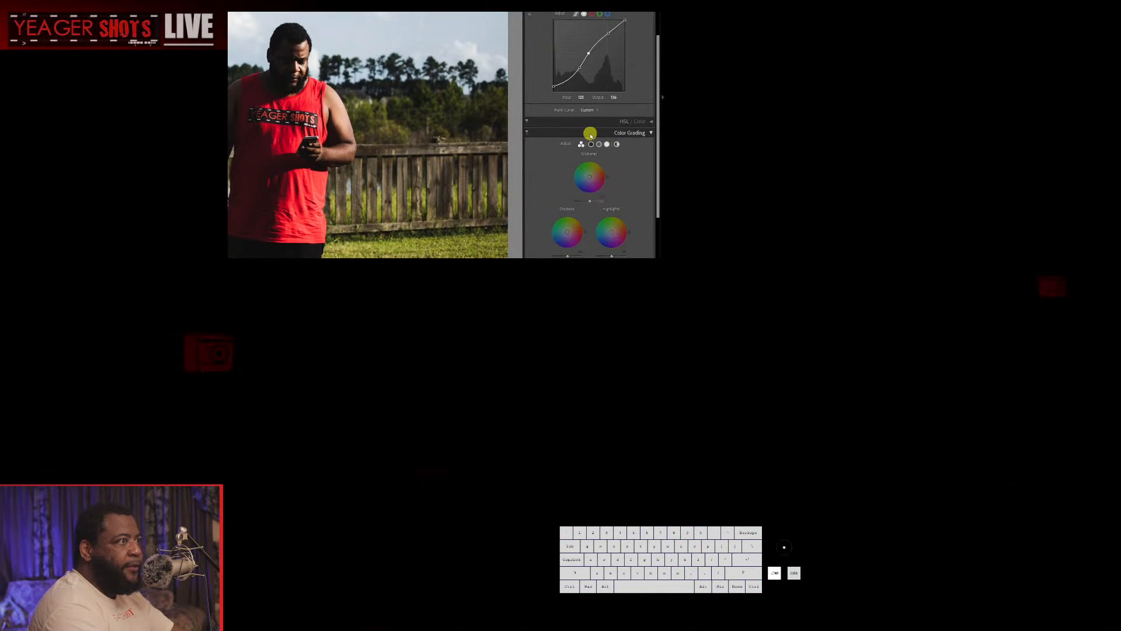
pyautogui.click(588, 135)
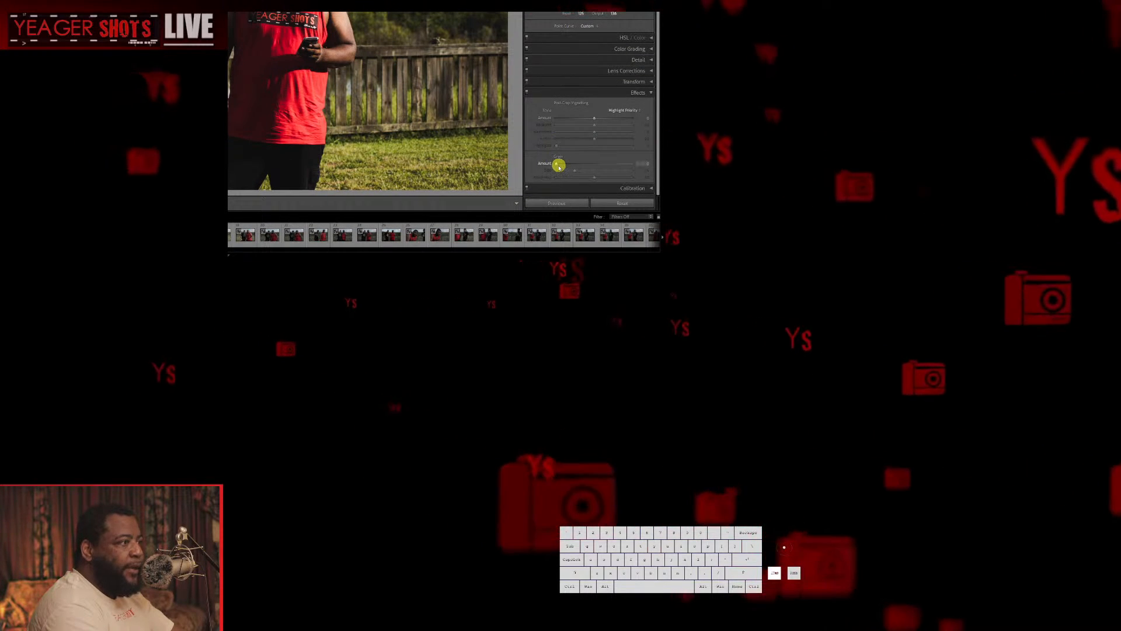
pyautogui.moveTo(558, 165); pyautogui.dragTo(629, 163)
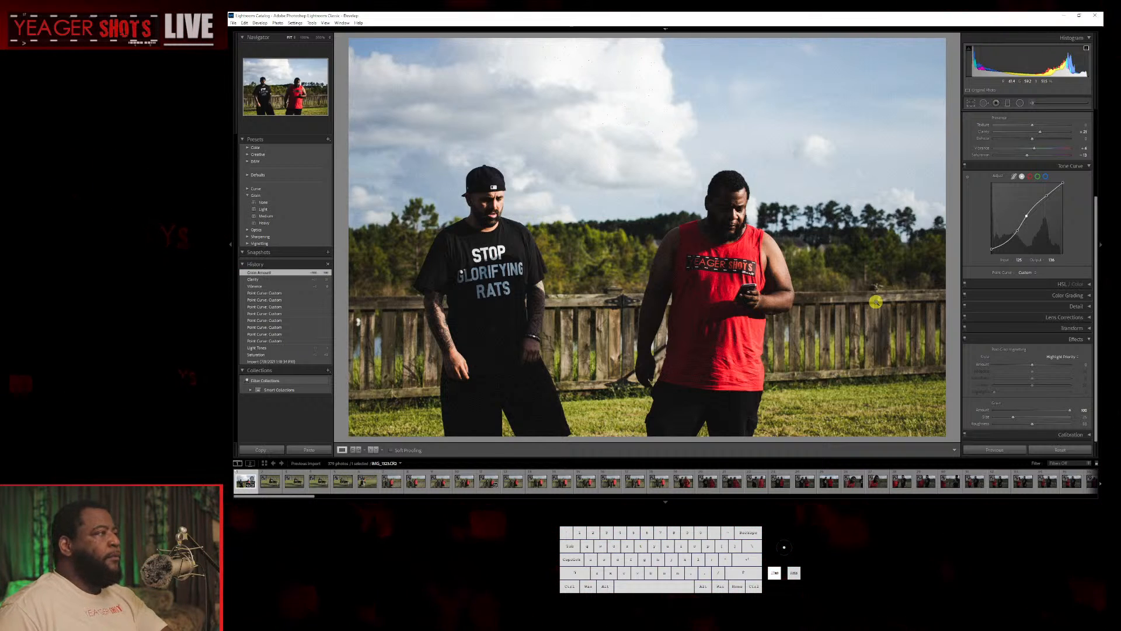
# Compare the edited photo with its original version several times, both in the normal view and with the interface blacked out.
pyautogui.press('\\')
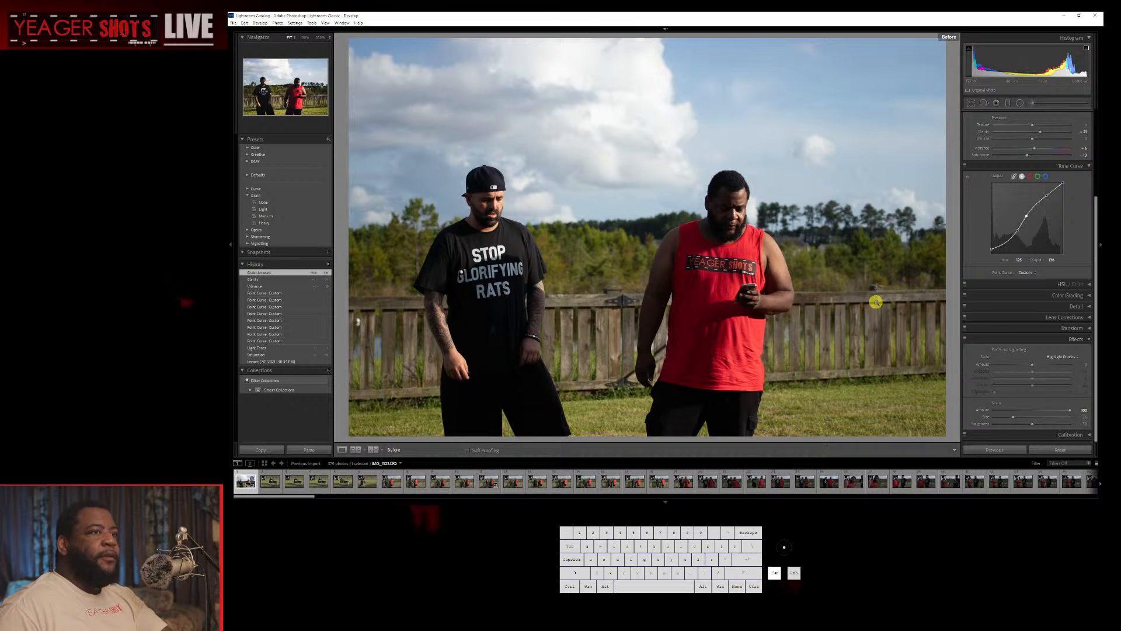
pyautogui.press('\\')
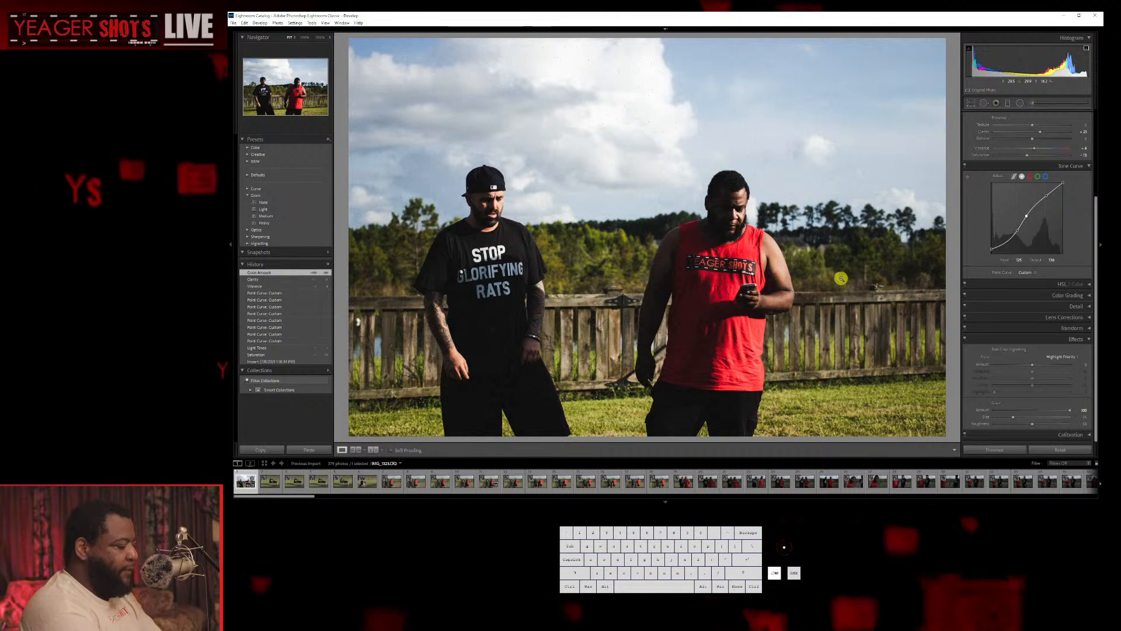
pyautogui.press('l')
pyautogui.press('l')
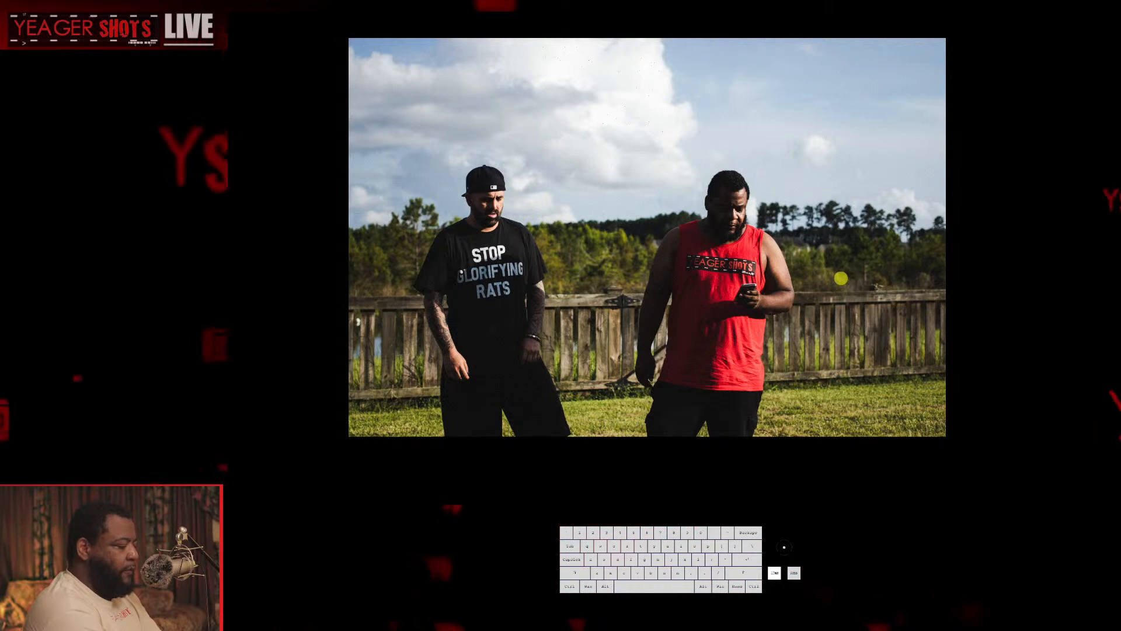
pyautogui.press('\\')
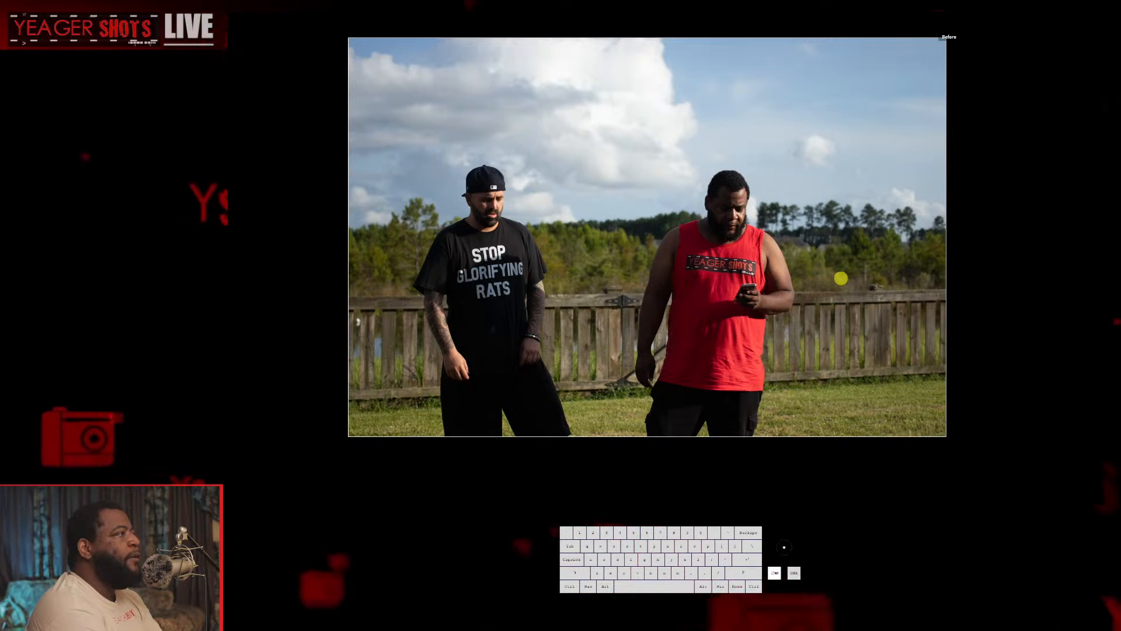
pyautogui.press('\\')
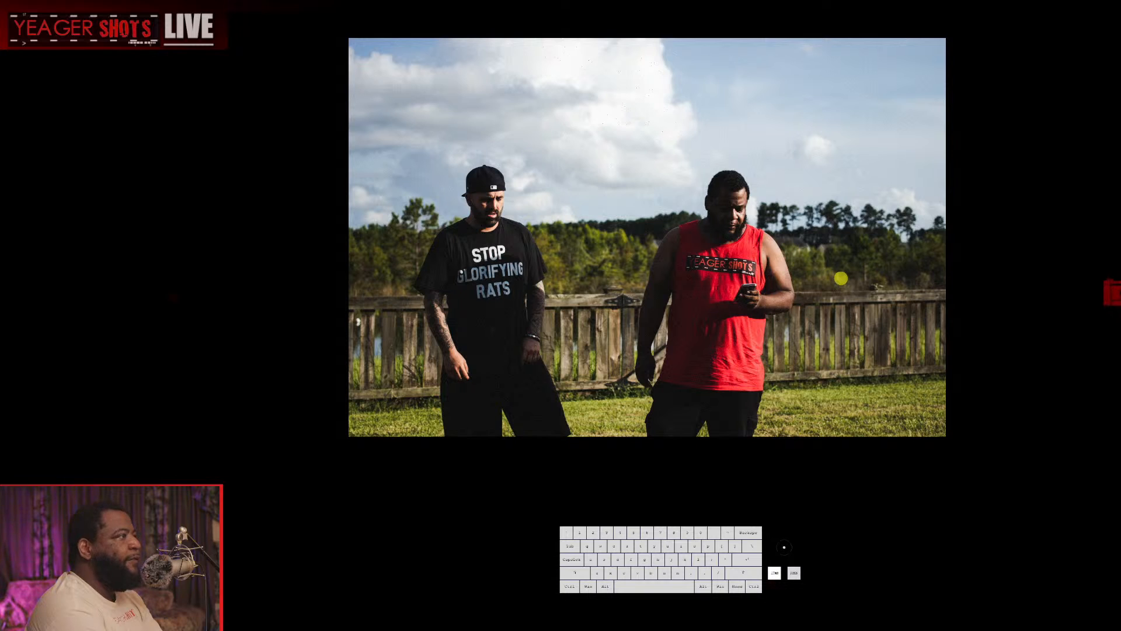
pyautogui.press('\\')
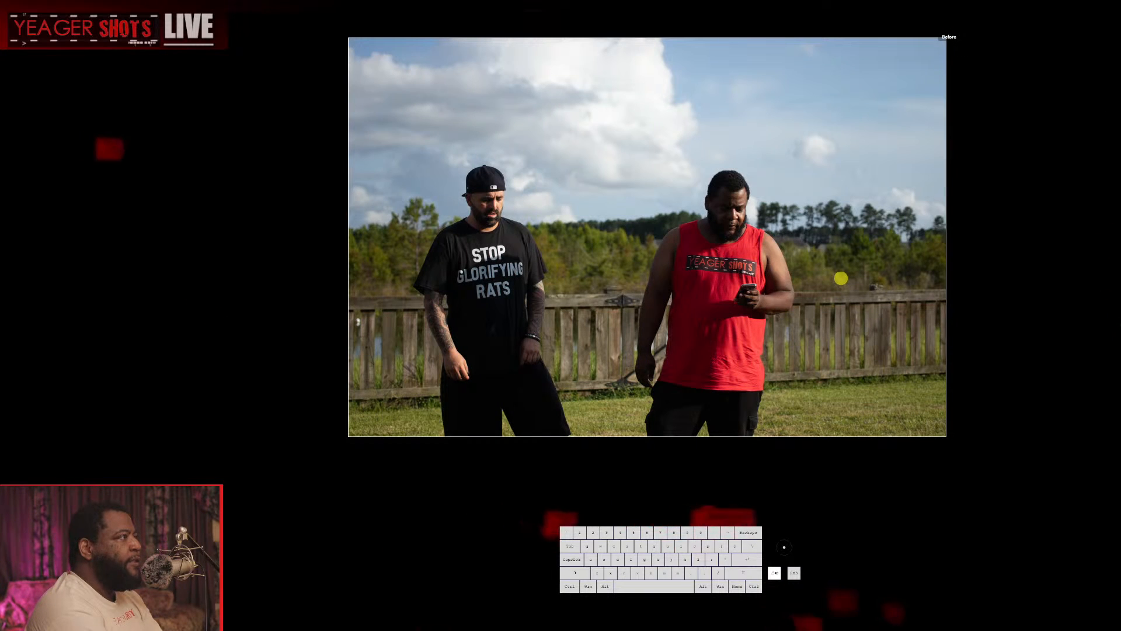
pyautogui.press('\\')
pyautogui.press('\\')
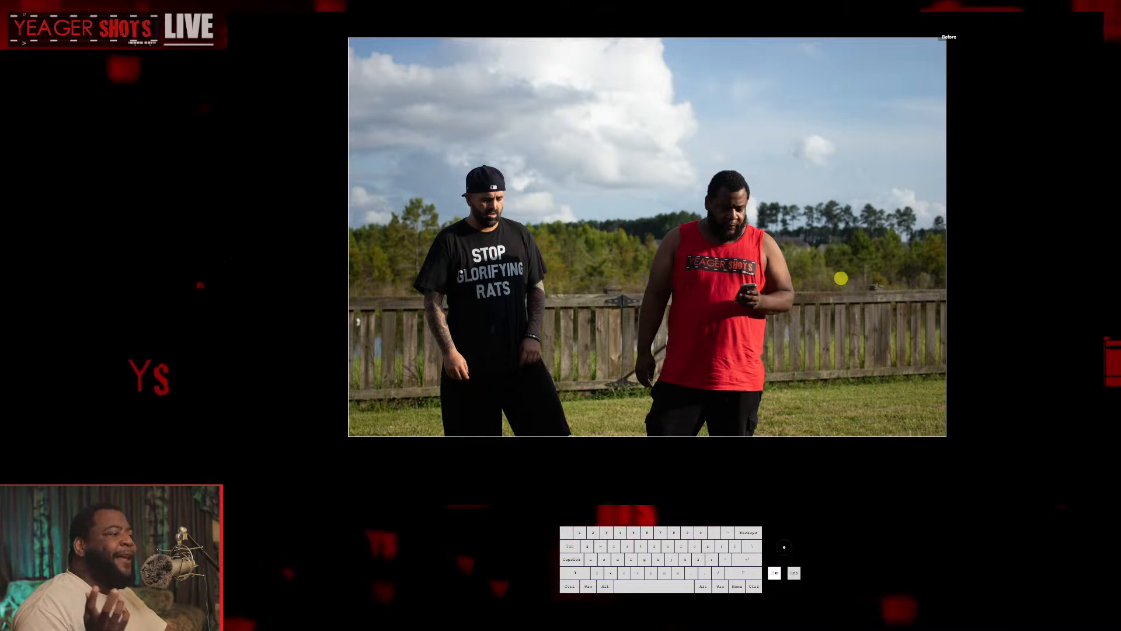
pyautogui.press('l')
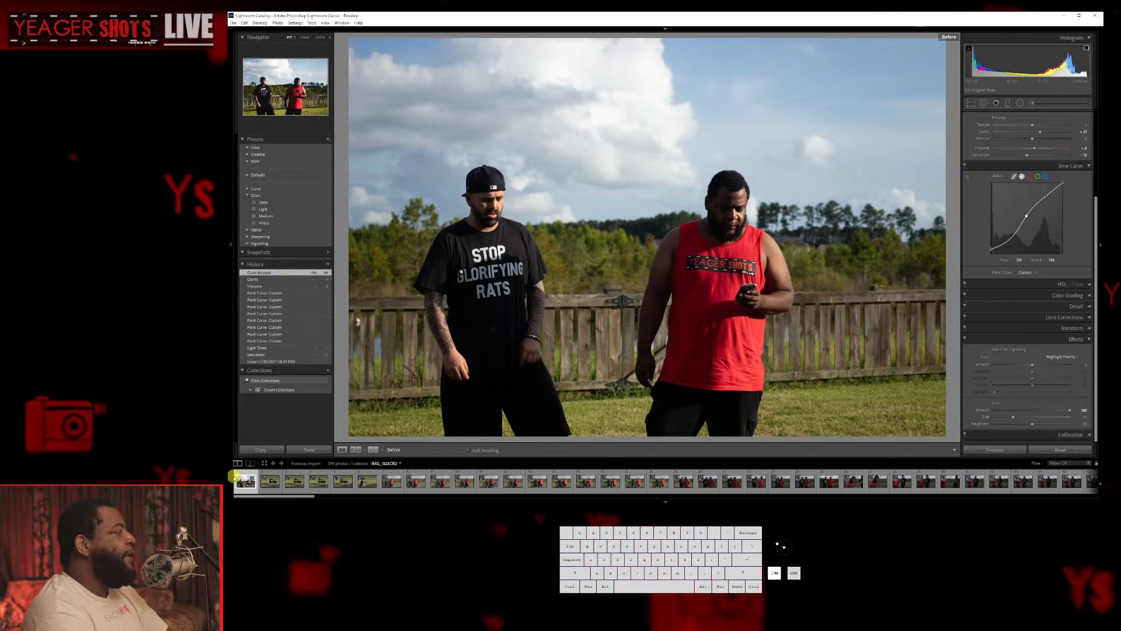
# Copy the first photo's develop settings and paste them onto the next photo, the man in black crouching beside the husky.
pyautogui.click(263, 449)
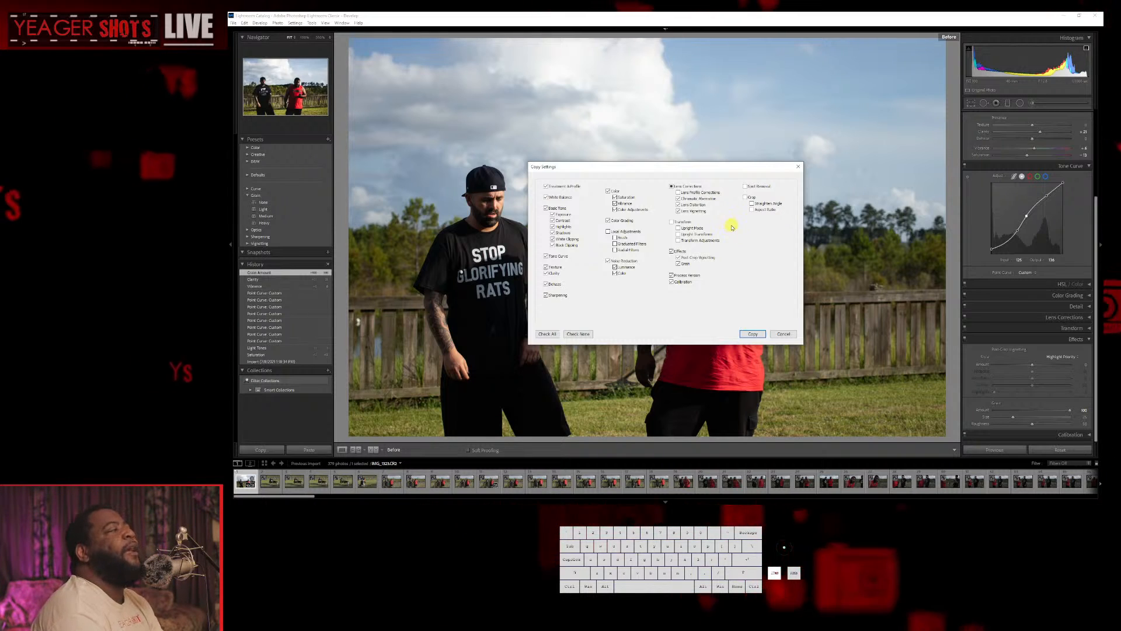
pyautogui.click(752, 334)
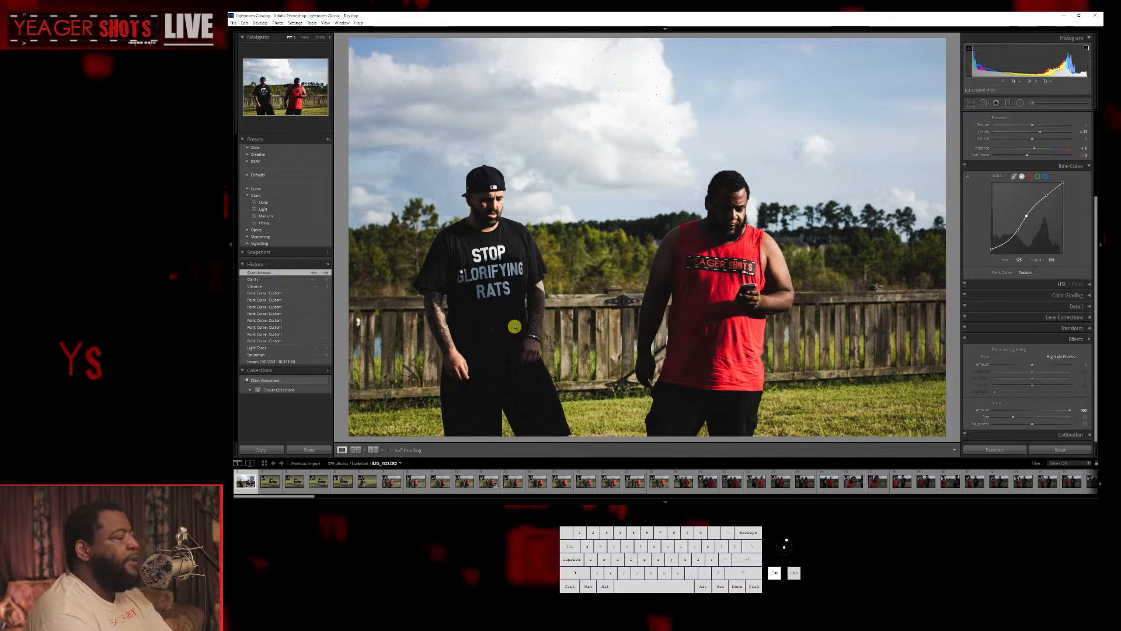
pyautogui.press('Right')
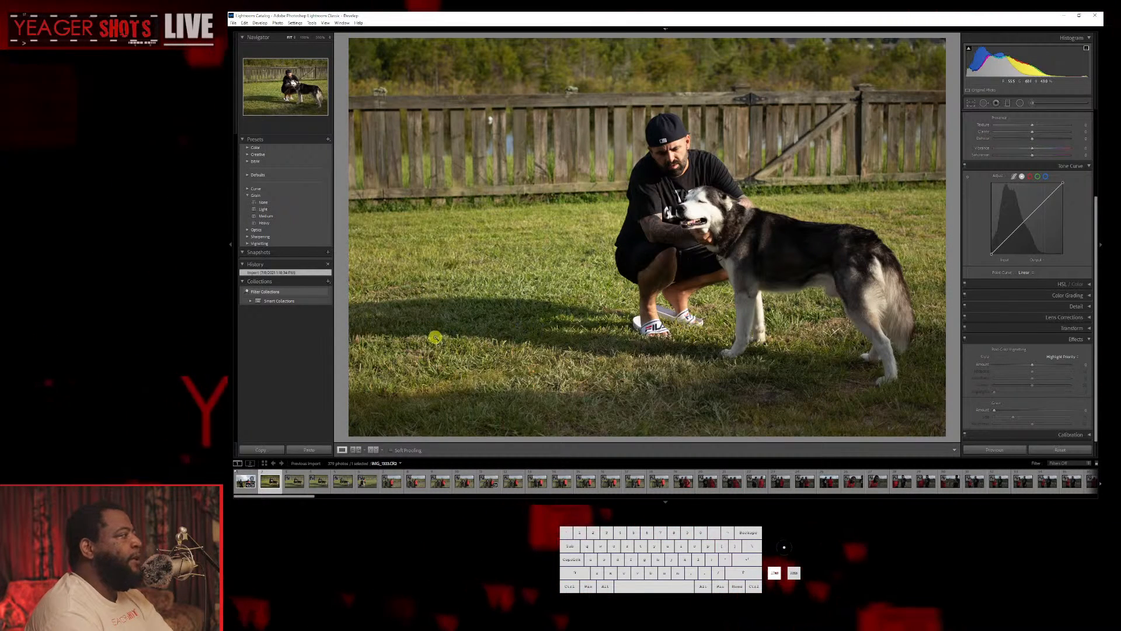
pyautogui.click(310, 450)
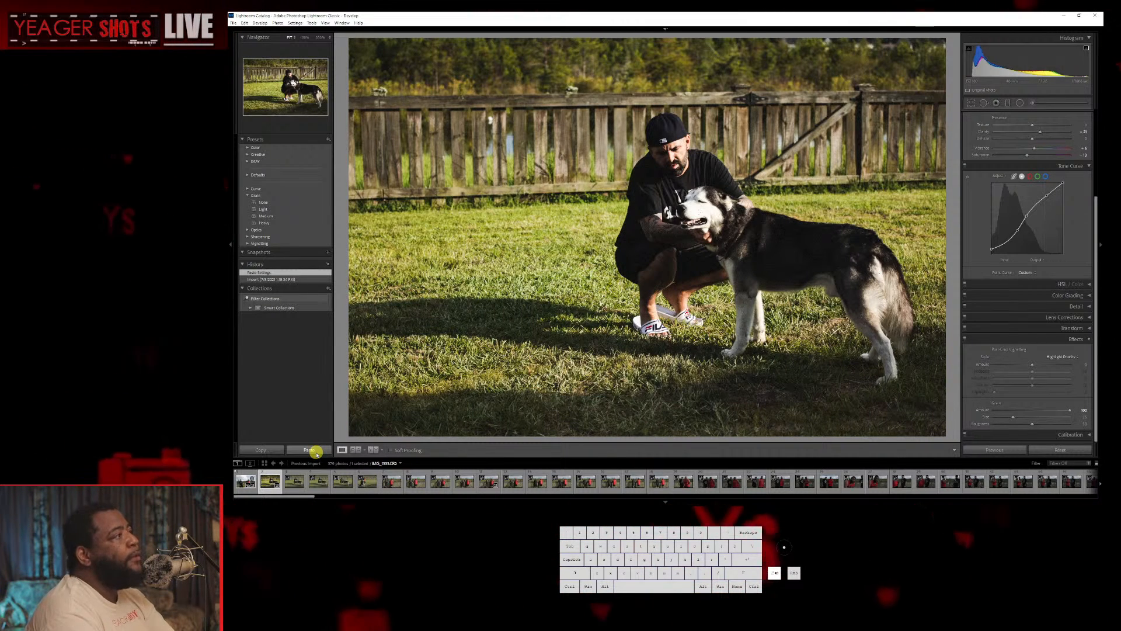
# Select the next four husky photos in the filmstrip and paste the copied develop settings.
pyautogui.click(369, 482)
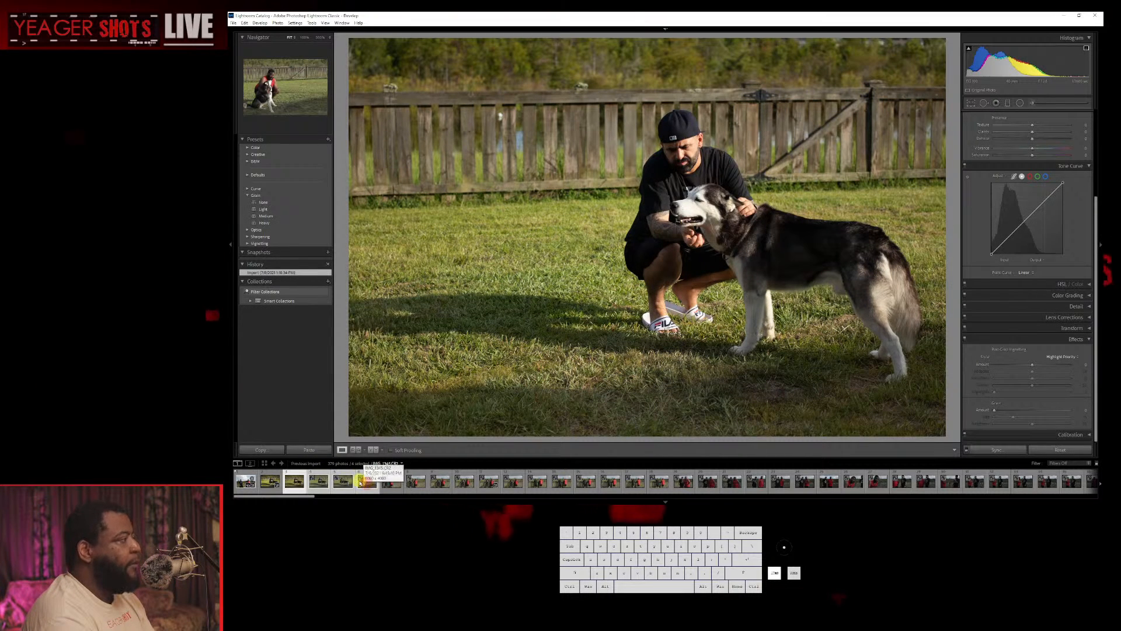
pyautogui.click(310, 450)
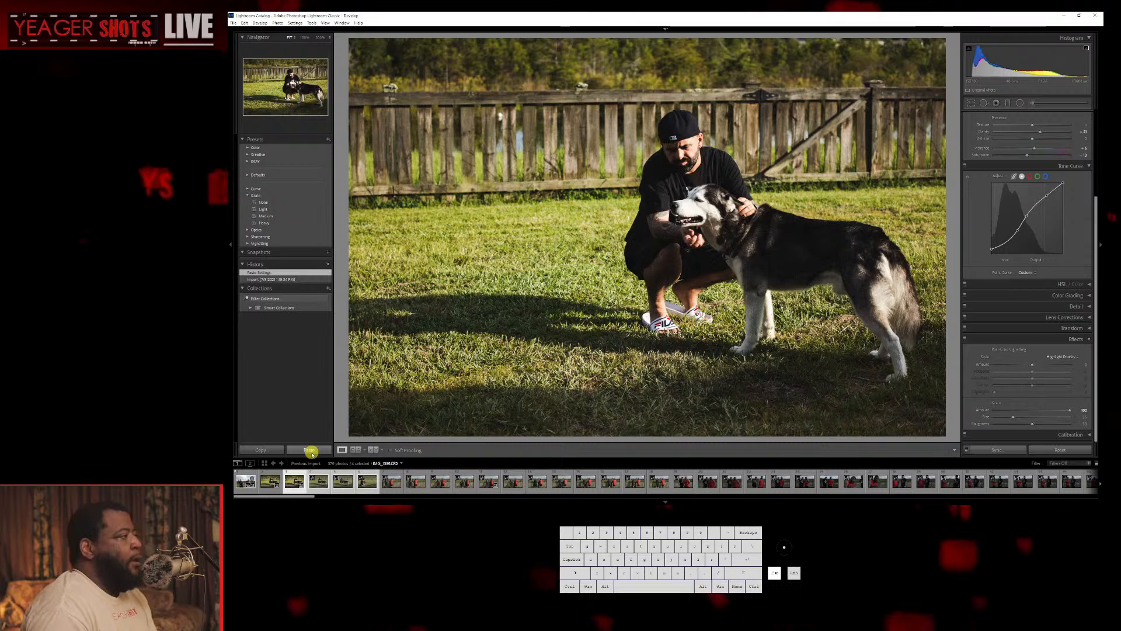
# Check the remaining husky photos and the first fence portrait for the pasted settings.
pyautogui.click(383, 483)
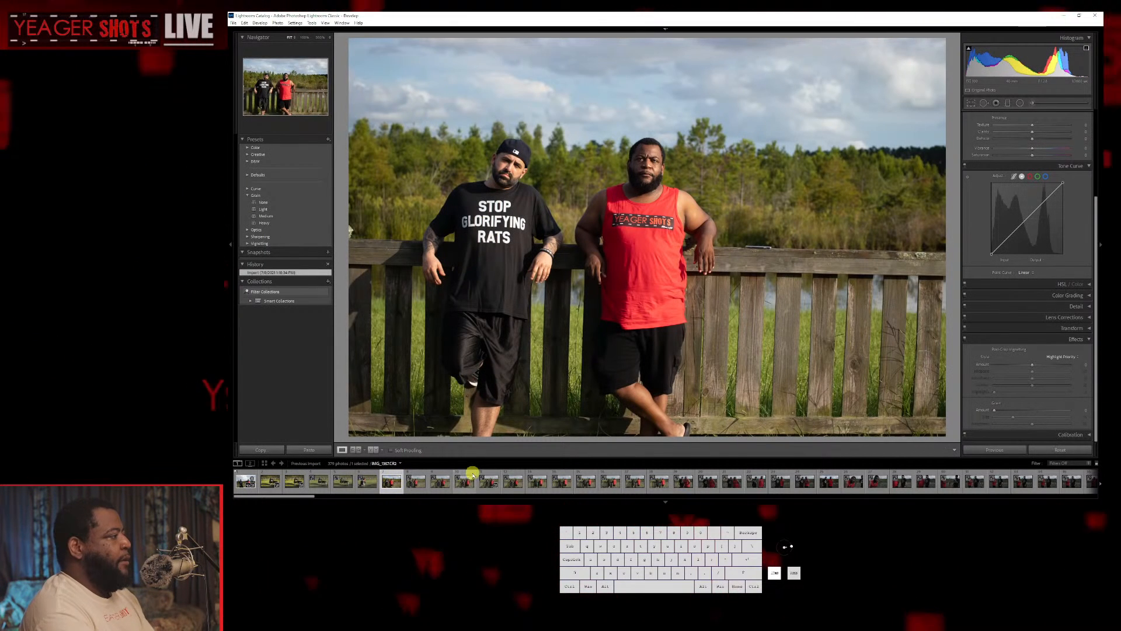
pyautogui.click(514, 479)
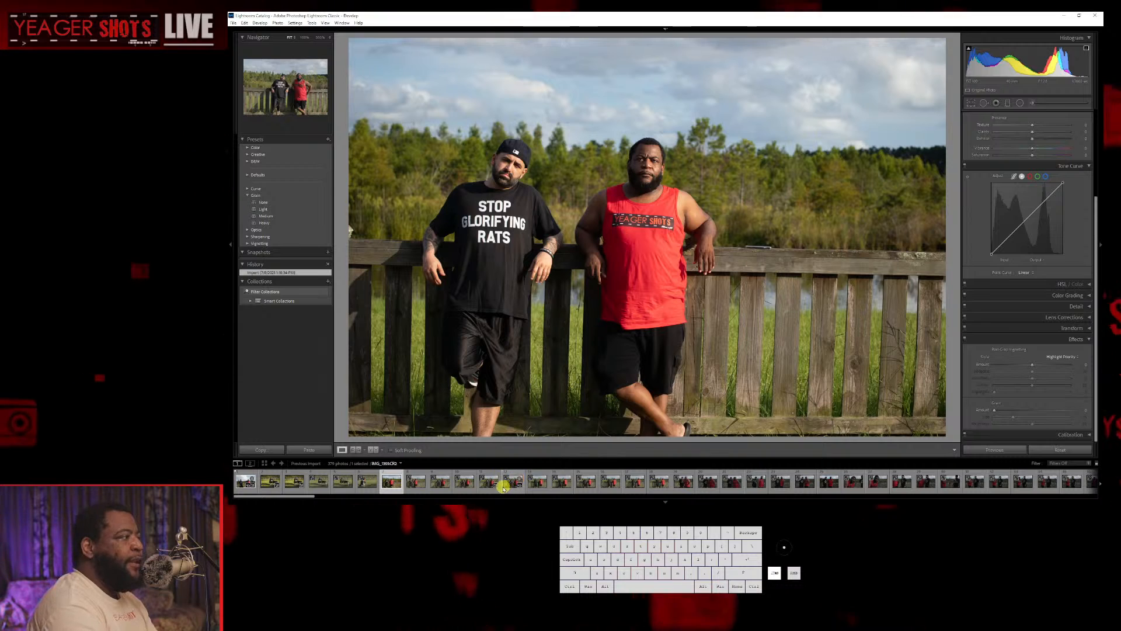
pyautogui.keyDown('shift'); pyautogui.click(507, 483); pyautogui.keyUp('shift')
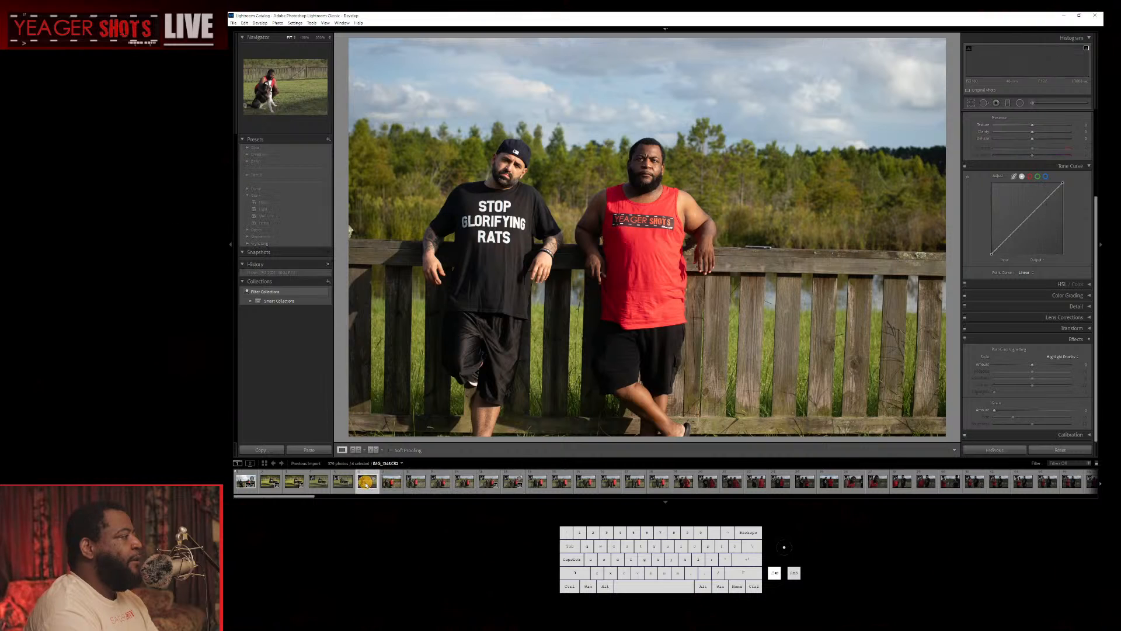
pyautogui.click(366, 483)
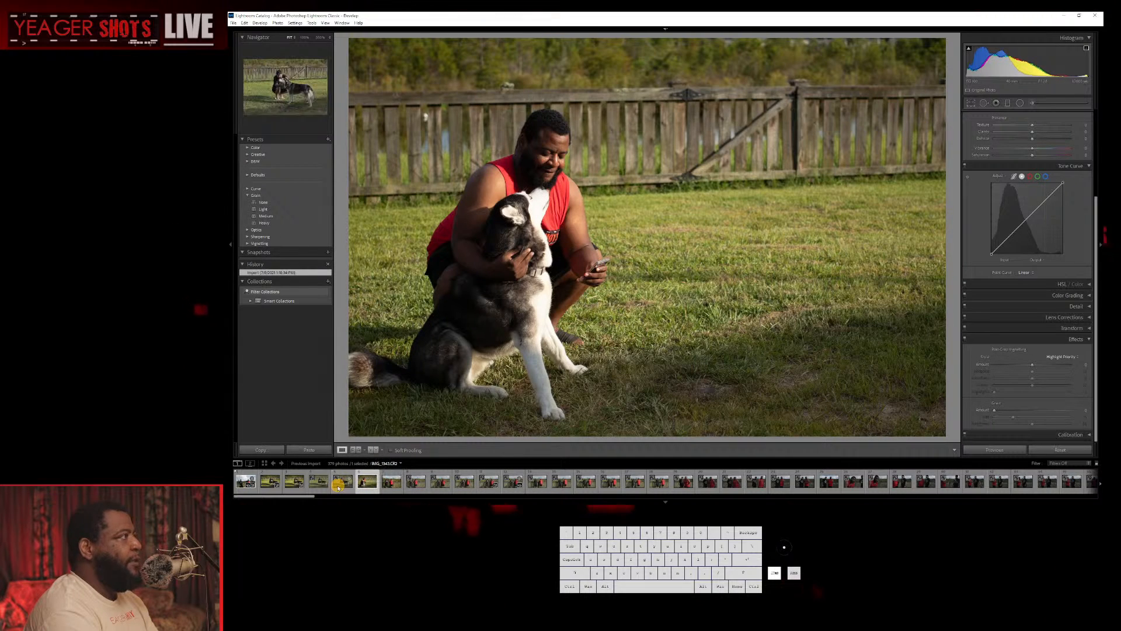
pyautogui.click(338, 488)
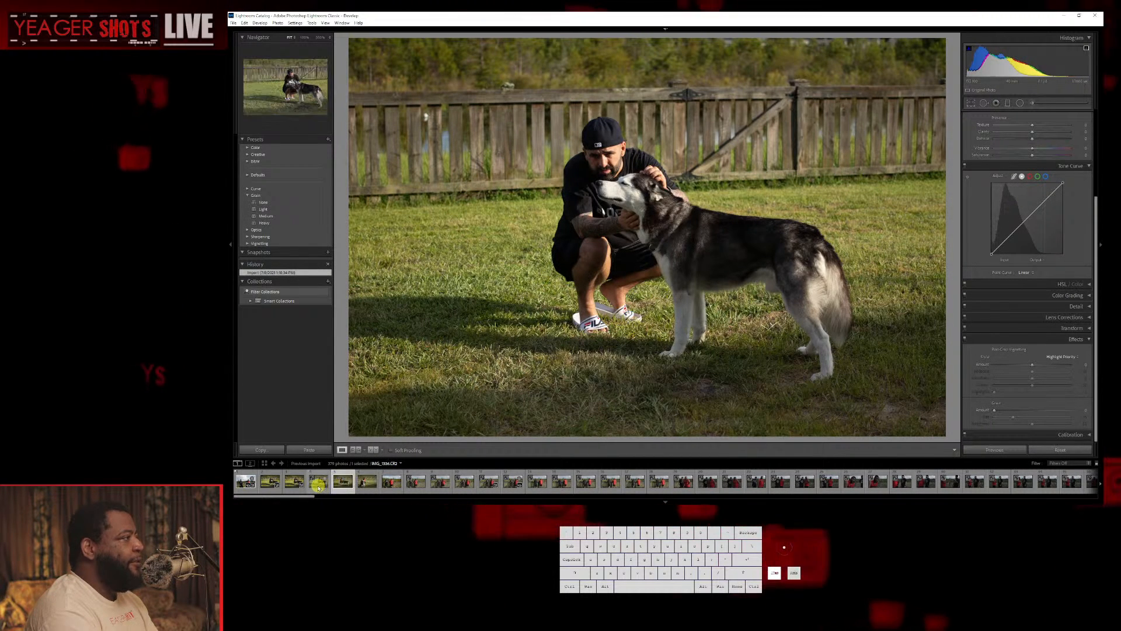
pyautogui.press('Left')
pyautogui.press('Left')
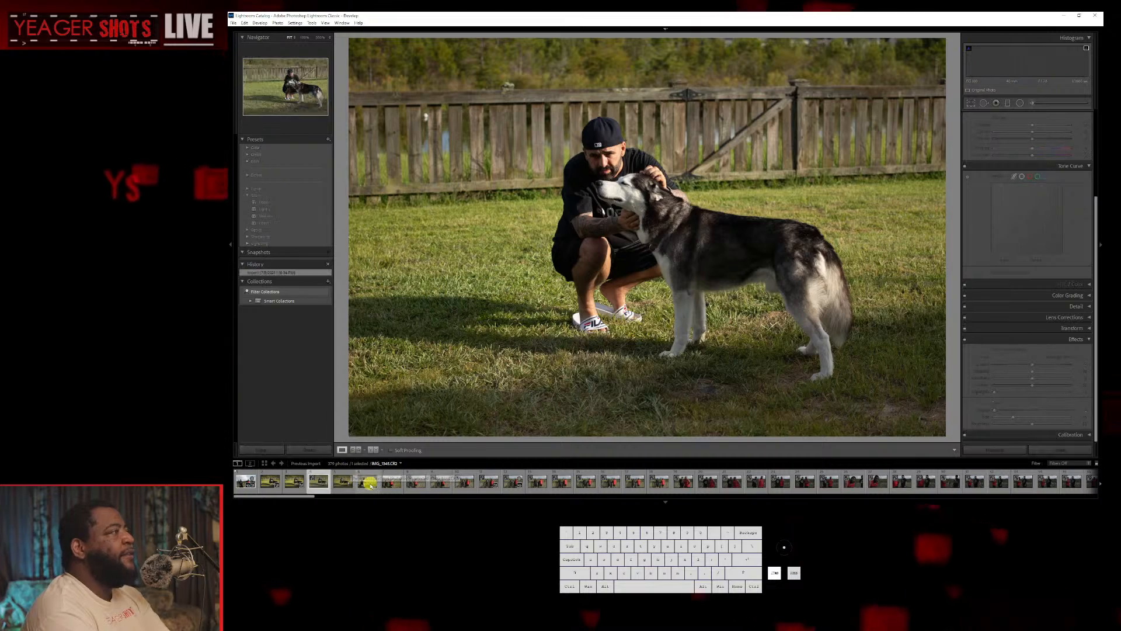
pyautogui.hotkey('ctrl', 'shift', 'v')
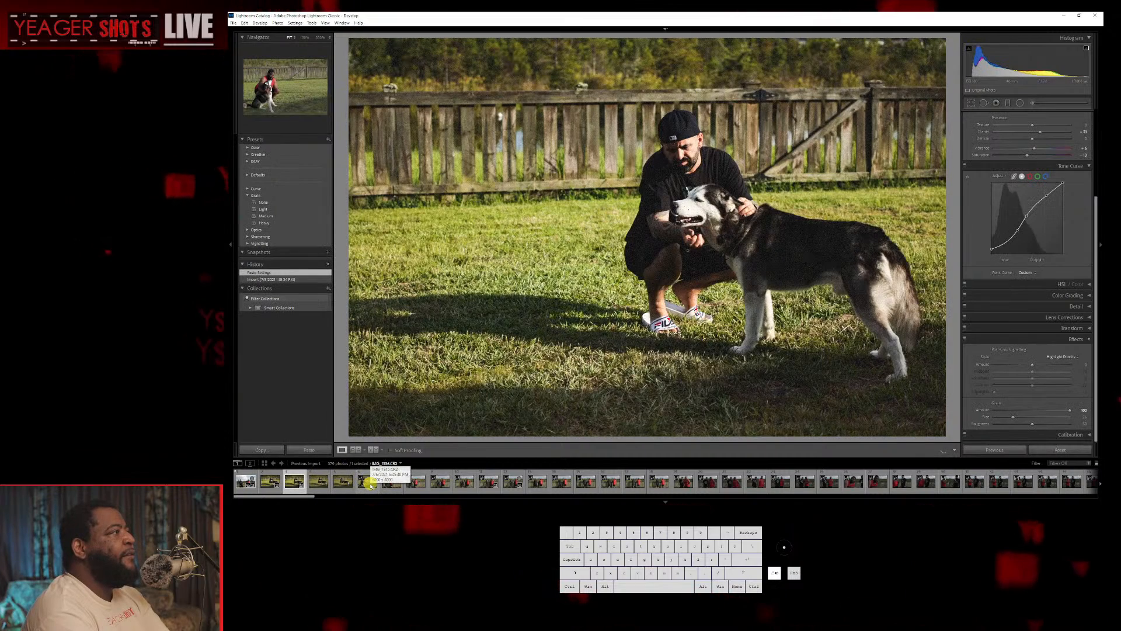
# Select the last three husky photos as a range and paste the copied develop settings.
pyautogui.click(318, 487)
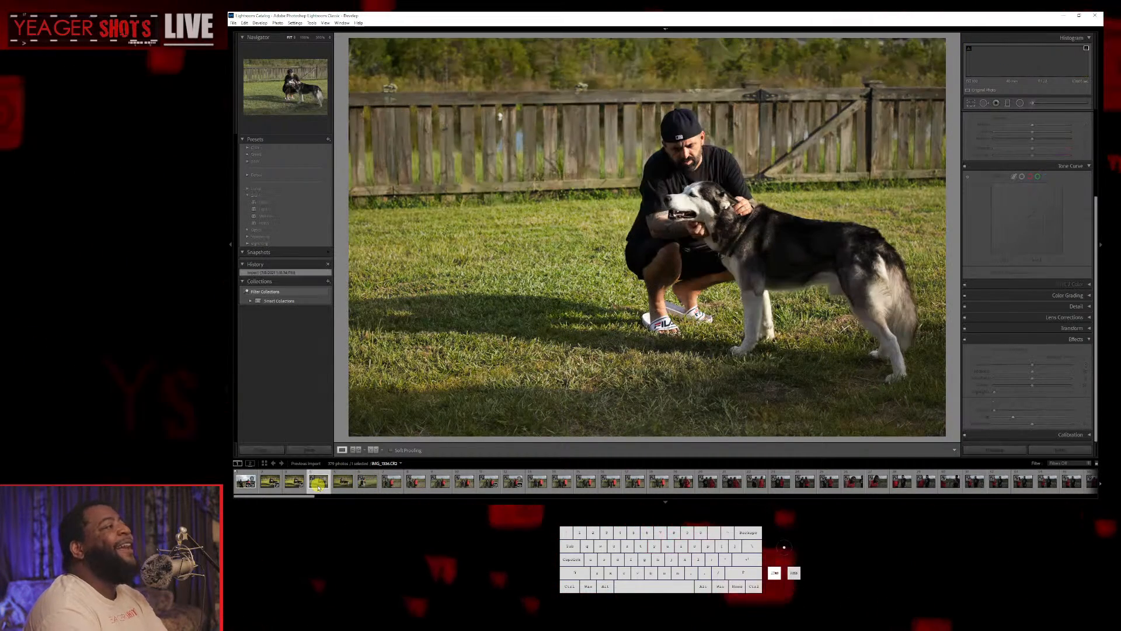
pyautogui.keyDown('shift'); pyautogui.click(363, 483); pyautogui.keyUp('shift')
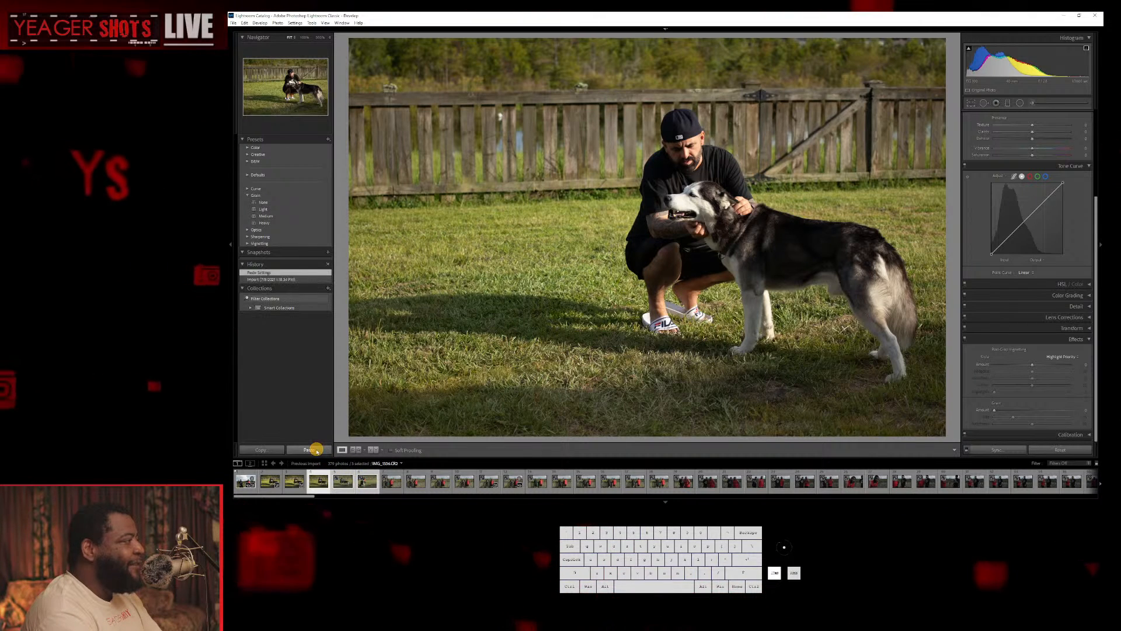
pyautogui.click(314, 449)
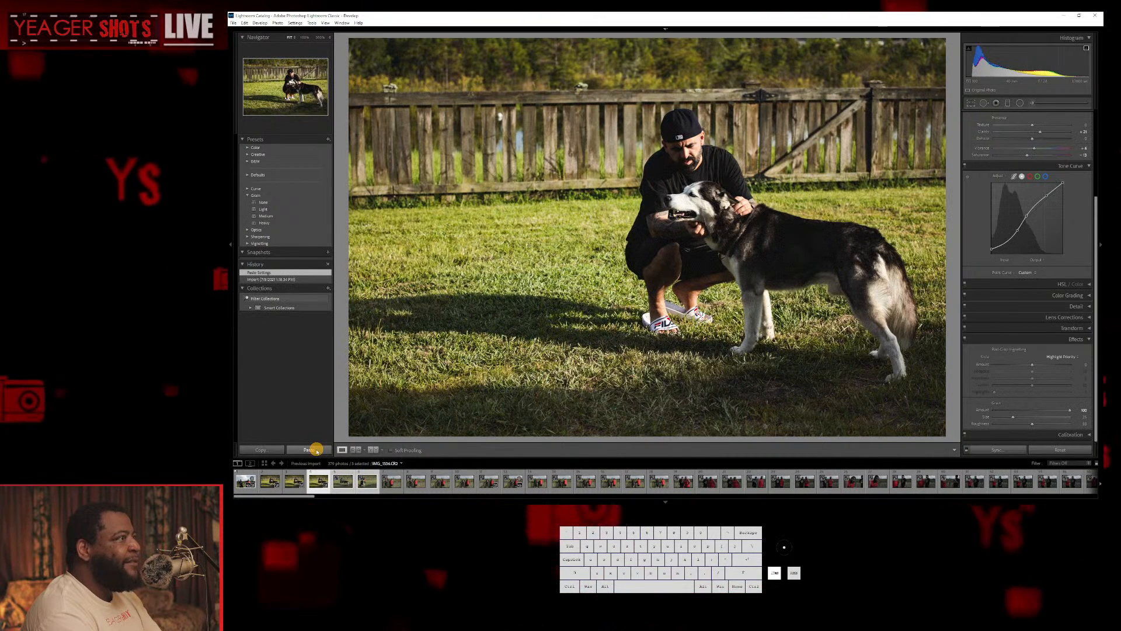
# Examine the last two husky photos to see whether they carry the pasted look.
pyautogui.click(392, 482)
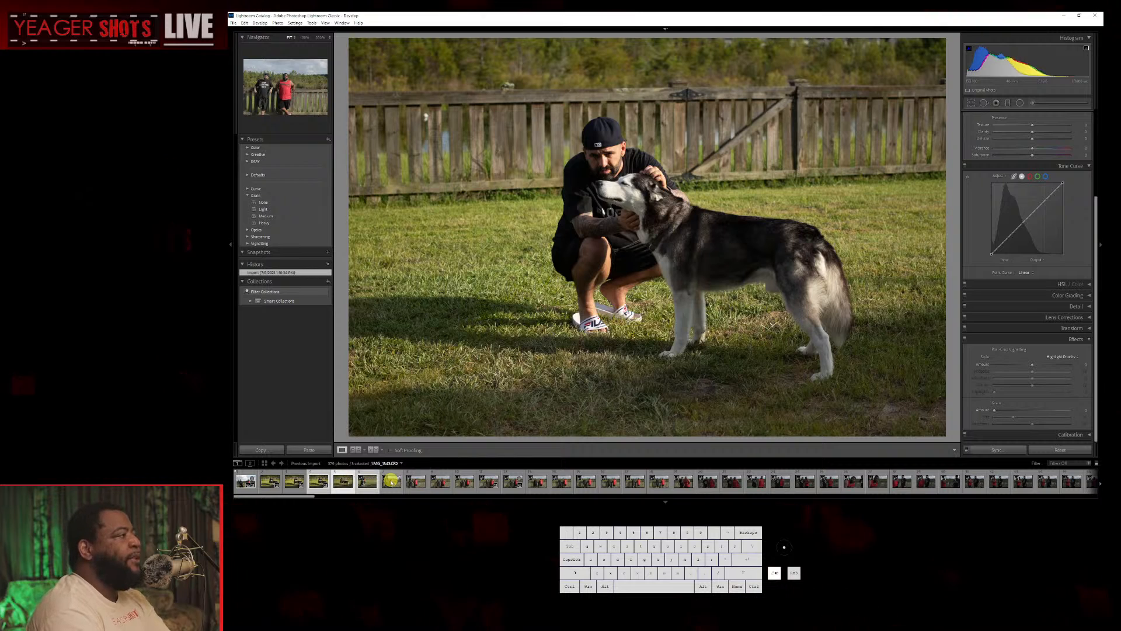
pyautogui.press('Right')
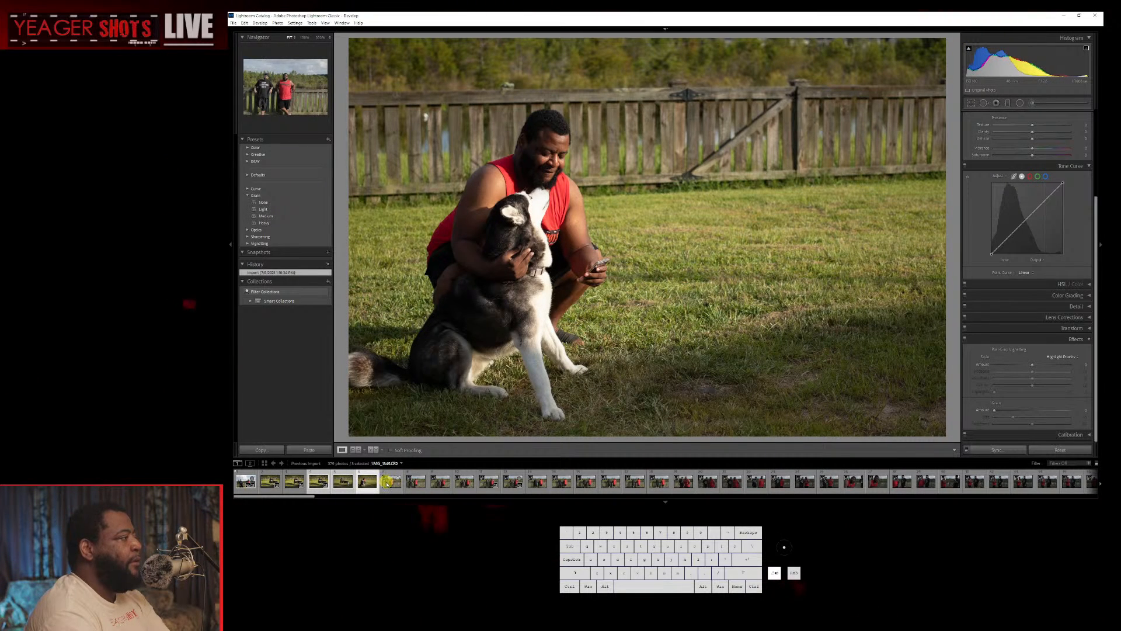
pyautogui.click(387, 483)
pyautogui.press('Left')
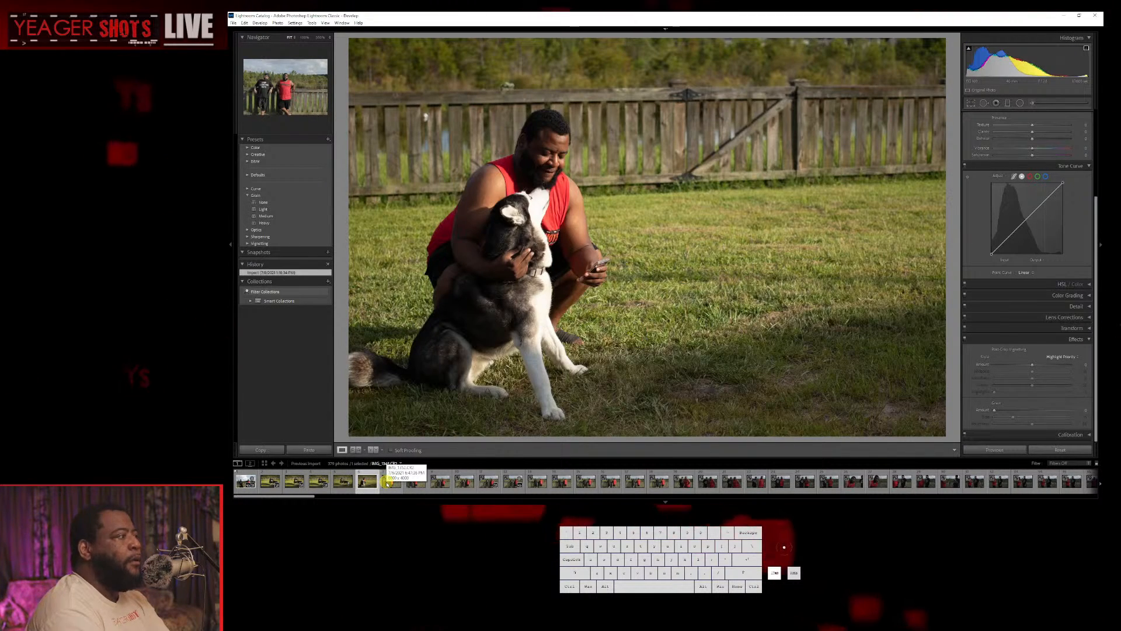
pyautogui.press('Left')
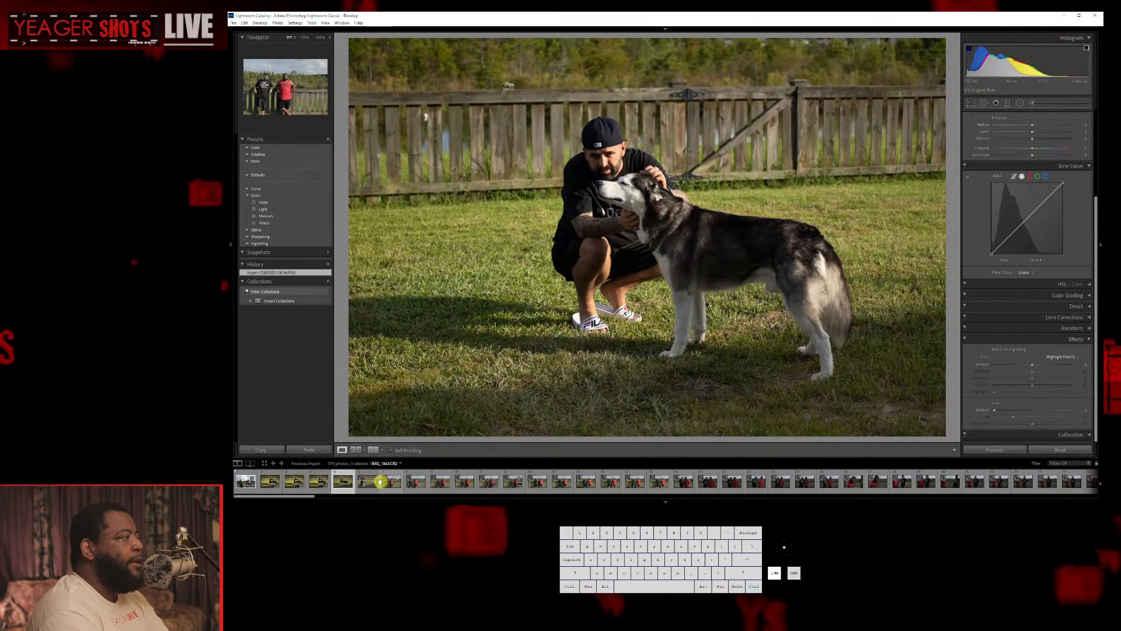
# Select only the last two husky photos, paste the copied settings, and check the photo of the man in red.
pyautogui.keyDown('ctrl'); pyautogui.click(368, 483); pyautogui.keyUp('ctrl')
pyautogui.click(320, 451)
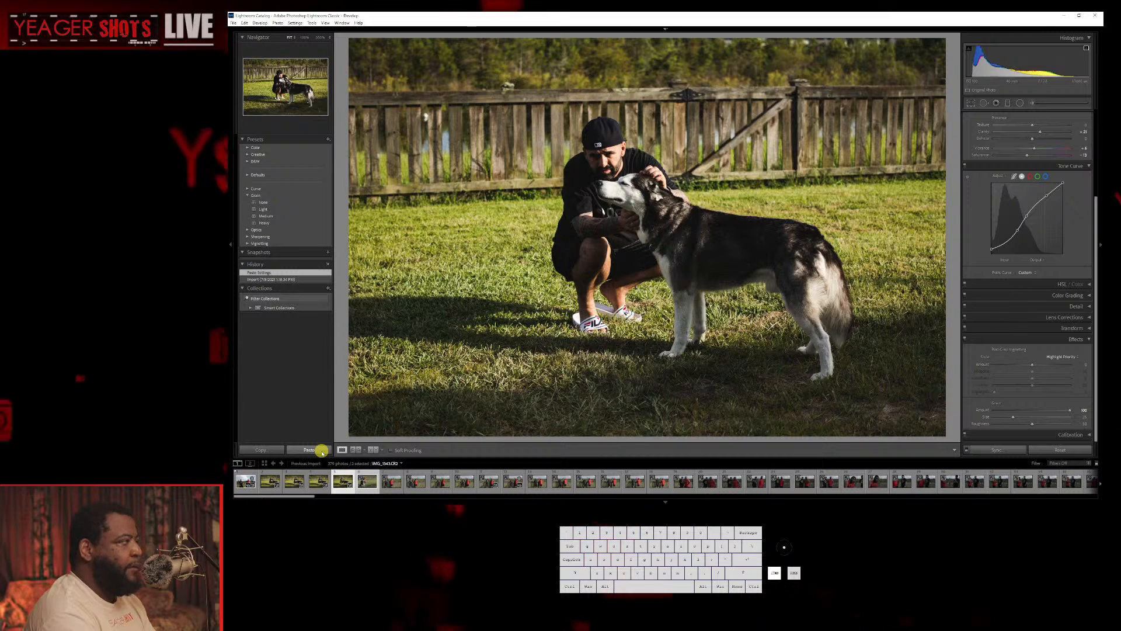
pyautogui.press('Right')
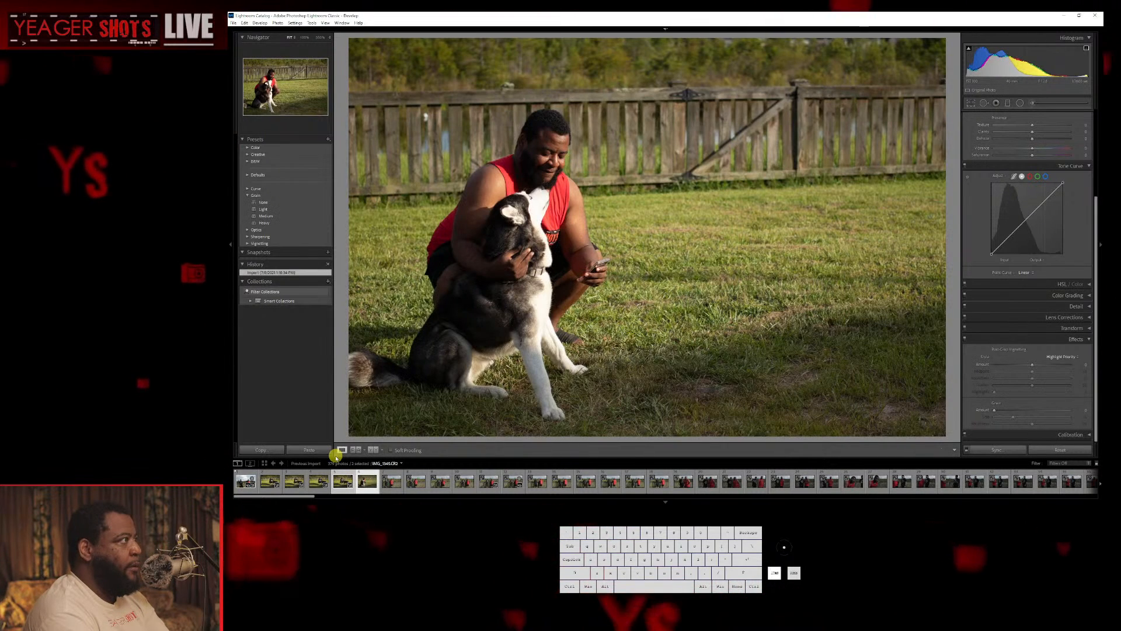
# Cancel building standard-sized previews and paste the copied settings onto the photo of the man in red crouching with the husky.
pyautogui.click(392, 481)
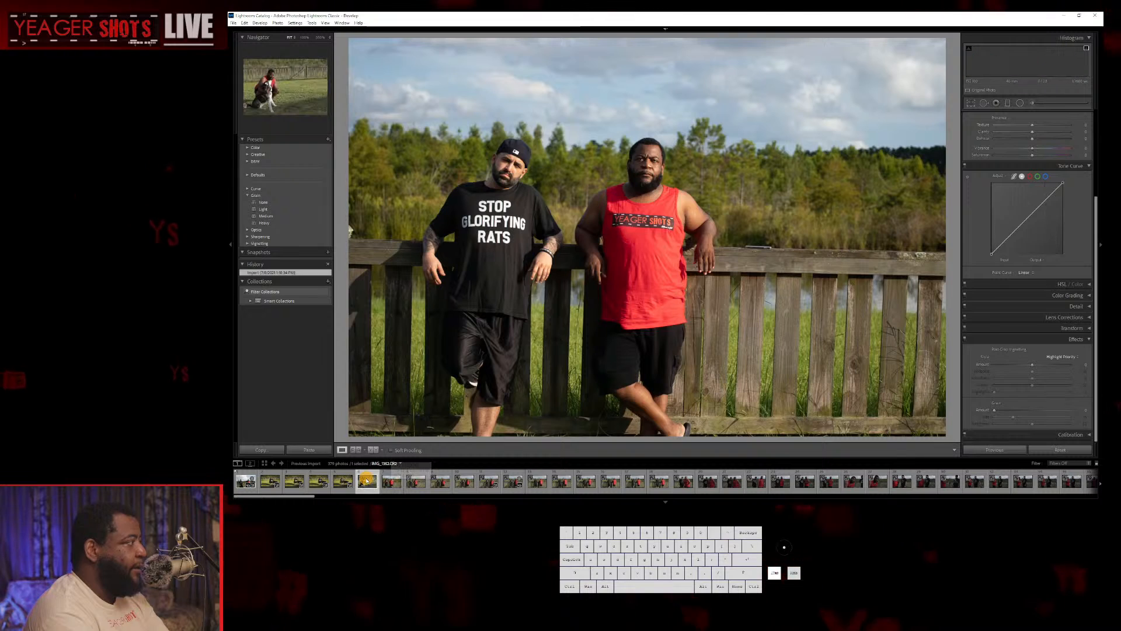
pyautogui.click(367, 481)
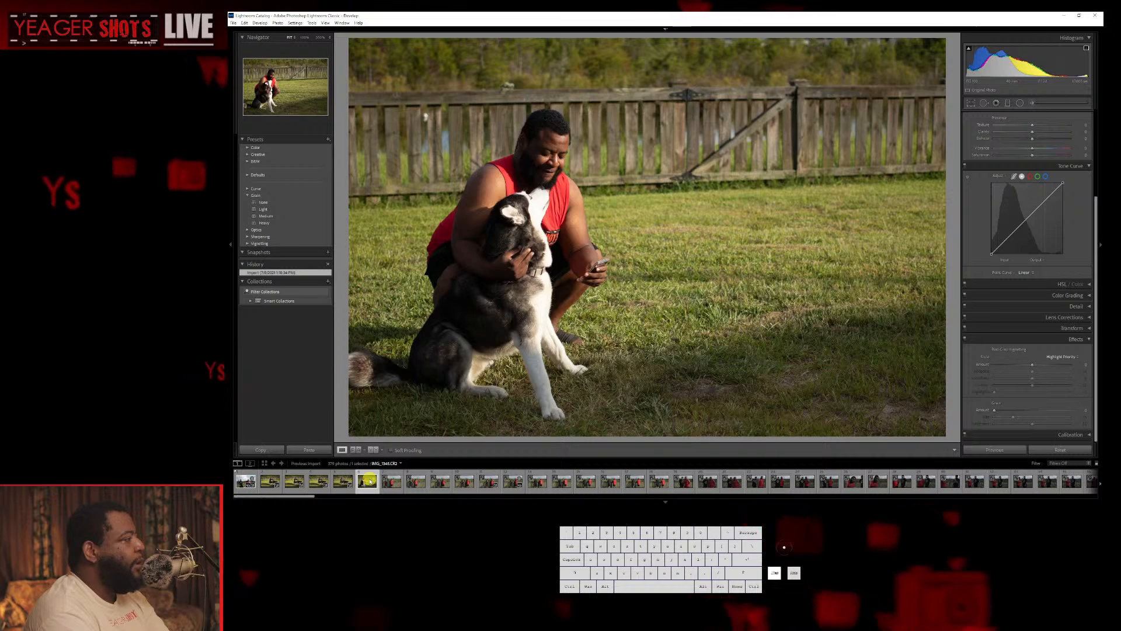
pyautogui.keyDown('shift'); pyautogui.click(388, 482); pyautogui.keyUp('shift')
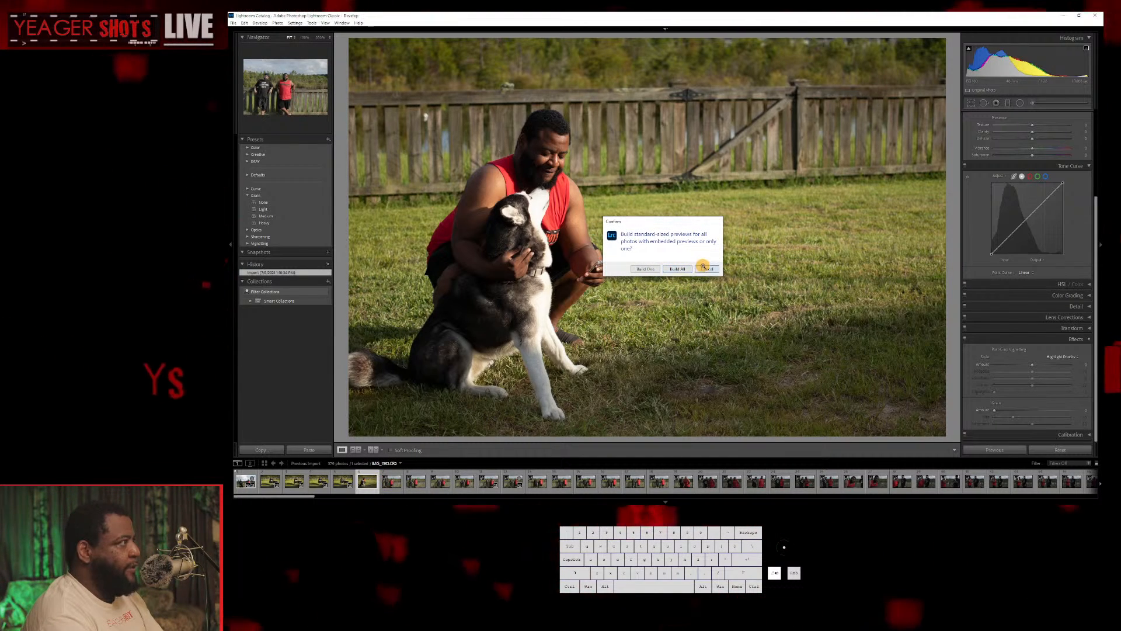
pyautogui.click(704, 268)
pyautogui.click(388, 482)
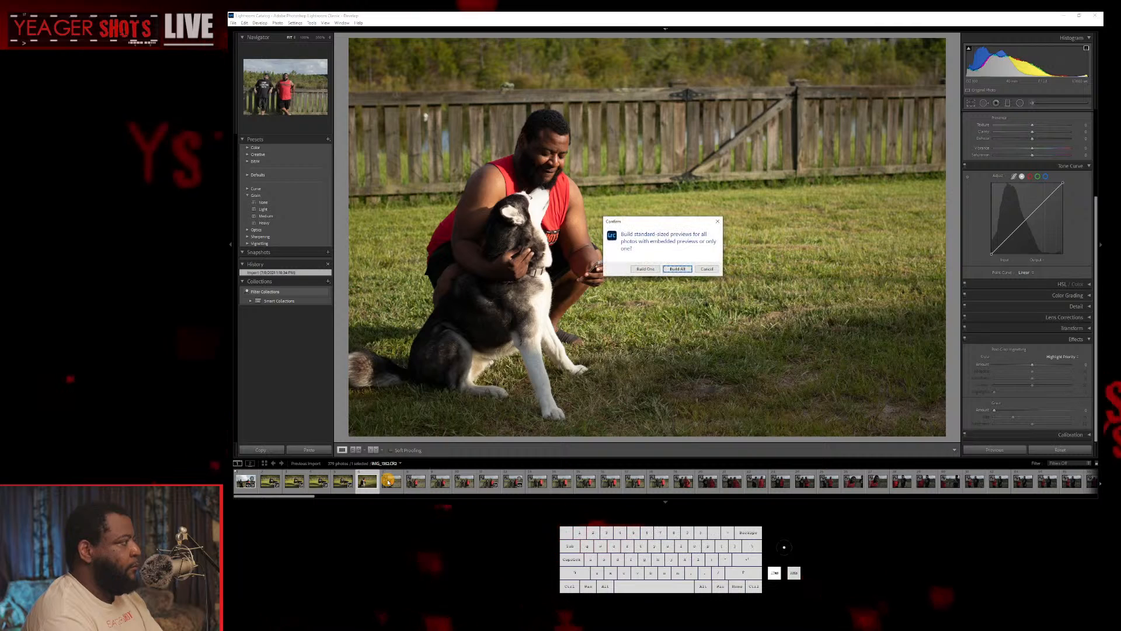
pyautogui.click(708, 269)
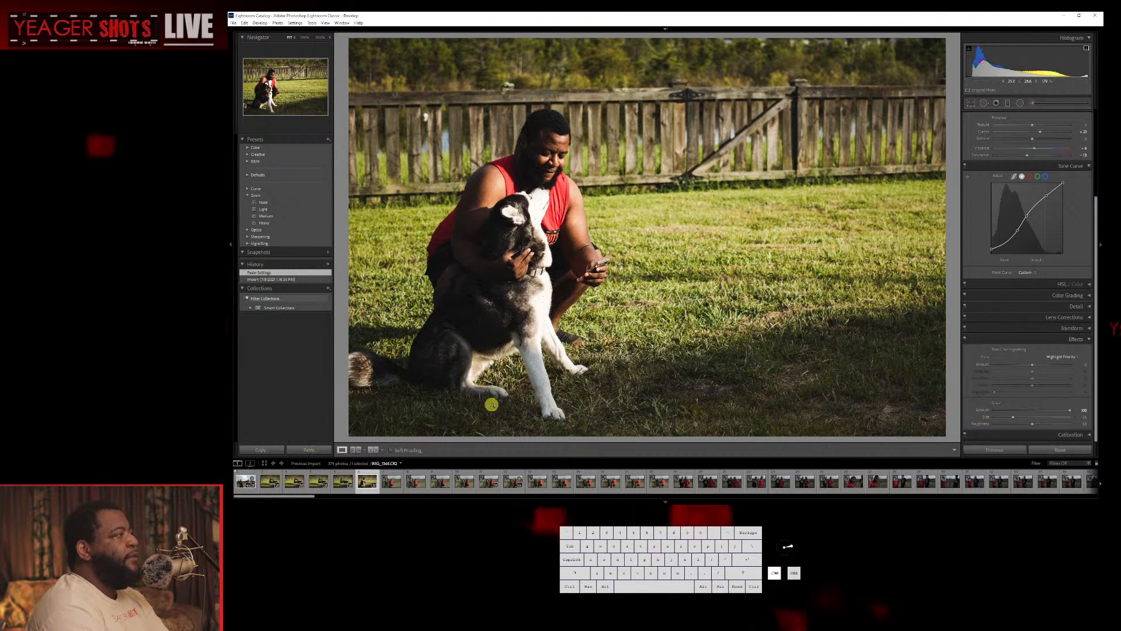
pyautogui.press('Right')
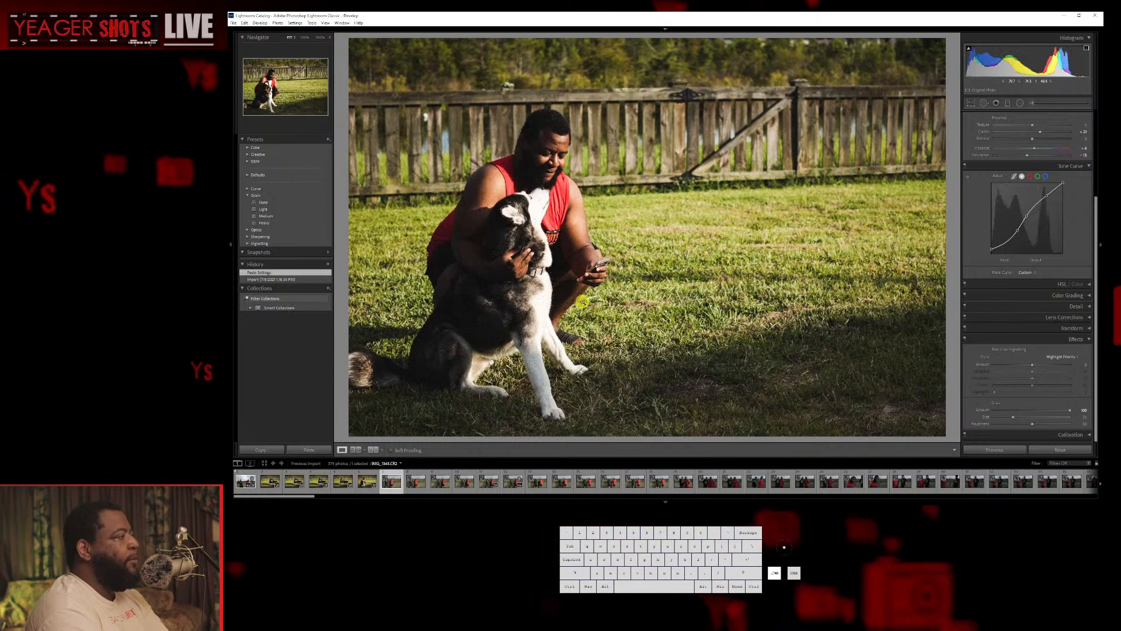
pyautogui.press('Right')
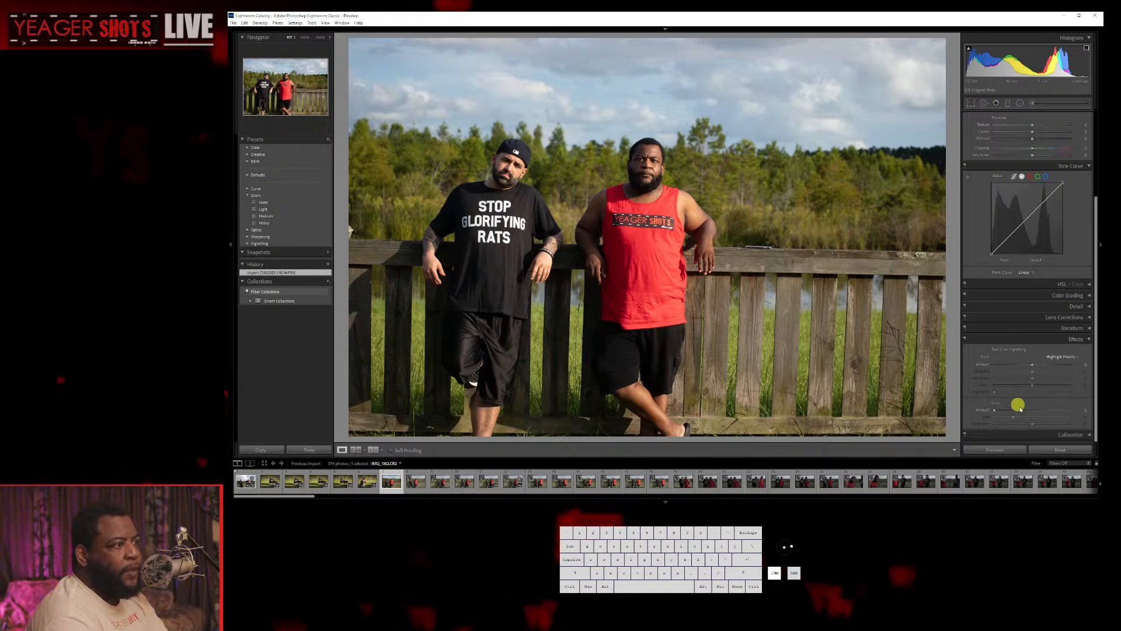
pyautogui.scroll(1, 1037, 369)
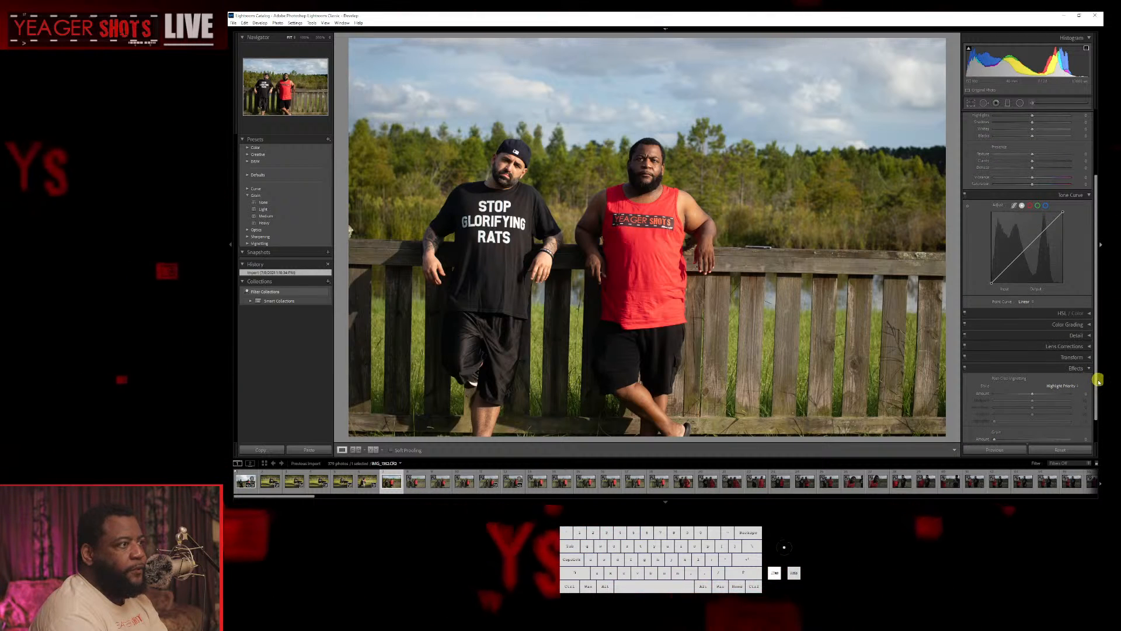
pyautogui.scroll(-1, 1091, 380)
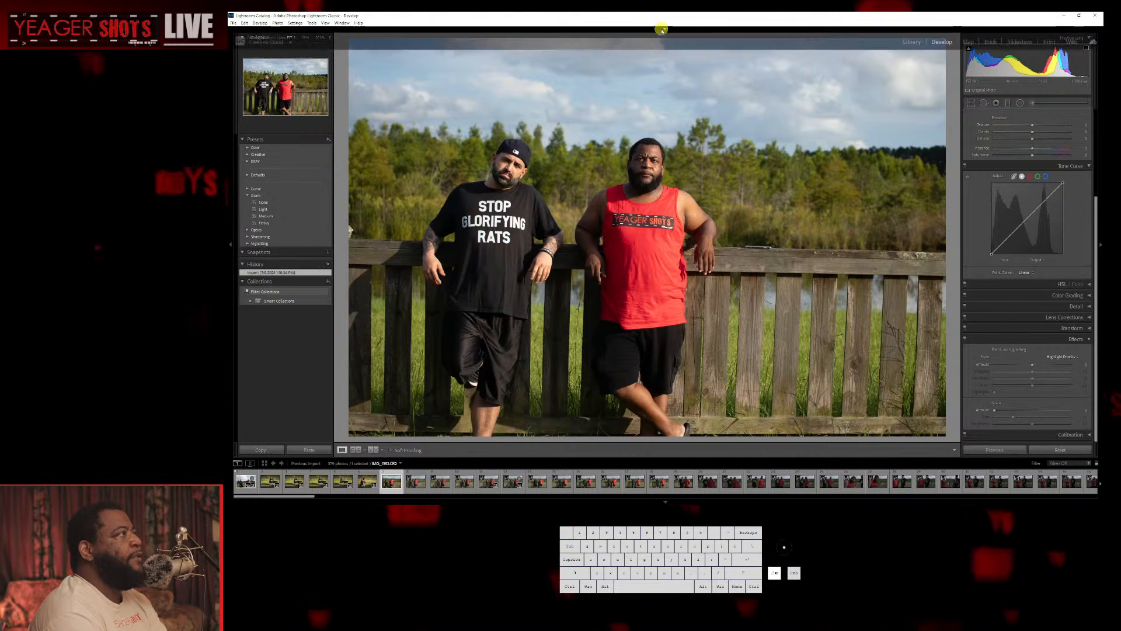
pyautogui.click(662, 29)
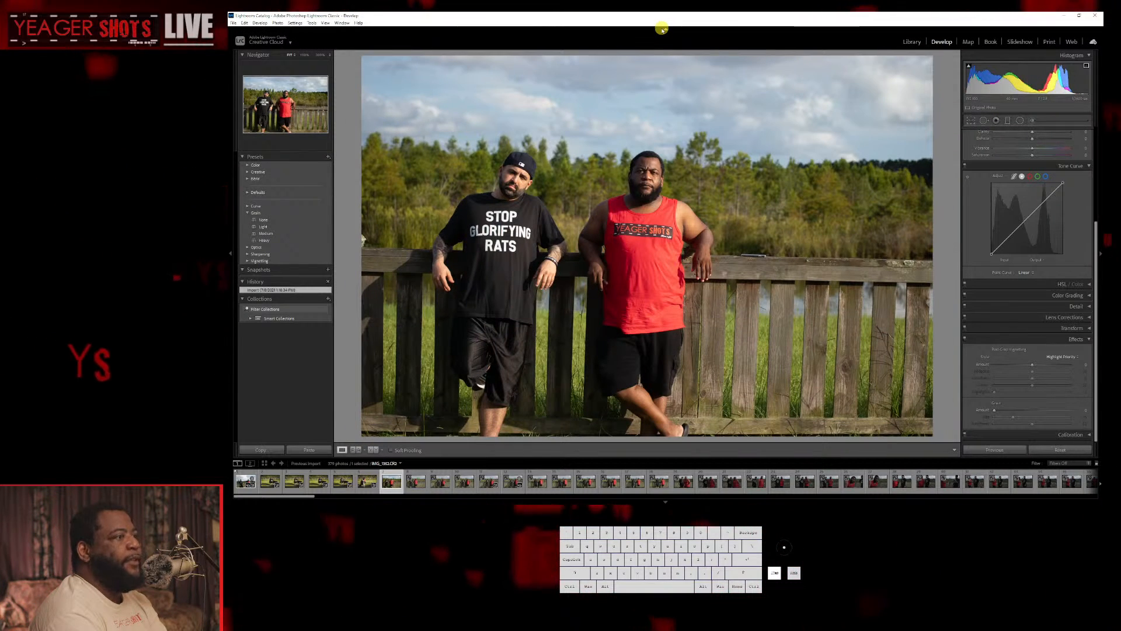
pyautogui.click(662, 28)
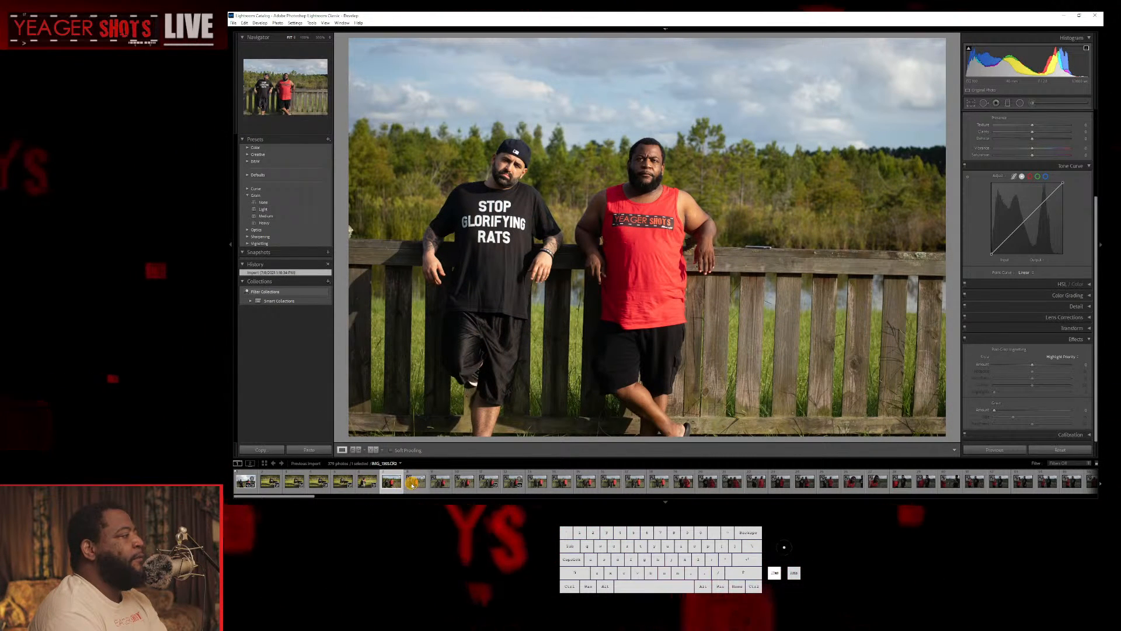
# Select the twelve portraits of the two men at the fence, turn on Auto Sync and paste the copied settings onto all of them.
pyautogui.press('Right')
pyautogui.click(386, 482)
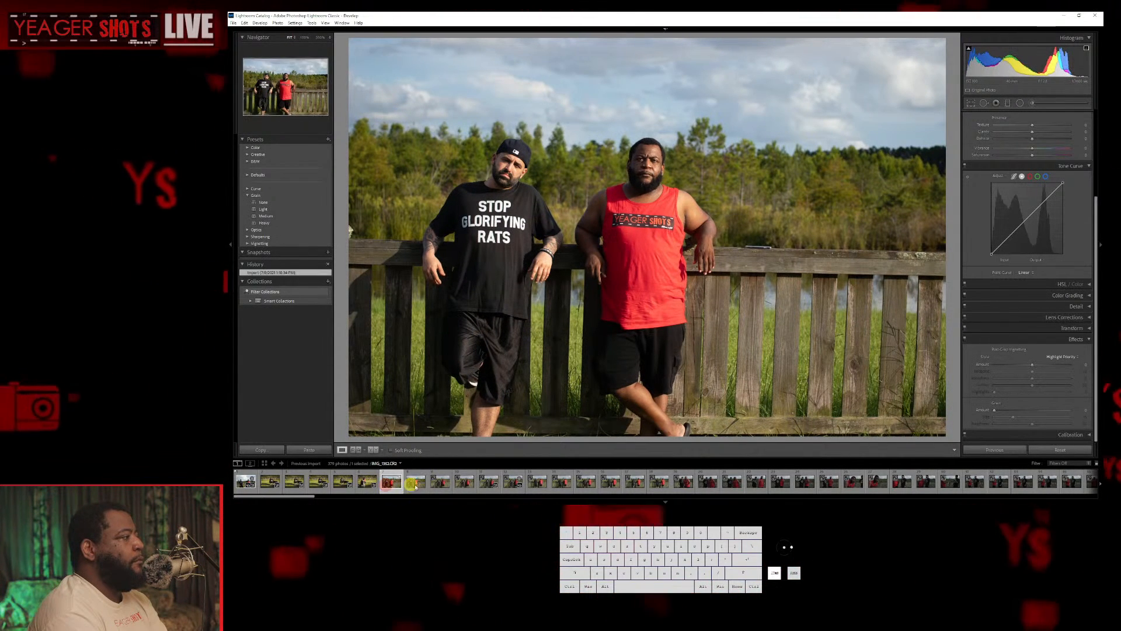
pyautogui.keyDown('shift'); pyautogui.click(660, 483); pyautogui.keyUp('shift')
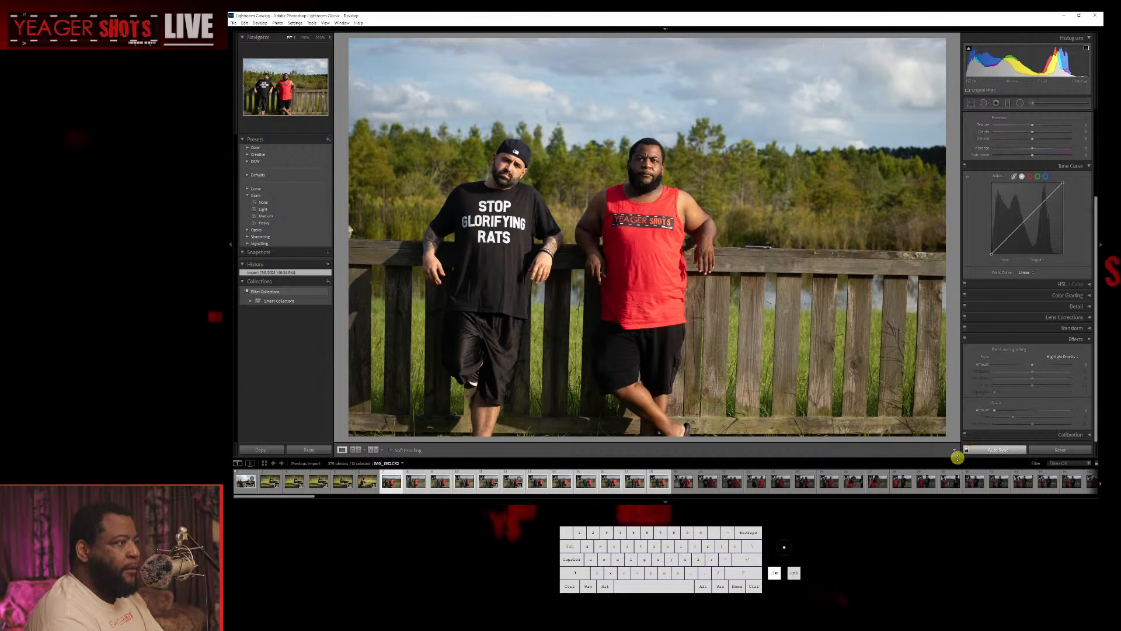
pyautogui.click(308, 450)
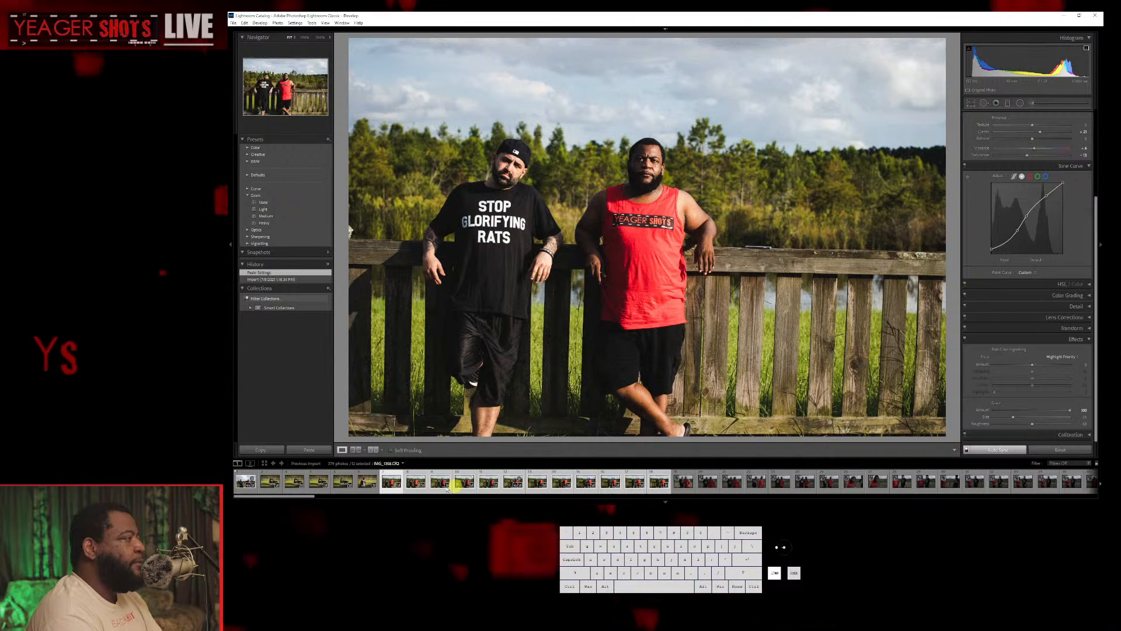
# Review the pasted look photo by photo, from the man in red with the husky through the fence portraits.
pyautogui.click(366, 483)
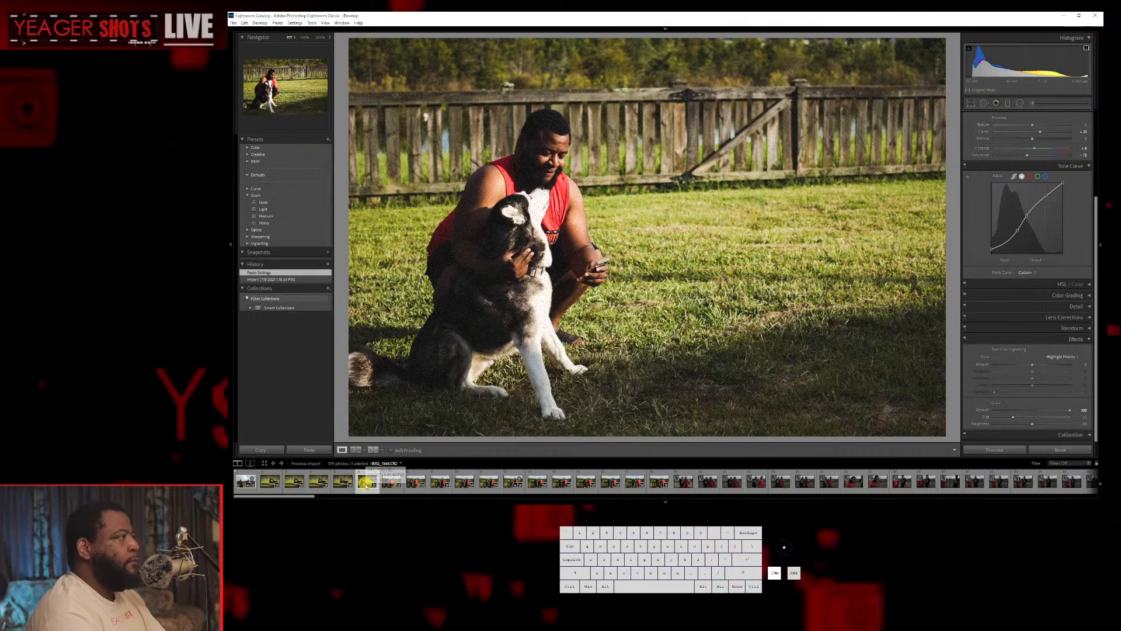
pyautogui.press('Right')
pyautogui.press('Right')
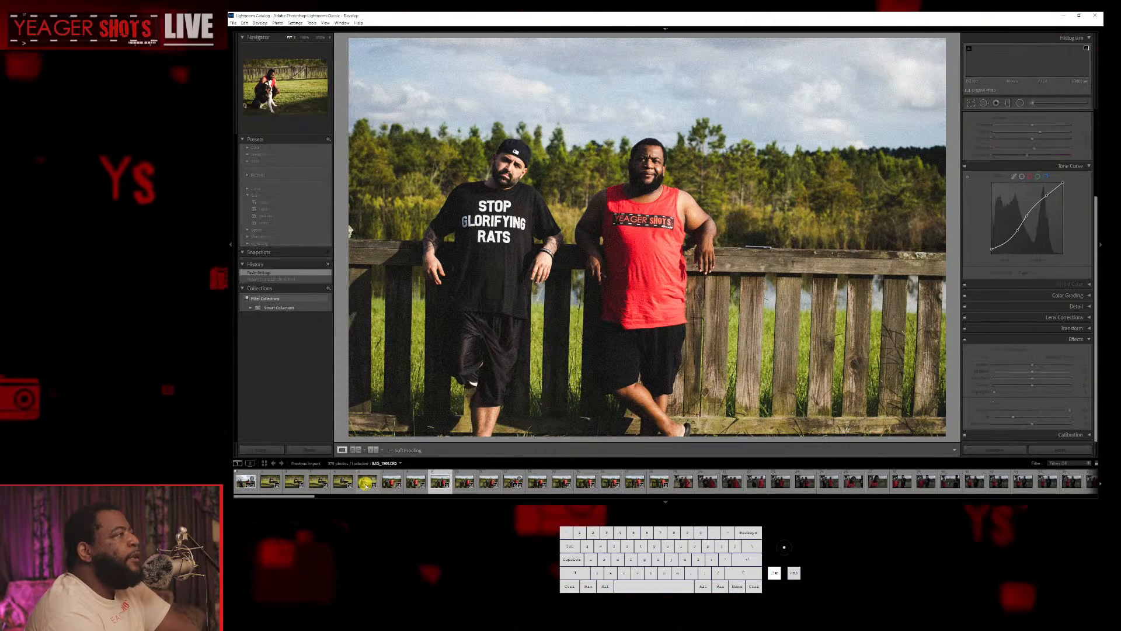
pyautogui.press('Right')
pyautogui.press('Right')
pyautogui.press('Right')
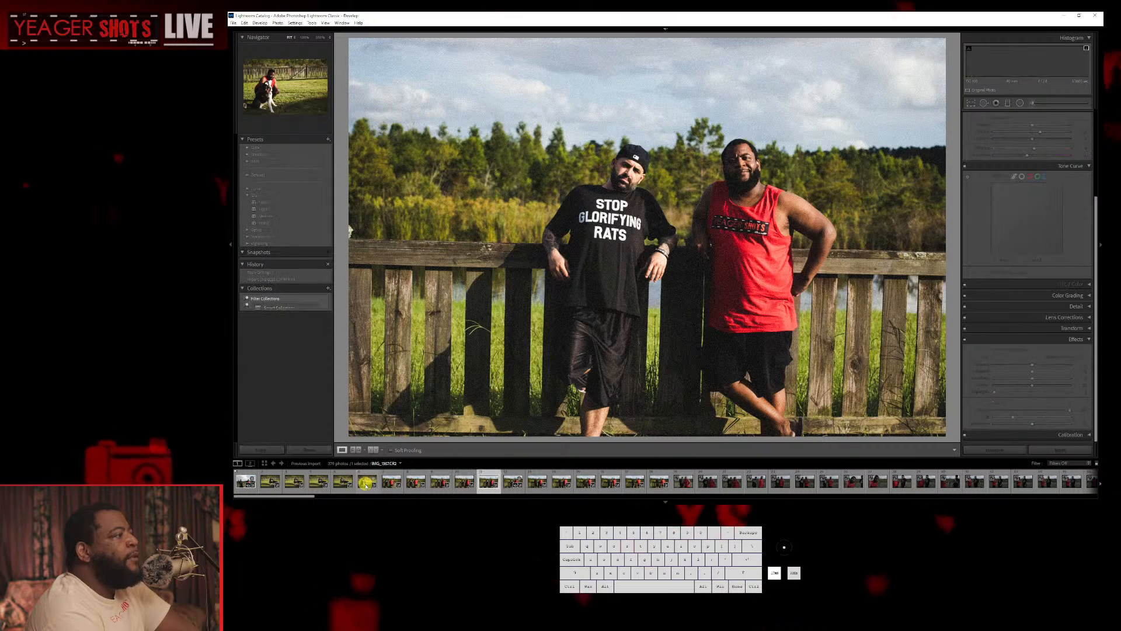
# Review the pasted look on the remaining fence portraits, up to the first close-up of the two men.
pyautogui.press('Right')
pyautogui.press('Right')
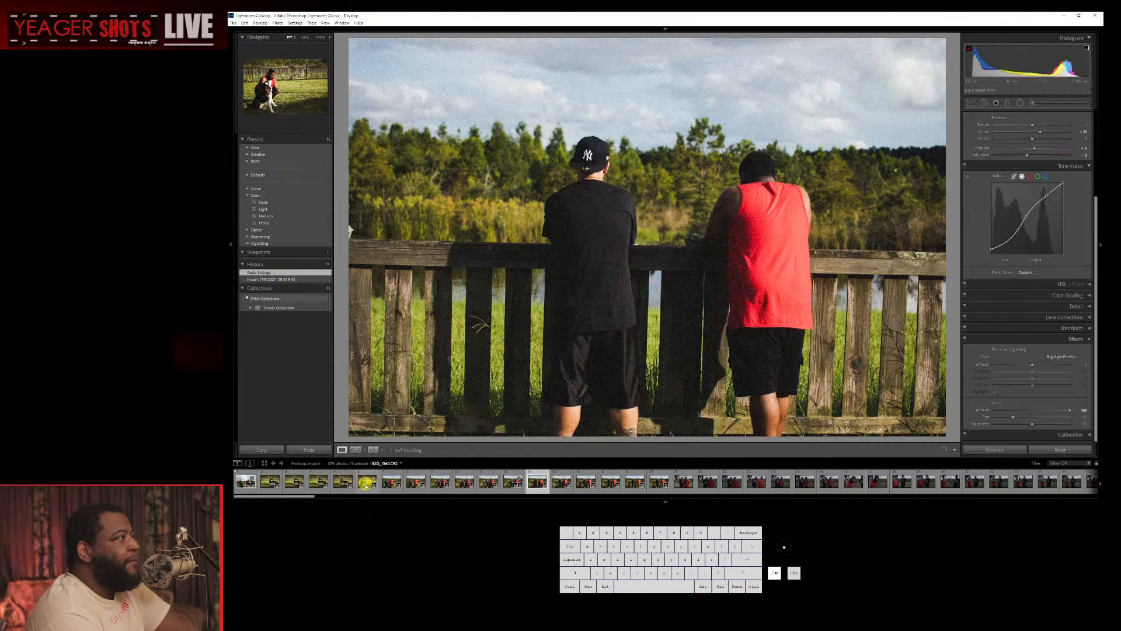
pyautogui.press('Right')
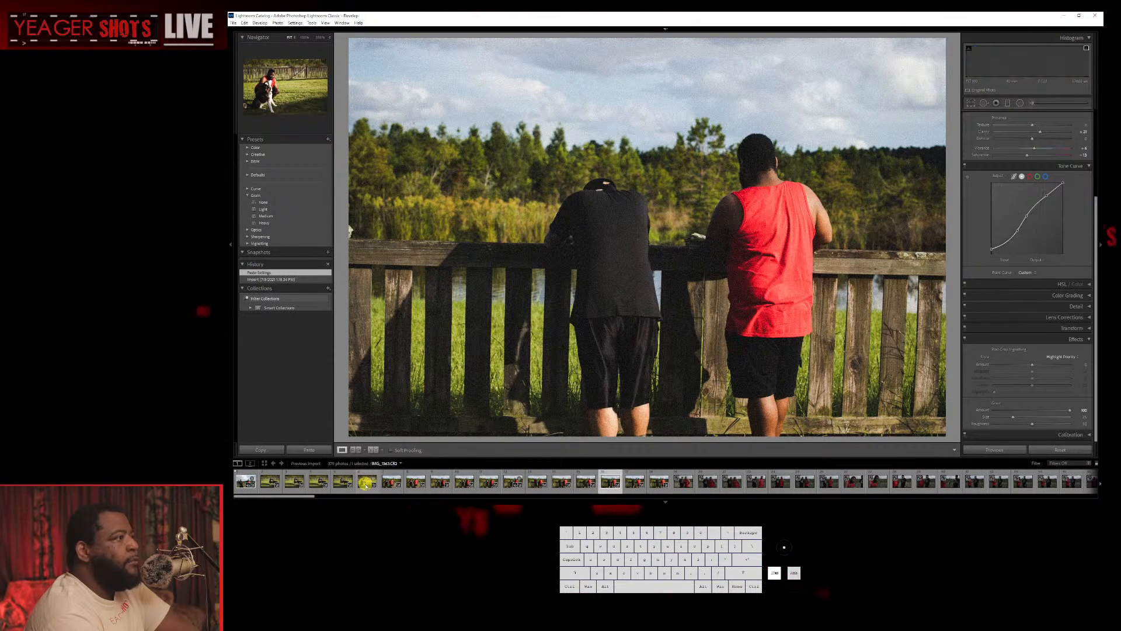
pyautogui.press('Right')
pyautogui.press('Right')
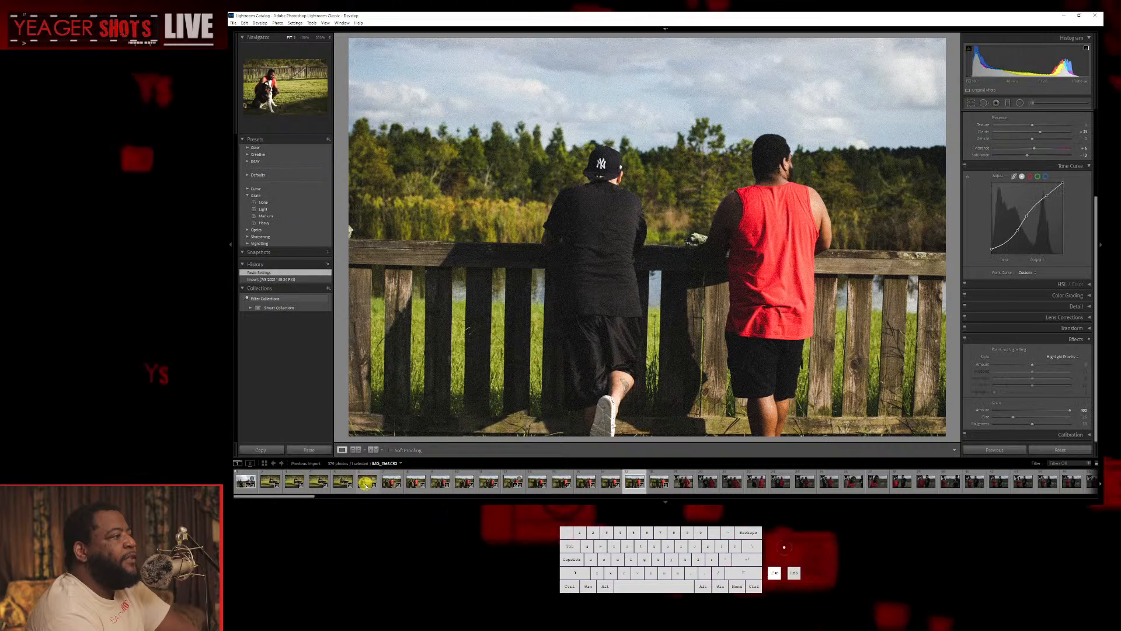
pyautogui.press('Right')
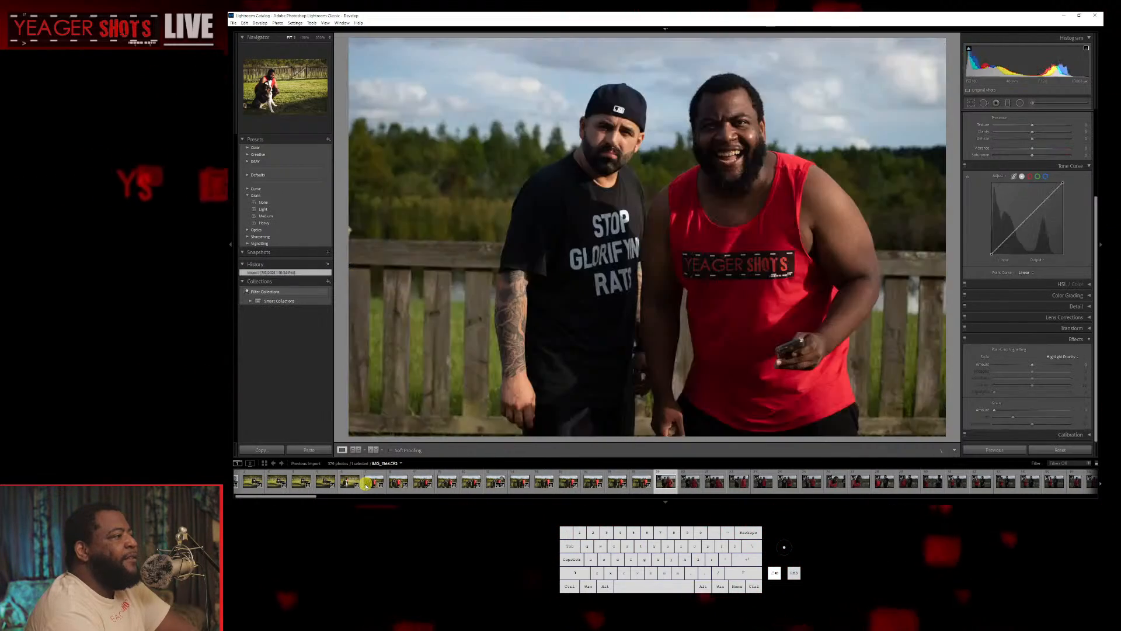
# Select the twelve fence portraits and straighten them together by rotating the crop angle slightly counterclockwise.
pyautogui.press('Left')
pyautogui.hotkey('ctrl', 'shift', 'v')
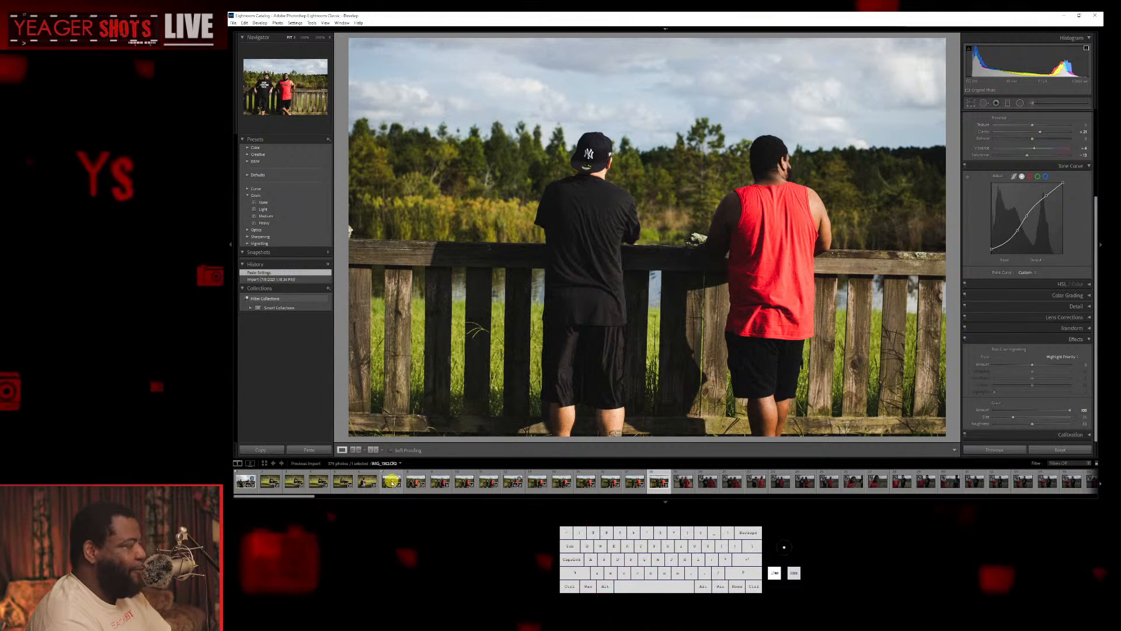
pyautogui.keyDown('shift'); pyautogui.click(391, 480); pyautogui.keyUp('shift')
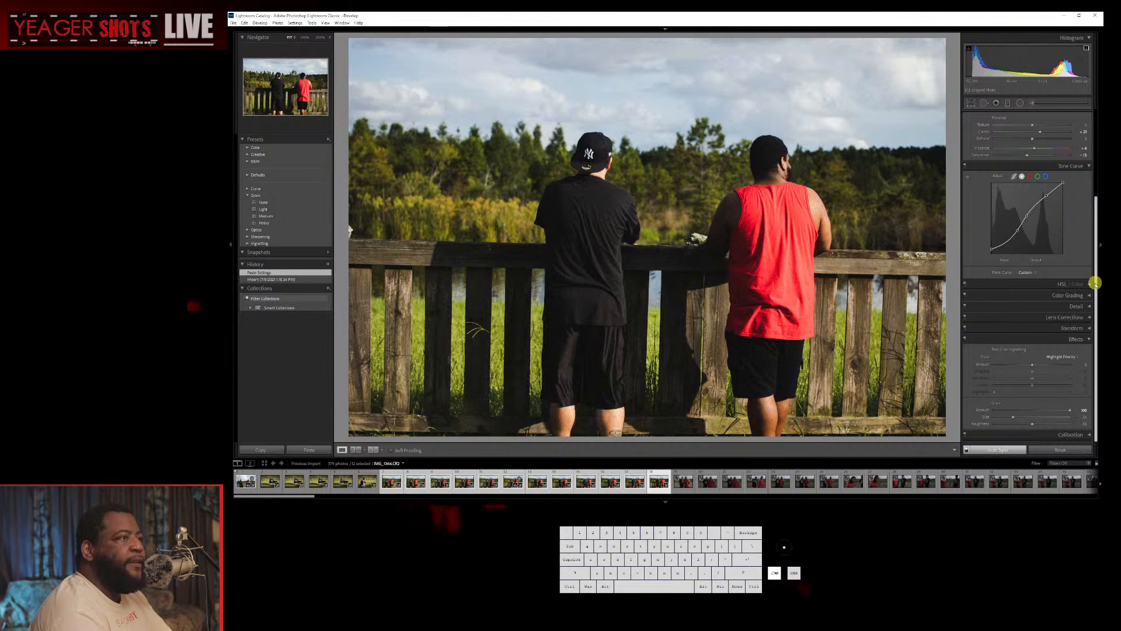
pyautogui.moveTo(1096, 283); pyautogui.dragTo(1100, 157)
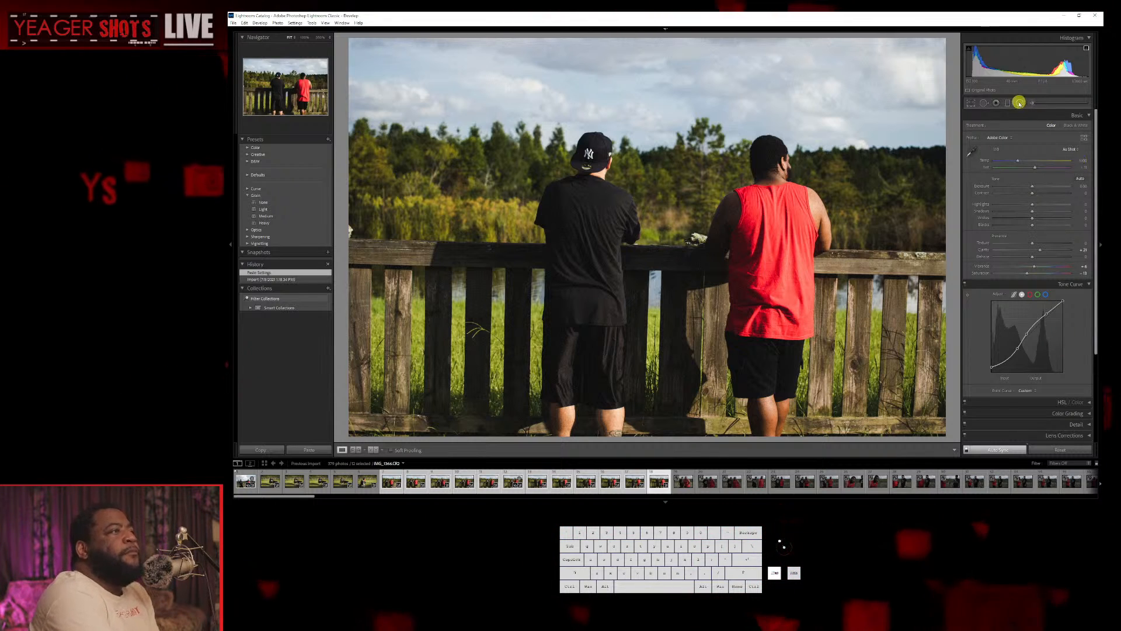
pyautogui.click(970, 105)
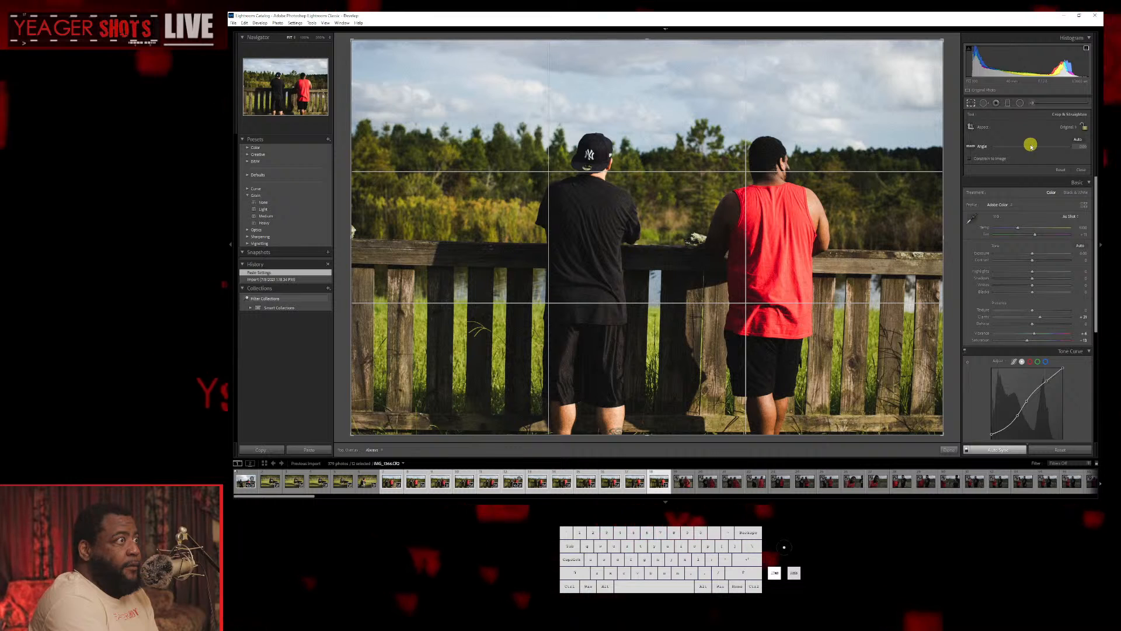
pyautogui.moveTo(1031, 146); pyautogui.dragTo(1029, 147)
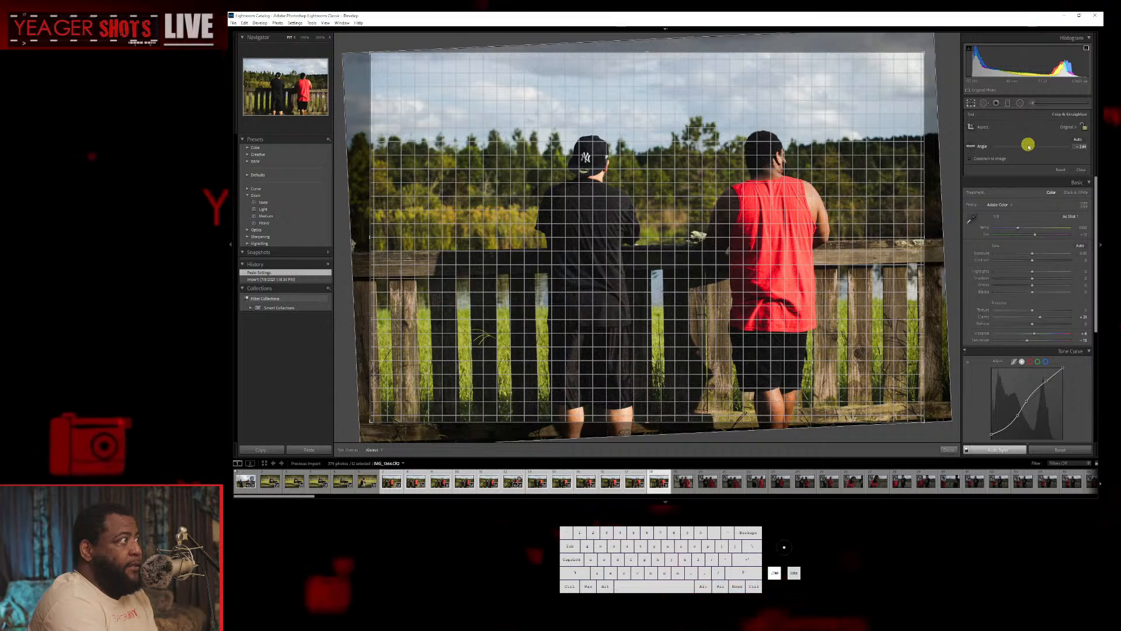
pyautogui.moveTo(1029, 147); pyautogui.dragTo(1029, 146)
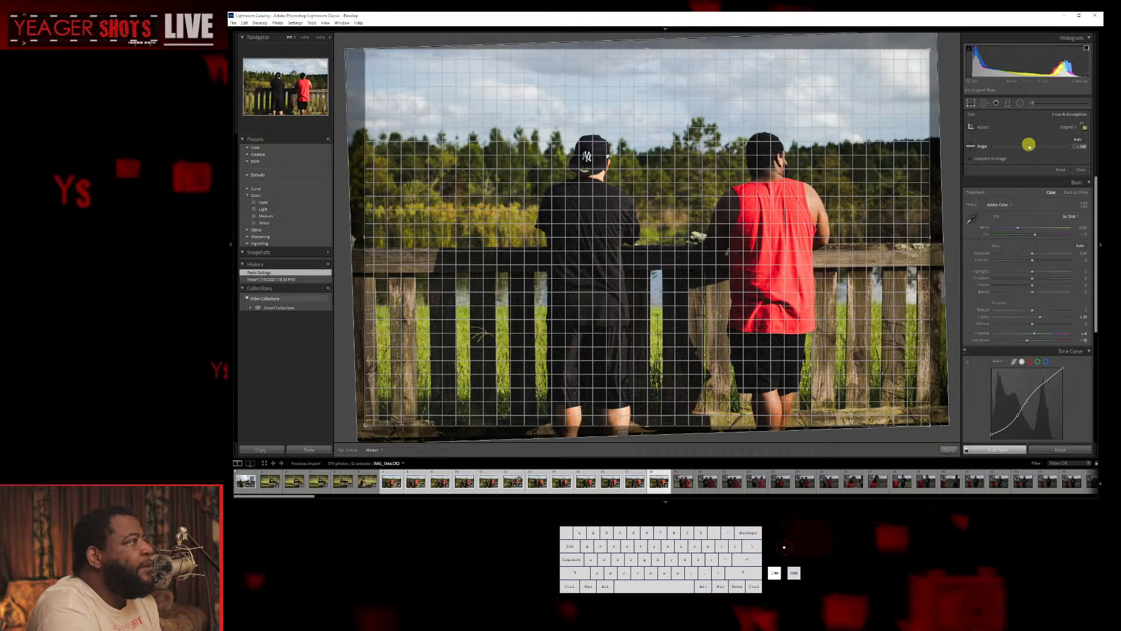
pyautogui.moveTo(1029, 146); pyautogui.dragTo(1030, 147)
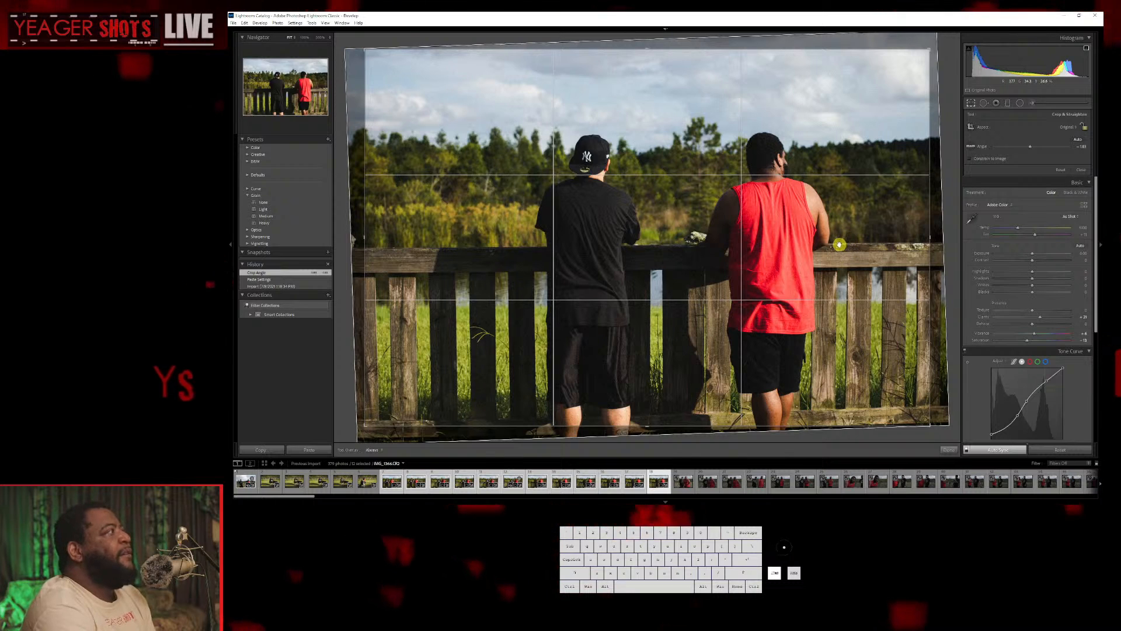
pyautogui.click(935, 448)
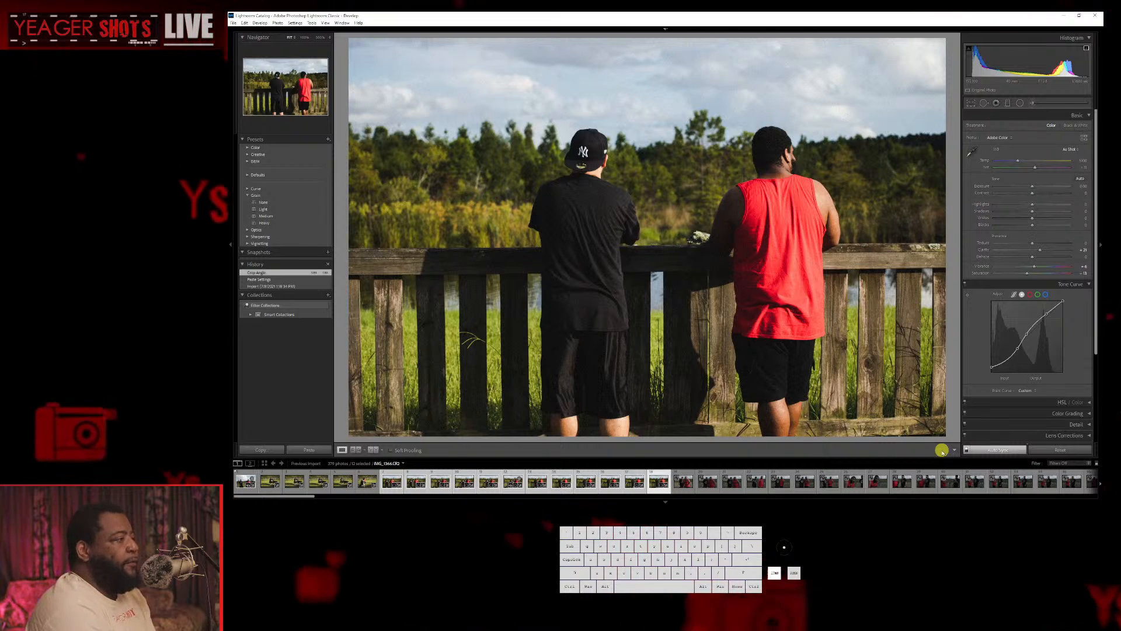
# Check the straightened horizon and fence line photo by photo across the twelve fence portraits.
pyautogui.press('Right')
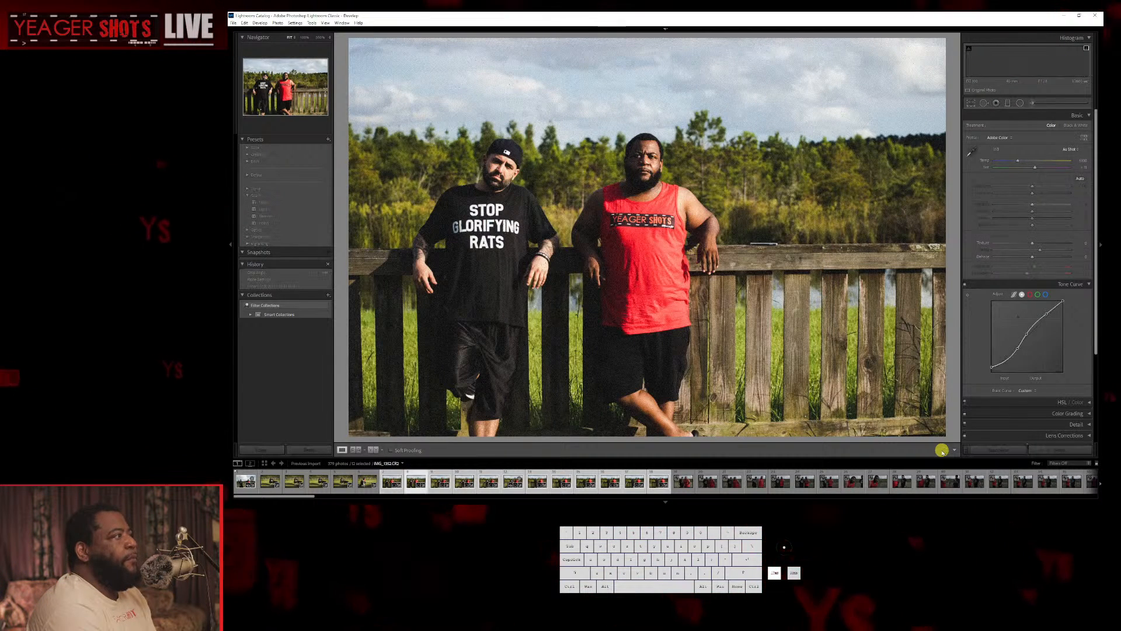
pyautogui.press('Right')
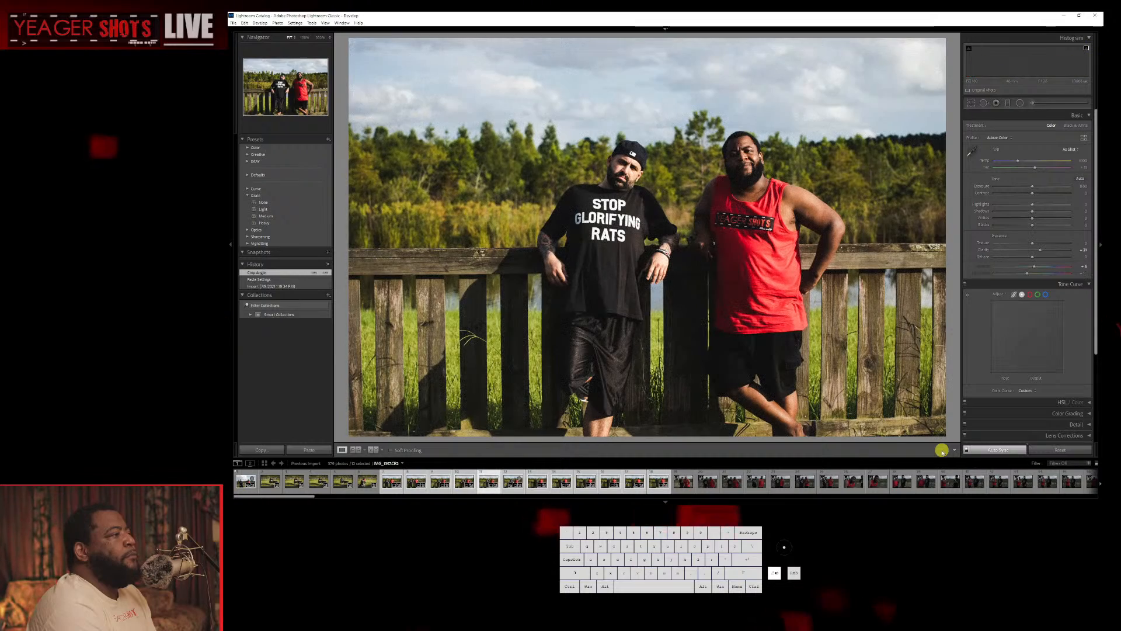
pyautogui.press('Right')
pyautogui.press('Right')
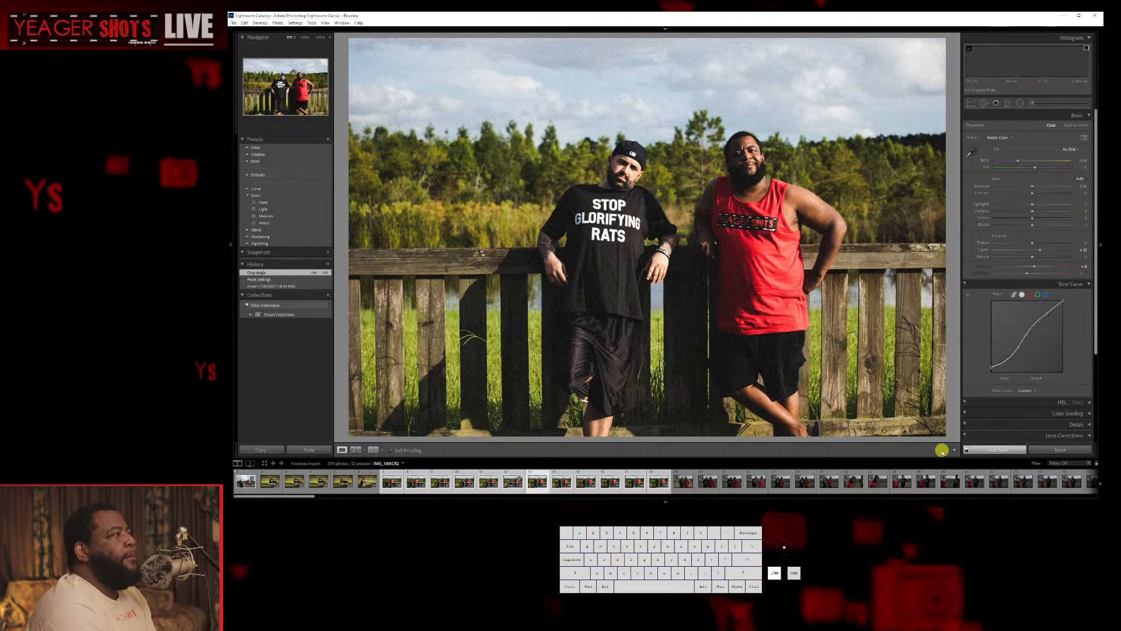
pyautogui.press('Right')
pyautogui.press('Right')
pyautogui.press('Right')
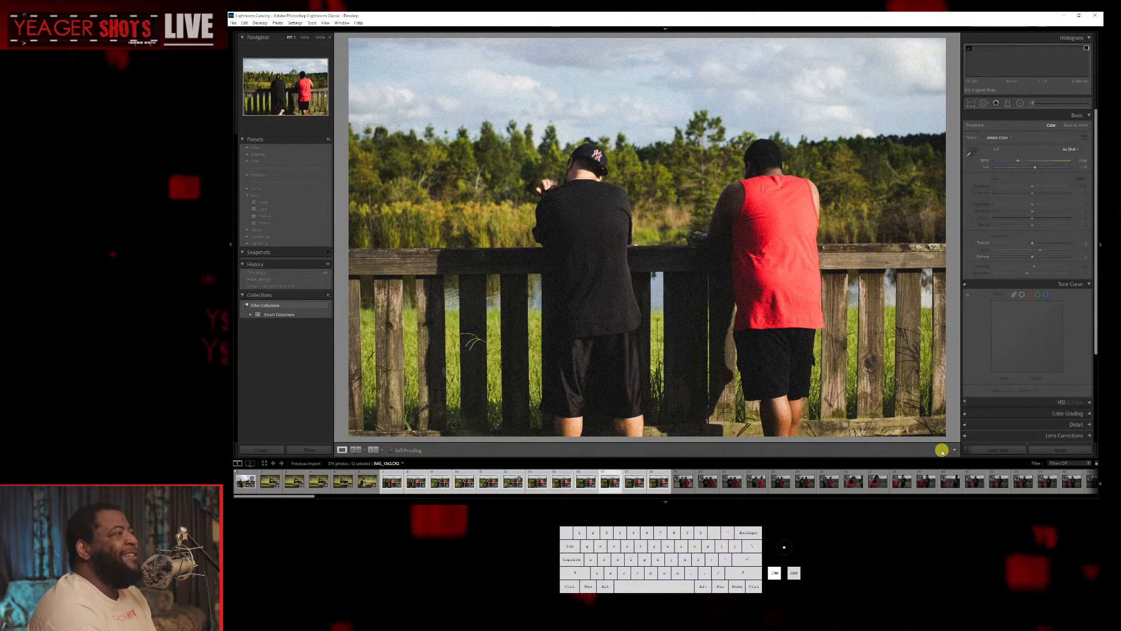
pyautogui.press('Right')
pyautogui.press('Right')
pyautogui.press('Right')
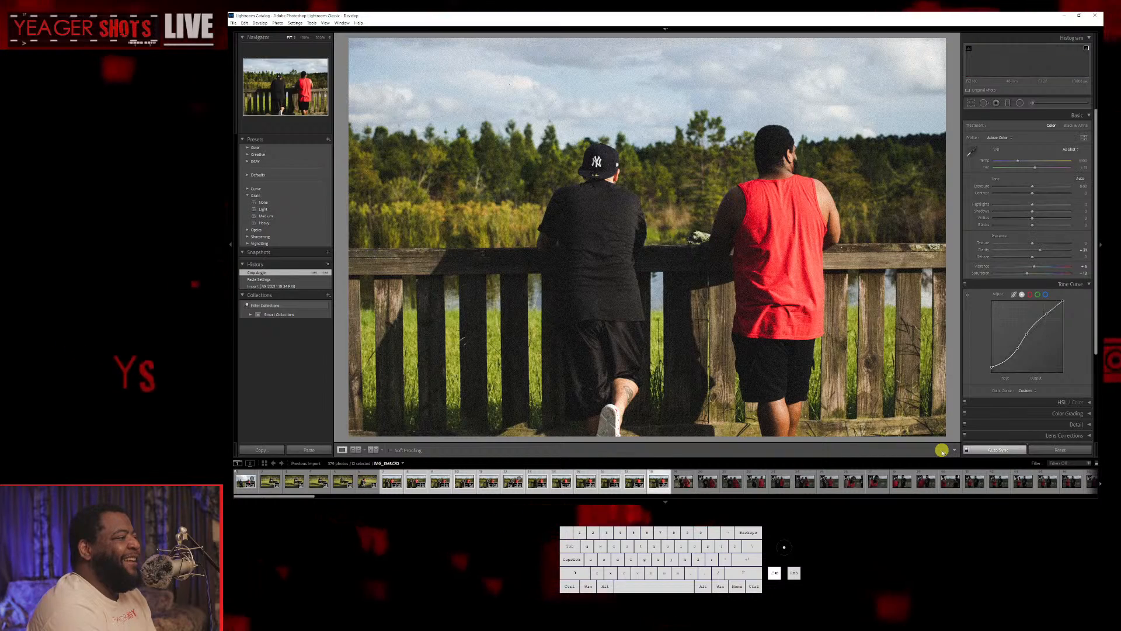
pyautogui.press('Left')
pyautogui.press('Left')
pyautogui.press('Left')
pyautogui.press('Left')
pyautogui.press('Left')
pyautogui.press('Left')
pyautogui.press('Left')
pyautogui.press('Left')
pyautogui.press('Left')
pyautogui.press('Left')
pyautogui.press('Left')
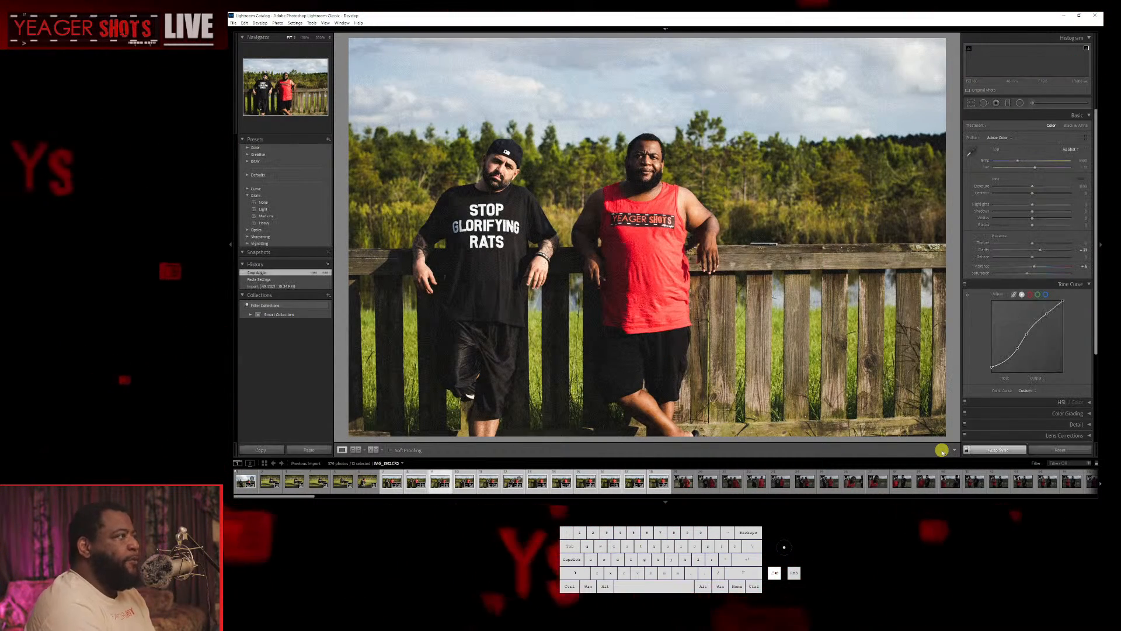
pyautogui.press('Right')
pyautogui.press('Right')
pyautogui.press('Right')
pyautogui.press('Right')
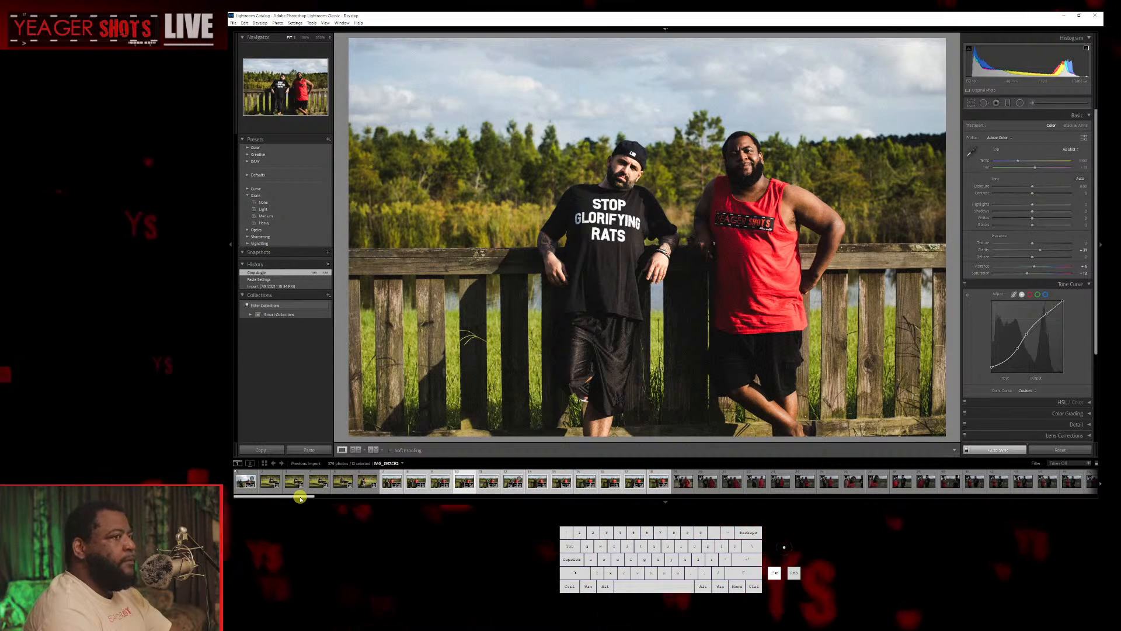
# Try the copied settings on the first close-up of the two men at the fence, undoing the paste each time.
pyautogui.moveTo(300, 497); pyautogui.dragTo(330, 494)
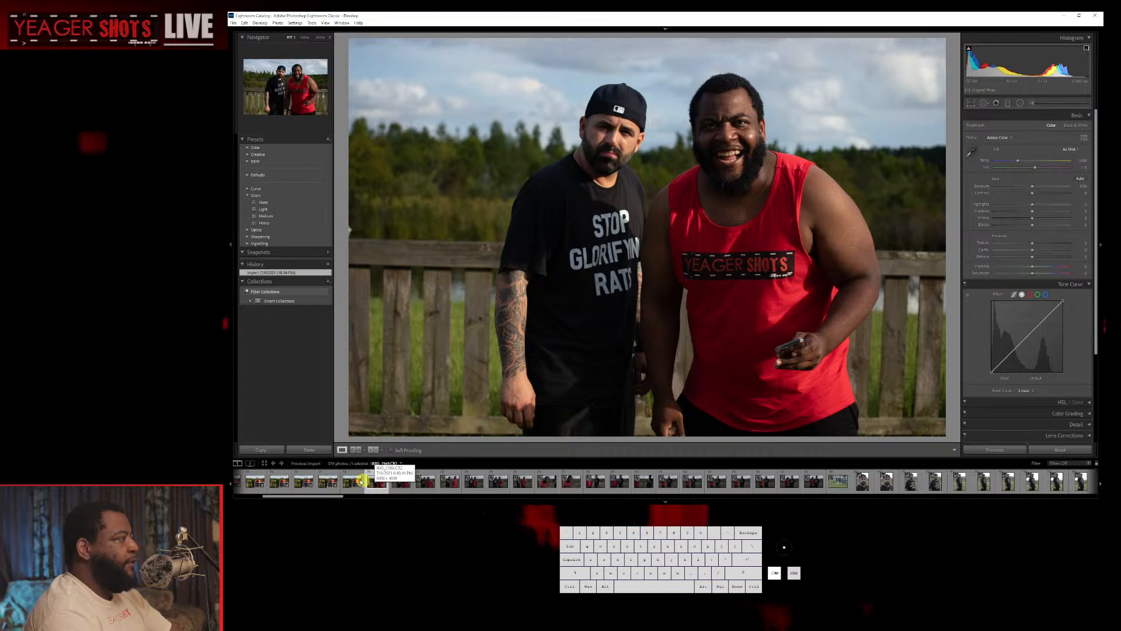
pyautogui.click(322, 452)
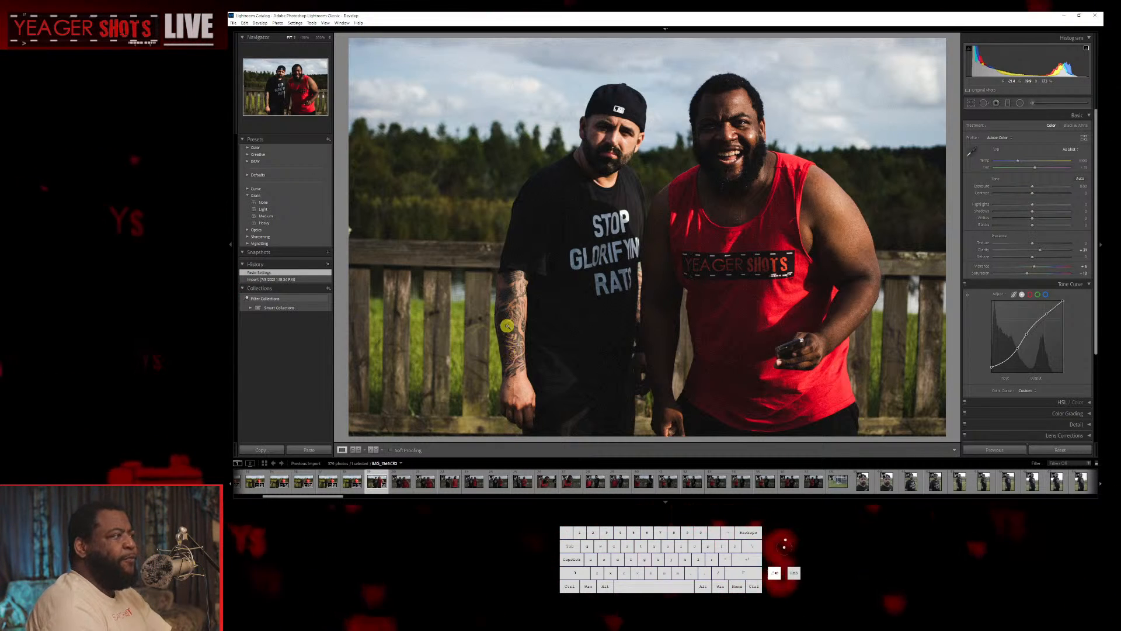
pyautogui.hotkey('ctrl', 'z')
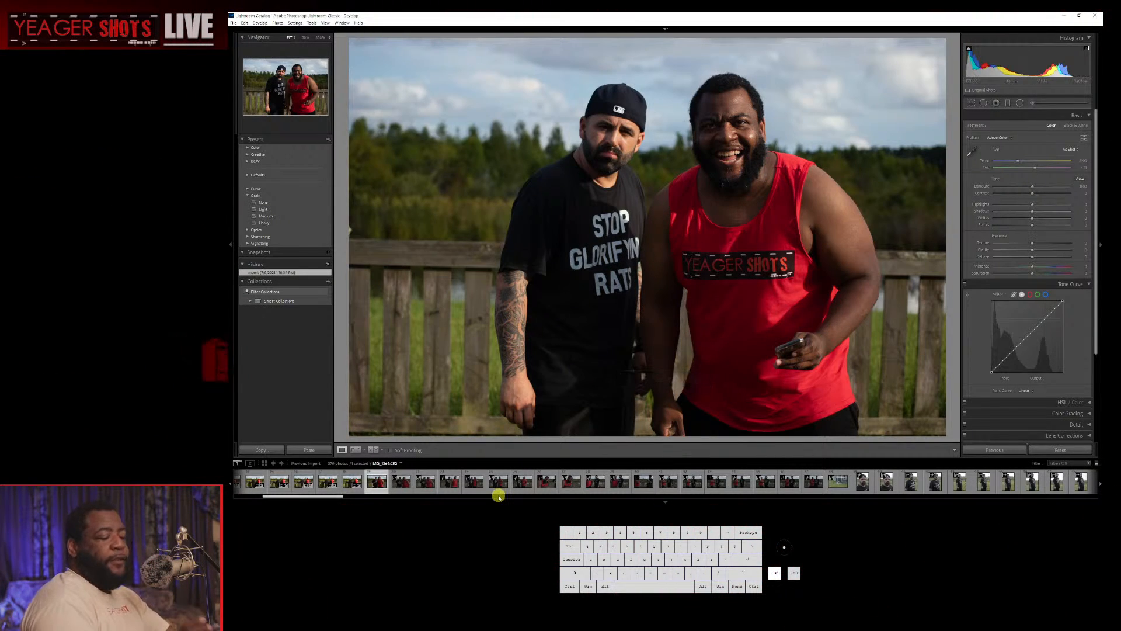
pyautogui.scroll(3, 500, 497)
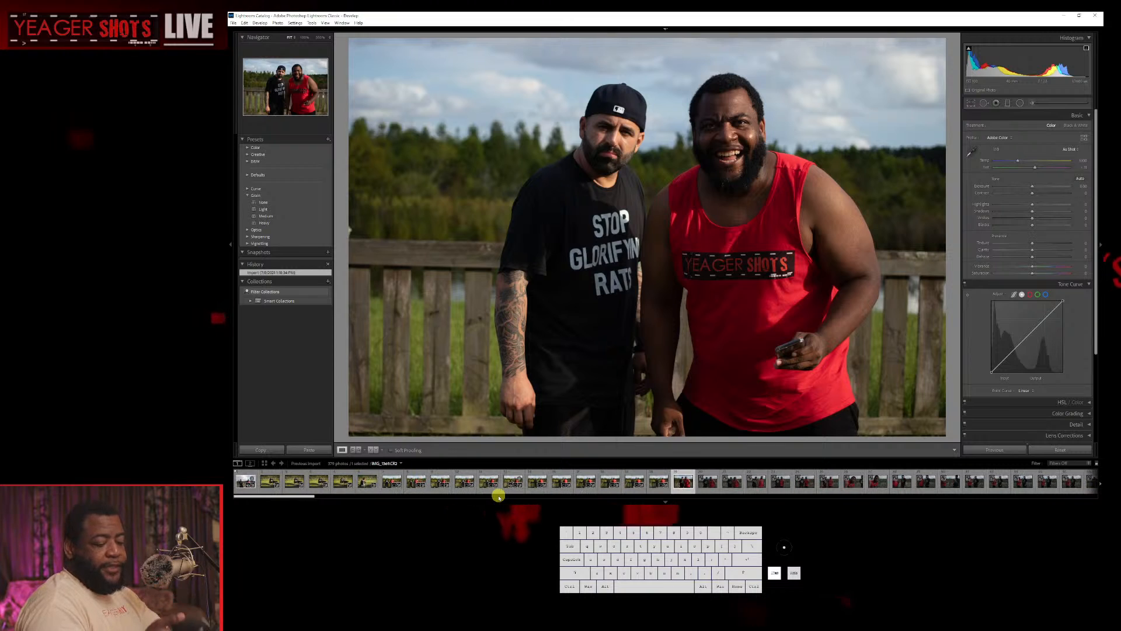
pyautogui.scroll(-5, 500, 496)
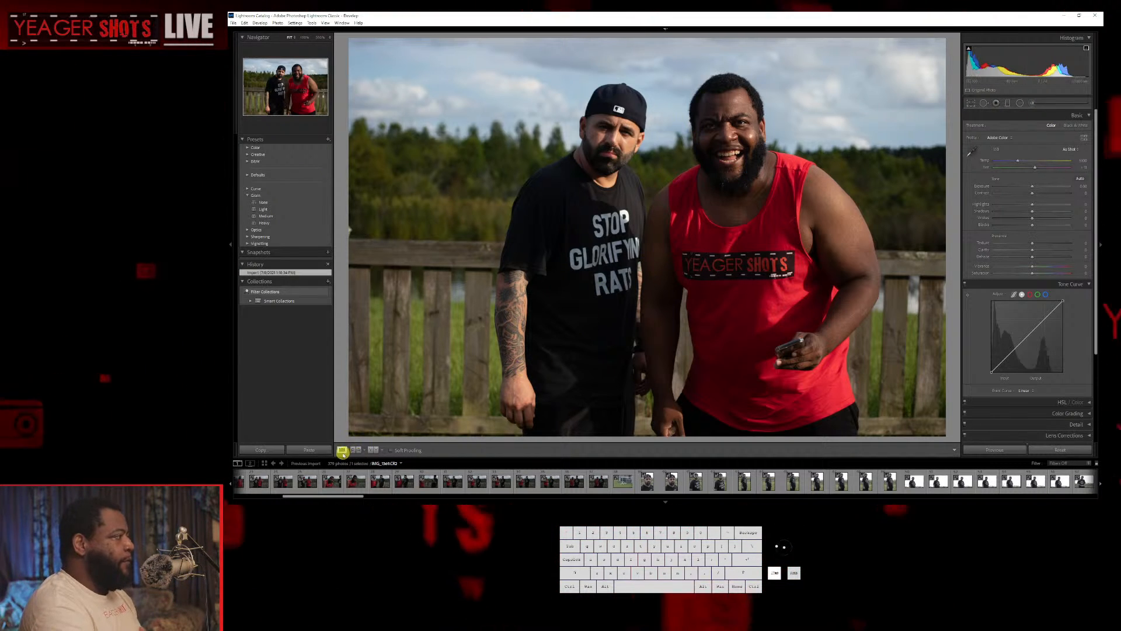
pyautogui.hotkey('ctrl', 'shift', 'v')
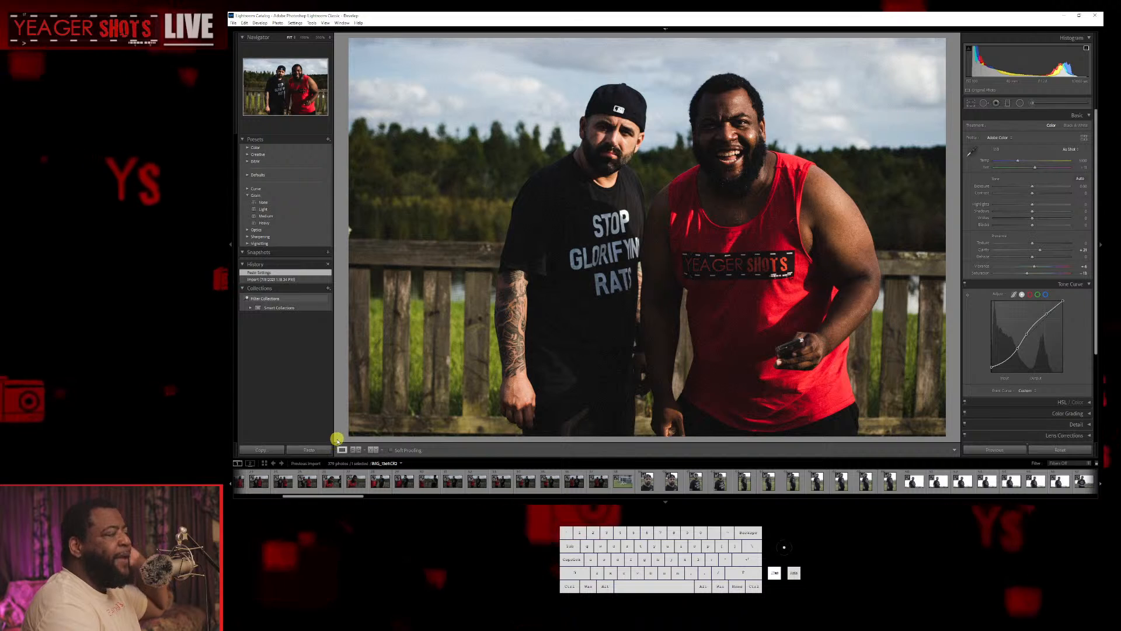
pyautogui.hotkey('ctrl', 'z')
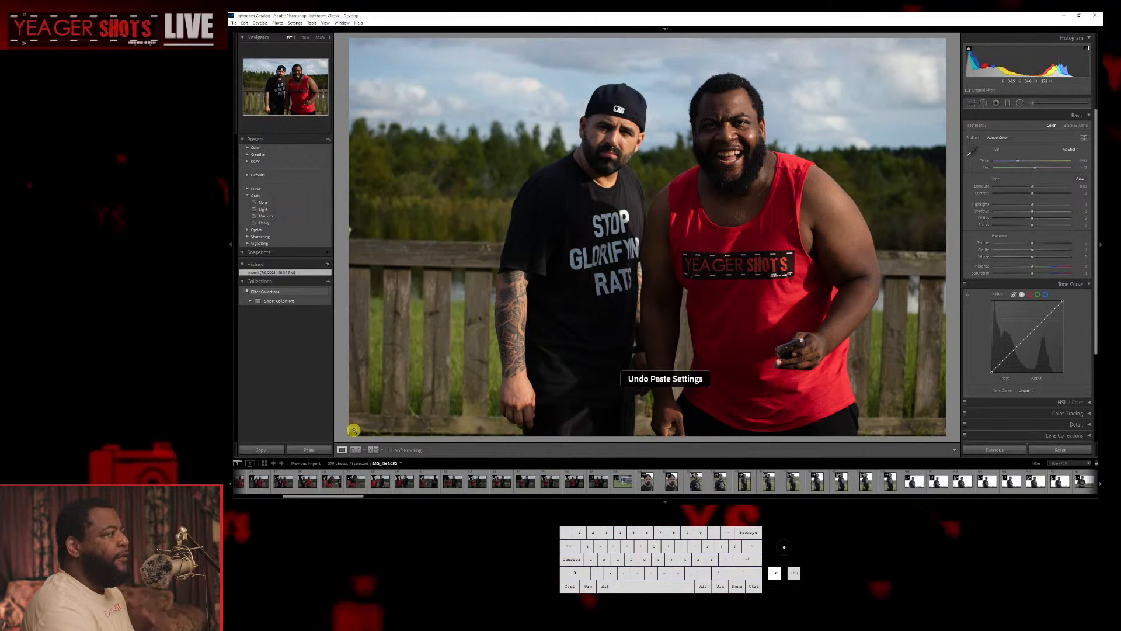
# Select all nineteen close-ups of the two men at the fence and paste the copied settings onto them.
pyautogui.click(357, 480)
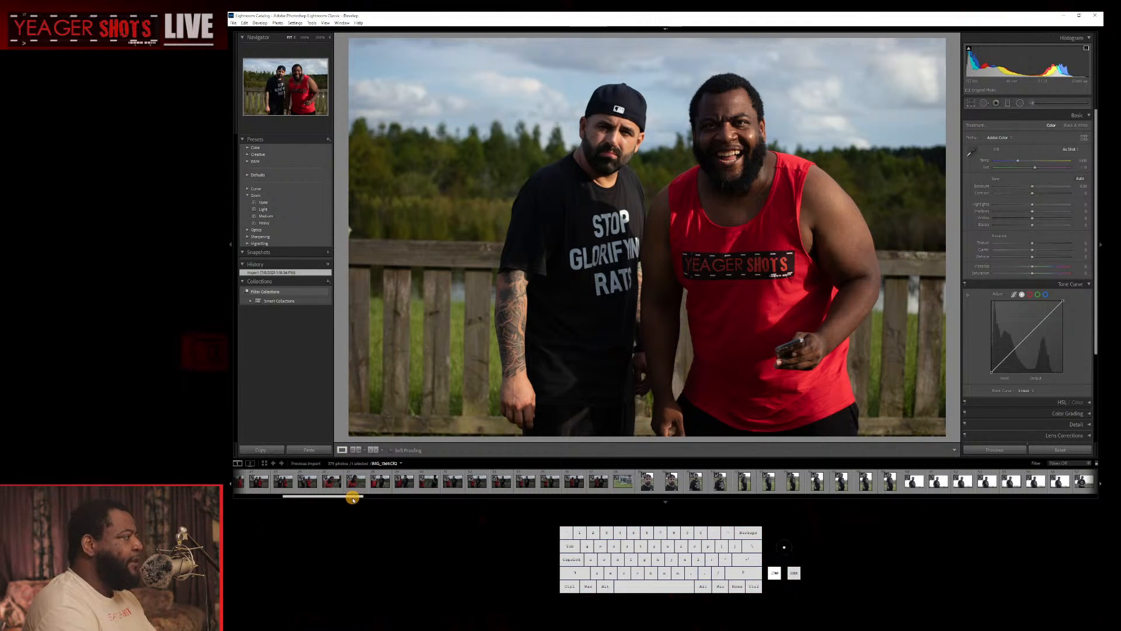
pyautogui.moveTo(353, 498); pyautogui.dragTo(340, 499)
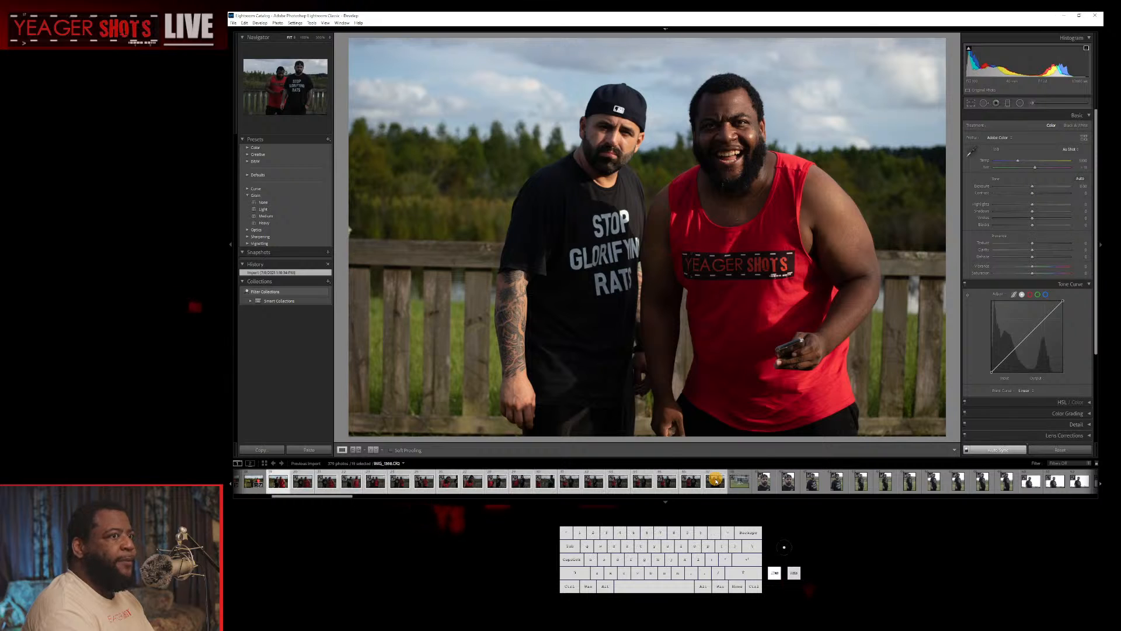
pyautogui.click(309, 451)
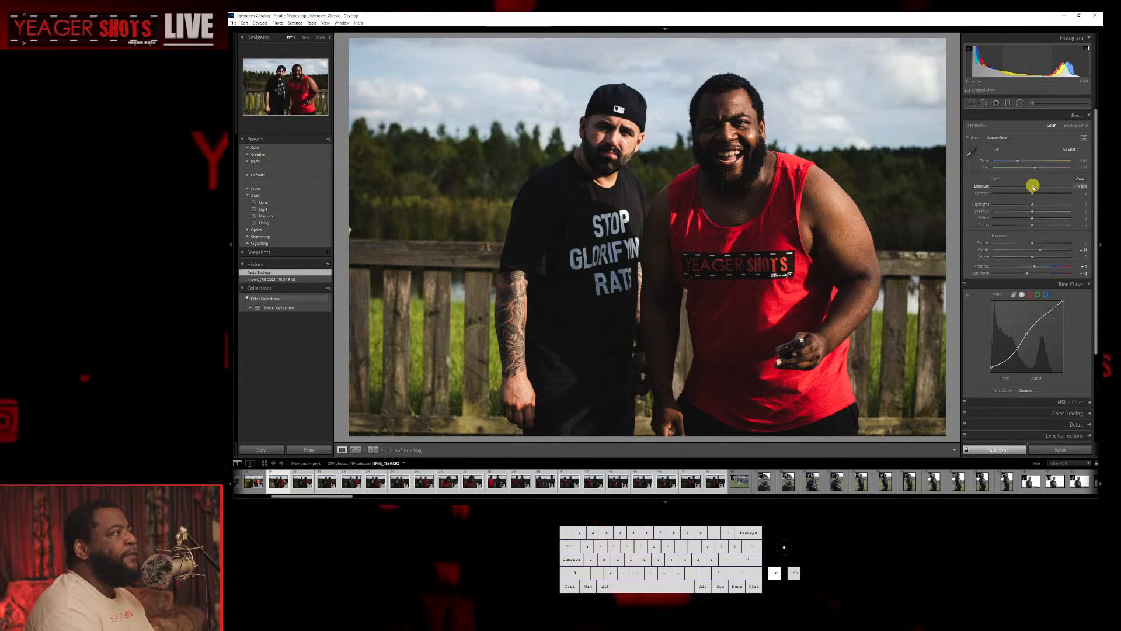
# Slightly raise the exposure and shadows of the nineteen selected close-ups and compare the first one with its unedited version.
pyautogui.moveTo(1034, 185); pyautogui.dragTo(1035, 187)
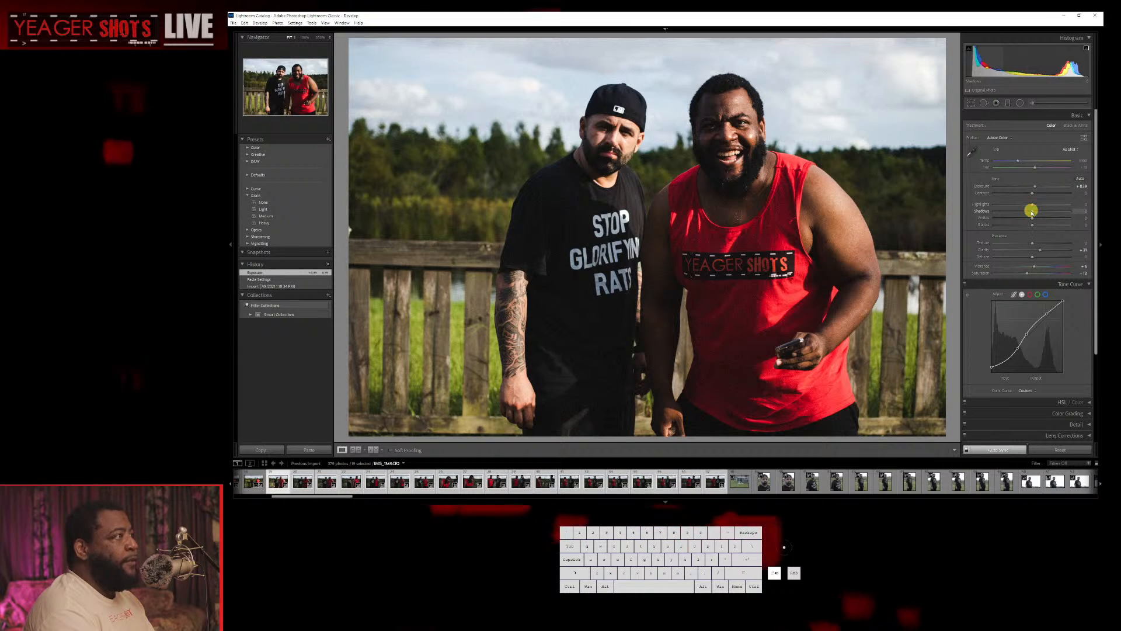
pyautogui.moveTo(1032, 212); pyautogui.dragTo(1034, 215)
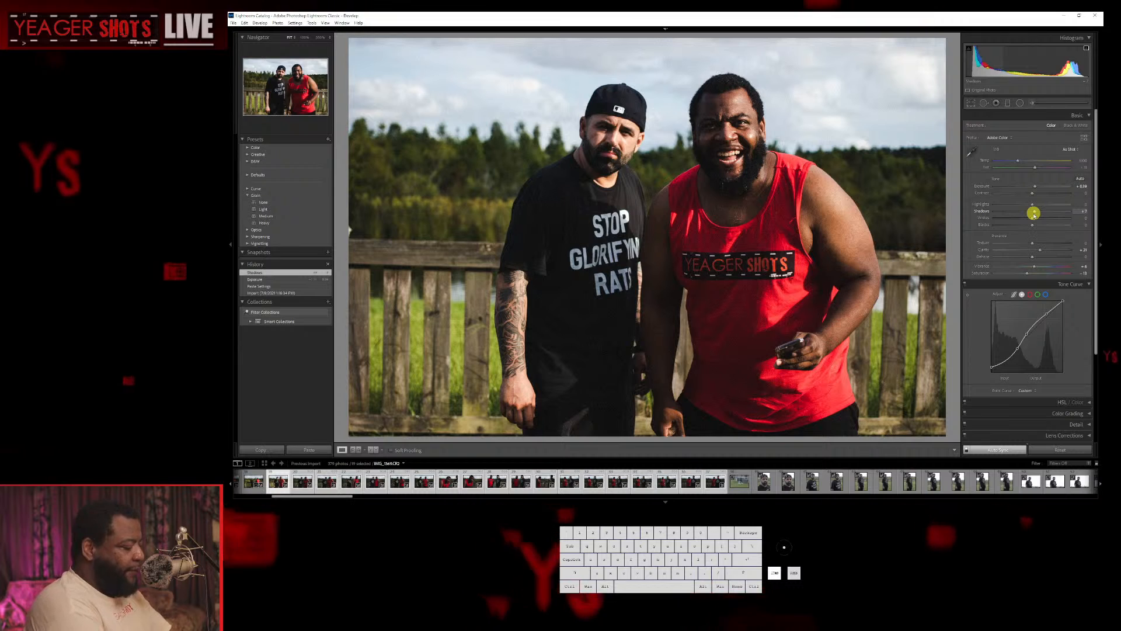
pyautogui.press('\\')
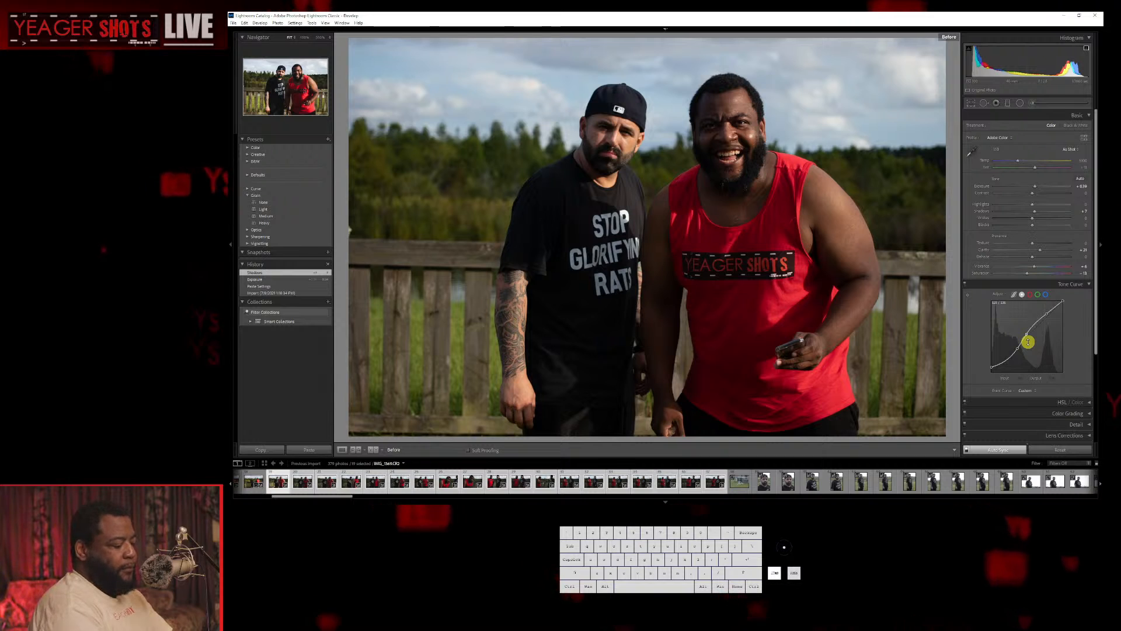
pyautogui.press('\\')
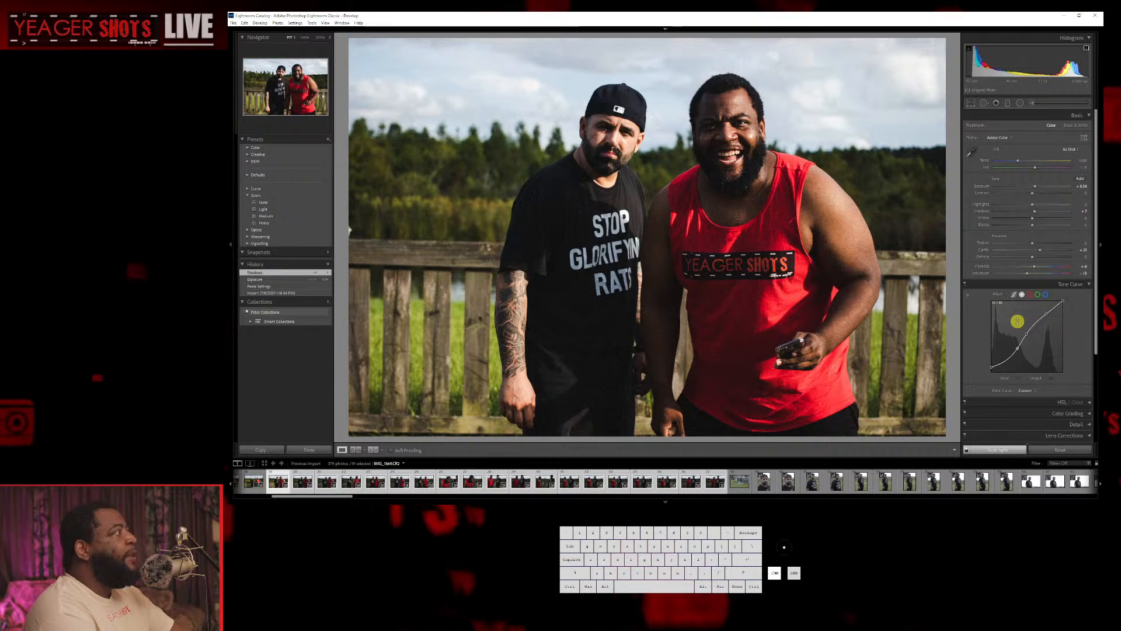
# Look through the first few selected close-ups to judge how the raised exposure and shadows work on each.
pyautogui.press('Right')
pyautogui.press('Right')
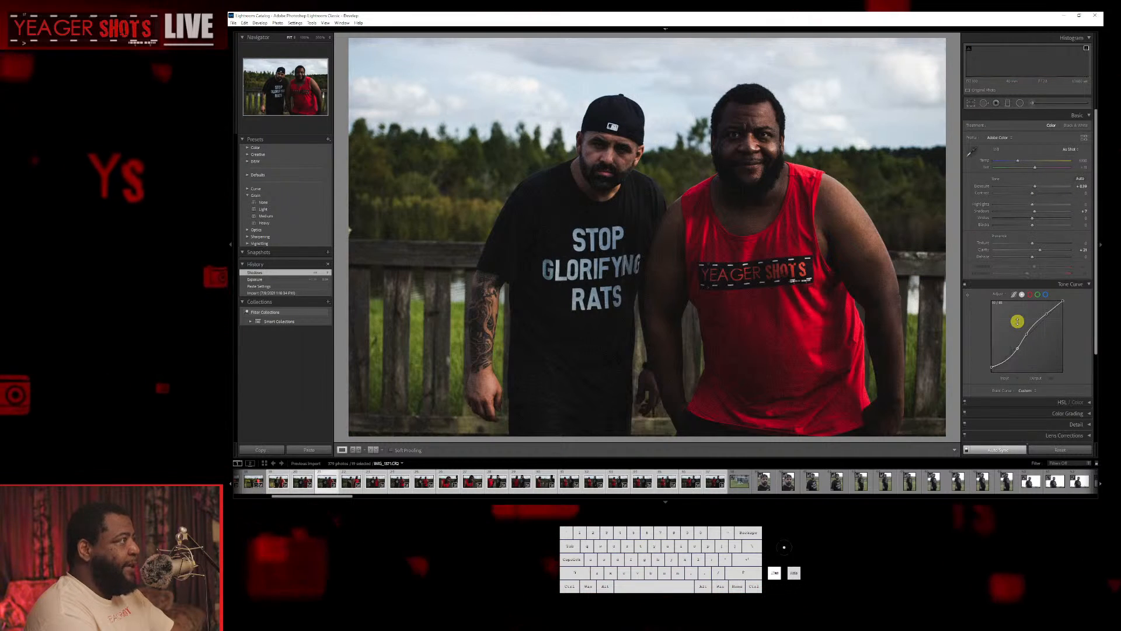
pyautogui.press('Right')
pyautogui.press('Right')
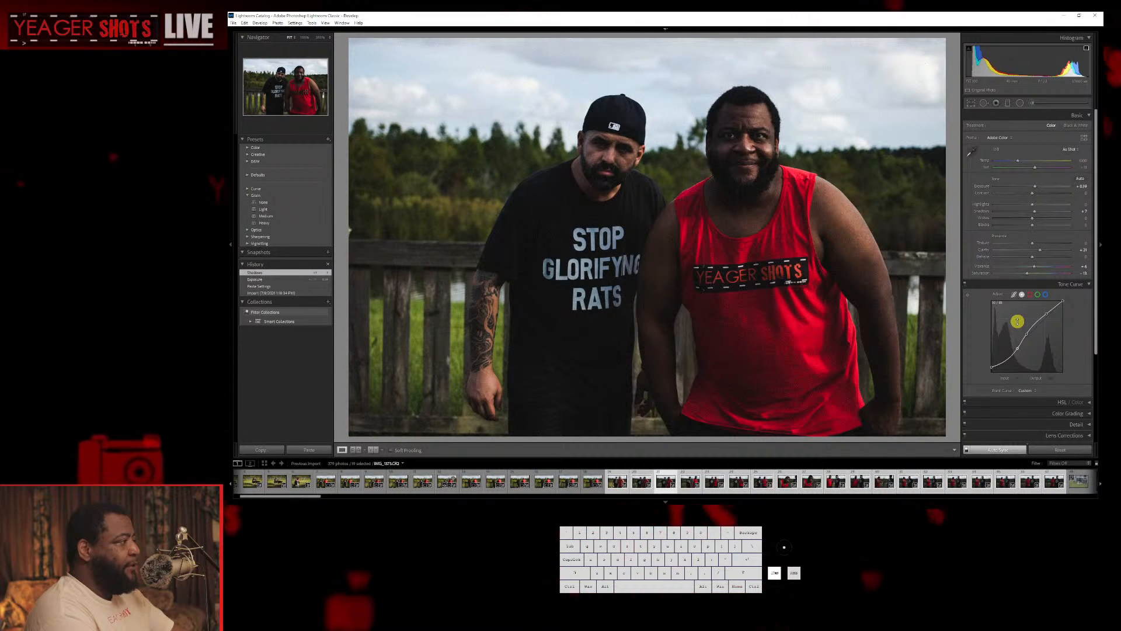
pyautogui.press('Right')
pyautogui.press('Right')
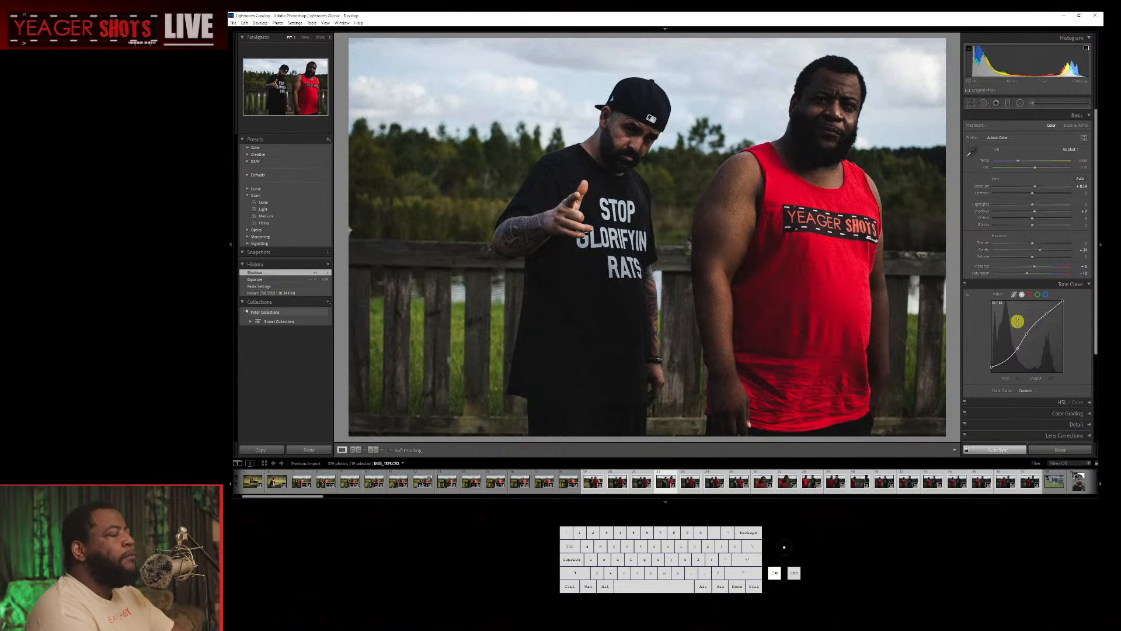
pyautogui.press('Left')
pyautogui.press('Left')
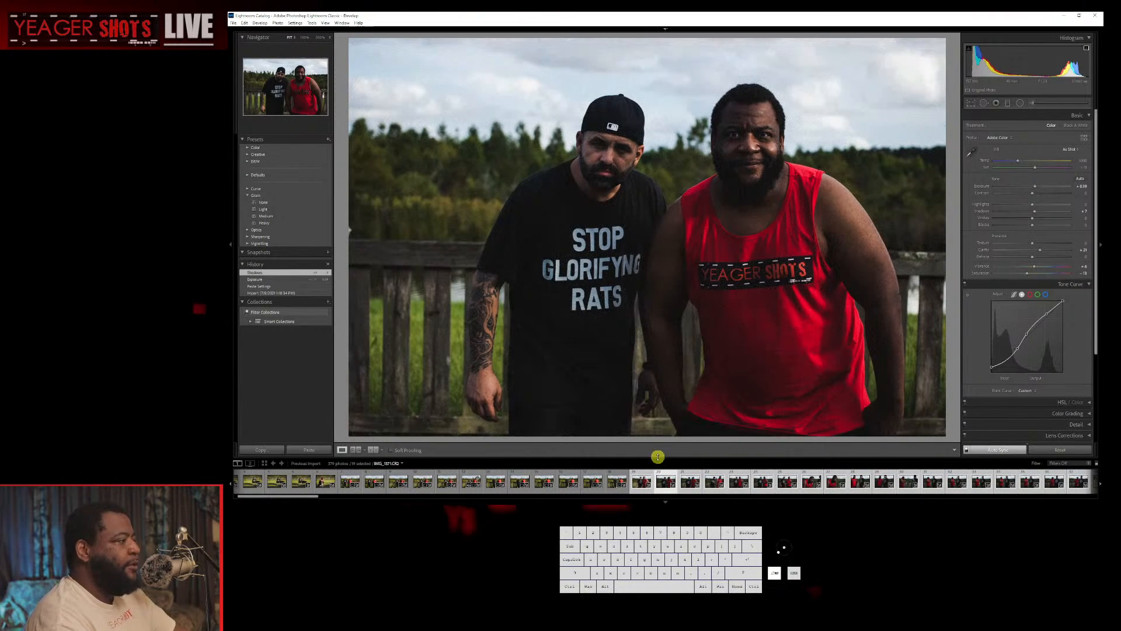
# Compare with the last fence portrait, then select the eighteen close-ups from the second photo through the last one.
pyautogui.click(615, 480)
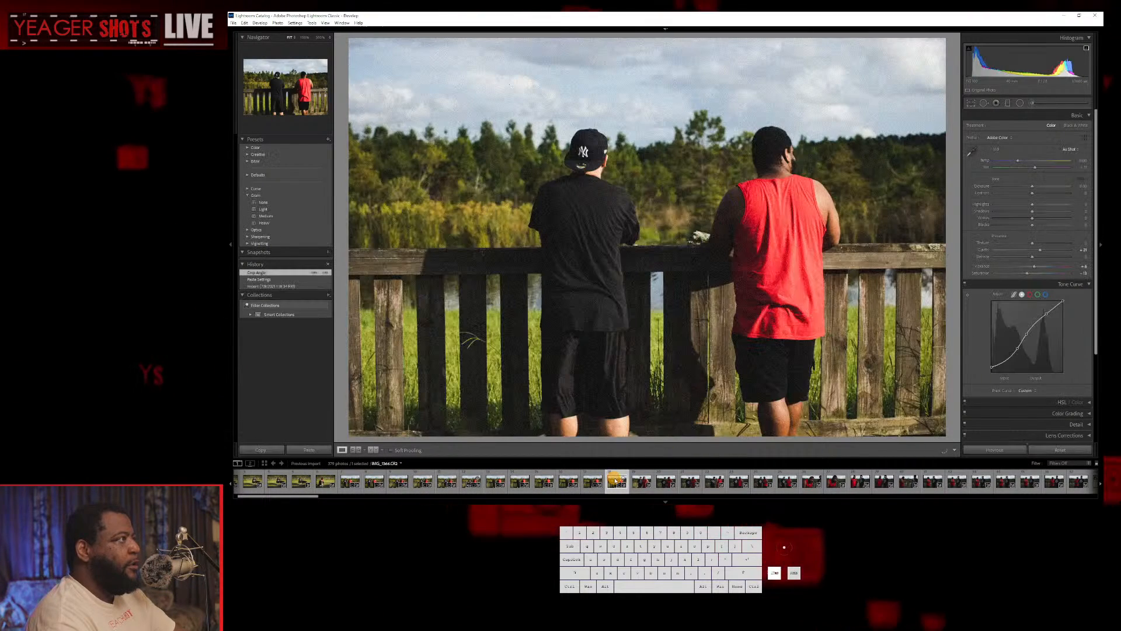
pyautogui.press('Right')
pyautogui.press('Right')
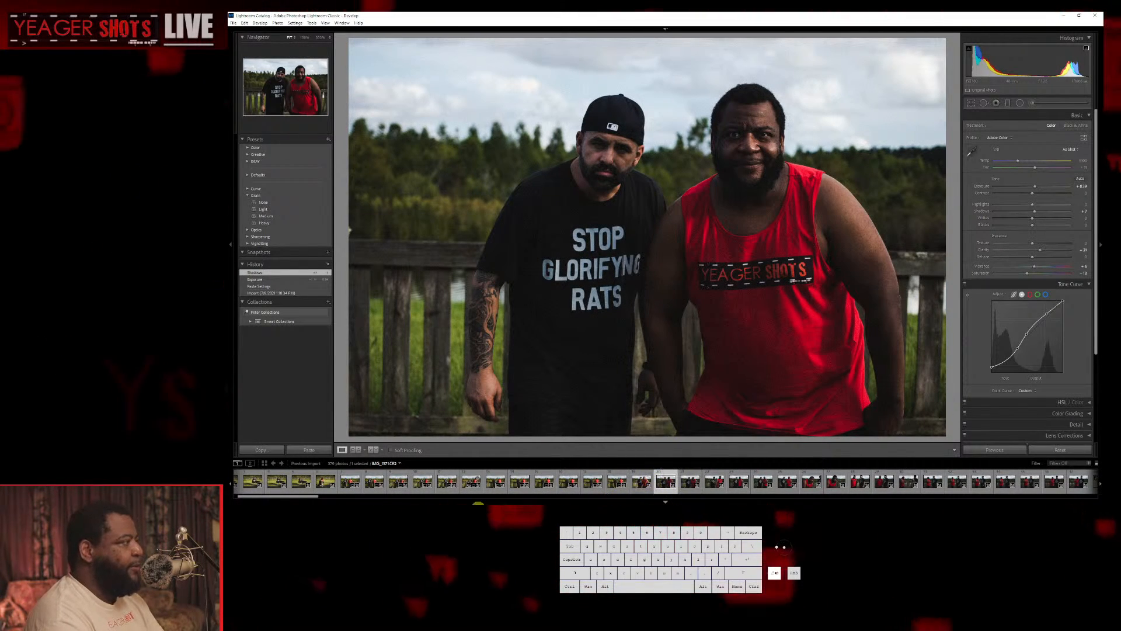
pyautogui.click(520, 483)
pyautogui.click(834, 489)
pyautogui.moveTo(264, 496); pyautogui.dragTo(285, 496)
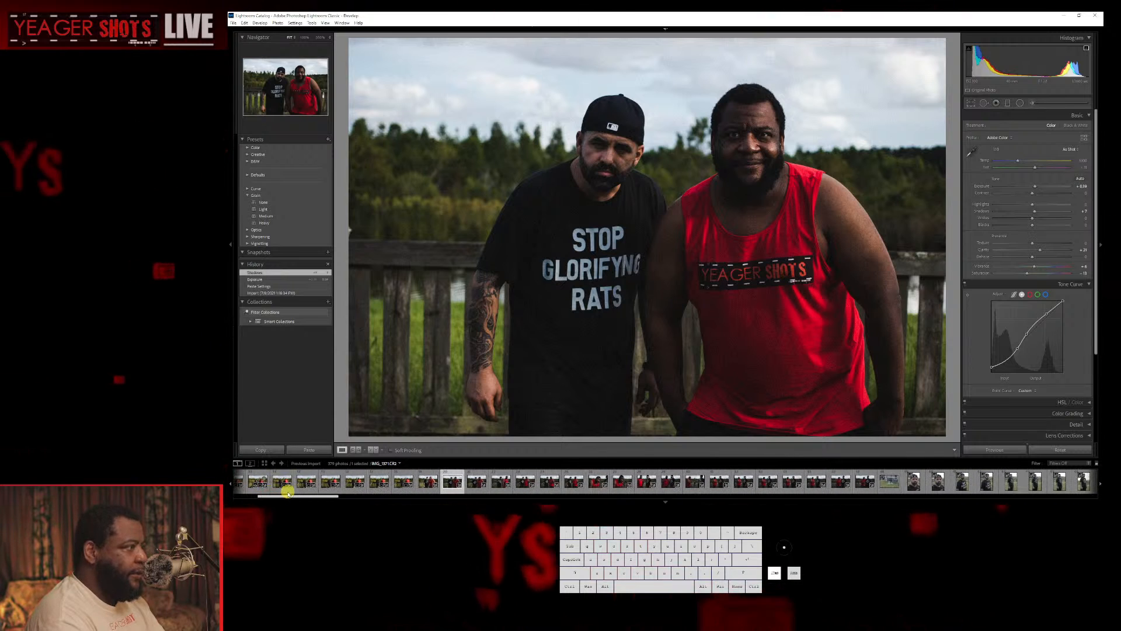
pyautogui.keyDown('shift'); pyautogui.click(869, 485); pyautogui.keyUp('shift')
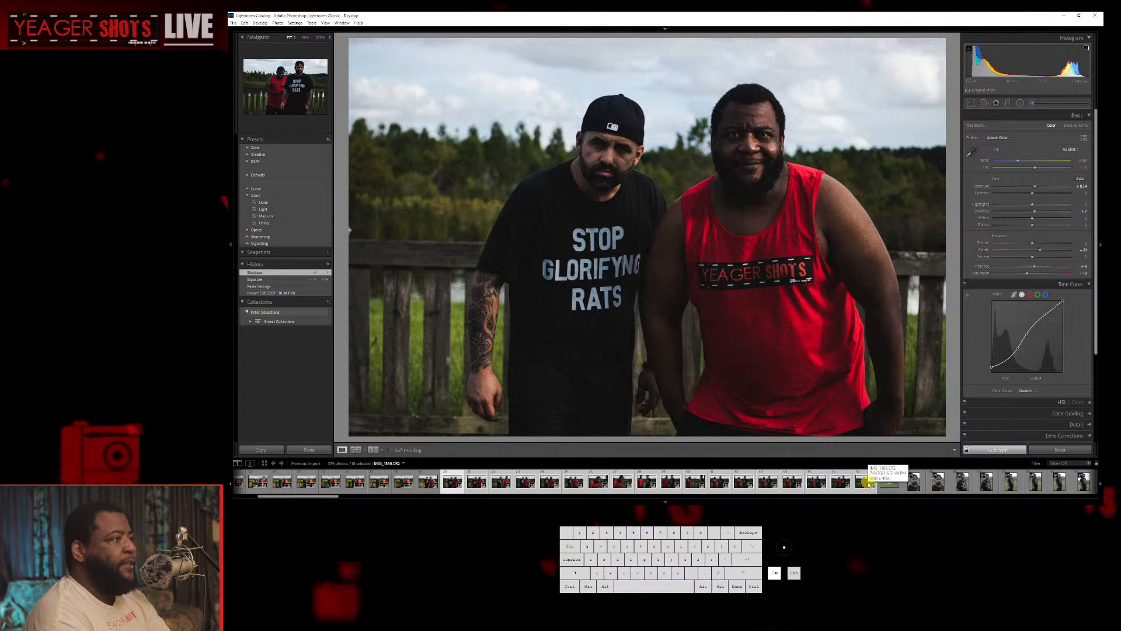
# Examine the brightness of the selected close-ups photo by photo, up to the ones with the red tank top on the left.
pyautogui.press('Right')
pyautogui.press('Right')
pyautogui.press('Right')
pyautogui.press('Right')
pyautogui.press('Right')
pyautogui.press('Right')
pyautogui.press('Right')
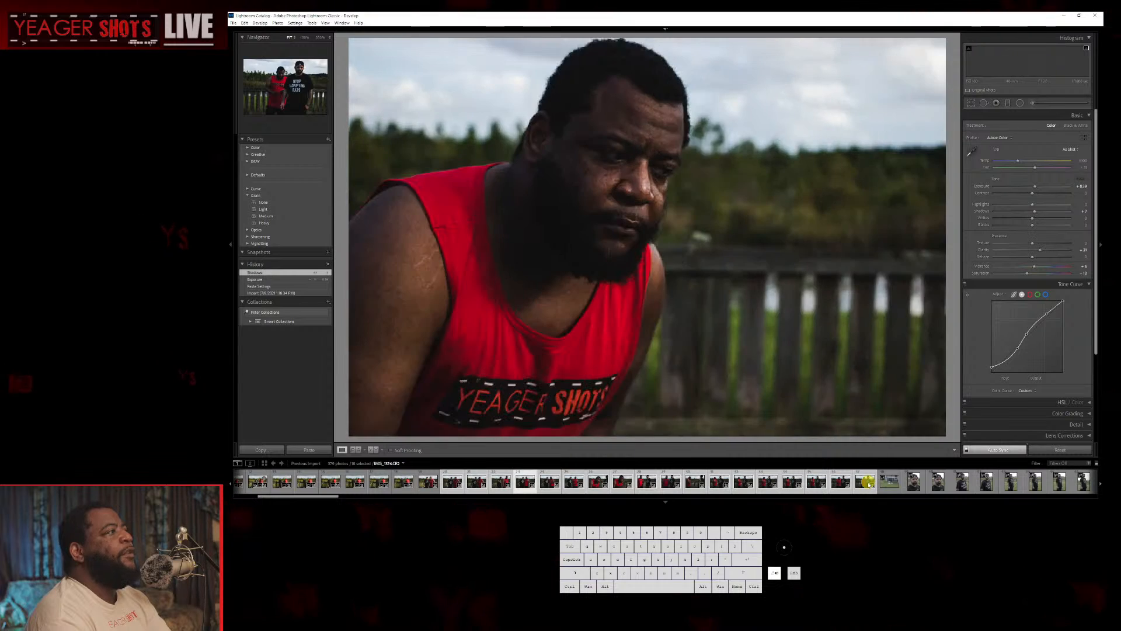
pyautogui.press('Right')
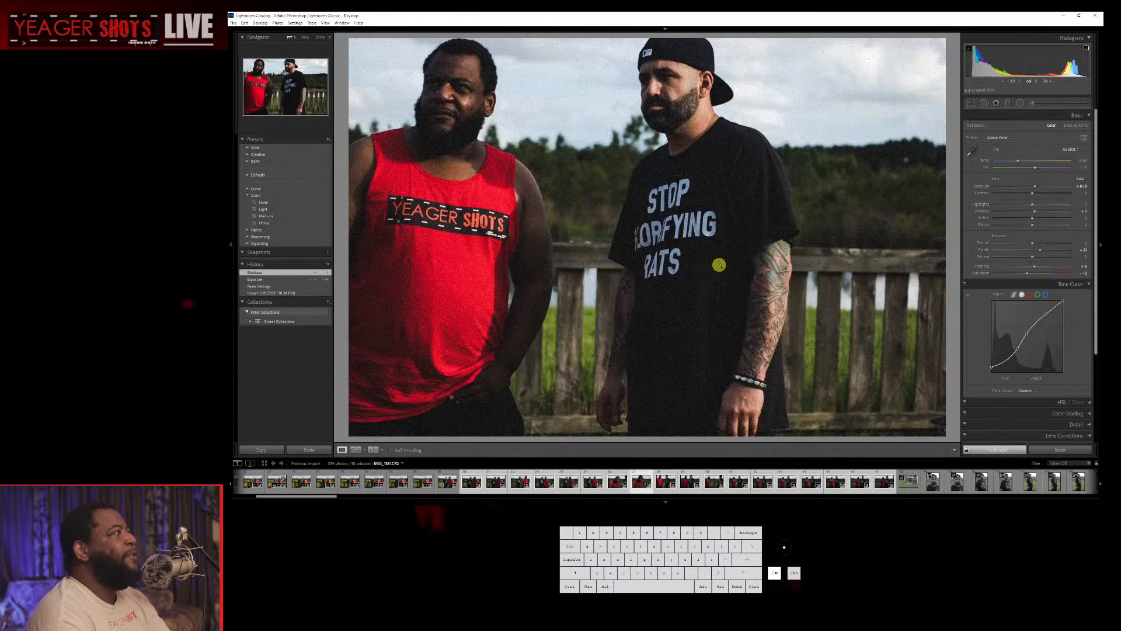
pyautogui.press('Right')
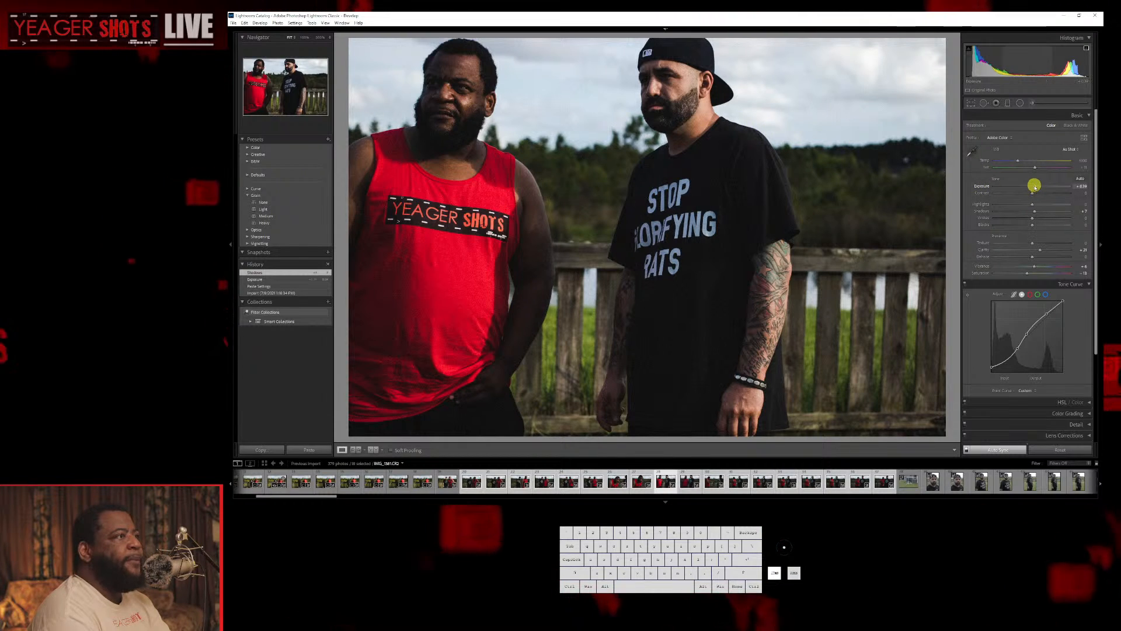
# Raise the exposure of the eighteen selected close-ups further in two adjustments and check the remaining photos through the last one.
pyautogui.moveTo(1035, 185); pyautogui.dragTo(1040, 187)
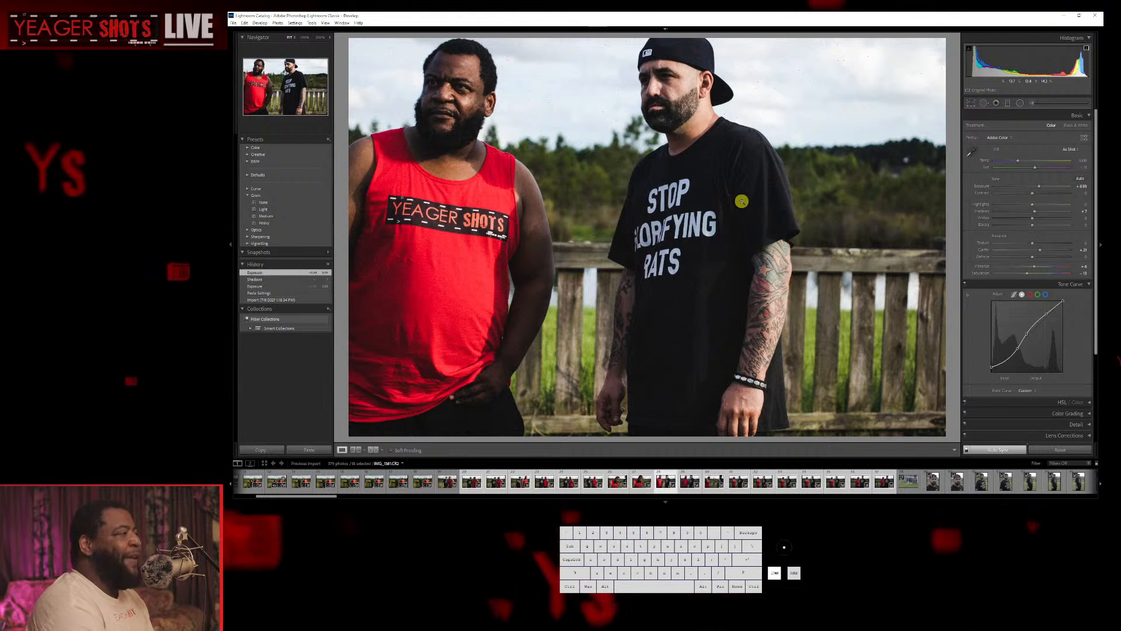
pyautogui.press('Right')
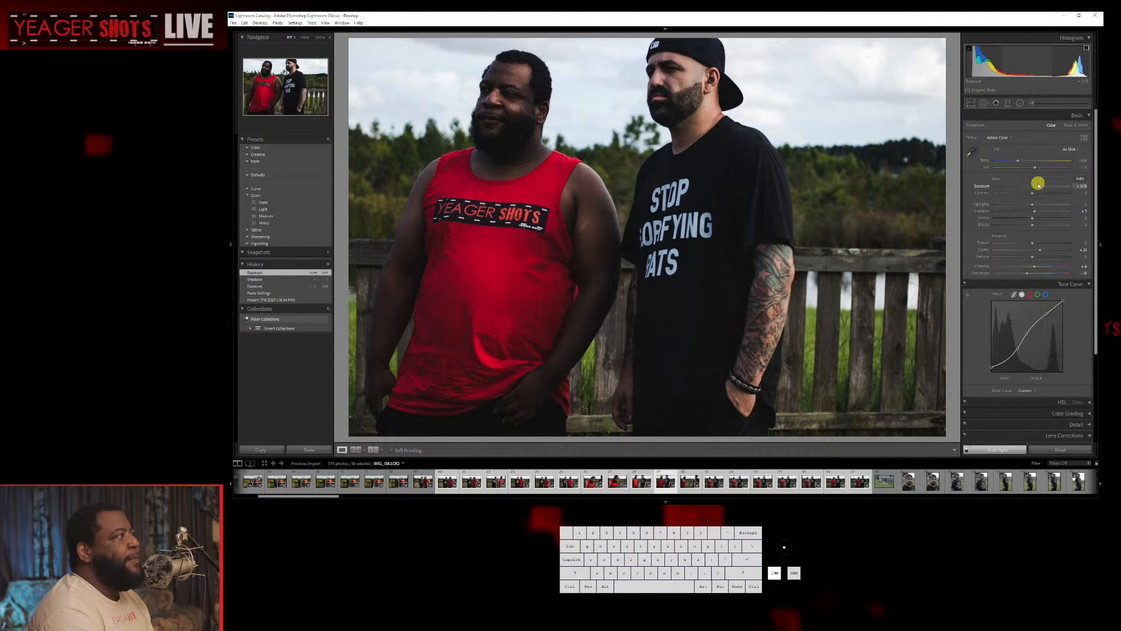
pyautogui.moveTo(1039, 186); pyautogui.dragTo(1040, 188)
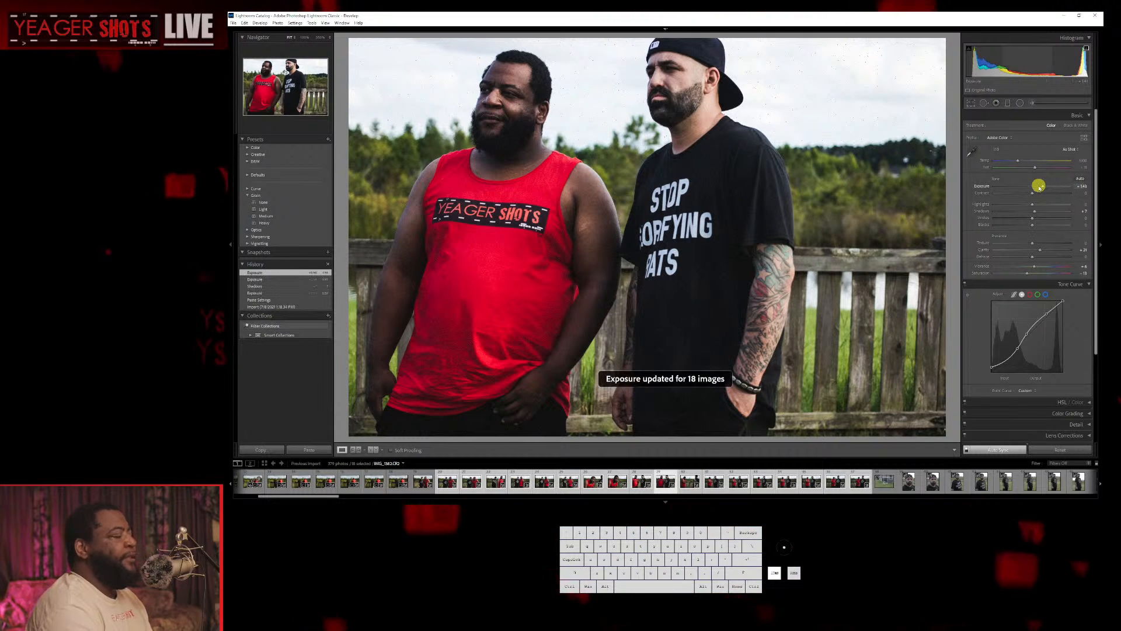
pyautogui.press('Right')
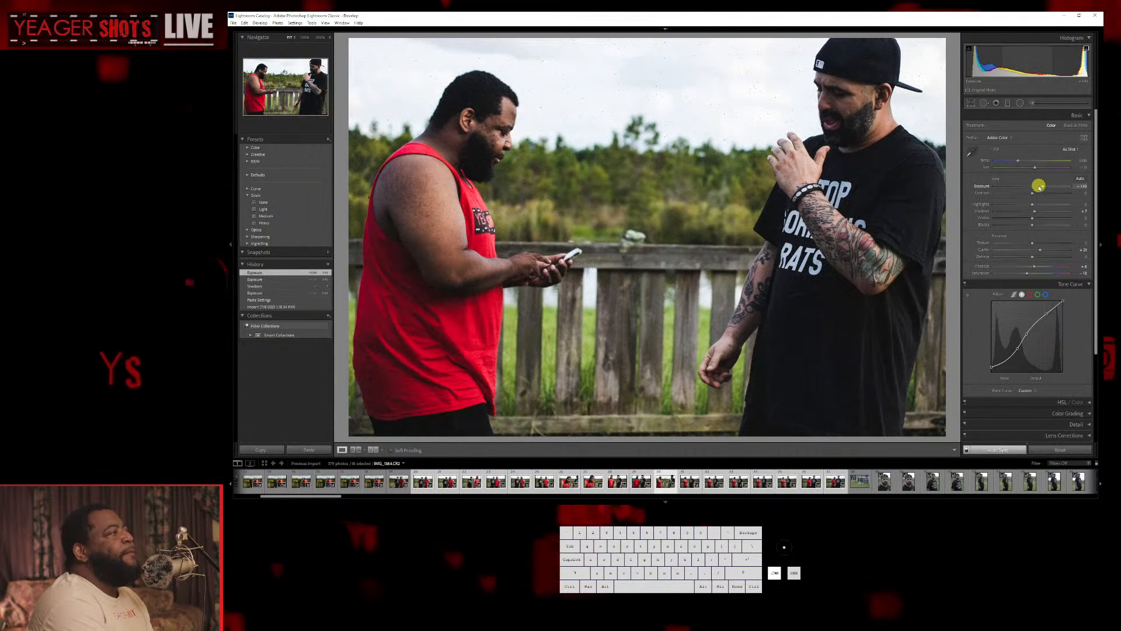
pyautogui.press('Right')
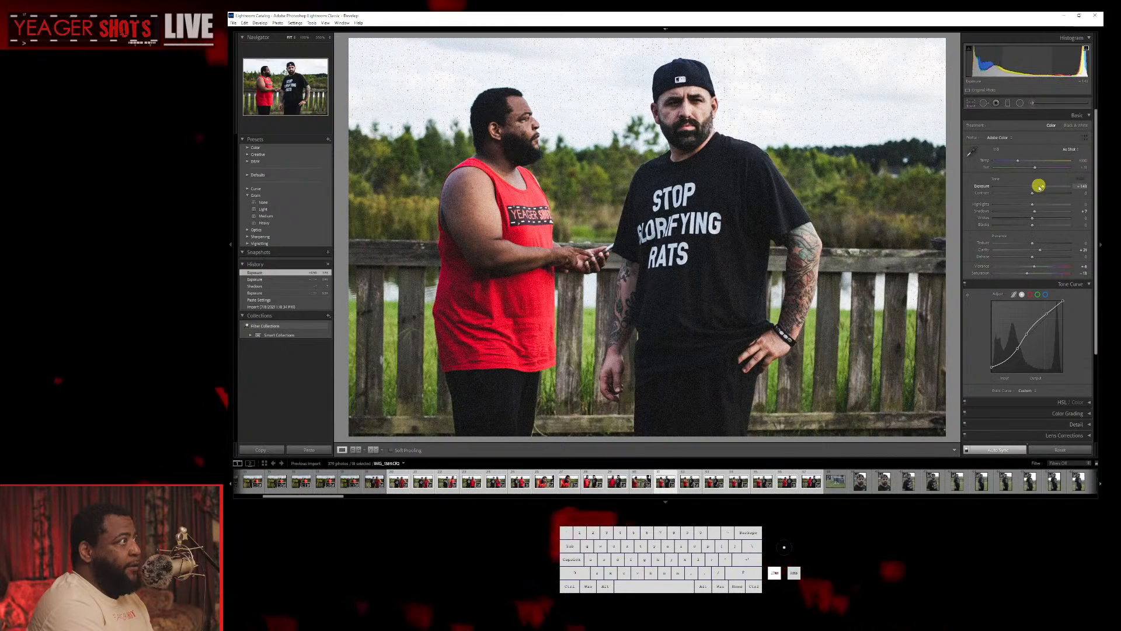
pyautogui.press('Right')
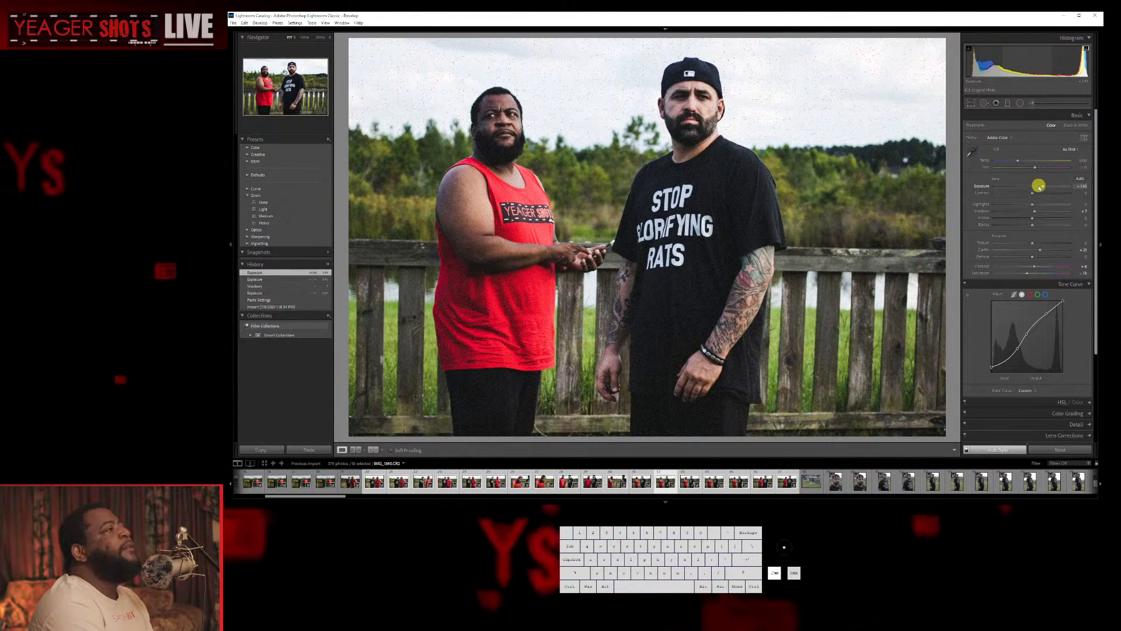
pyautogui.press('Right')
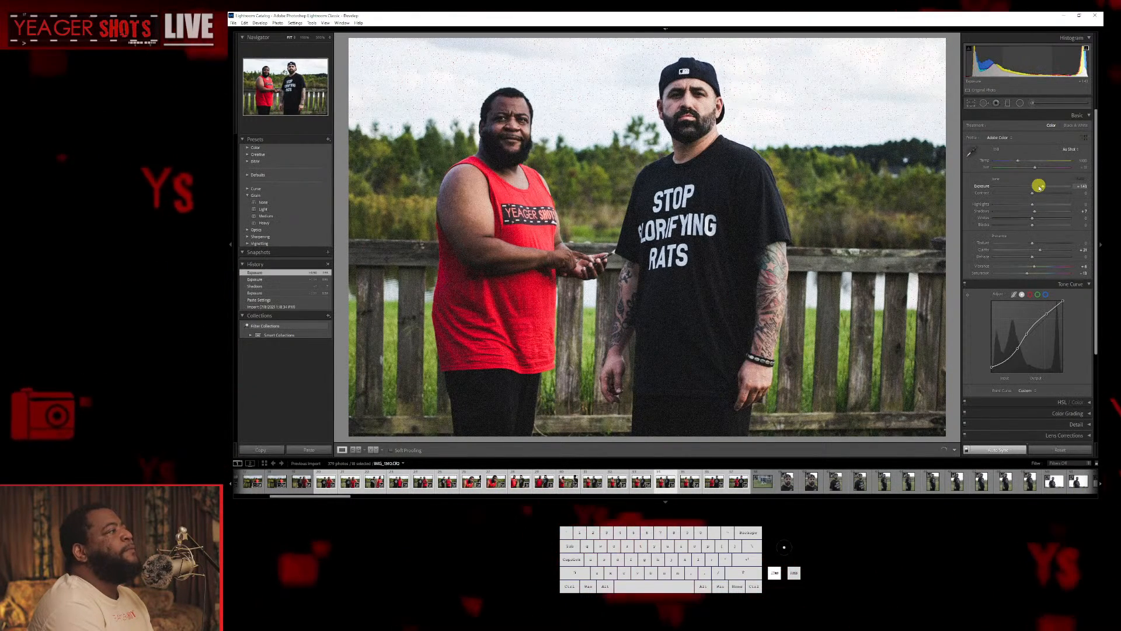
pyautogui.press('Right')
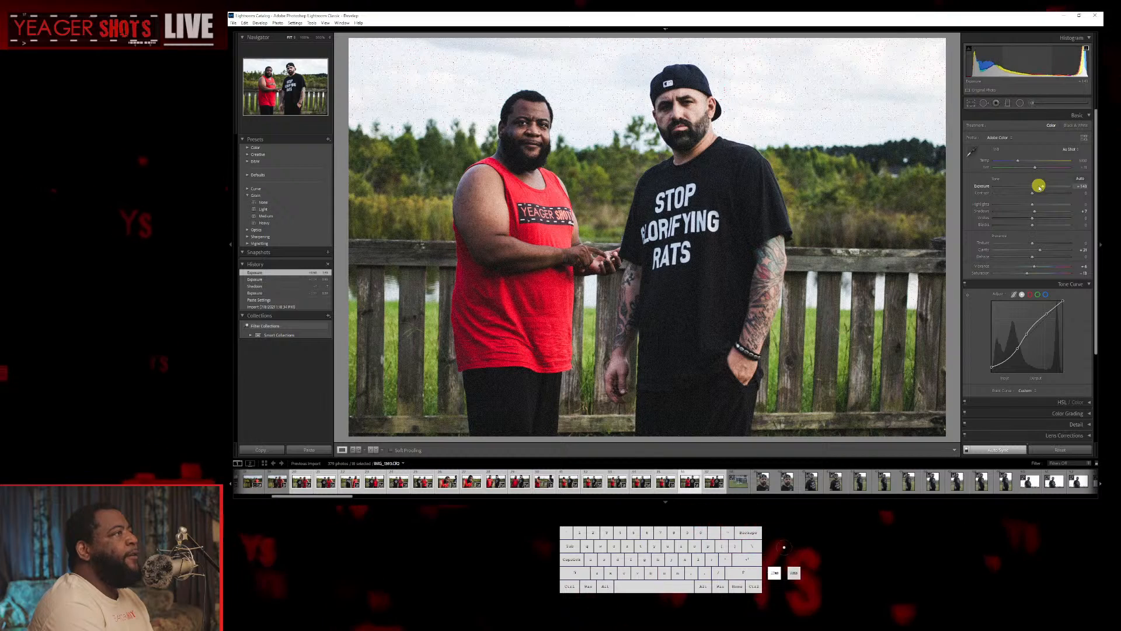
pyautogui.press('Right')
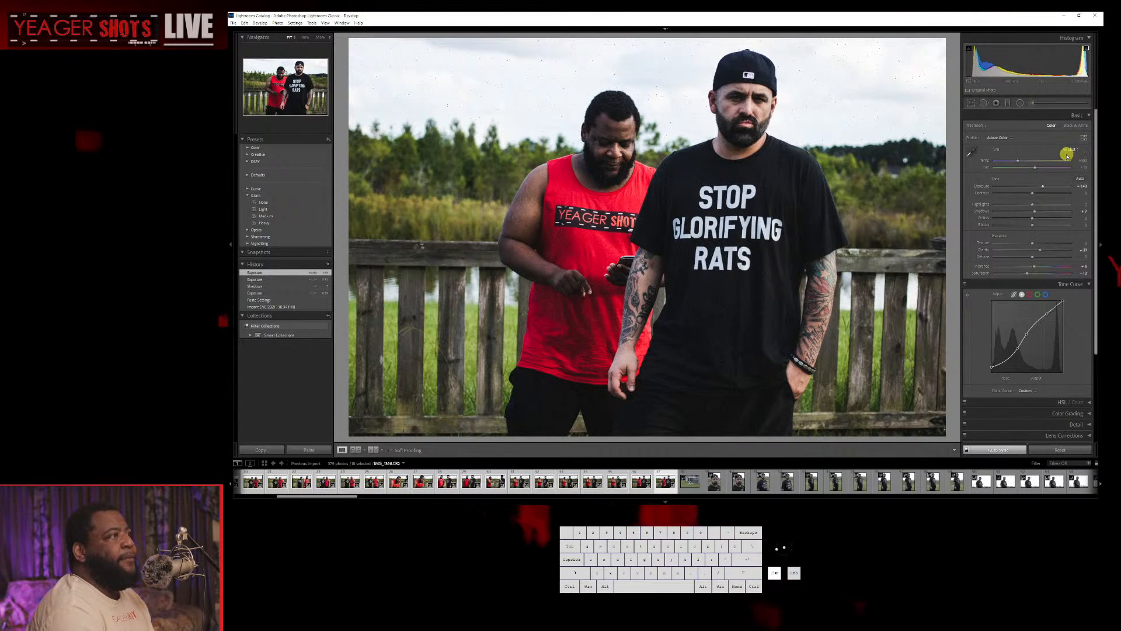
# Reduce the grain amount in the effects settings for all eighteen selected close-ups.
pyautogui.scroll(-2, 1087, 387)
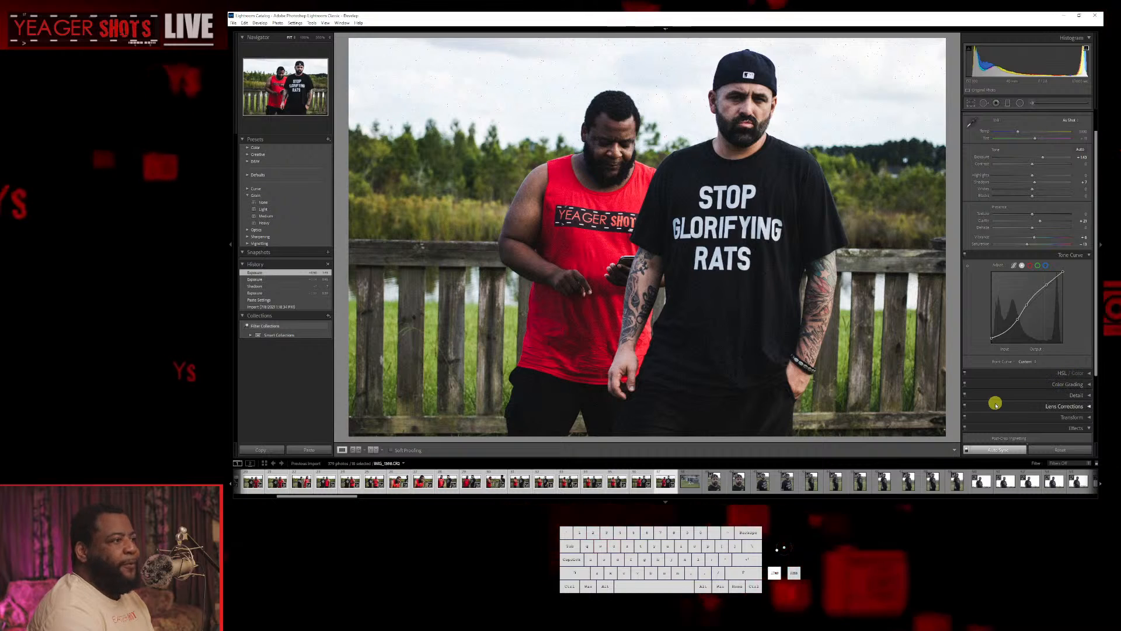
pyautogui.scroll(-4, 988, 399)
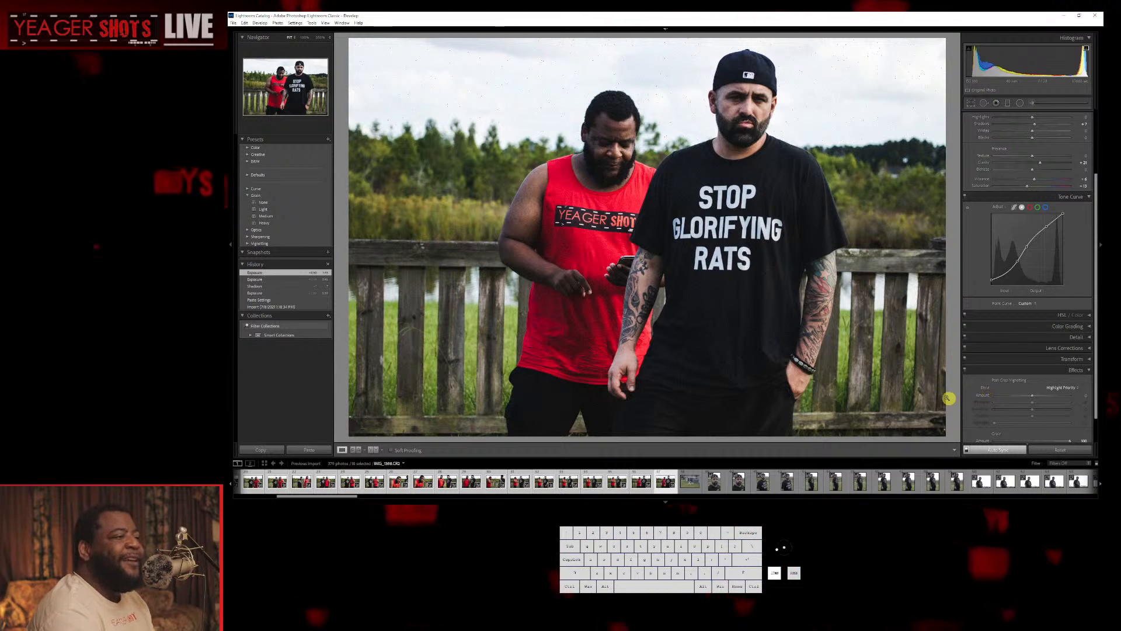
pyautogui.scroll(-2, 988, 383)
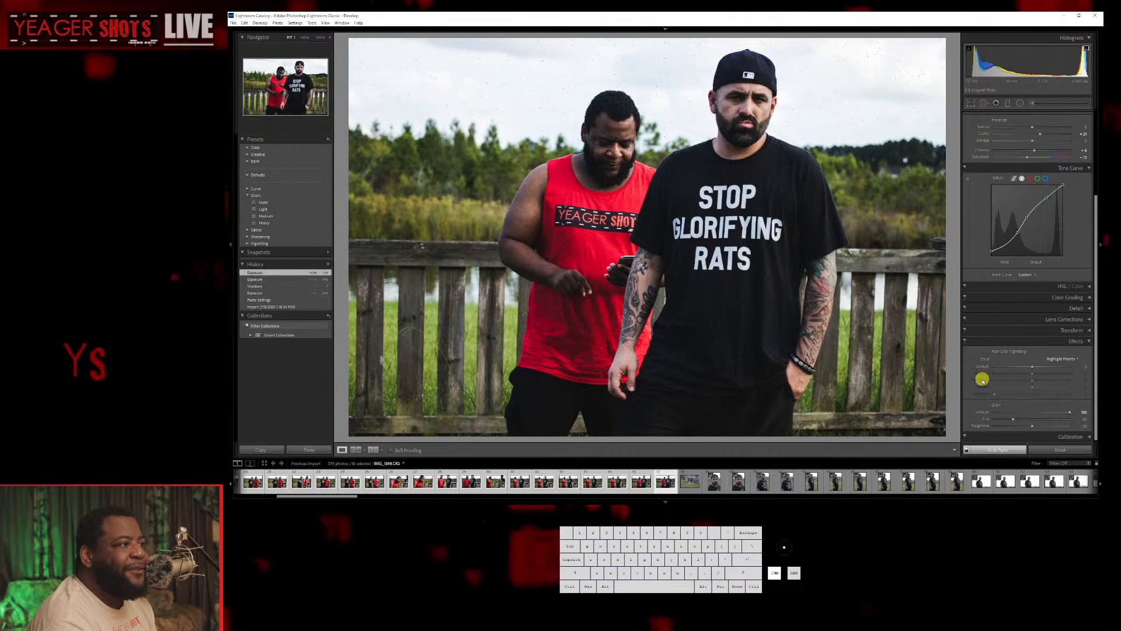
pyautogui.scroll(-1, 981, 372)
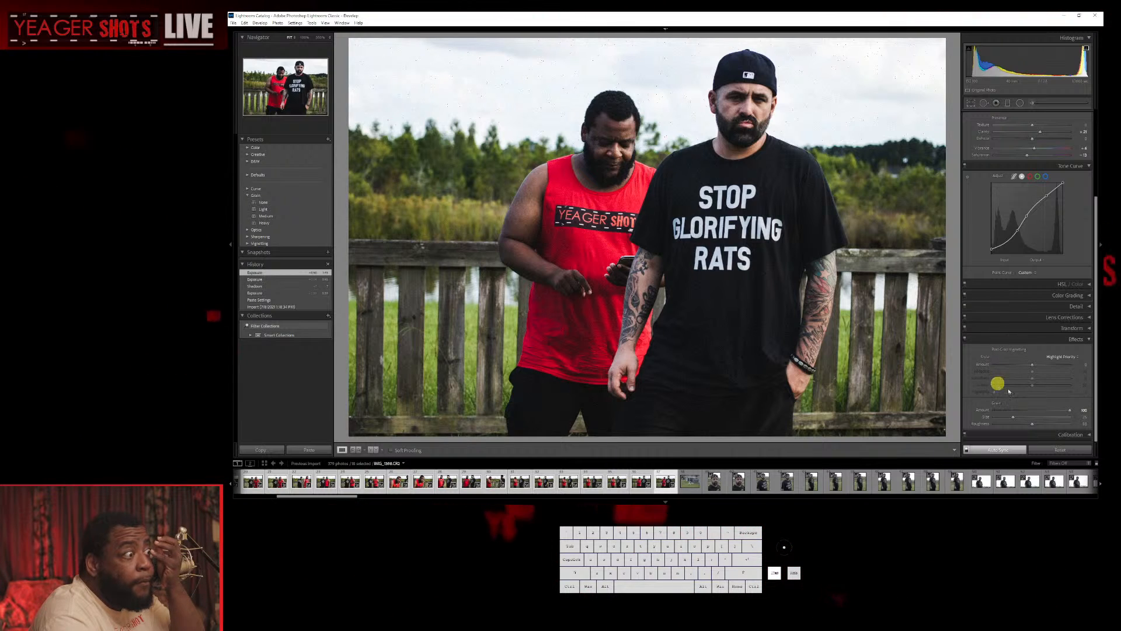
pyautogui.moveTo(1071, 413); pyautogui.dragTo(1053, 417)
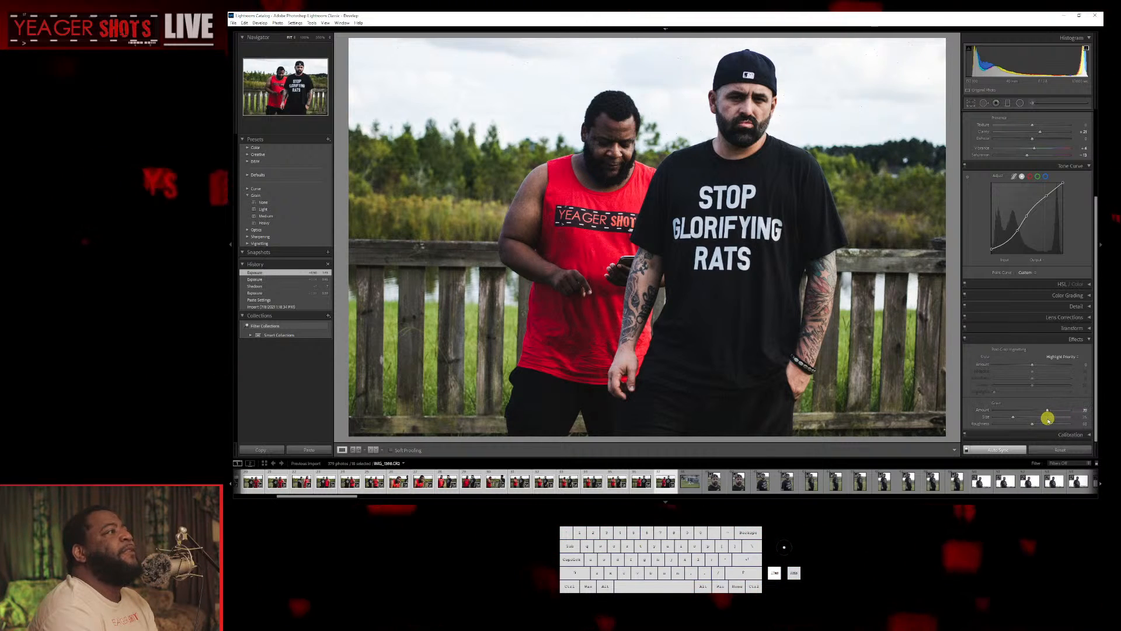
pyautogui.moveTo(1048, 419); pyautogui.dragTo(1046, 420)
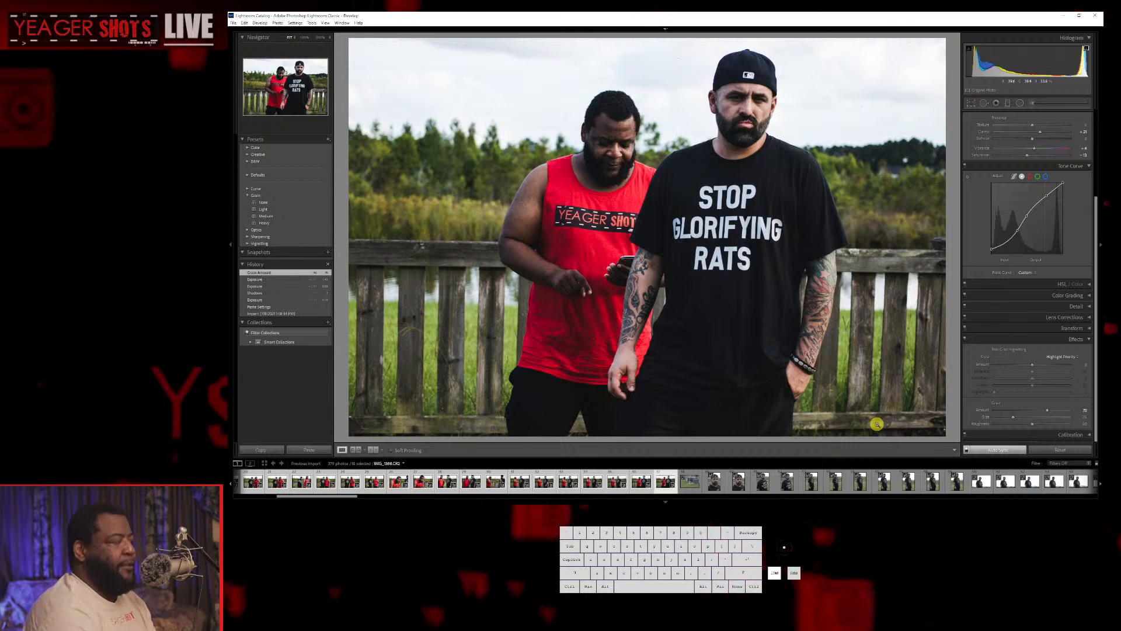
# Check the brighter exposure and reduced grain photo by photo, starting again from the first selected close-ups.
pyautogui.press('Left')
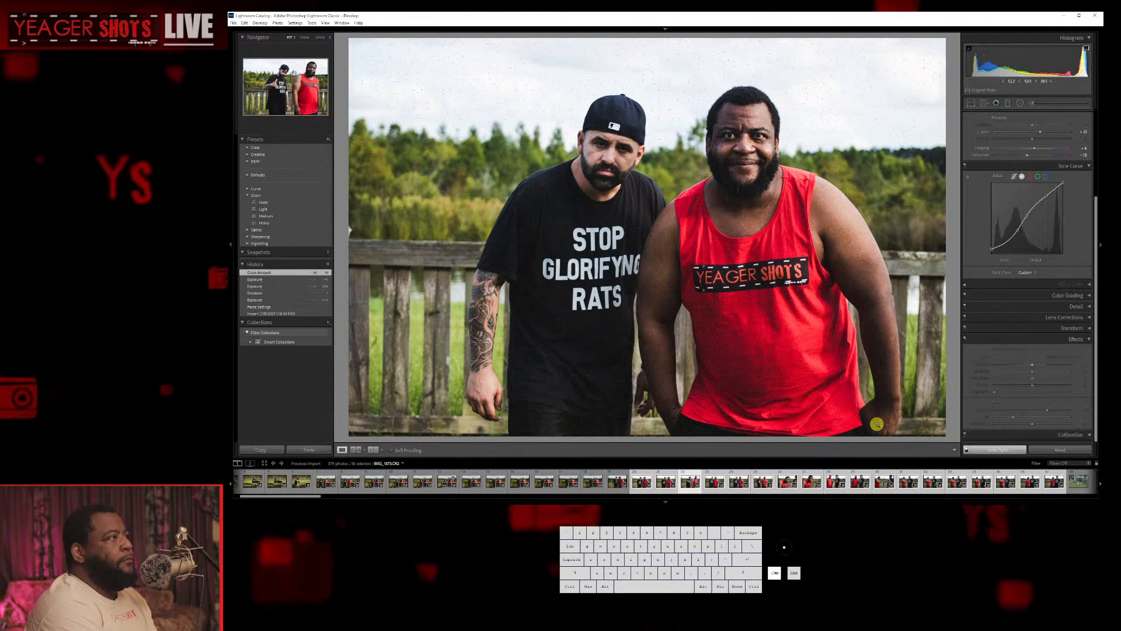
pyautogui.press('Right')
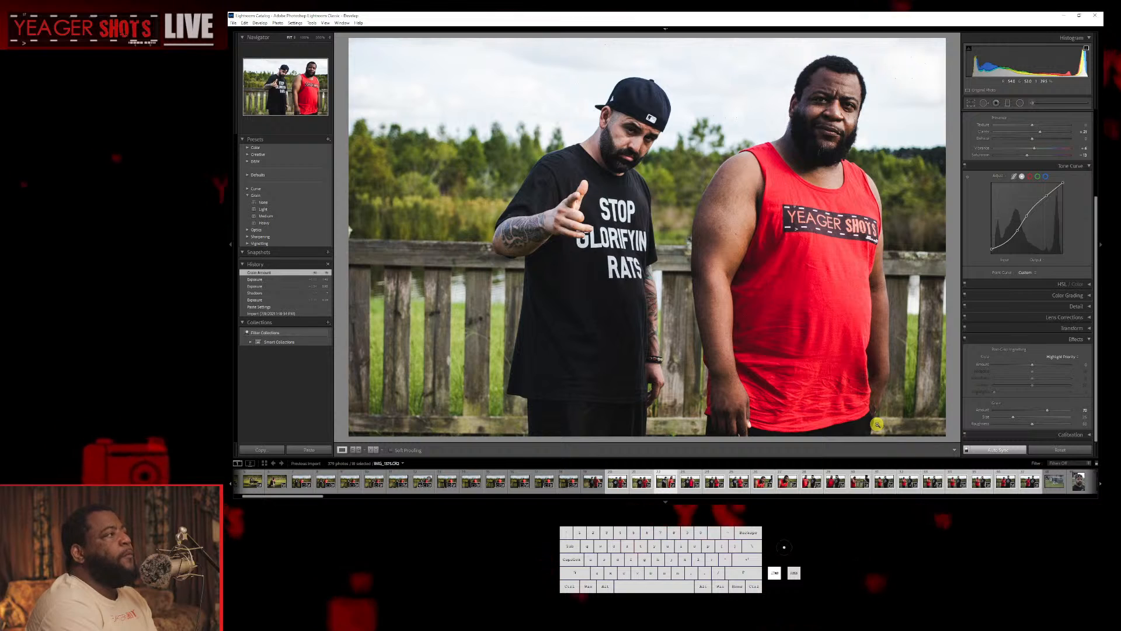
pyautogui.press('Right')
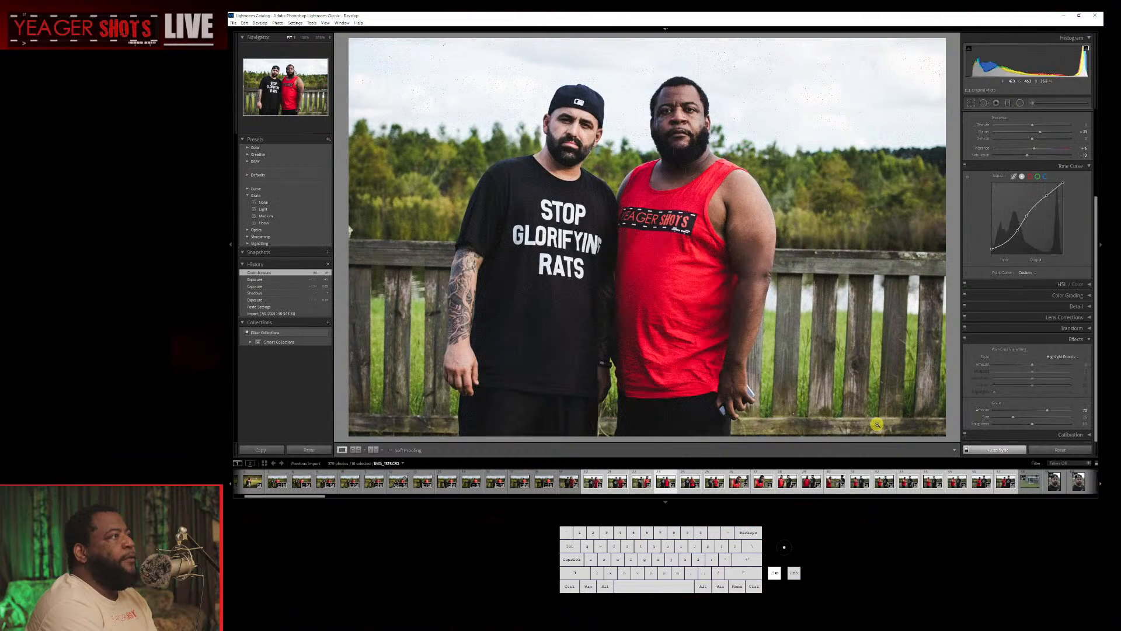
pyautogui.press('Right')
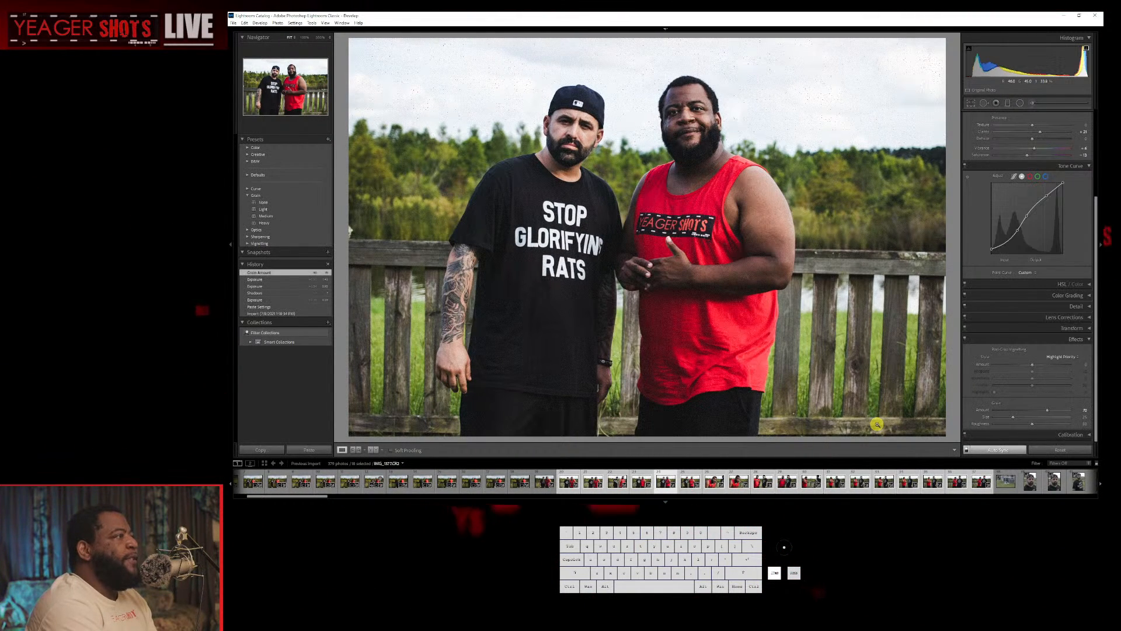
pyautogui.press('Right')
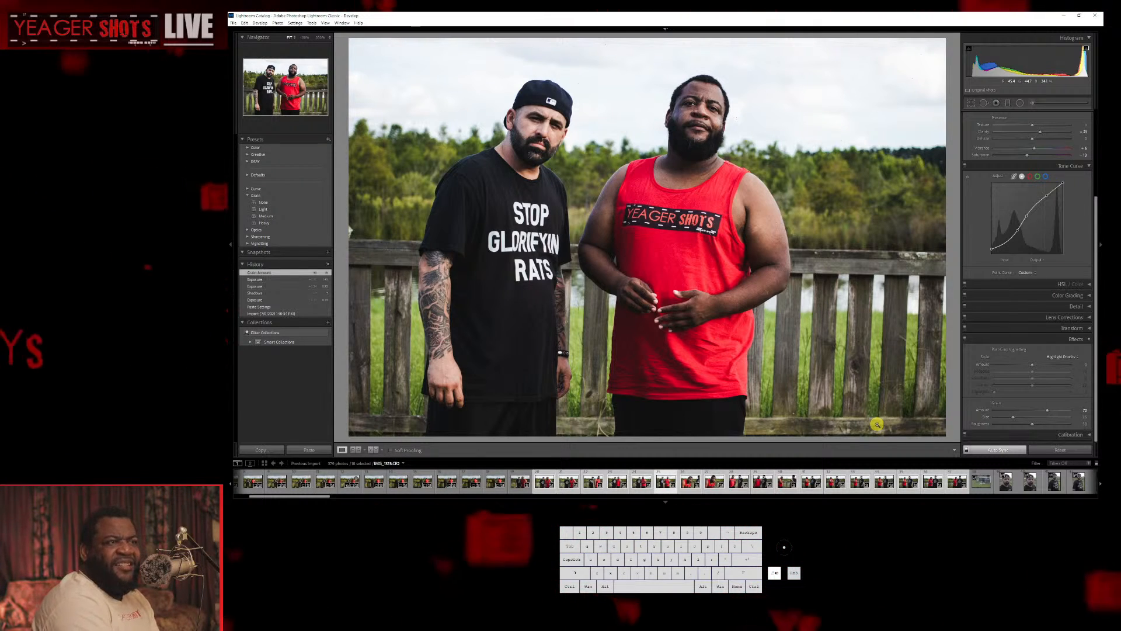
pyautogui.press('7')
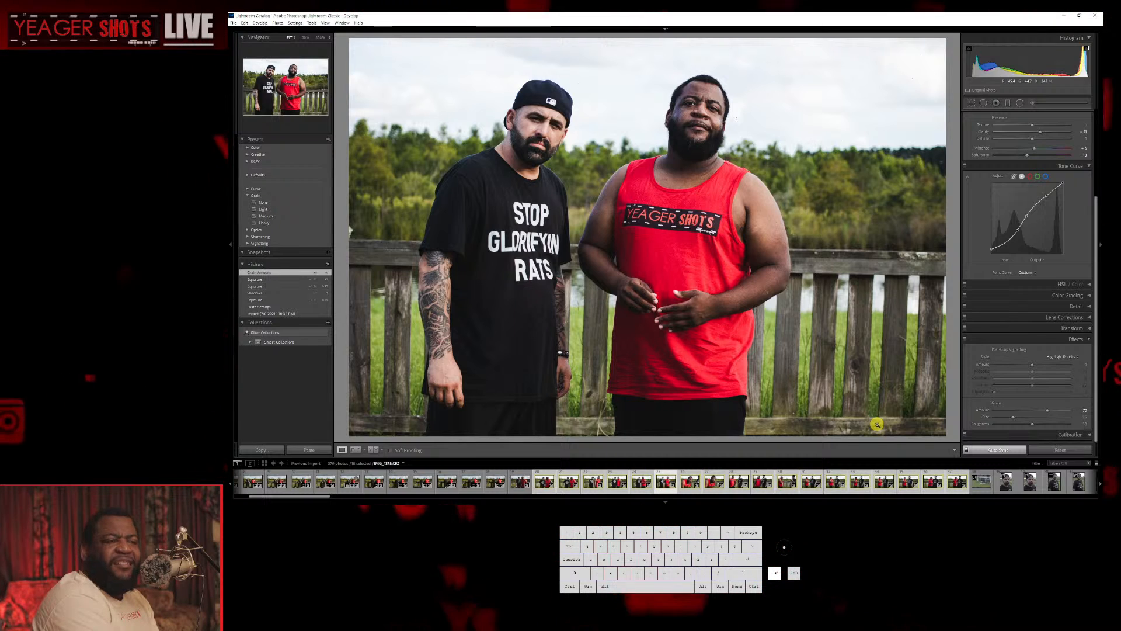
pyautogui.press('8')
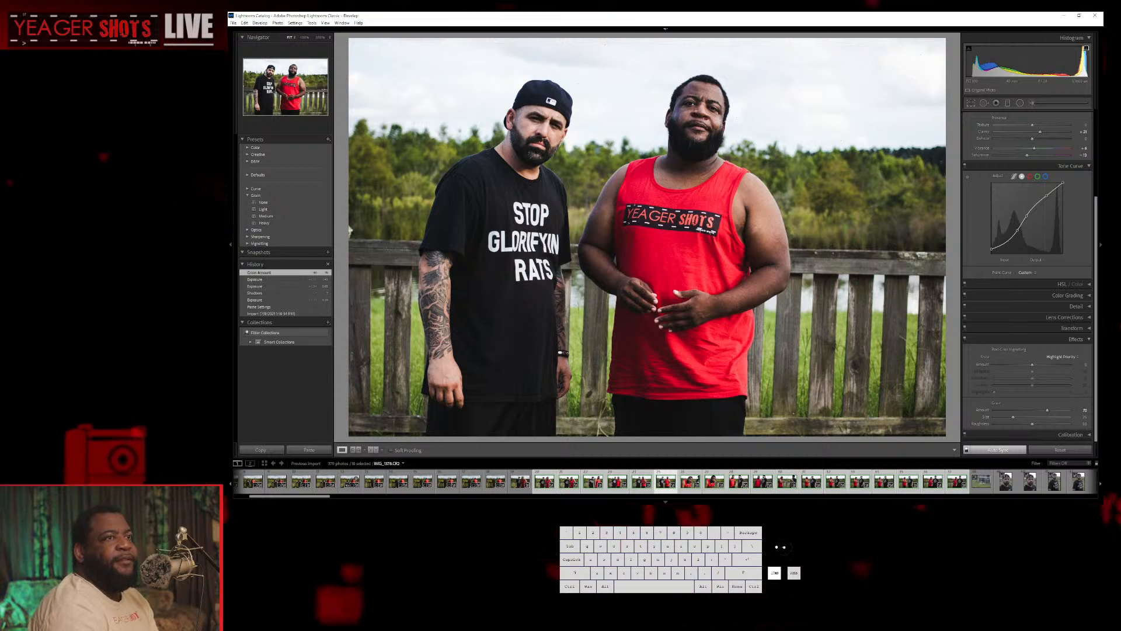
pyautogui.hotkey('alt', 'Tab')
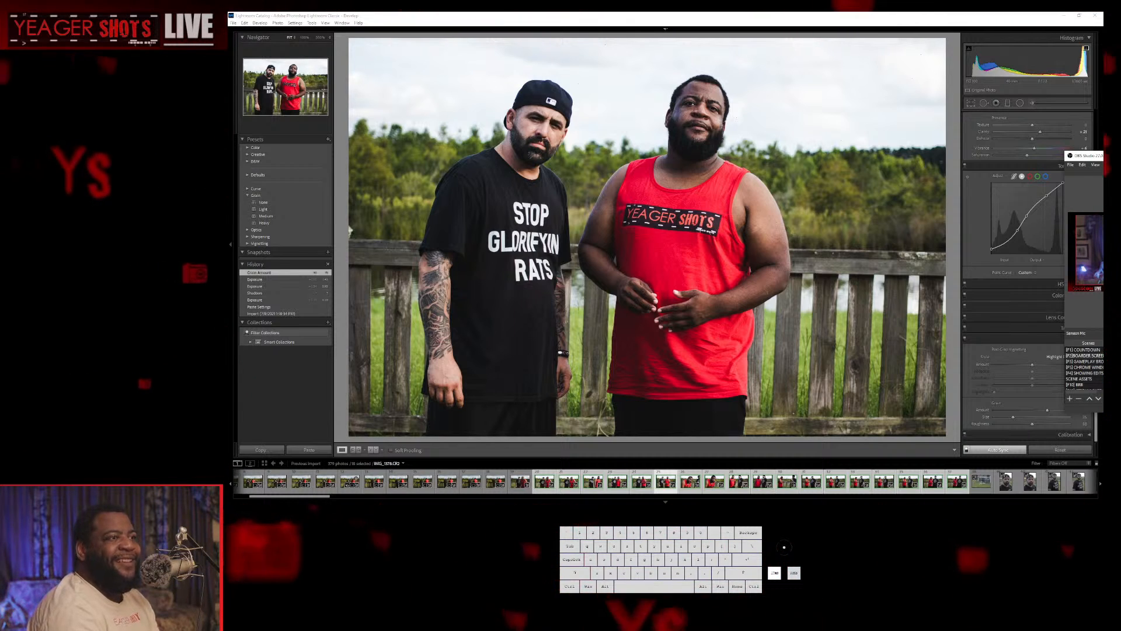
pyautogui.moveTo(1086, 156); pyautogui.dragTo(1120, 156)
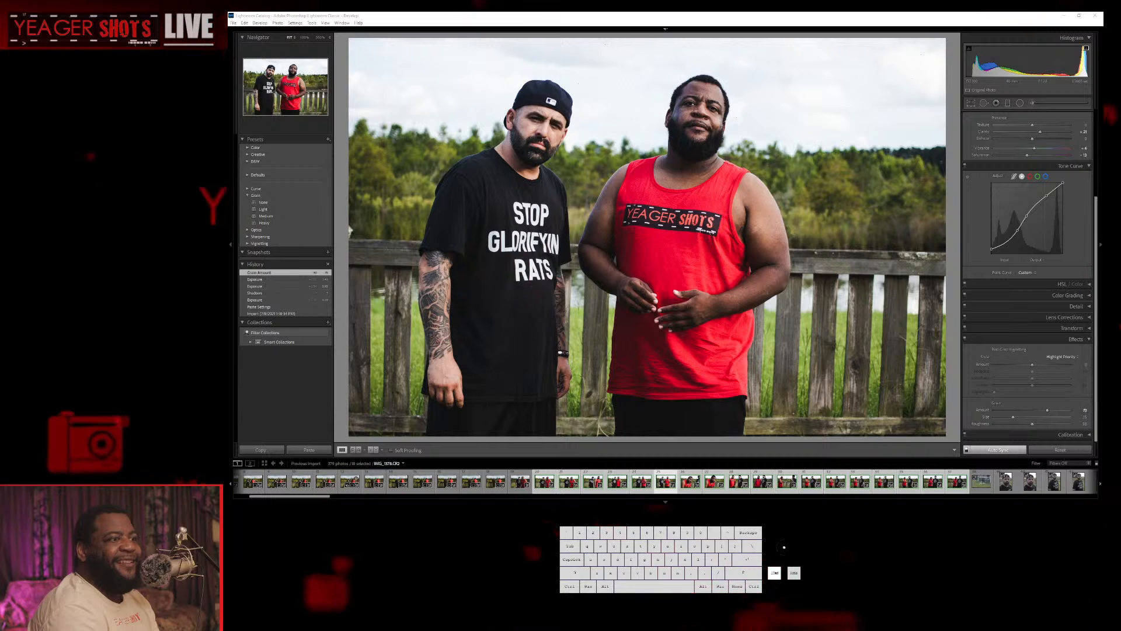
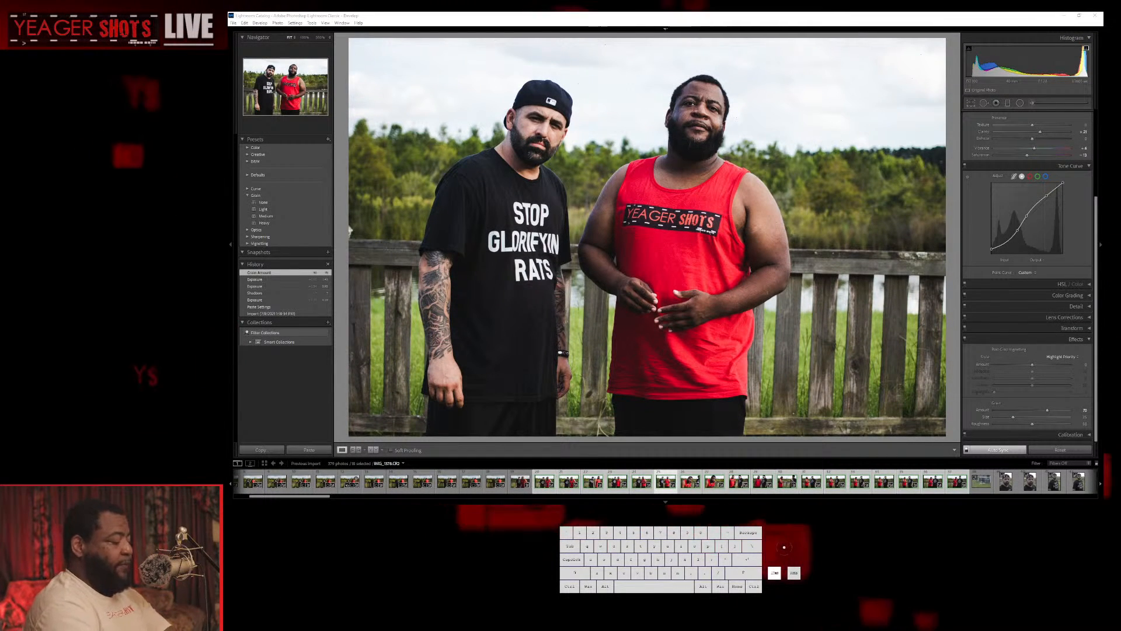
# Review the edited photos of the two men by the fence one by one, up to the dog photo.
pyautogui.click(520, 480)
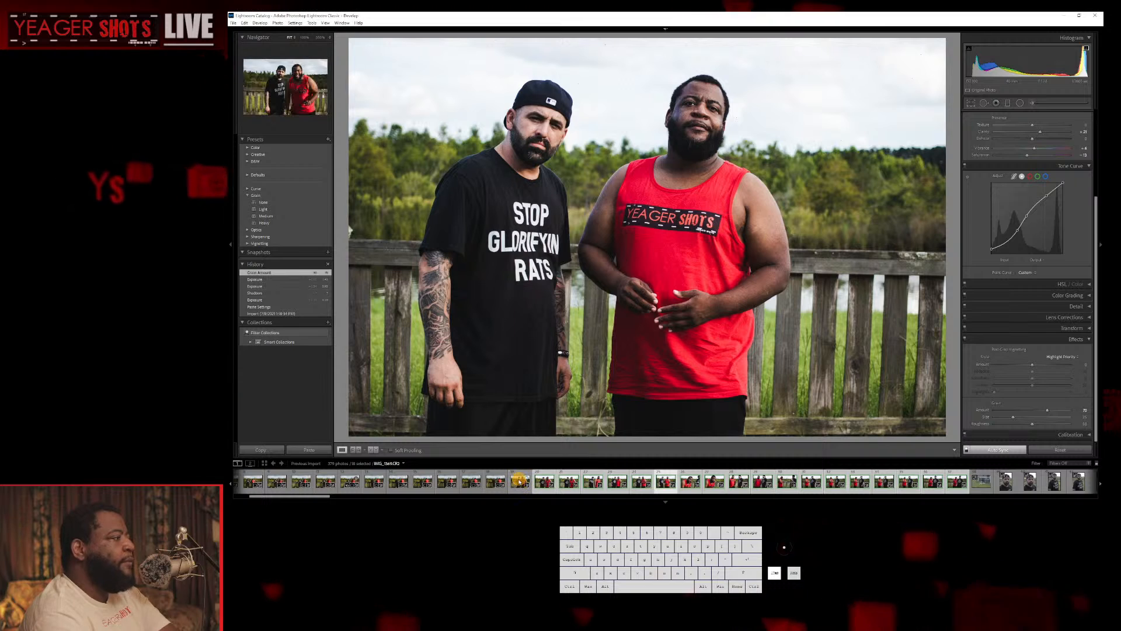
pyautogui.click(520, 480)
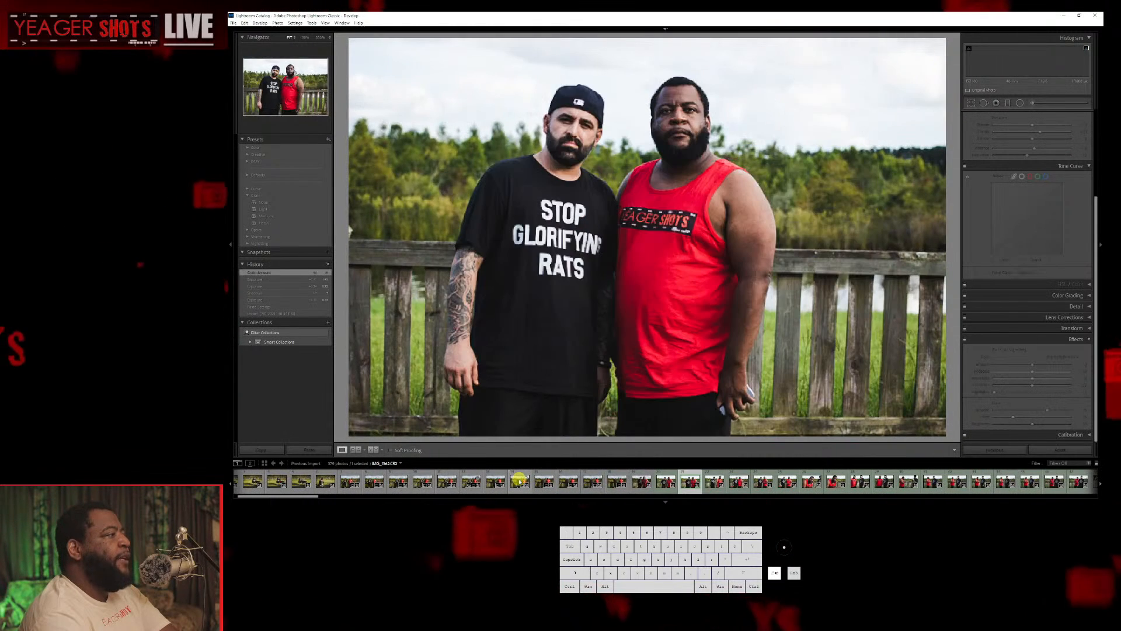
pyautogui.press('Right')
pyautogui.press('Right')
pyautogui.press('Right')
pyautogui.press('Right')
pyautogui.press('Right')
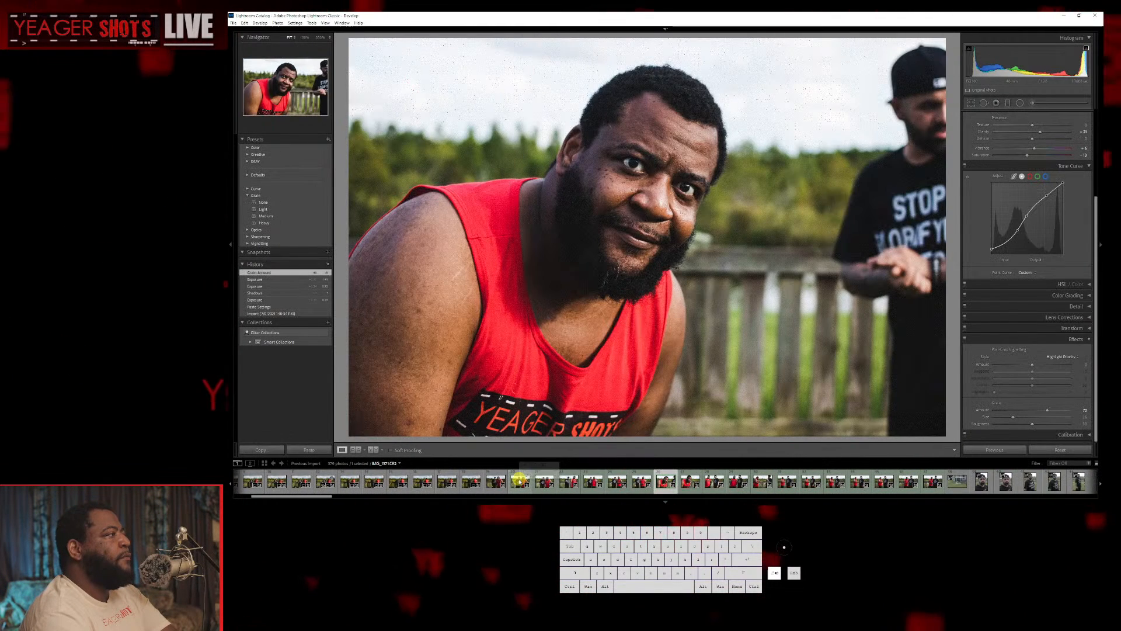
pyautogui.press('Right')
pyautogui.press('Right')
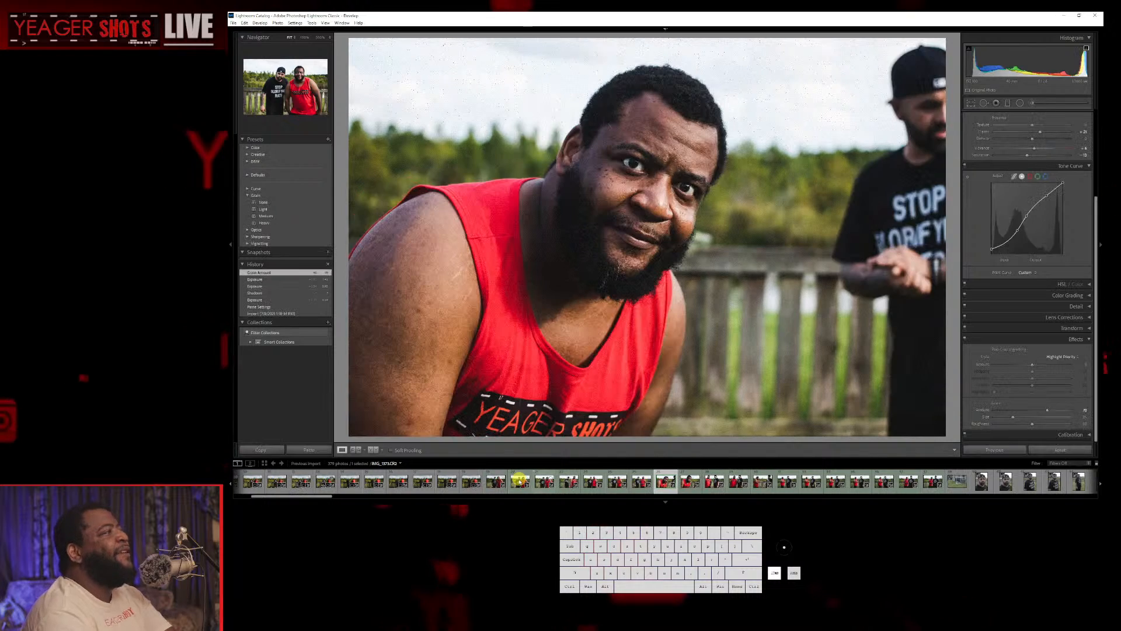
pyautogui.press('Right')
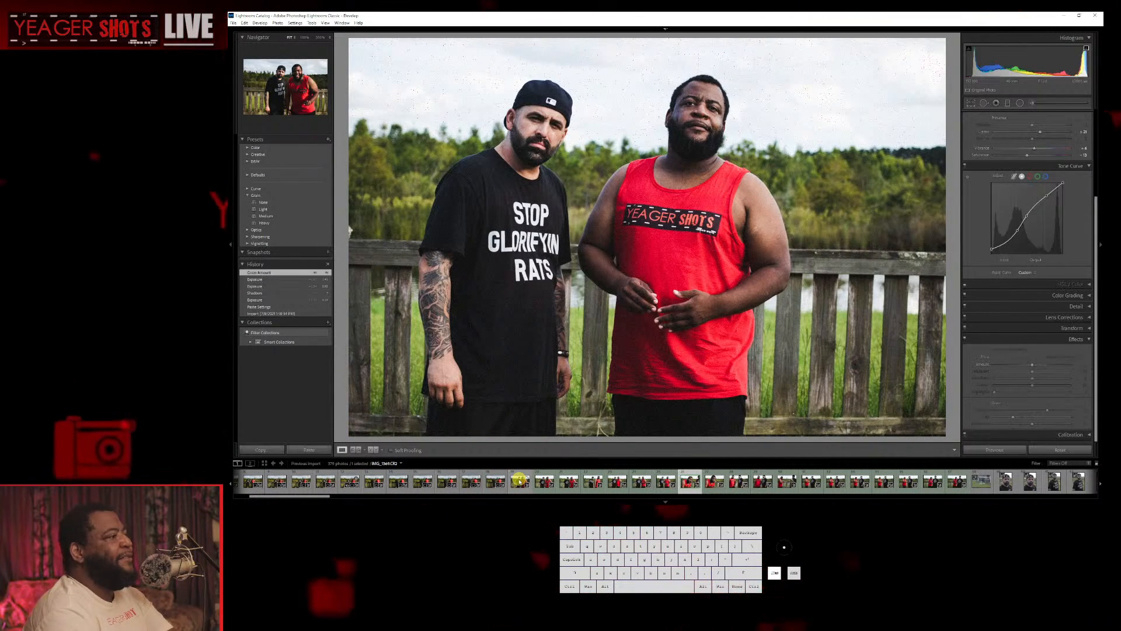
pyautogui.press('Right')
pyautogui.press('Right')
pyautogui.press('Right')
pyautogui.press('Right')
pyautogui.press('Right')
pyautogui.press('Right')
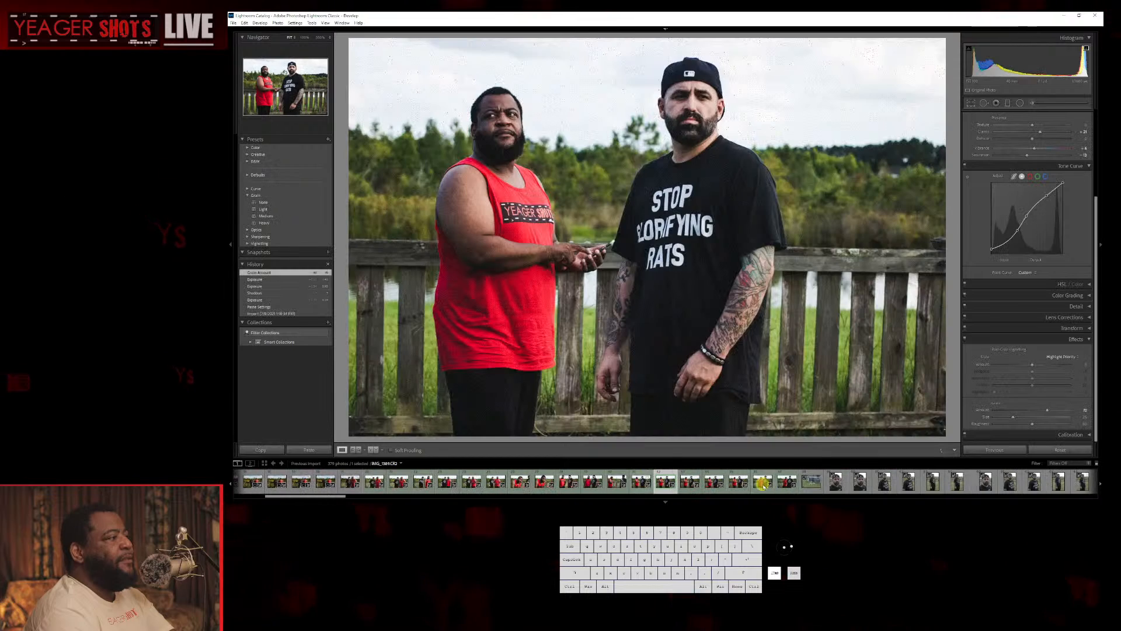
pyautogui.press('Right')
pyautogui.press('Left')
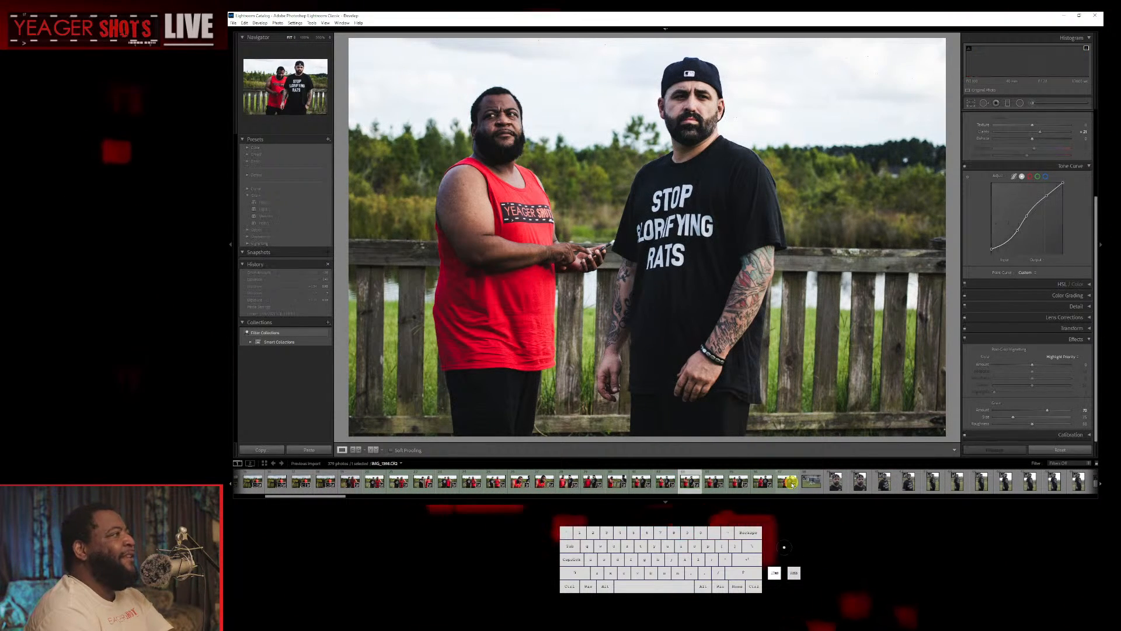
pyautogui.press('Right')
pyautogui.press('Right')
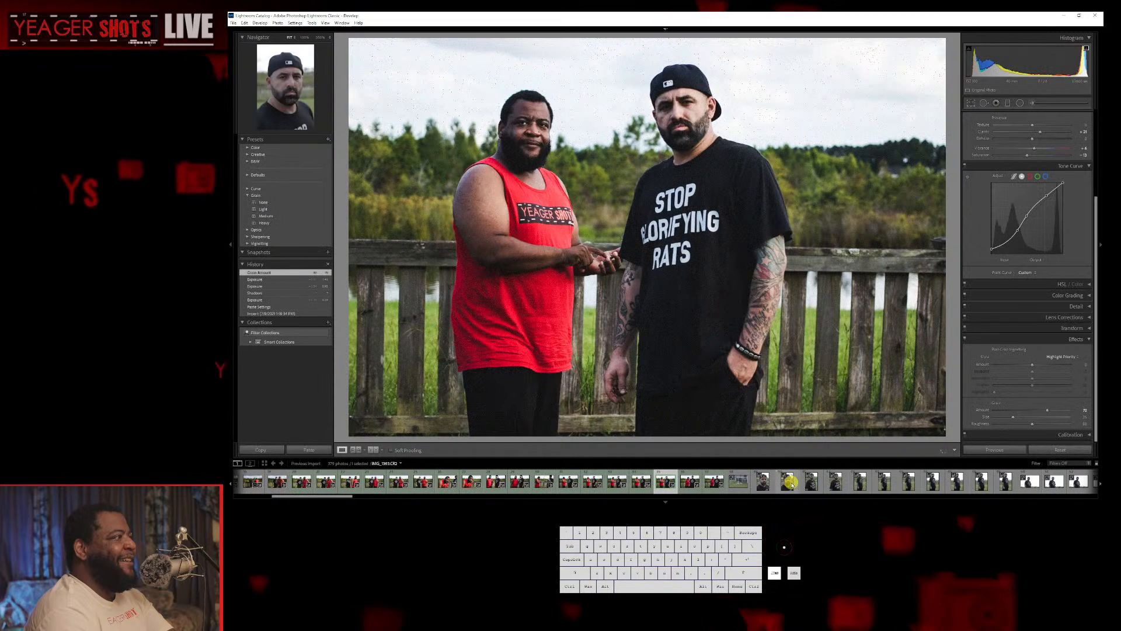
pyautogui.press('Right')
pyautogui.press('Left')
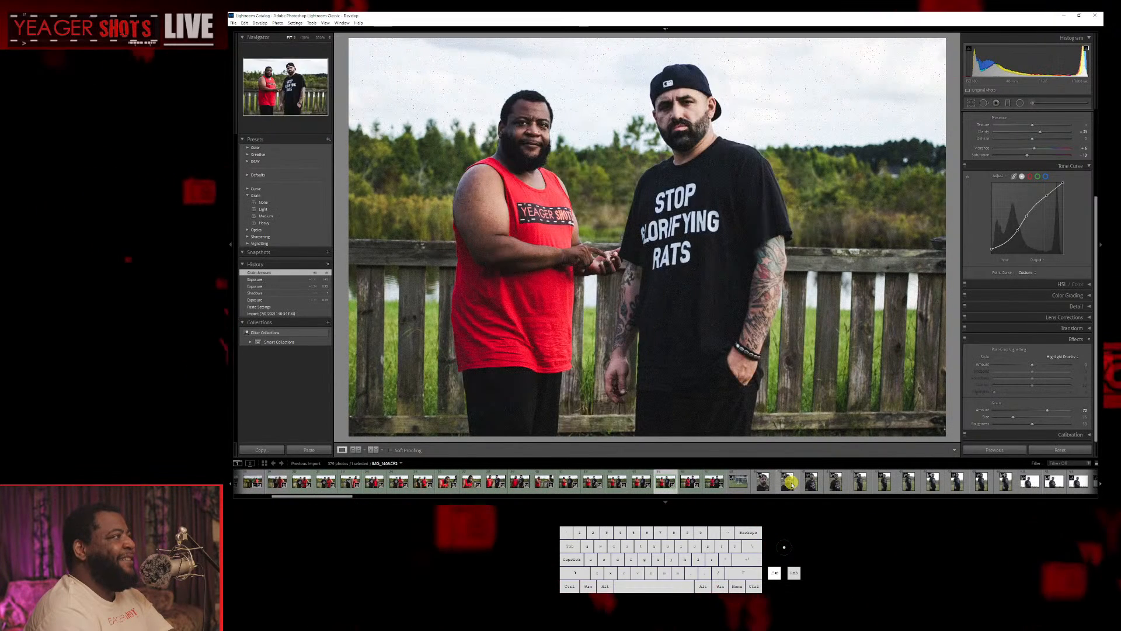
pyautogui.press('Right')
pyautogui.press('Right')
pyautogui.press('Right')
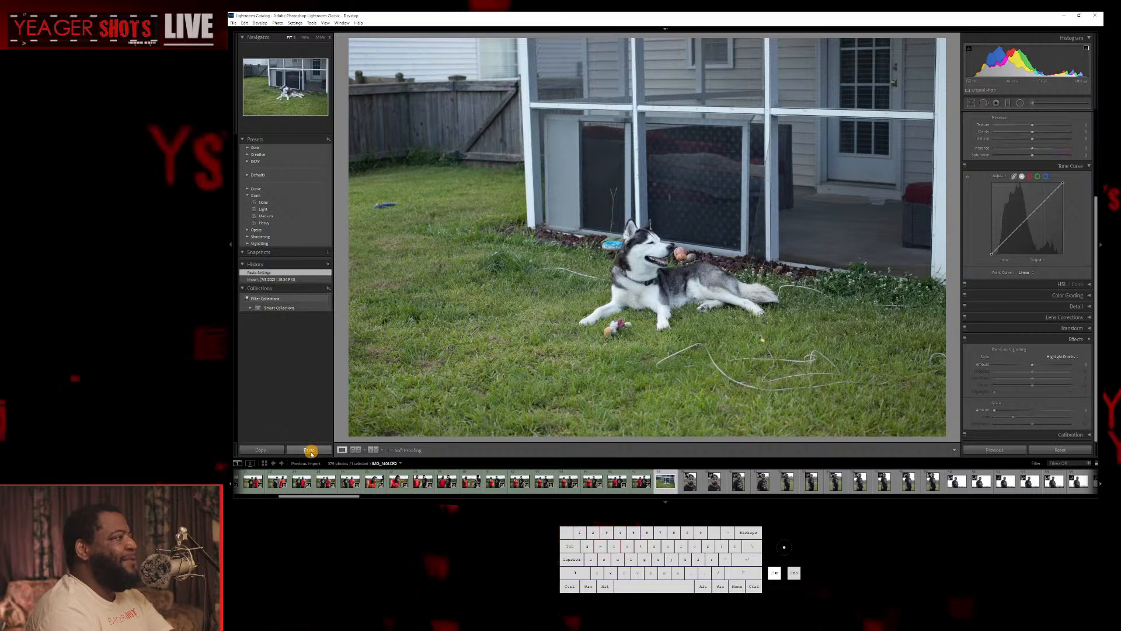
# Paste the copied develop settings onto the first close-up portrait after the dog photo.
pyautogui.press('Right')
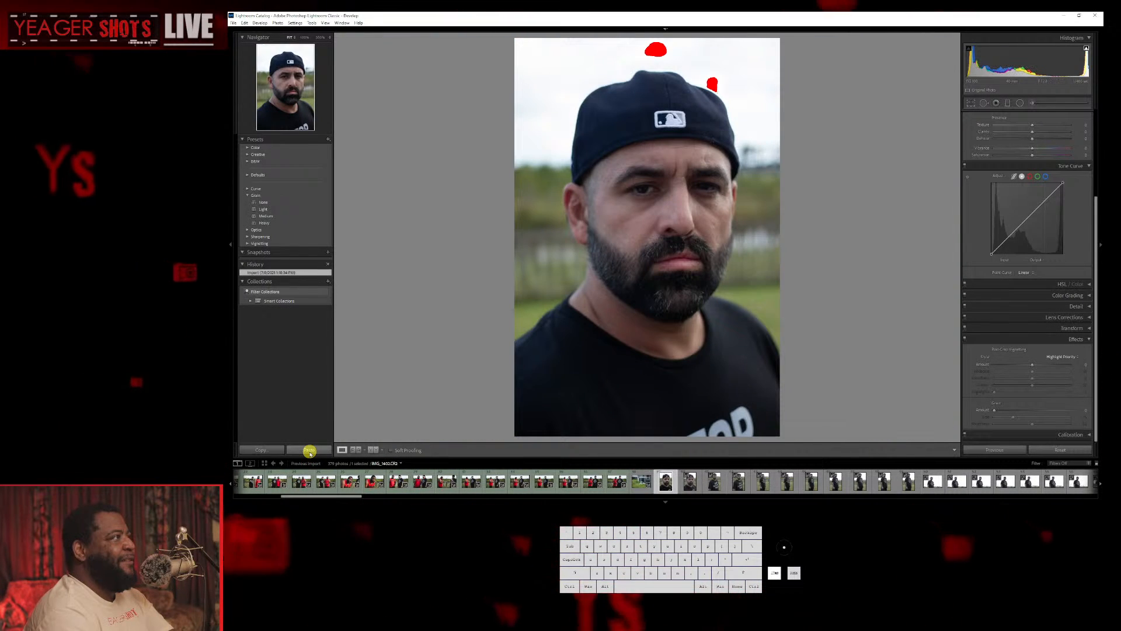
pyautogui.click(309, 451)
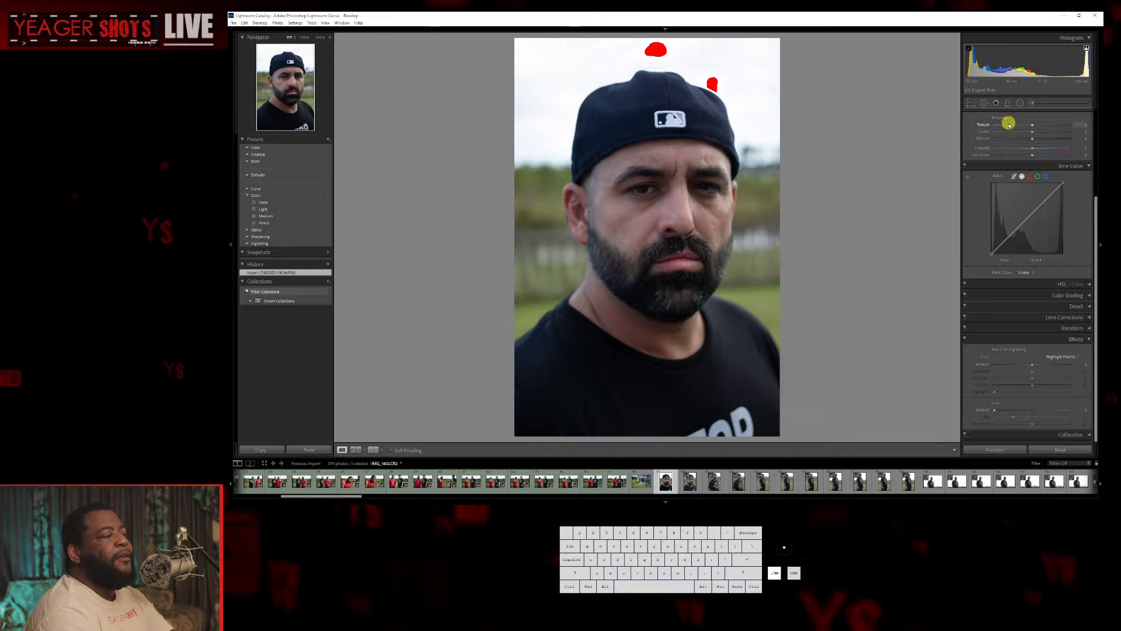
pyautogui.click(313, 451)
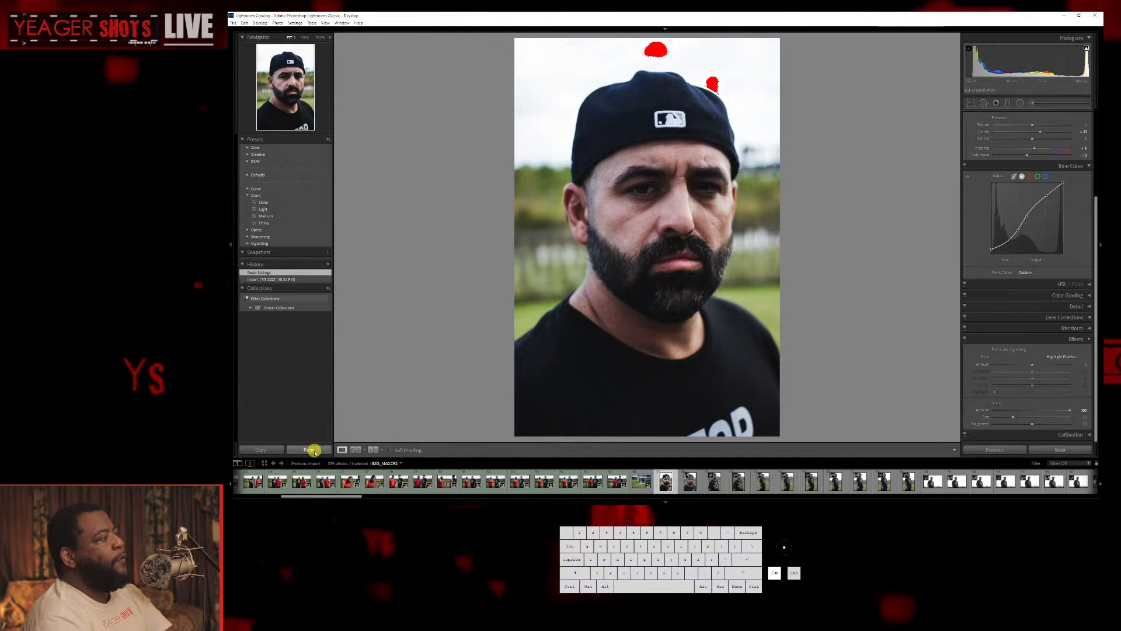
pyautogui.hotkey('ctrl', 'z')
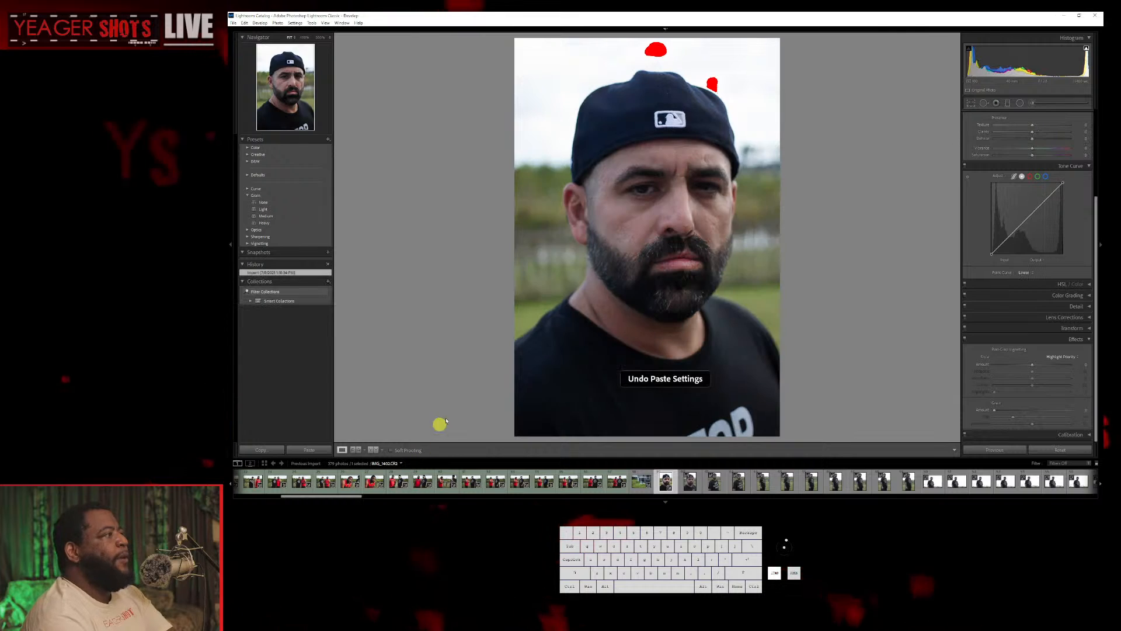
pyautogui.click(326, 451)
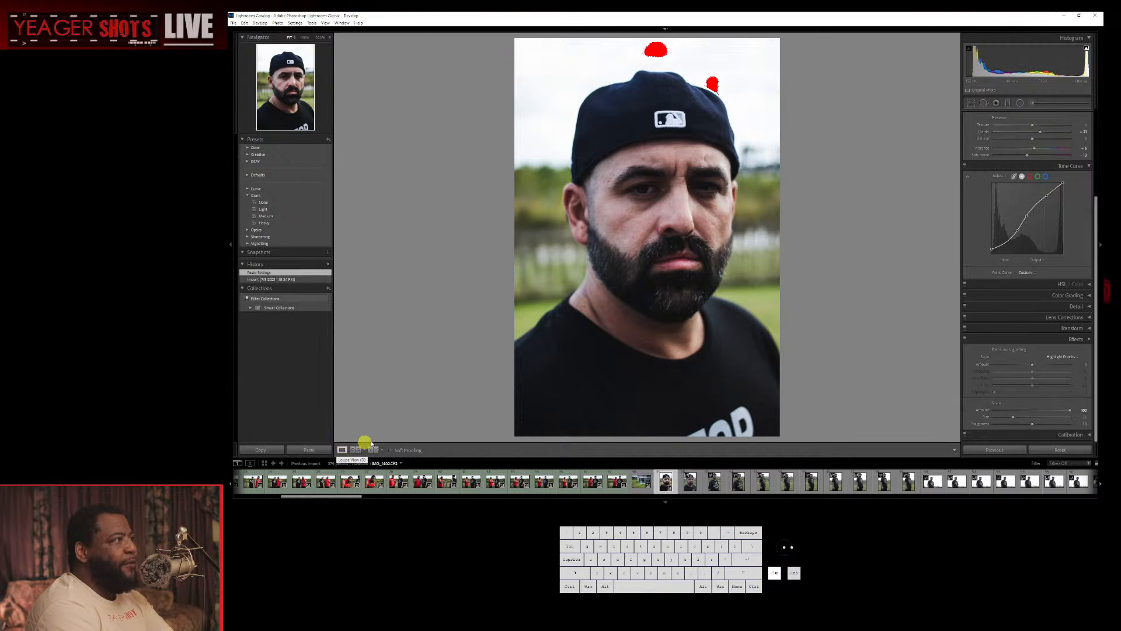
# Raise Shadows and strongly lower Highlights on the close-up portrait to lift the dark areas and recover the sky.
pyautogui.scroll(2, 1036, 184)
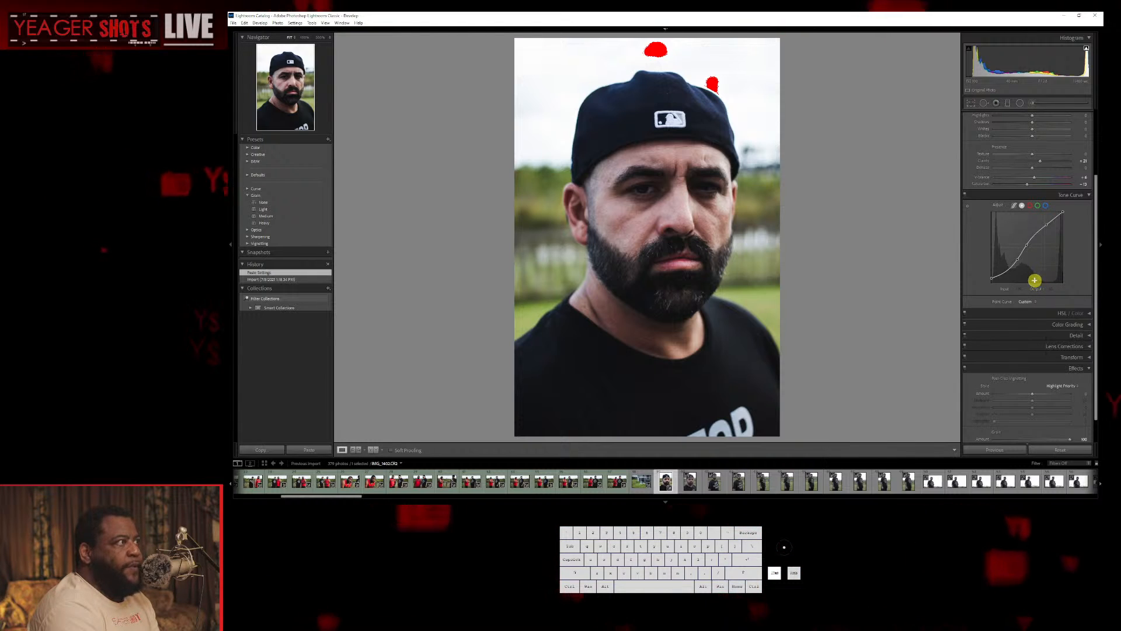
pyautogui.scroll(4, 1037, 260)
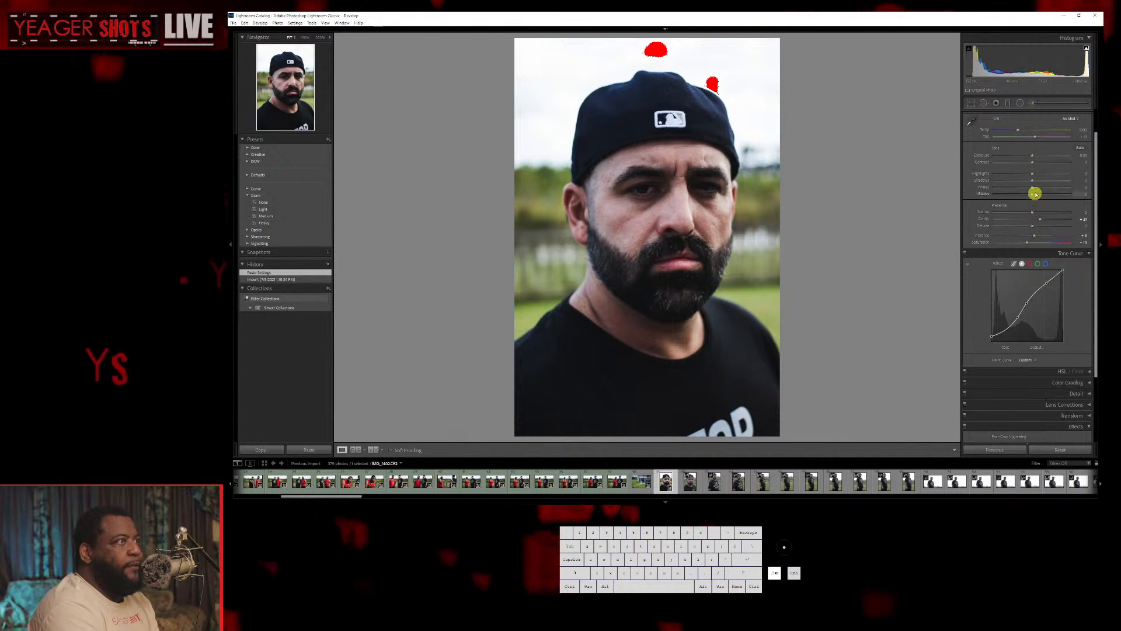
pyautogui.moveTo(1033, 181); pyautogui.dragTo(1060, 187)
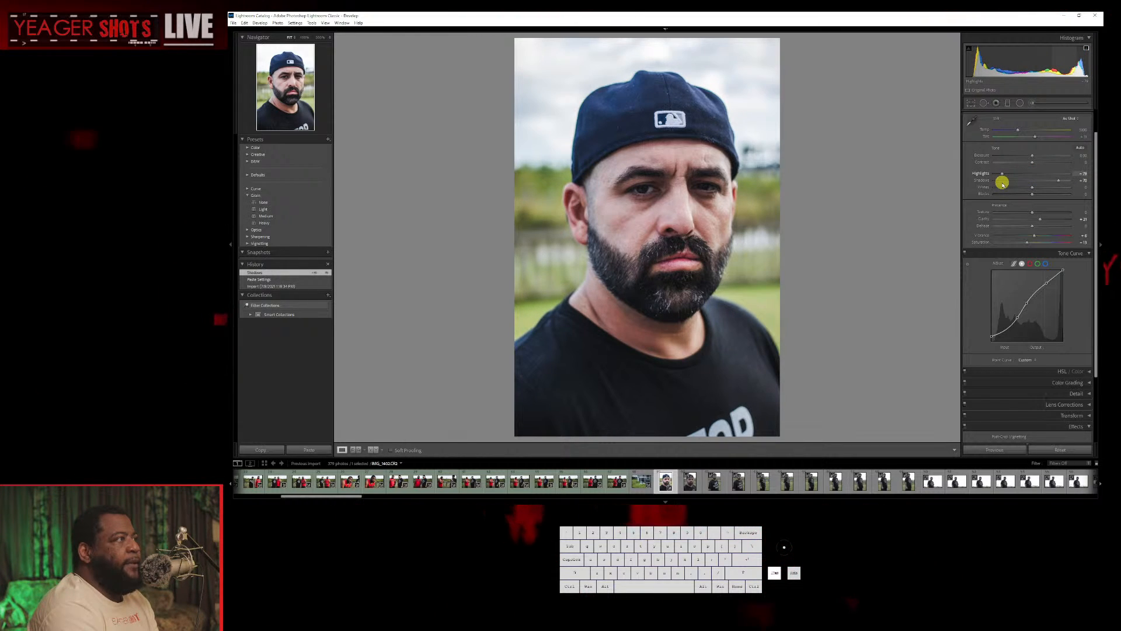
pyautogui.moveTo(1003, 184); pyautogui.dragTo(999, 184)
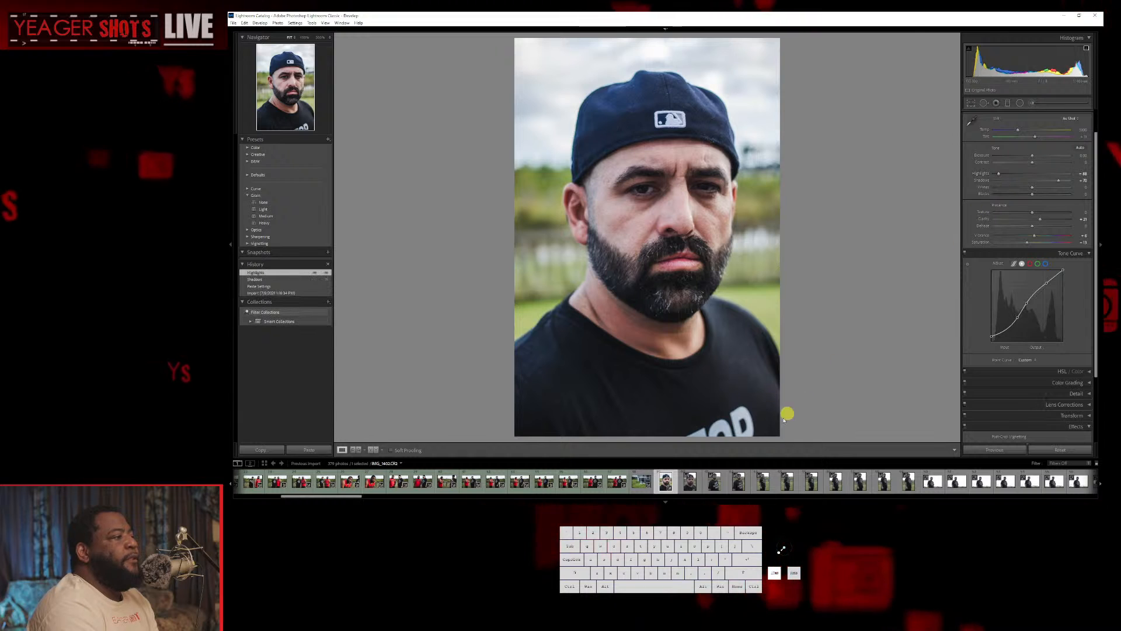
# Copy the portrait's develop settings and paste them onto the following ten color photos of the man in the black shirt.
pyautogui.click(262, 450)
pyautogui.click(754, 334)
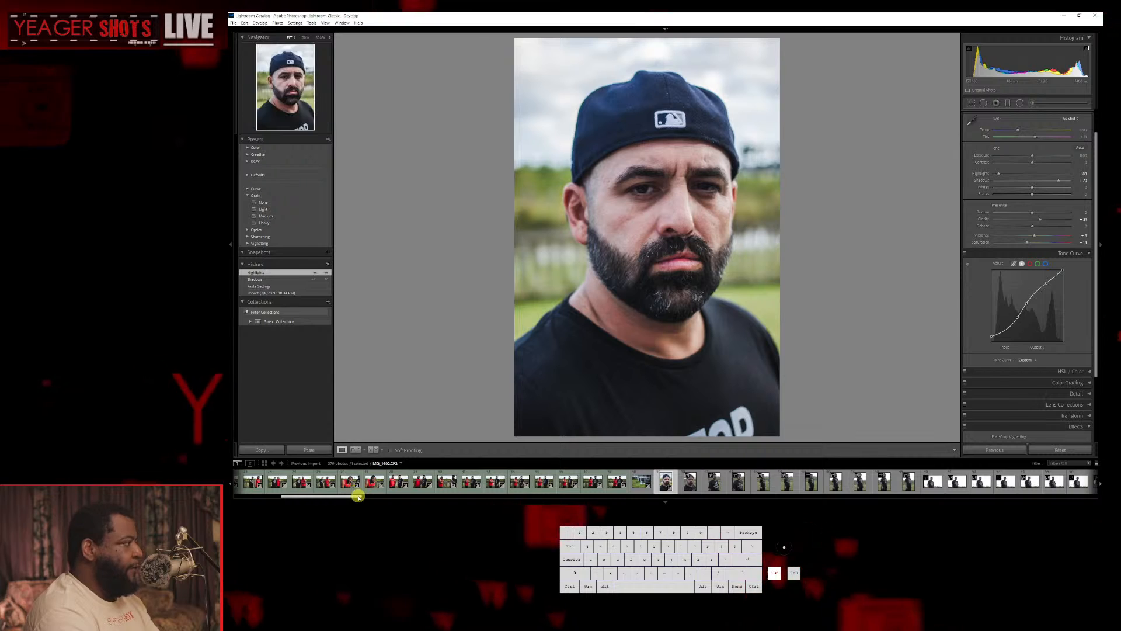
pyautogui.moveTo(358, 495); pyautogui.dragTo(382, 493)
pyautogui.click(433, 480)
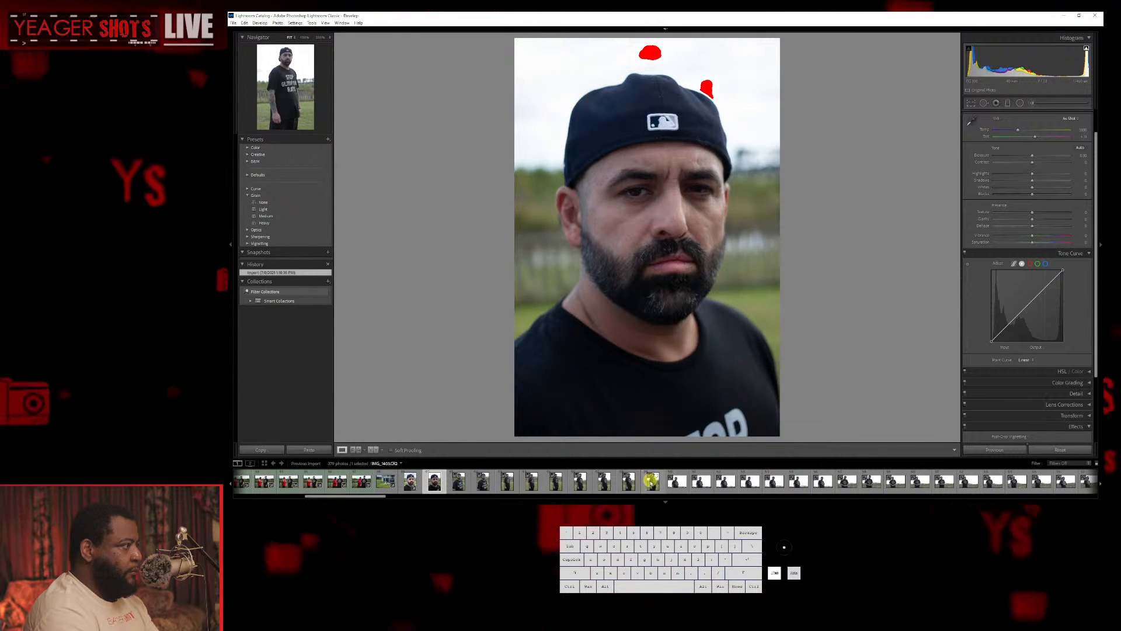
pyautogui.keyDown('shift'); pyautogui.click(651, 482); pyautogui.keyUp('shift')
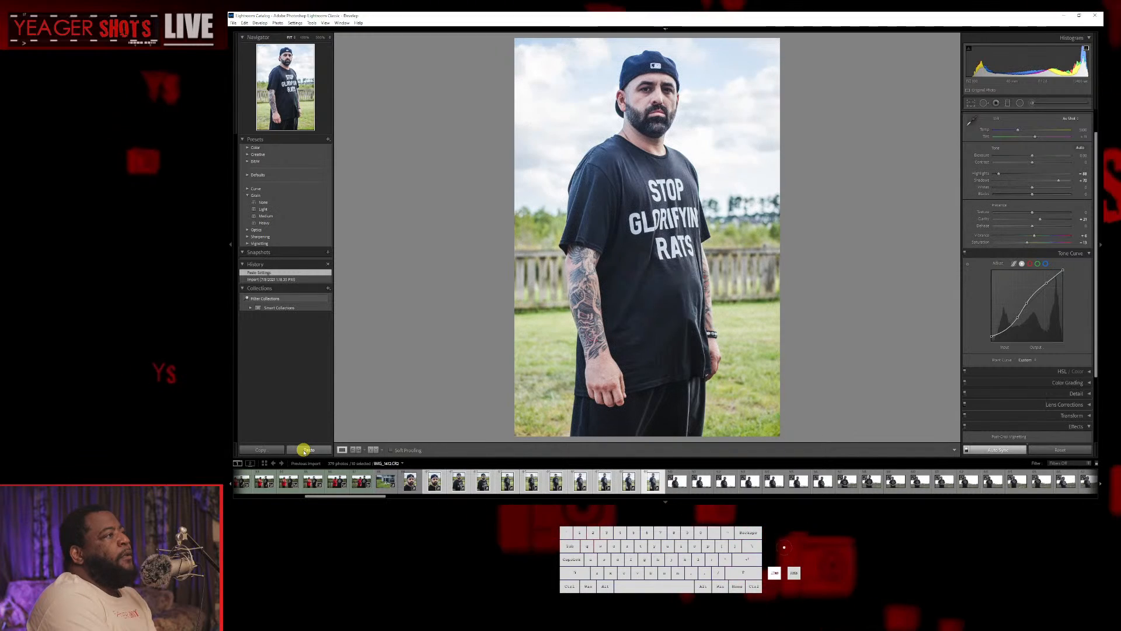
# Step back and forth through the selected black-shirt portraits to examine how the pasted settings look on each.
pyautogui.press('Left')
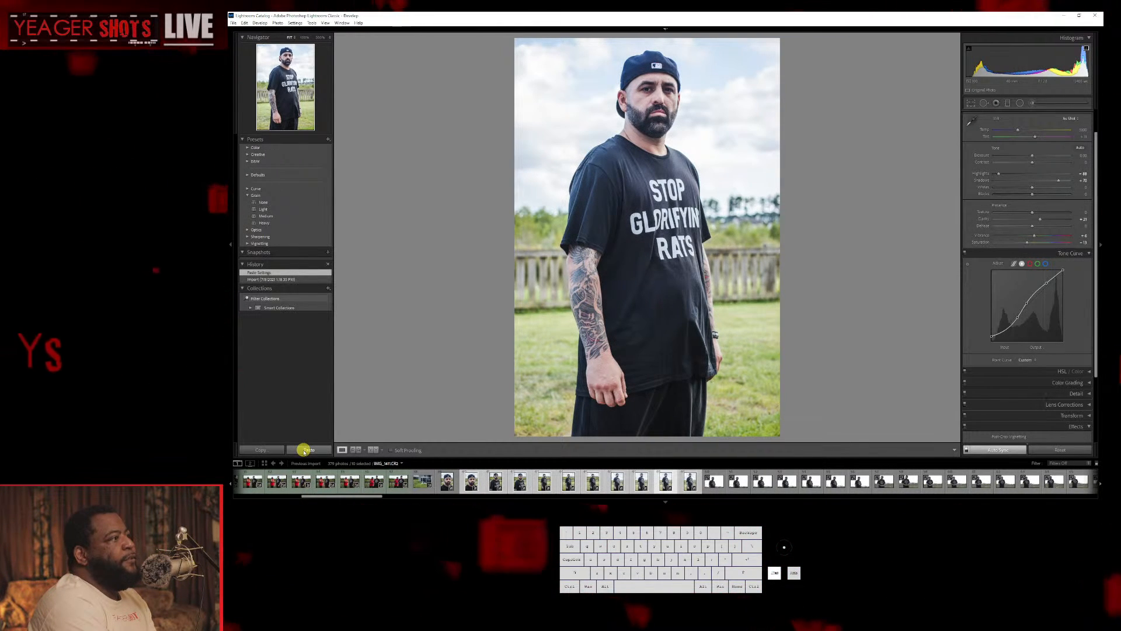
pyautogui.press('Left')
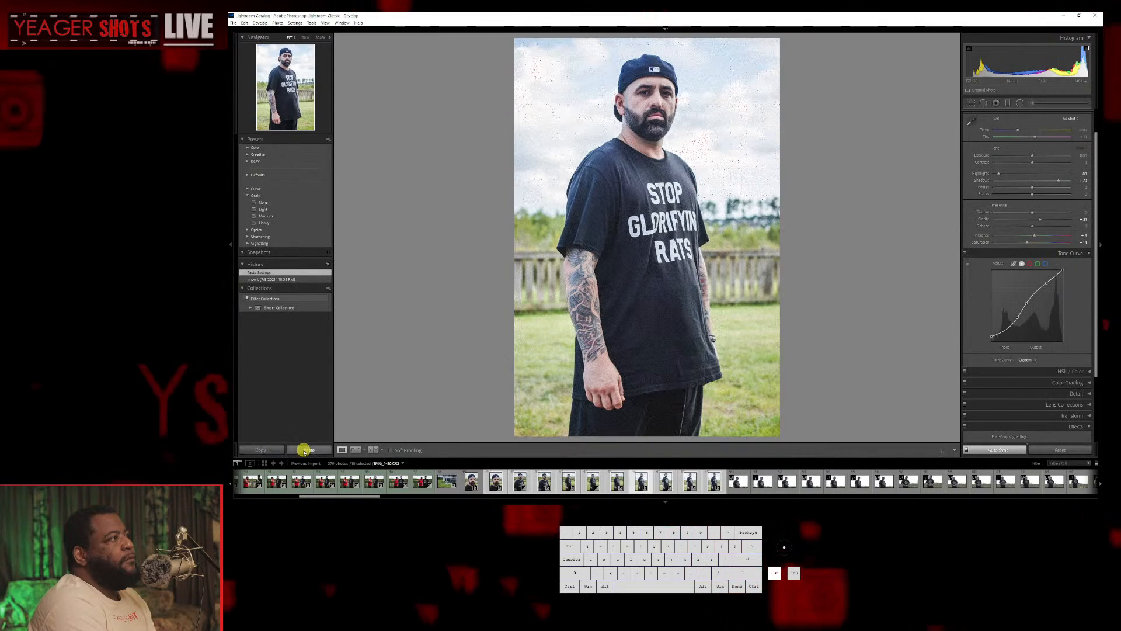
pyautogui.press('Left')
pyautogui.press('Left')
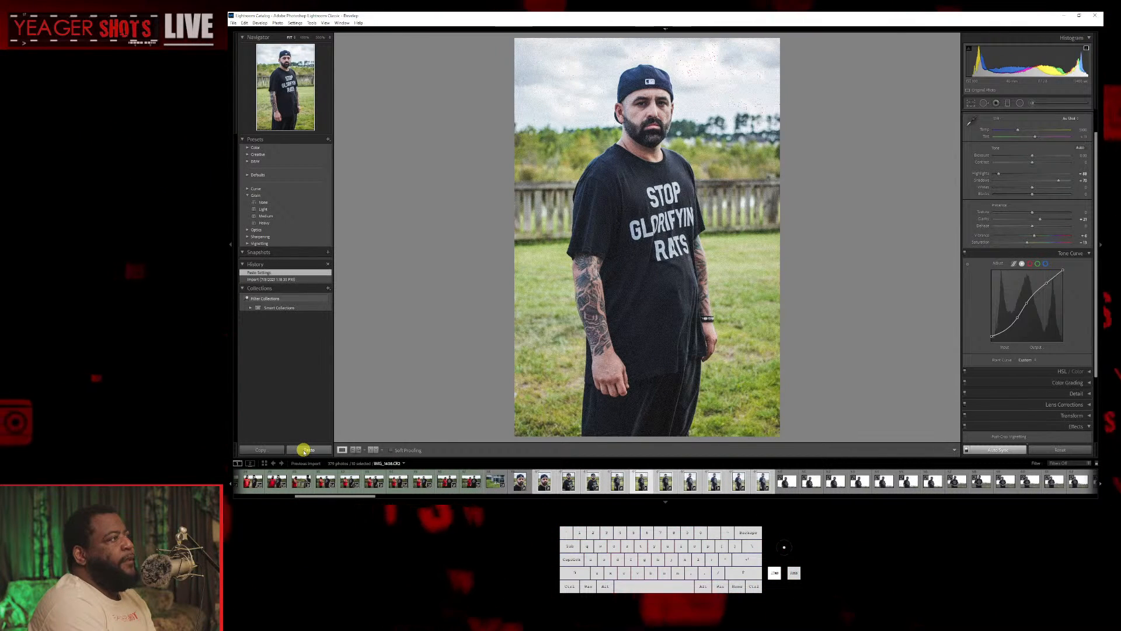
pyautogui.press('Left')
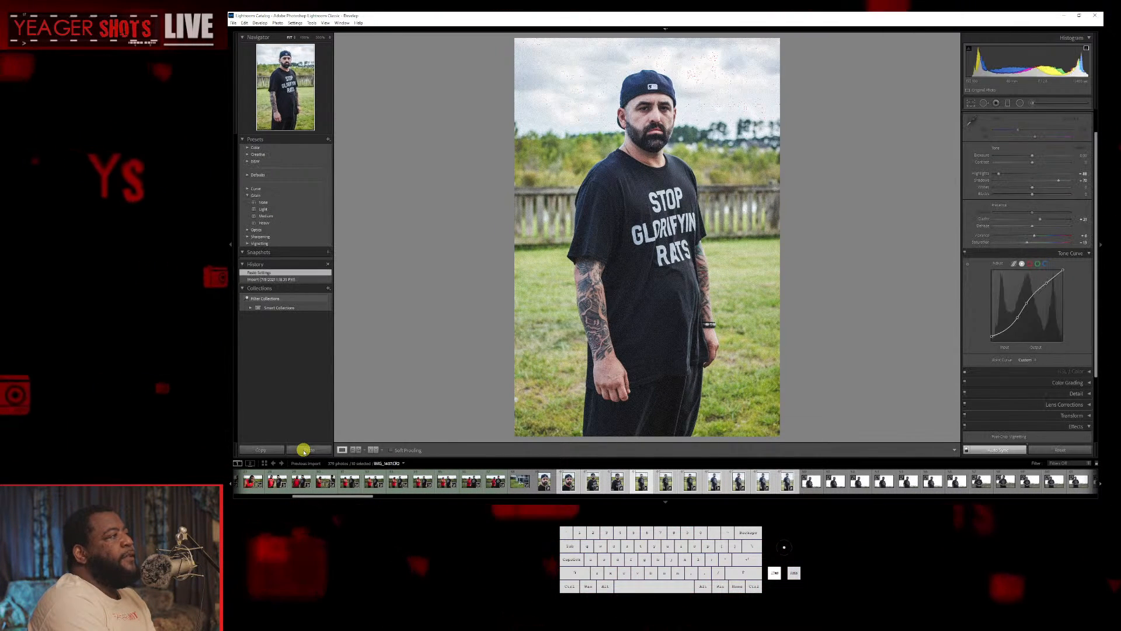
pyautogui.press('Left')
pyautogui.press('Left')
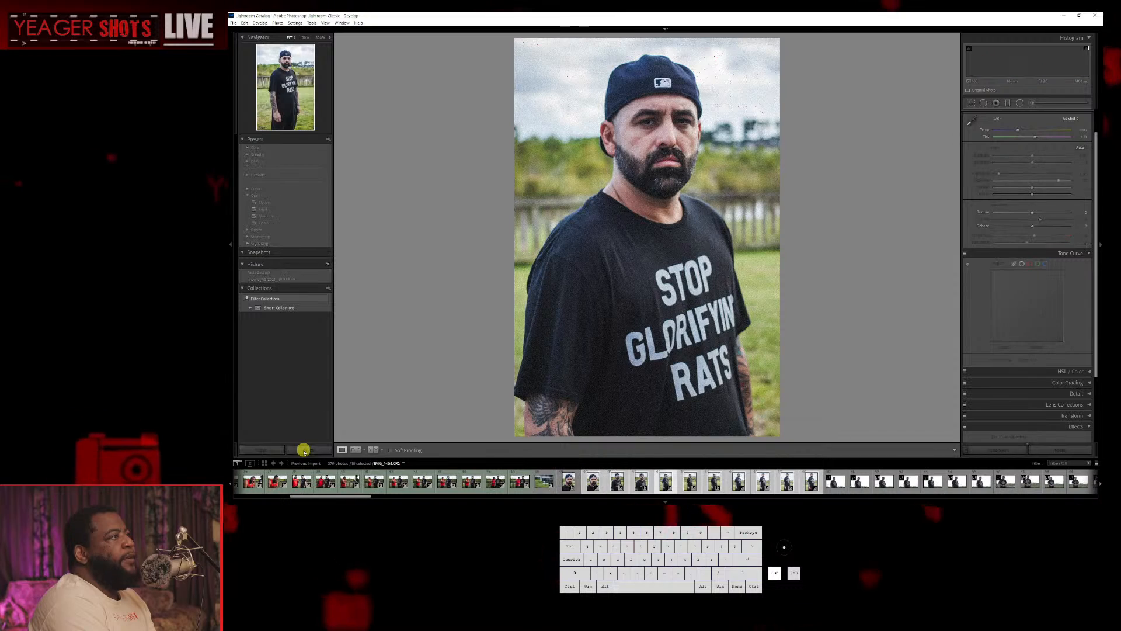
pyautogui.press('Right')
pyautogui.press('Right')
pyautogui.press('Right')
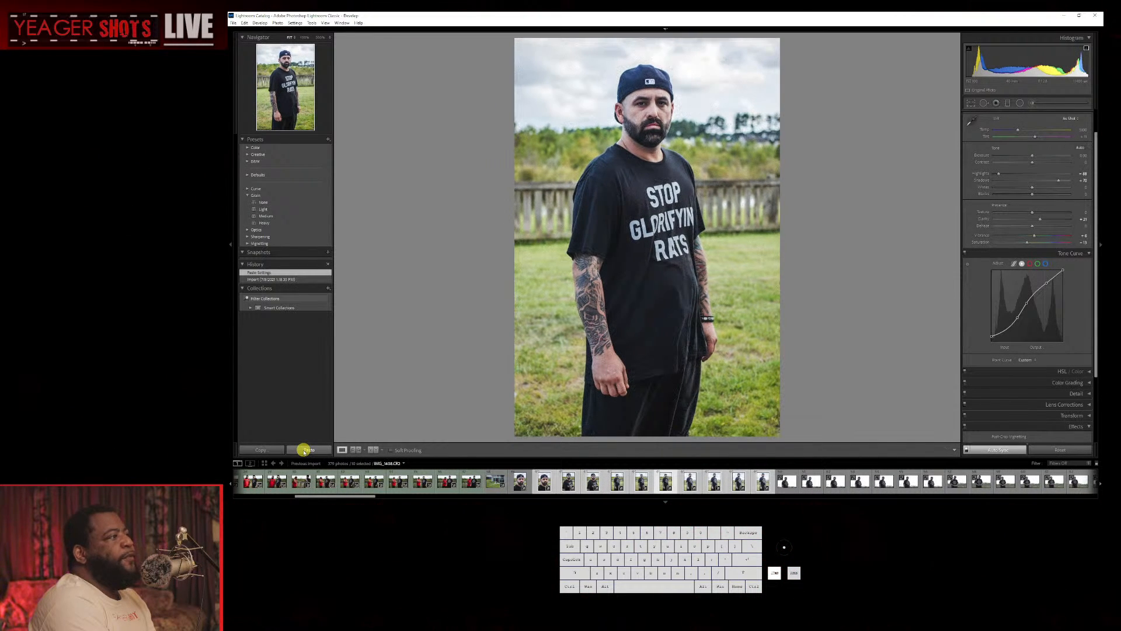
pyautogui.press('Right')
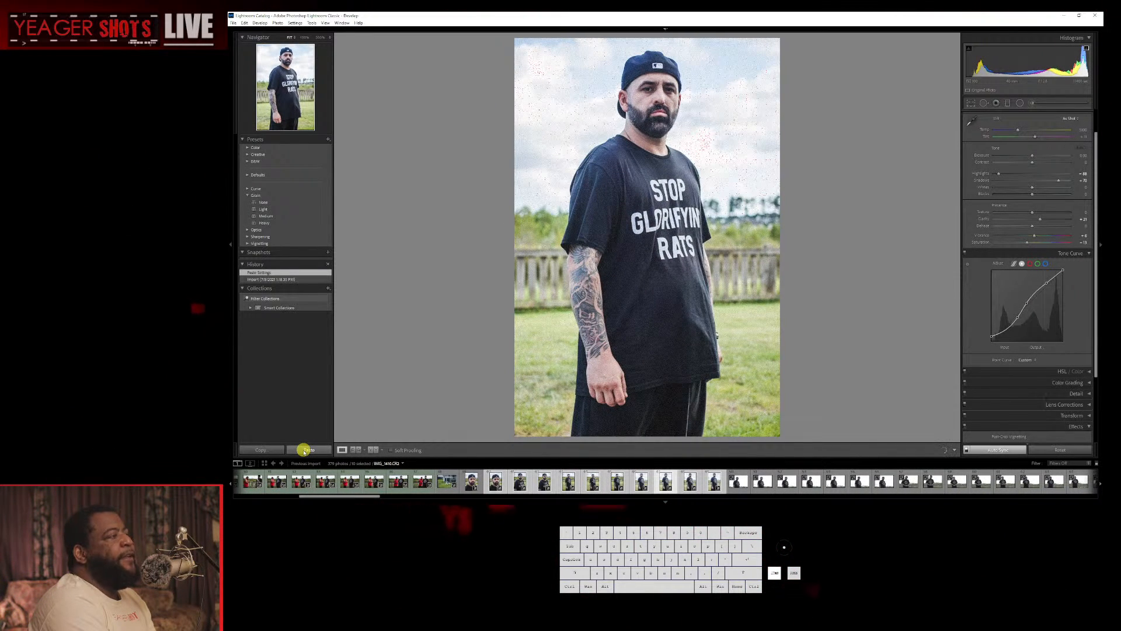
# Compare the neighbouring full-length fence portraits, and open the first close-up portrait on its own.
pyautogui.press('Right')
pyautogui.press('Left')
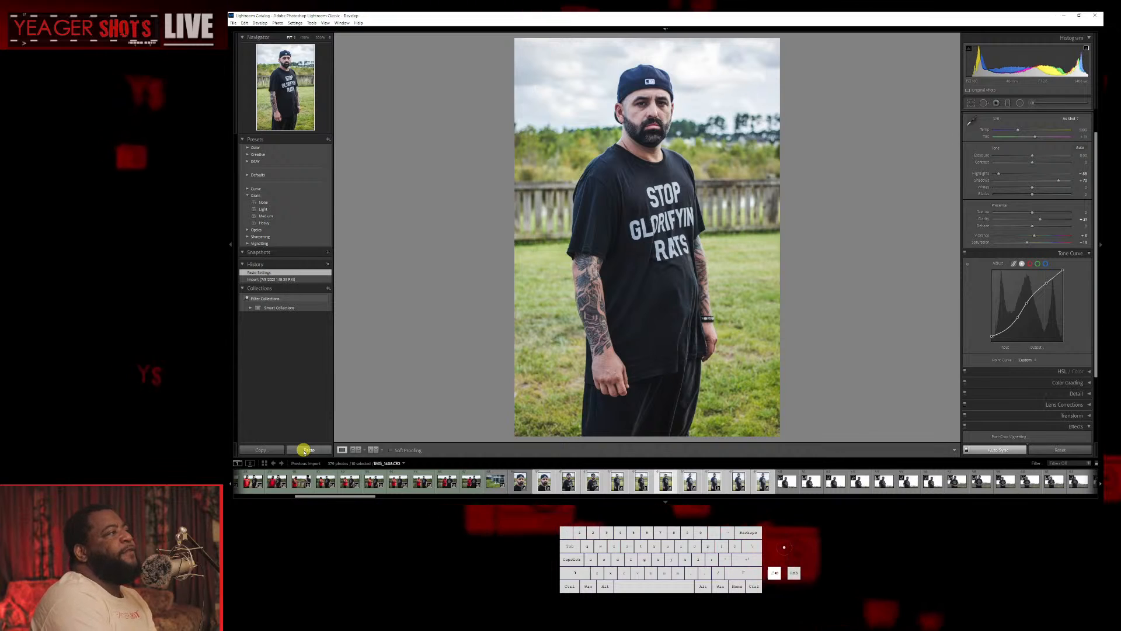
pyautogui.press('Right')
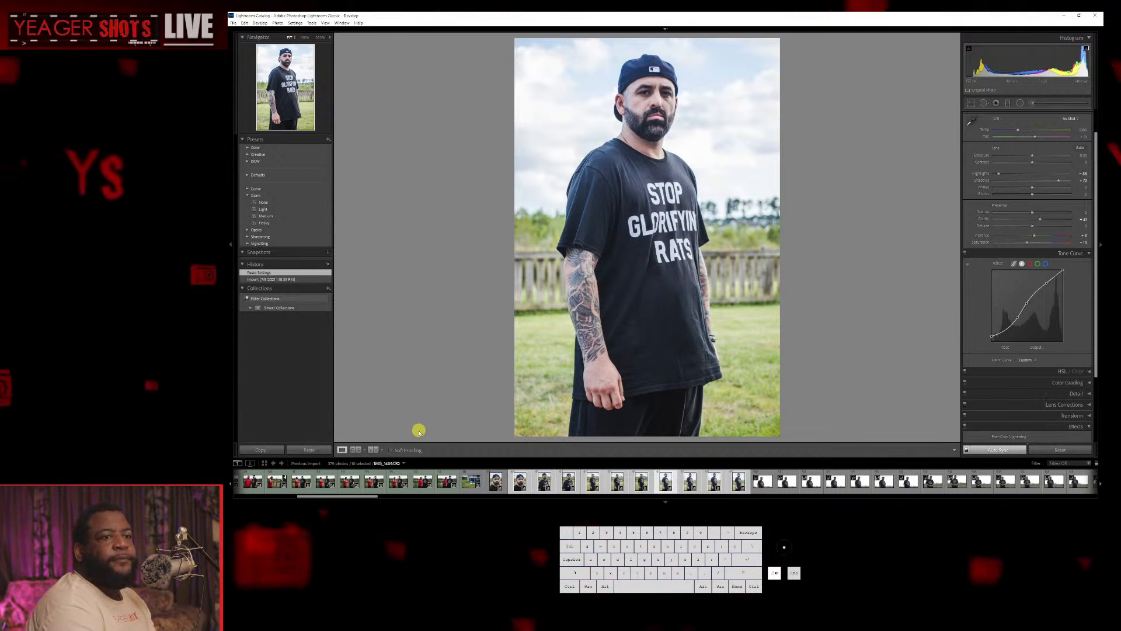
pyautogui.click(496, 482)
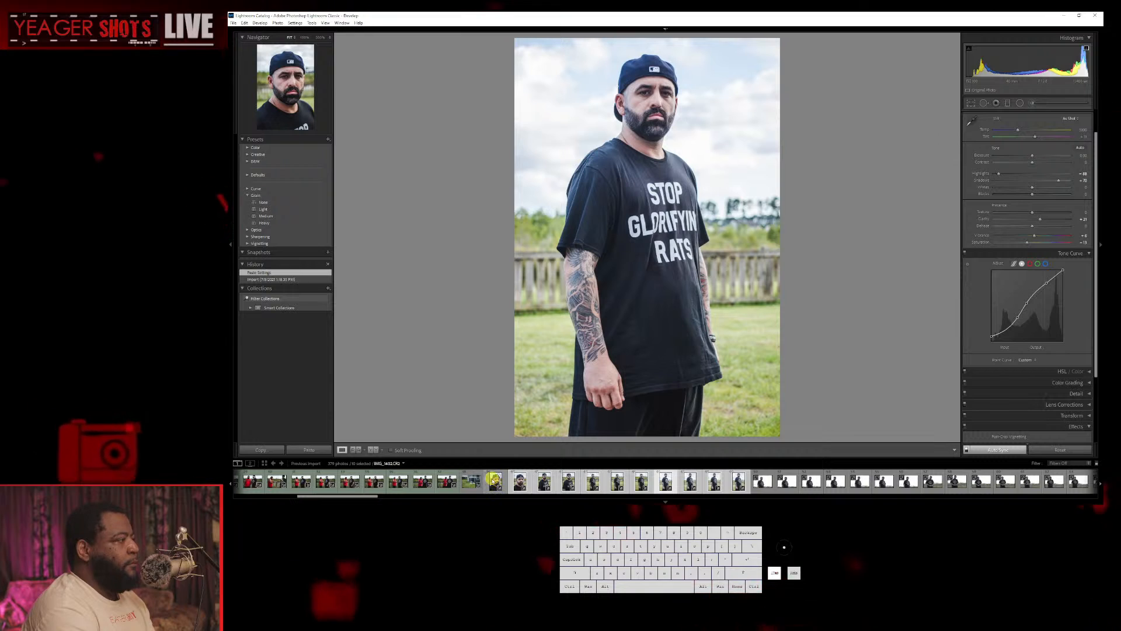
pyautogui.click(497, 483)
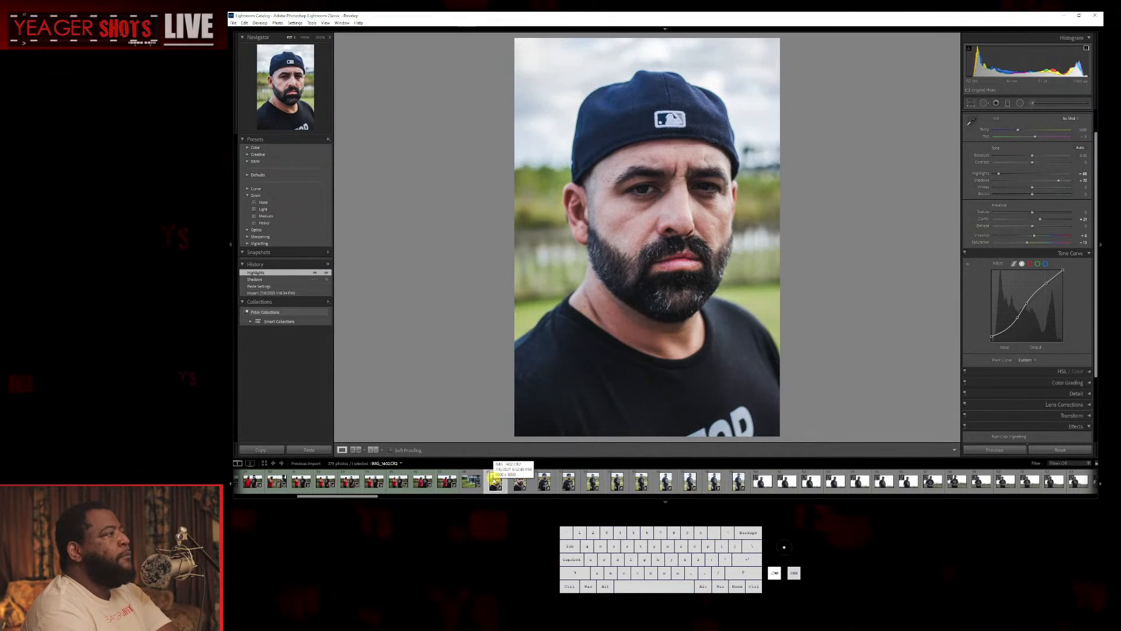
# Compare the two close-up cap portraits and remove the first one from the Lightroom catalog.
pyautogui.press('Right')
pyautogui.press('Left')
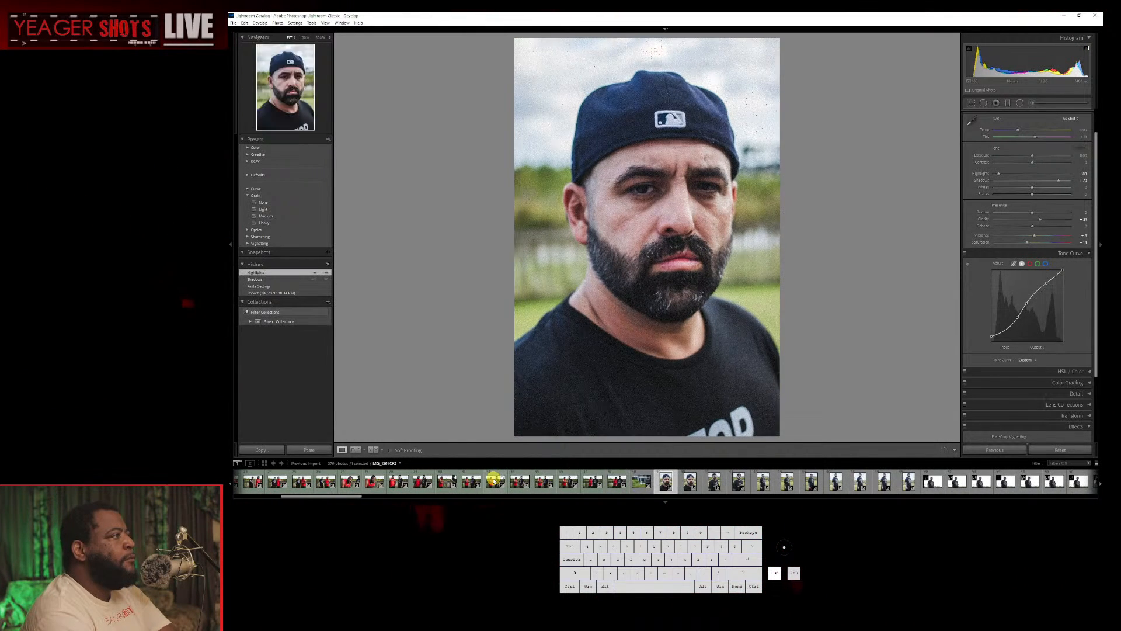
pyautogui.press('Left')
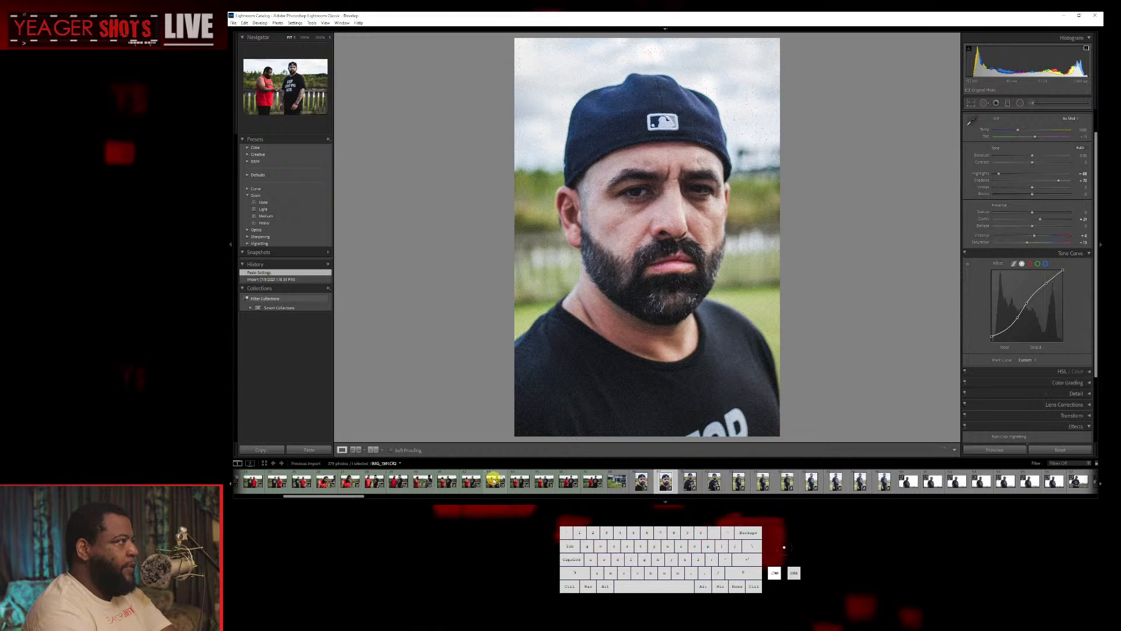
pyautogui.press('Left')
pyautogui.press('Delete')
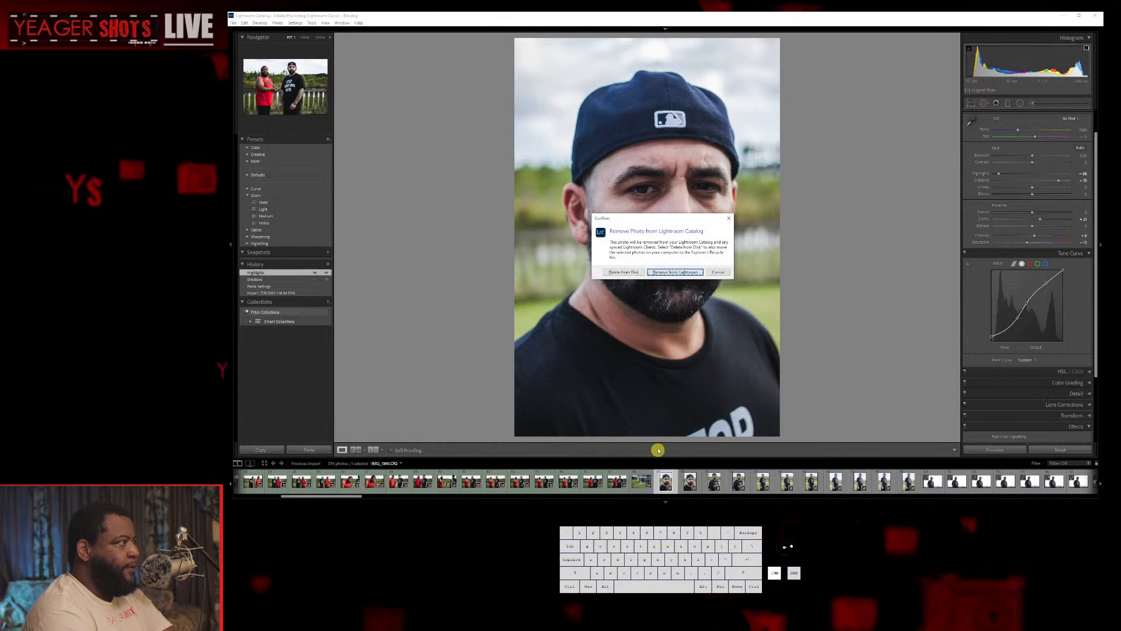
pyautogui.click(669, 272)
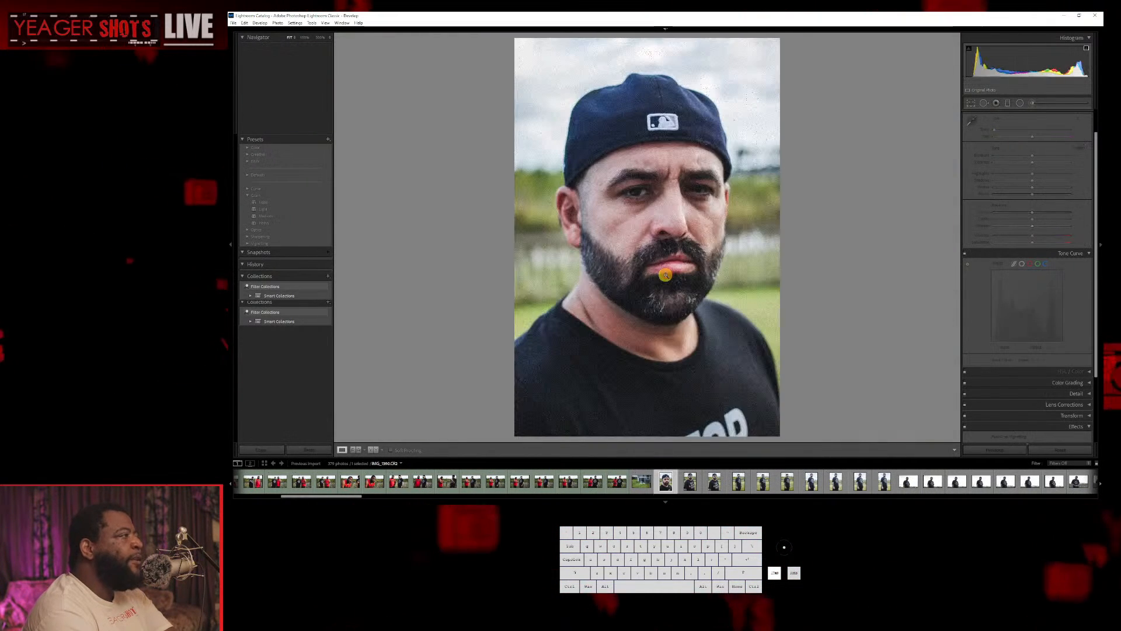
# Delete the first full-length fence portrait from disk, along with one of the near-identical waist-up portraits.
pyautogui.press('Right')
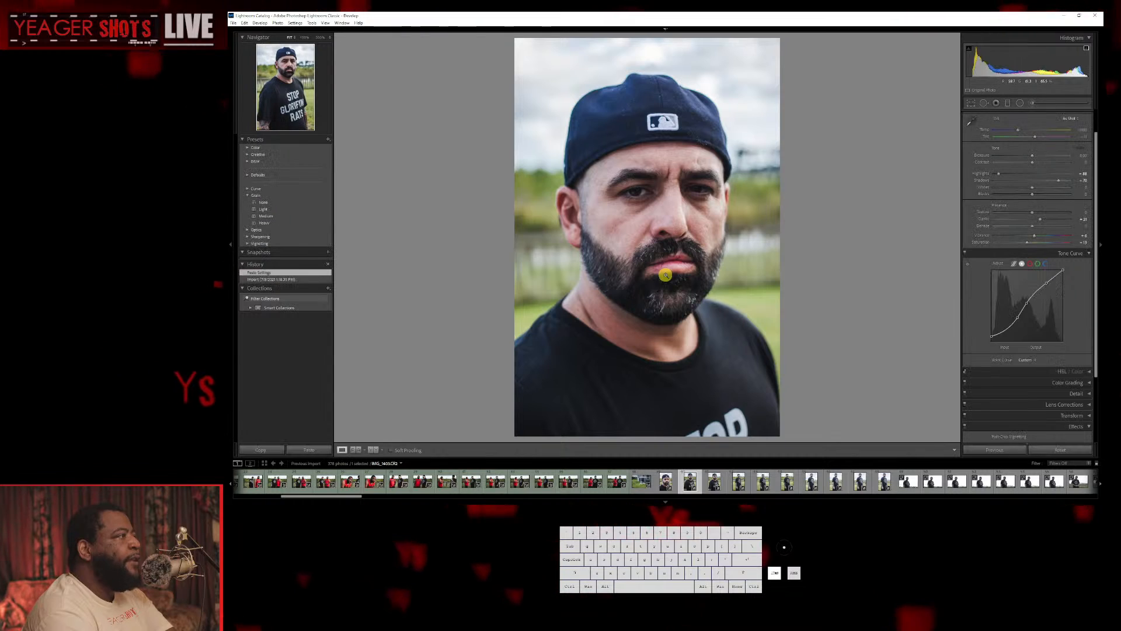
pyautogui.press('Right')
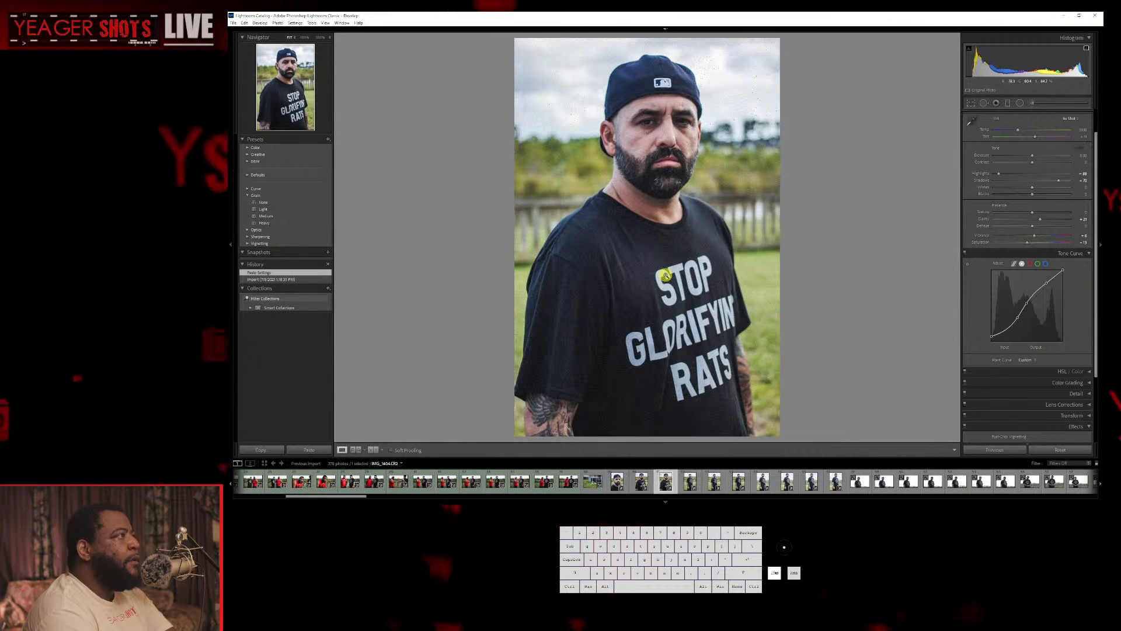
pyautogui.press('Right')
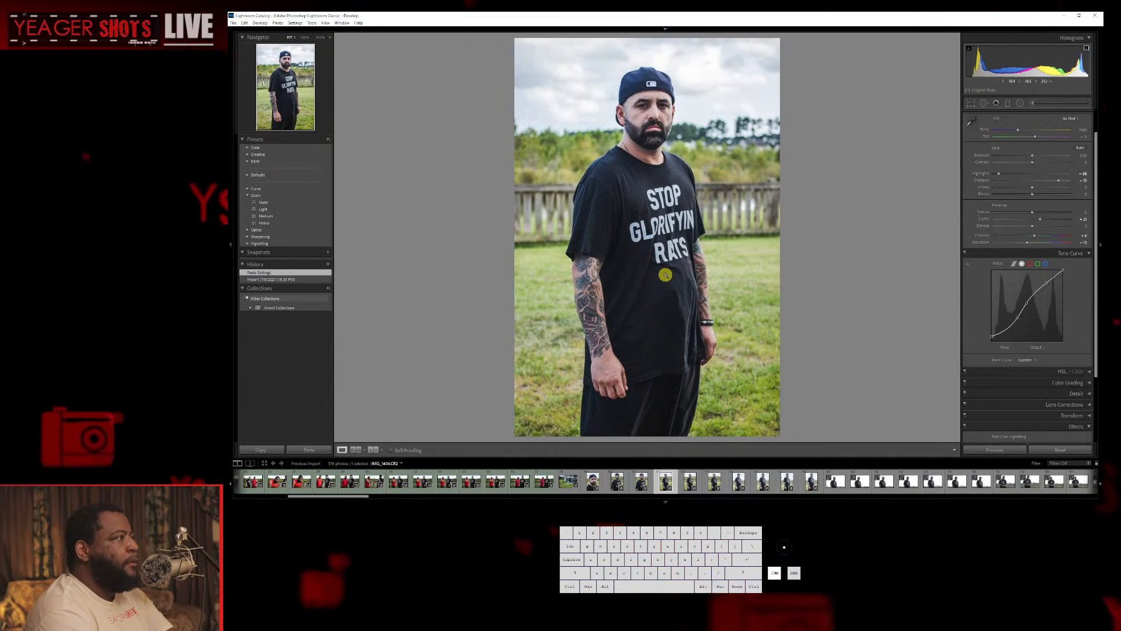
pyautogui.press('Delete')
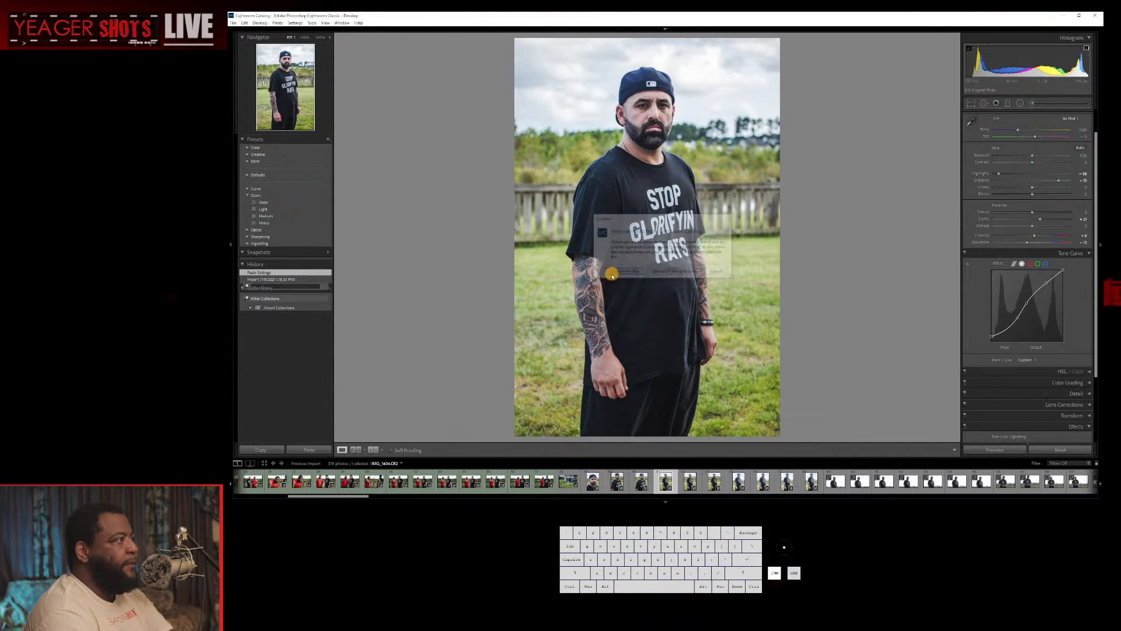
pyautogui.press('Left')
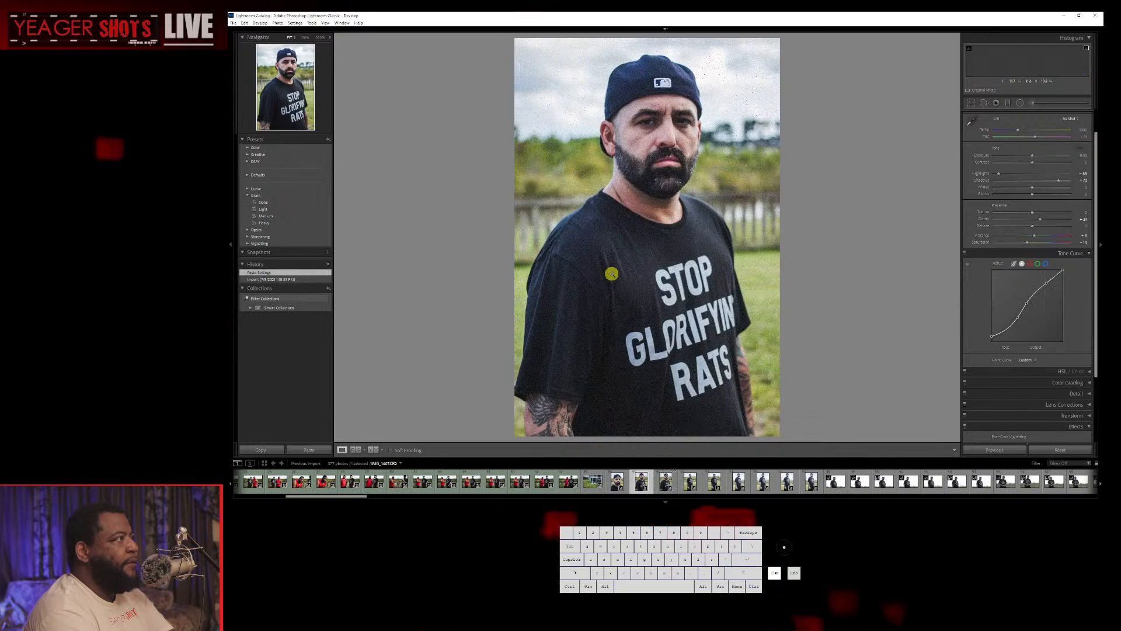
pyautogui.press('Delete')
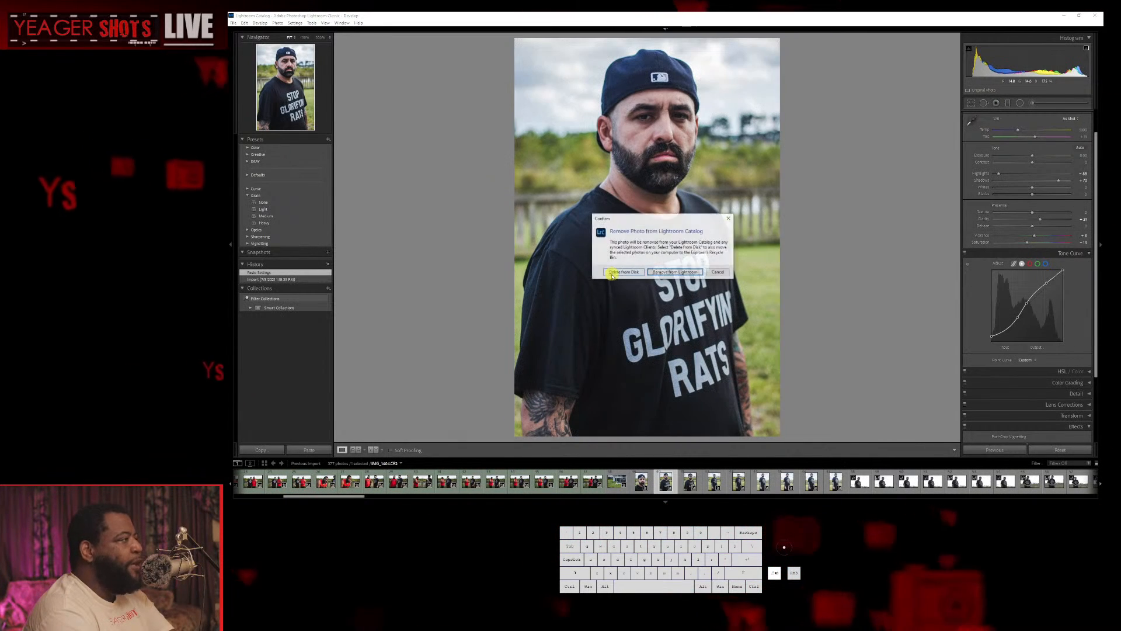
pyautogui.press('Return')
# Compare the next full-length portraits by the fence and delete the near-duplicate with the darker grass background.
pyautogui.press('Right')
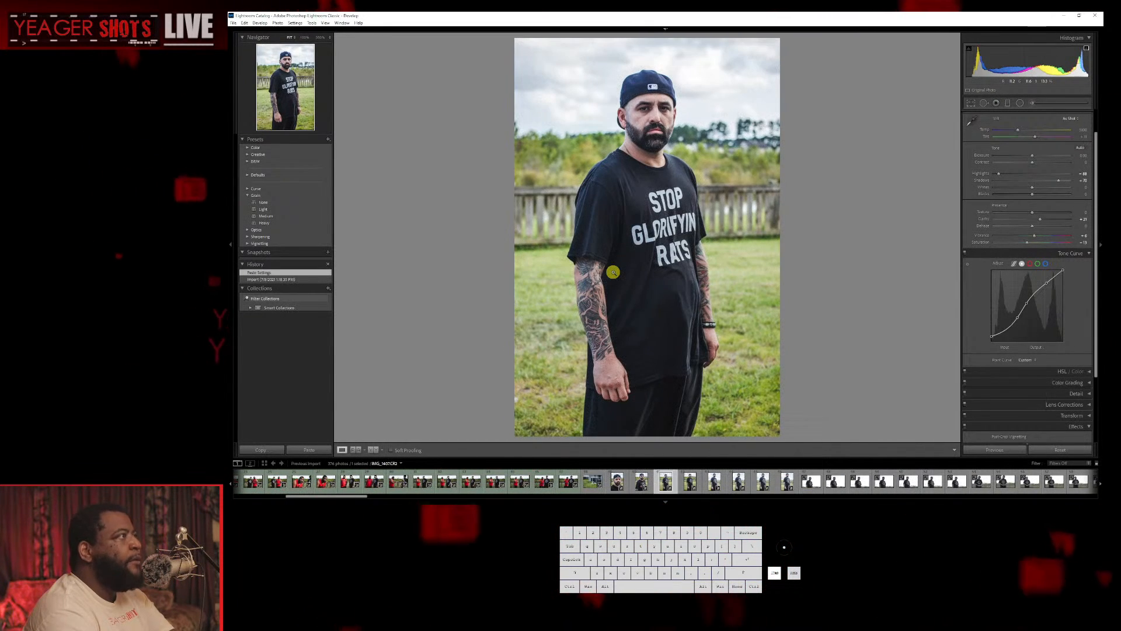
pyautogui.press('Right')
pyautogui.press('Left')
pyautogui.press('Left')
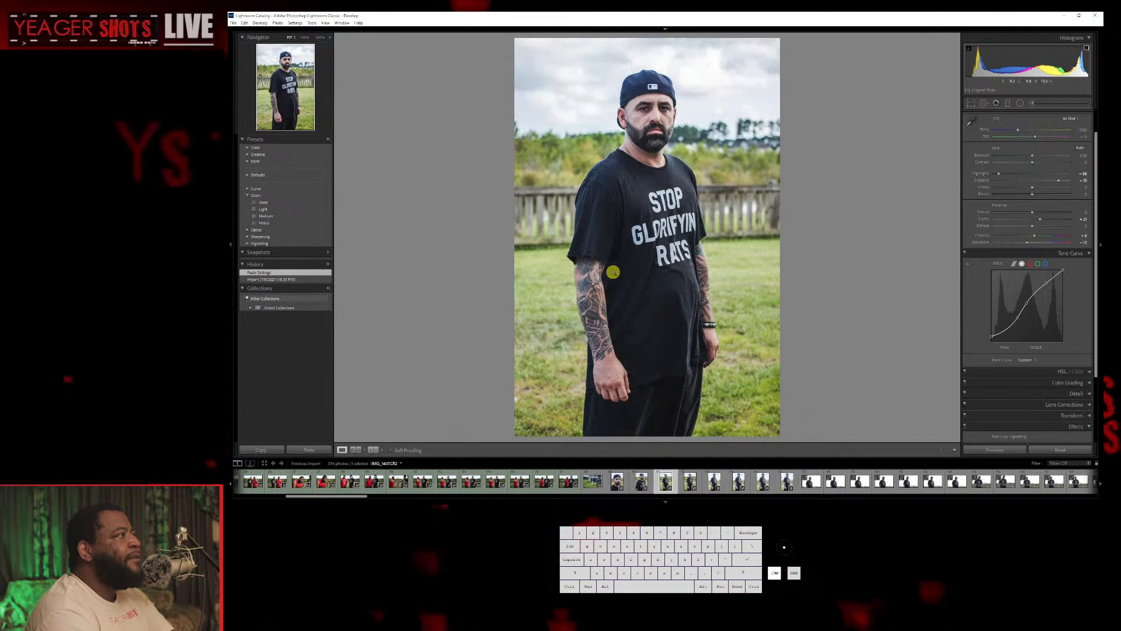
pyautogui.press('Delete')
pyautogui.press('Return')
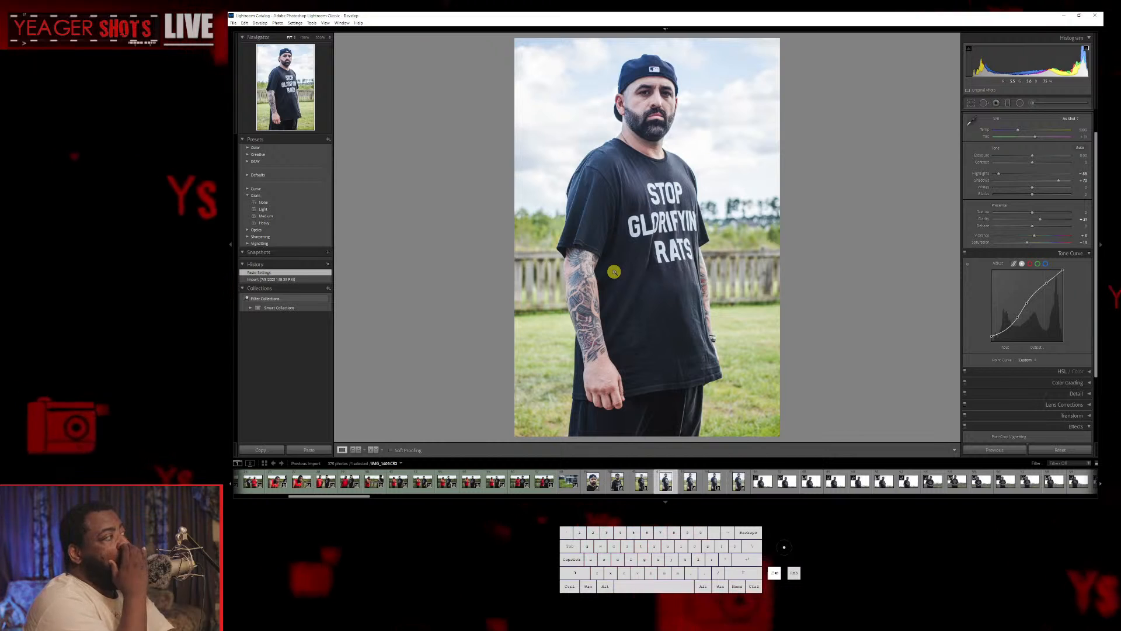
# Compare the four bright-sky fence portraits and delete three near-duplicates from disk, keeping one.
pyautogui.press('Right')
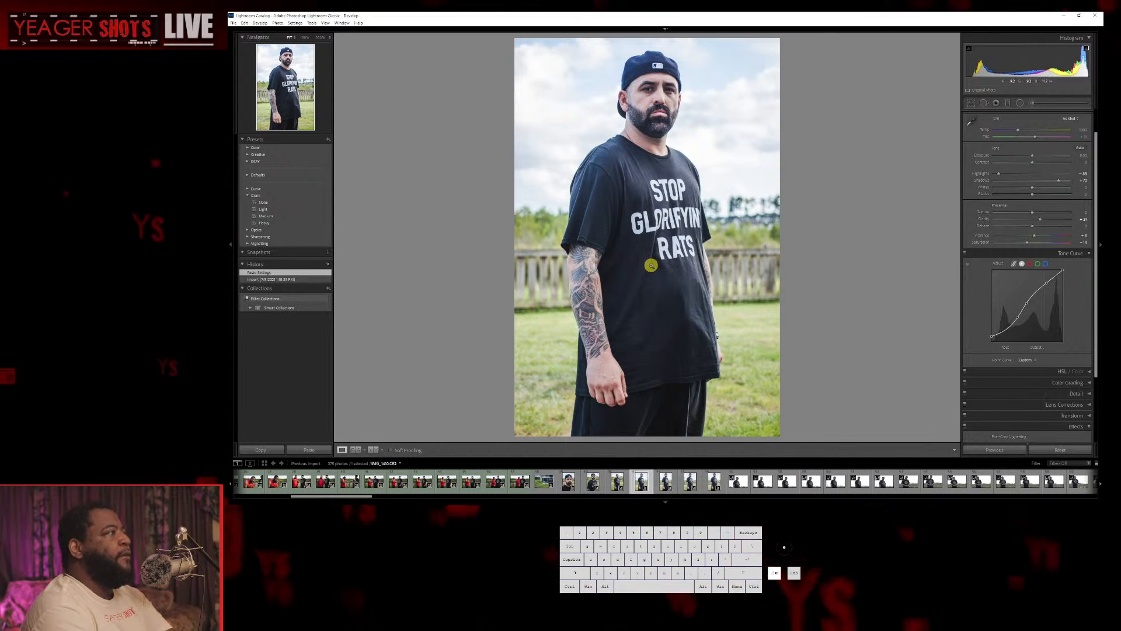
pyautogui.press('Left')
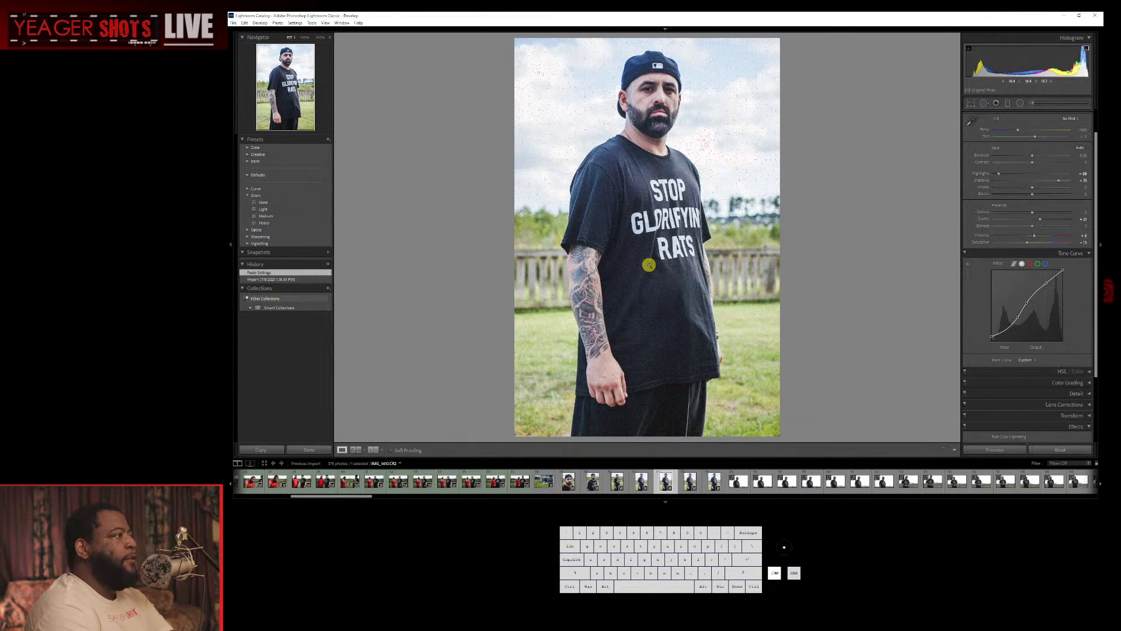
pyautogui.press('Delete')
pyautogui.click(627, 264)
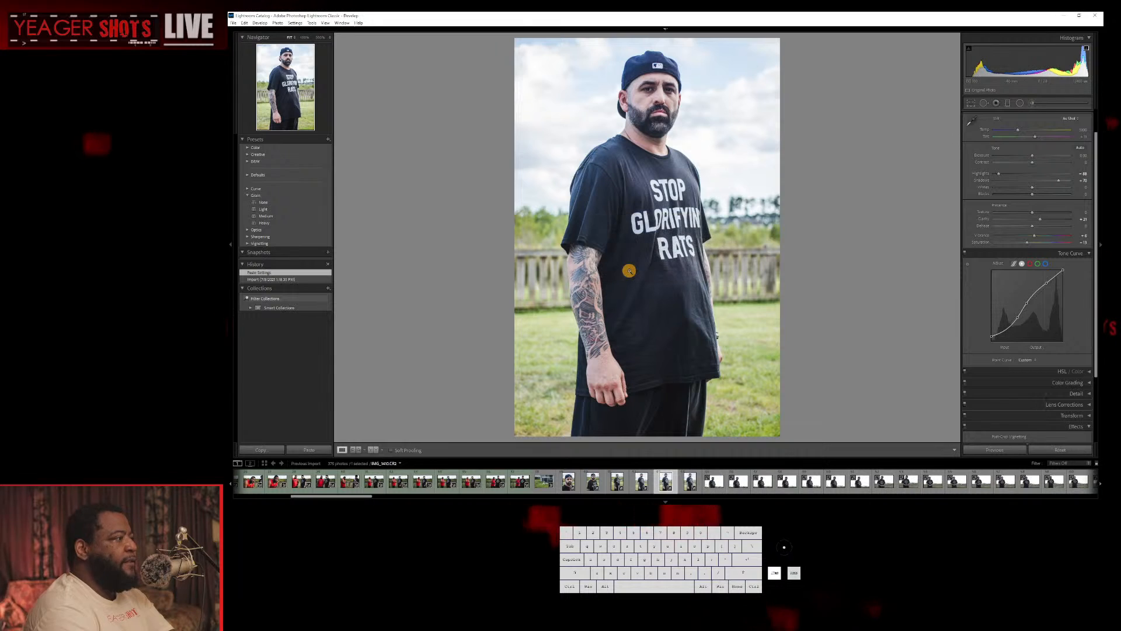
pyautogui.press('Right')
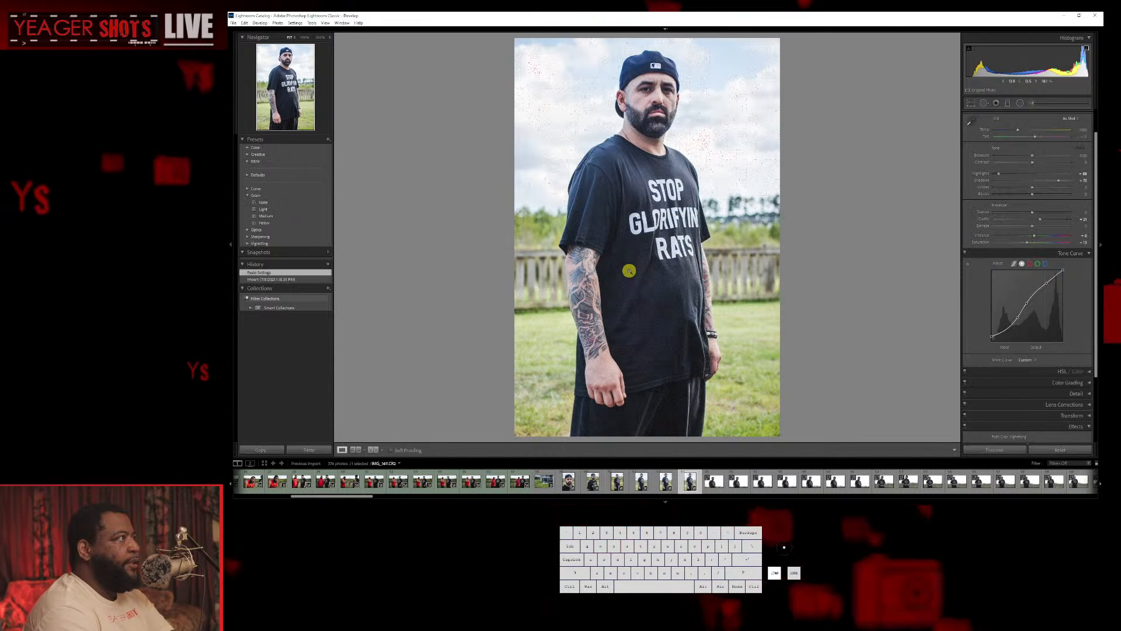
pyautogui.press('Delete')
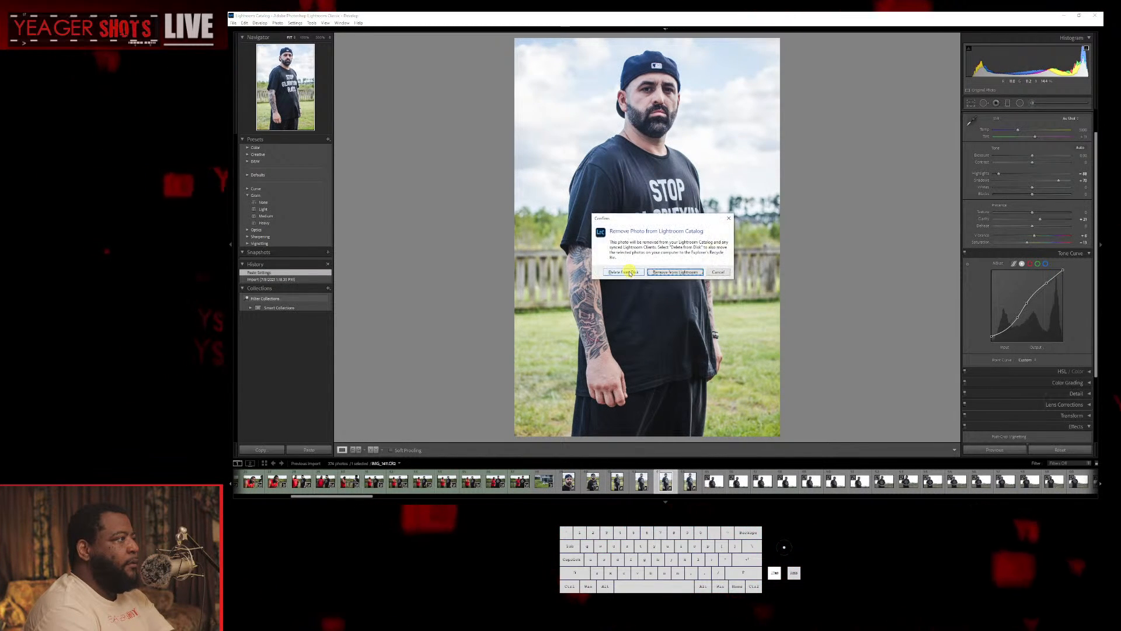
pyautogui.click(630, 271)
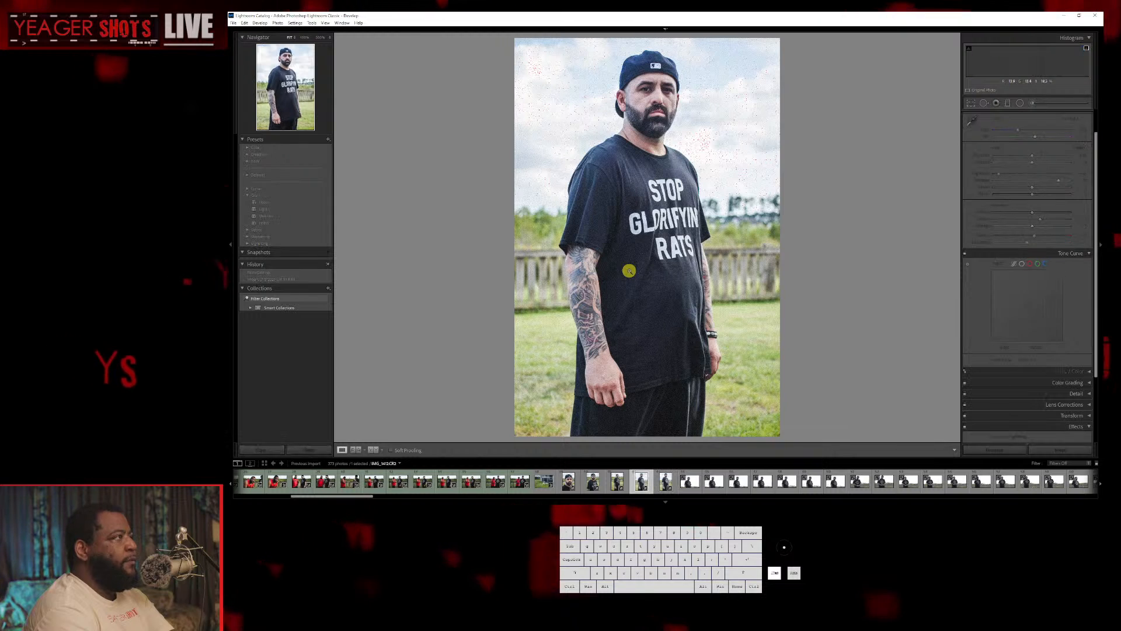
pyautogui.press('Right')
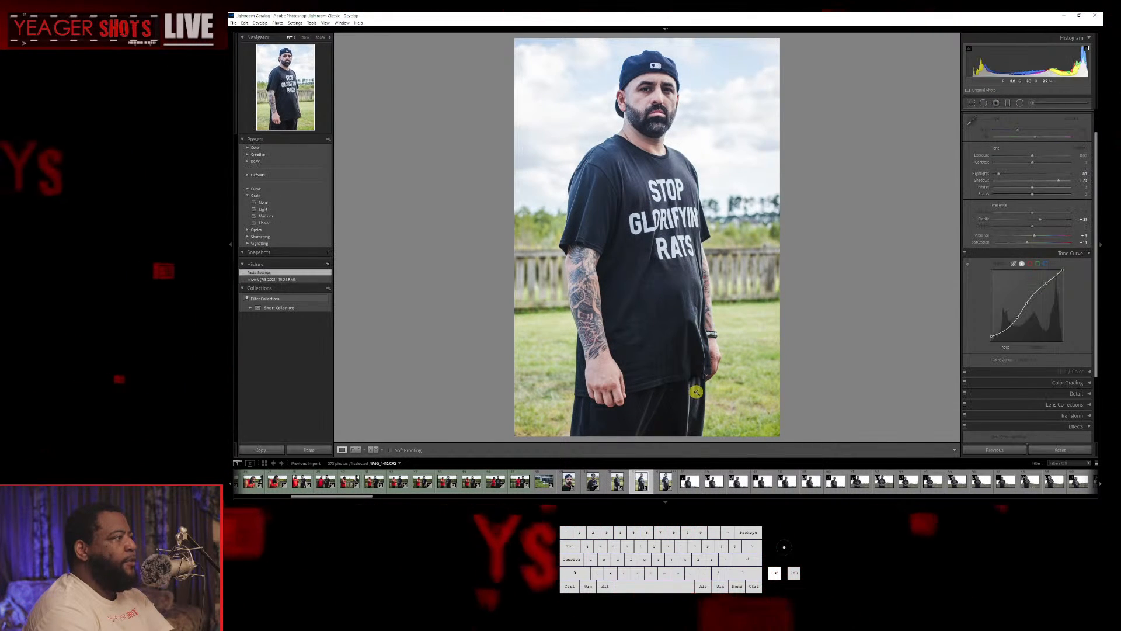
pyautogui.press('Left')
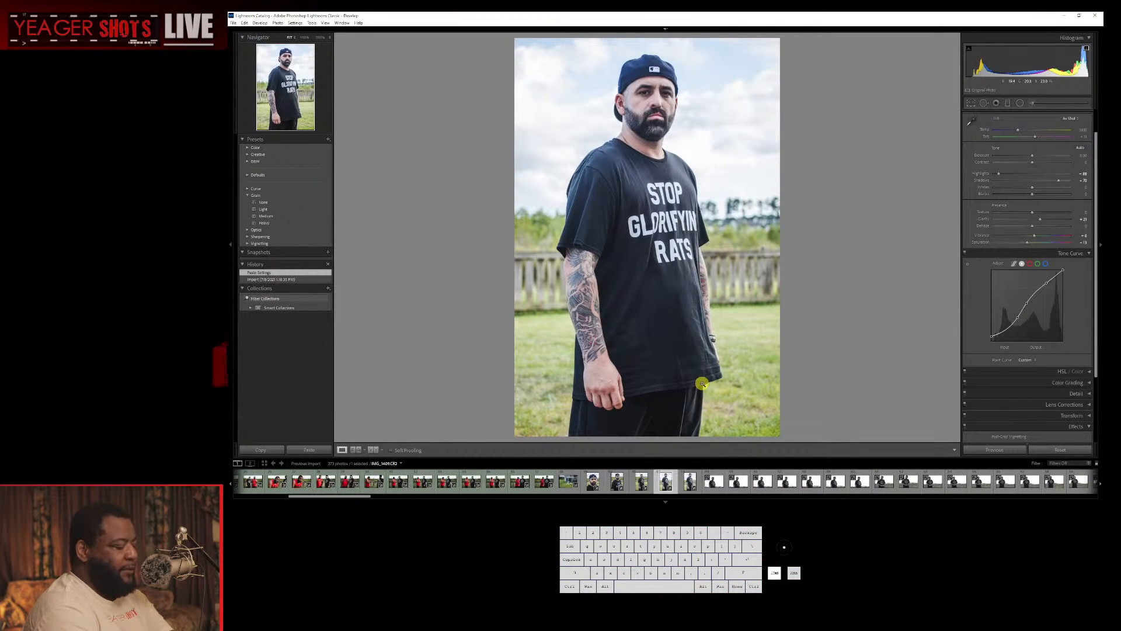
pyautogui.click(626, 272)
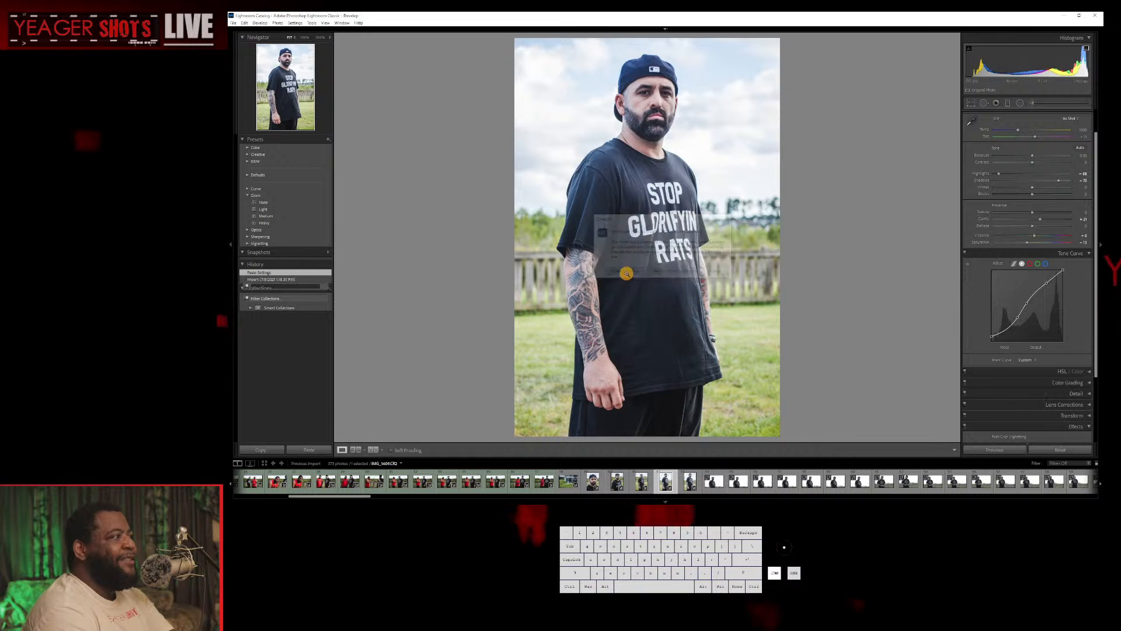
# Paste the copied develop settings onto the first landscape-format sky portrait and lower its Whites to -100.
pyautogui.press('Right')
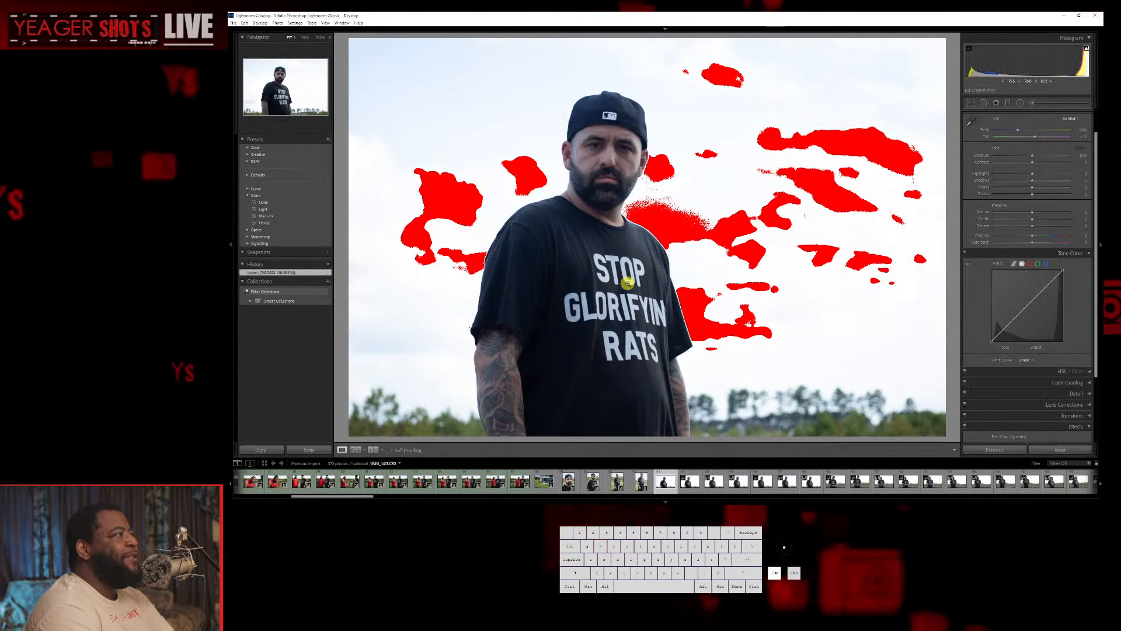
pyautogui.click(310, 451)
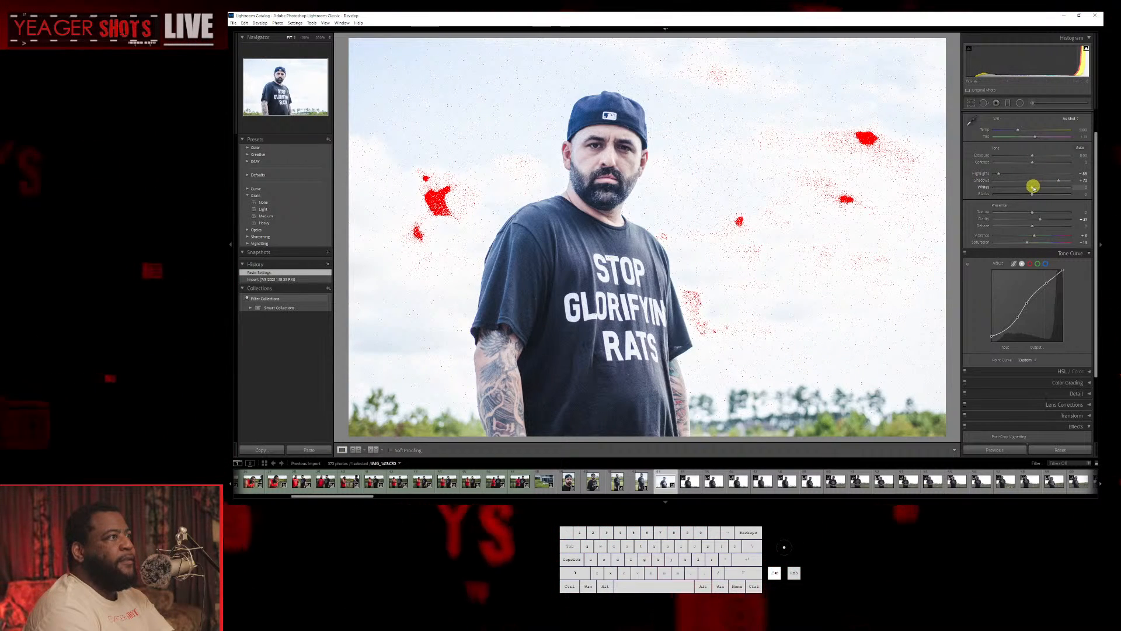
pyautogui.moveTo(1034, 187); pyautogui.dragTo(992, 196)
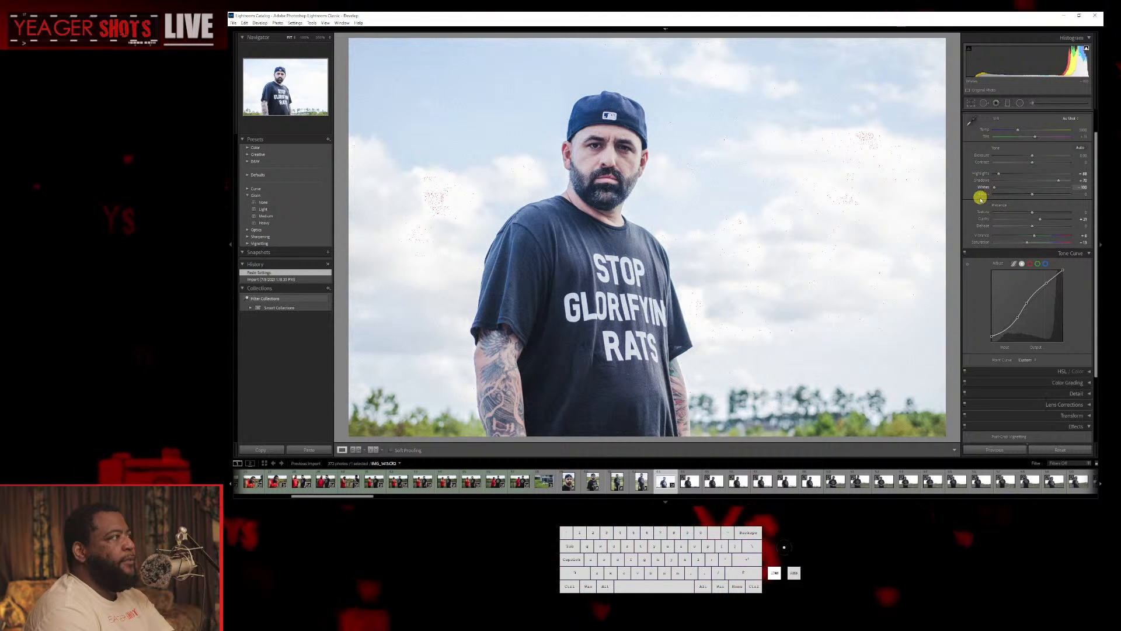
pyautogui.moveTo(982, 200); pyautogui.dragTo(979, 201)
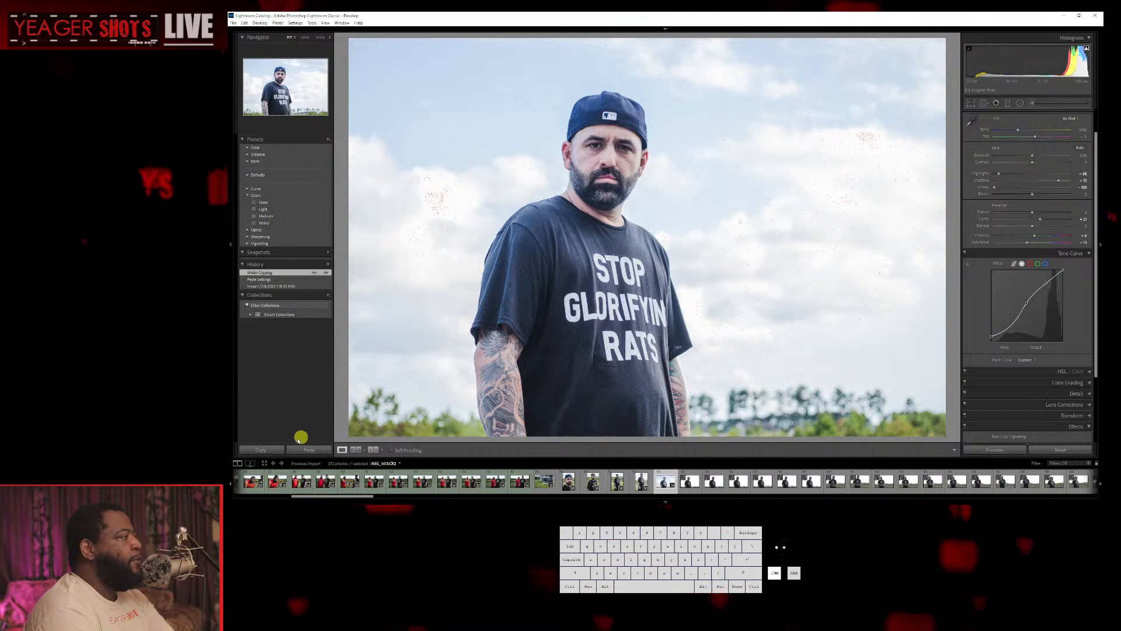
# Copy the develop settings from the adjusted landscape-format sky portrait and paste them onto the next six similar sky portraits.
pyautogui.click(261, 449)
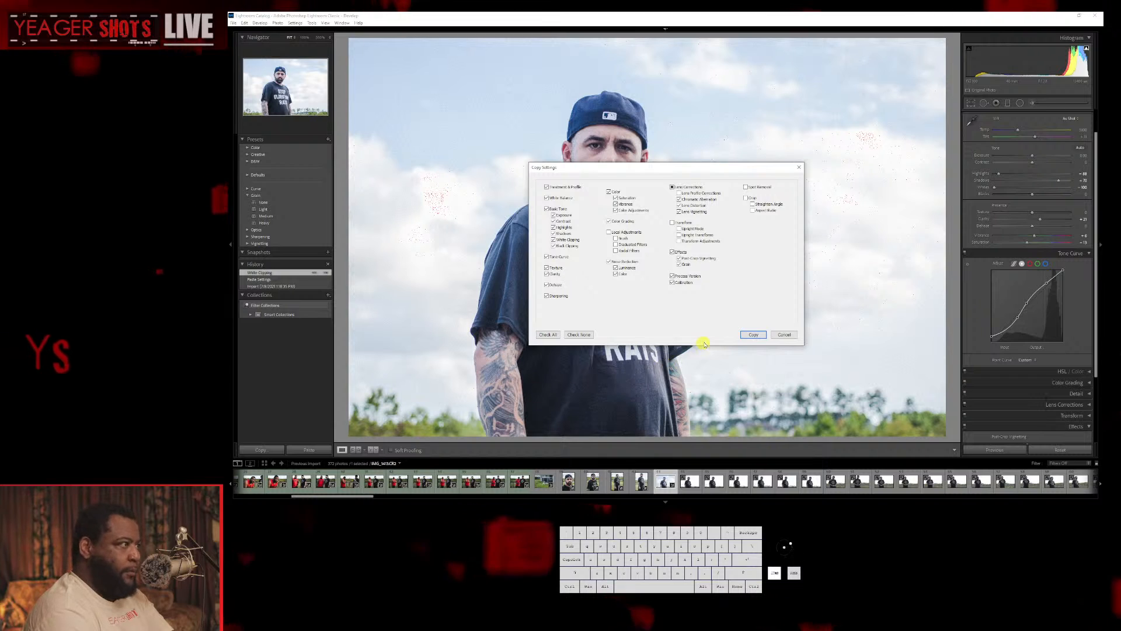
pyautogui.click(753, 334)
pyautogui.press('Right')
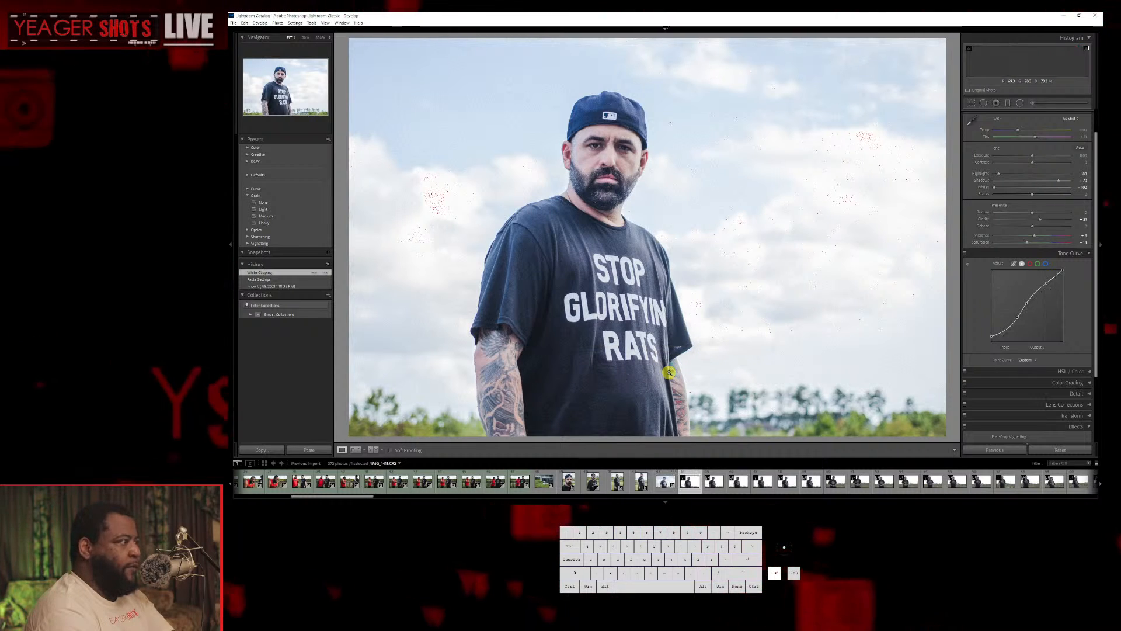
pyautogui.press('Right')
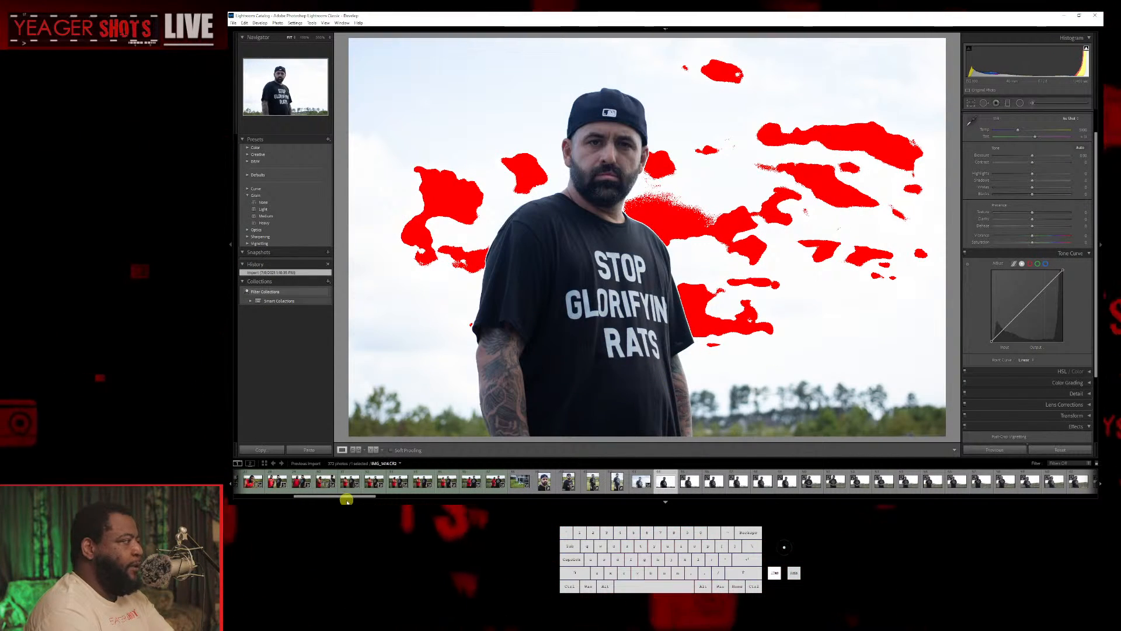
pyautogui.moveTo(354, 497); pyautogui.dragTo(361, 498)
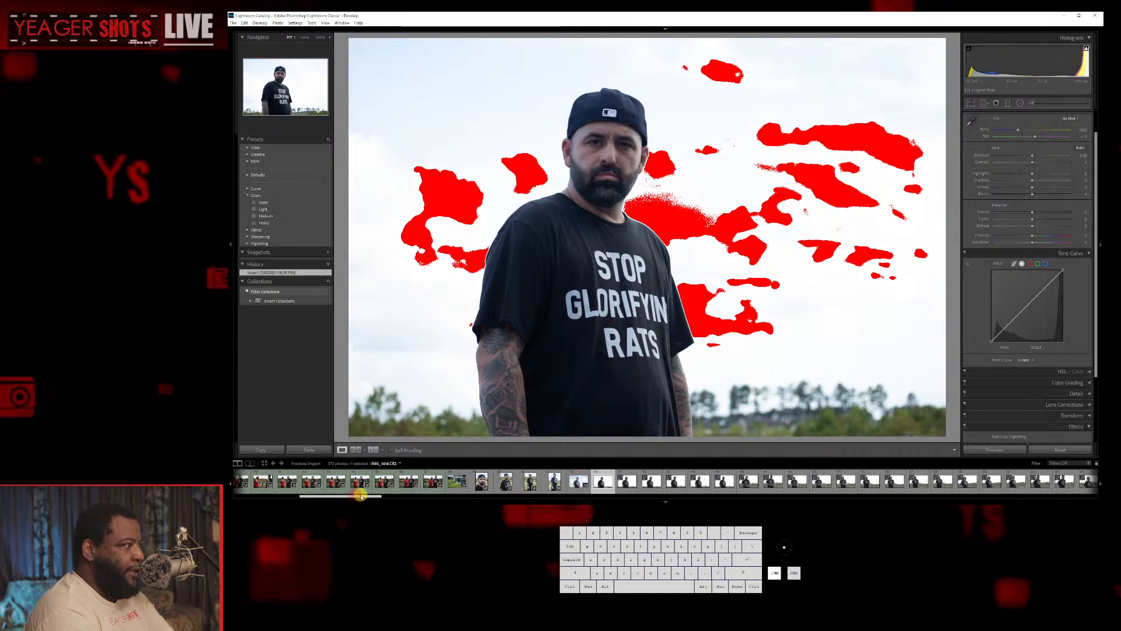
pyautogui.keyDown('shift'); pyautogui.click(724, 482); pyautogui.keyUp('shift')
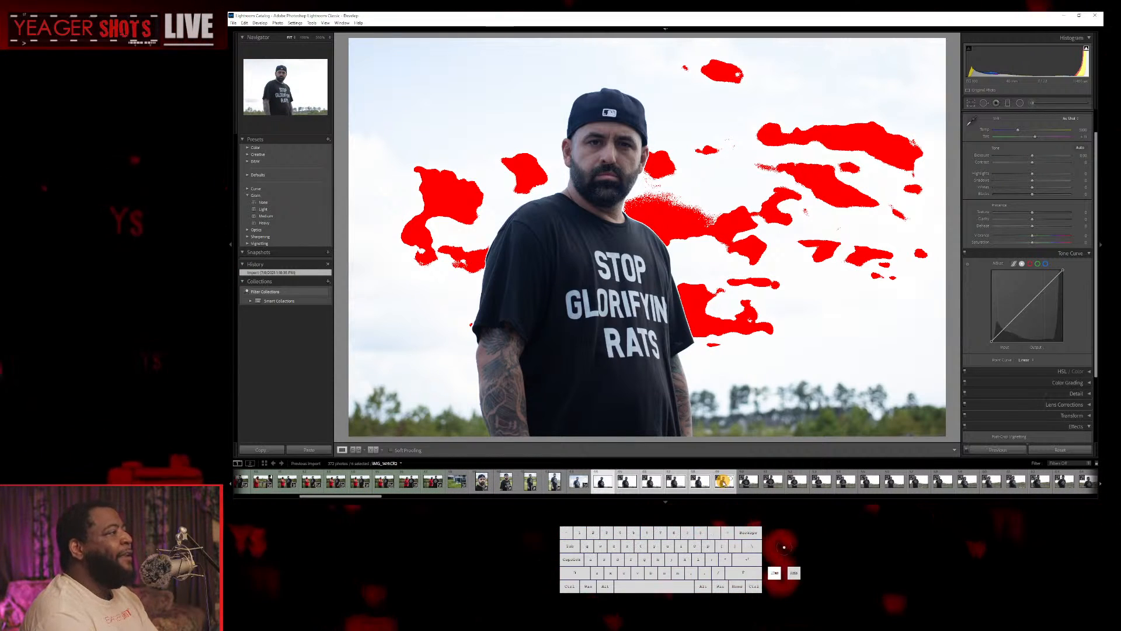
pyautogui.click(304, 451)
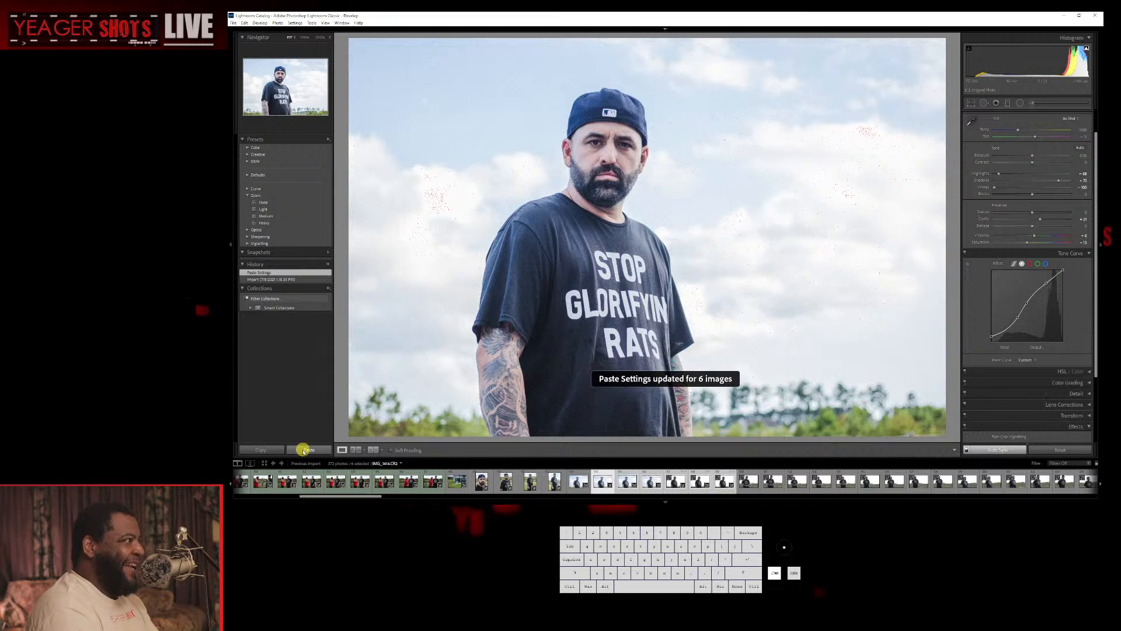
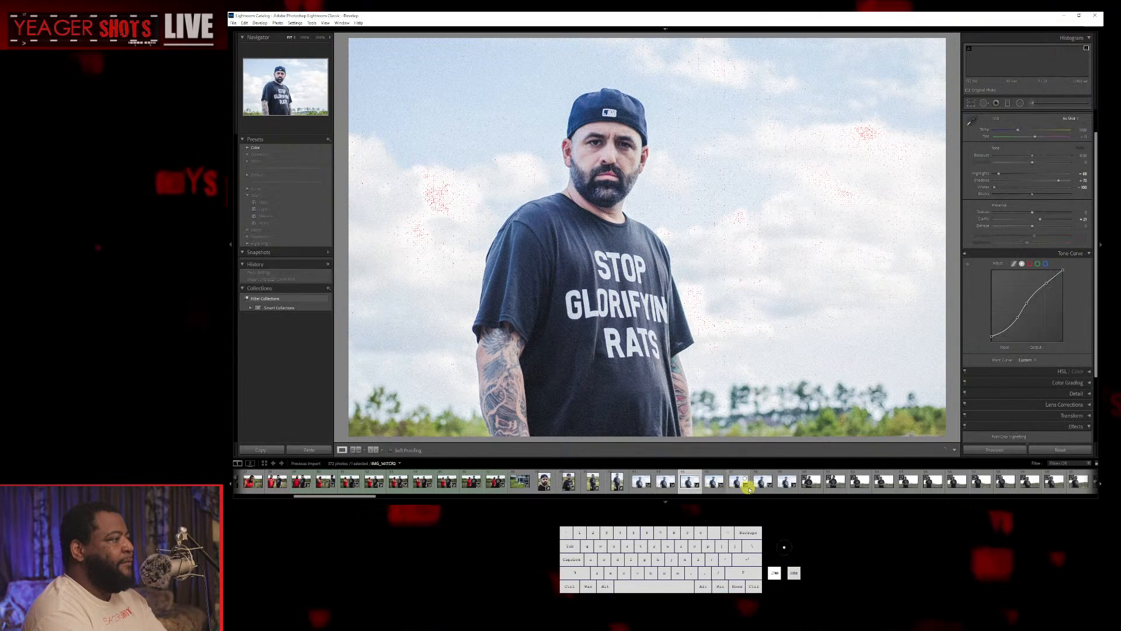
# Compare the first newly edited sky portraits and delete the near-duplicate that matches the first adjusted shot.
pyautogui.click(749, 486)
pyautogui.click(686, 485)
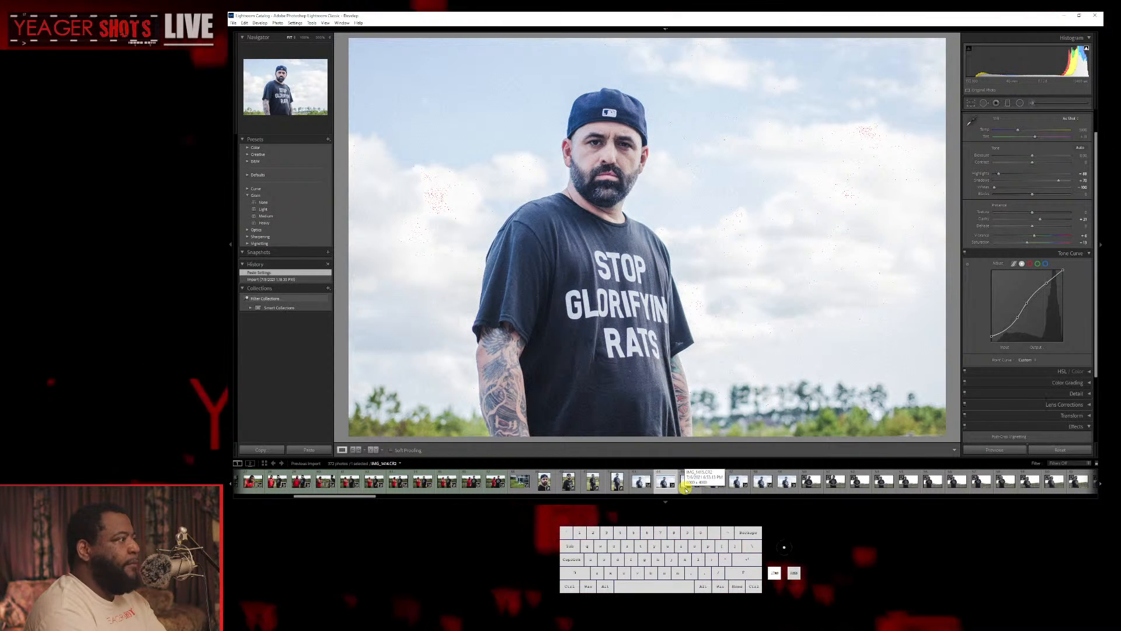
pyautogui.click(691, 490)
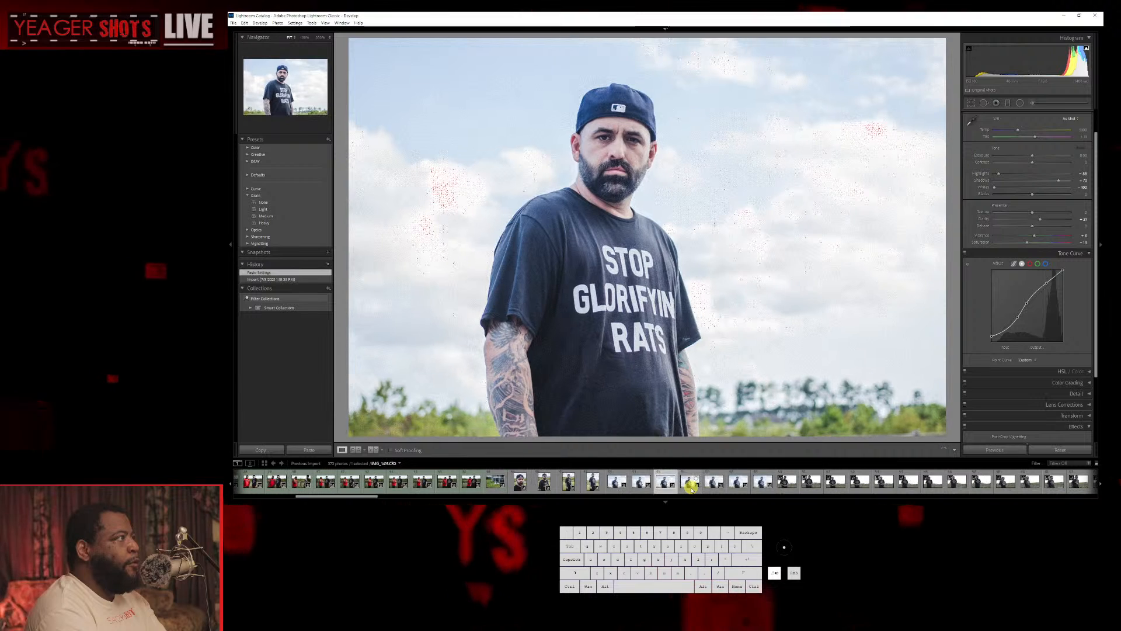
pyautogui.click(692, 489)
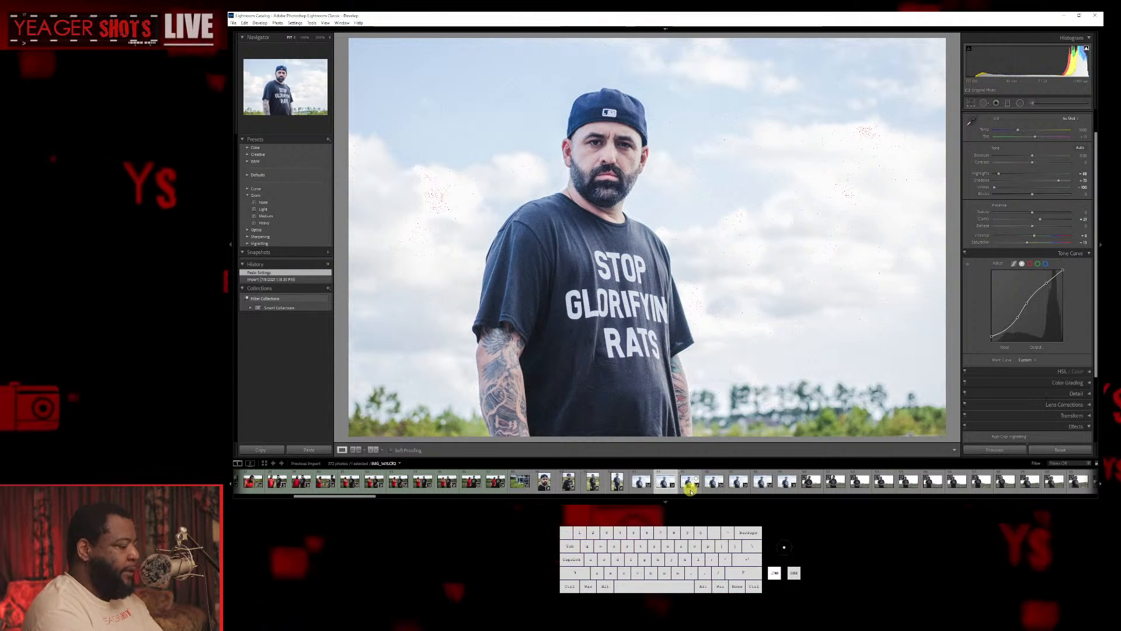
pyautogui.press('Delete')
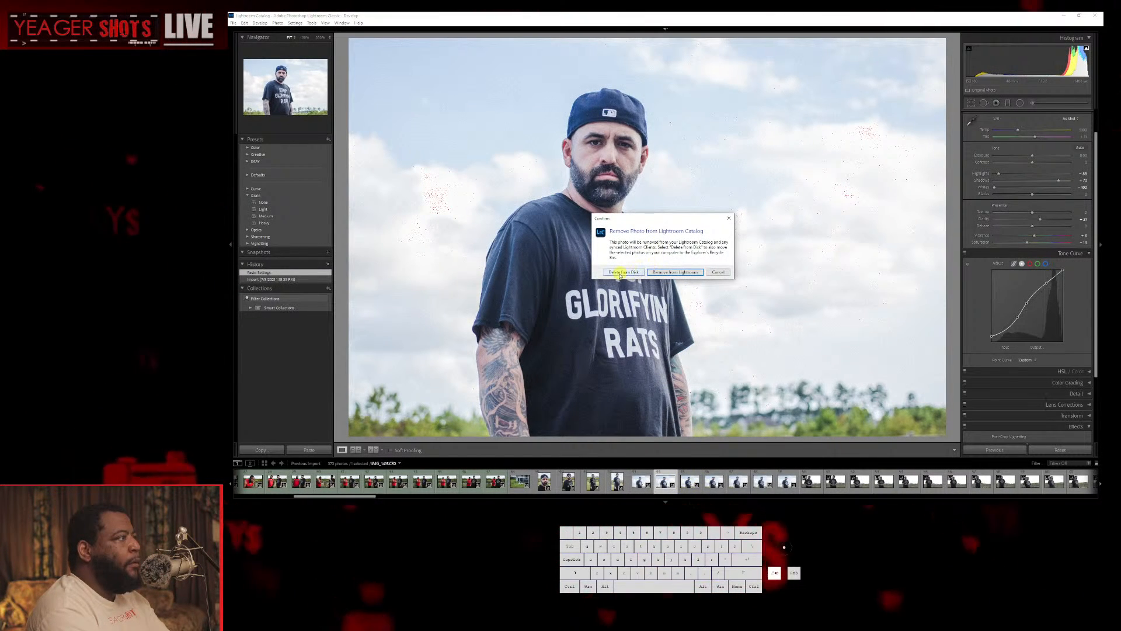
pyautogui.click(666, 272)
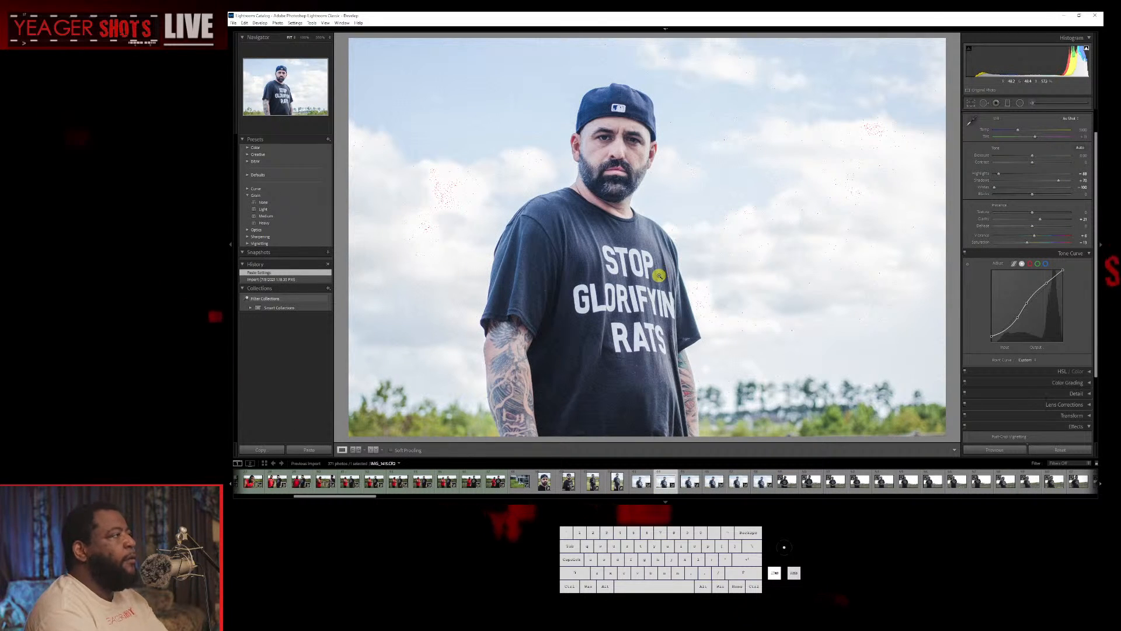
# Compare the remaining edited sky portraits and delete the near-duplicates with the man shifted slightly in the frame.
pyautogui.press('Left')
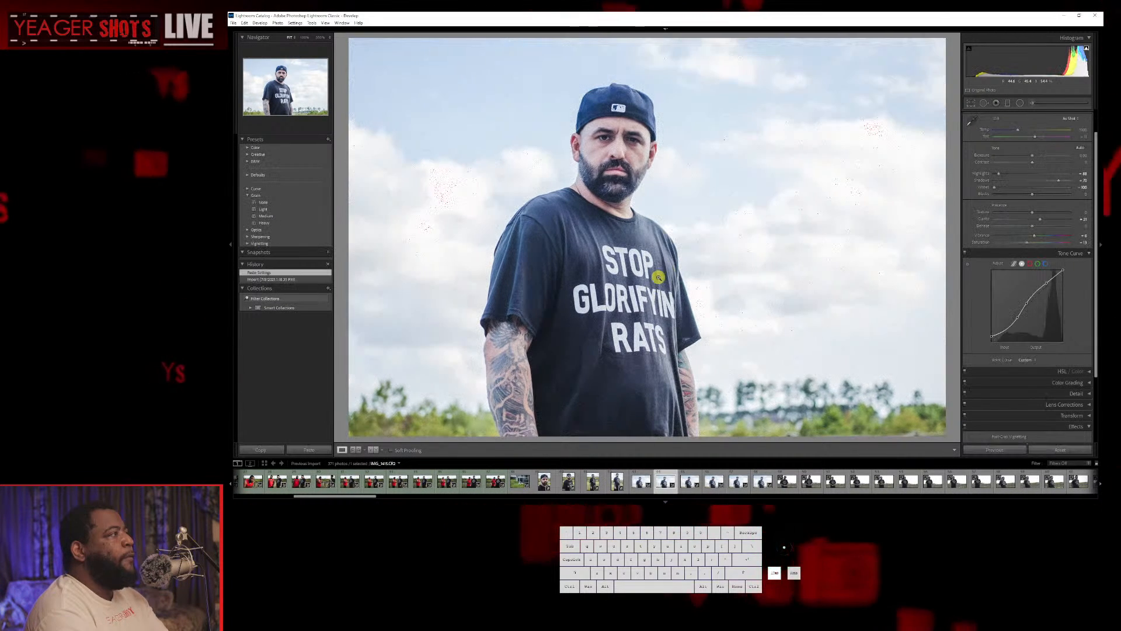
pyautogui.press('Right')
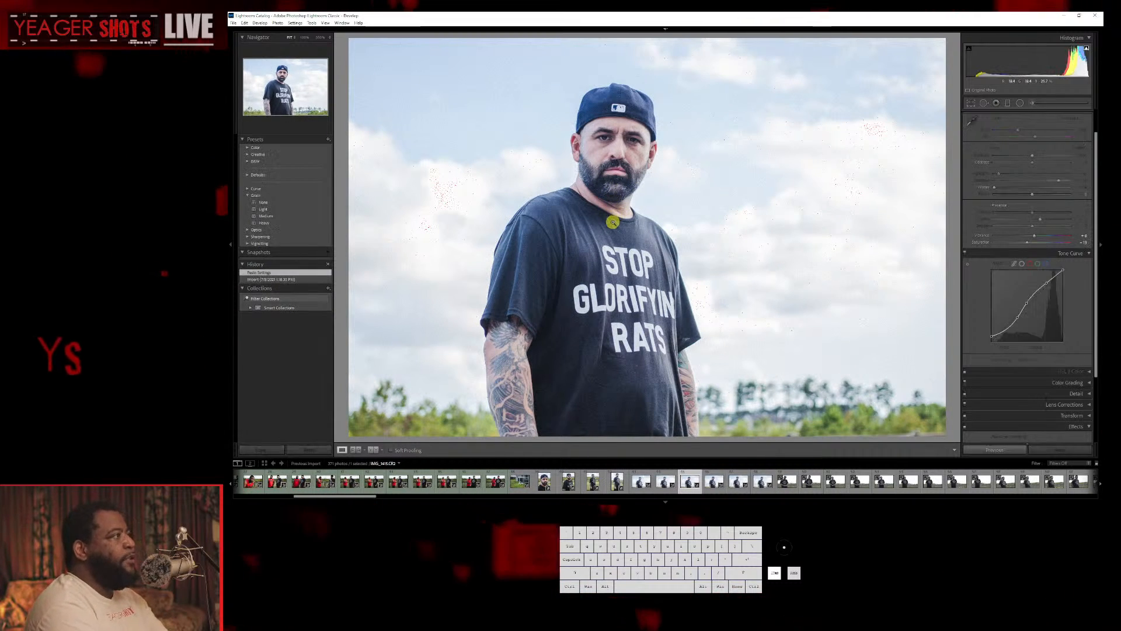
pyautogui.press('Right')
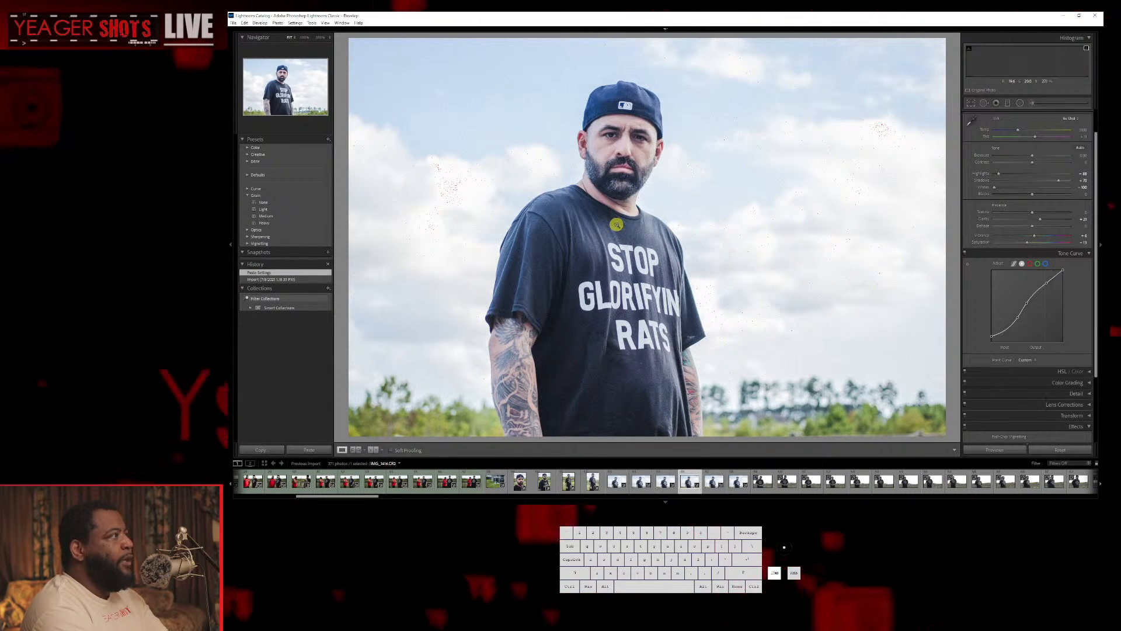
pyautogui.press('Right')
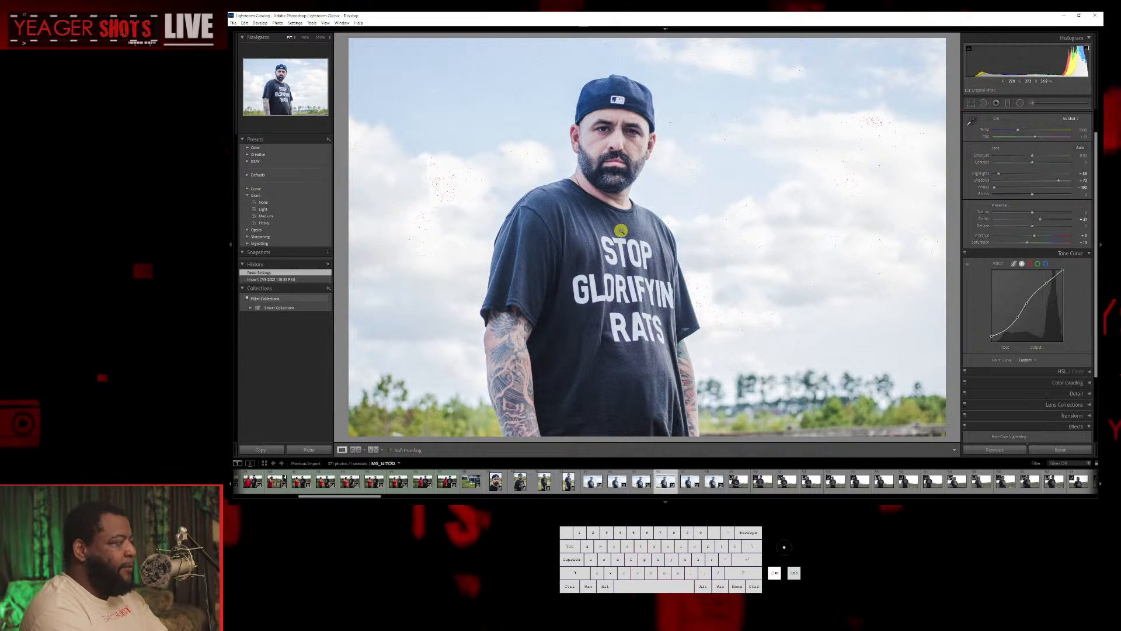
pyautogui.press('Delete')
pyautogui.click(674, 273)
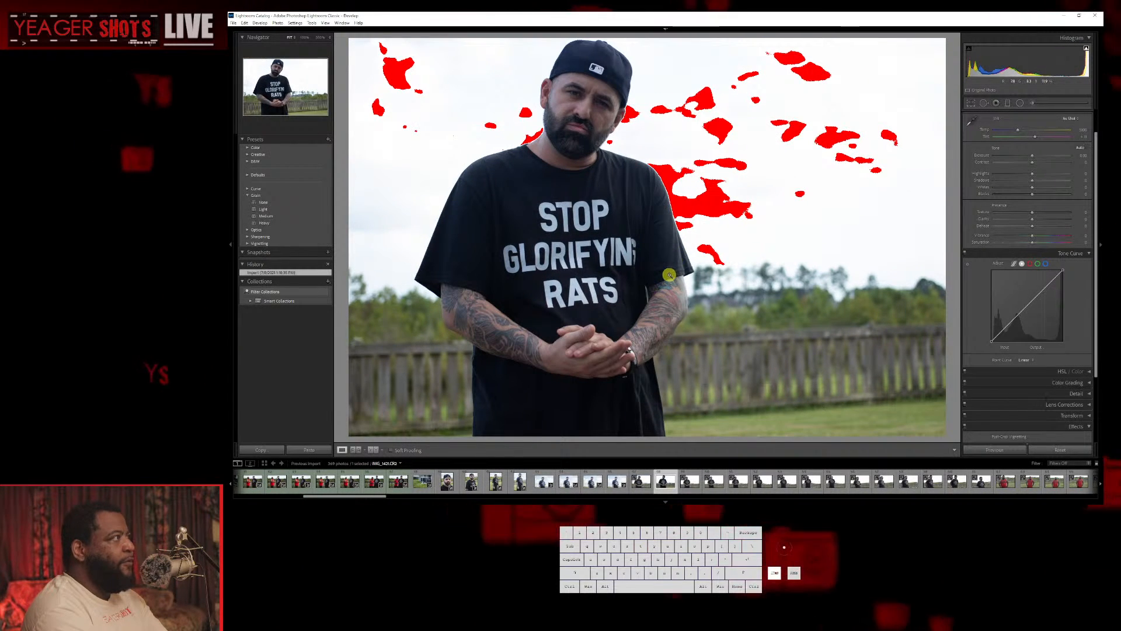
# Paste the copied develop settings onto the 15 unedited black T-shirt portraits with the wooden fence, starting from the first clasped-hands shot.
pyautogui.press('Left')
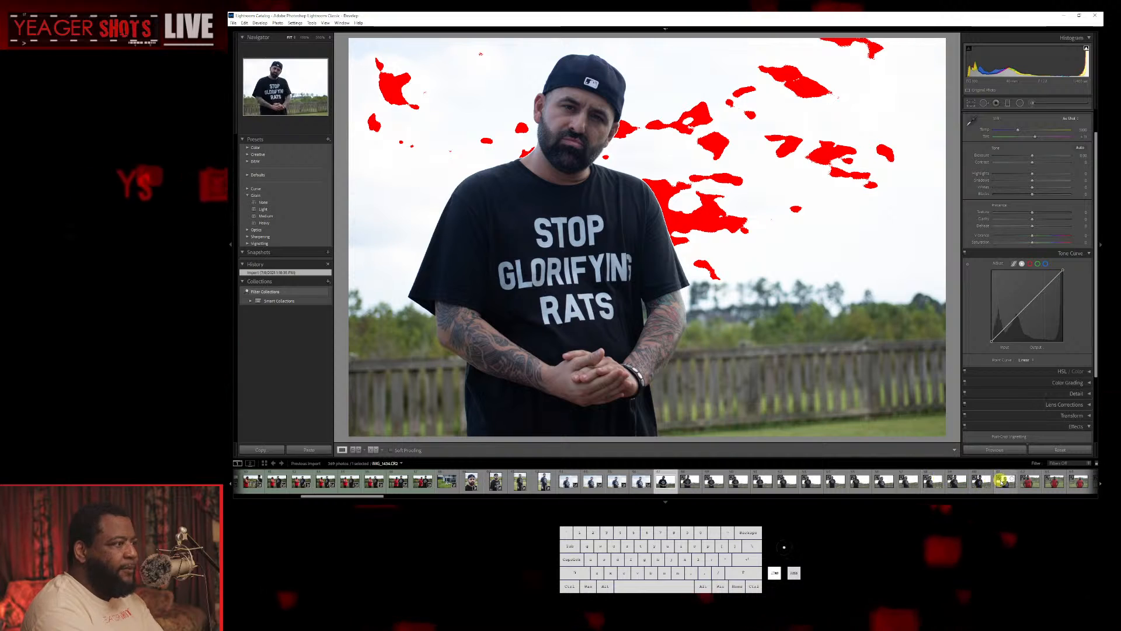
pyautogui.keyDown('shift'); pyautogui.click(1004, 480); pyautogui.keyUp('shift')
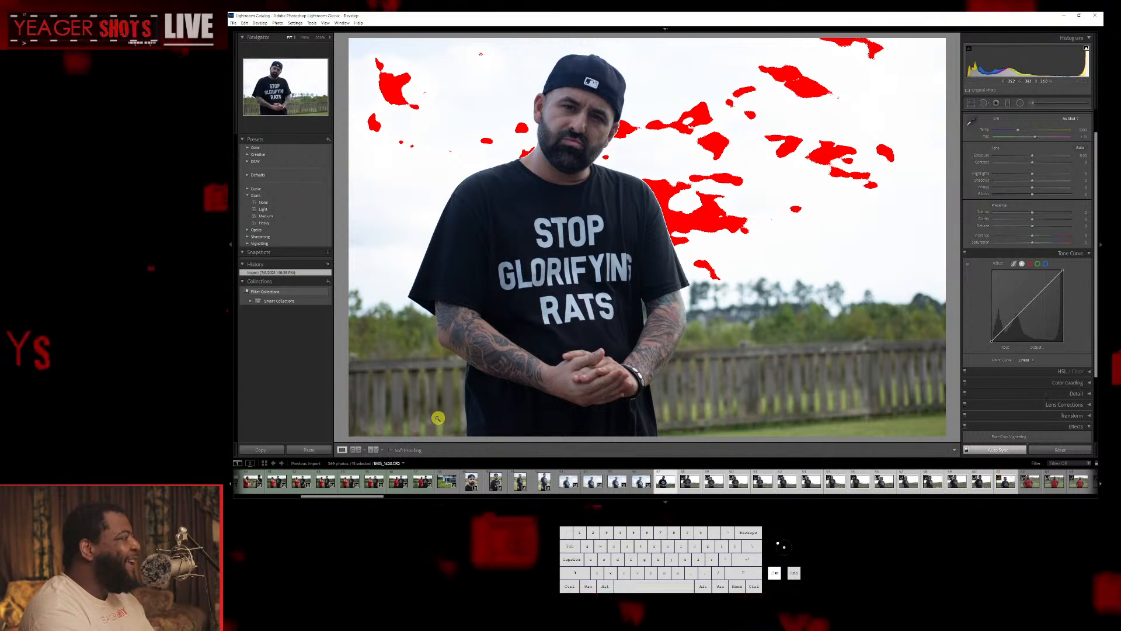
pyautogui.click(316, 450)
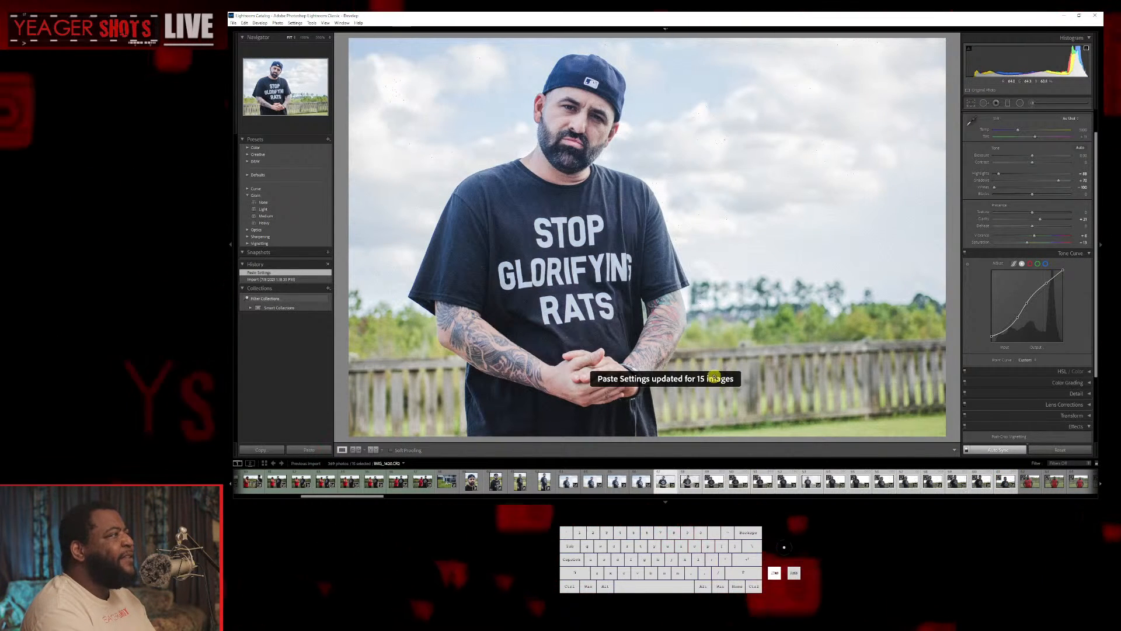
# Compare the edited clasped-hands portraits by the fence and delete the close-up near-duplicate with the cap nearest the frame's upper edge.
pyautogui.click(589, 476)
pyautogui.click(639, 479)
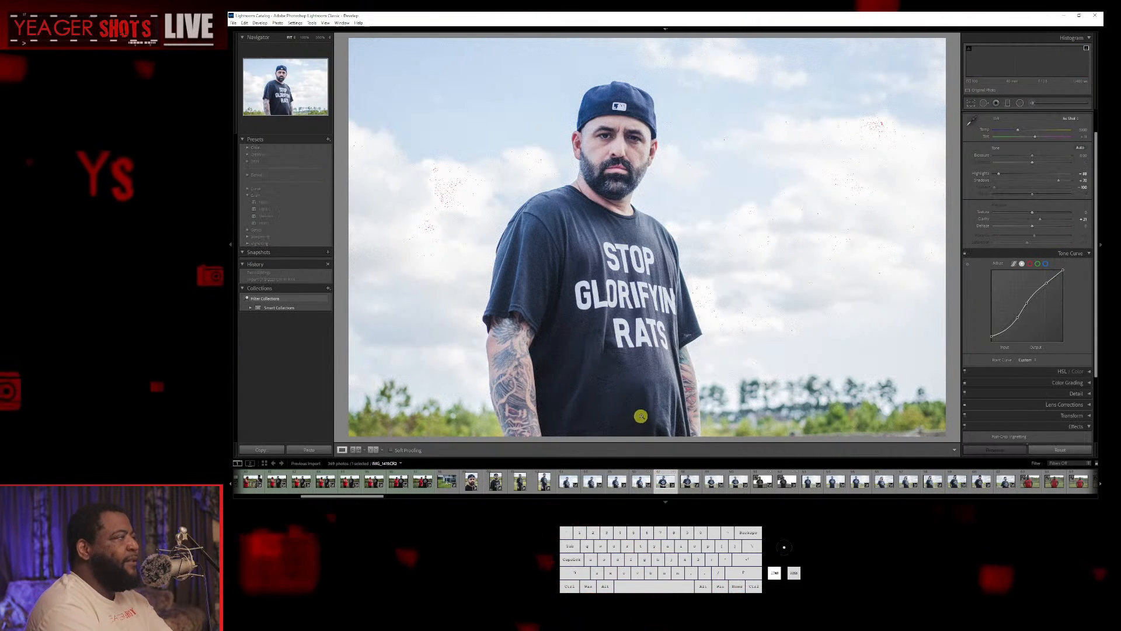
pyautogui.press('Right')
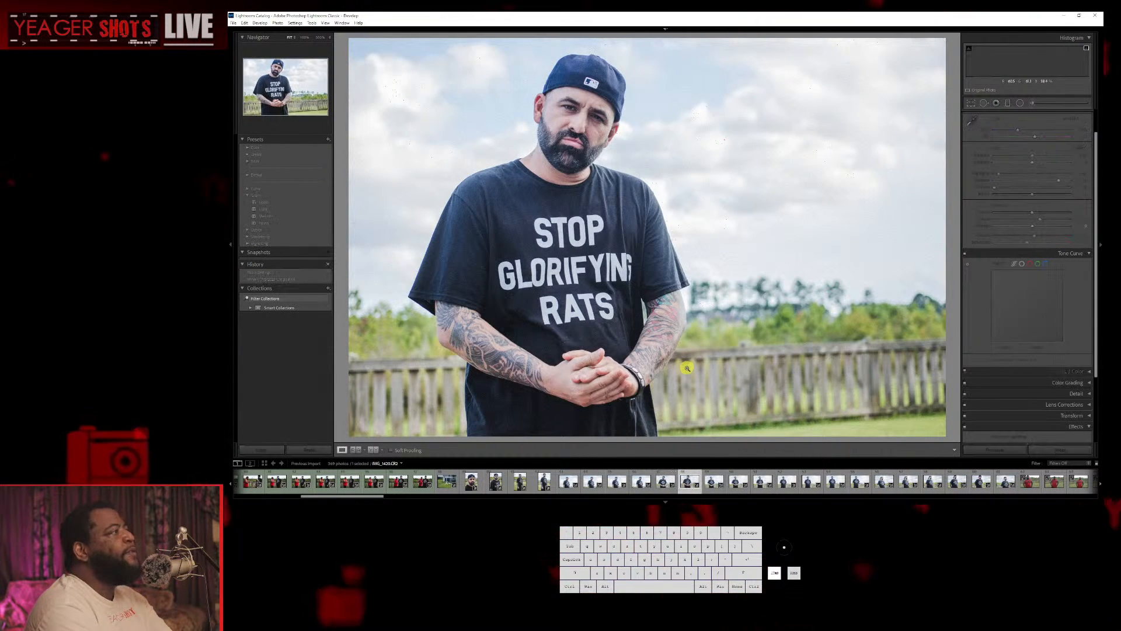
pyautogui.press('Right')
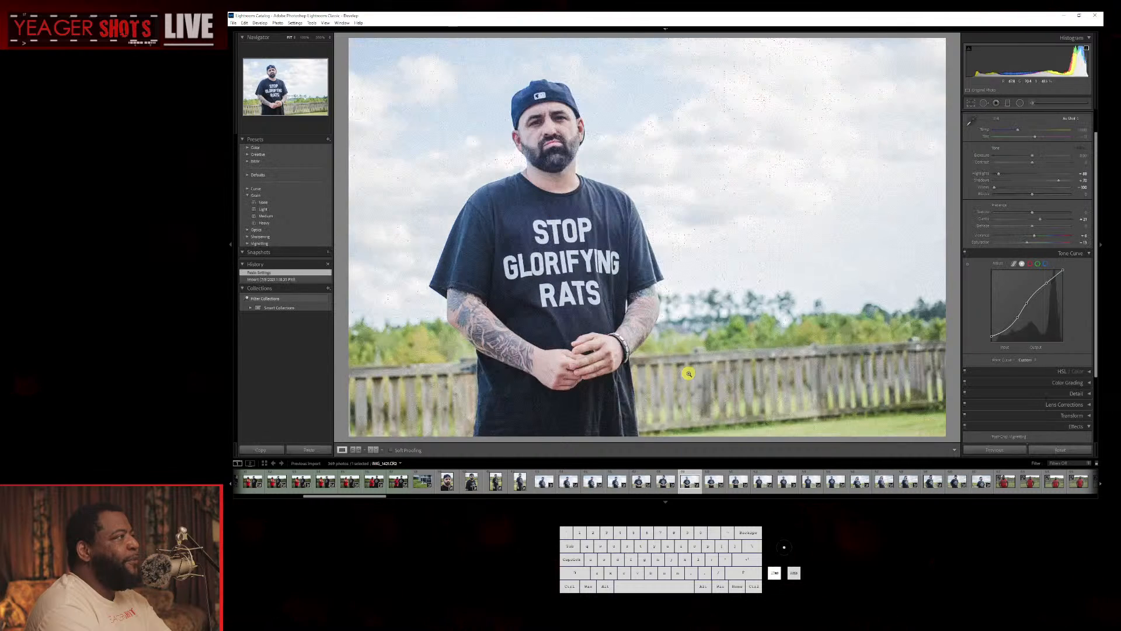
pyautogui.press('Left')
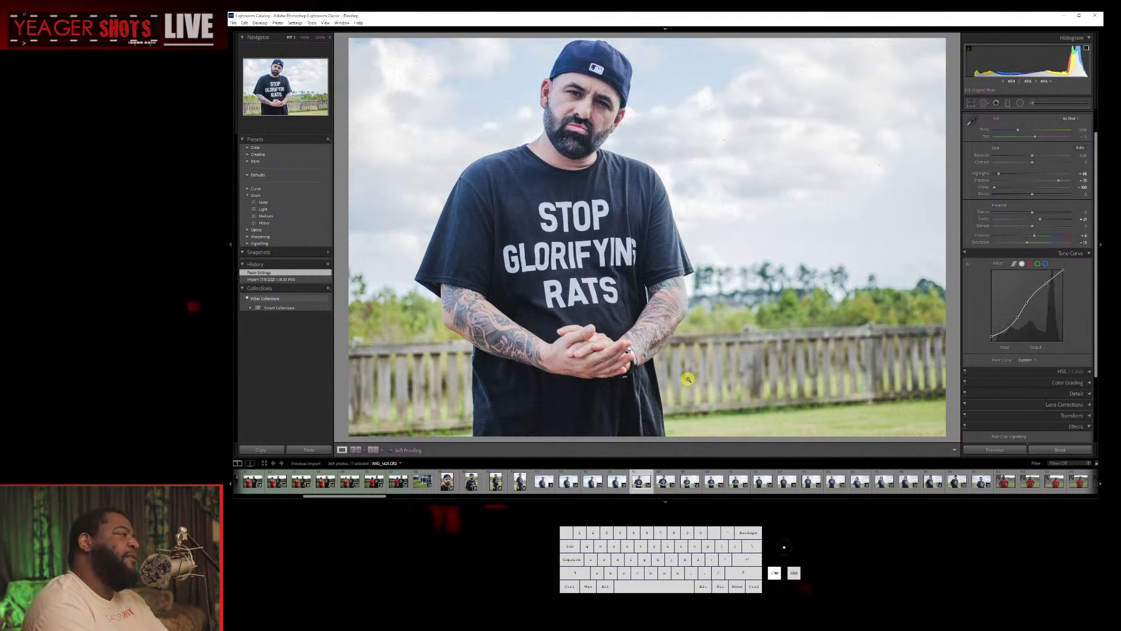
pyautogui.press('Left')
pyautogui.press('Right')
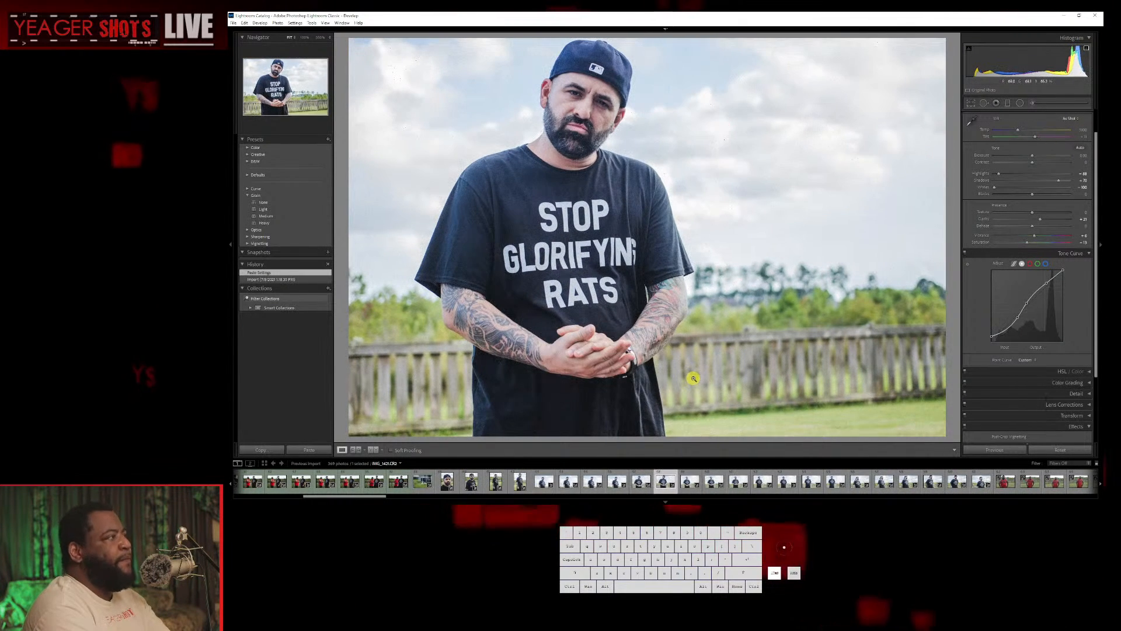
pyautogui.press('Delete')
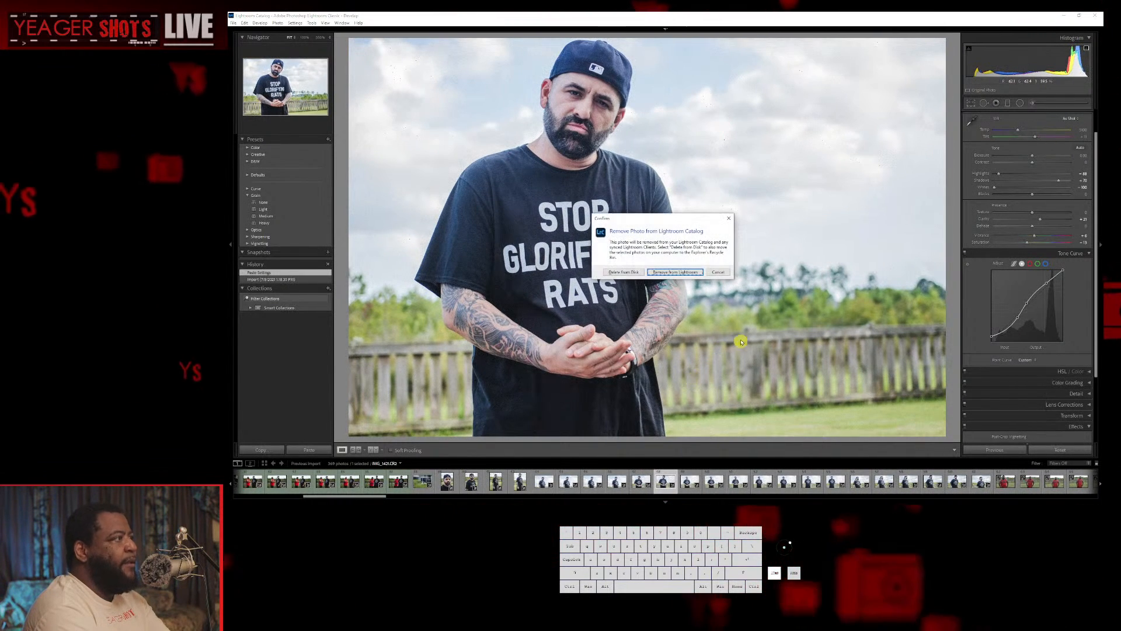
pyautogui.click(684, 272)
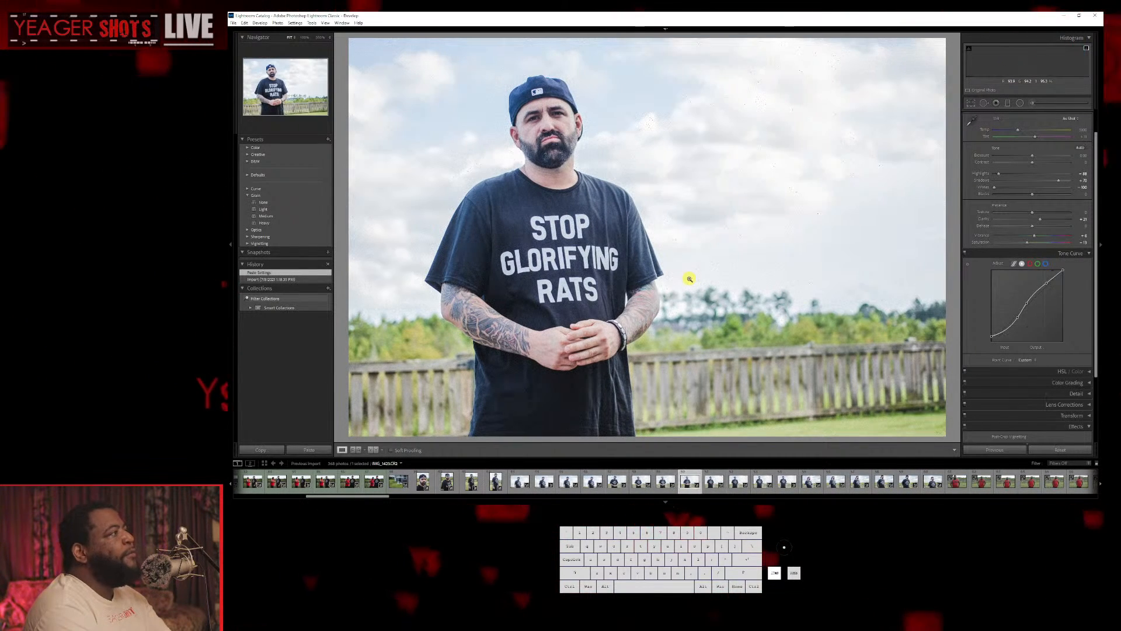
# Compare the edited fence portraits with clasped hands and shrugging poses to check them for near-duplicates.
pyautogui.press('Right')
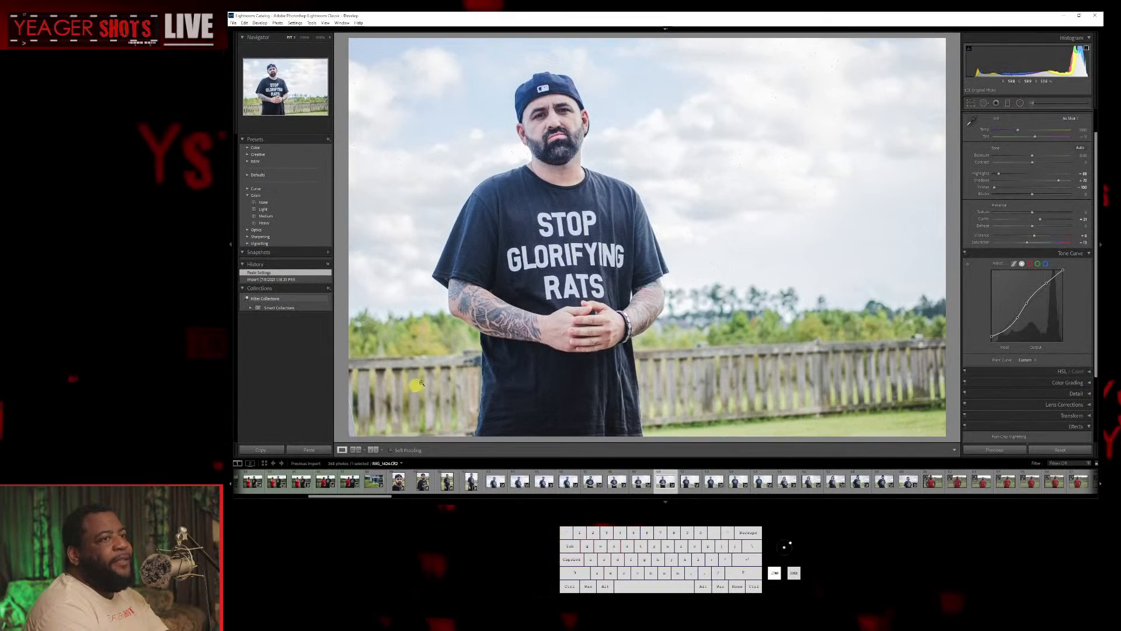
pyautogui.press('Right')
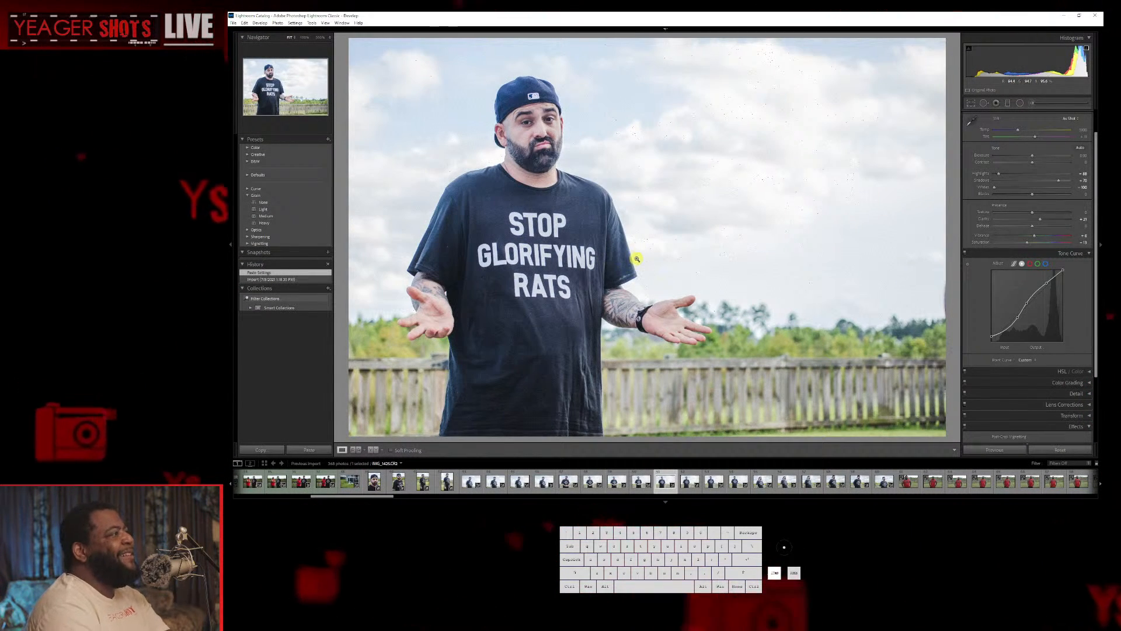
pyautogui.press('Right')
pyautogui.press('Right')
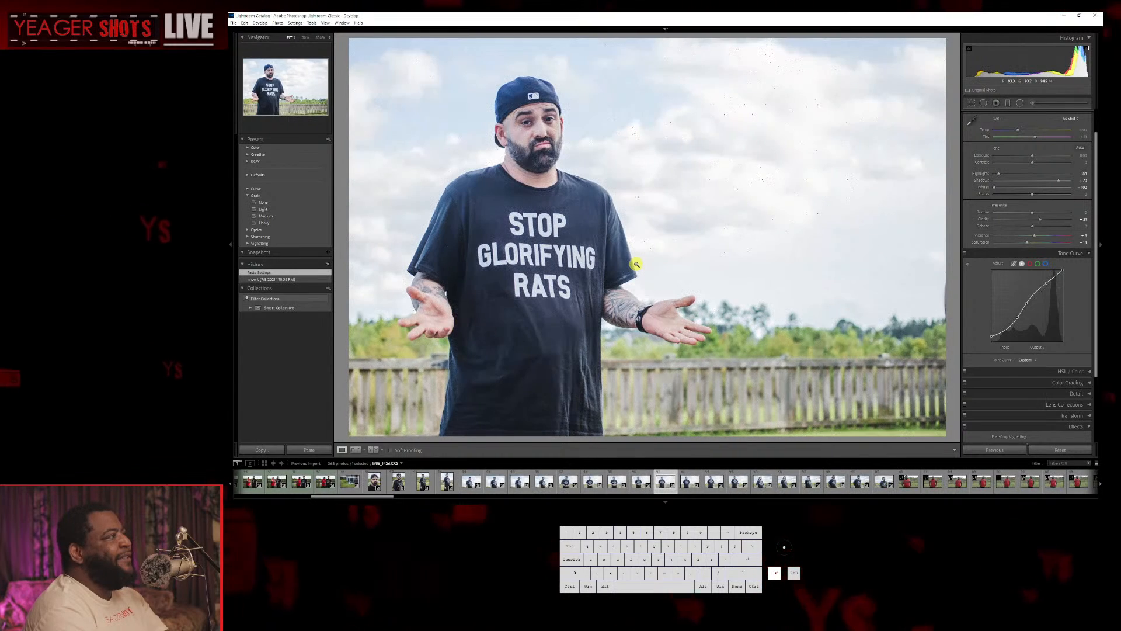
pyautogui.press('Right')
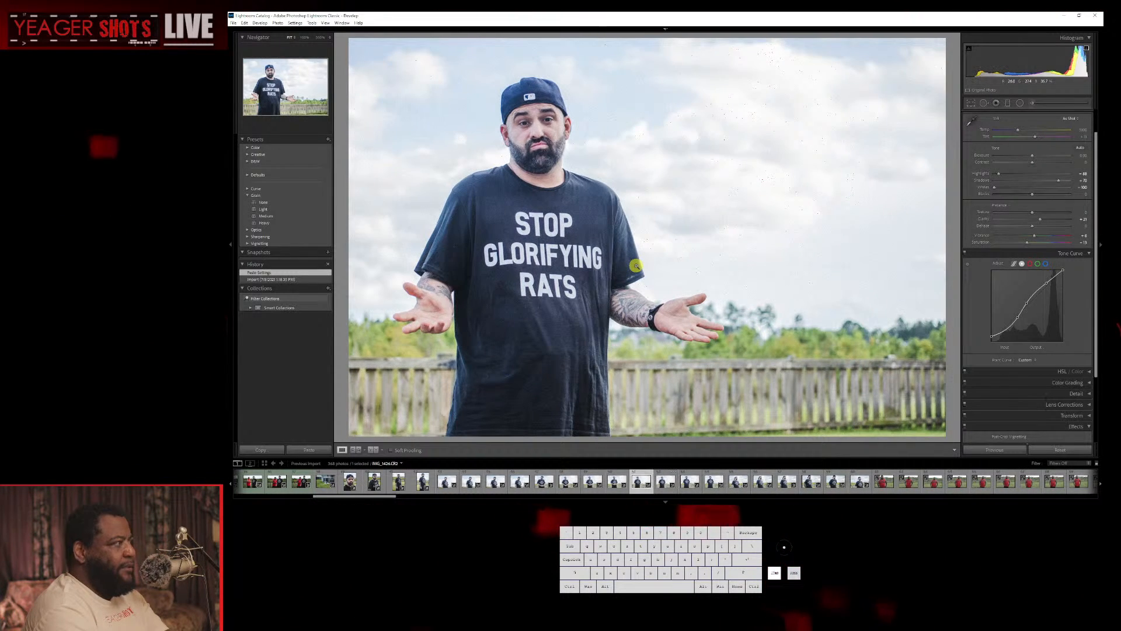
pyautogui.press('Left')
pyautogui.press('Left')
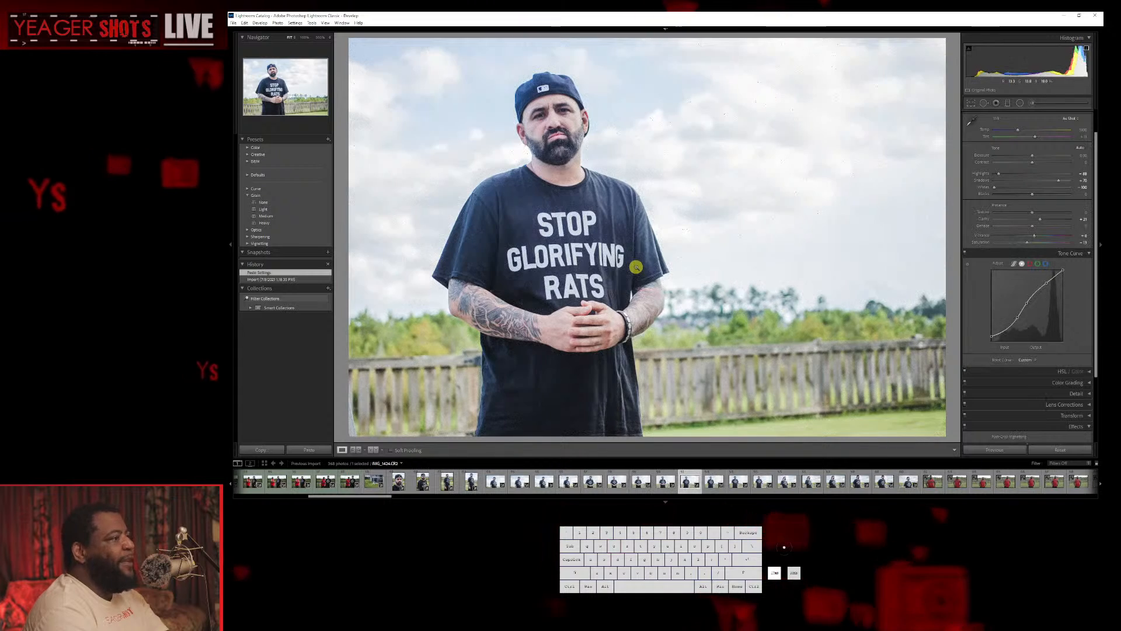
pyautogui.press('Right')
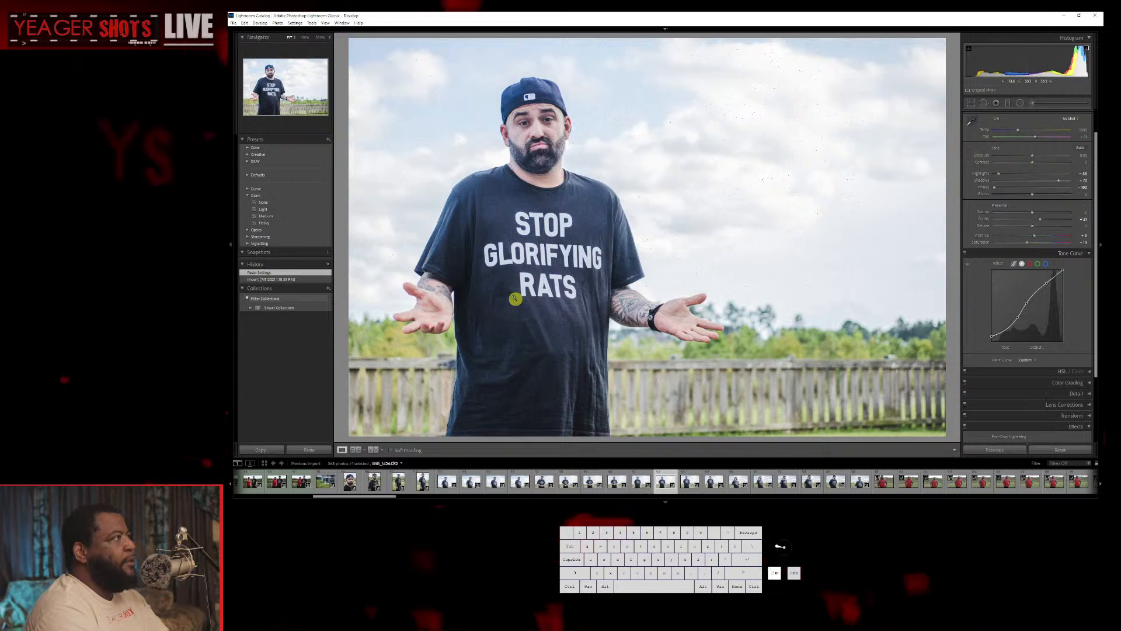
pyautogui.press('Right')
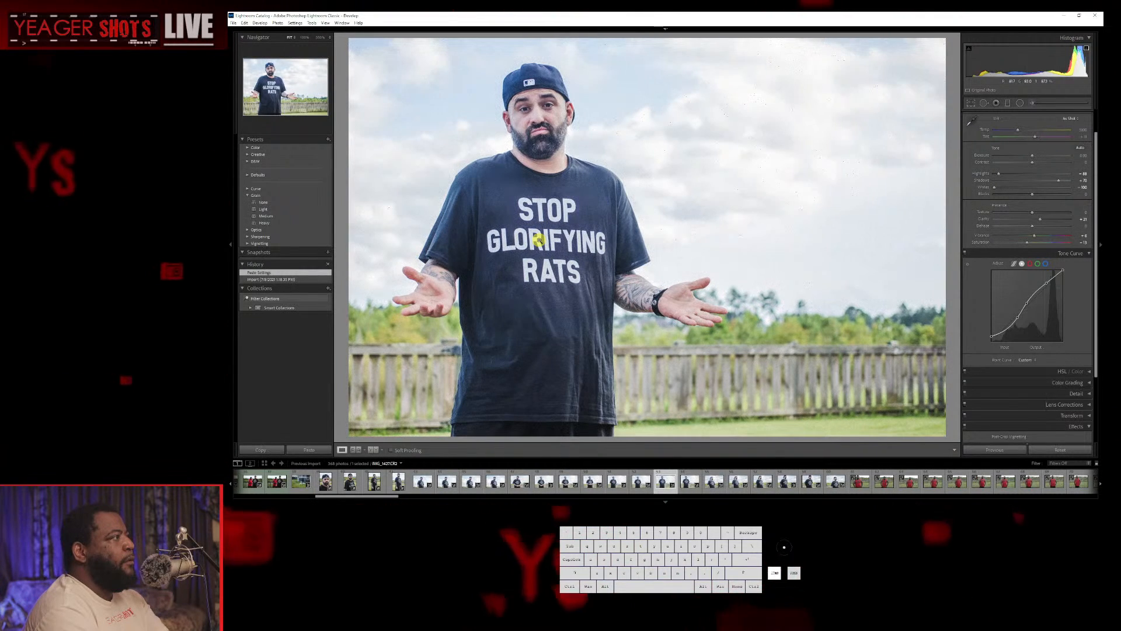
pyautogui.press('Right')
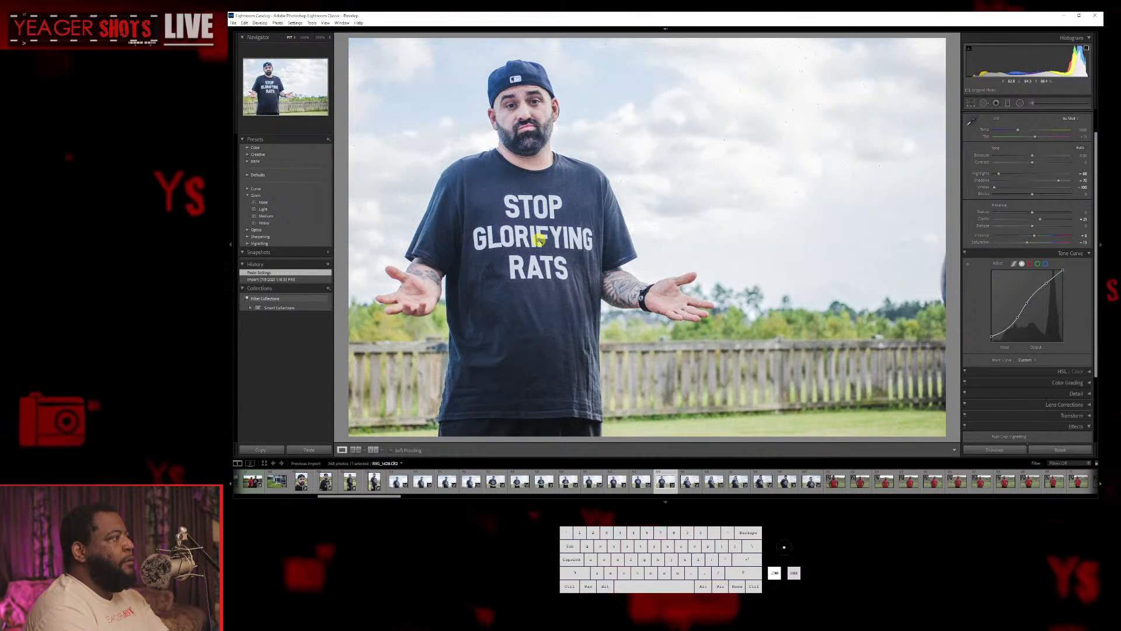
pyautogui.press('Left')
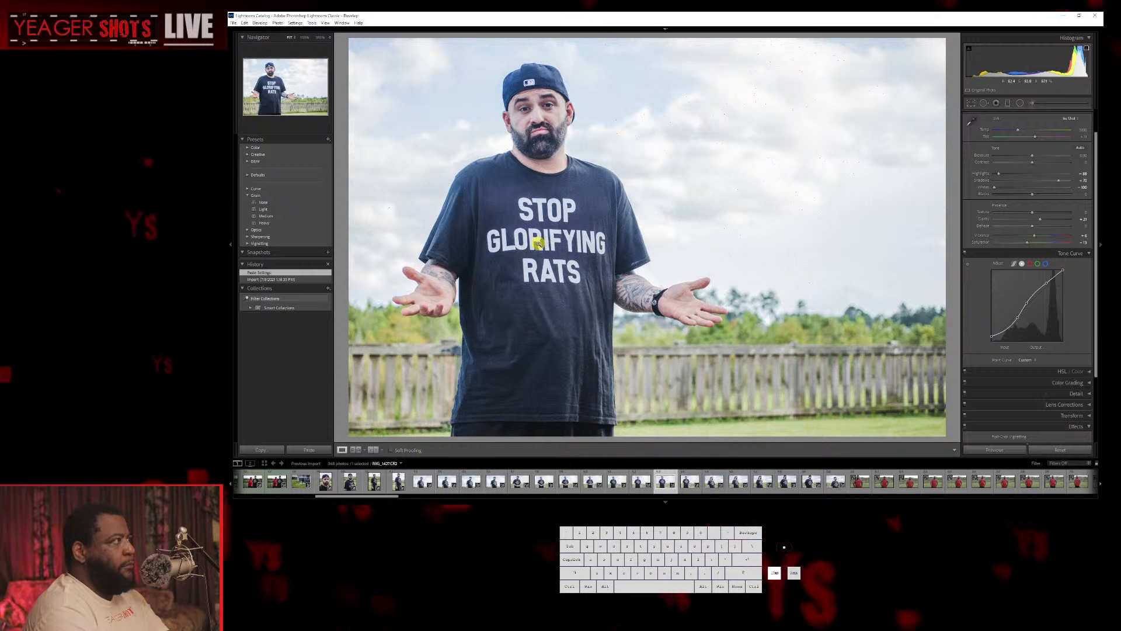
pyautogui.press('Right')
# Compare the laughing side-profile portraits by the fence and remove two near-duplicates from the catalog.
pyautogui.press('Right')
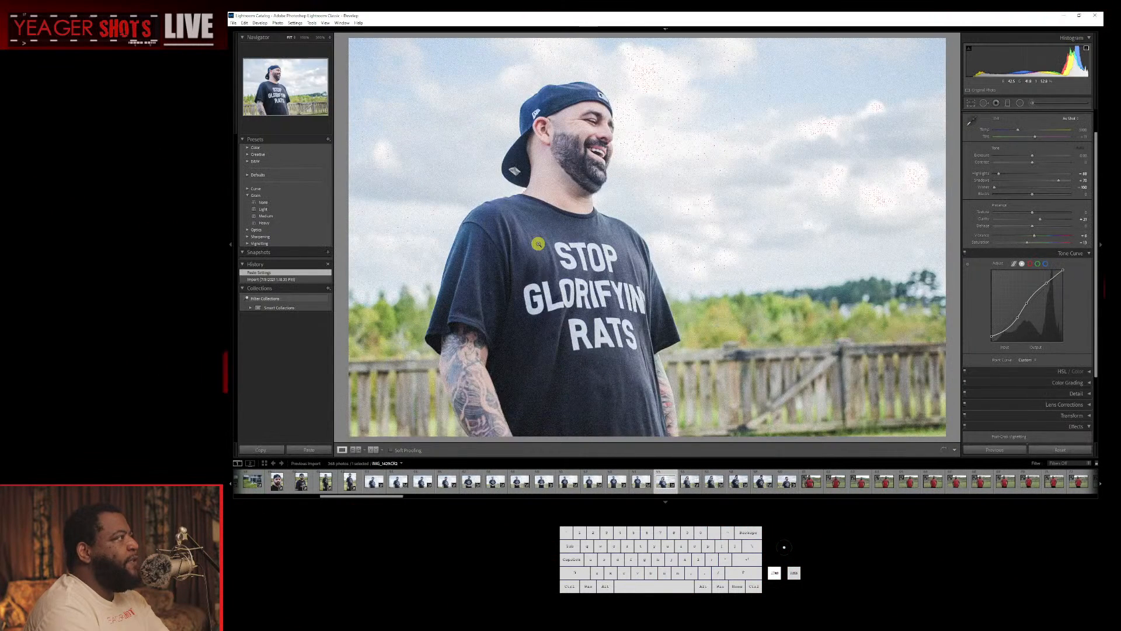
pyautogui.press('Right')
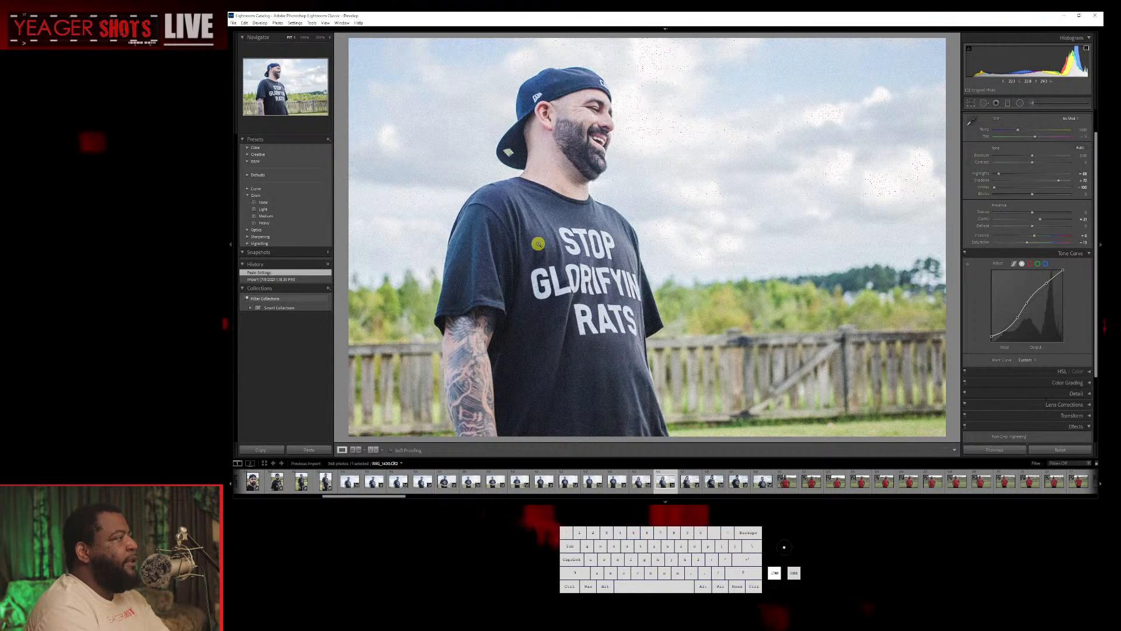
pyautogui.press('Left')
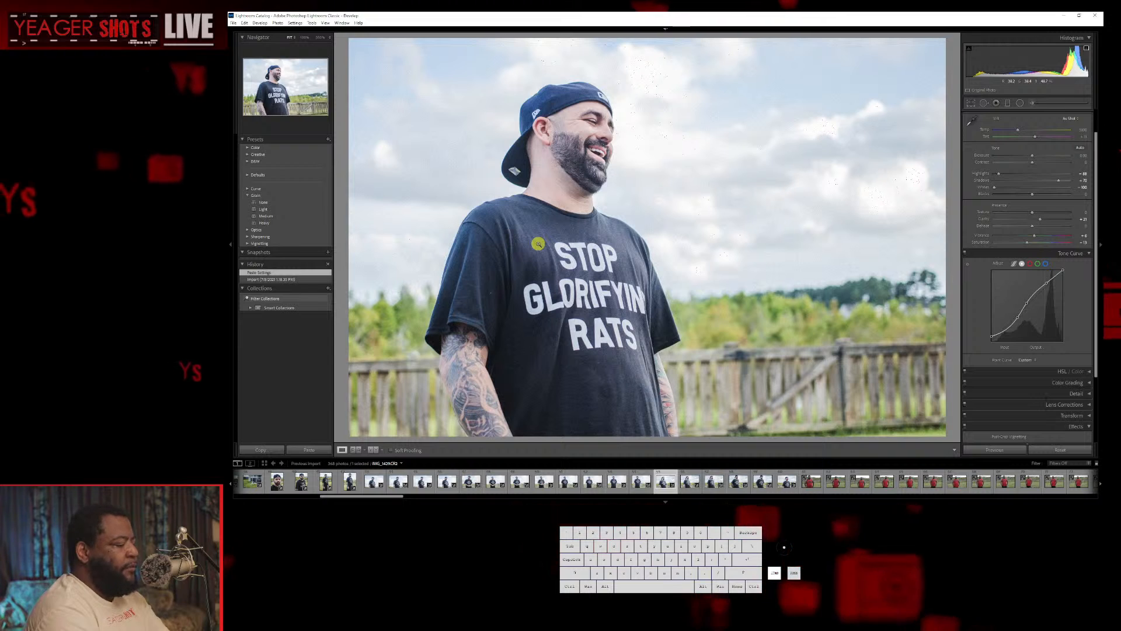
pyautogui.press('Delete')
pyautogui.click(675, 272)
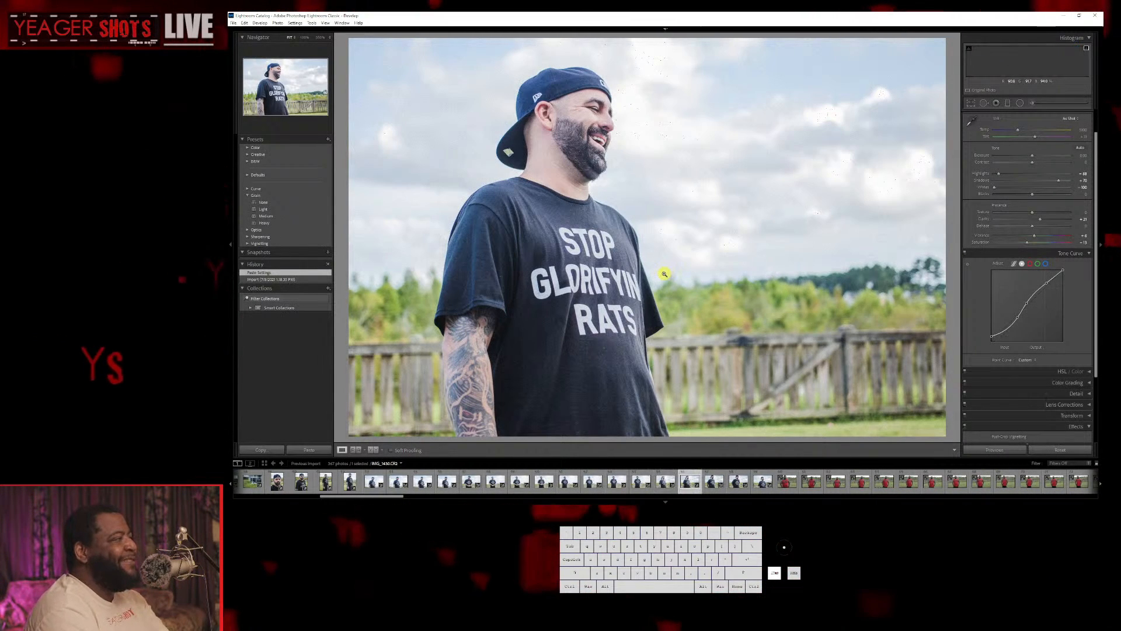
pyautogui.press('Left')
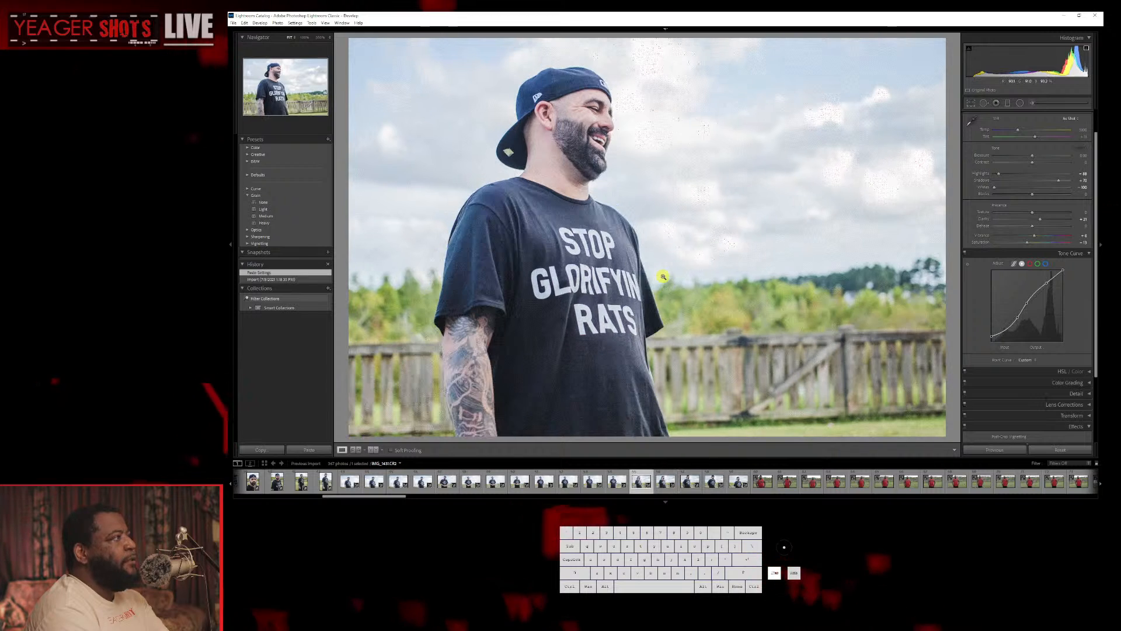
pyautogui.press('Delete')
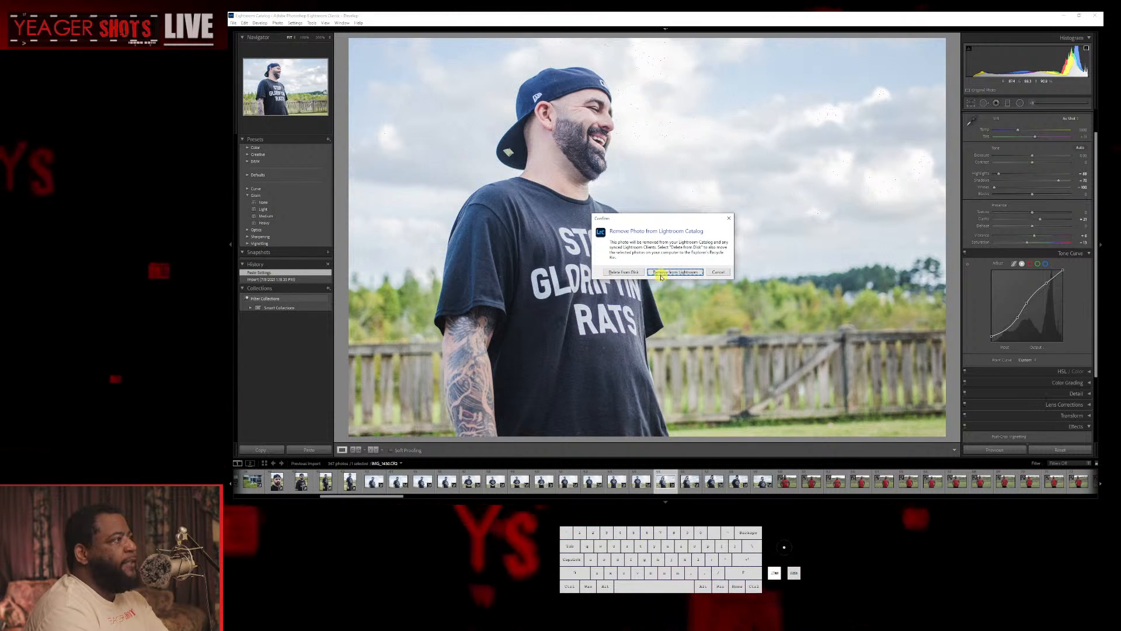
pyautogui.click(662, 273)
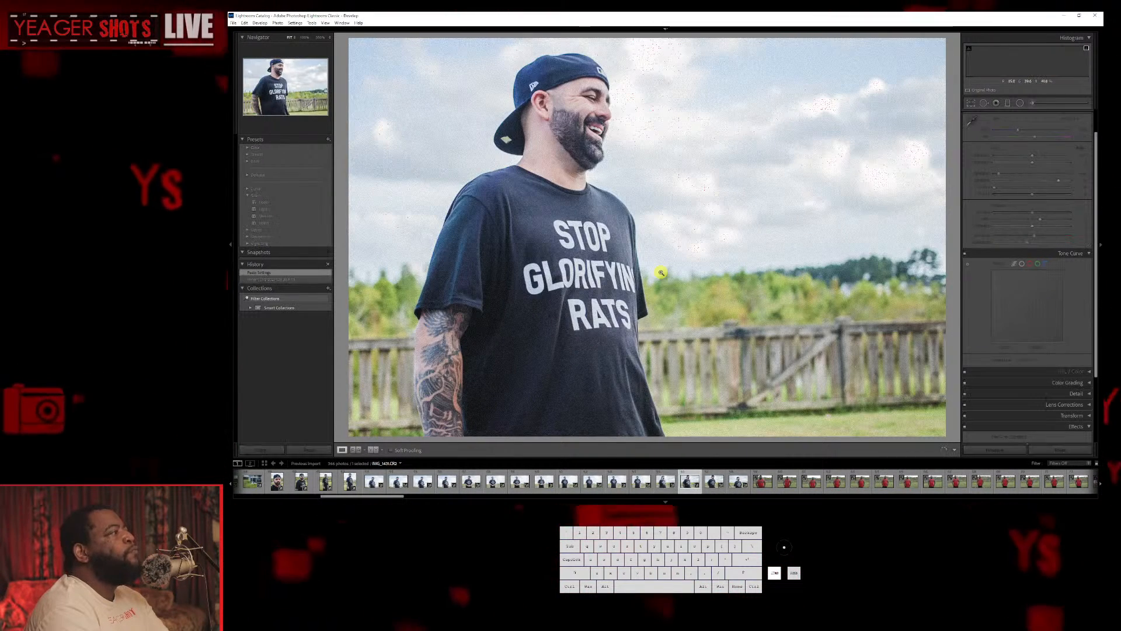
# Review the last two smiling black T-shirt portraits and remove the one facing the camera with the dark object at the photo's edge.
pyautogui.press('Left')
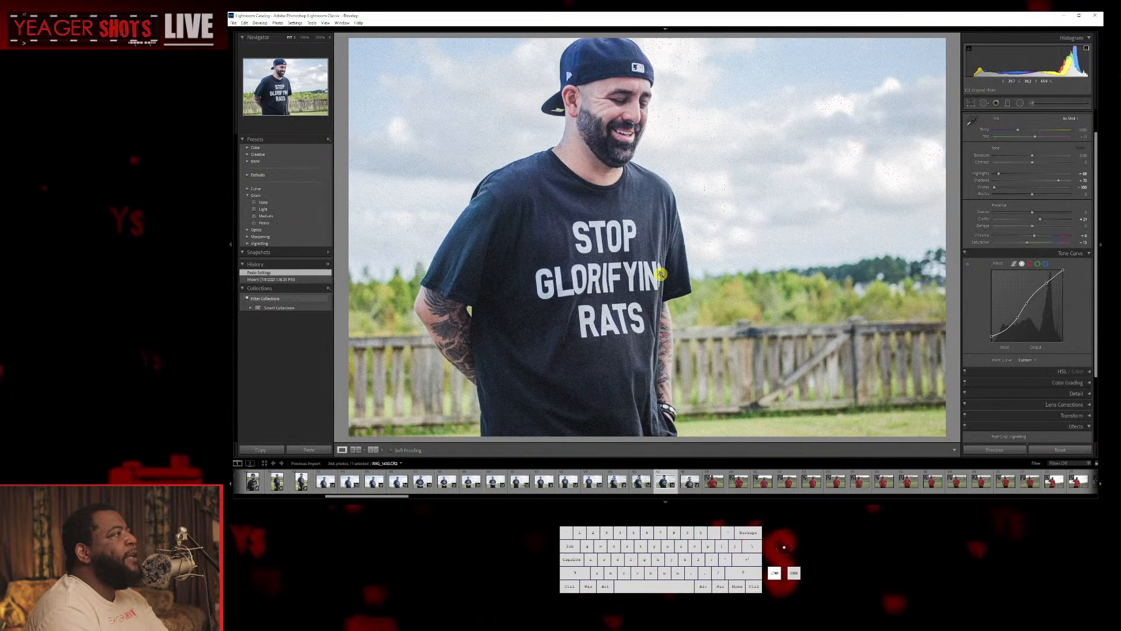
pyautogui.press('Right')
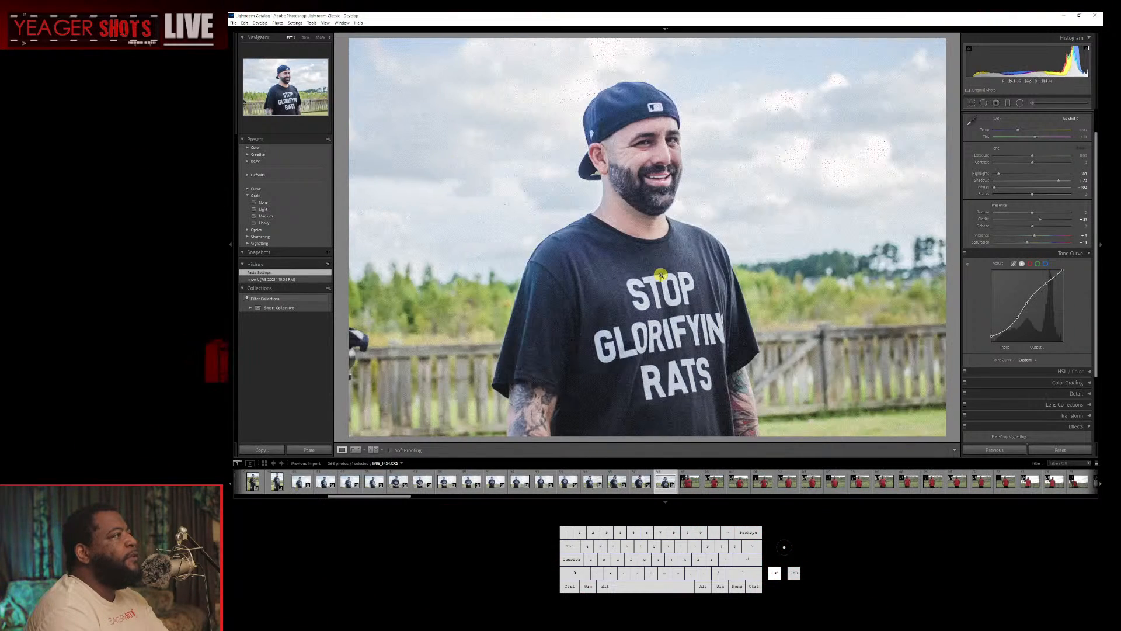
pyautogui.press('Delete')
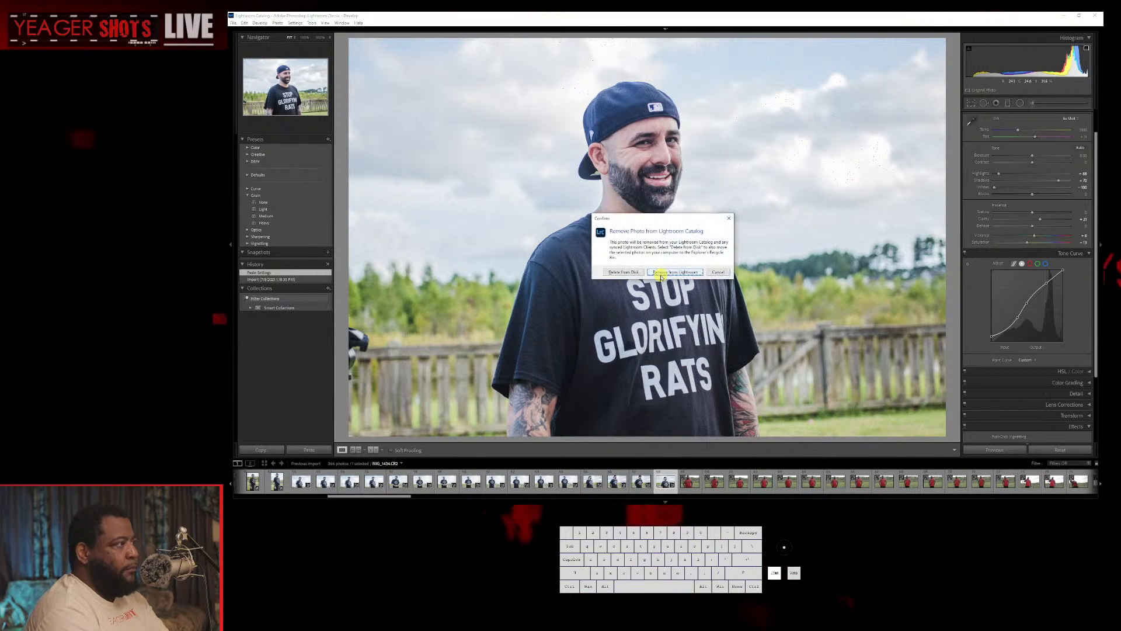
pyautogui.press('Return')
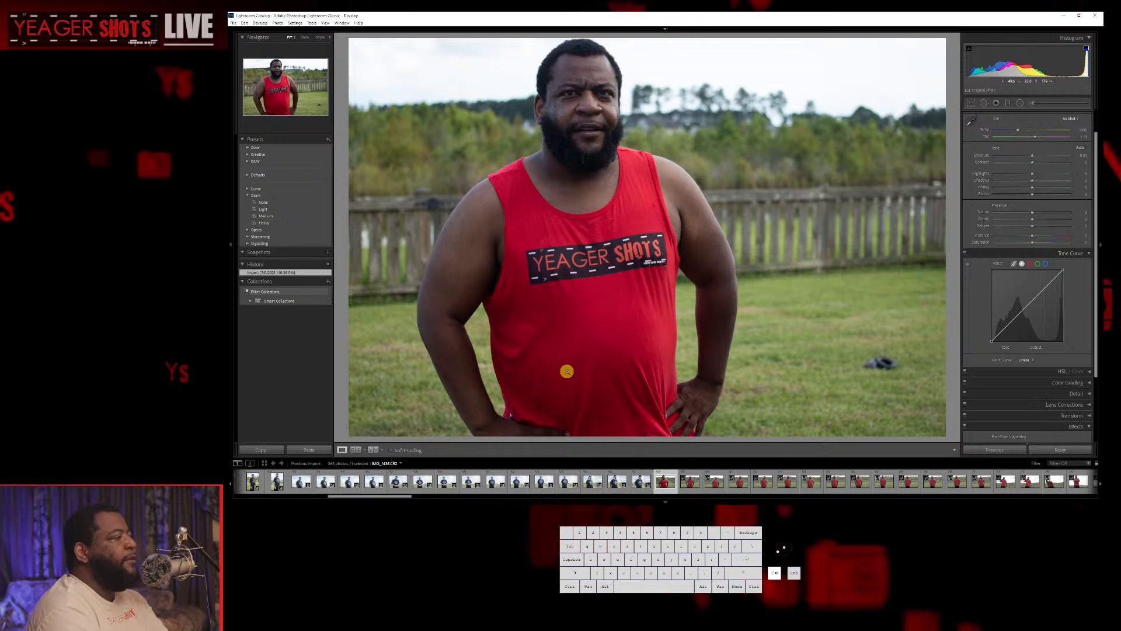
# Paste the copied develop settings onto the first red tank top portrait, then set its Tint to +2 and fine-tune the Temperature.
pyautogui.click(318, 450)
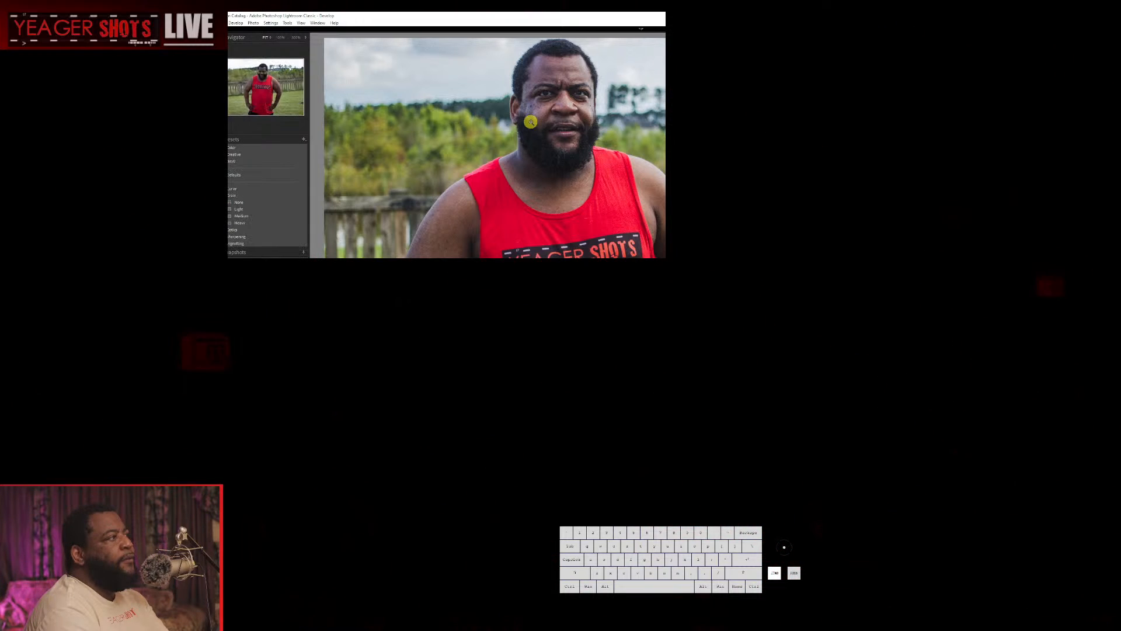
pyautogui.press('Right')
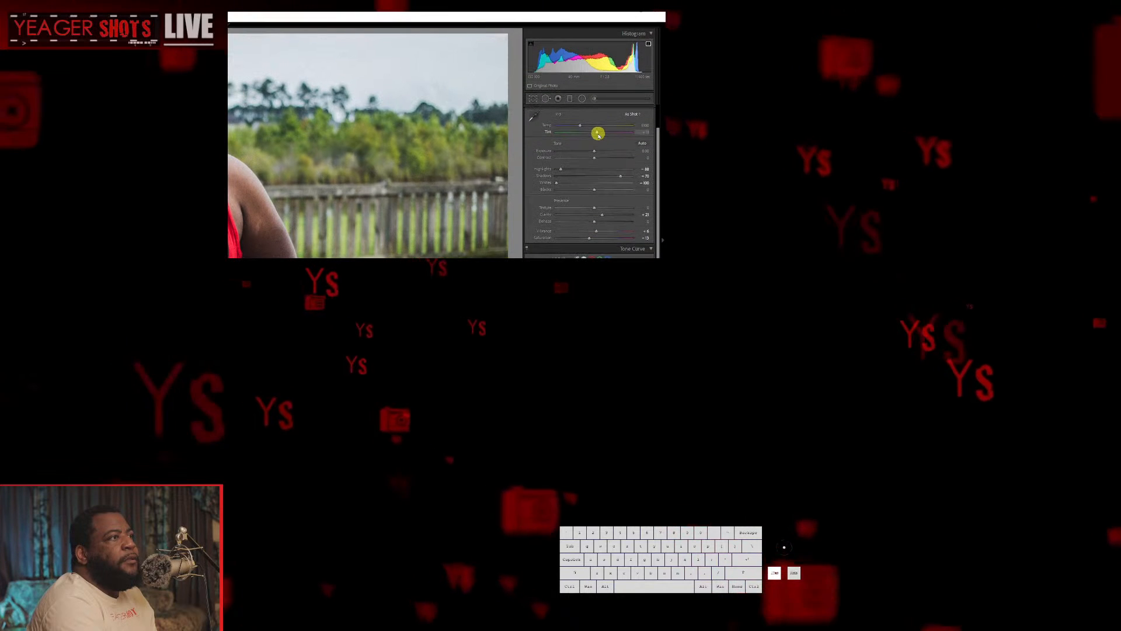
pyautogui.moveTo(597, 134); pyautogui.dragTo(595, 137)
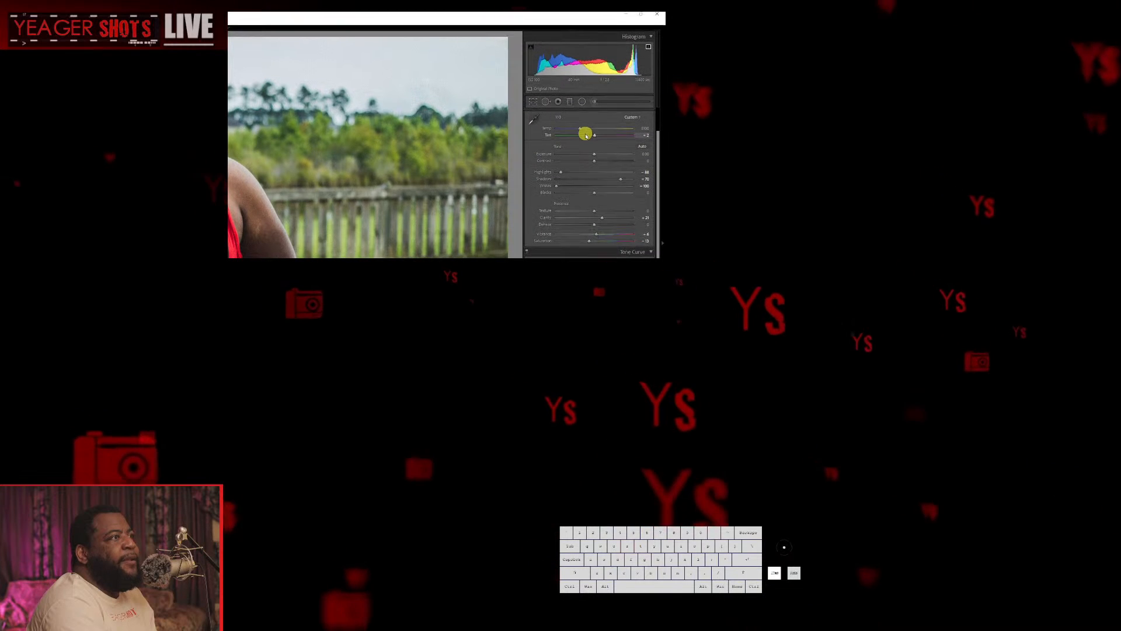
pyautogui.moveTo(581, 132); pyautogui.dragTo(582, 139)
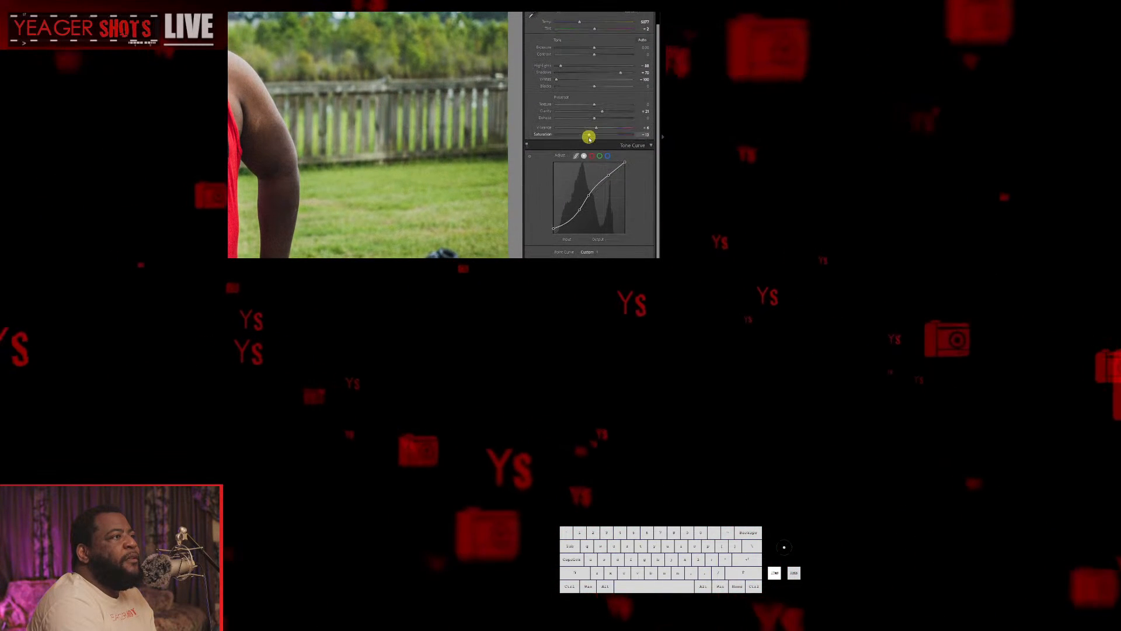
# Turn the red tank top portrait black and white by lowering Saturation to -100, and check the face up close.
pyautogui.moveTo(588, 136); pyautogui.dragTo(587, 137)
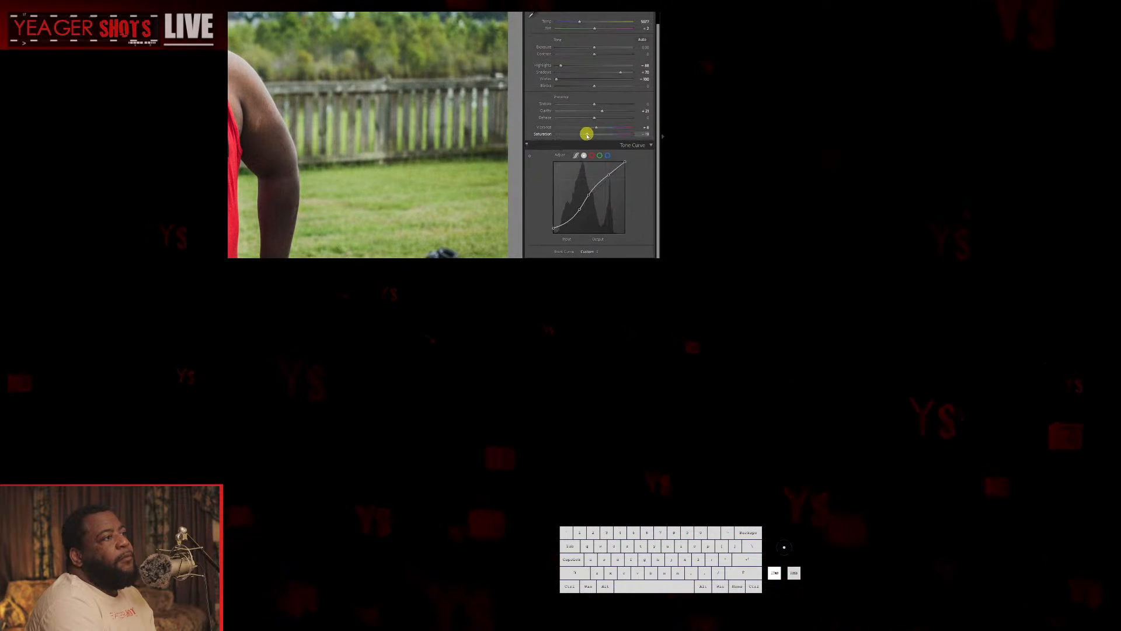
pyautogui.moveTo(585, 132); pyautogui.dragTo(526, 137)
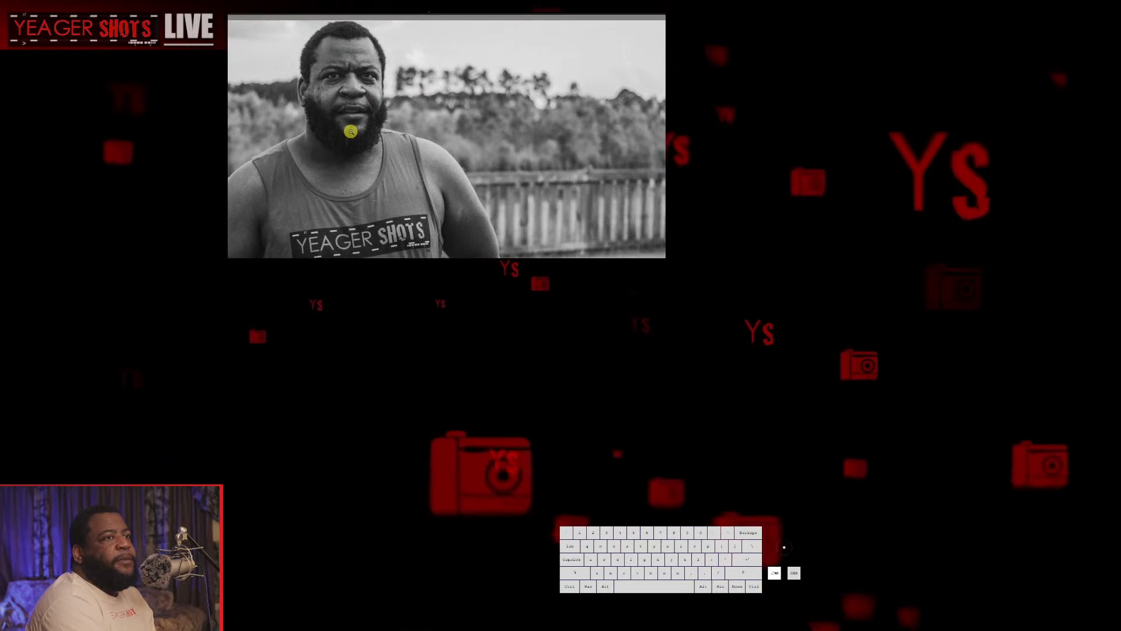
pyautogui.rightClick(351, 132)
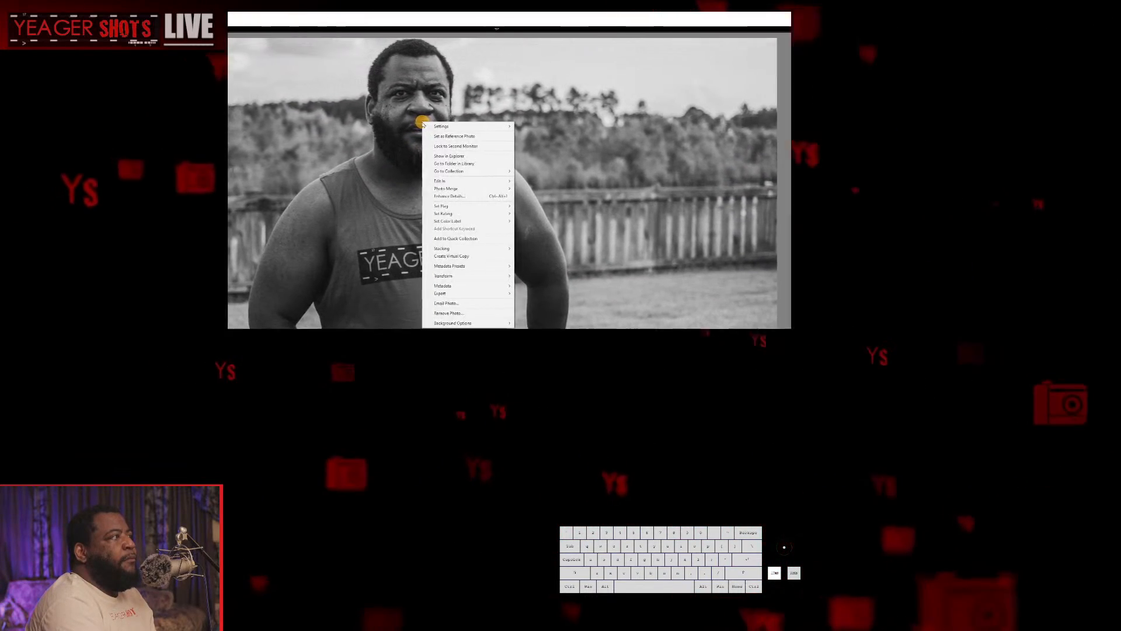
pyautogui.click(377, 146)
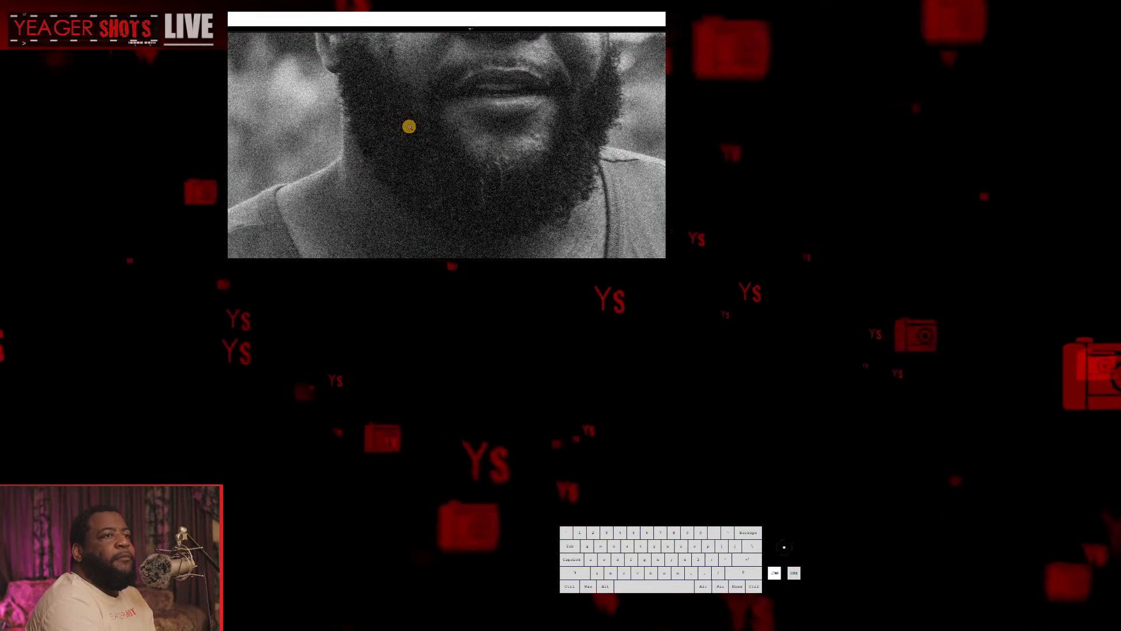
pyautogui.click(409, 127)
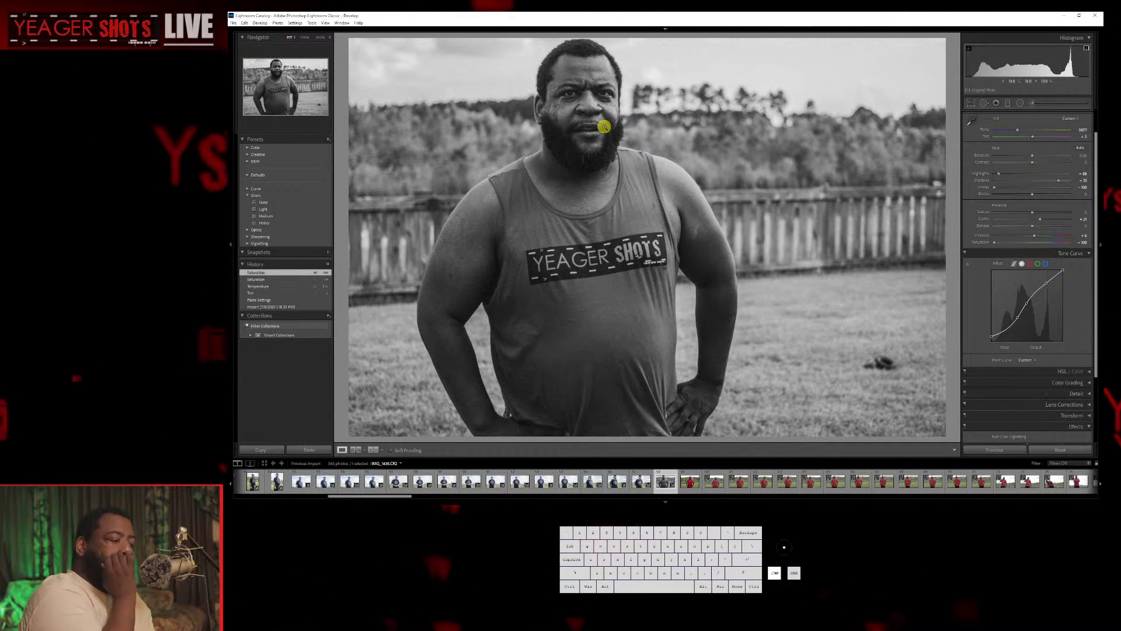
# Turn the black T-shirt portrait with the man smiling downward black and white by setting Saturation to -100.
pyautogui.press('Right')
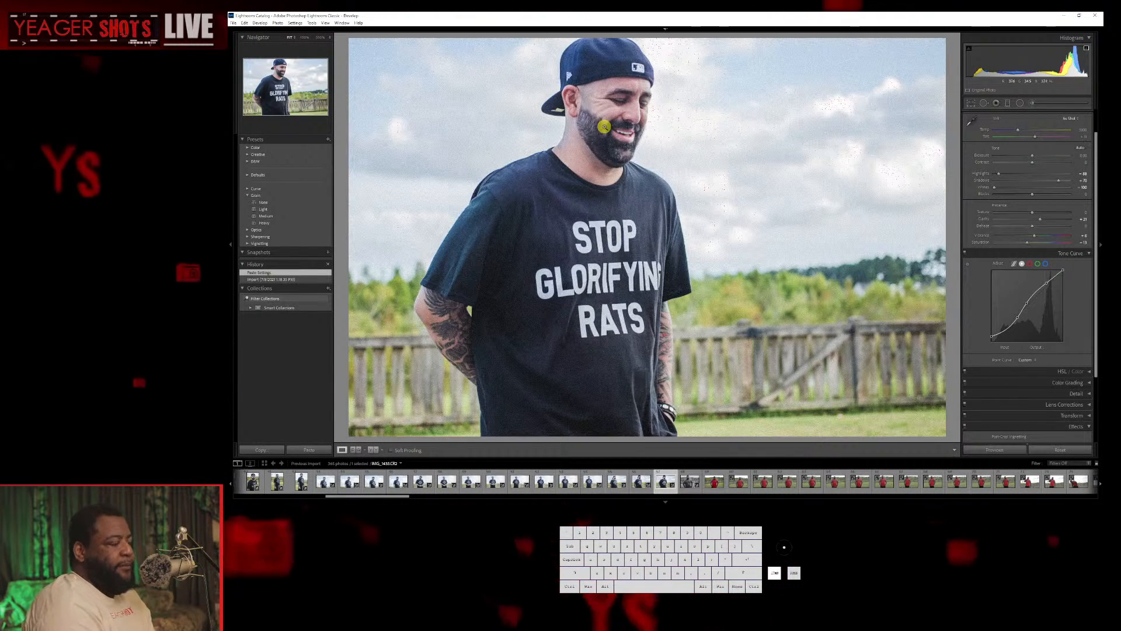
pyautogui.moveTo(1024, 243); pyautogui.dragTo(966, 250)
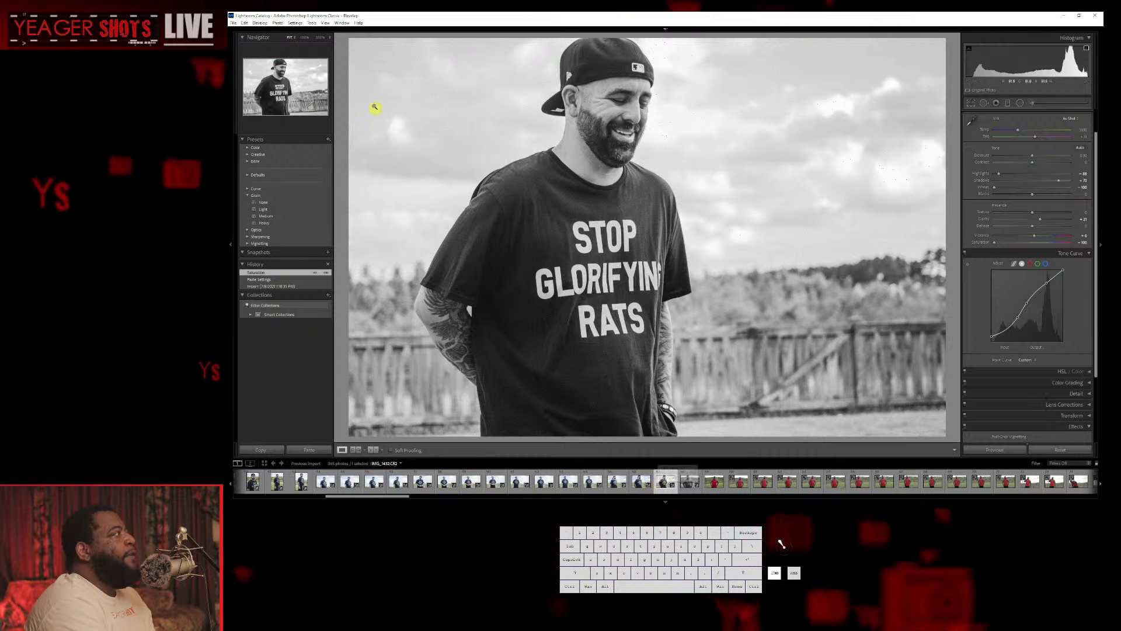
pyautogui.press('Right')
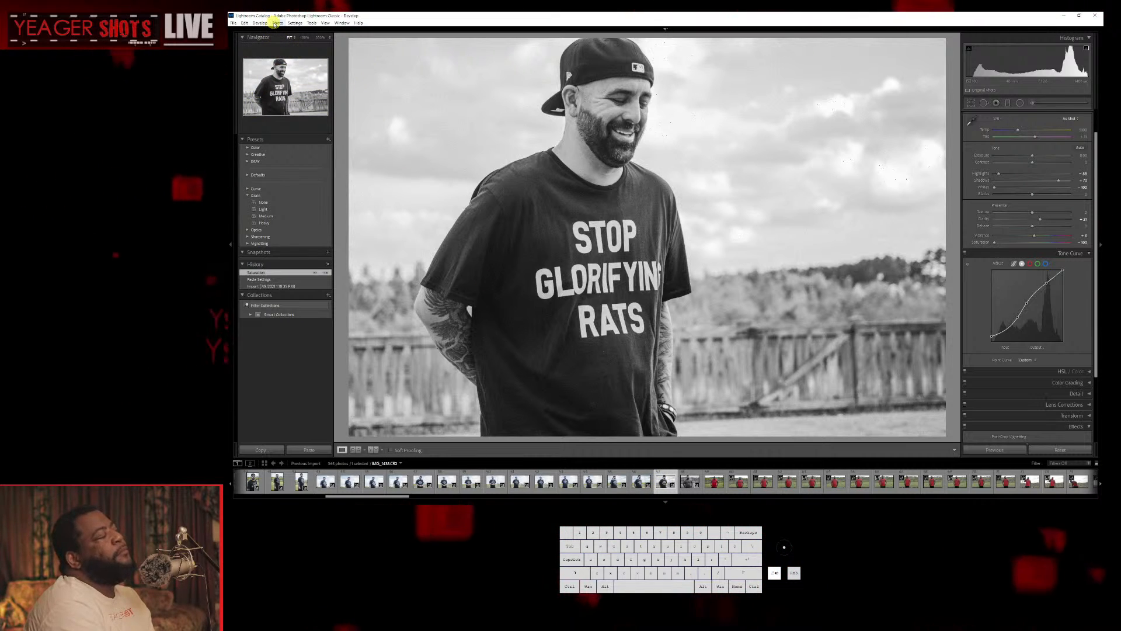
# Create a virtual copy of the black-and-white smiling portrait and restore colour in one of the two versions.
pyautogui.click(274, 24)
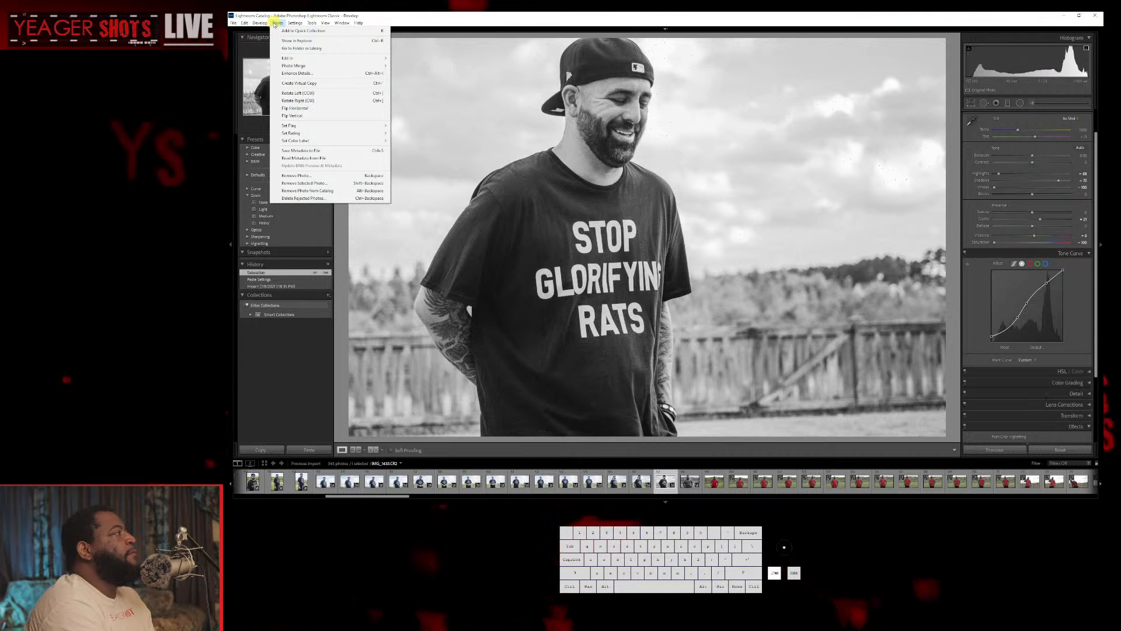
pyautogui.click(286, 84)
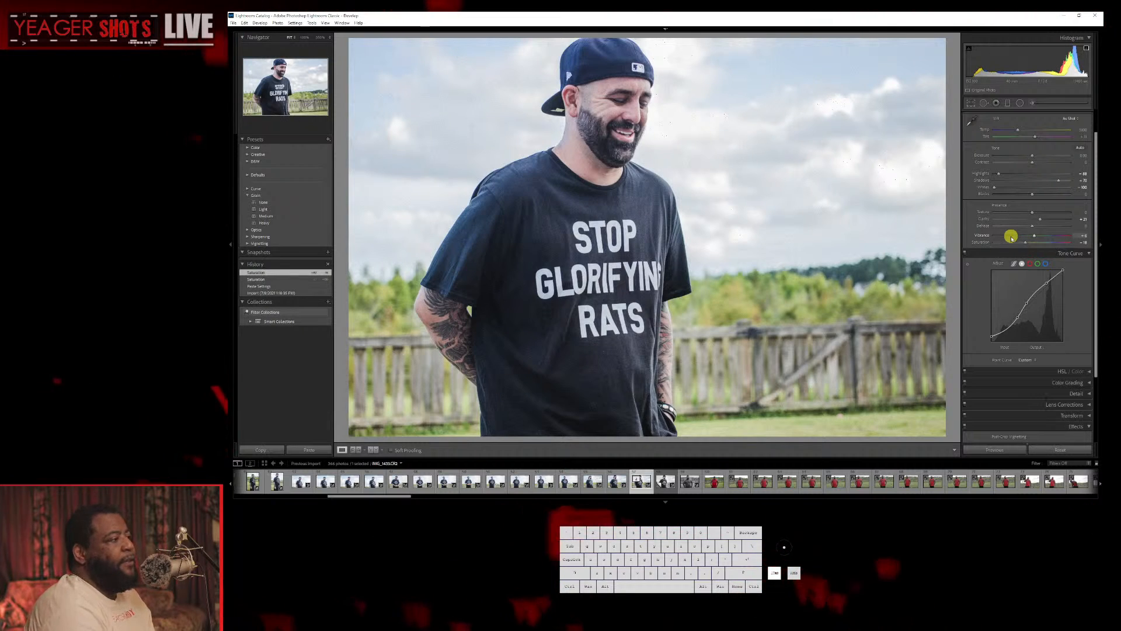
pyautogui.press('Right')
pyautogui.press('Left')
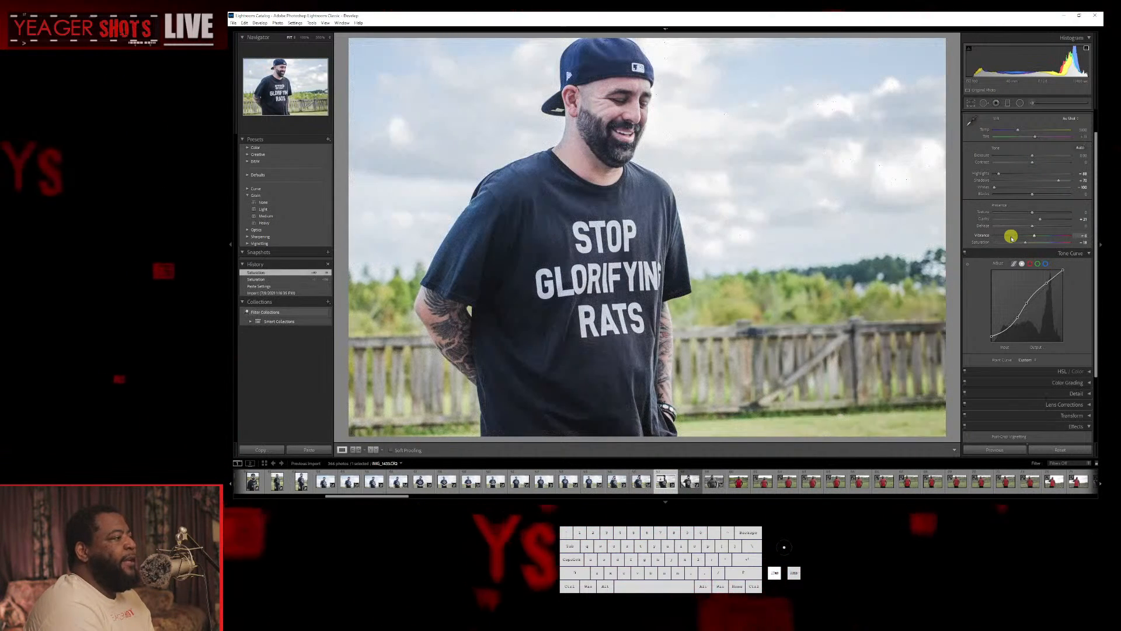
# Bring colour back to the black-and-white red tank top portrait by setting Saturation to -24, and raise its Exposure slightly.
pyautogui.press('Left')
pyautogui.press('Right')
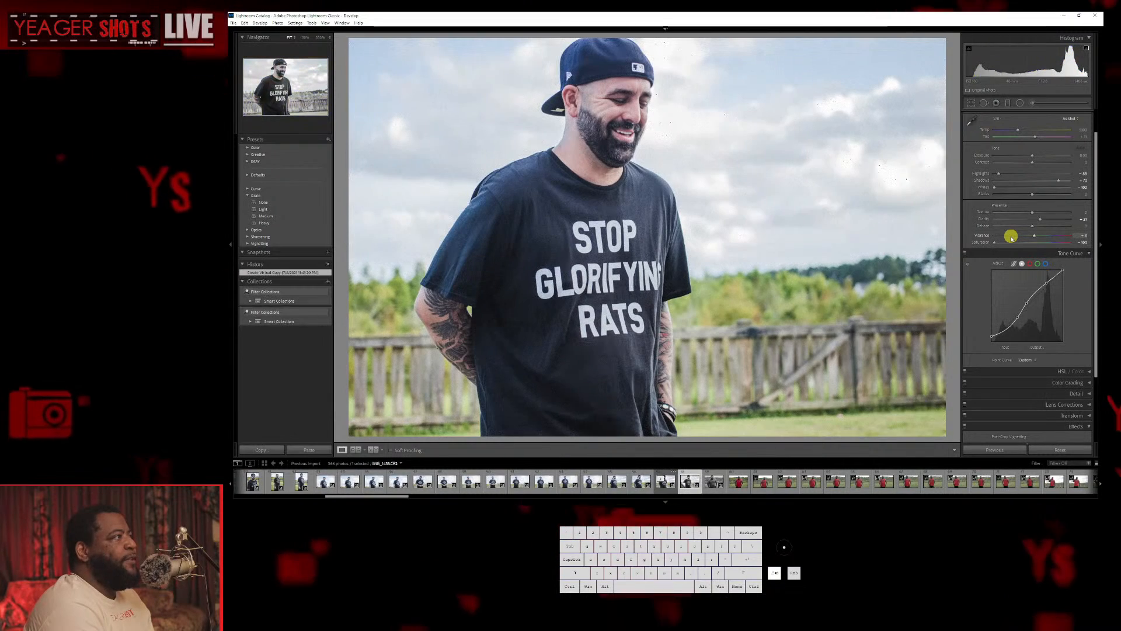
pyautogui.press('Right')
pyautogui.press('Right')
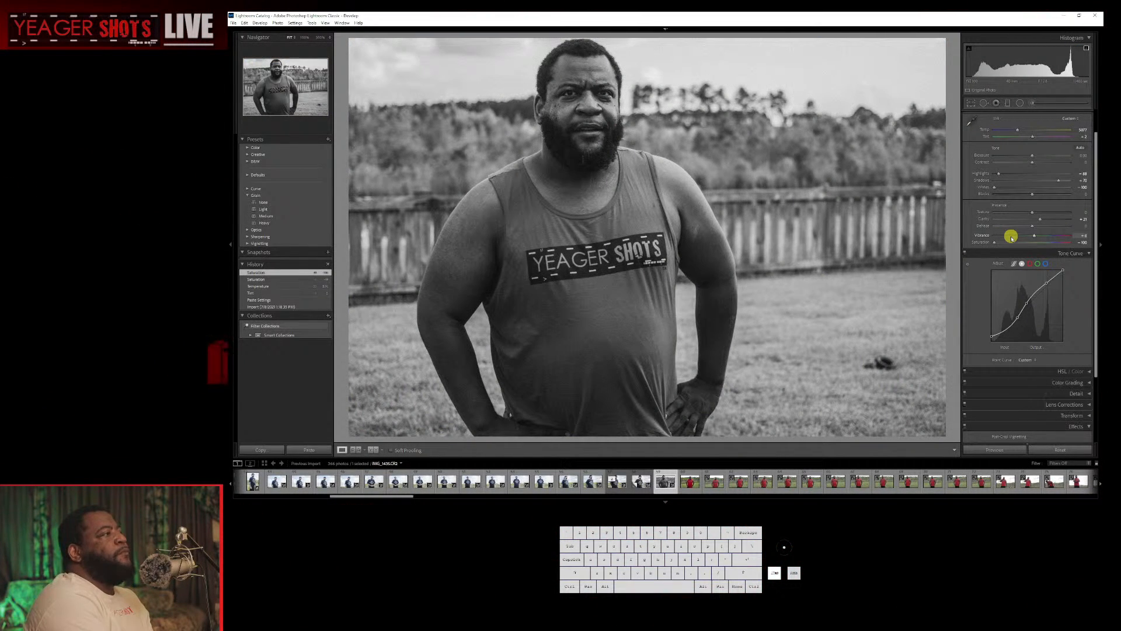
pyautogui.press('Right')
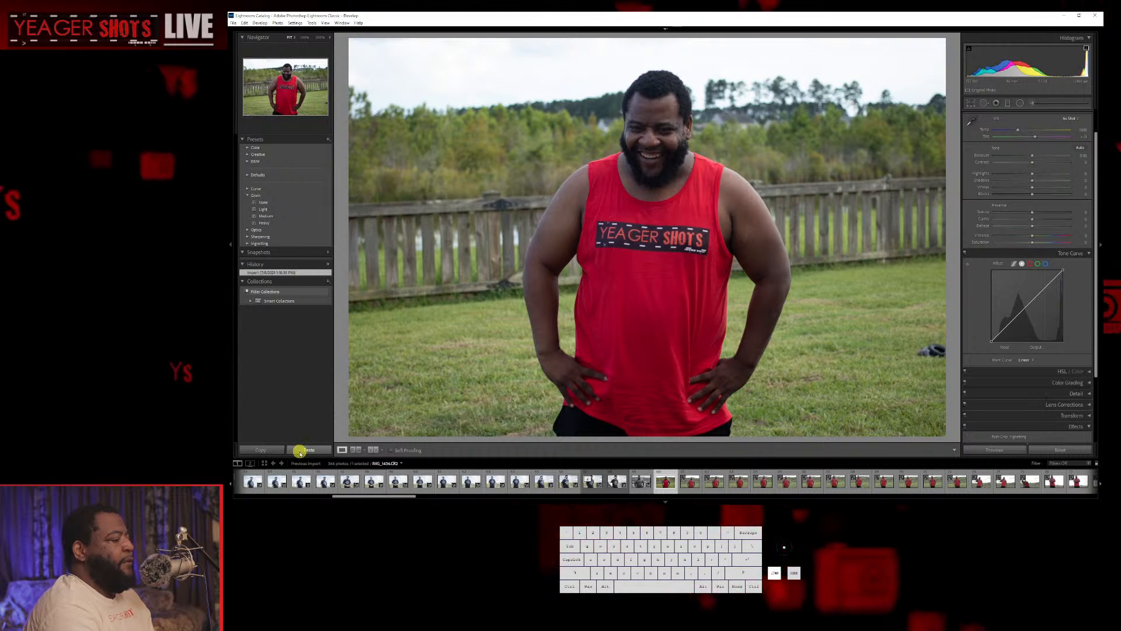
pyautogui.press('Left')
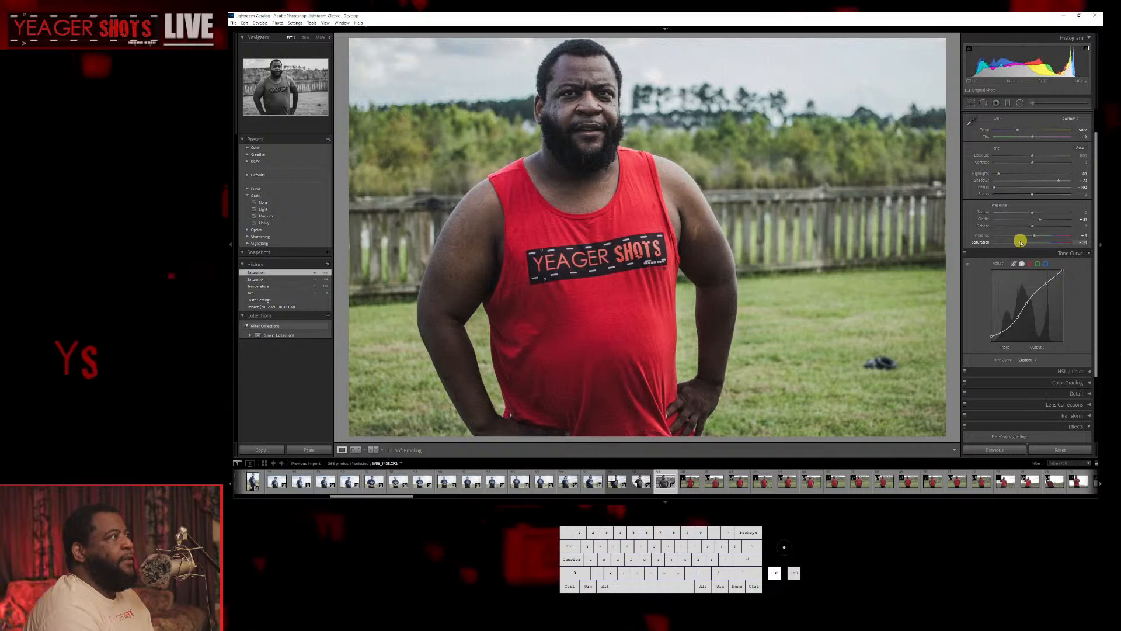
pyautogui.moveTo(1024, 241); pyautogui.dragTo(1022, 241)
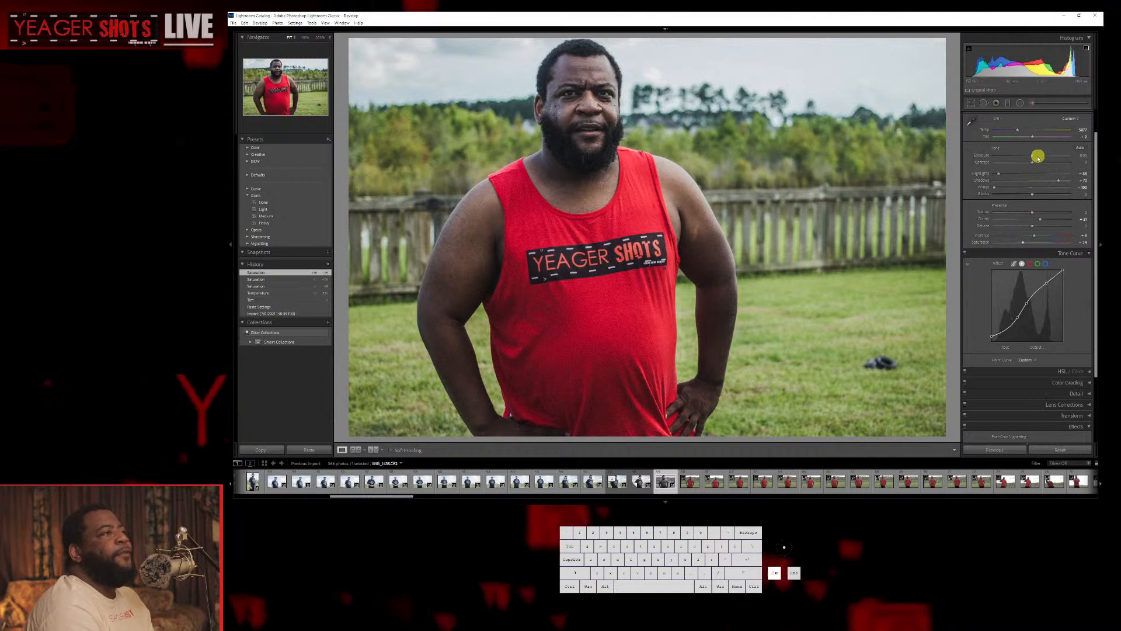
pyautogui.moveTo(1033, 156); pyautogui.dragTo(1036, 157)
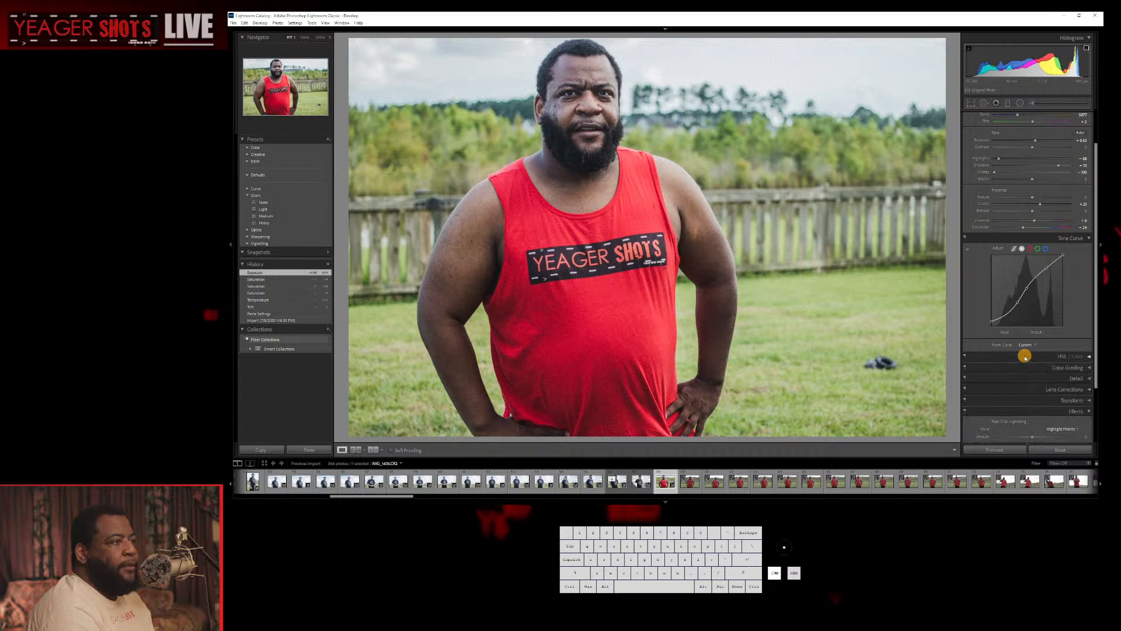
# Try different shadow tints on the red tank top portrait with Color Grading, and undo the tint.
pyautogui.click(1032, 370)
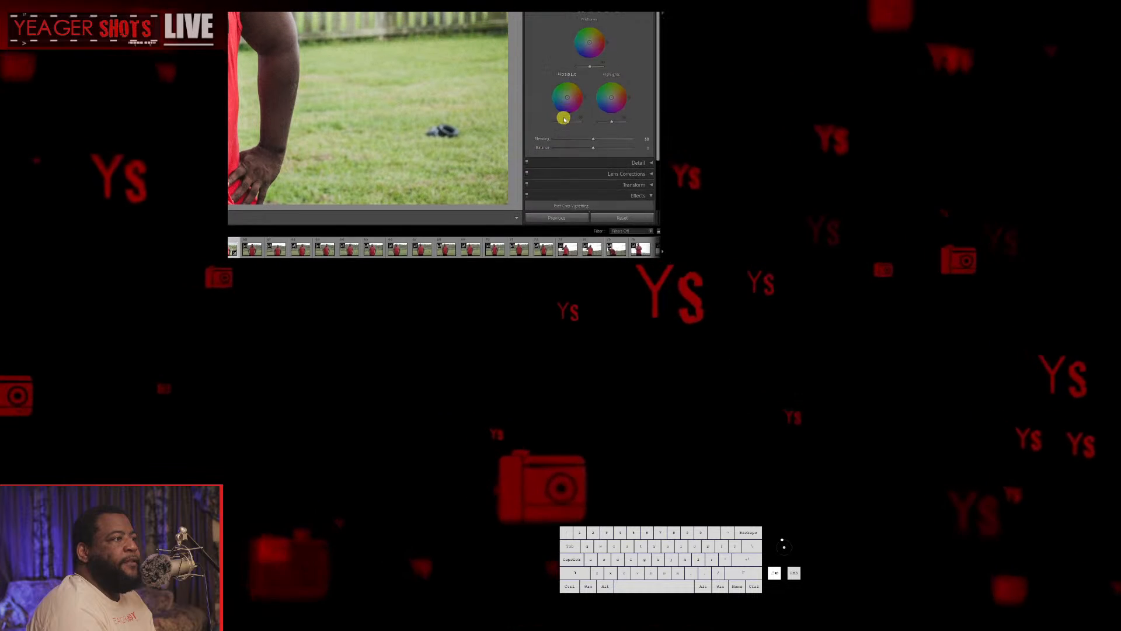
pyautogui.moveTo(567, 128); pyautogui.dragTo(567, 136)
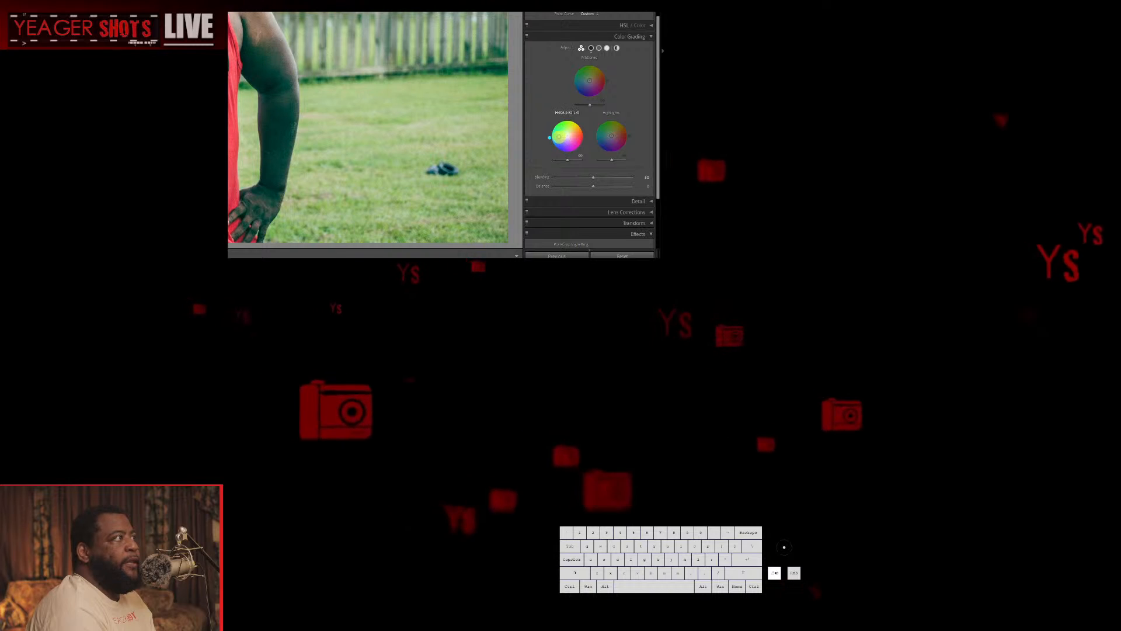
pyautogui.moveTo(549, 137); pyautogui.dragTo(570, 133)
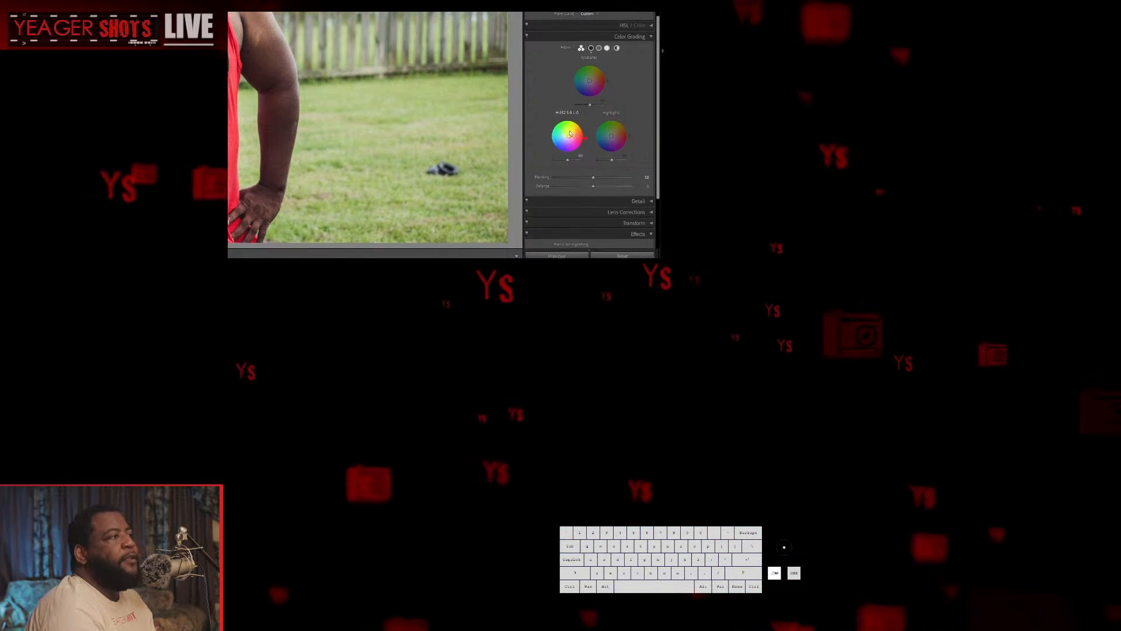
pyautogui.hotkey('ctrl', 'z')
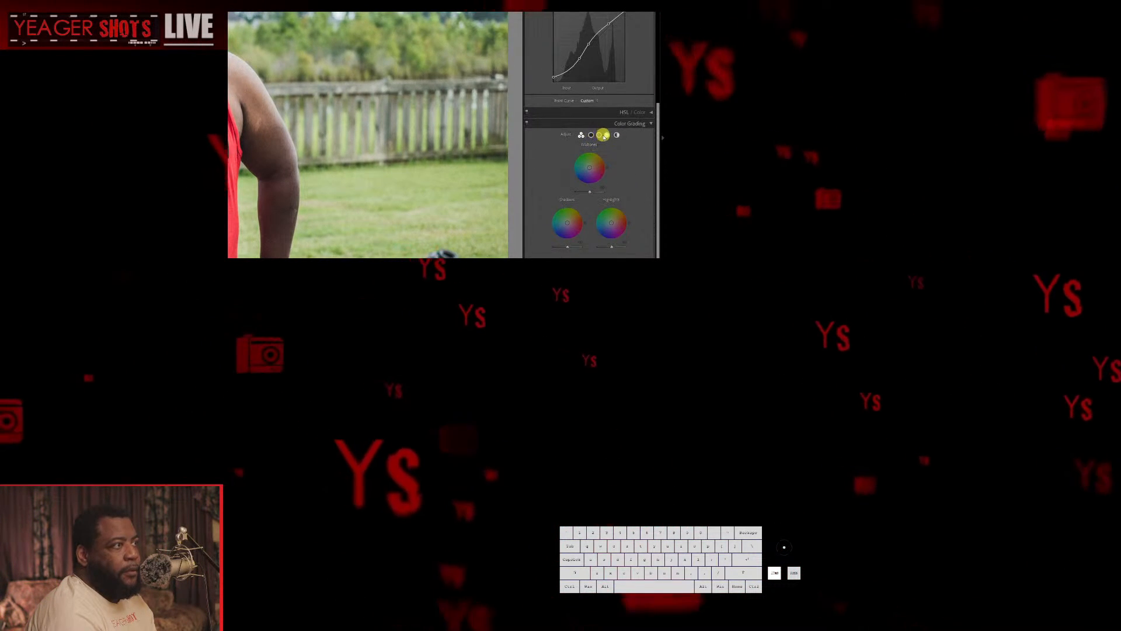
# Tint only the shadows of the red tank top portrait a warm yellow with Color Grading.
pyautogui.click(607, 135)
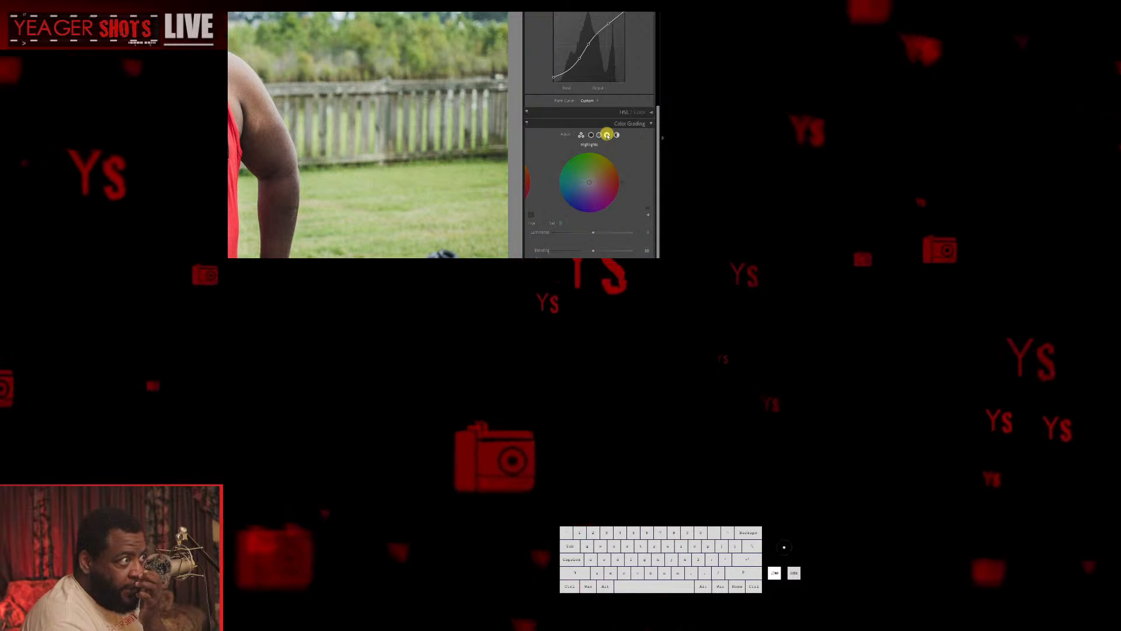
pyautogui.click(617, 135)
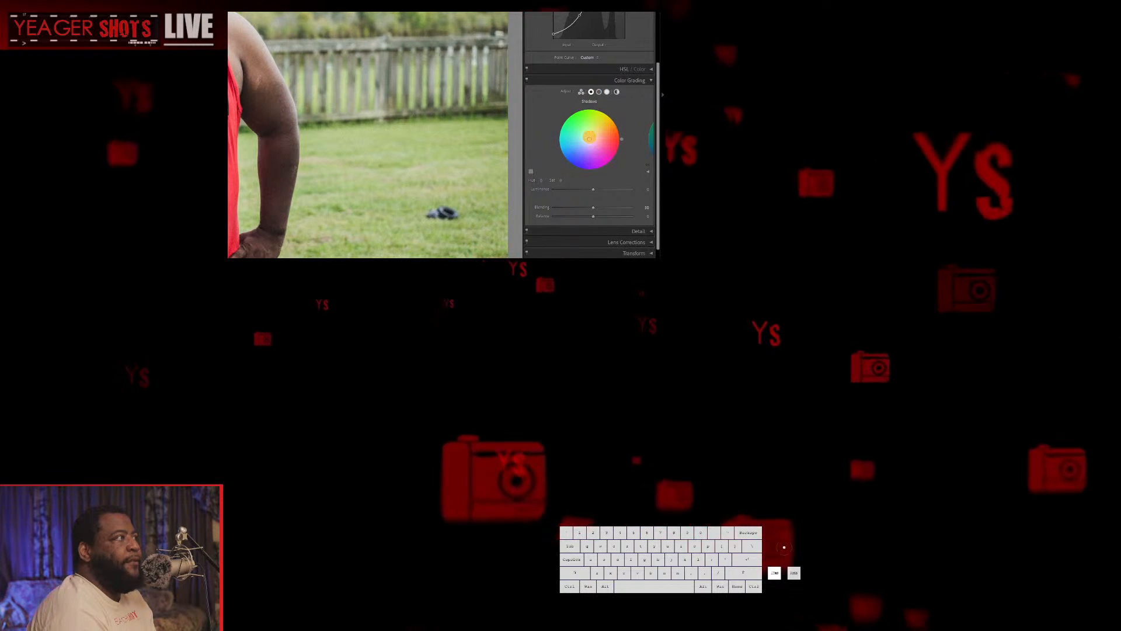
pyautogui.moveTo(589, 136); pyautogui.dragTo(595, 137)
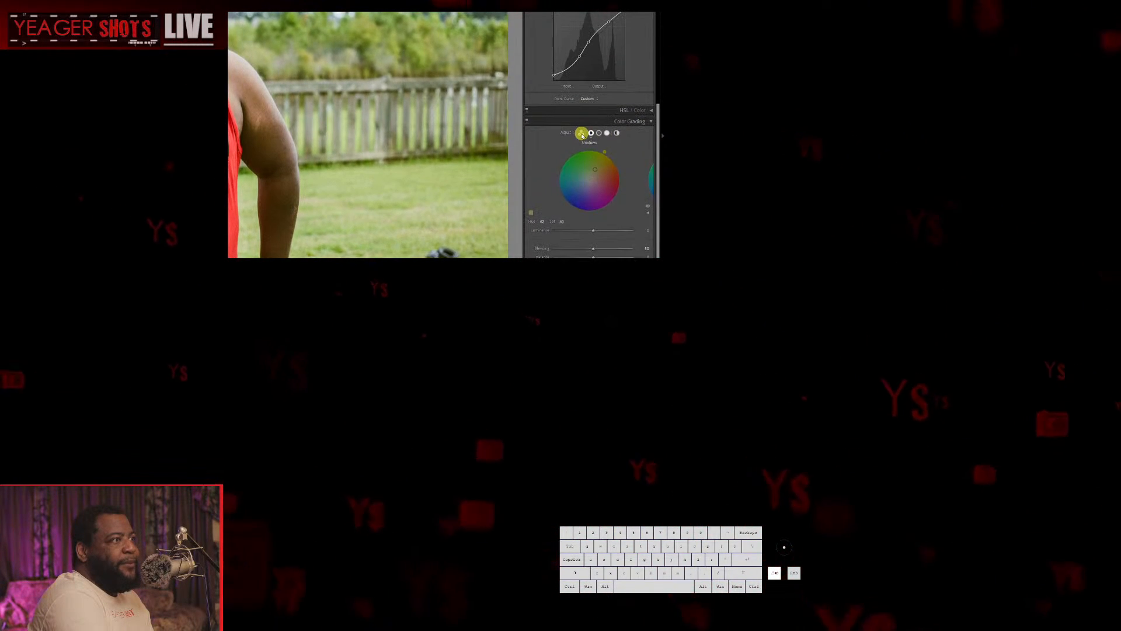
pyautogui.scroll(10, 588, 136)
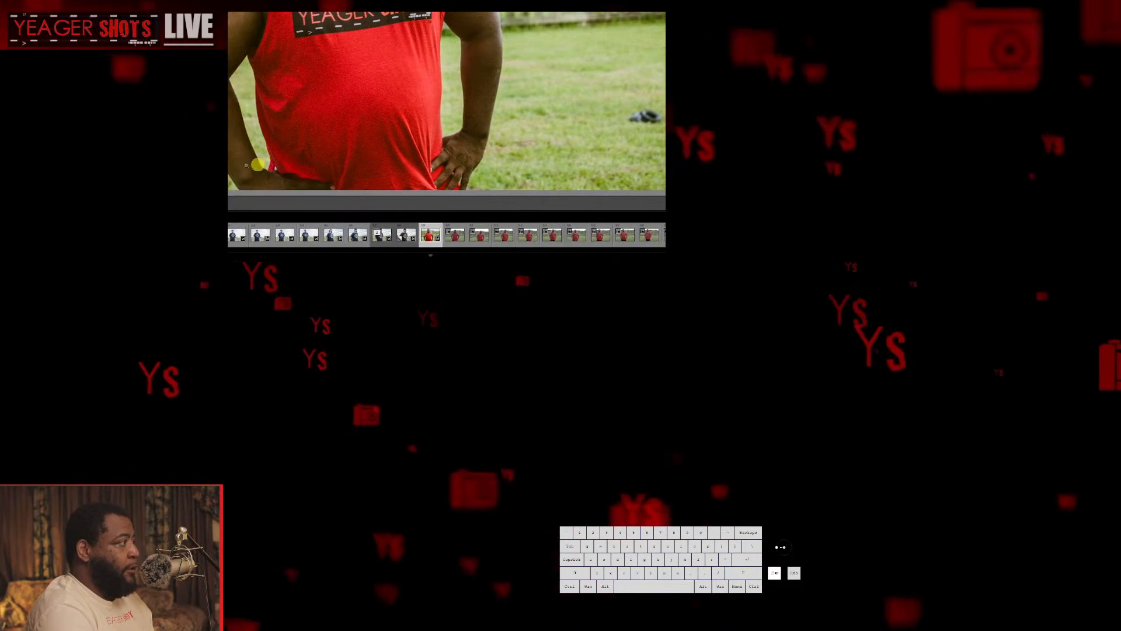
# Copy the edited red tank top portrait's develop settings and paste them onto the run of red tank top shots that follows it.
pyautogui.click(274, 204)
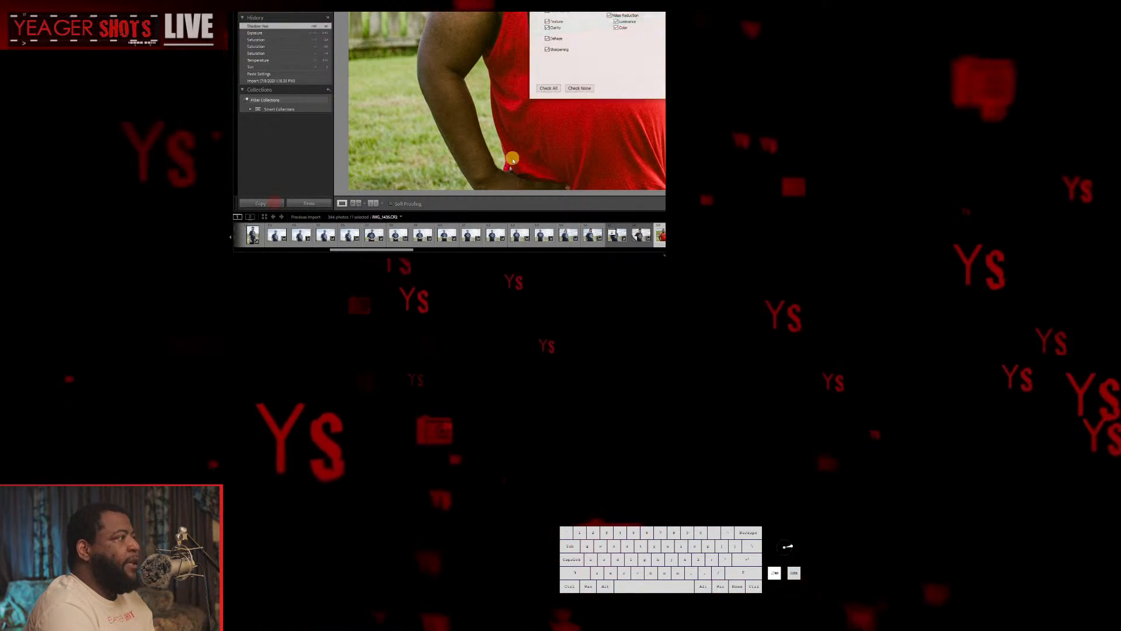
pyautogui.click(571, 147)
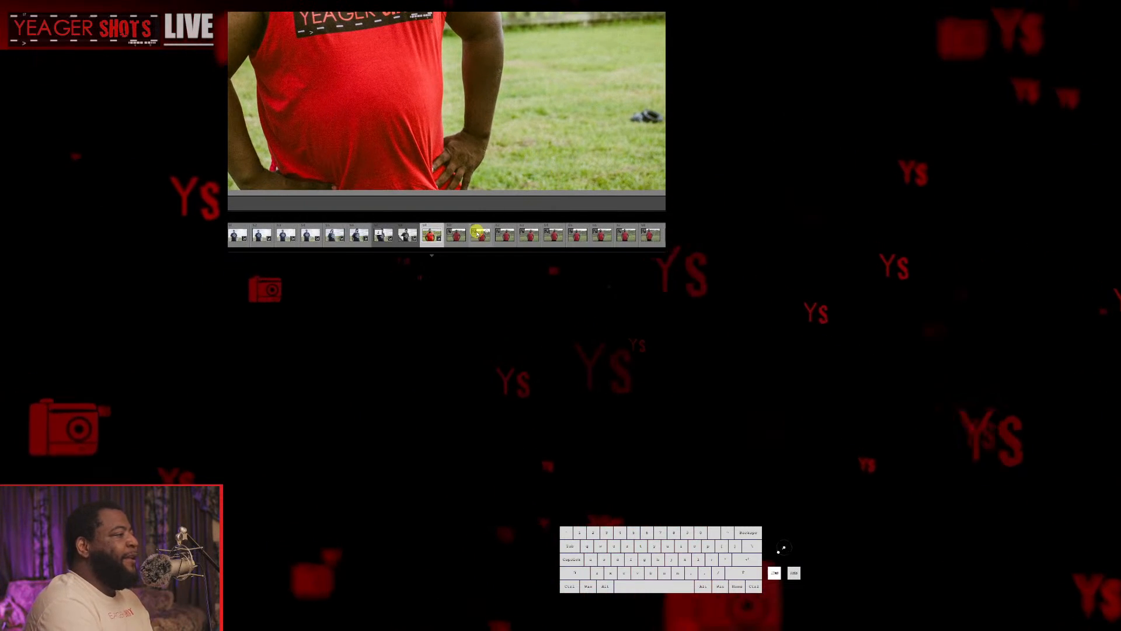
pyautogui.click(456, 235)
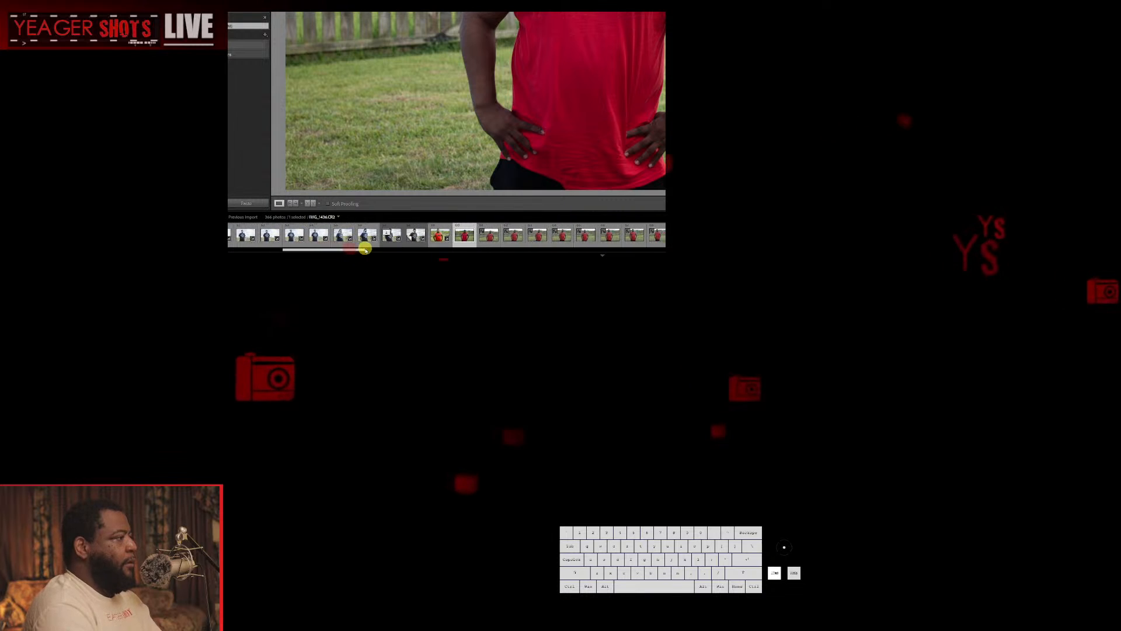
pyautogui.click(545, 233)
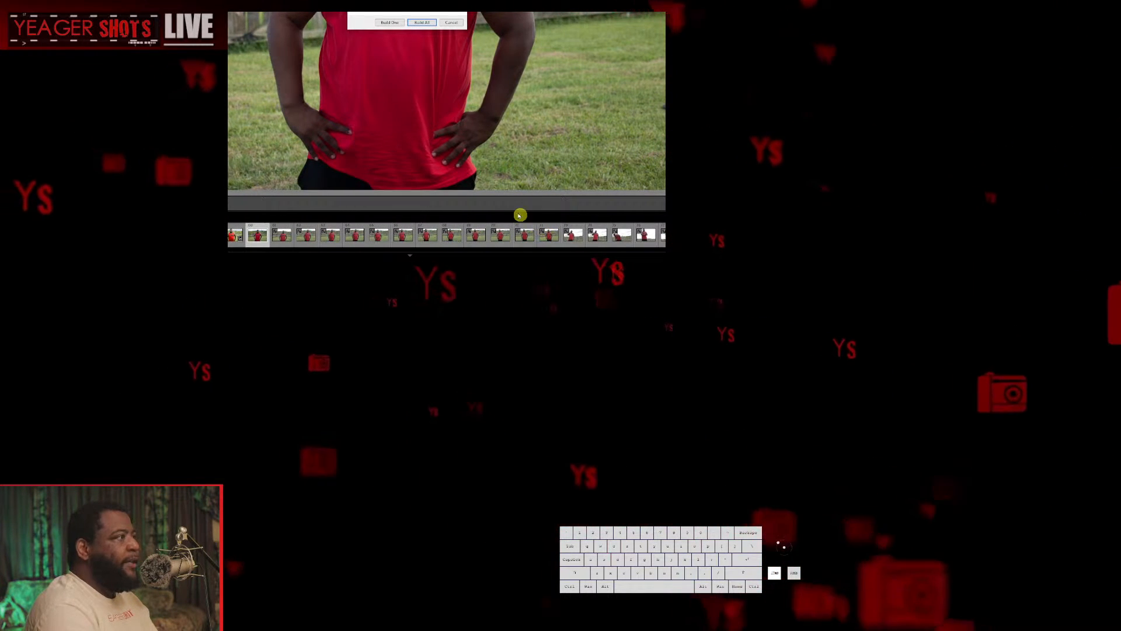
pyautogui.click(452, 134)
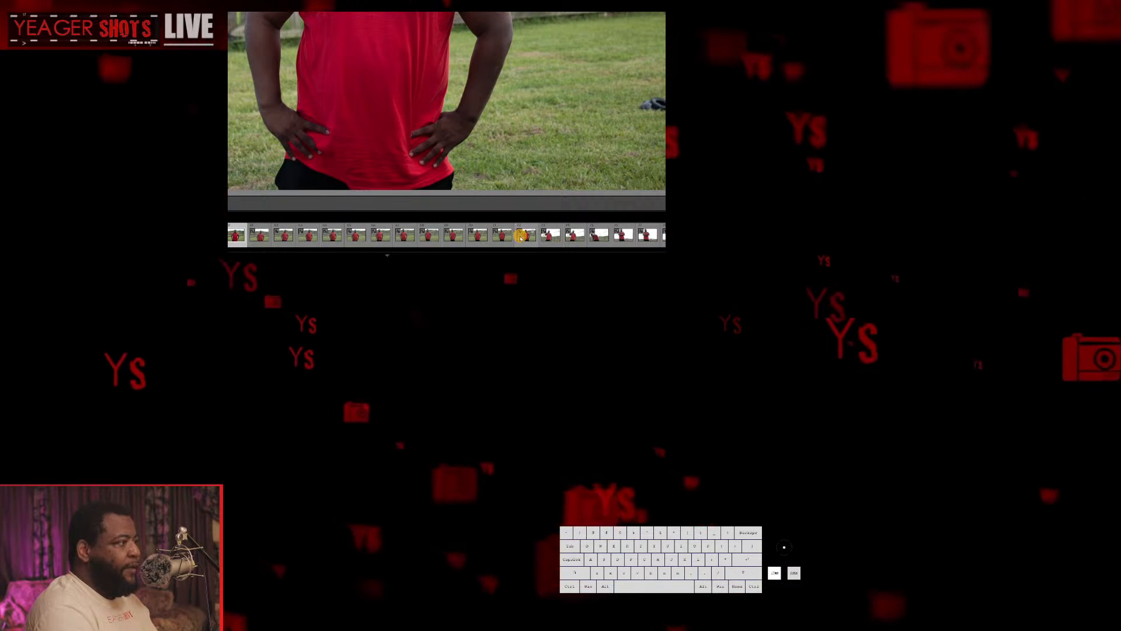
pyautogui.keyDown('shift'); pyautogui.click(520, 238); pyautogui.keyUp('shift')
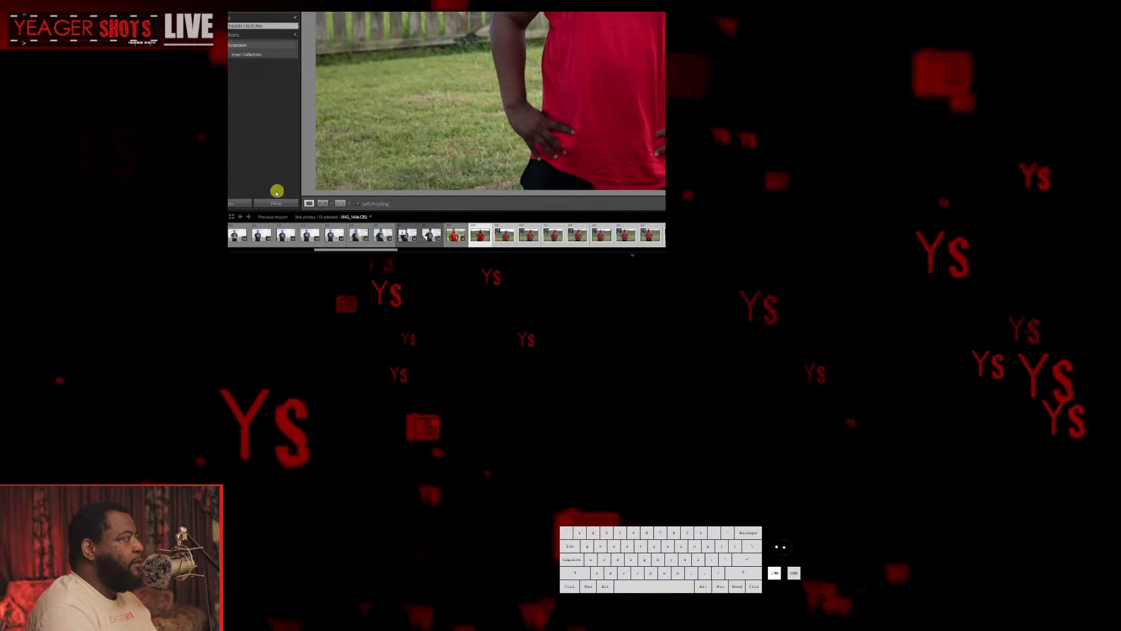
pyautogui.click(312, 205)
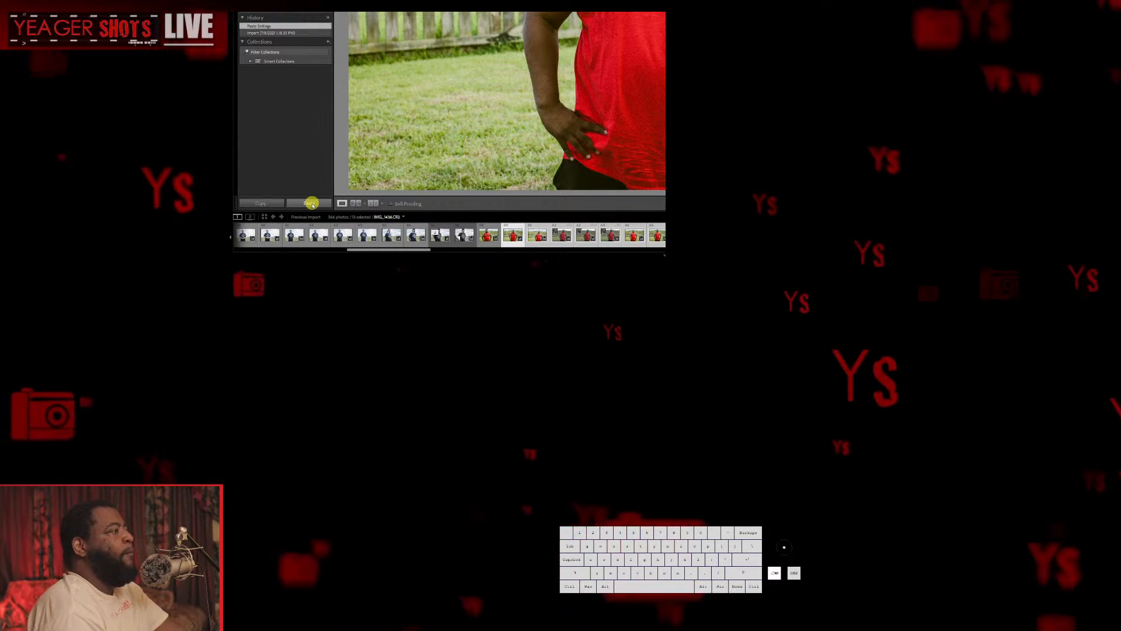
# Flip through the newly edited red tank top portraits to check how the pasted settings look on each.
pyautogui.press('Right')
pyautogui.press('Right')
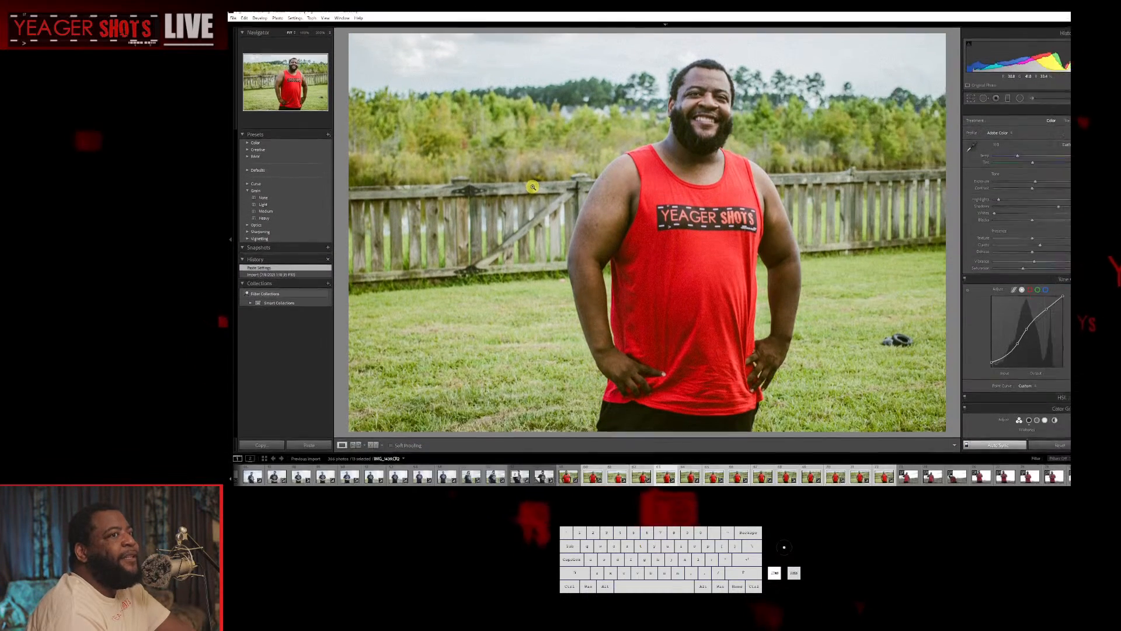
pyautogui.press('Left')
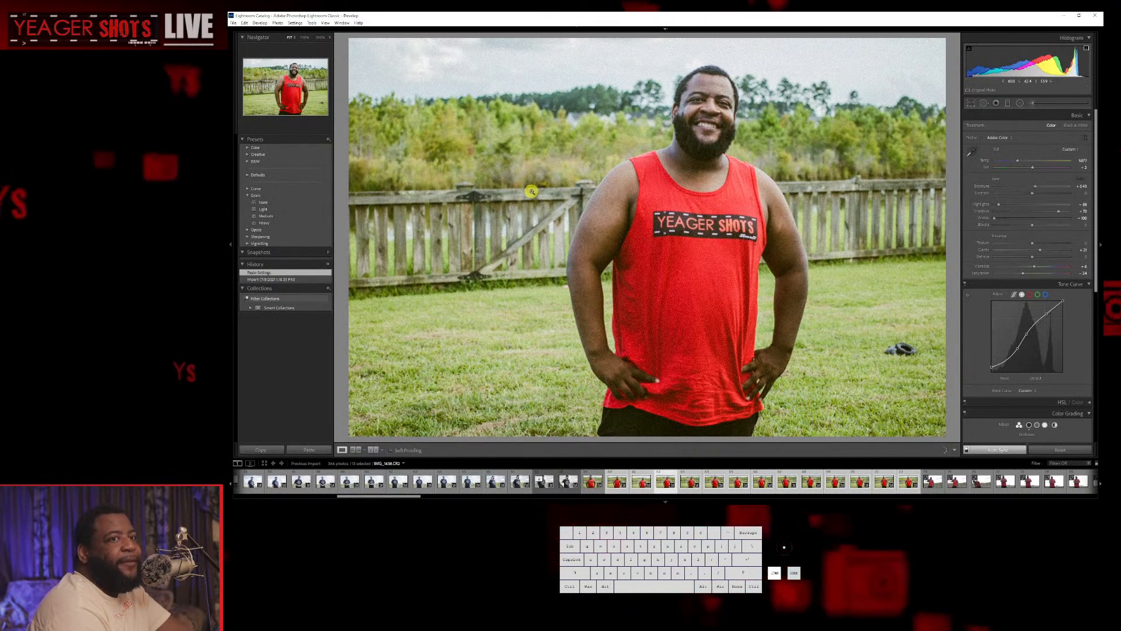
pyautogui.press('Left')
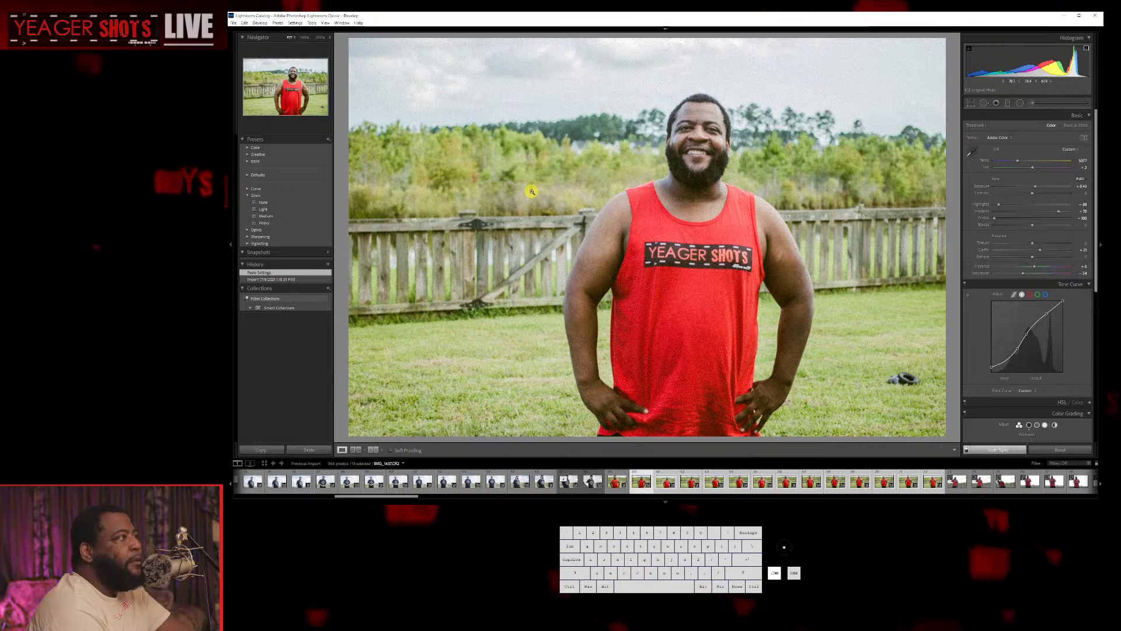
pyautogui.press('Left')
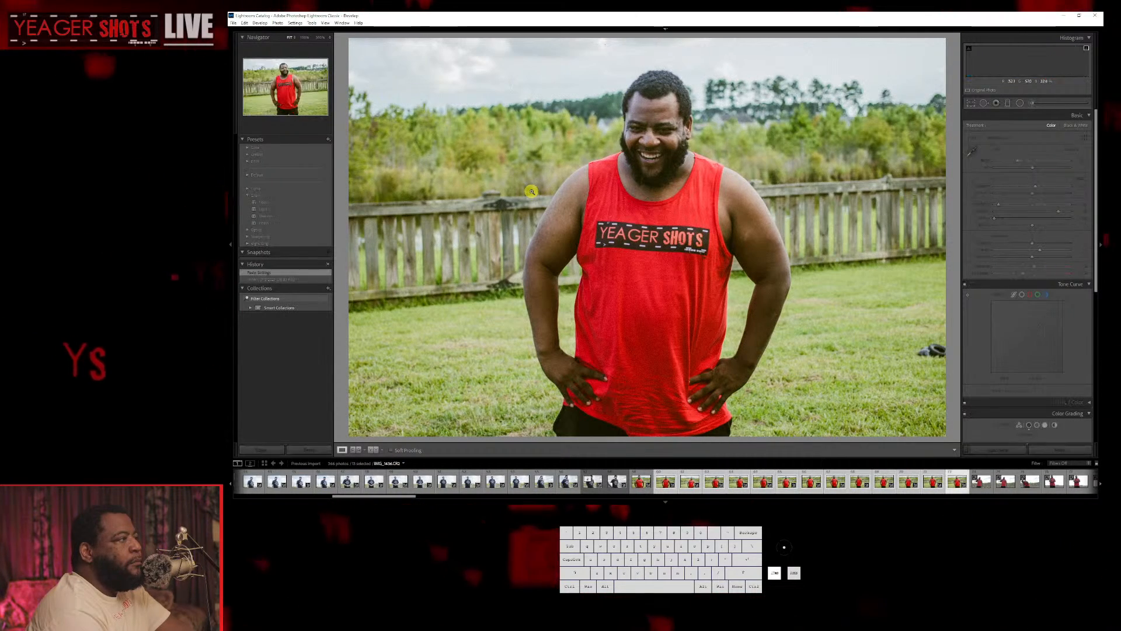
pyautogui.press('Right')
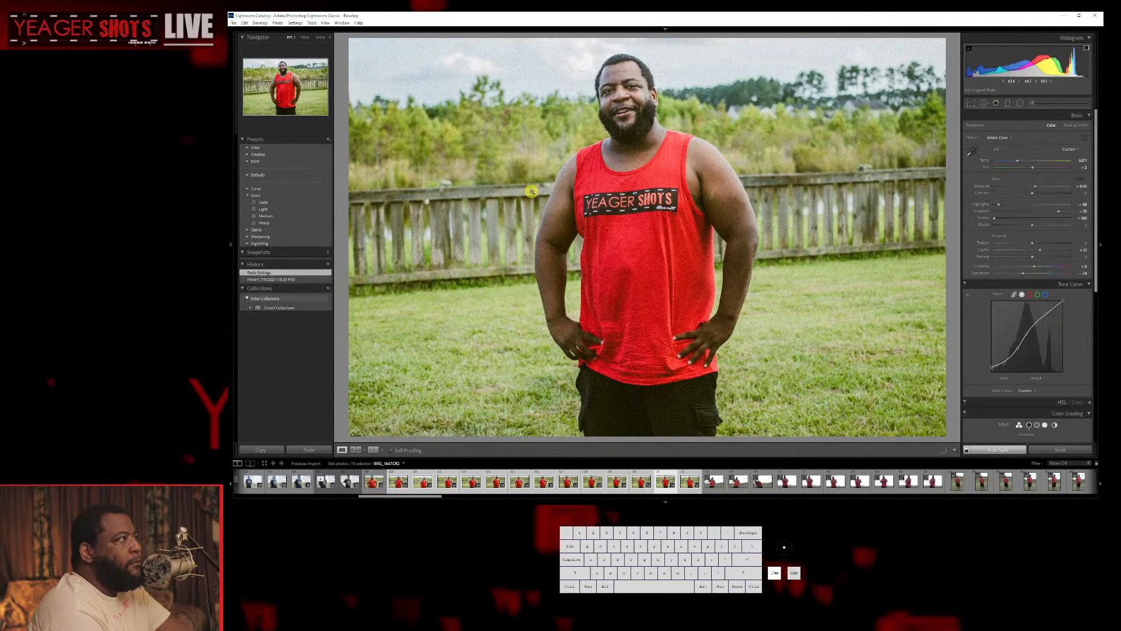
pyautogui.press('Left')
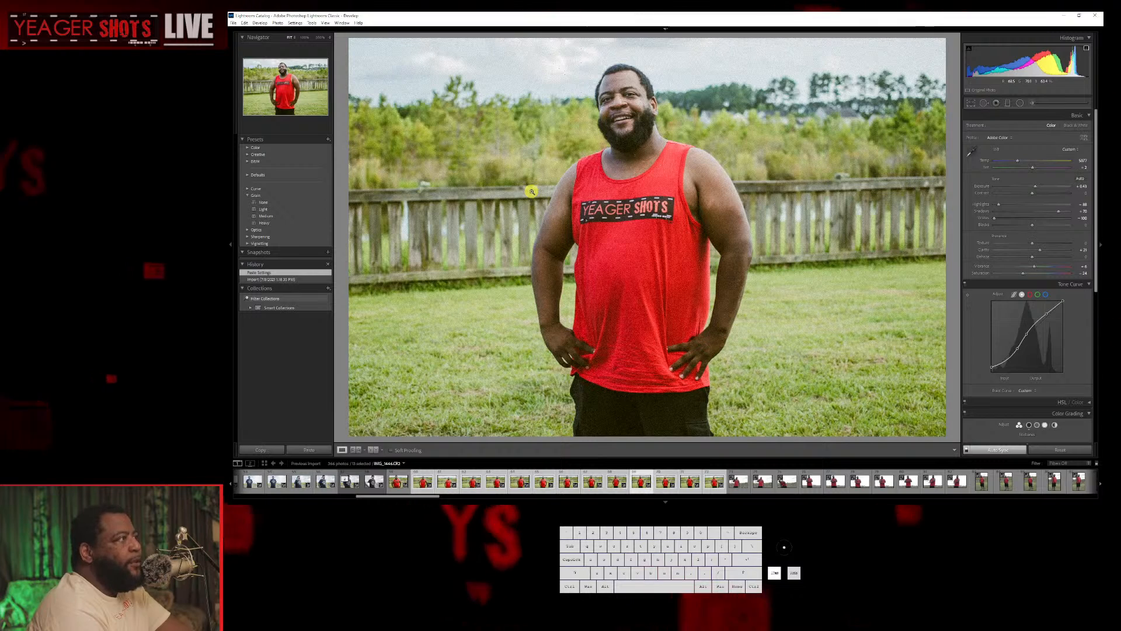
pyautogui.press('Left')
pyautogui.press('Right')
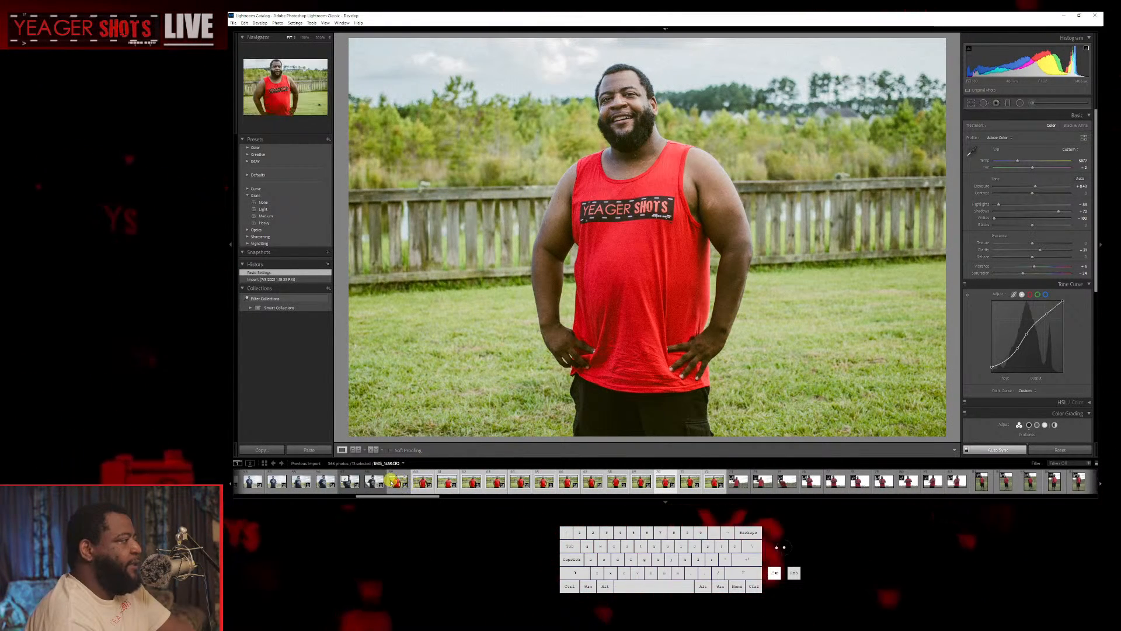
# Compare the near-identical smiling red tank top portraits and remove the duplicate from the Lightroom catalog.
pyautogui.click(393, 483)
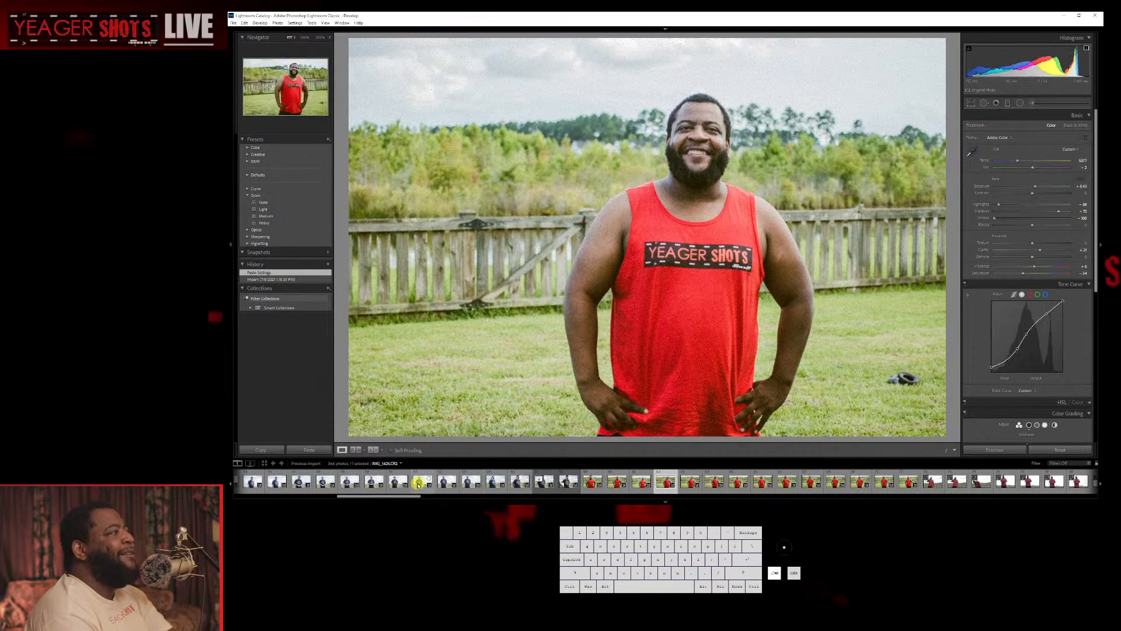
pyautogui.press('Right')
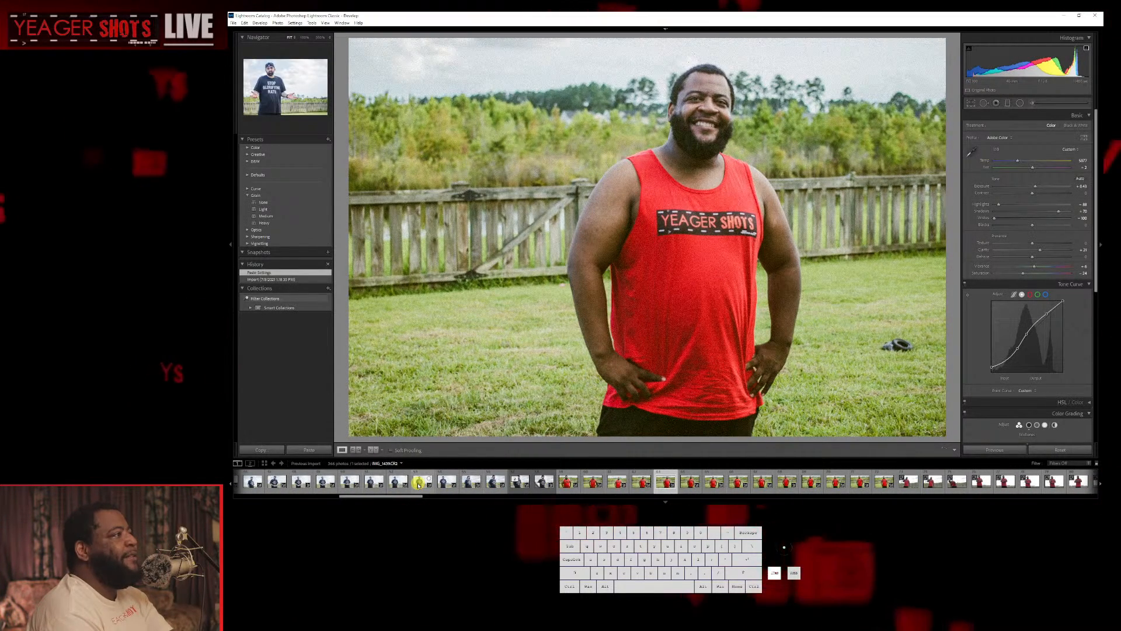
pyautogui.press('Left')
pyautogui.press('Right')
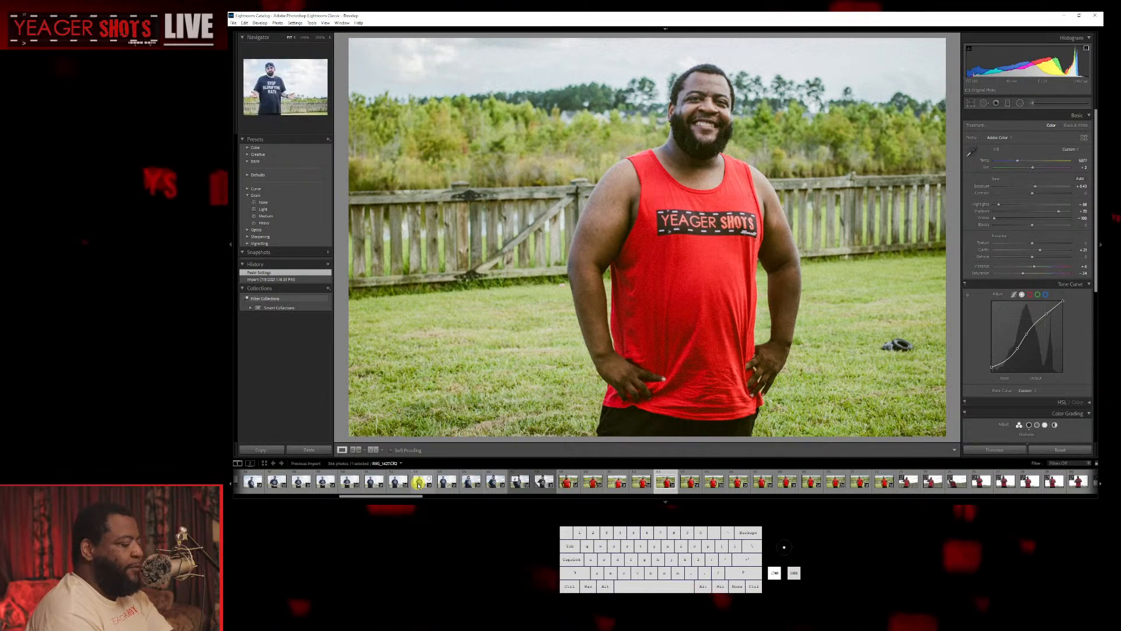
pyautogui.press('Delete')
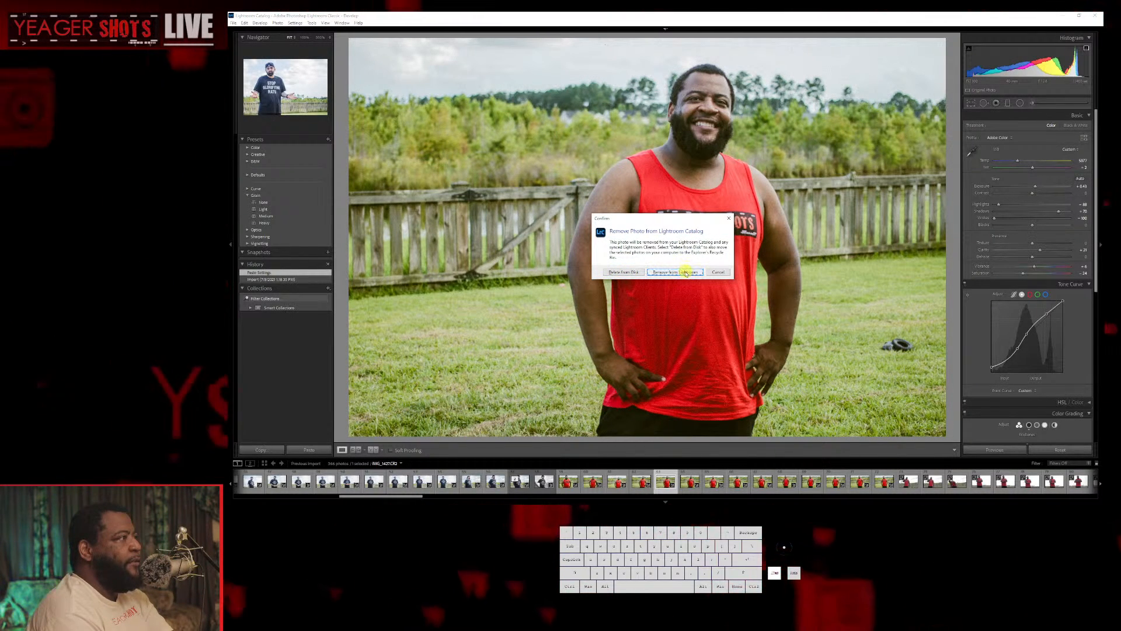
pyautogui.click(685, 270)
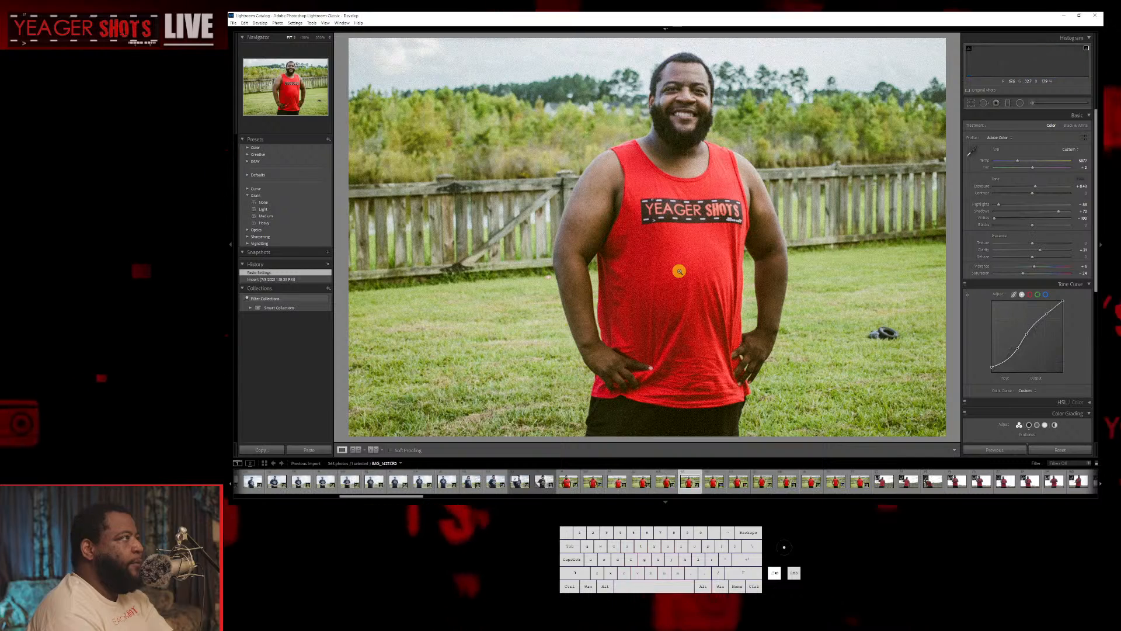
# Move forward through the red tank top portraits and zoom in on the dark object on the grass to examine it.
pyautogui.press('Right')
pyautogui.press('Right')
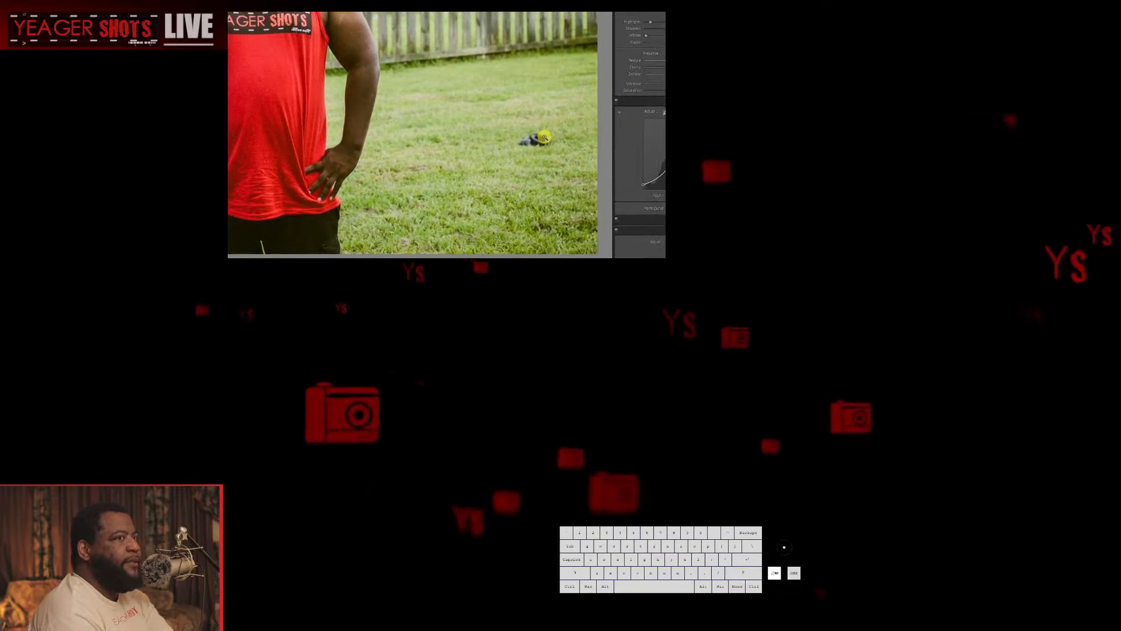
pyautogui.rightClick(544, 138)
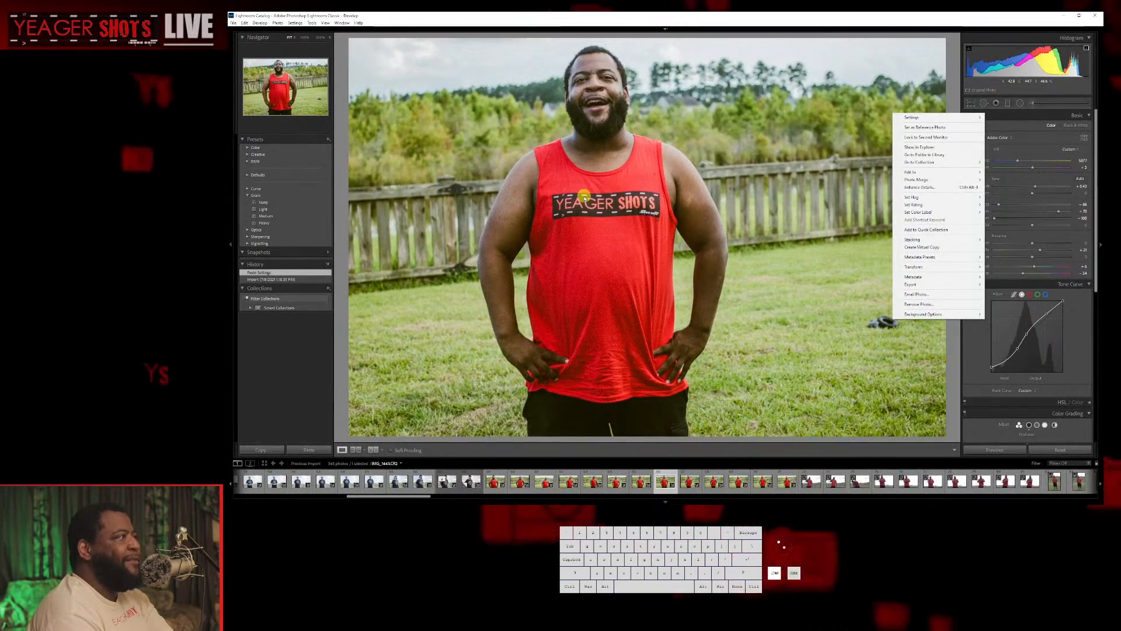
pyautogui.click(584, 197)
pyautogui.click(608, 183)
pyautogui.click(885, 320)
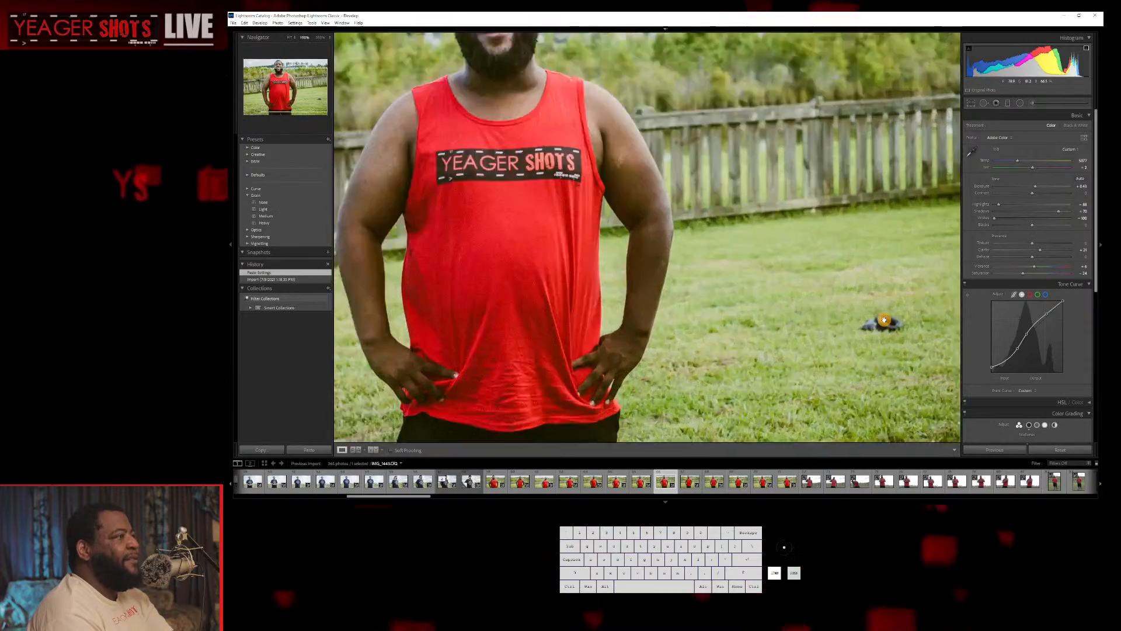
pyautogui.click(881, 326)
# Compare the neighbouring open-mouthed red tank top portraits with hands on hips and remove the near-duplicate from the Lightroom catalog.
pyautogui.press('Left')
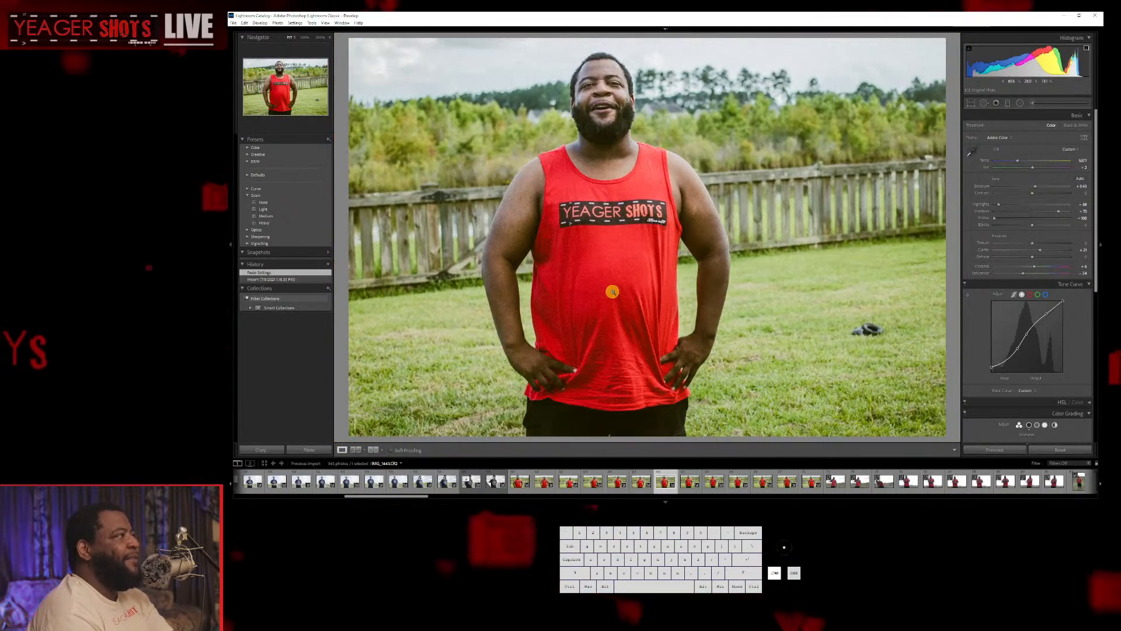
pyautogui.press('Left')
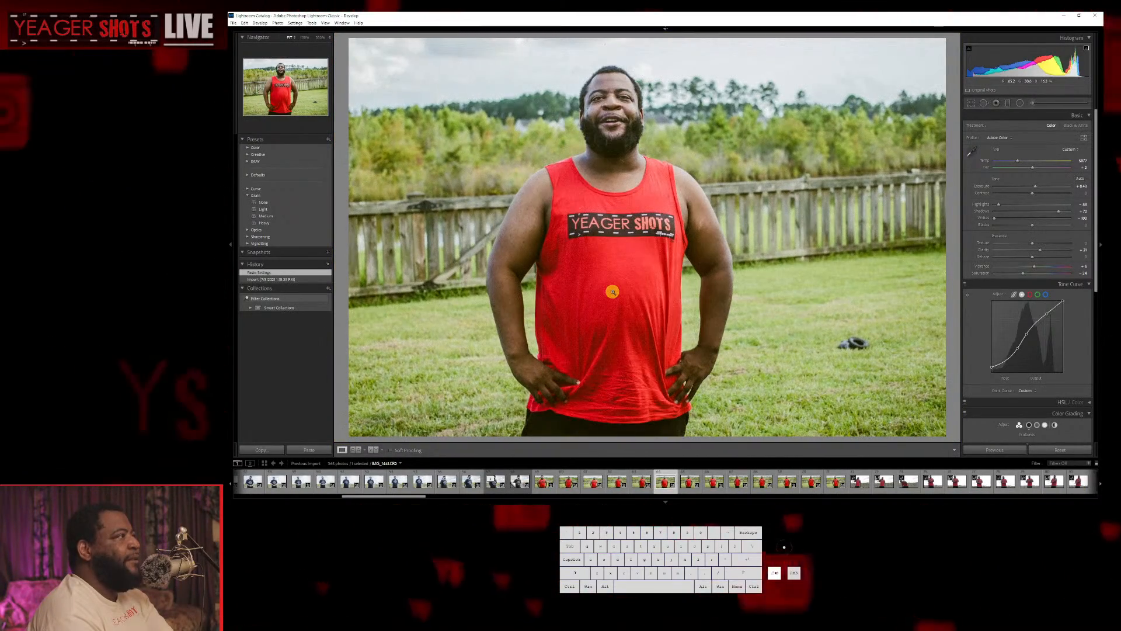
pyautogui.press('Left')
pyautogui.press('Delete')
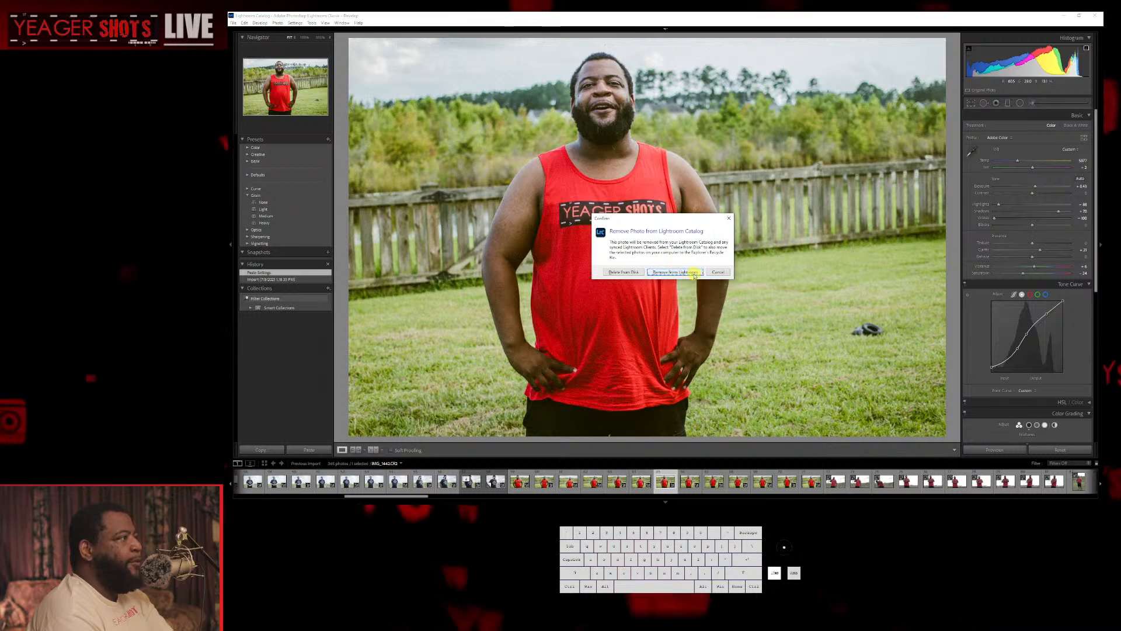
pyautogui.click(693, 273)
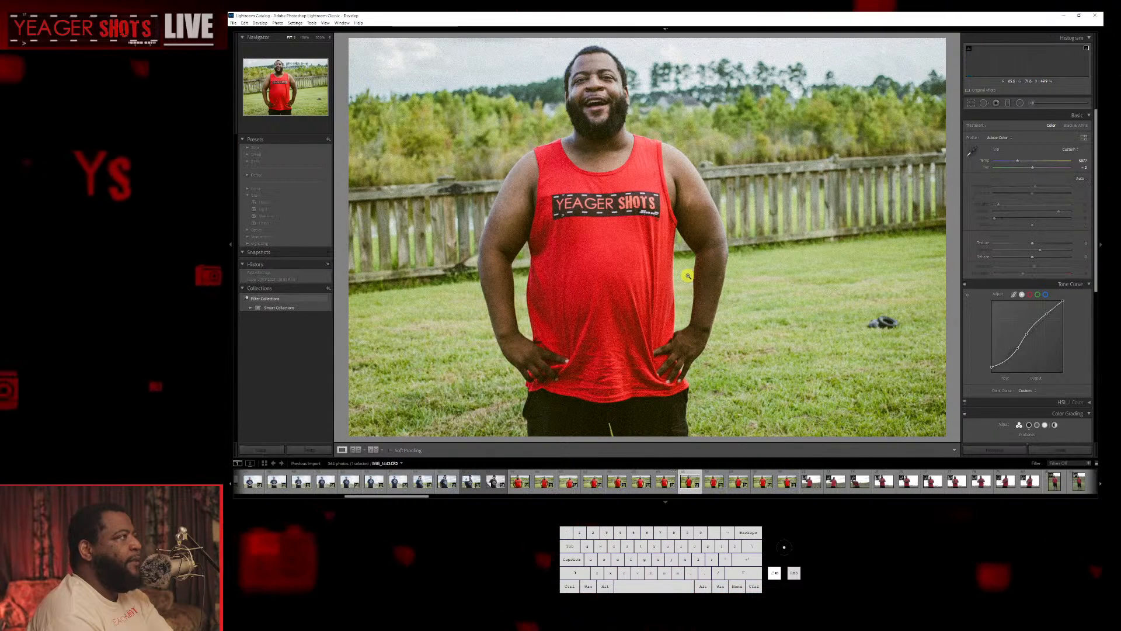
# Review the remaining hands-on-hips red tank top portraits and remove the squinting one just before the tripod shots from the Lightroom catalog.
pyautogui.press('Right')
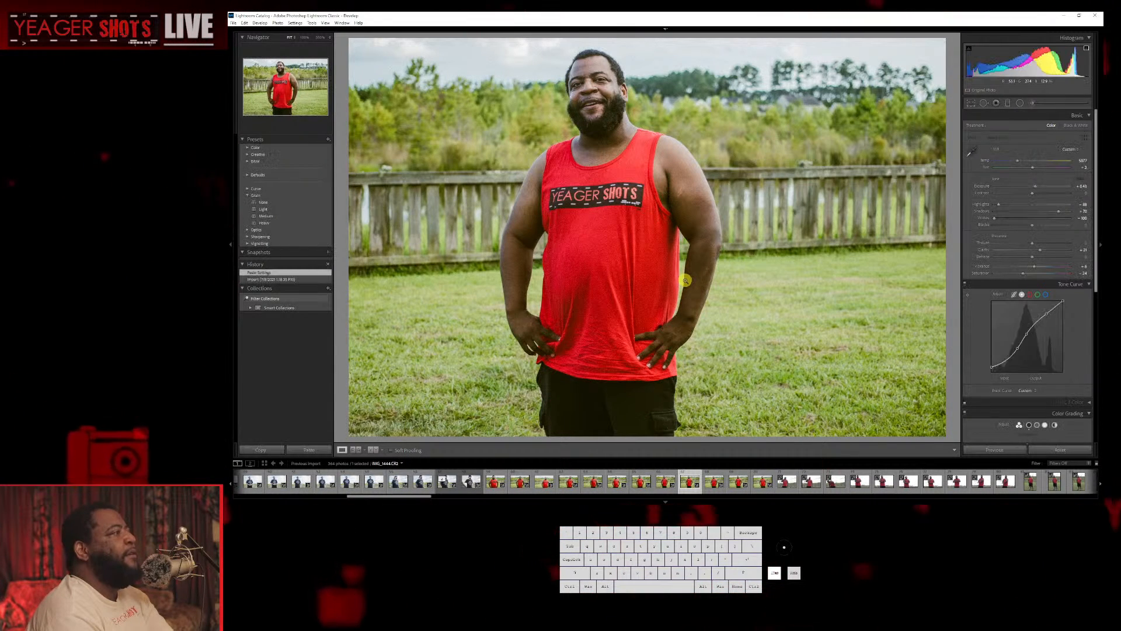
pyautogui.press('Right')
pyautogui.press('Left')
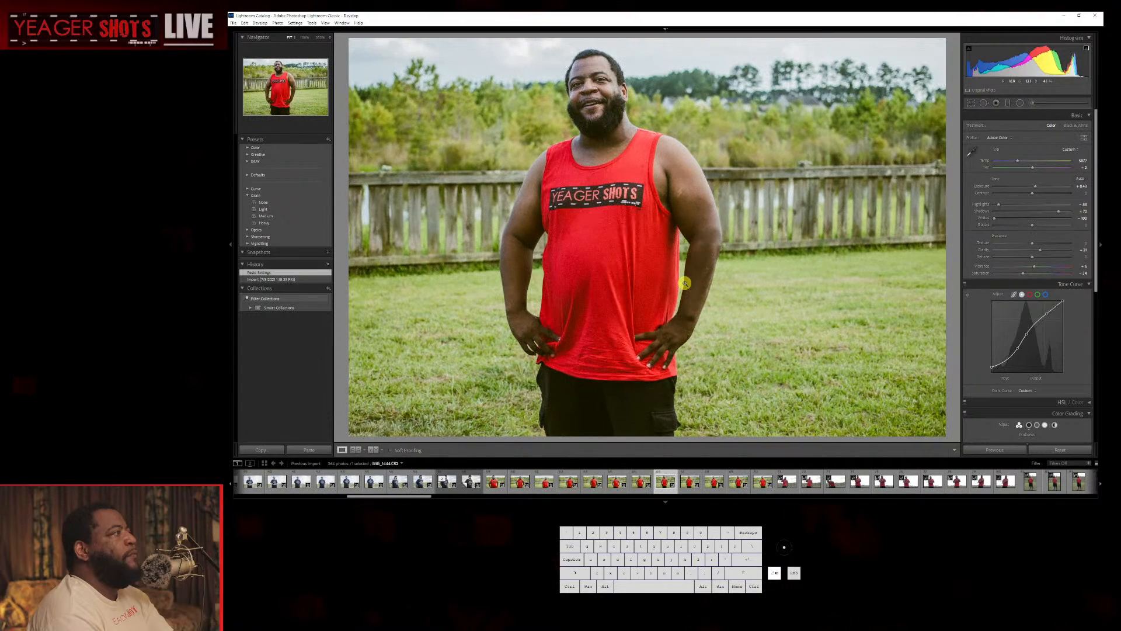
pyautogui.press('Right')
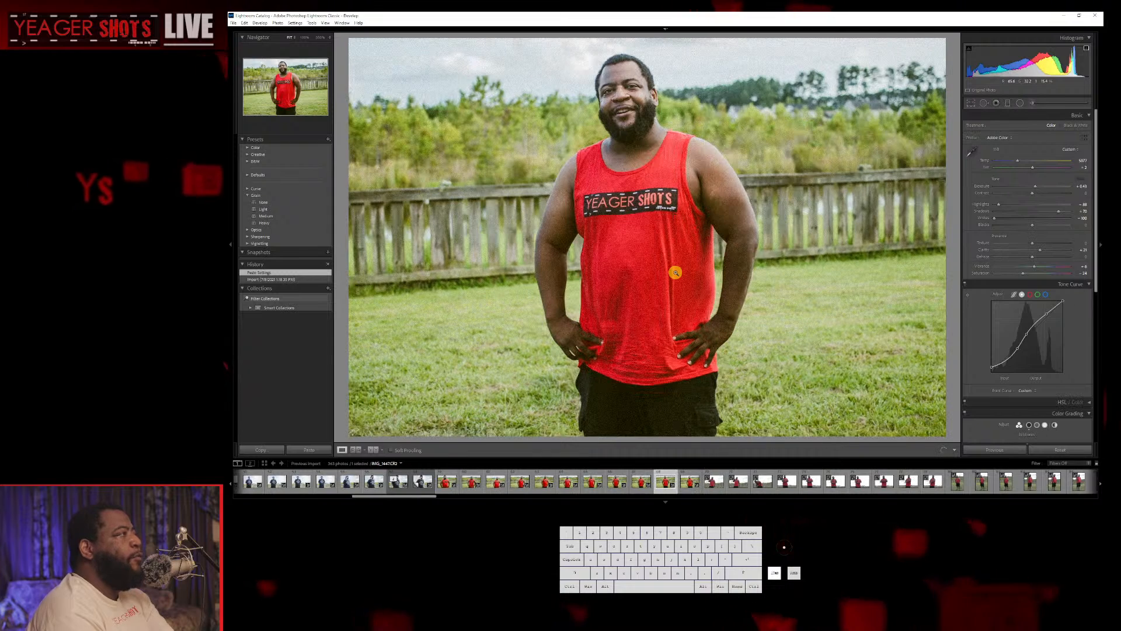
pyautogui.press('Right')
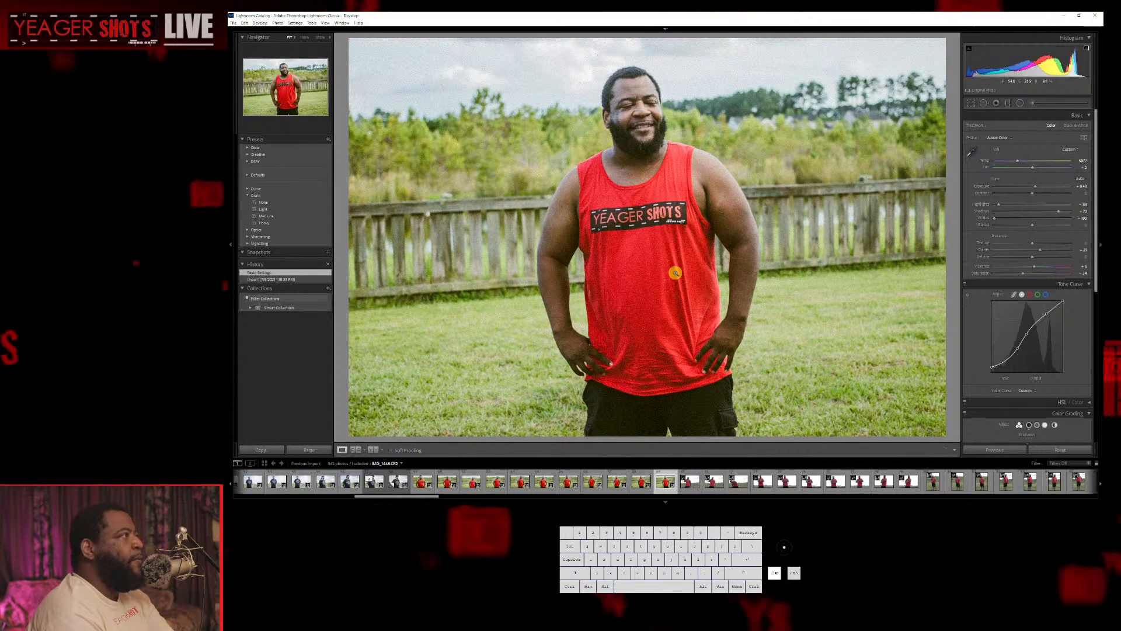
pyautogui.press('Delete')
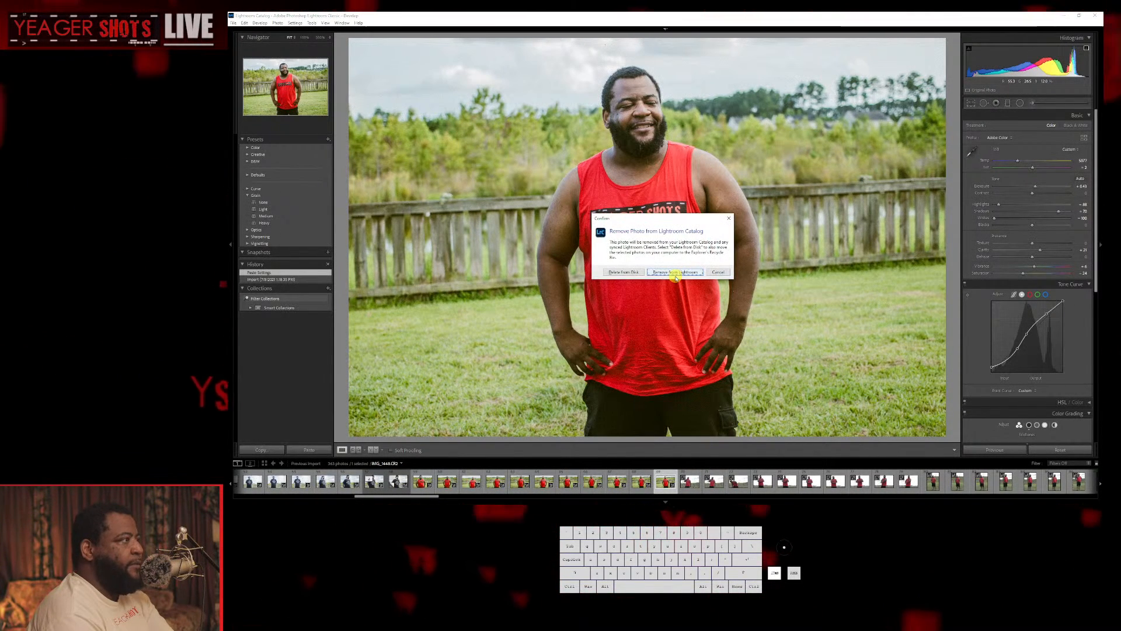
pyautogui.click(677, 272)
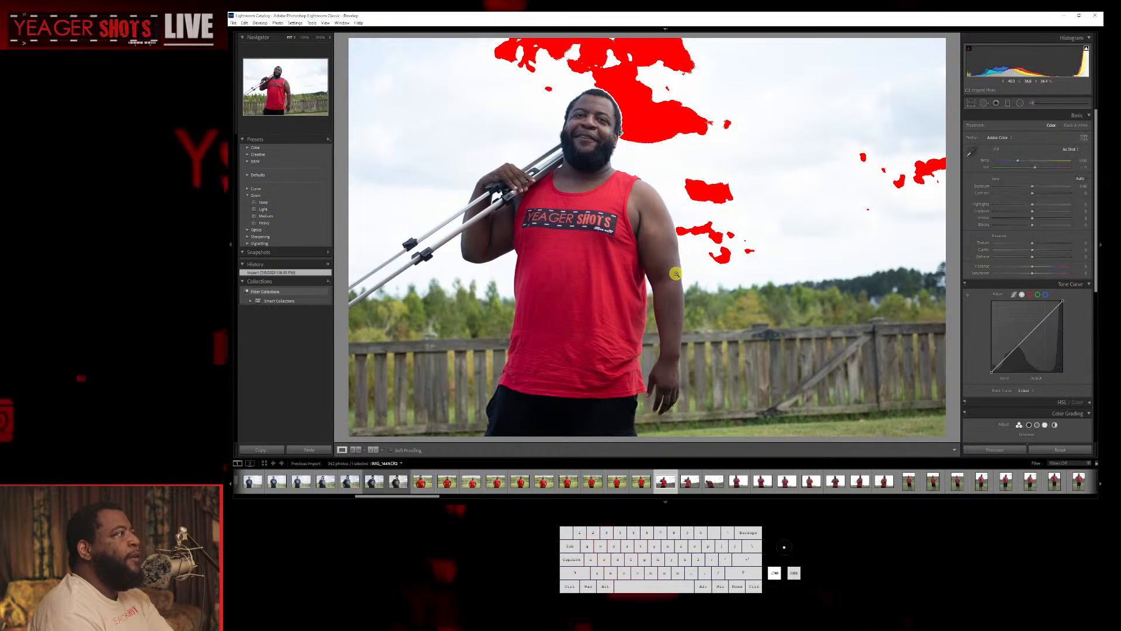
# Paste the copied develop settings onto the first tripod-on-shoulder portrait and lower its exposure to slightly below zero, checking for clipping.
pyautogui.click(310, 450)
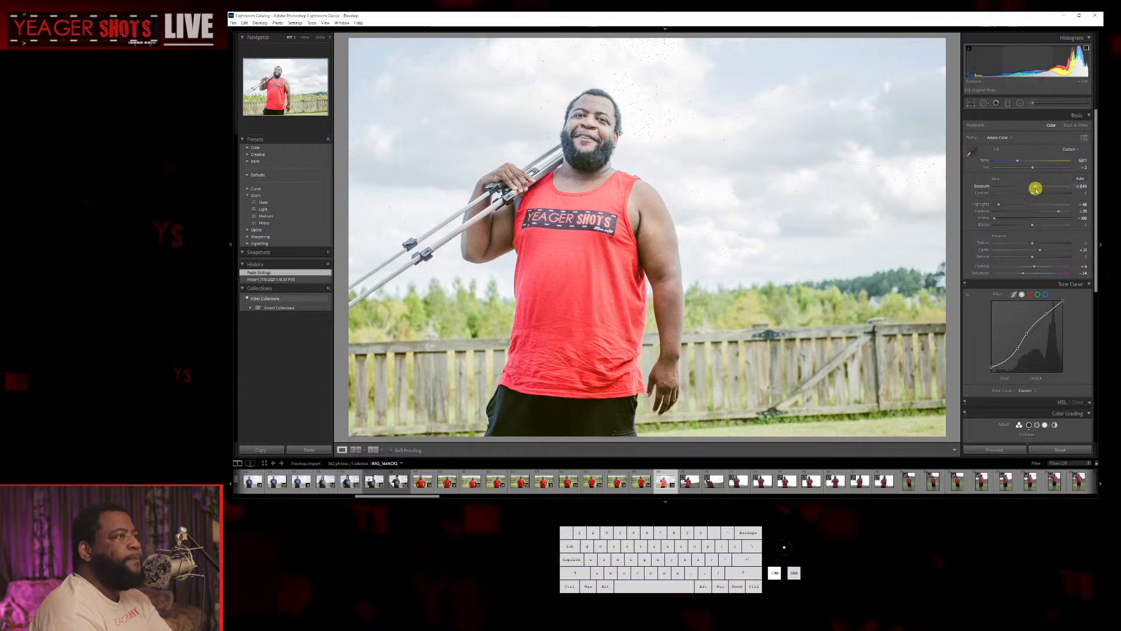
pyautogui.moveTo(1036, 188); pyautogui.dragTo(1029, 190)
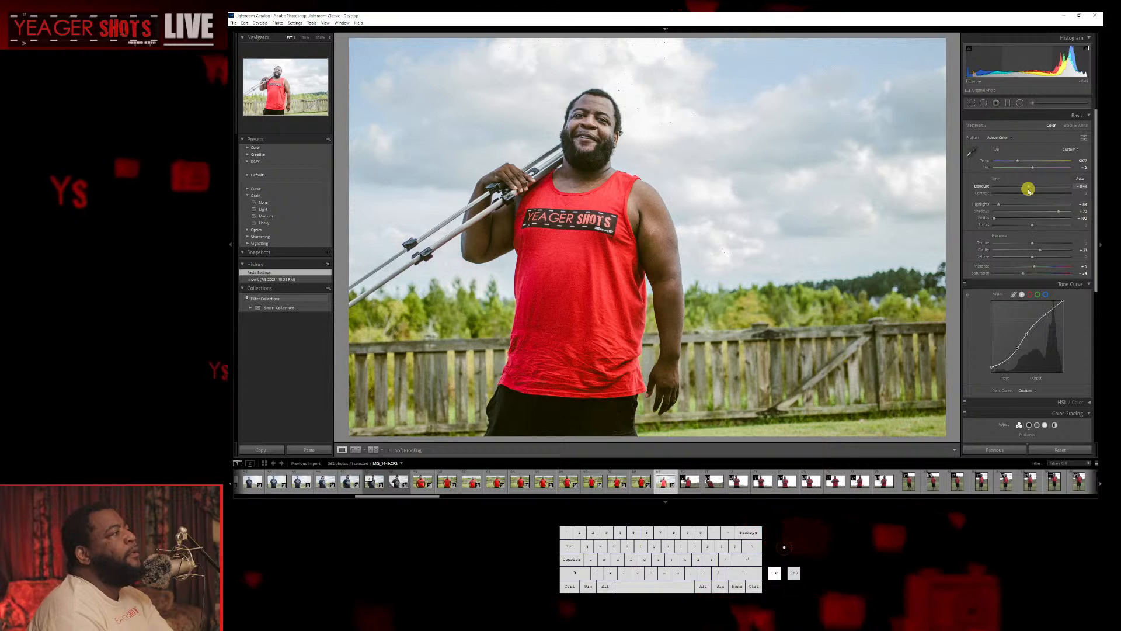
pyautogui.moveTo(1029, 191); pyautogui.dragTo(1030, 191)
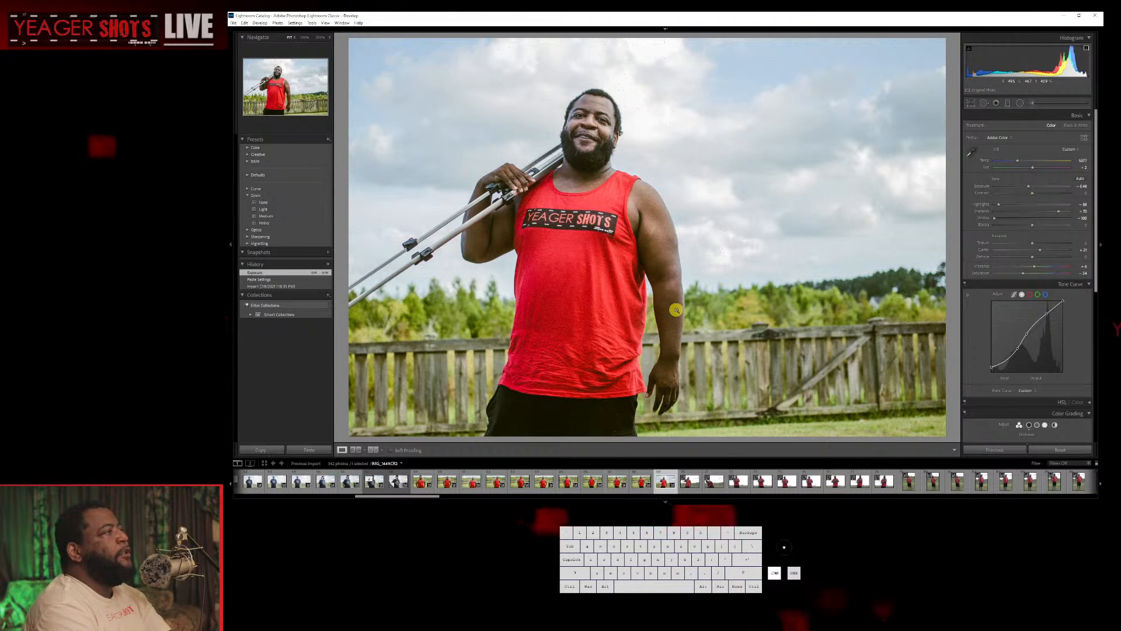
pyautogui.press('j')
pyautogui.press('j')
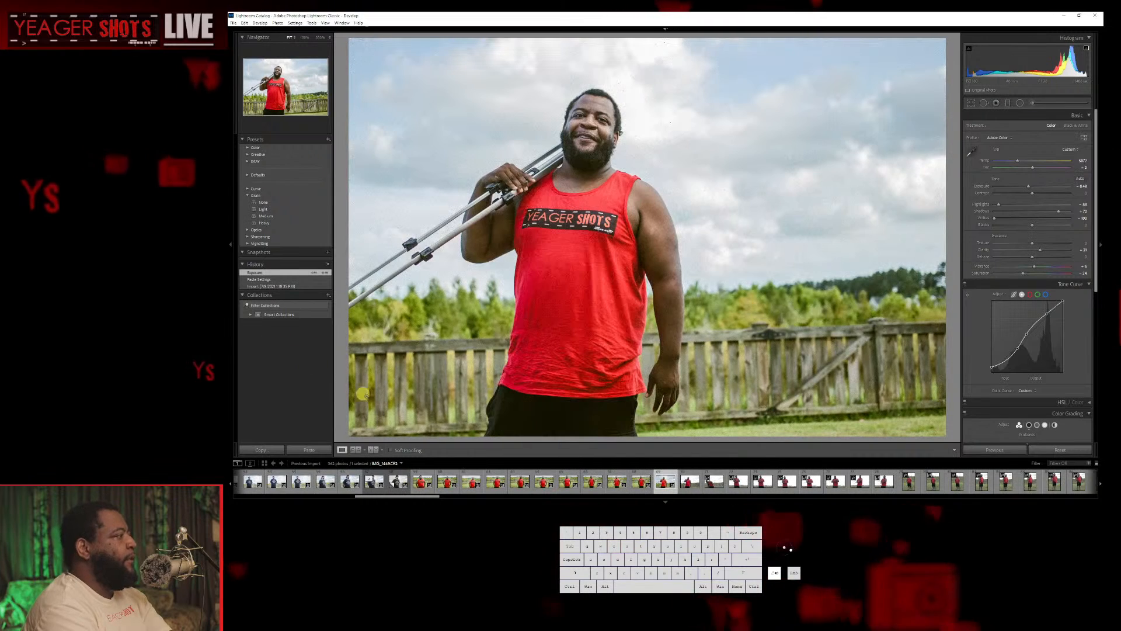
# Copy the first tripod portrait's develop settings and paste them onto the nine sky-background red tank top shots that follow it.
pyautogui.click(262, 451)
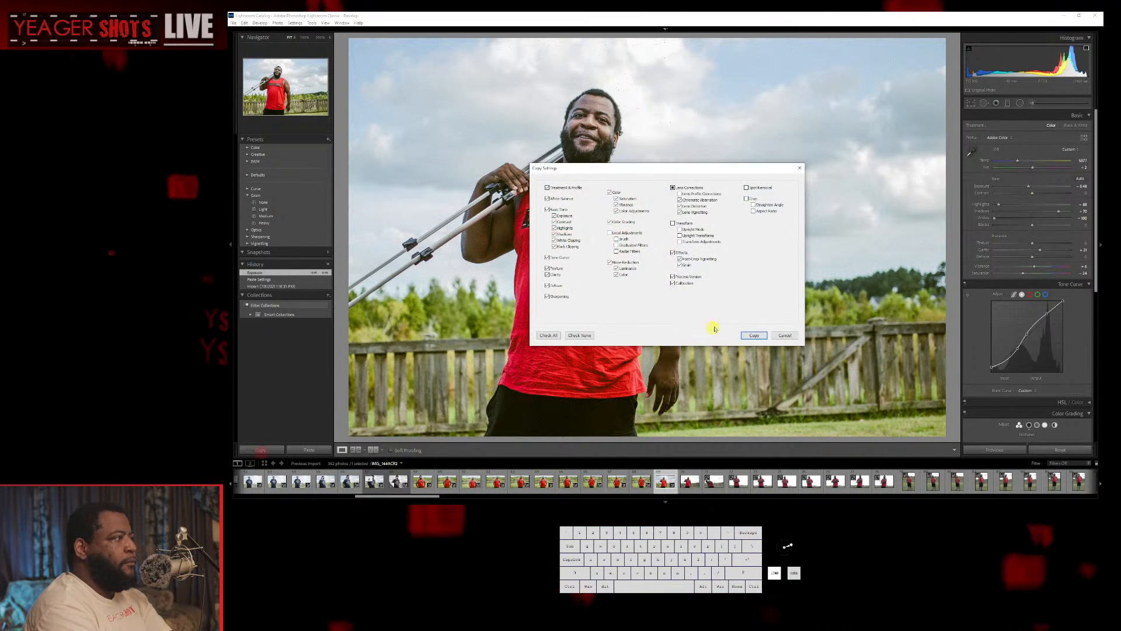
pyautogui.click(754, 335)
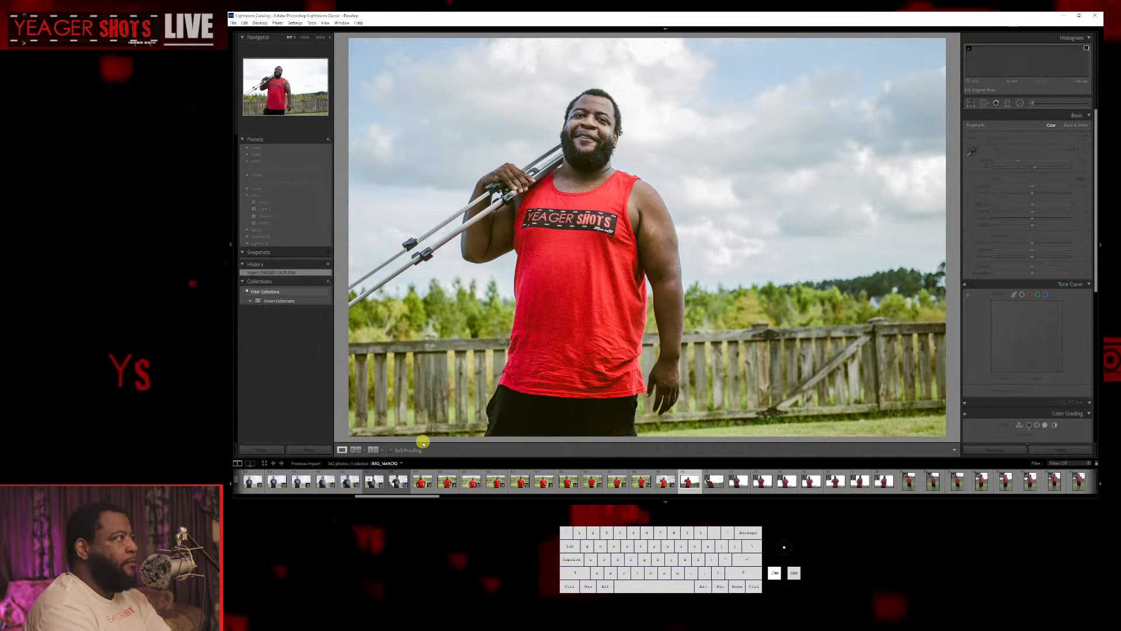
pyautogui.press('Right')
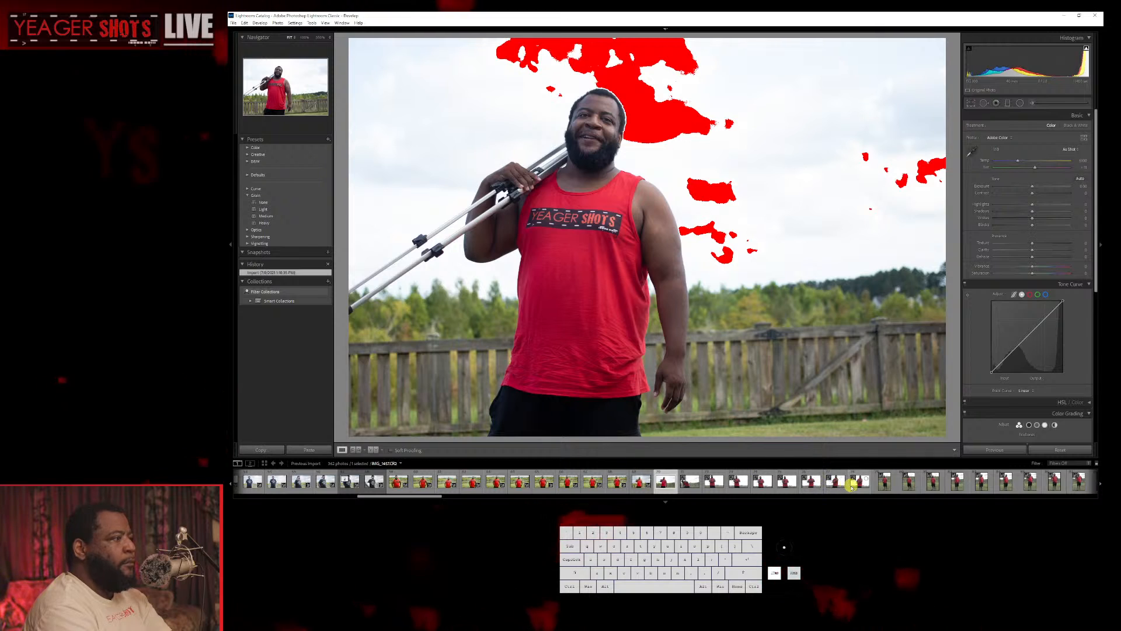
pyautogui.click(856, 482)
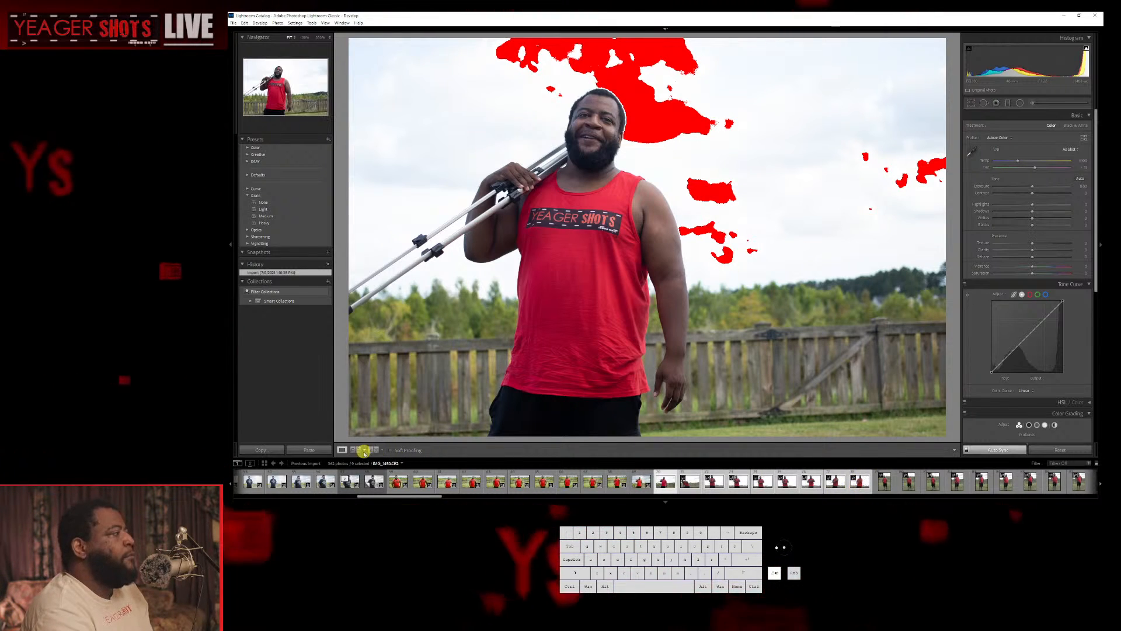
pyautogui.click(310, 450)
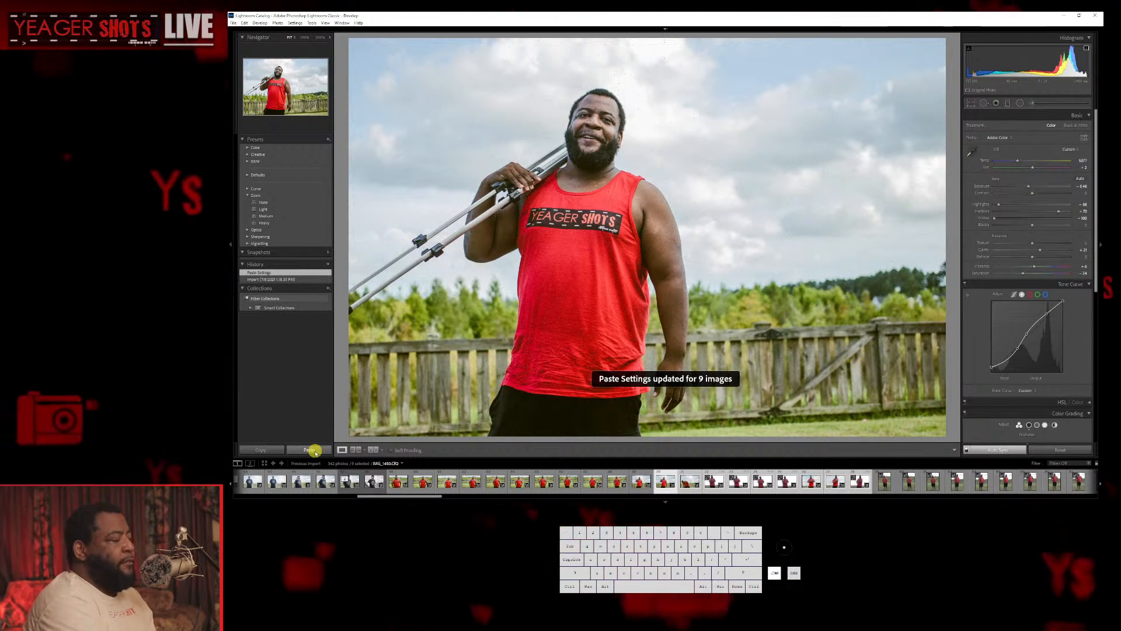
# Flip forward through the nine sky-background portraits to check how the pasted settings look on each.
pyautogui.press('Right')
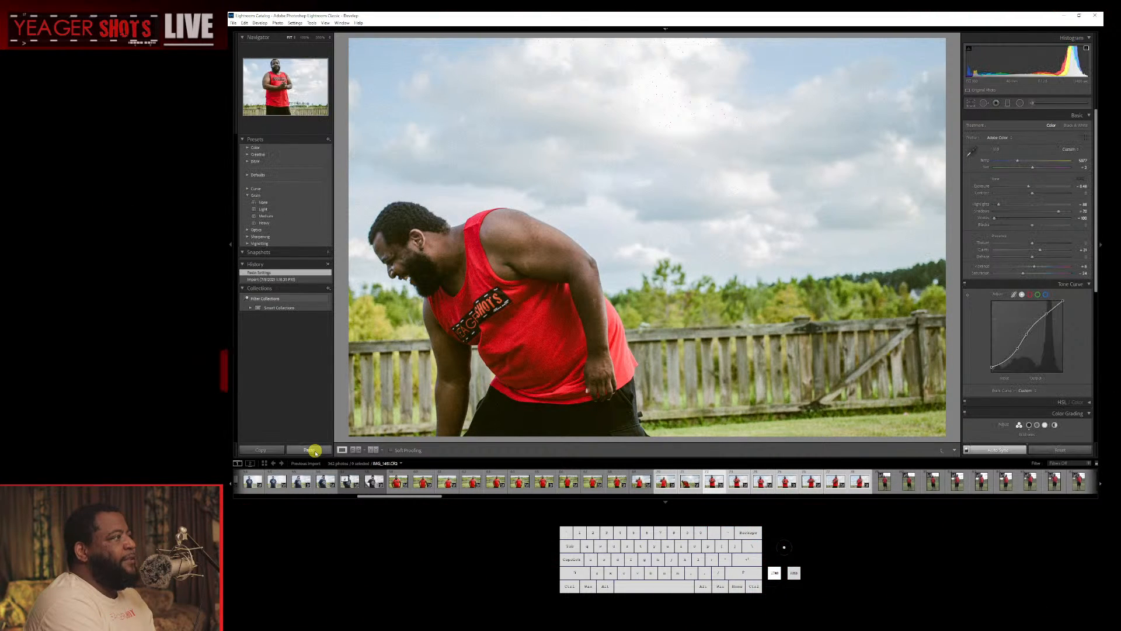
pyautogui.press('Right')
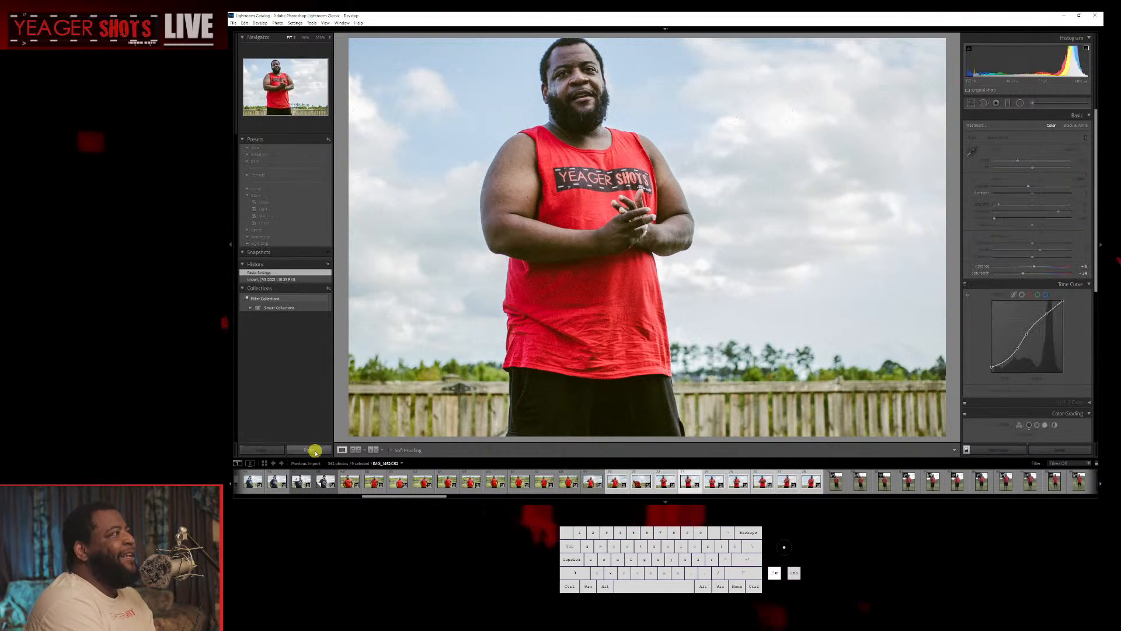
pyautogui.press('Right')
pyautogui.press('Right')
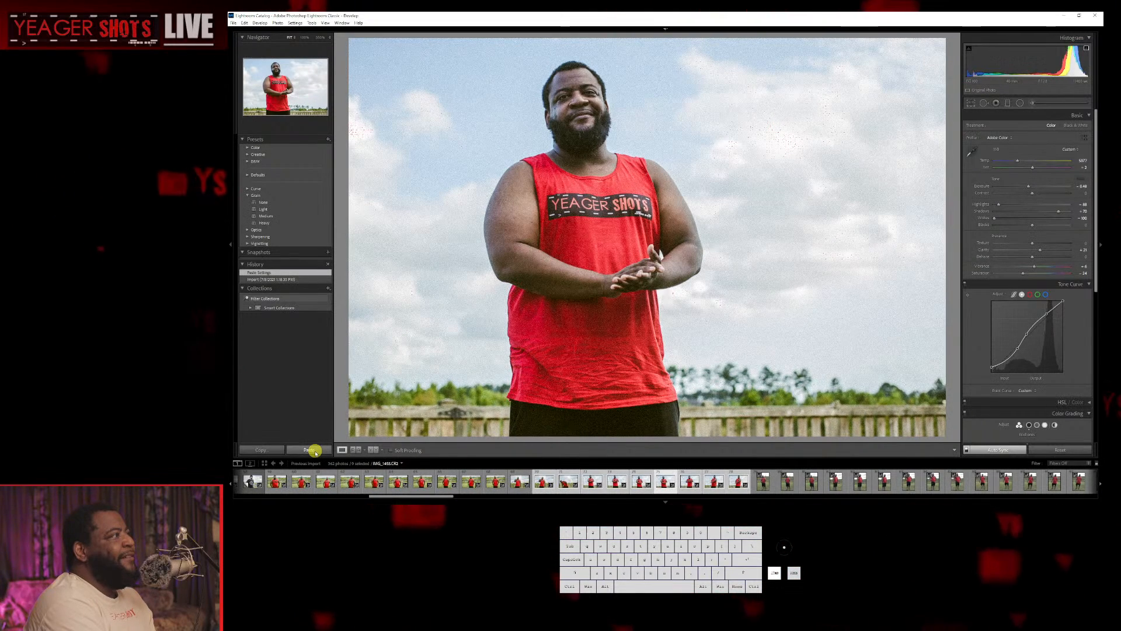
pyautogui.press('Right')
pyautogui.press('Right')
pyautogui.press('Right')
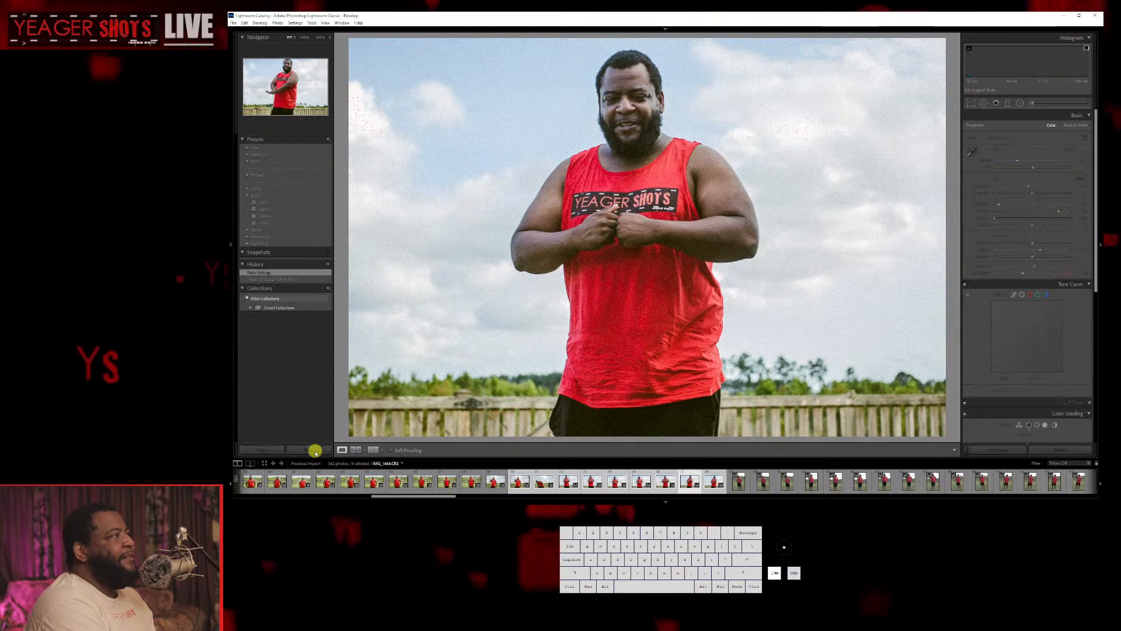
pyautogui.press('Right')
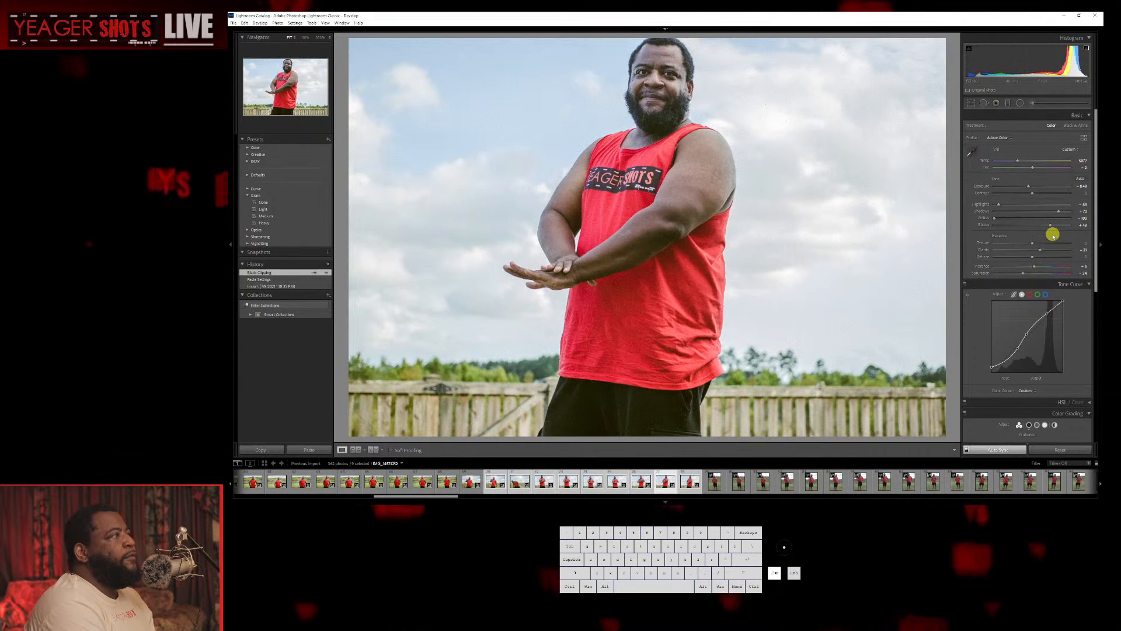
# Step back through the selected sky-background portraits to check how the synced blacks adjustment looks on each.
pyautogui.press('Left')
pyautogui.press('Left')
pyautogui.press('Left')
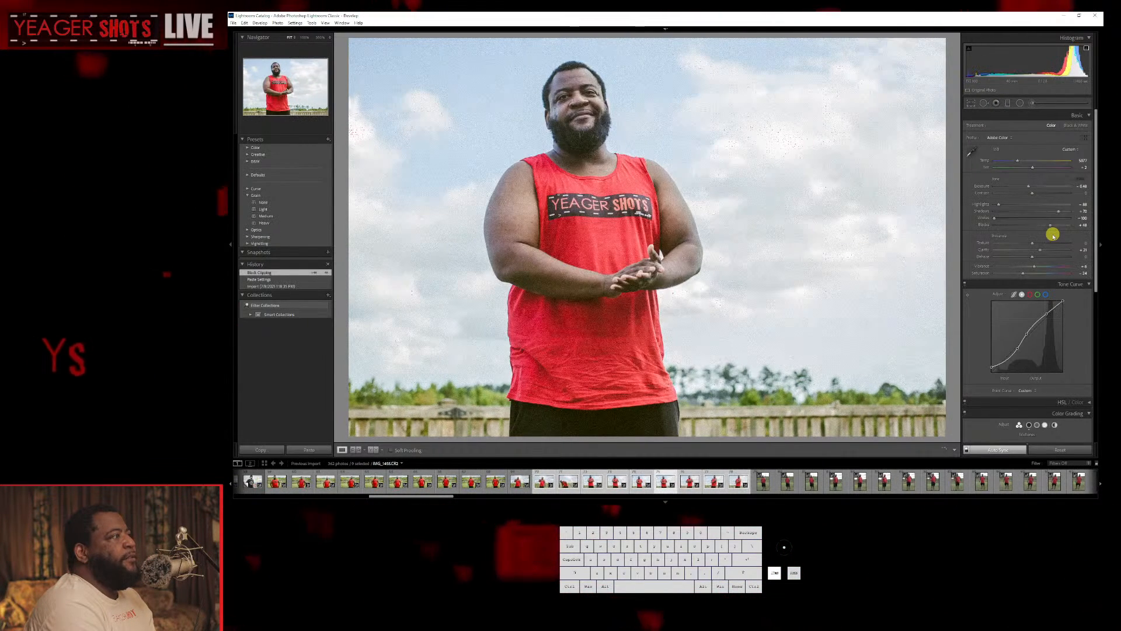
pyautogui.press('Left')
pyautogui.press('Left')
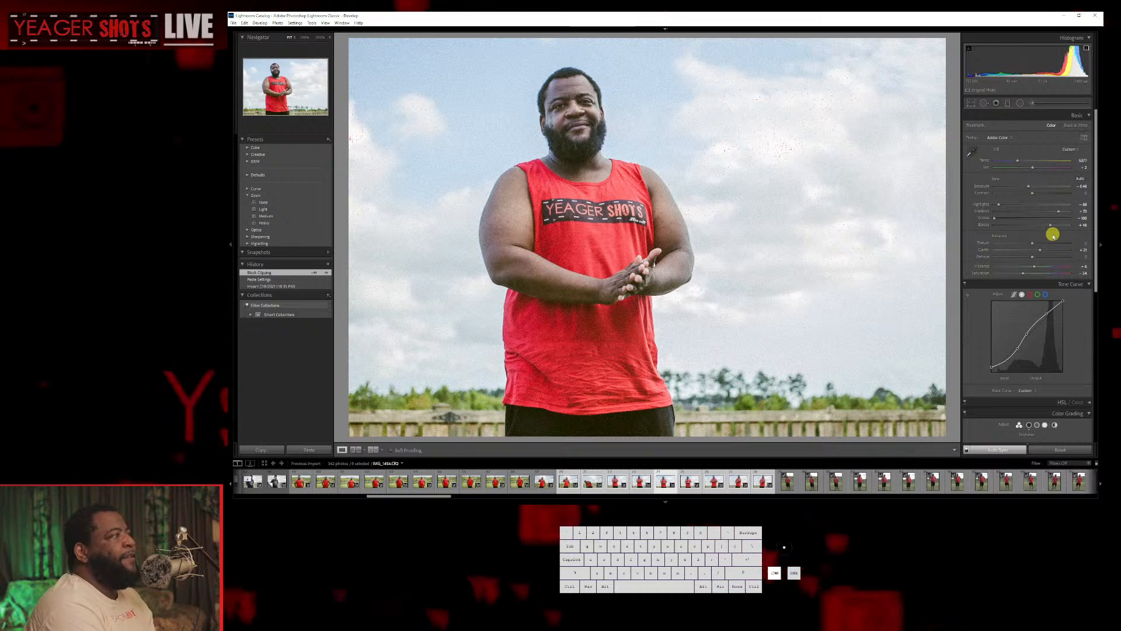
pyautogui.press('Left')
pyautogui.press('Left')
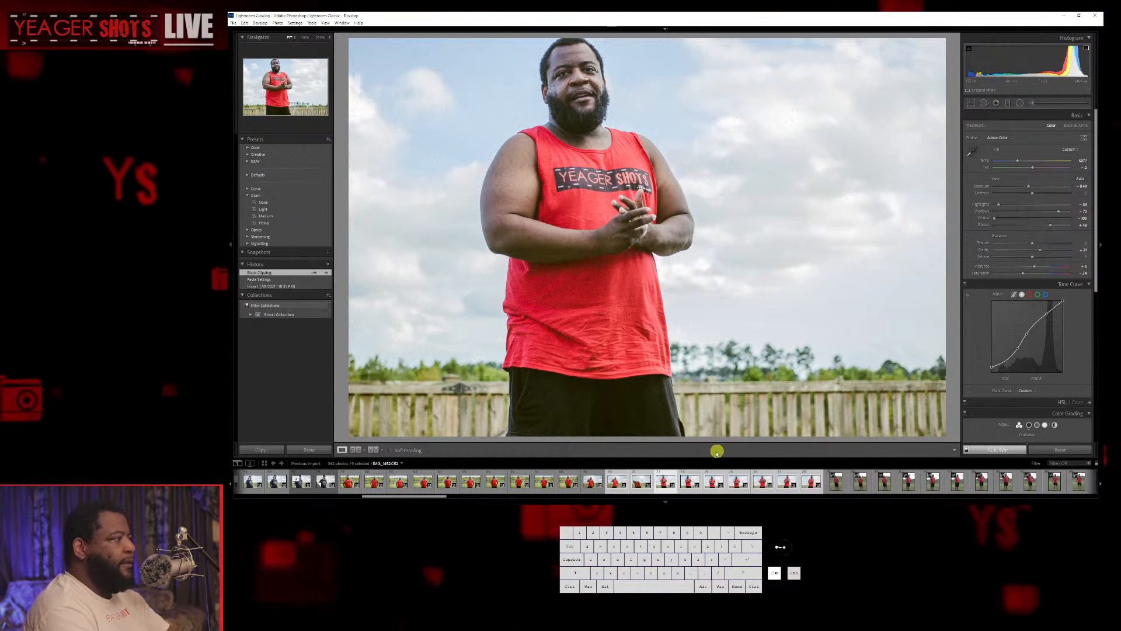
# Select the first tripod portrait on its own, compare it with the next tripod shot, and review the portraits that follow.
pyautogui.click(584, 478)
pyautogui.click(586, 481)
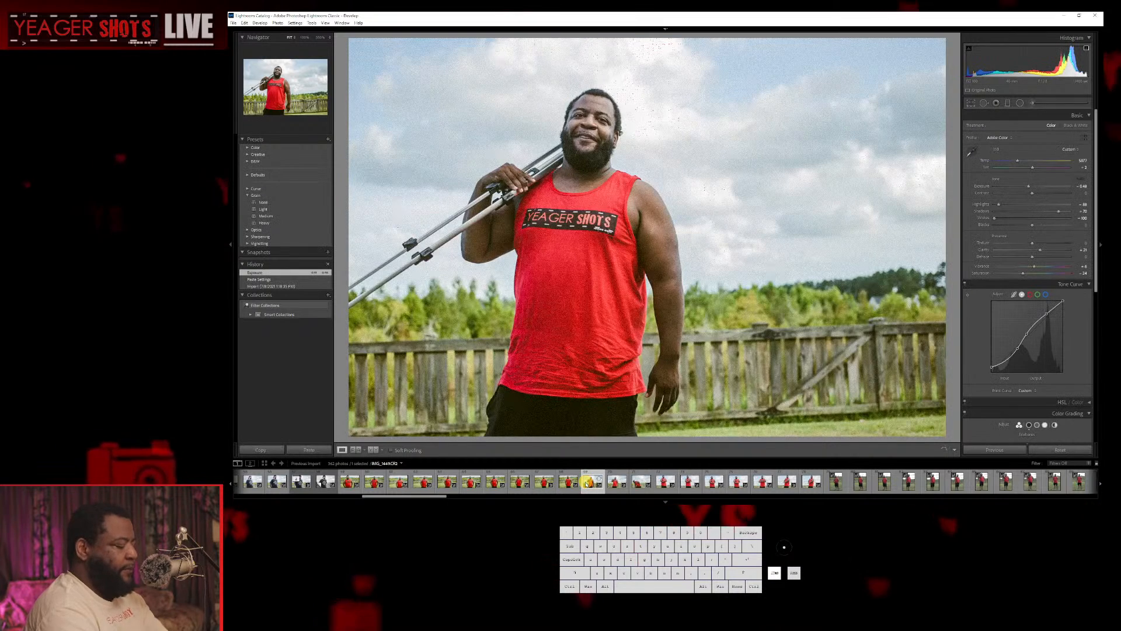
pyautogui.click(587, 482)
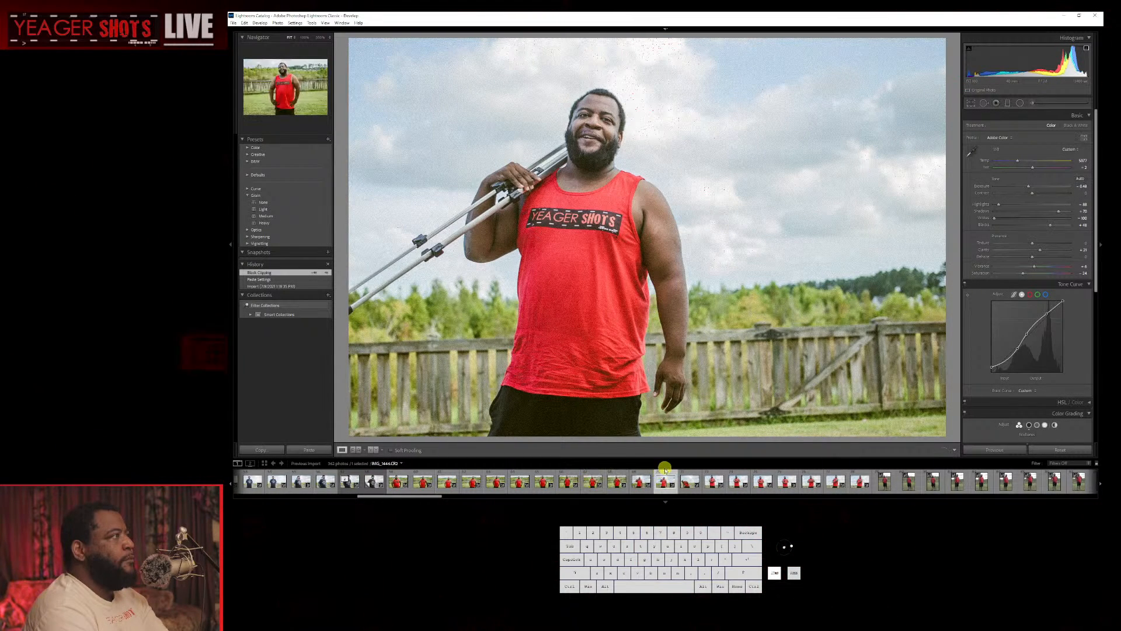
pyautogui.press('Left')
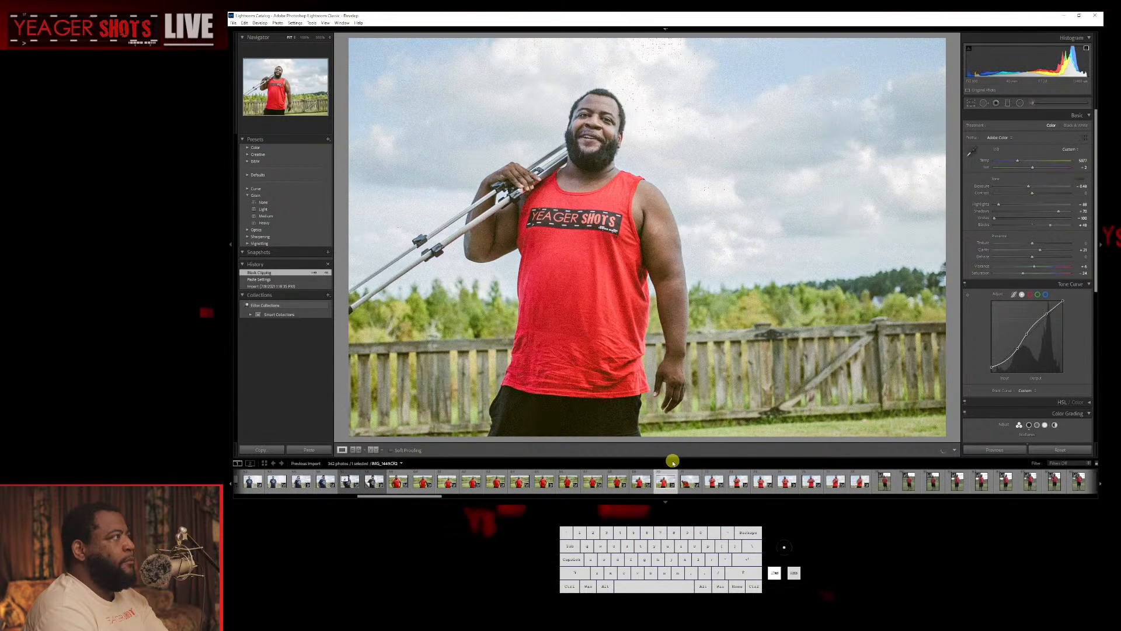
pyautogui.press('Right')
pyautogui.press('Right')
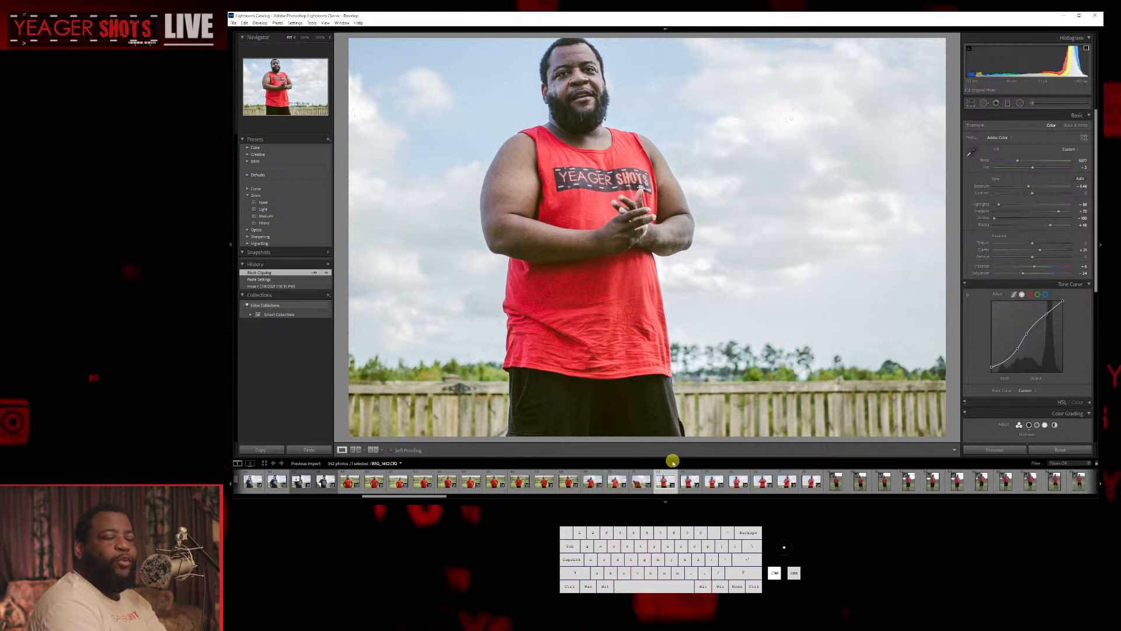
pyautogui.press('Right')
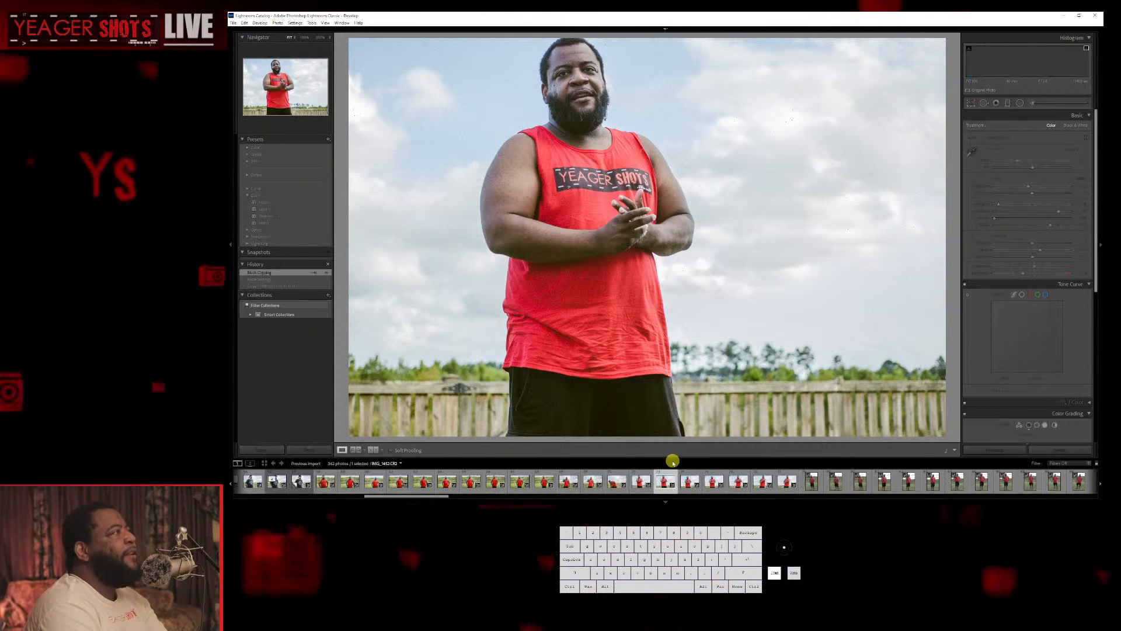
# Compare the two smiling clasped-hands portraits and delete the second, near-duplicate one from disk.
pyautogui.press('Right')
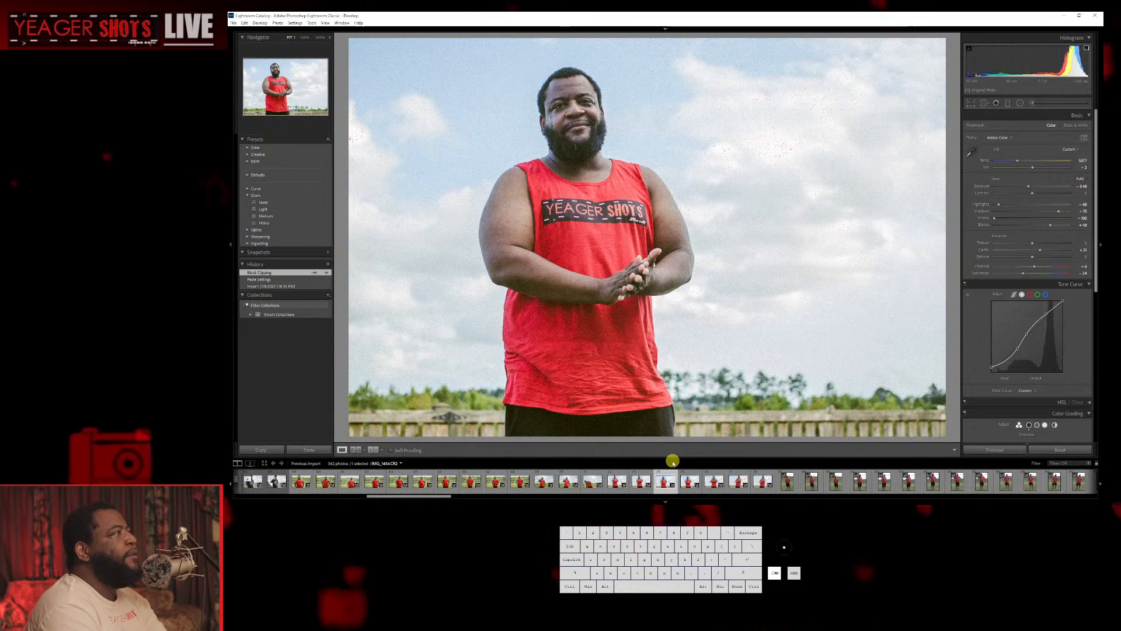
pyautogui.press('Right')
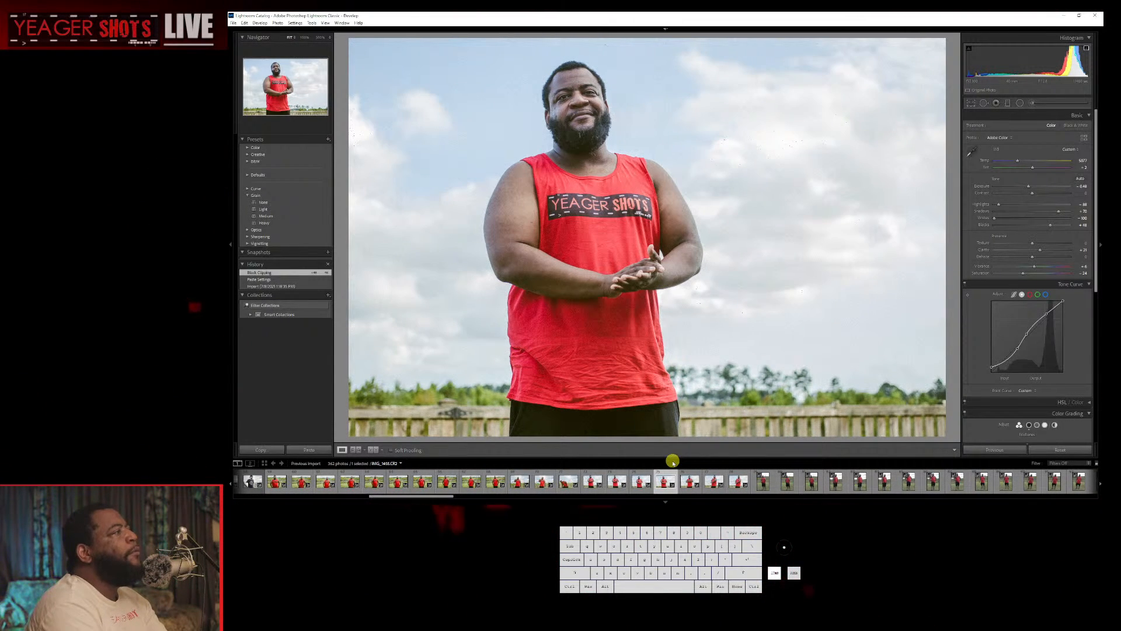
pyautogui.press('Left')
pyautogui.press('Right')
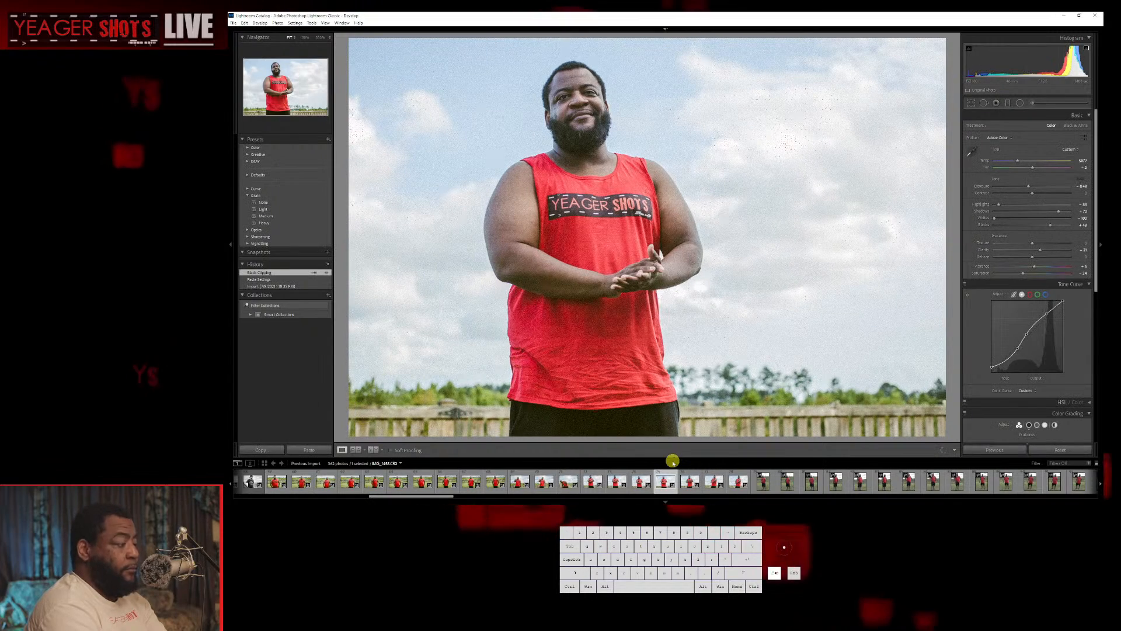
pyautogui.press('Delete')
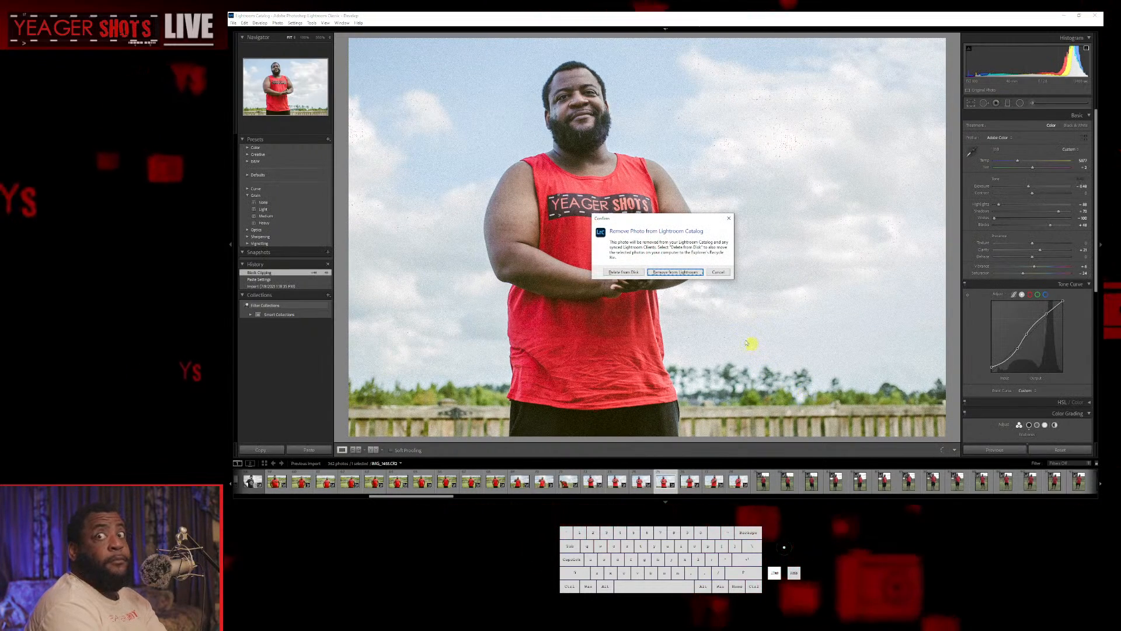
pyautogui.click(623, 272)
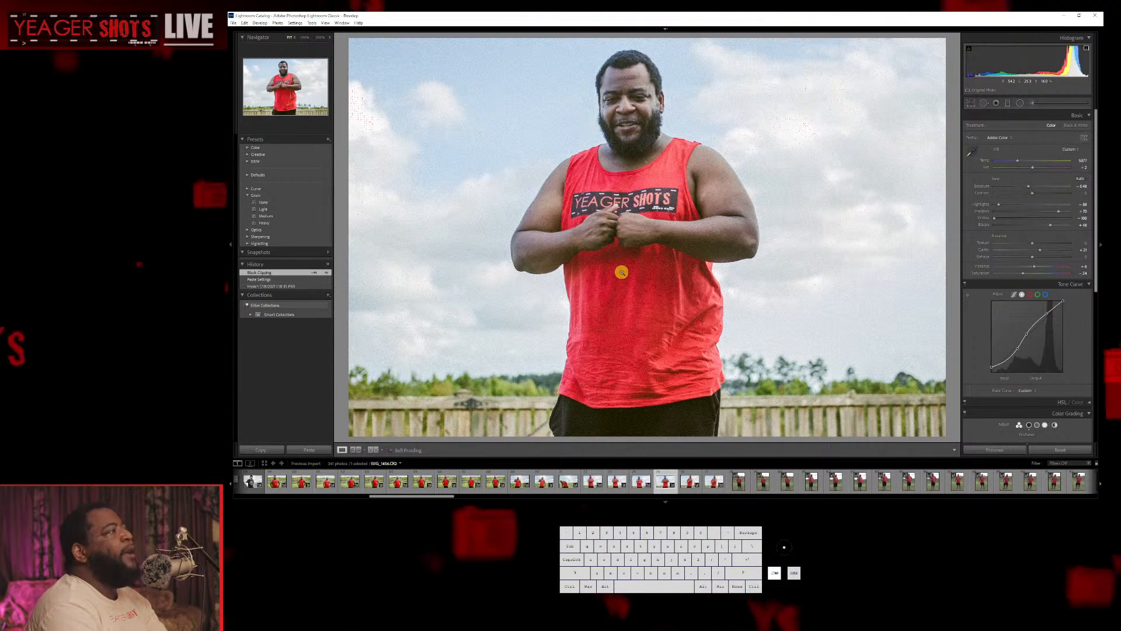
# Remove the near-duplicate portrait with raised, touching hands that precedes the smiling clasped-hands shot.
pyautogui.press('Left')
pyautogui.press('Left')
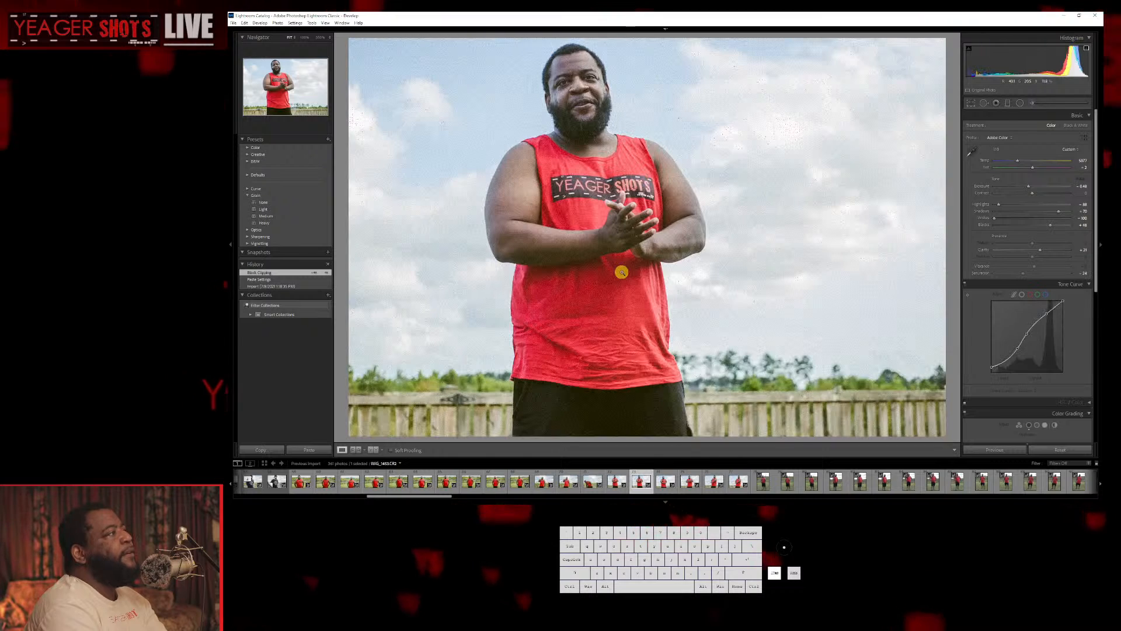
pyautogui.press('Delete')
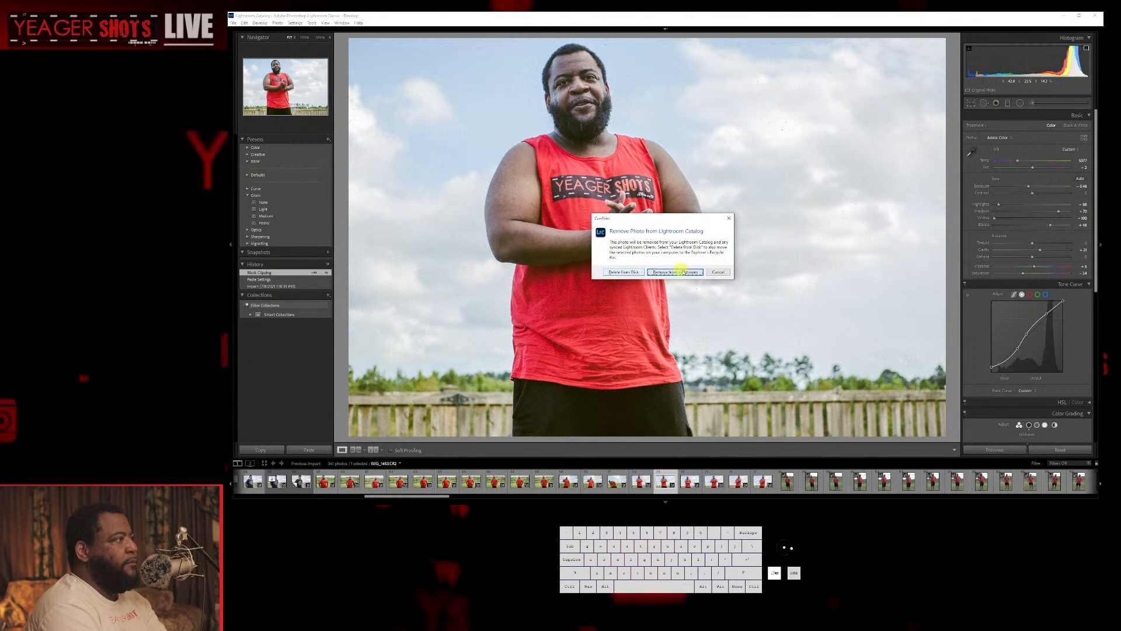
pyautogui.click(689, 271)
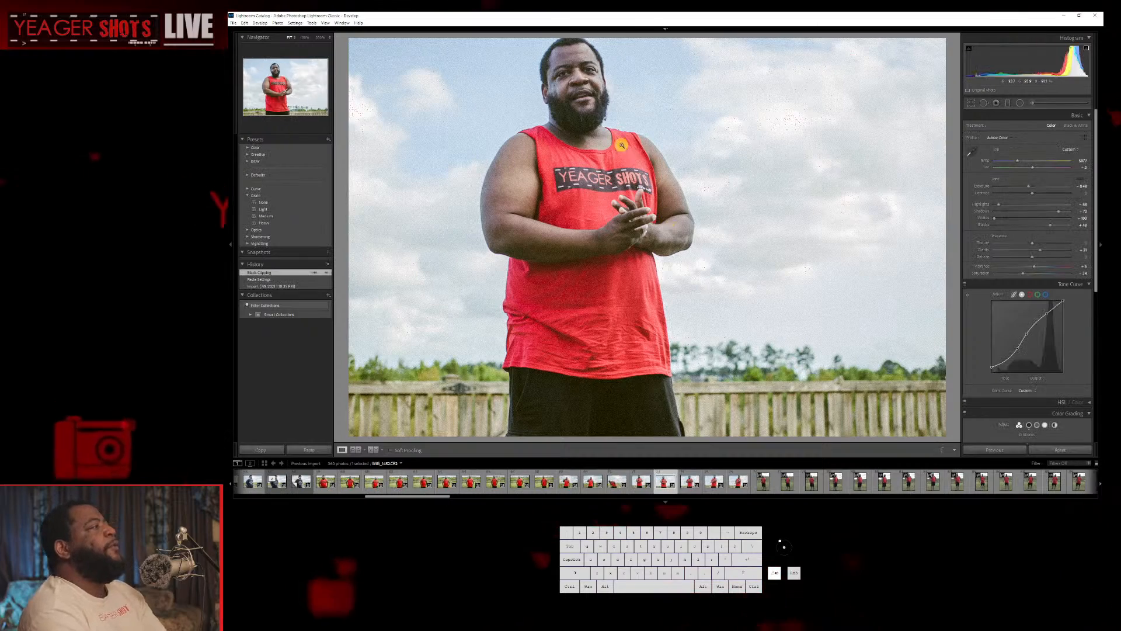
# Check the face in the smiling clasped-hands portrait up close, and add an inverted radial filter with adjusted exposure around the head.
pyautogui.press('Right')
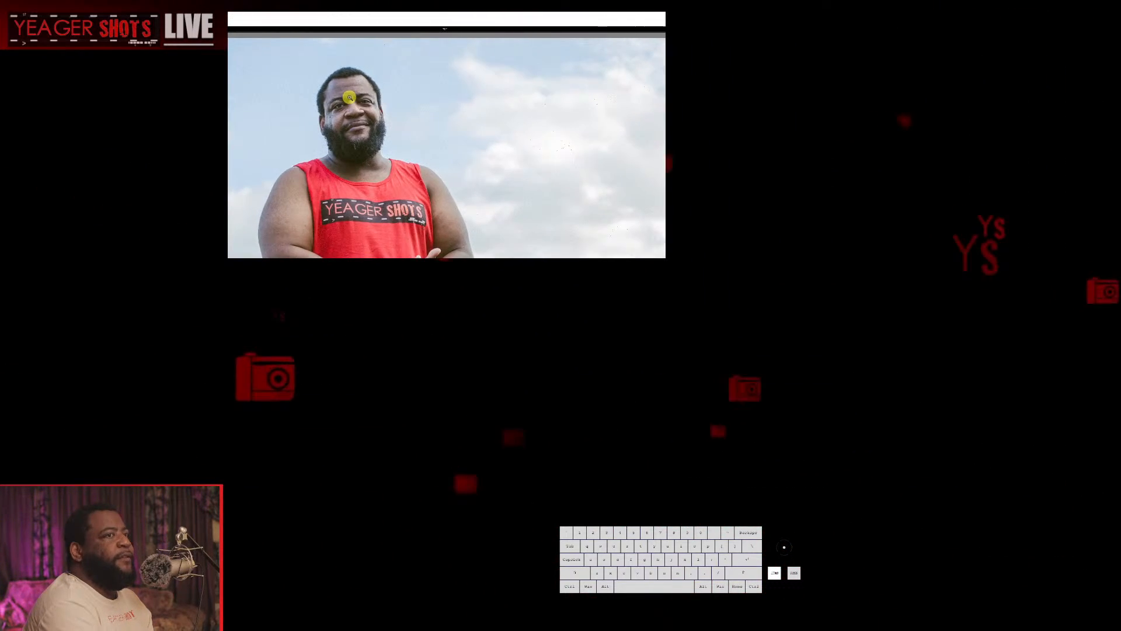
pyautogui.click(569, 97)
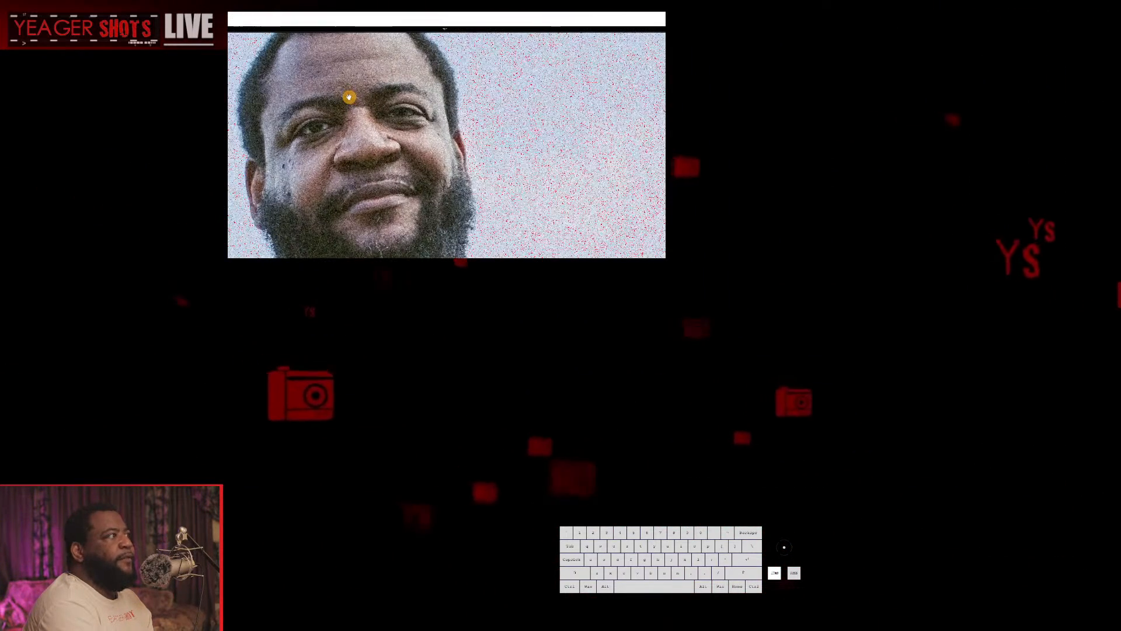
pyautogui.moveTo(350, 97); pyautogui.dragTo(385, 133)
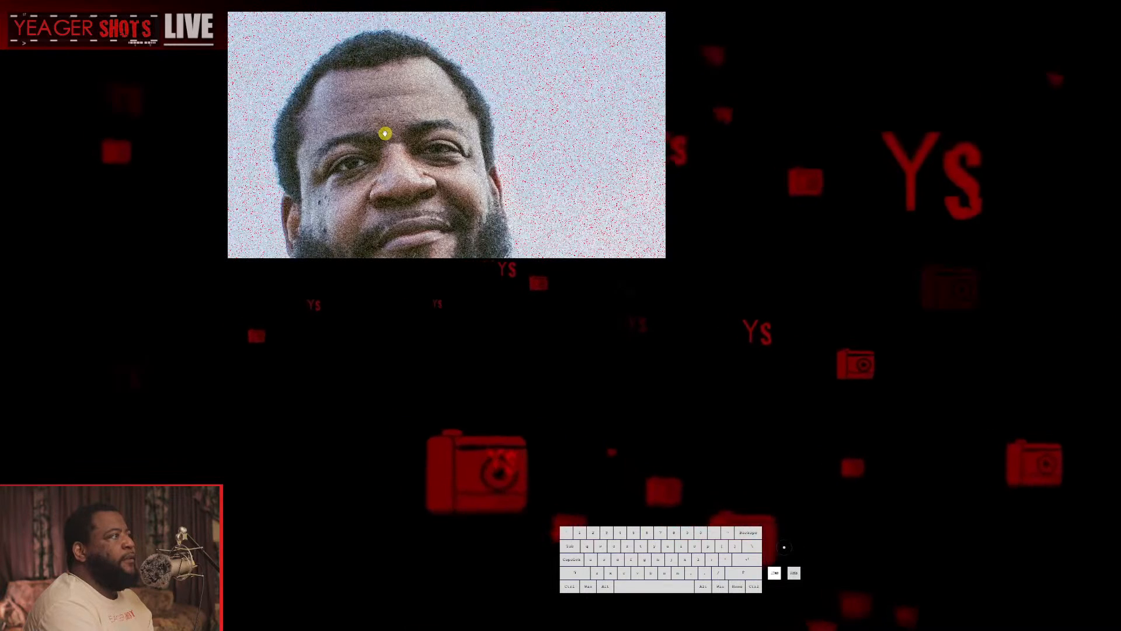
pyautogui.click(385, 133)
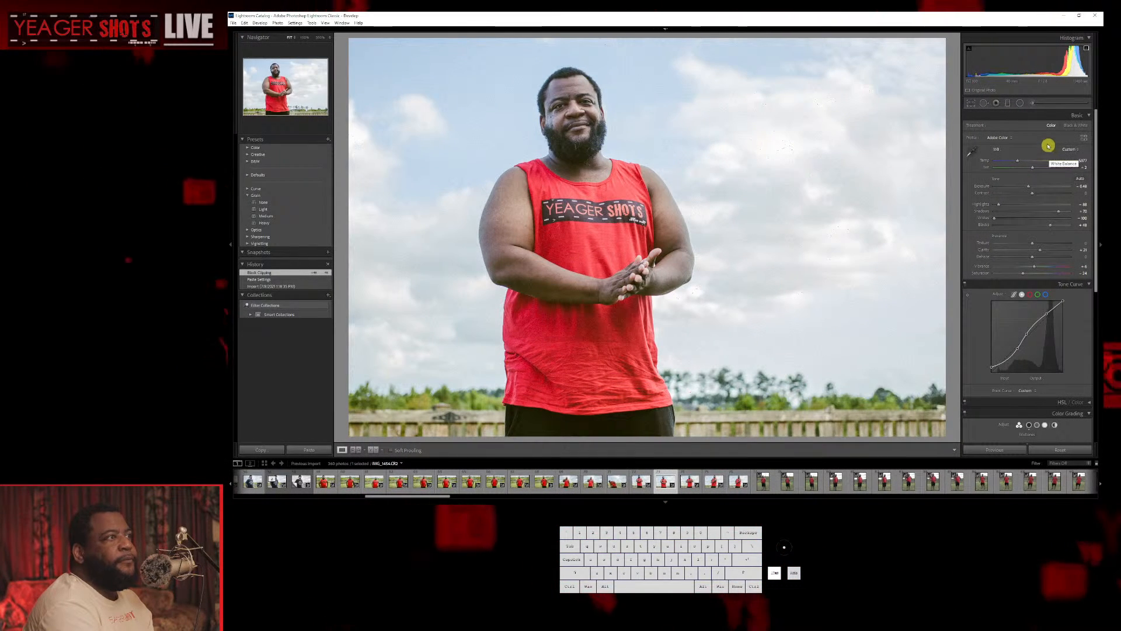
pyautogui.click(1020, 103)
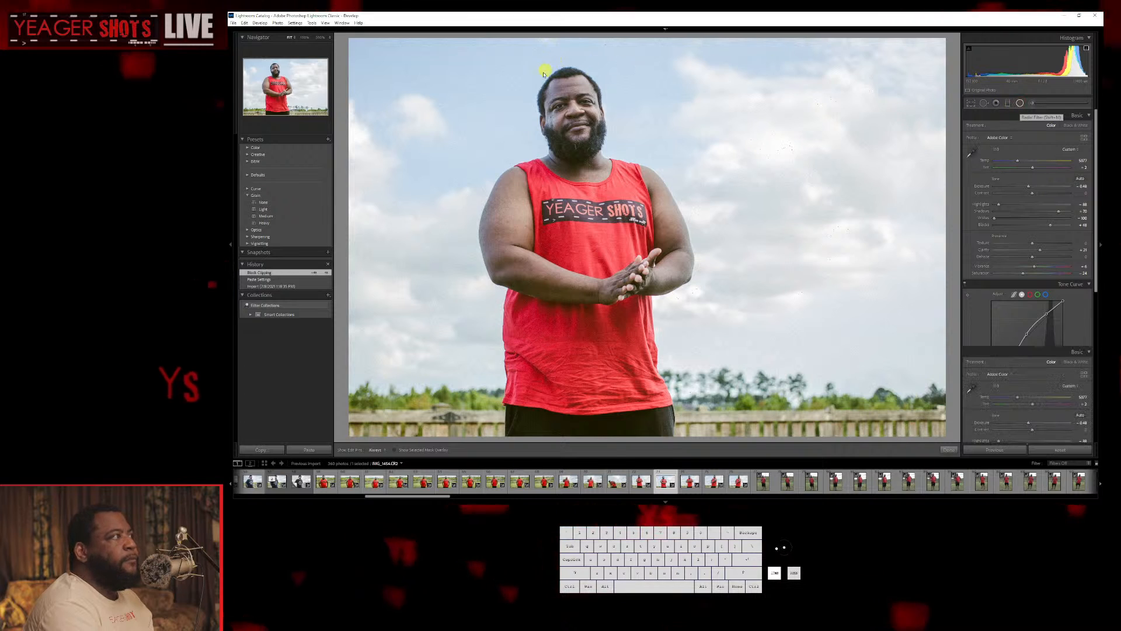
pyautogui.moveTo(539, 77); pyautogui.dragTo(572, 113)
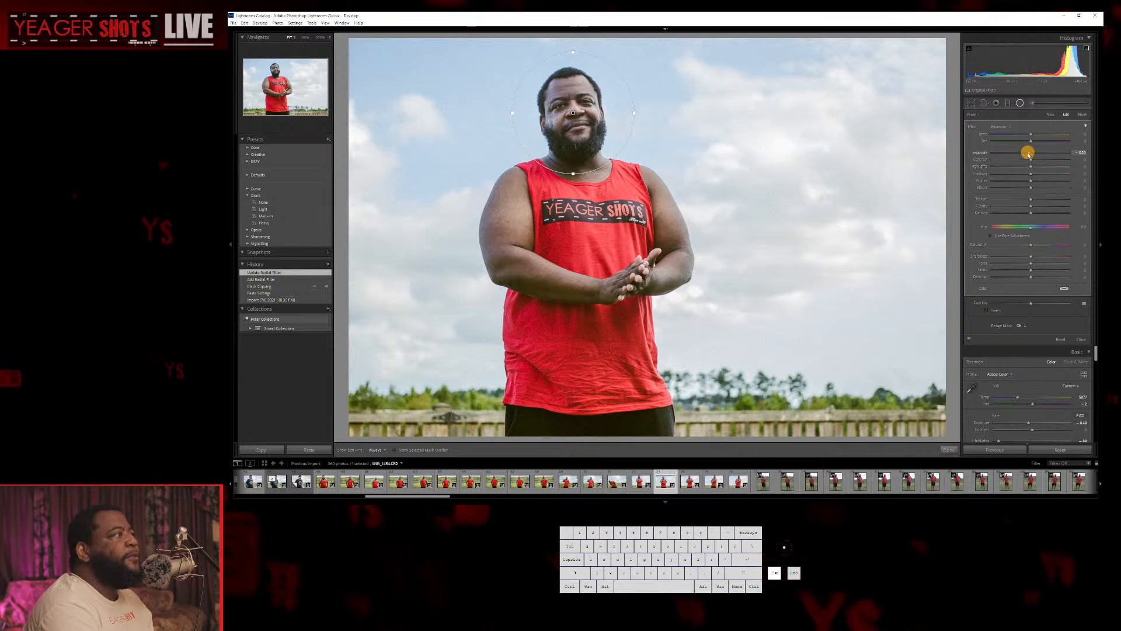
pyautogui.moveTo(1029, 153); pyautogui.dragTo(1034, 153)
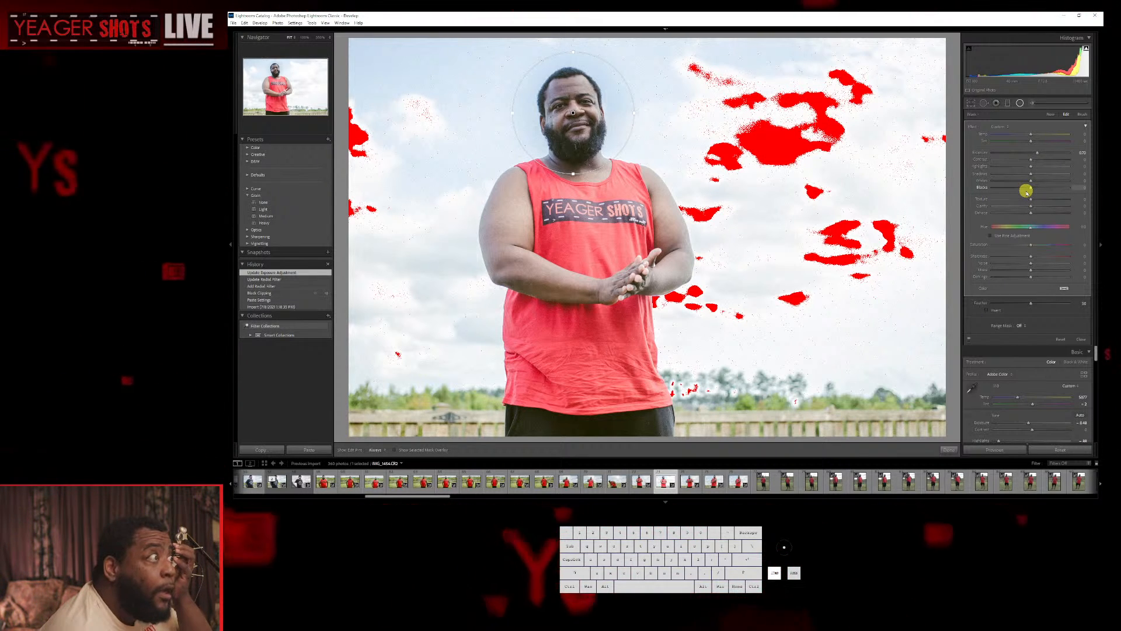
pyautogui.click(988, 312)
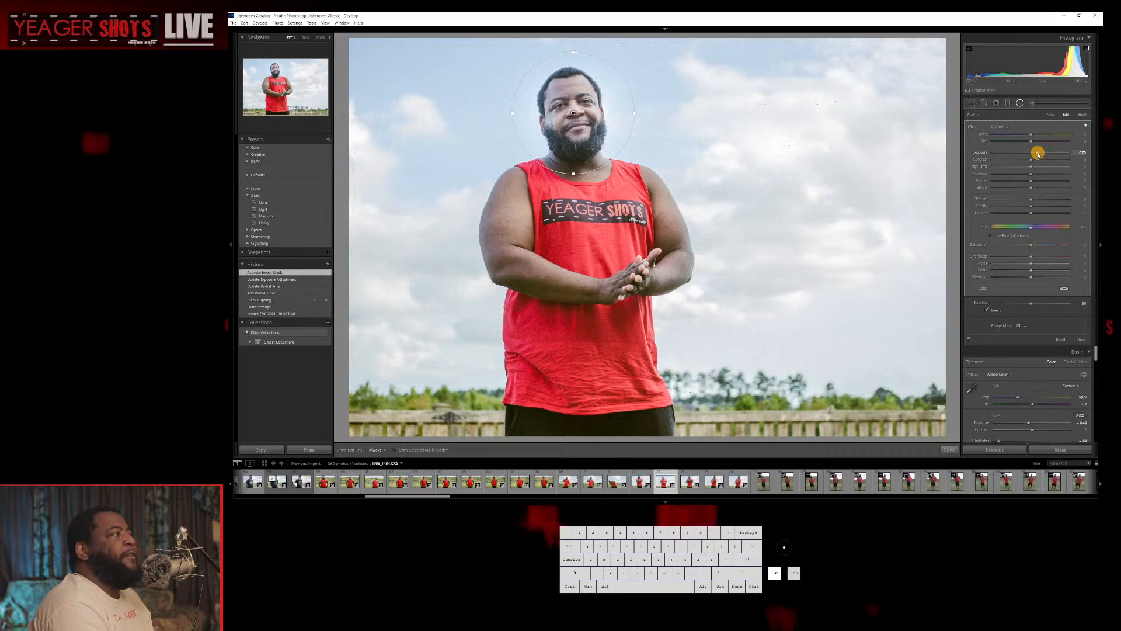
# Fine-tune the head radial filter's exposure, set its feather to the maximum, and finish the filter.
pyautogui.moveTo(1038, 156); pyautogui.dragTo(1038, 155)
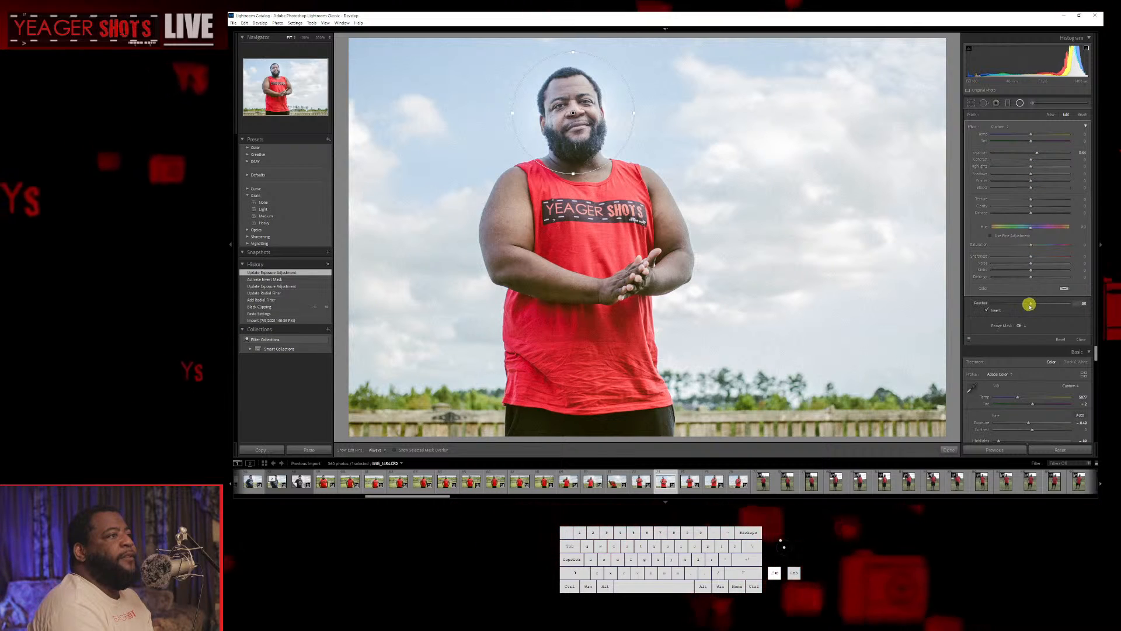
pyautogui.moveTo(1031, 303); pyautogui.dragTo(1075, 280)
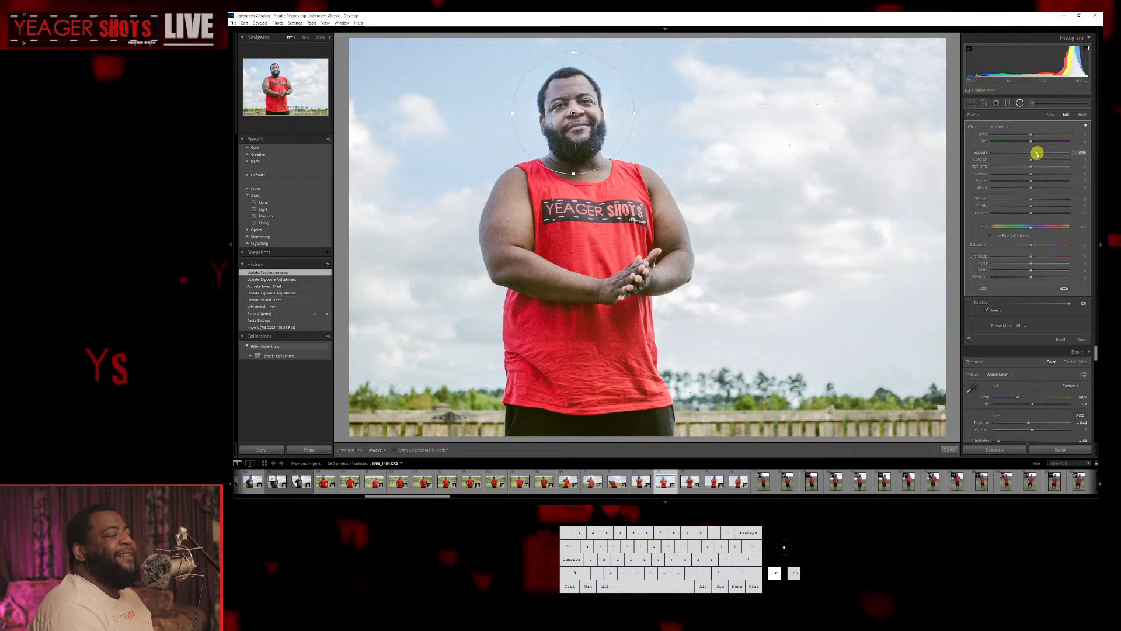
pyautogui.moveTo(1037, 156); pyautogui.dragTo(1030, 160)
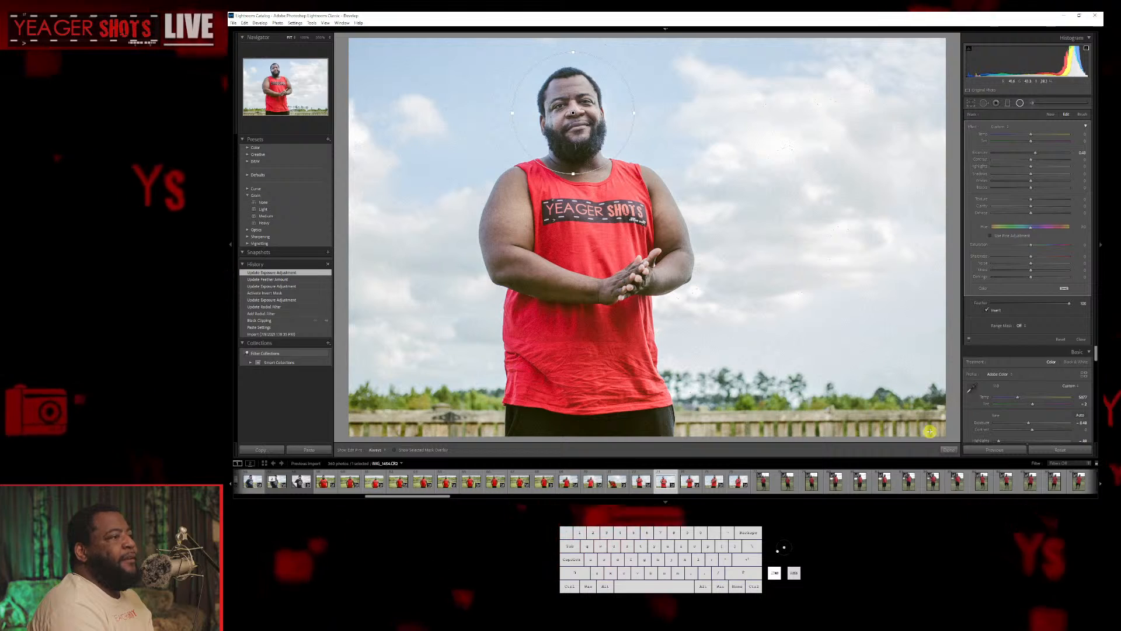
pyautogui.click(949, 450)
# Examine the detail in the radial-filtered portrait and in the raised-hands portrait before it.
pyautogui.click(557, 141)
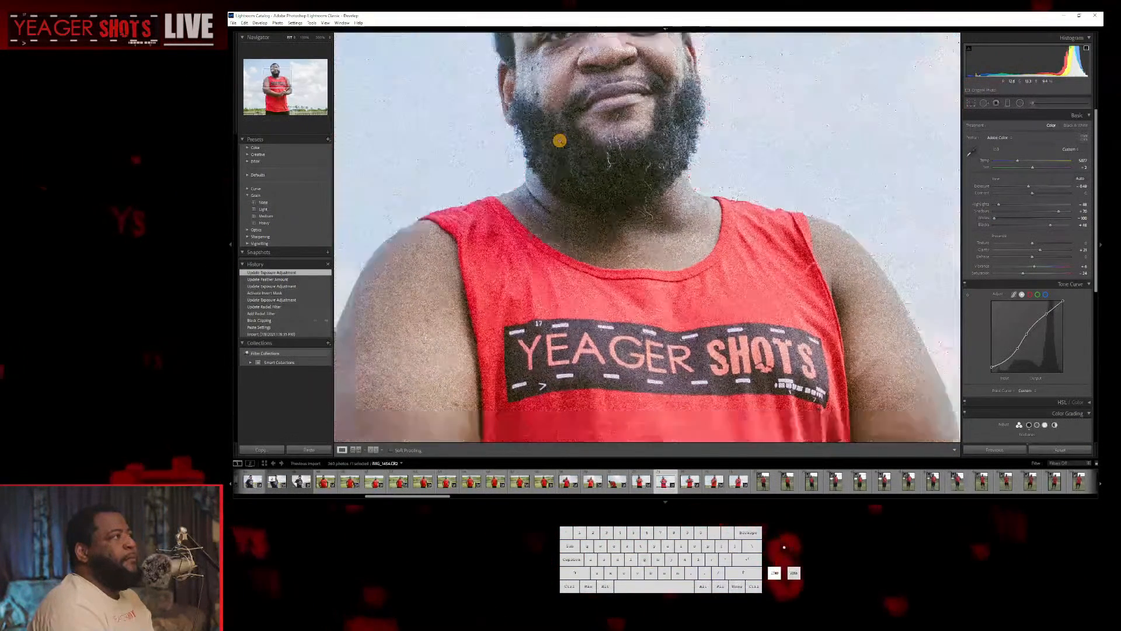
pyautogui.click(628, 184)
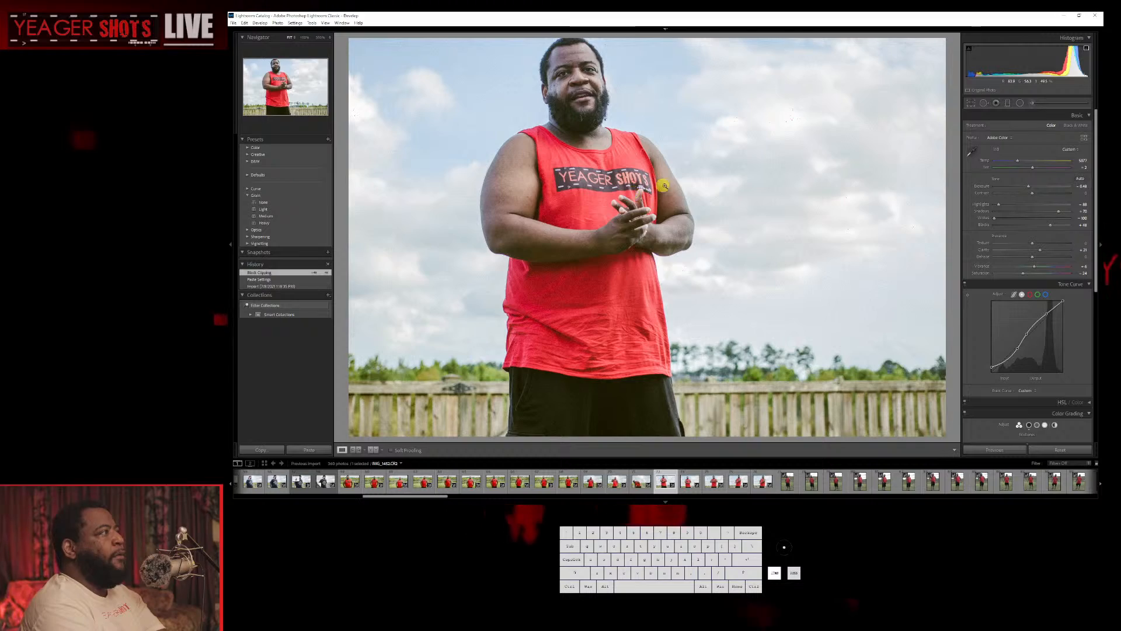
pyautogui.click(601, 115)
pyautogui.click(622, 123)
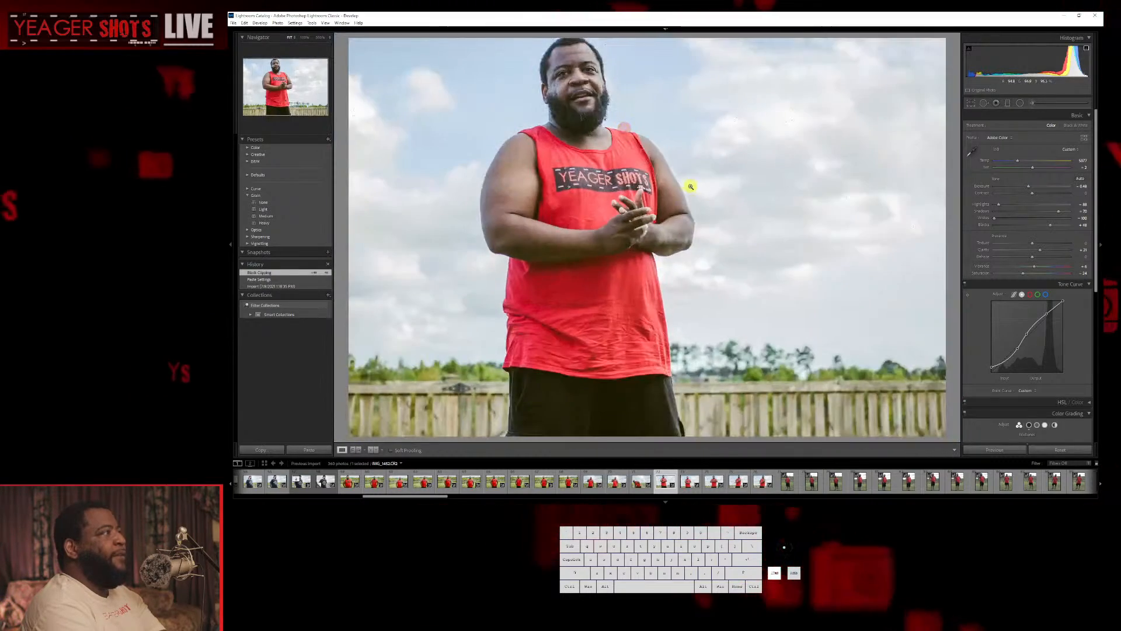
# Review the remaining sky-background portraits and delete the near-duplicate side-turned shot with outstretched hands from disk.
pyautogui.press('Right')
pyautogui.press('Right')
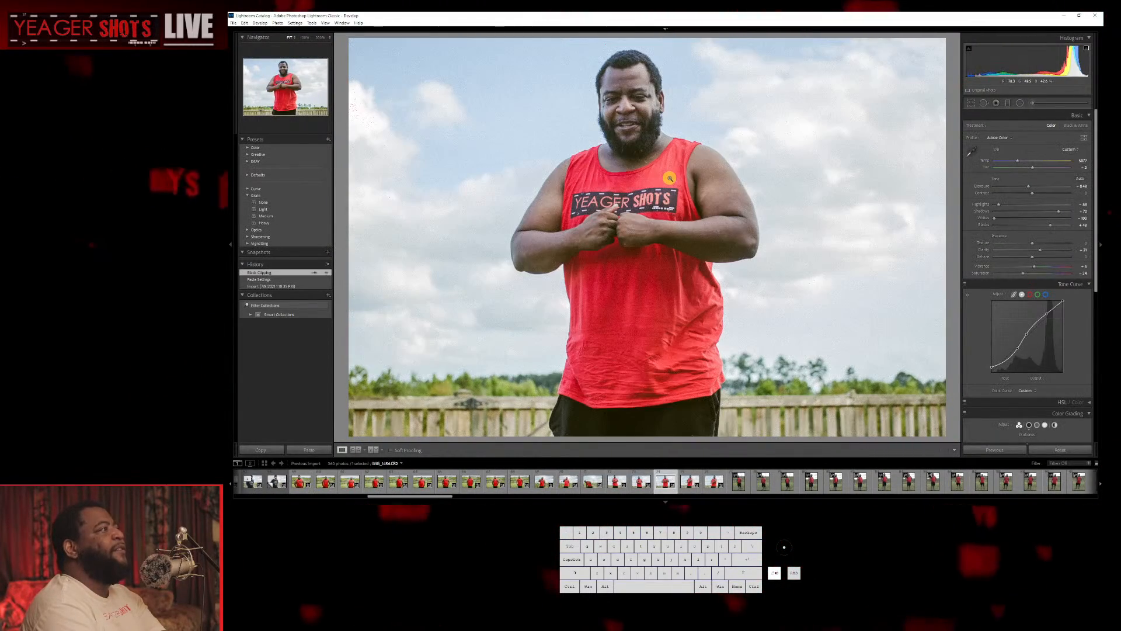
pyautogui.press('Right')
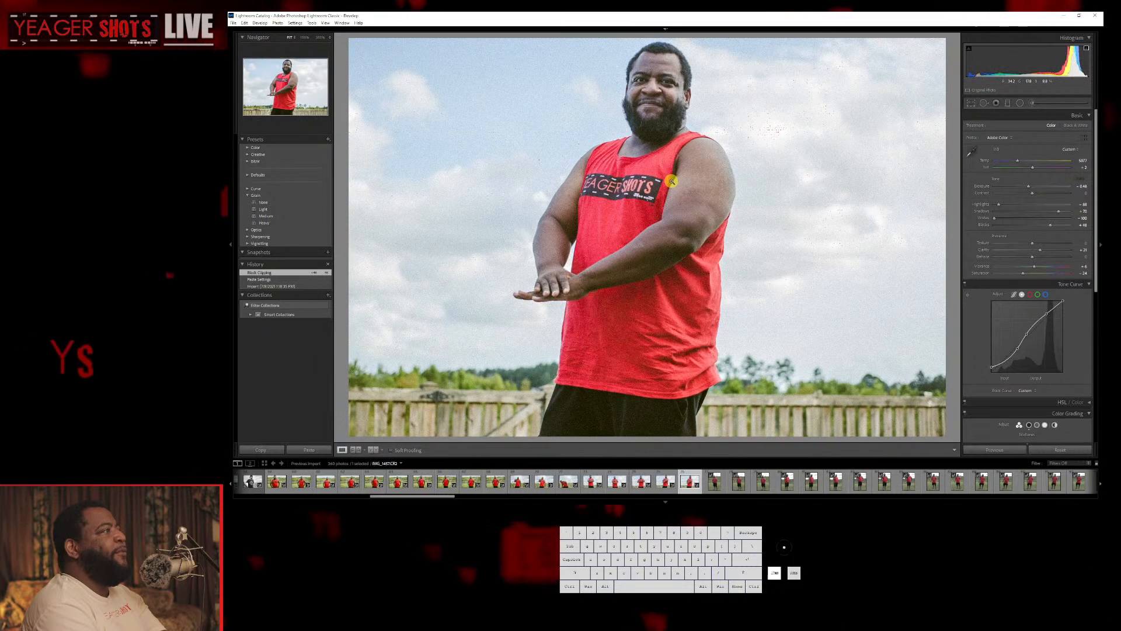
pyautogui.press('Delete')
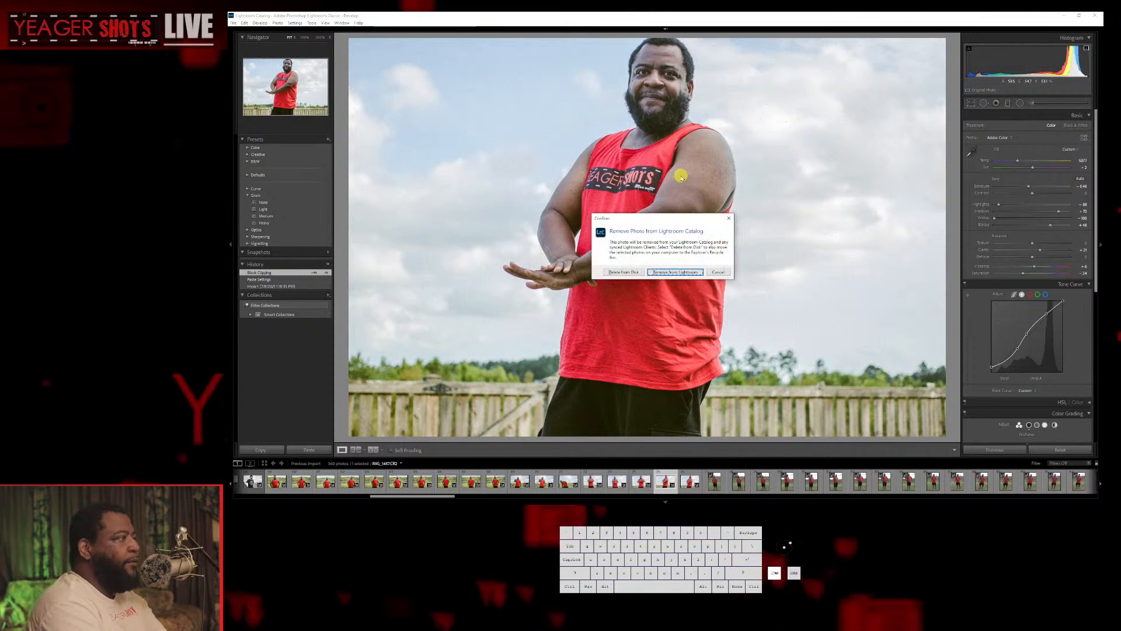
pyautogui.click(623, 273)
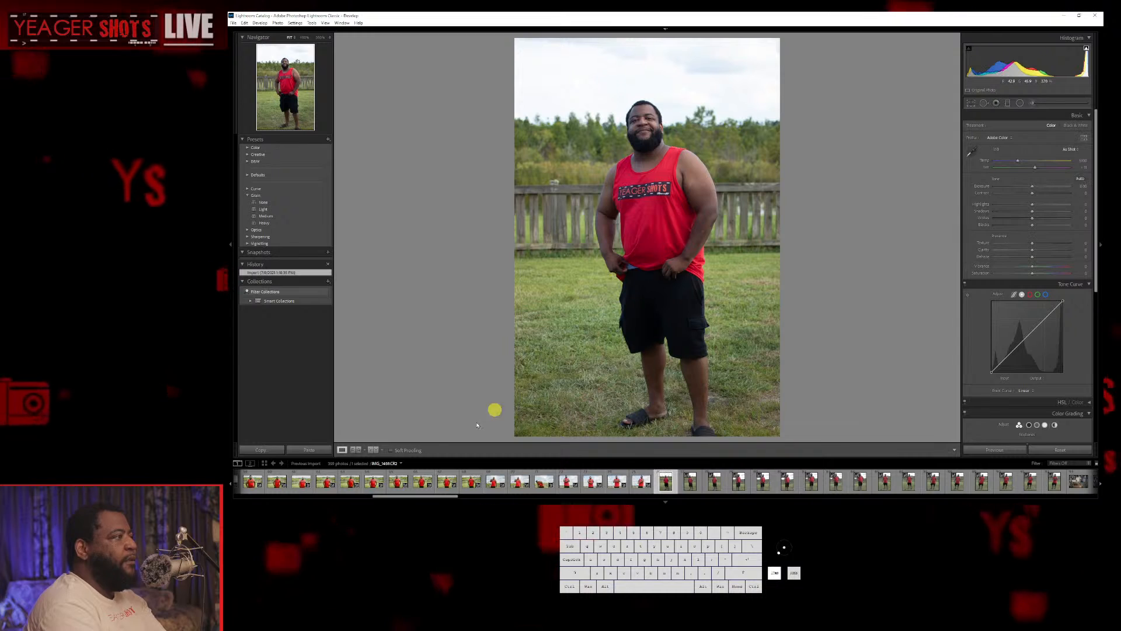
# Try the side-turned sky portrait's copied develop settings on the first full-body lawn portrait, and undo the paste.
pyautogui.click(302, 451)
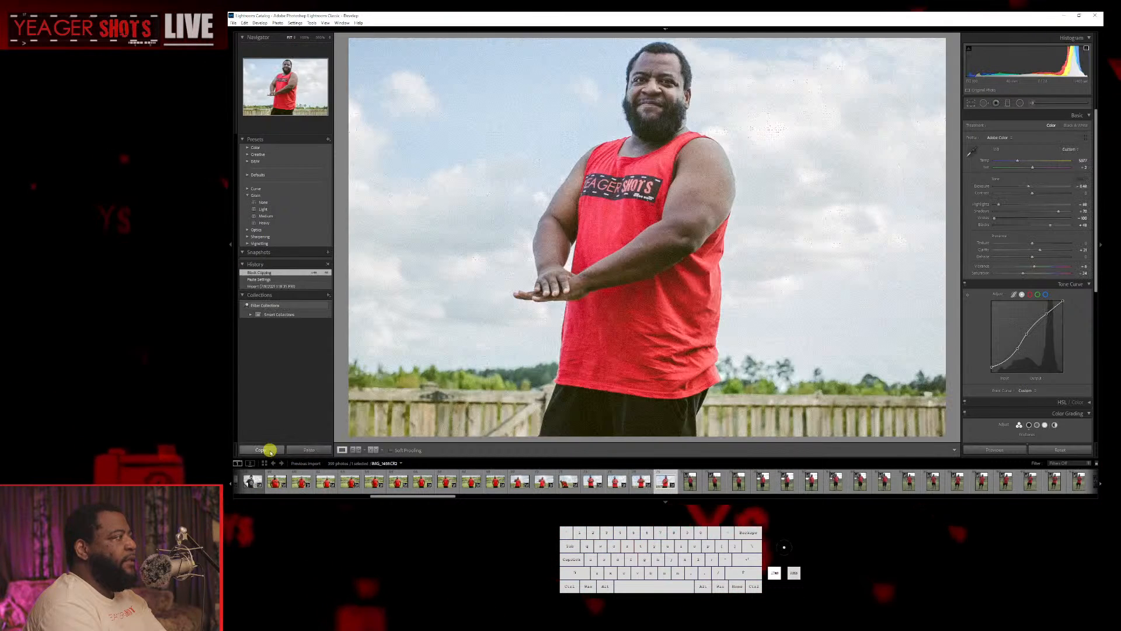
pyautogui.click(260, 450)
pyautogui.click(755, 335)
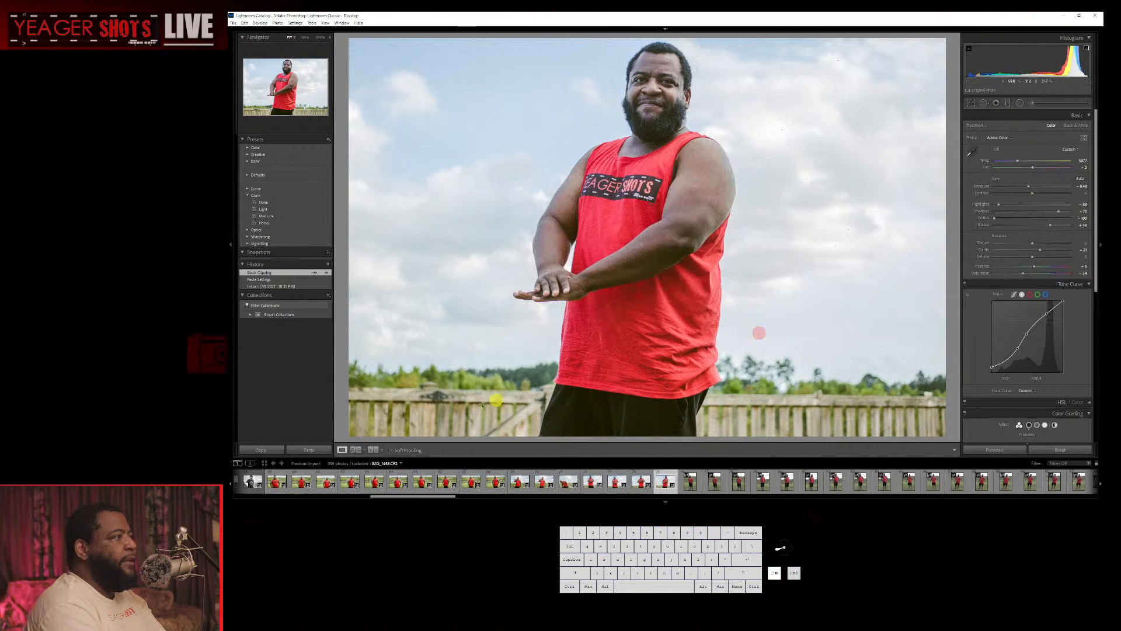
pyautogui.press('Right')
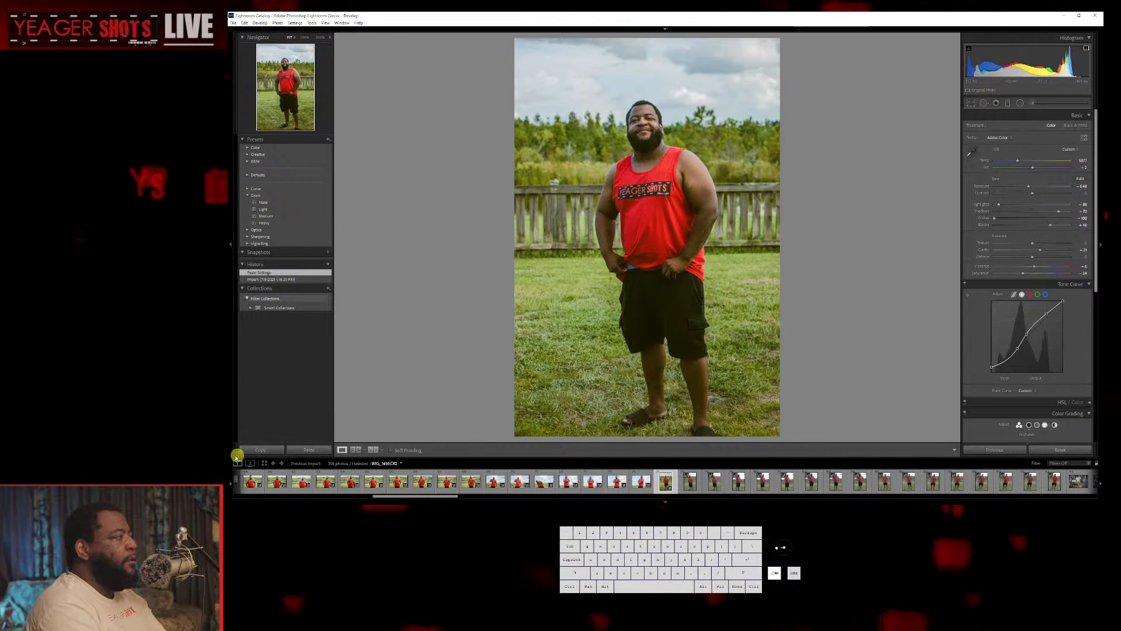
pyautogui.hotkey('ctrl', 'z')
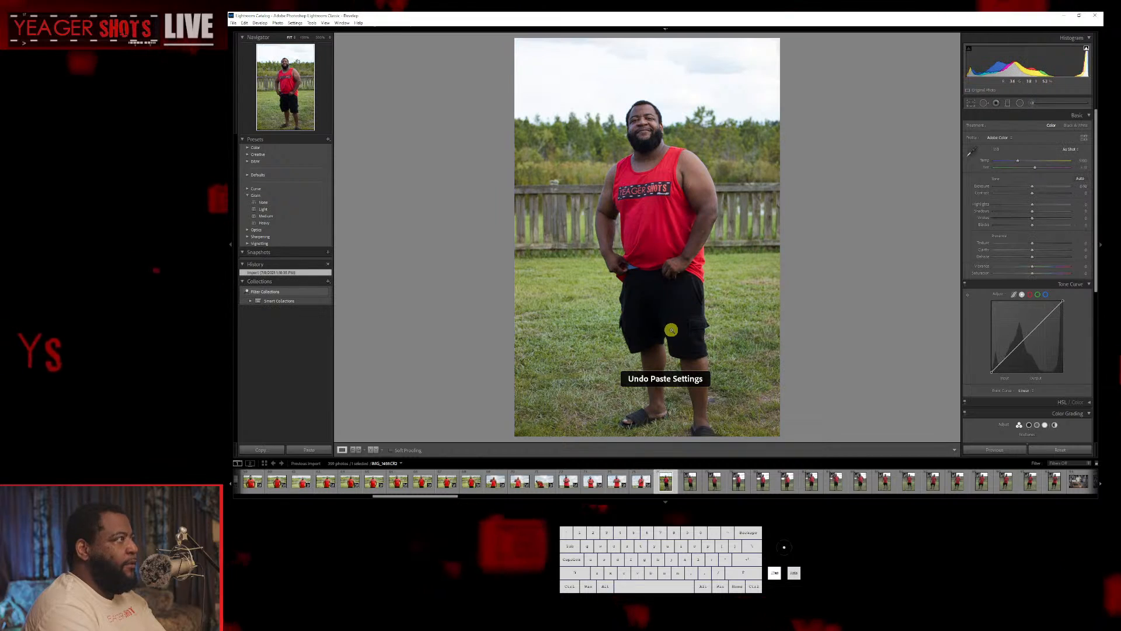
# Browse back past the black-shirt sky portraits and copy the develop settings of the edited two-man fence portrait.
pyautogui.scroll(5, 441, 493)
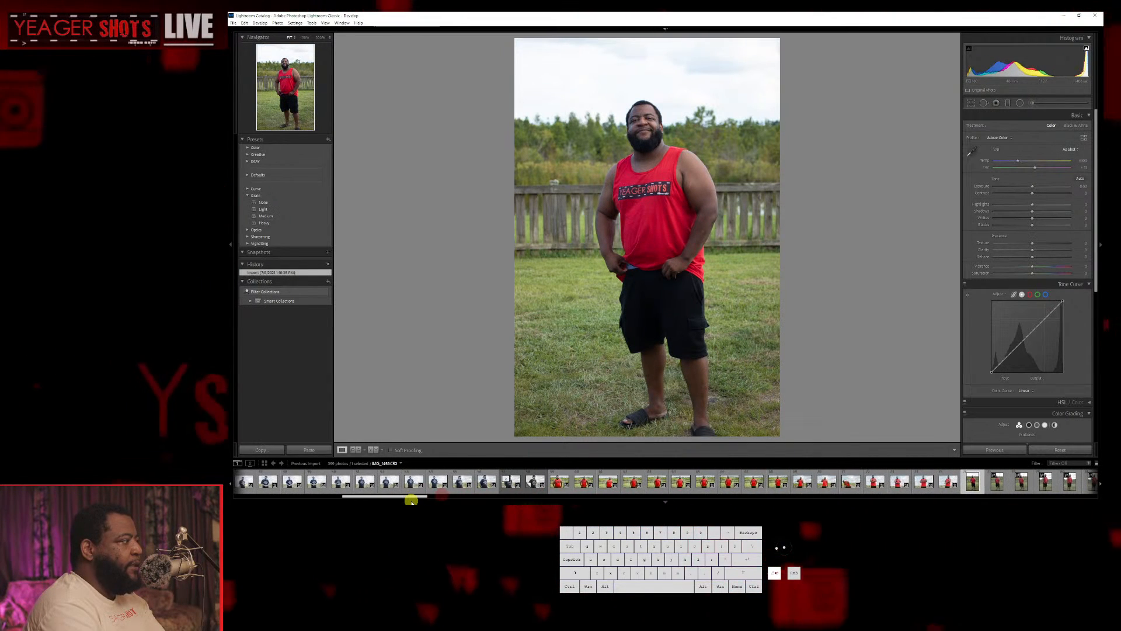
pyautogui.click(415, 484)
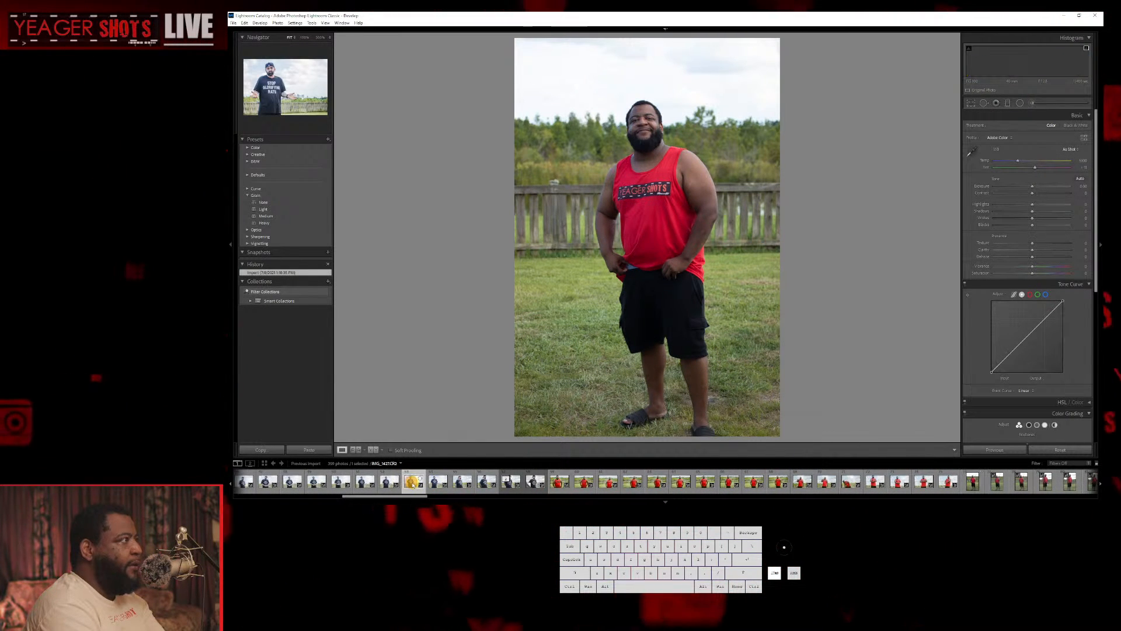
pyautogui.hotkey('ctrl', 'shift', 'v')
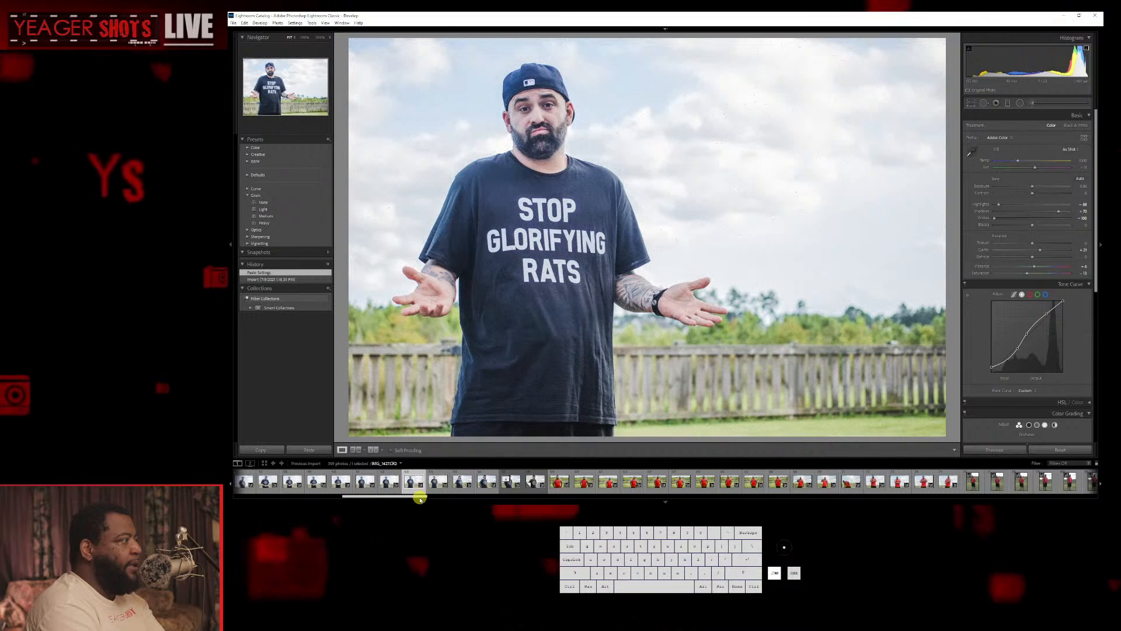
pyautogui.moveTo(418, 496); pyautogui.dragTo(370, 501)
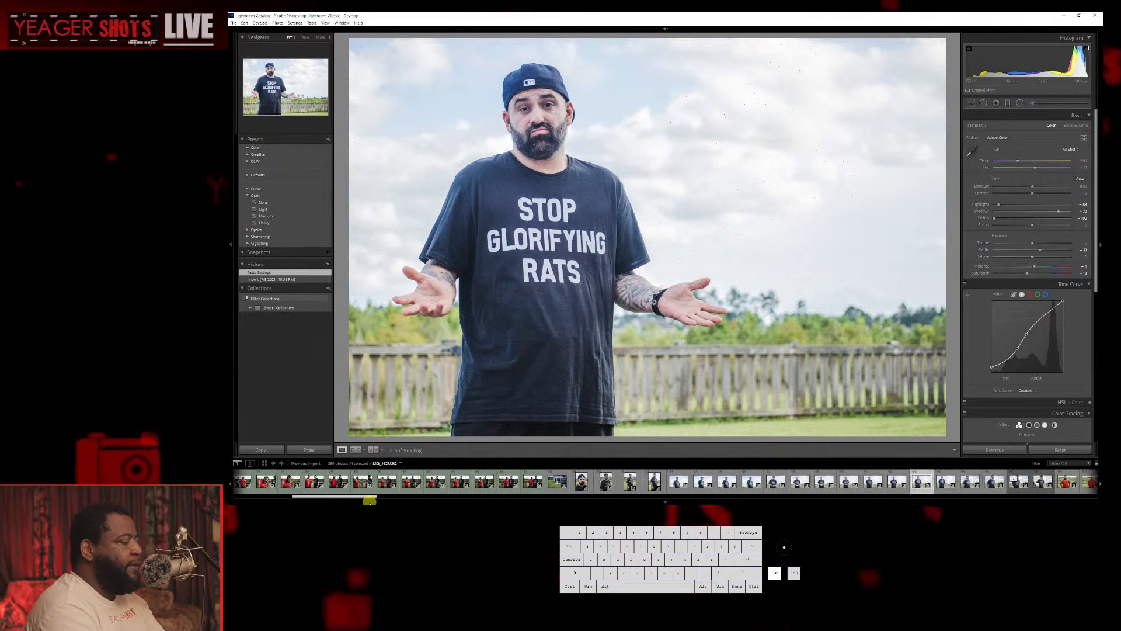
pyautogui.click(527, 483)
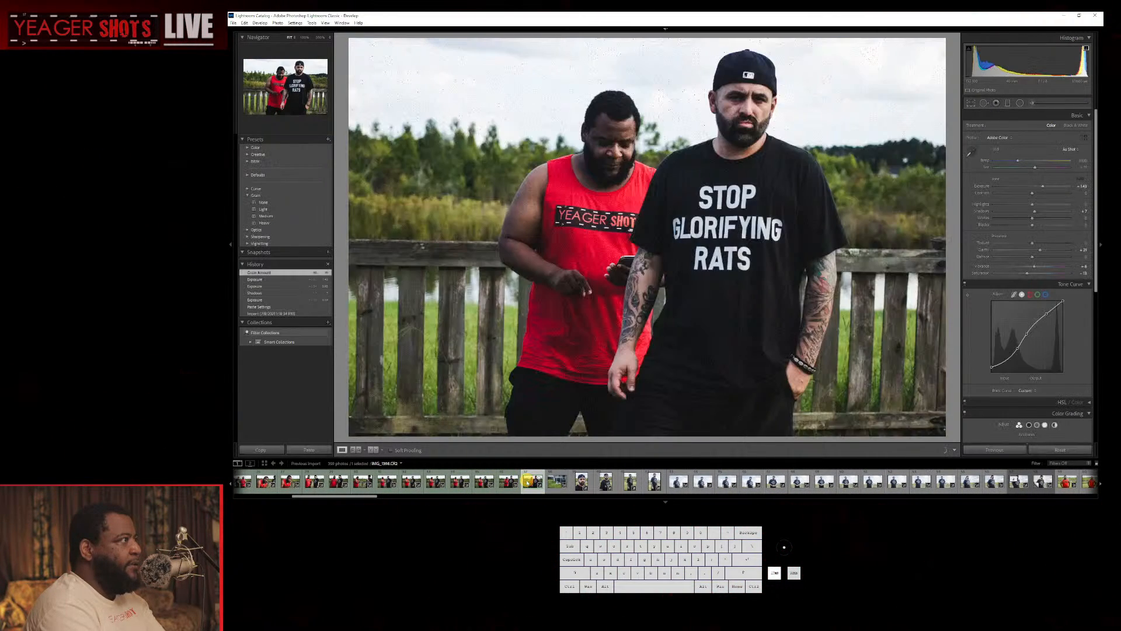
pyautogui.click(276, 452)
pyautogui.click(755, 336)
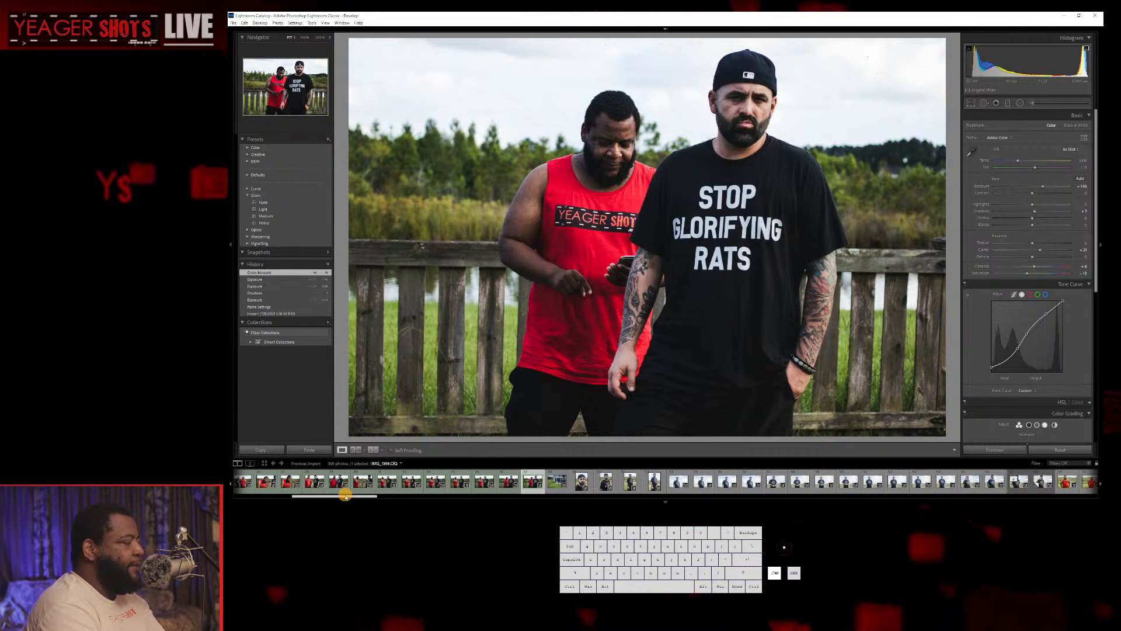
# Try the two-man fence portrait's copied develop settings on the first full-body lawn portrait.
pyautogui.moveTo(346, 496); pyautogui.dragTo(417, 500)
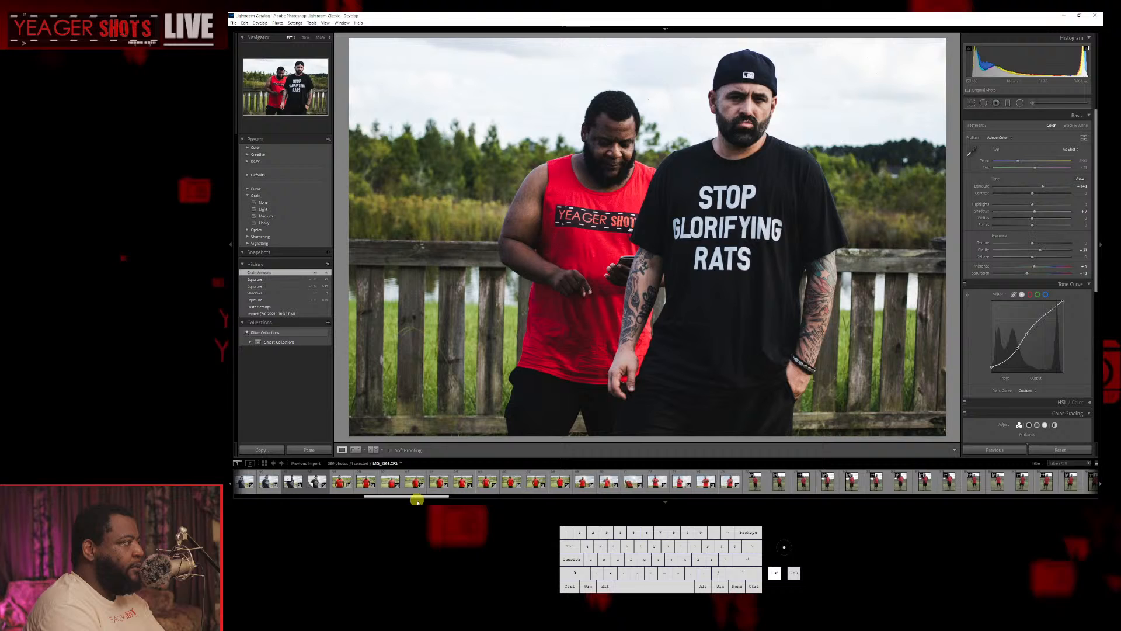
pyautogui.click(345, 483)
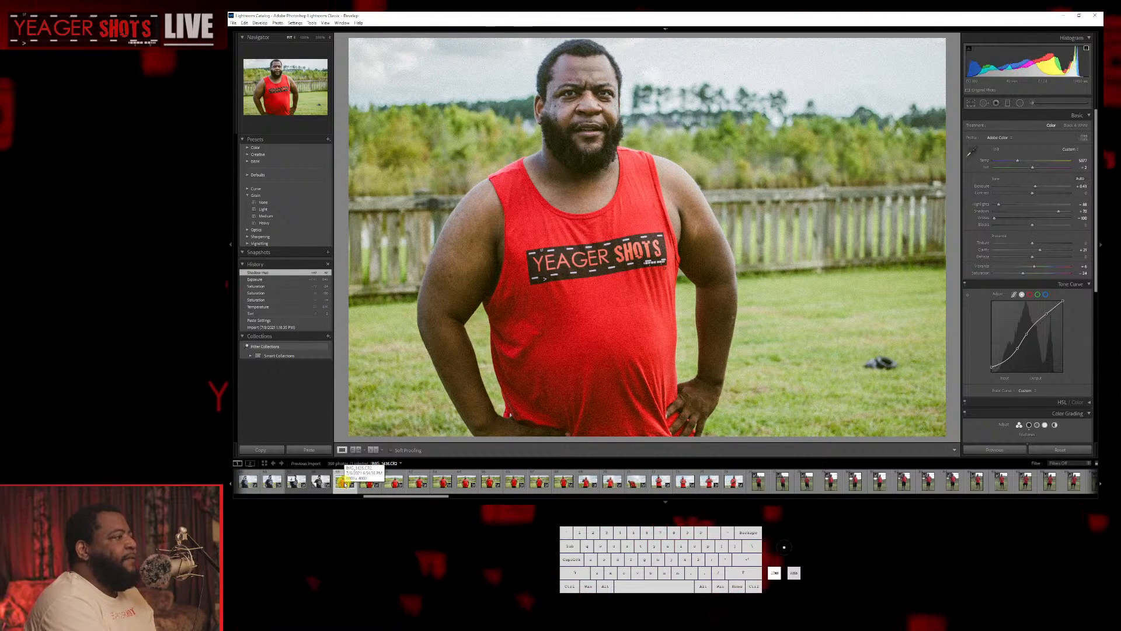
pyautogui.click(759, 482)
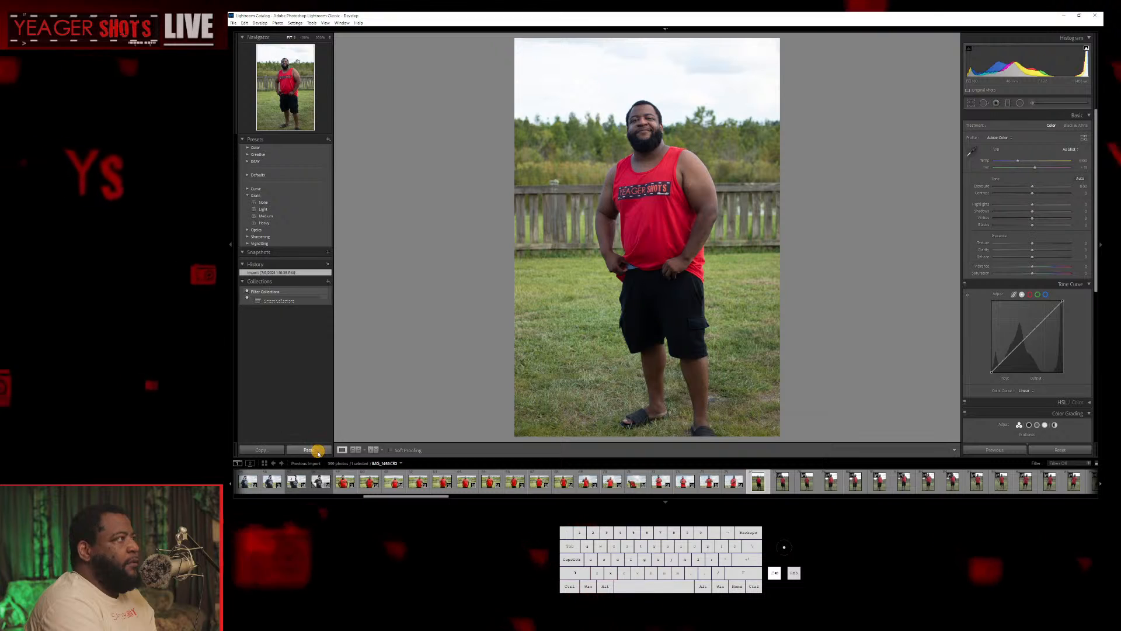
pyautogui.click(309, 449)
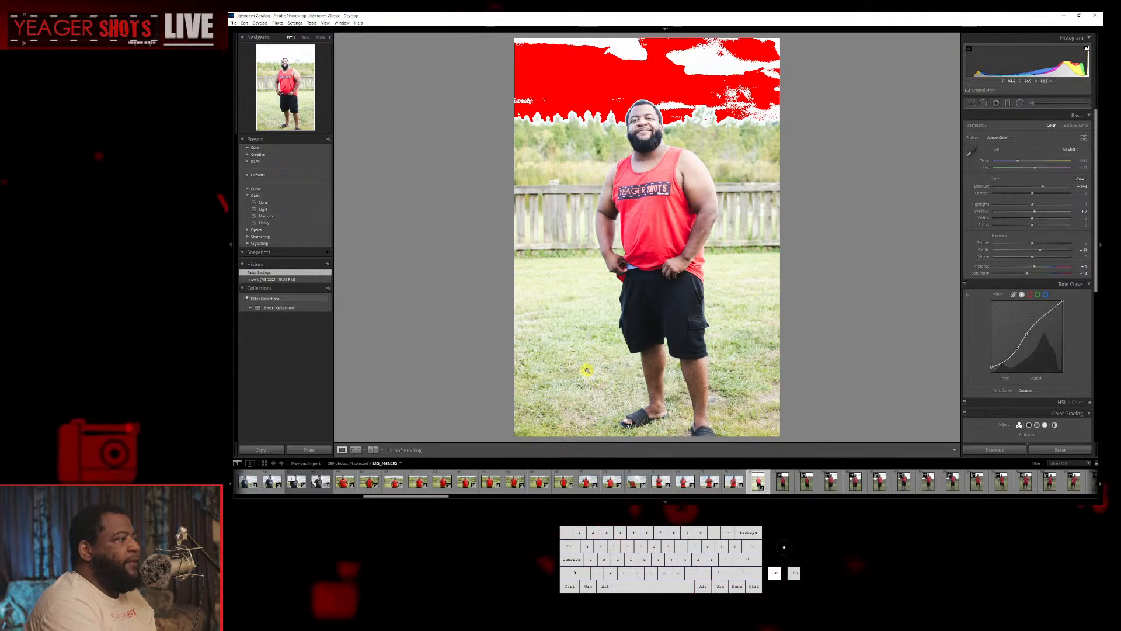
# Copy the develop settings from the first edited hands-on-hips fence portrait and paste them onto the first full-body lawn portrait.
pyautogui.click(345, 481)
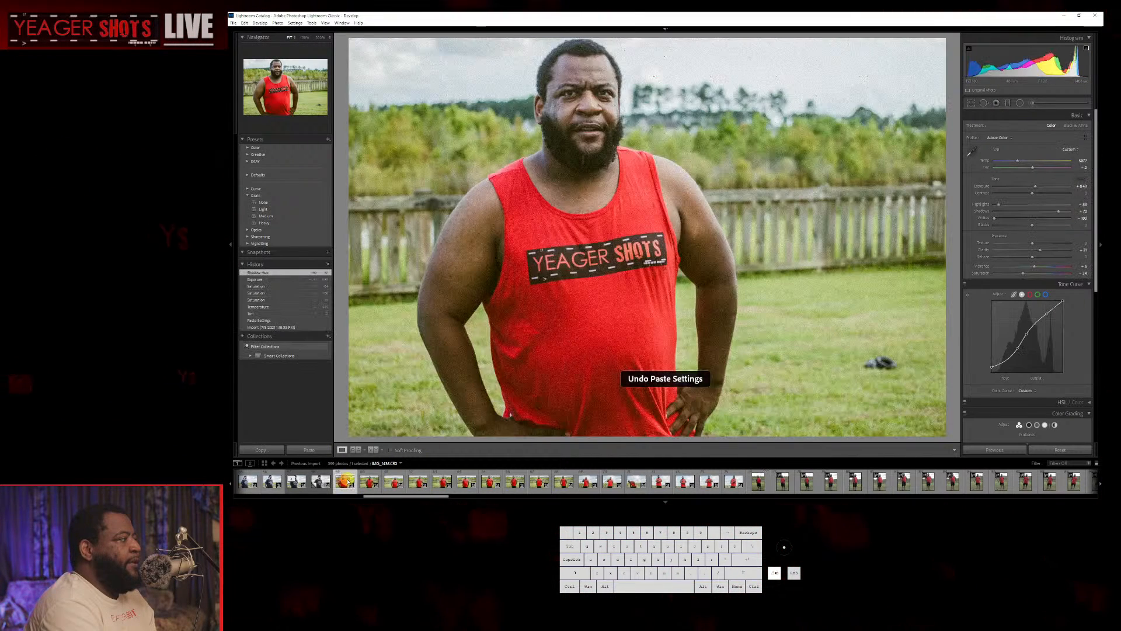
pyautogui.click(260, 450)
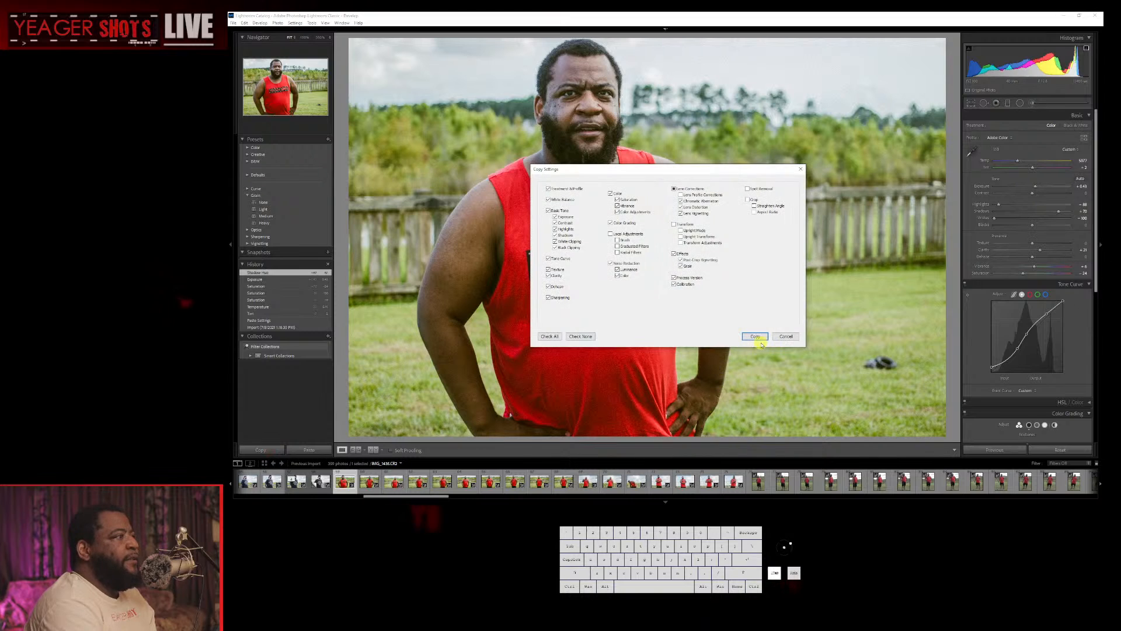
pyautogui.click(756, 337)
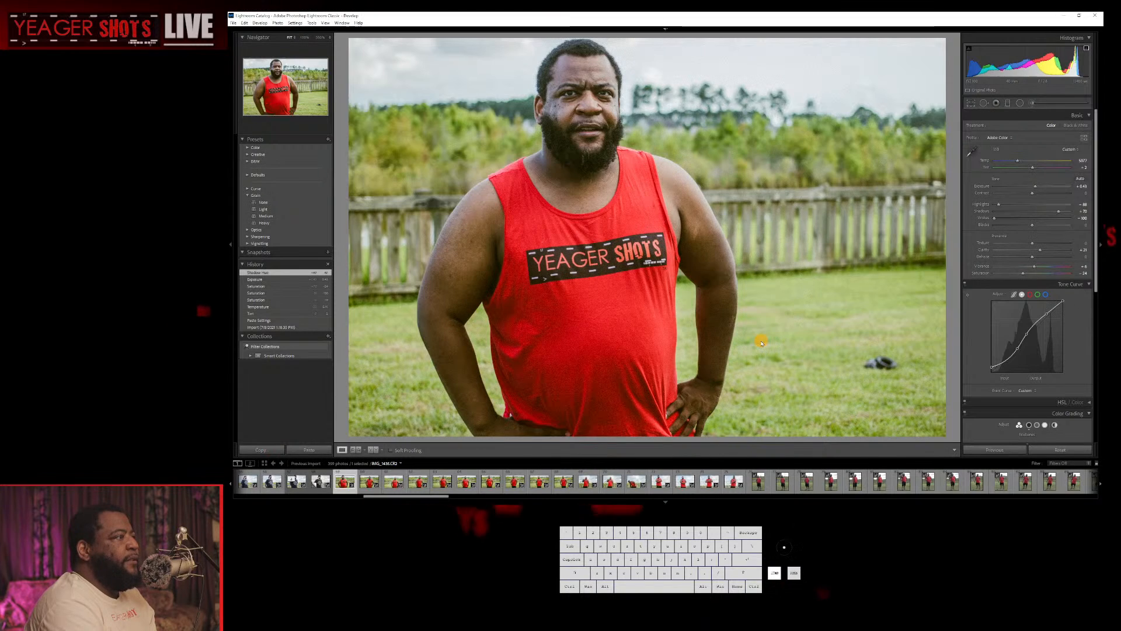
pyautogui.click(756, 483)
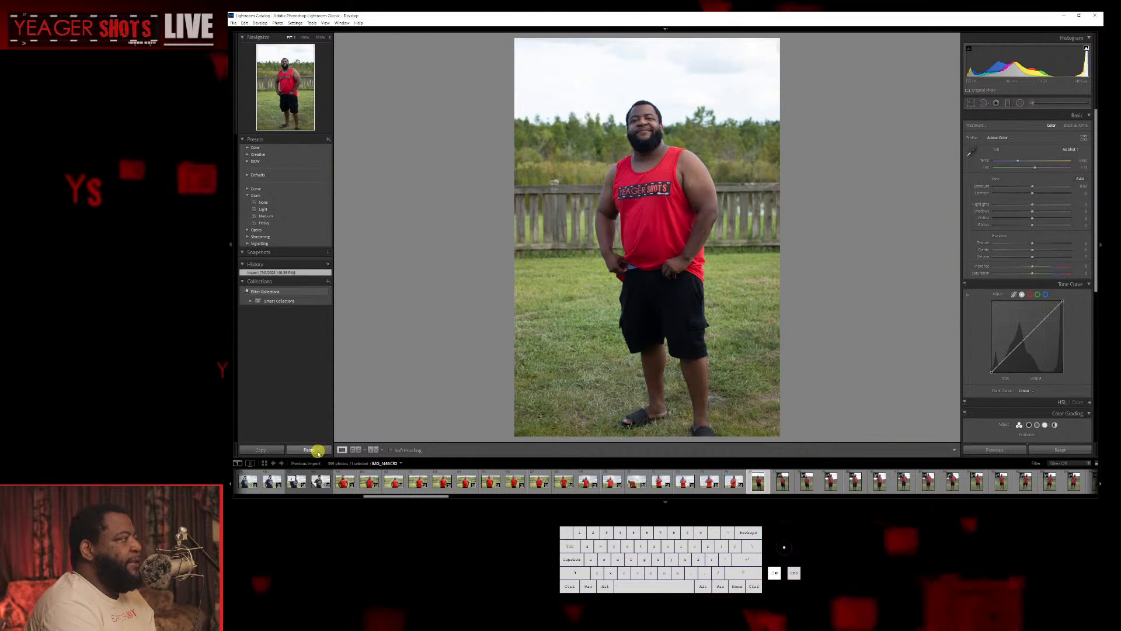
pyautogui.click(309, 450)
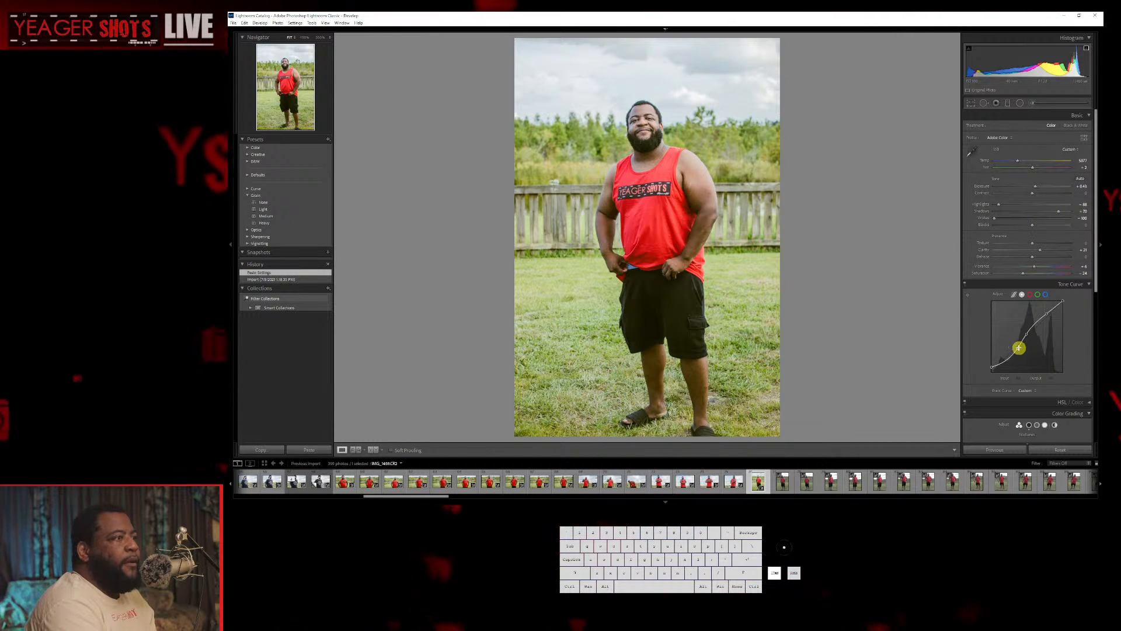
# Shift the lower tone curve point down the curve and set highlights to -100, comparing with the unedited next shot.
pyautogui.moveTo(1018, 348)
pyautogui.mouseDown()
pyautogui.moveTo(1001, 342)
pyautogui.moveTo(1017, 366)
pyautogui.moveTo(1010, 354)
pyautogui.mouseUp()
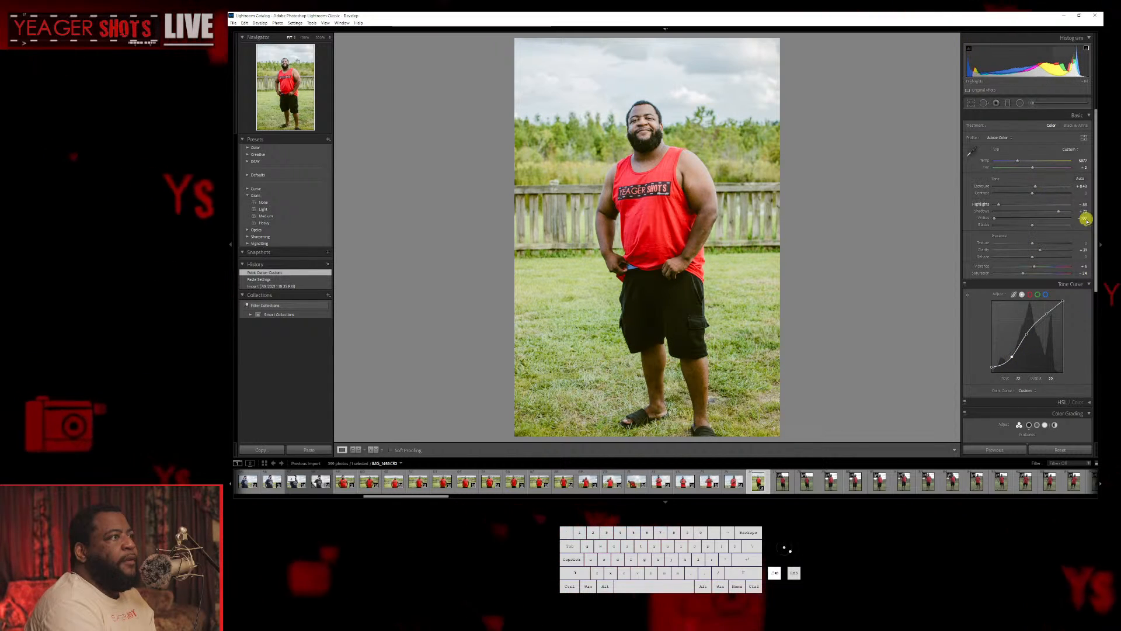
pyautogui.moveTo(997, 205)
pyautogui.mouseDown()
pyautogui.moveTo(1014, 205)
pyautogui.moveTo(979, 215)
pyautogui.mouseUp()
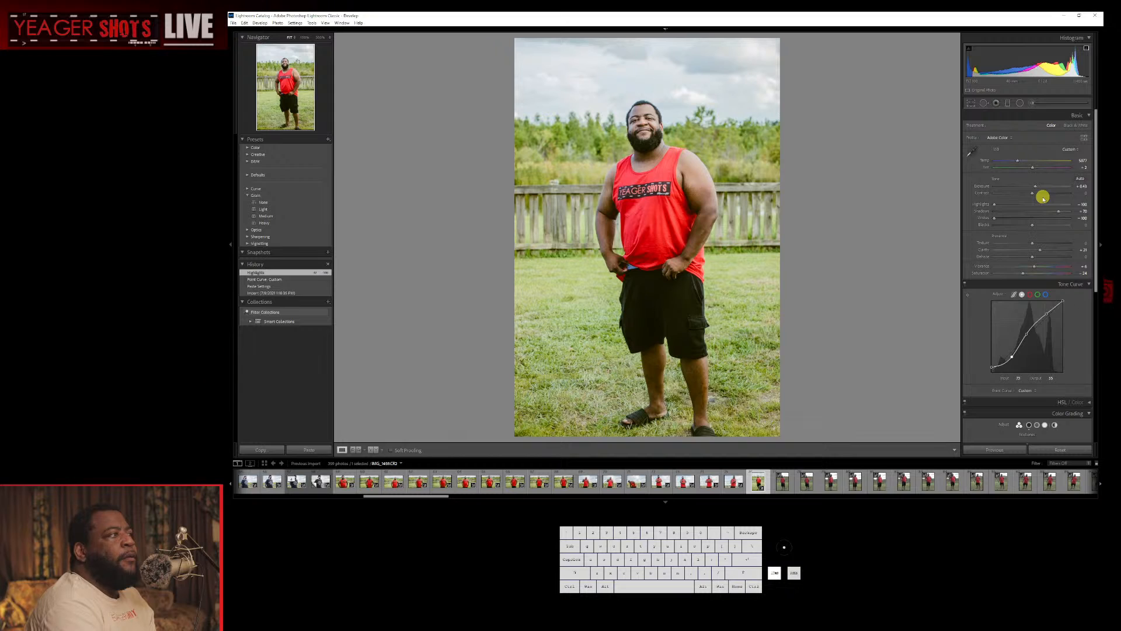
pyautogui.click(778, 480)
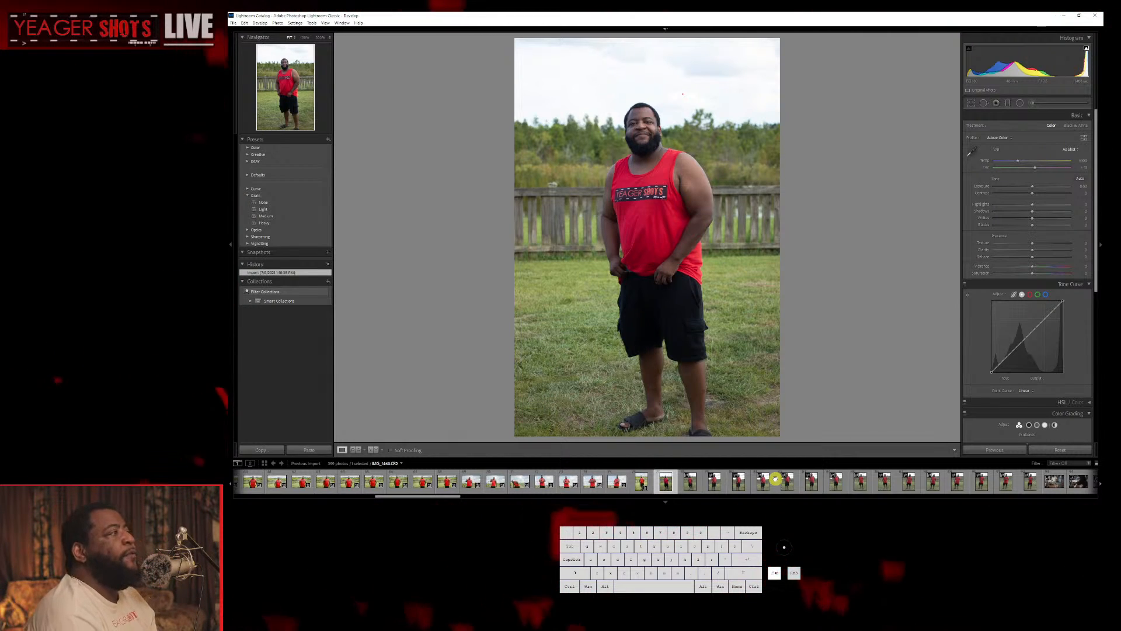
pyautogui.press('Left')
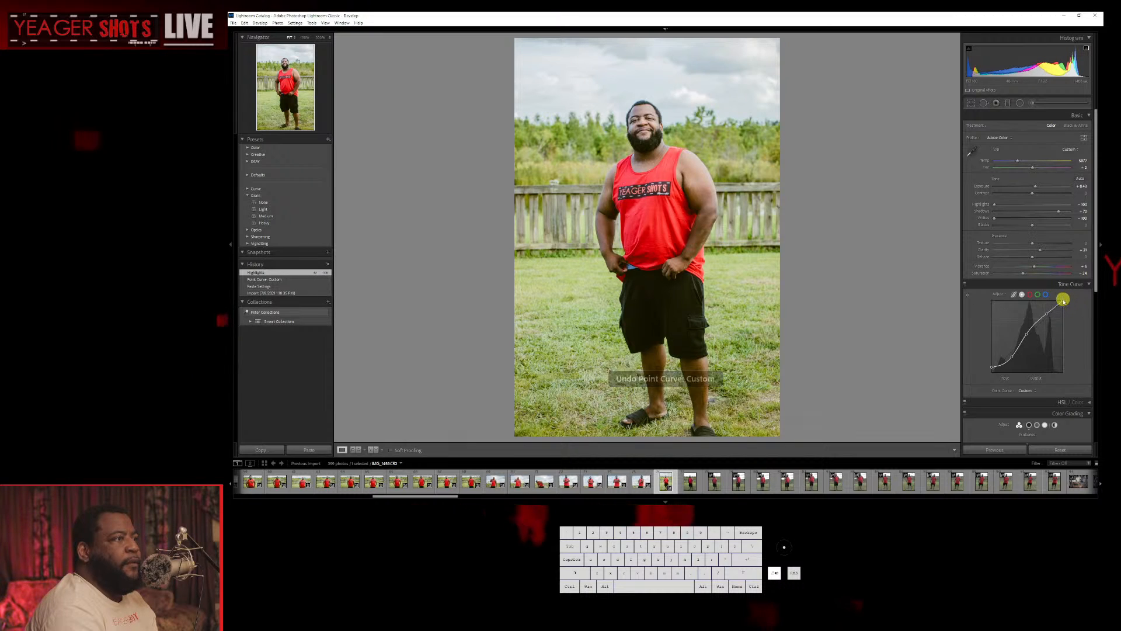
# Lower the white end point of the lawn portrait's tone curve slightly and compare it with the preceding sky portrait.
pyautogui.moveTo(1063, 301)
pyautogui.mouseDown()
pyautogui.moveTo(1072, 319)
pyautogui.moveTo(1065, 306)
pyautogui.mouseUp()
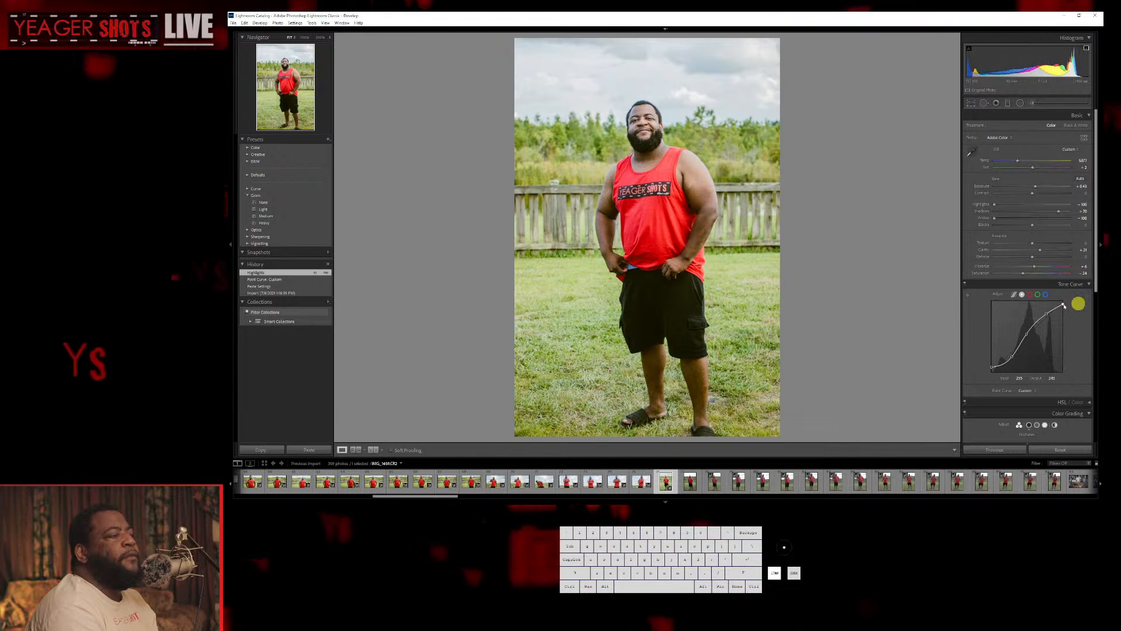
pyautogui.press('Left')
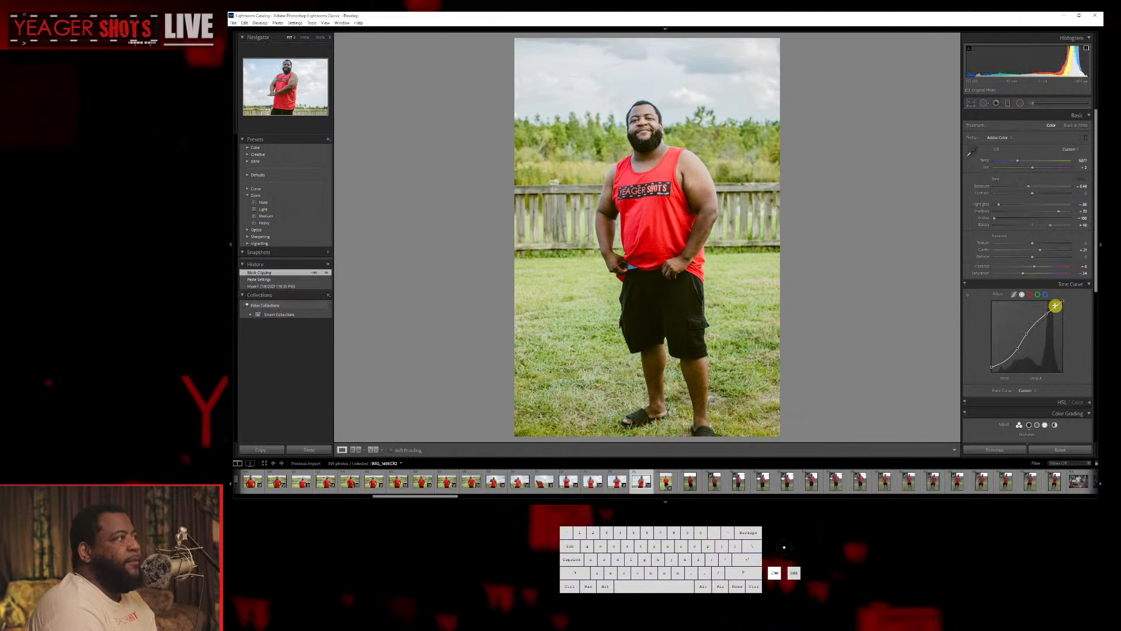
pyautogui.press('Left')
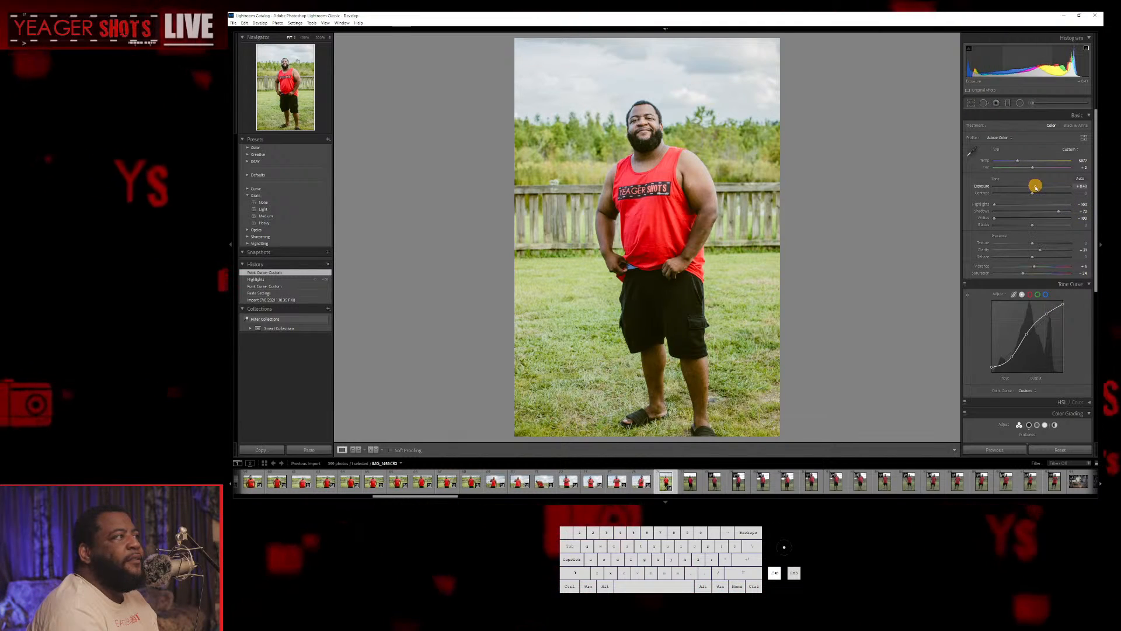
# Raise the lawn portrait's exposure slightly, add a little contrast, and reduce the shadows lift.
pyautogui.moveTo(1036, 188); pyautogui.dragTo(1037, 188)
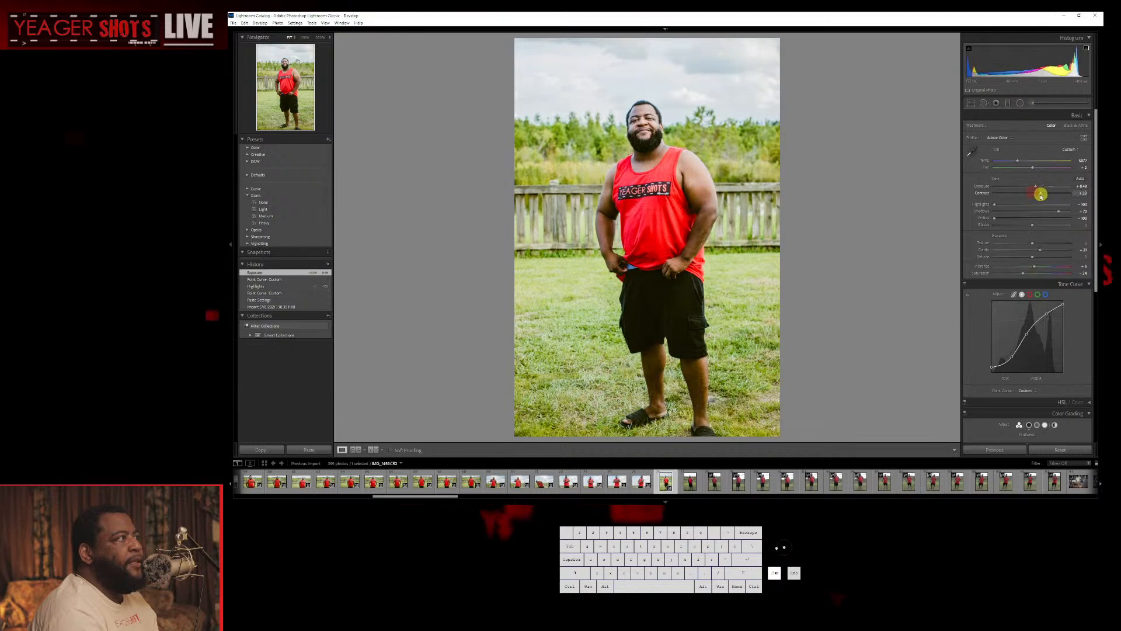
pyautogui.moveTo(1032, 201)
pyautogui.mouseDown()
pyautogui.moveTo(1051, 196)
pyautogui.moveTo(1037, 205)
pyautogui.mouseUp()
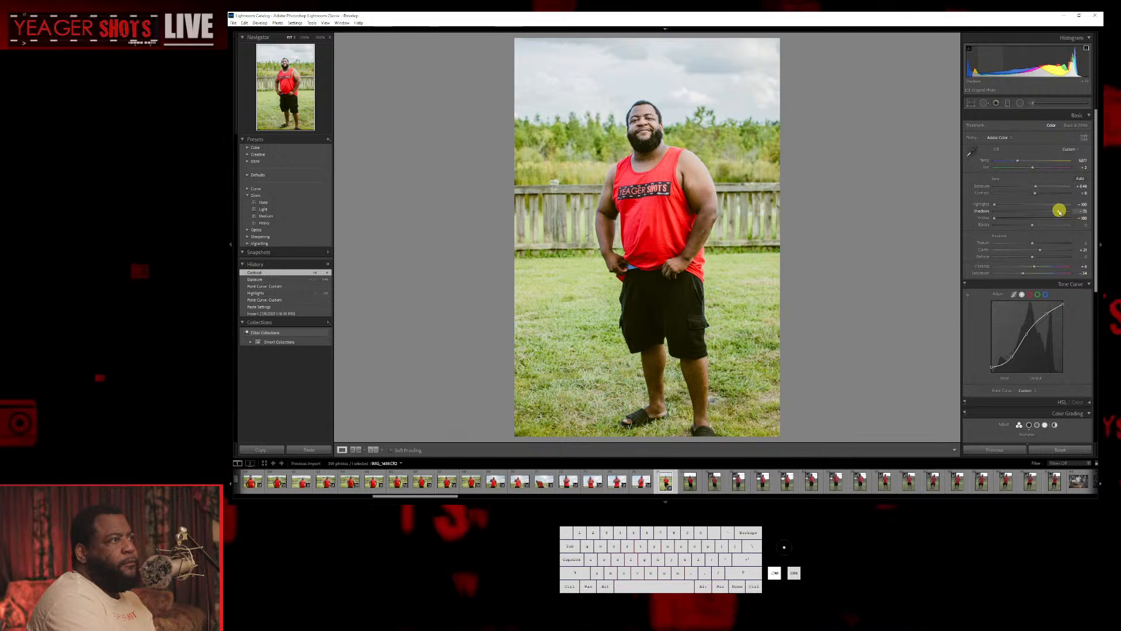
pyautogui.moveTo(1057, 212); pyautogui.dragTo(976, 227)
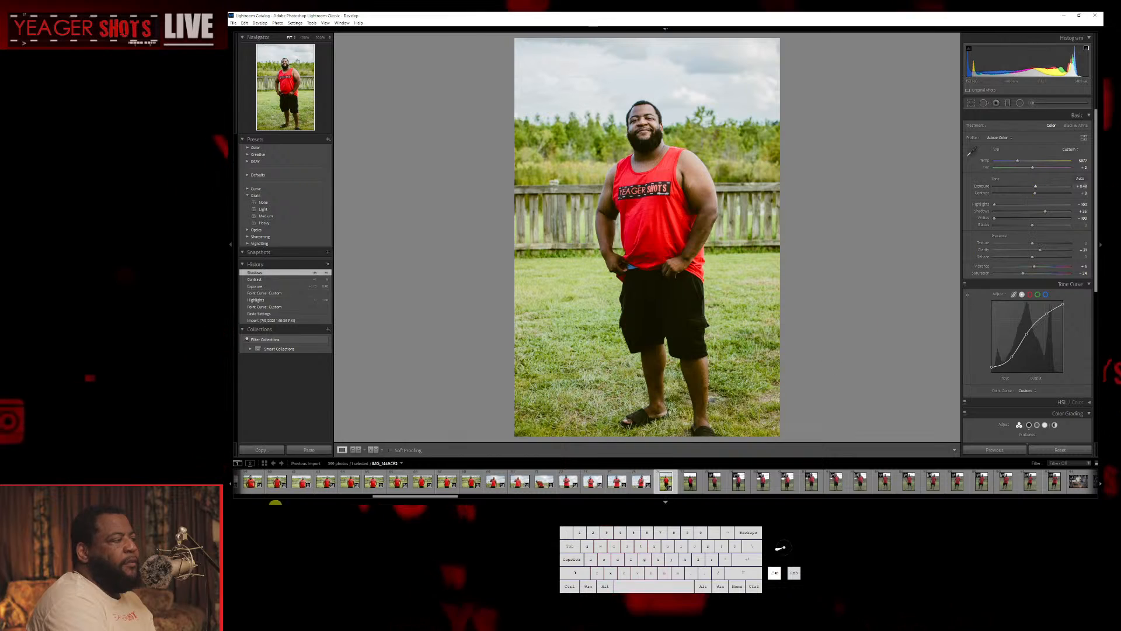
# Copy the refined lawn portrait's develop settings and paste them onto all the remaining full-body lawn portraits.
pyautogui.click(262, 448)
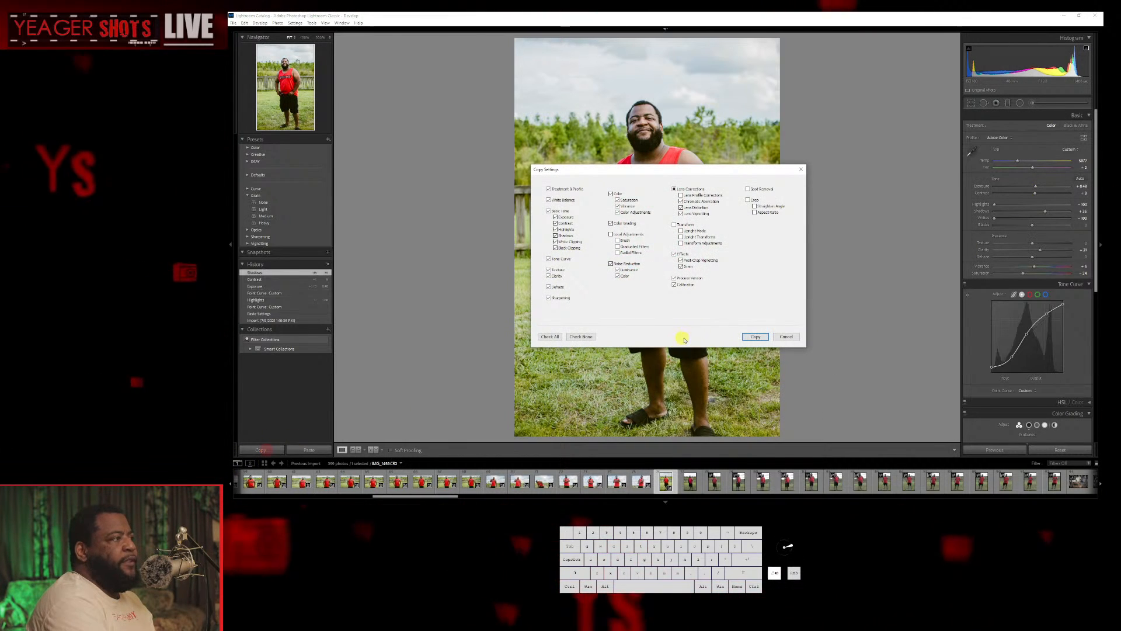
pyautogui.click(750, 333)
pyautogui.click(689, 481)
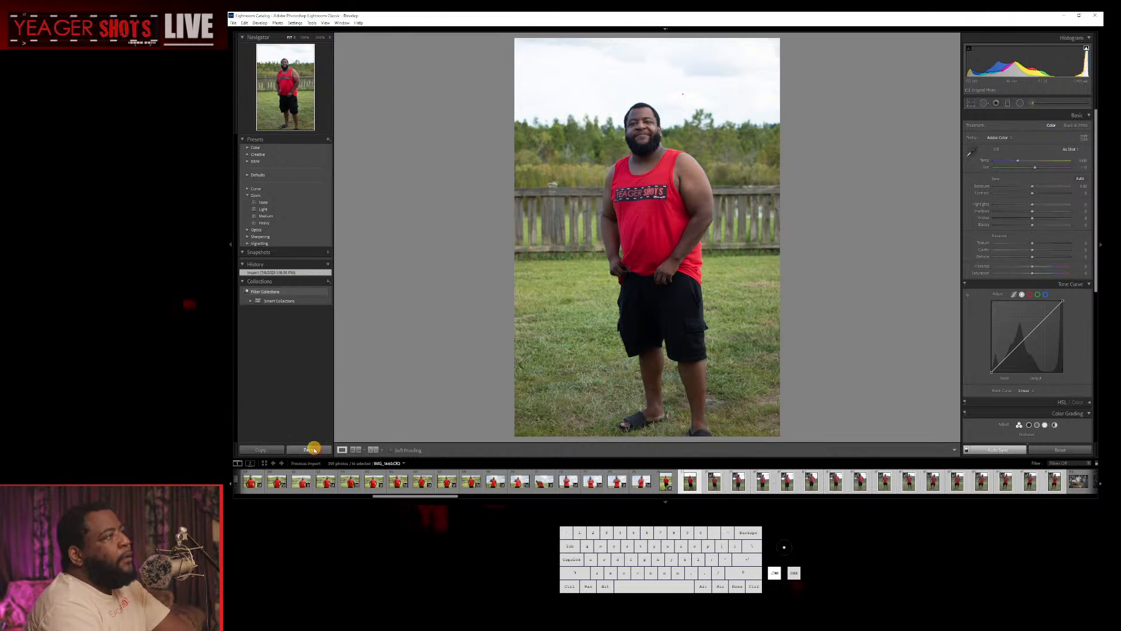
pyautogui.click(311, 450)
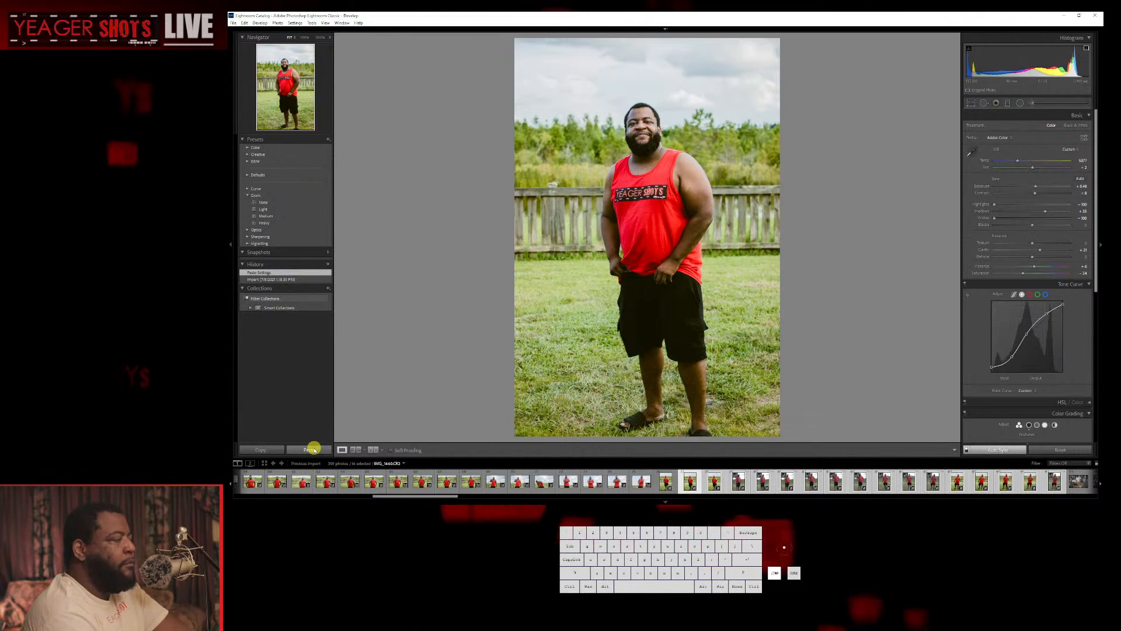
# Examine how the pasted settings look across the first portraits of the full-body lawn batch.
pyautogui.press('Right')
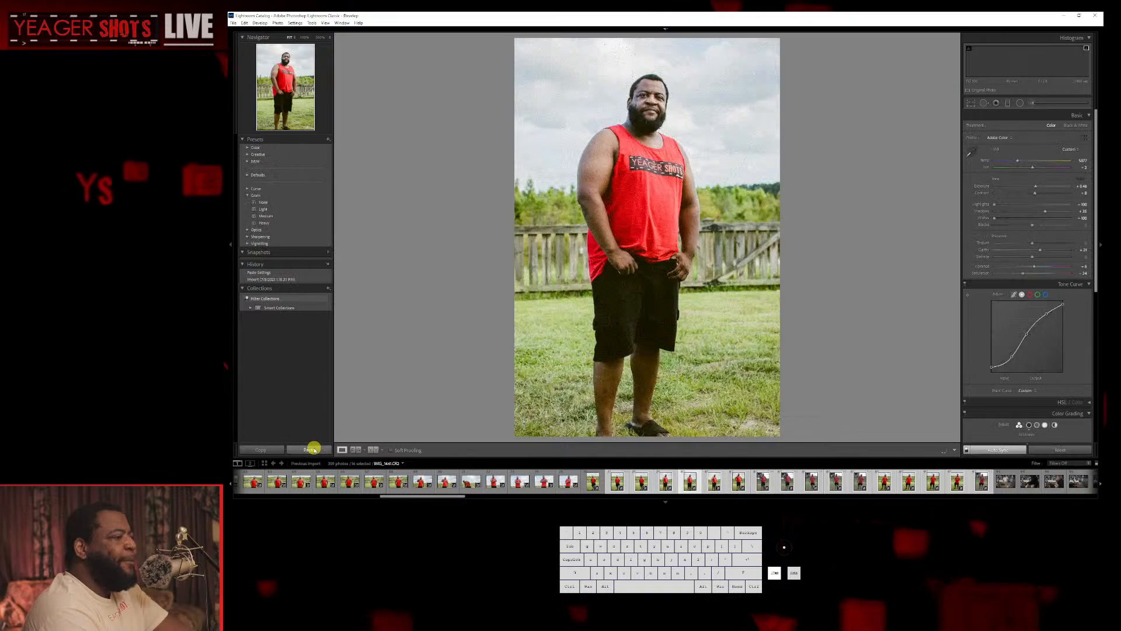
pyautogui.press('Right')
pyautogui.press('Right')
pyautogui.press('Right')
pyautogui.press('Right')
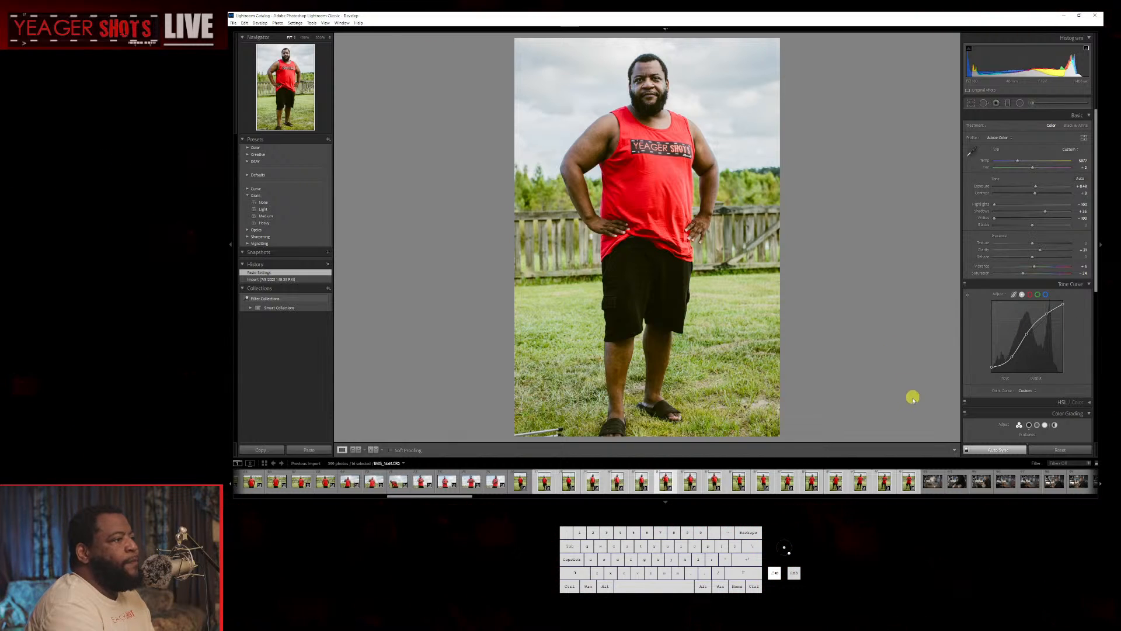
# Deselect the batch, check the first indoor podcast photo, and review the final full-body lawn portraits from last to first.
pyautogui.click(933, 482)
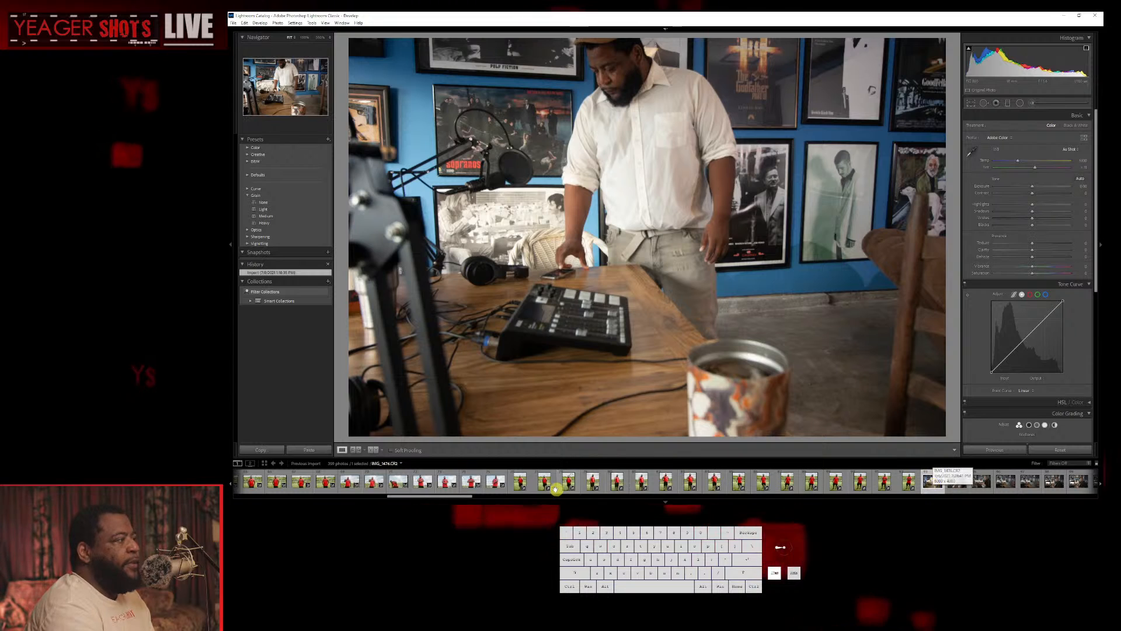
pyautogui.moveTo(462, 498); pyautogui.dragTo(491, 496)
pyautogui.click(635, 483)
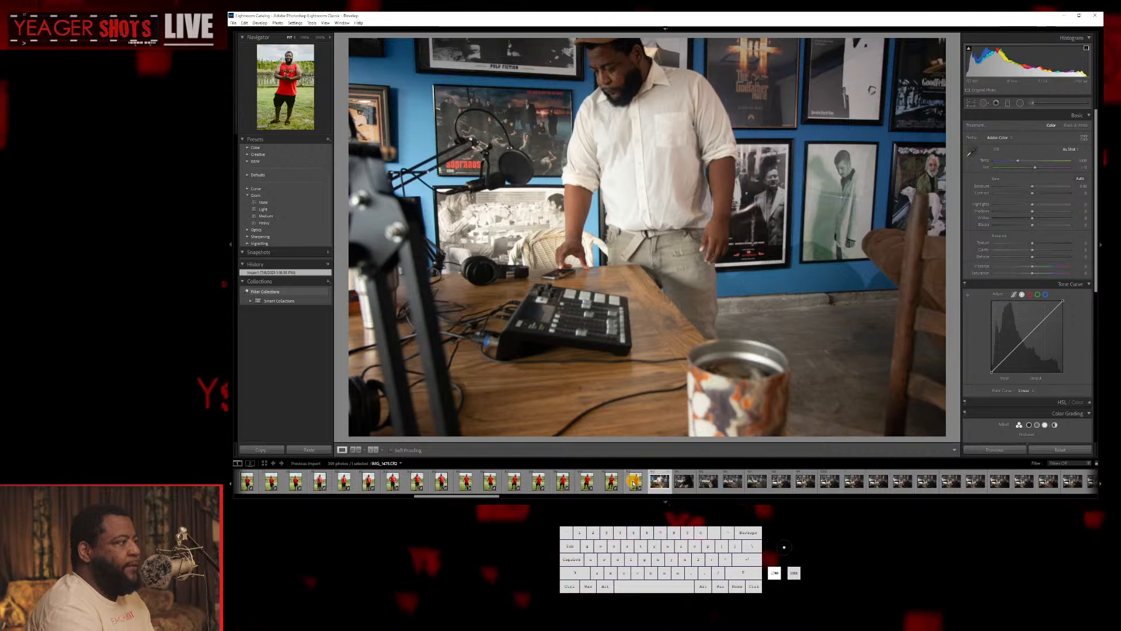
pyautogui.press('Left')
pyautogui.press('Left')
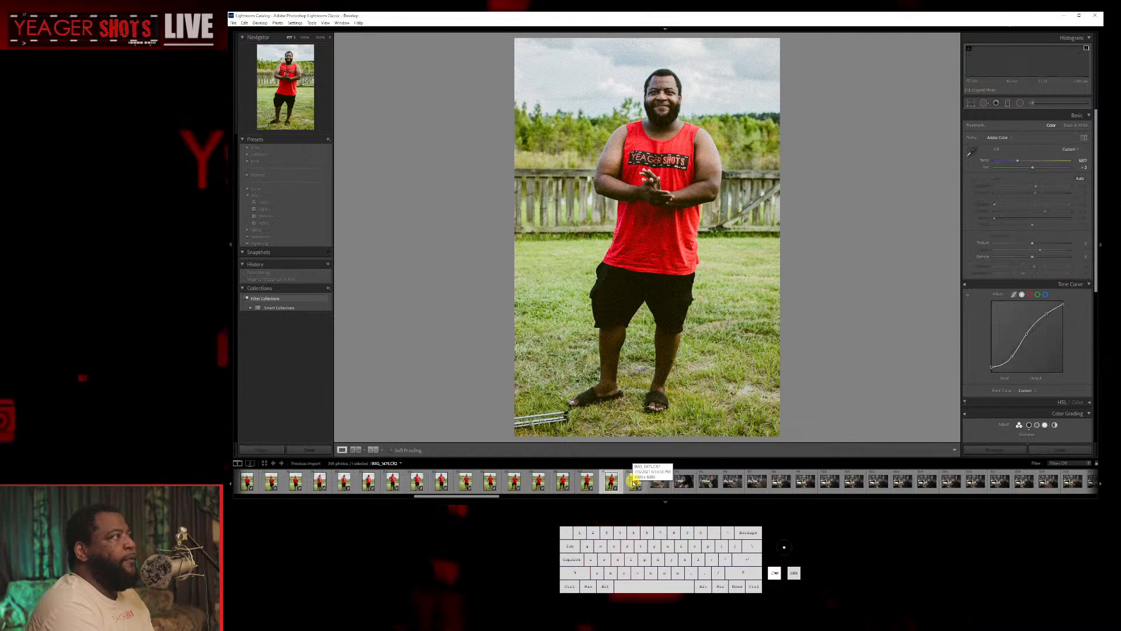
pyautogui.press('Left')
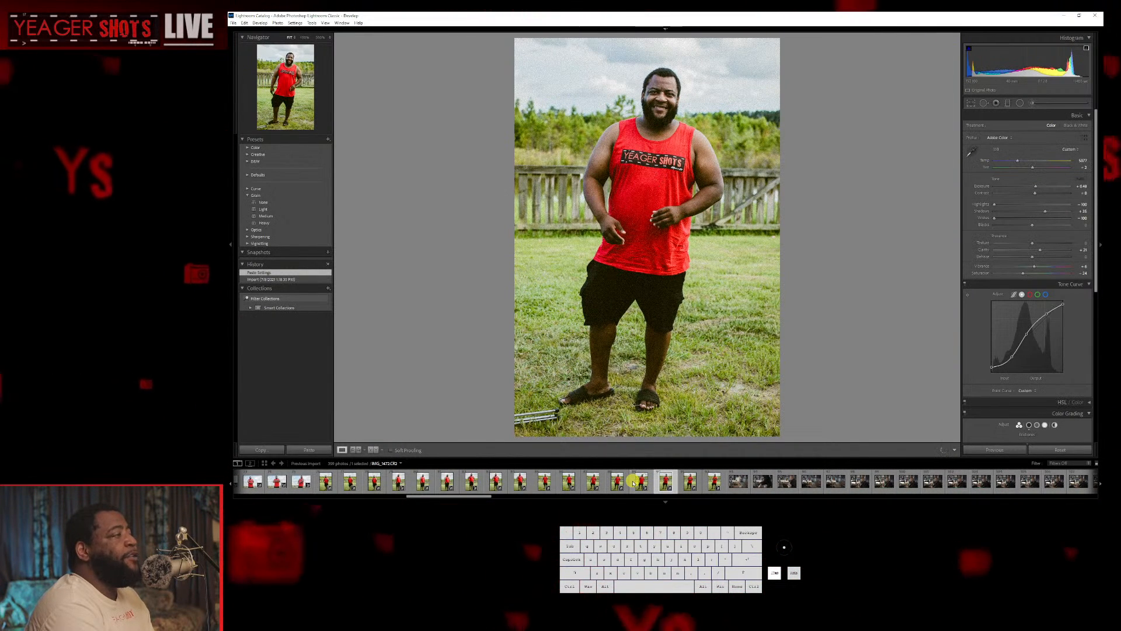
pyautogui.press('Left')
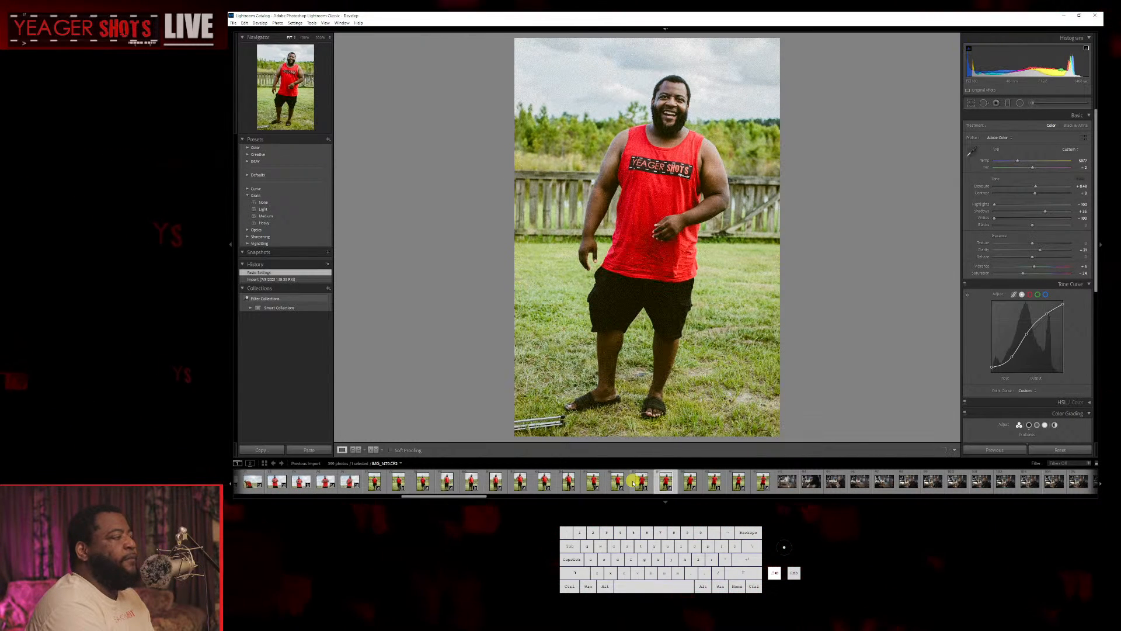
# Review the middle full-body lawn portraits one by one back to the hands-on-hips pose, checking how the pasted settings look.
pyautogui.press('Left')
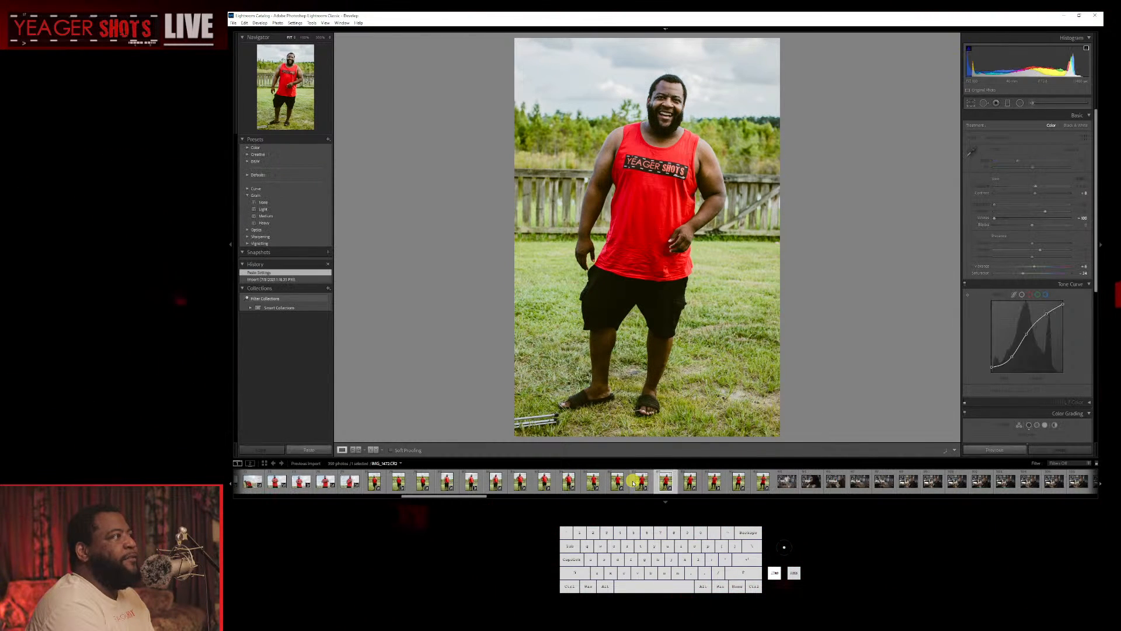
pyautogui.press('Left')
pyautogui.press('Left')
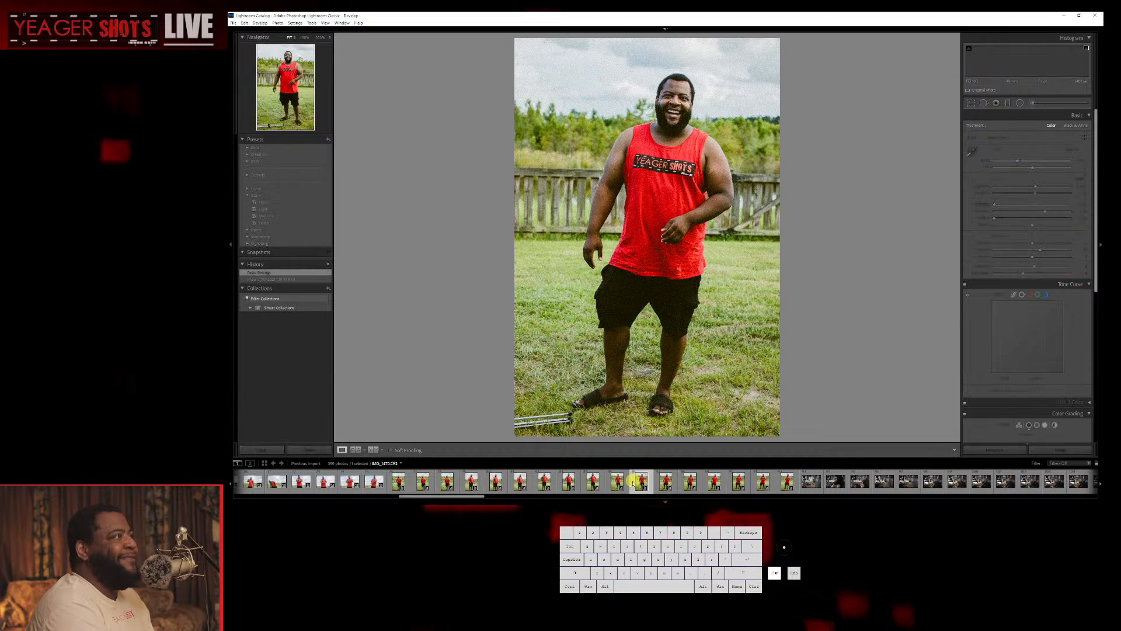
pyautogui.press('Left')
pyautogui.press('Left')
pyautogui.press('Left')
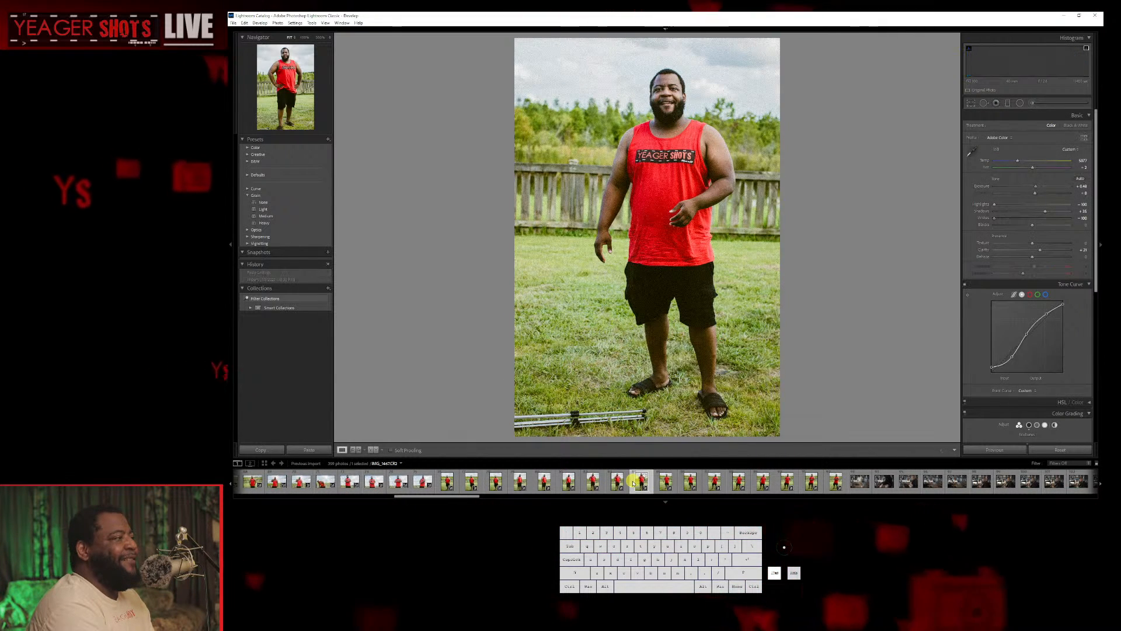
pyautogui.press('Left')
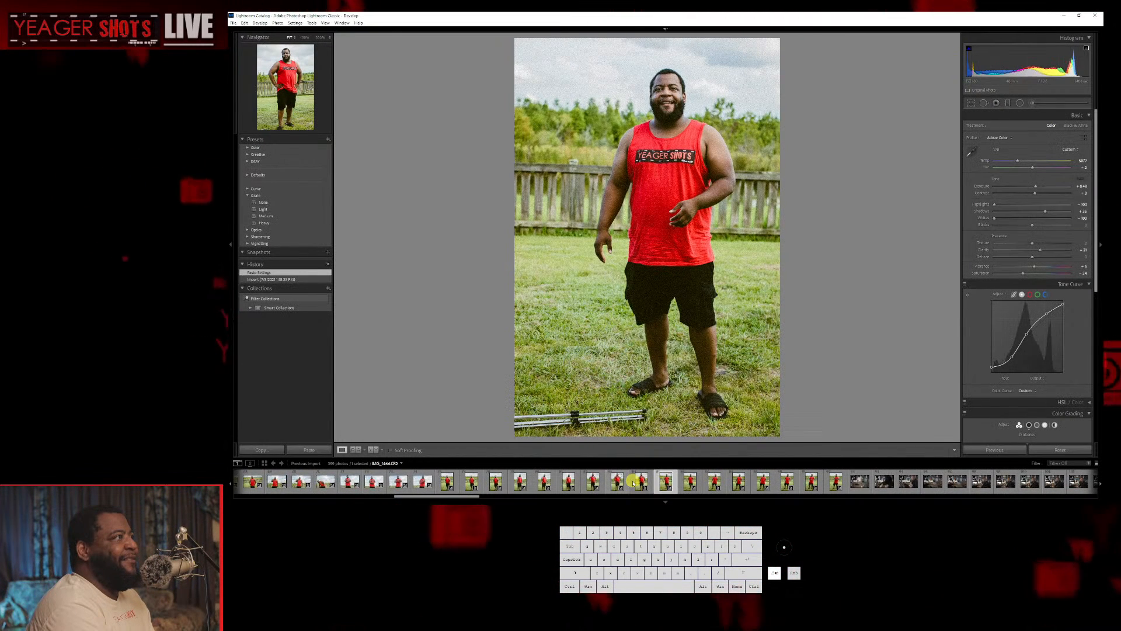
pyautogui.press('Left')
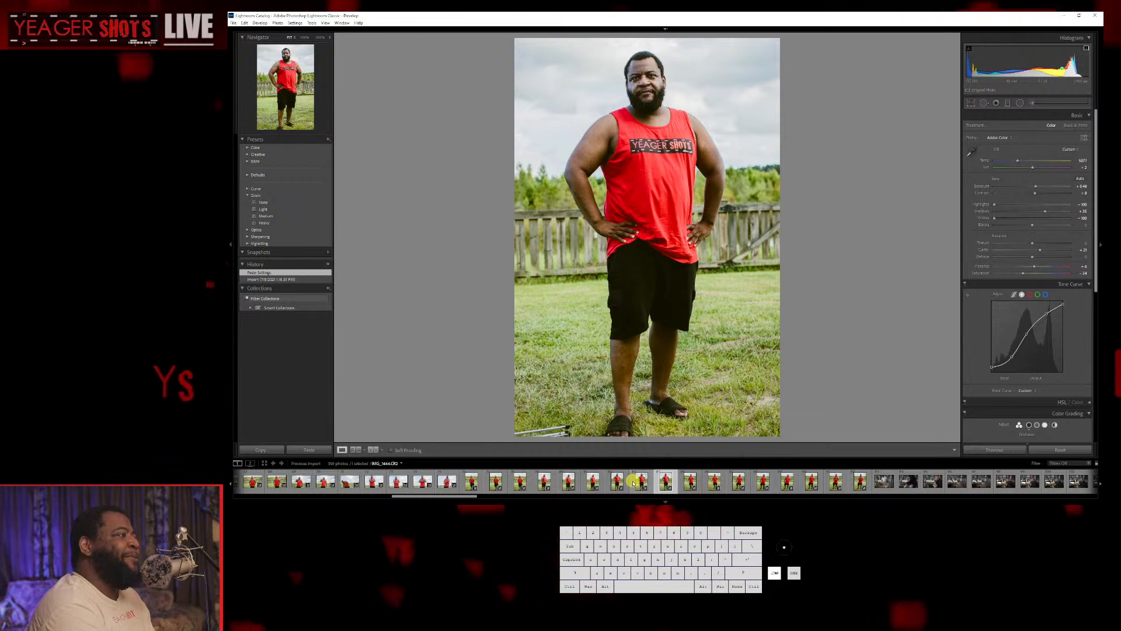
pyautogui.press('Right')
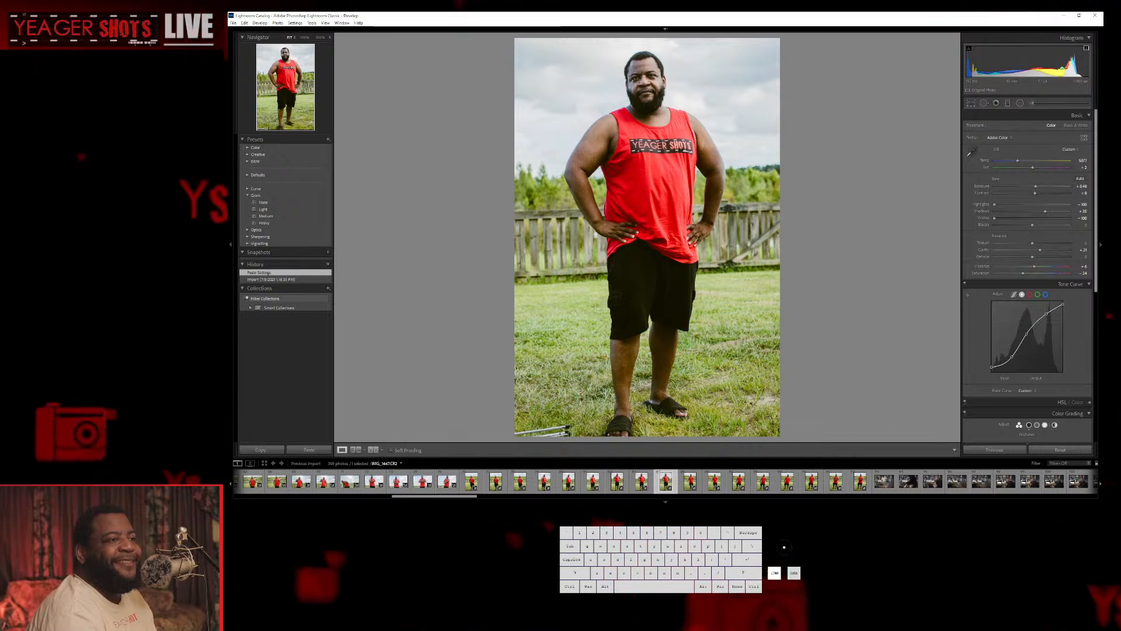
pyautogui.press('Right')
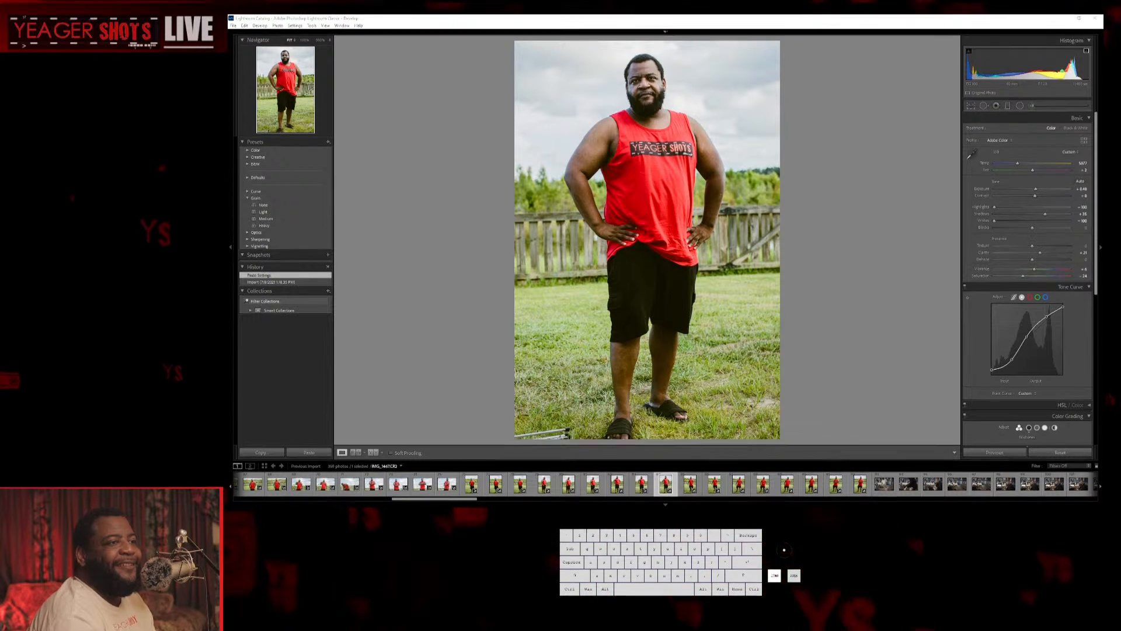